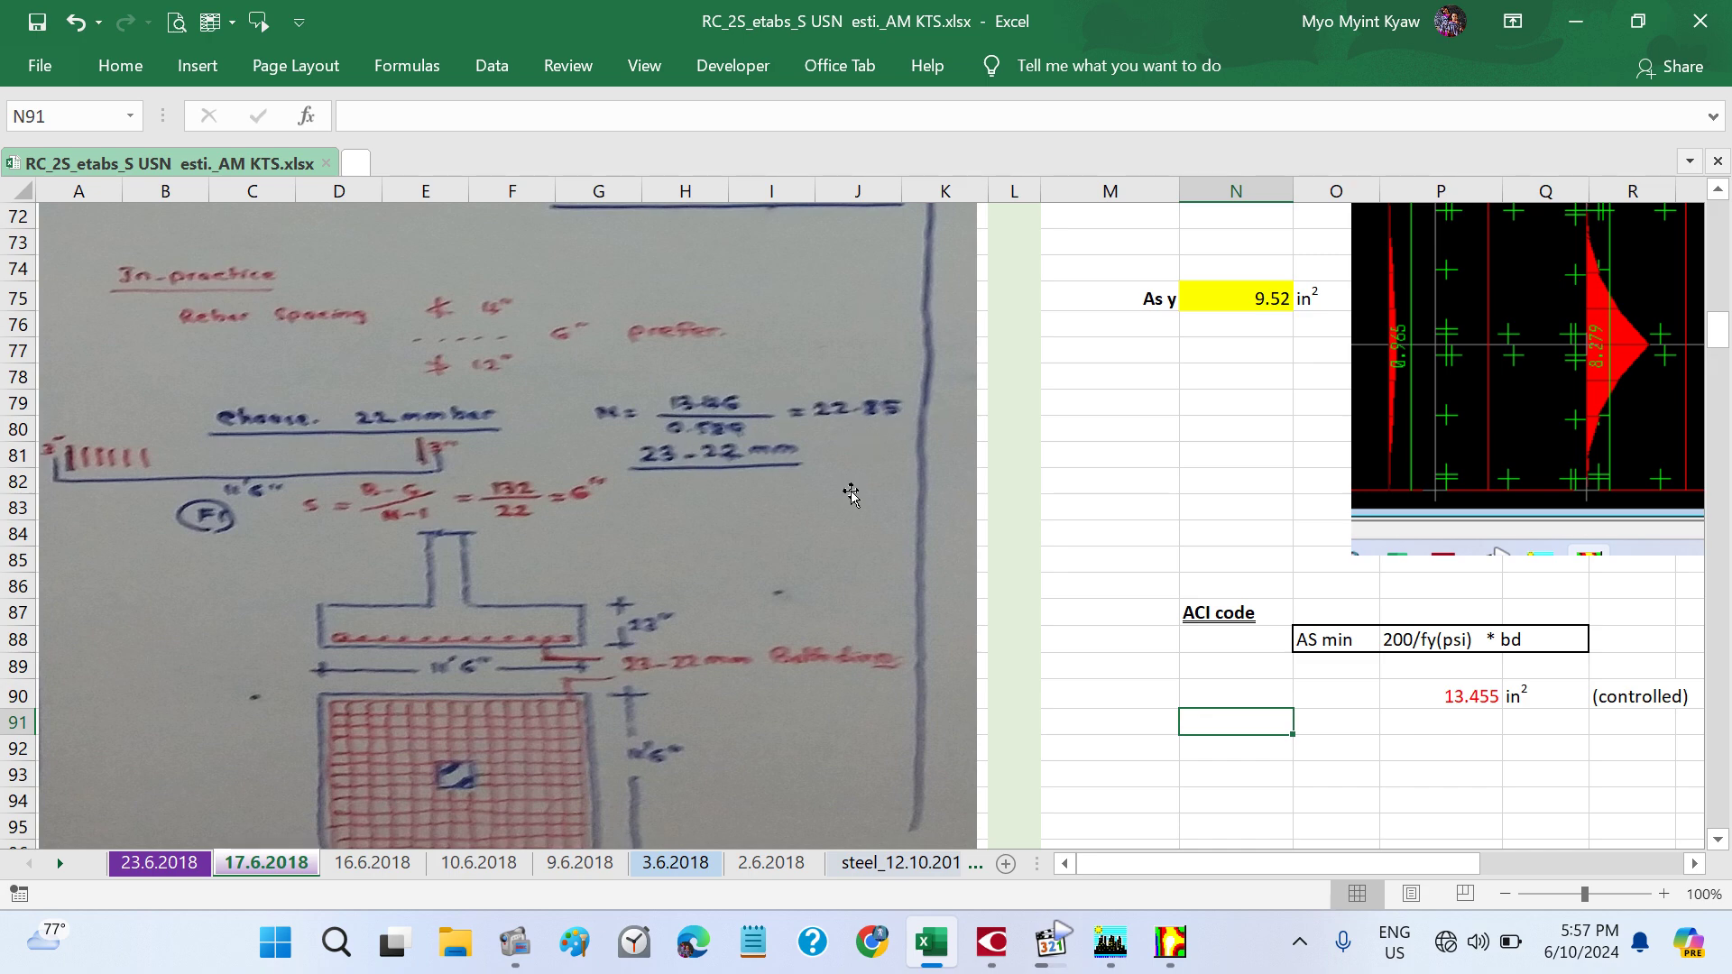
- Review the handwritten footing rebar sketch, then switch to Media Player Classic and pause the 17.6.2018(Etabs).m4a recording
scroll(848, 491, down, 1)
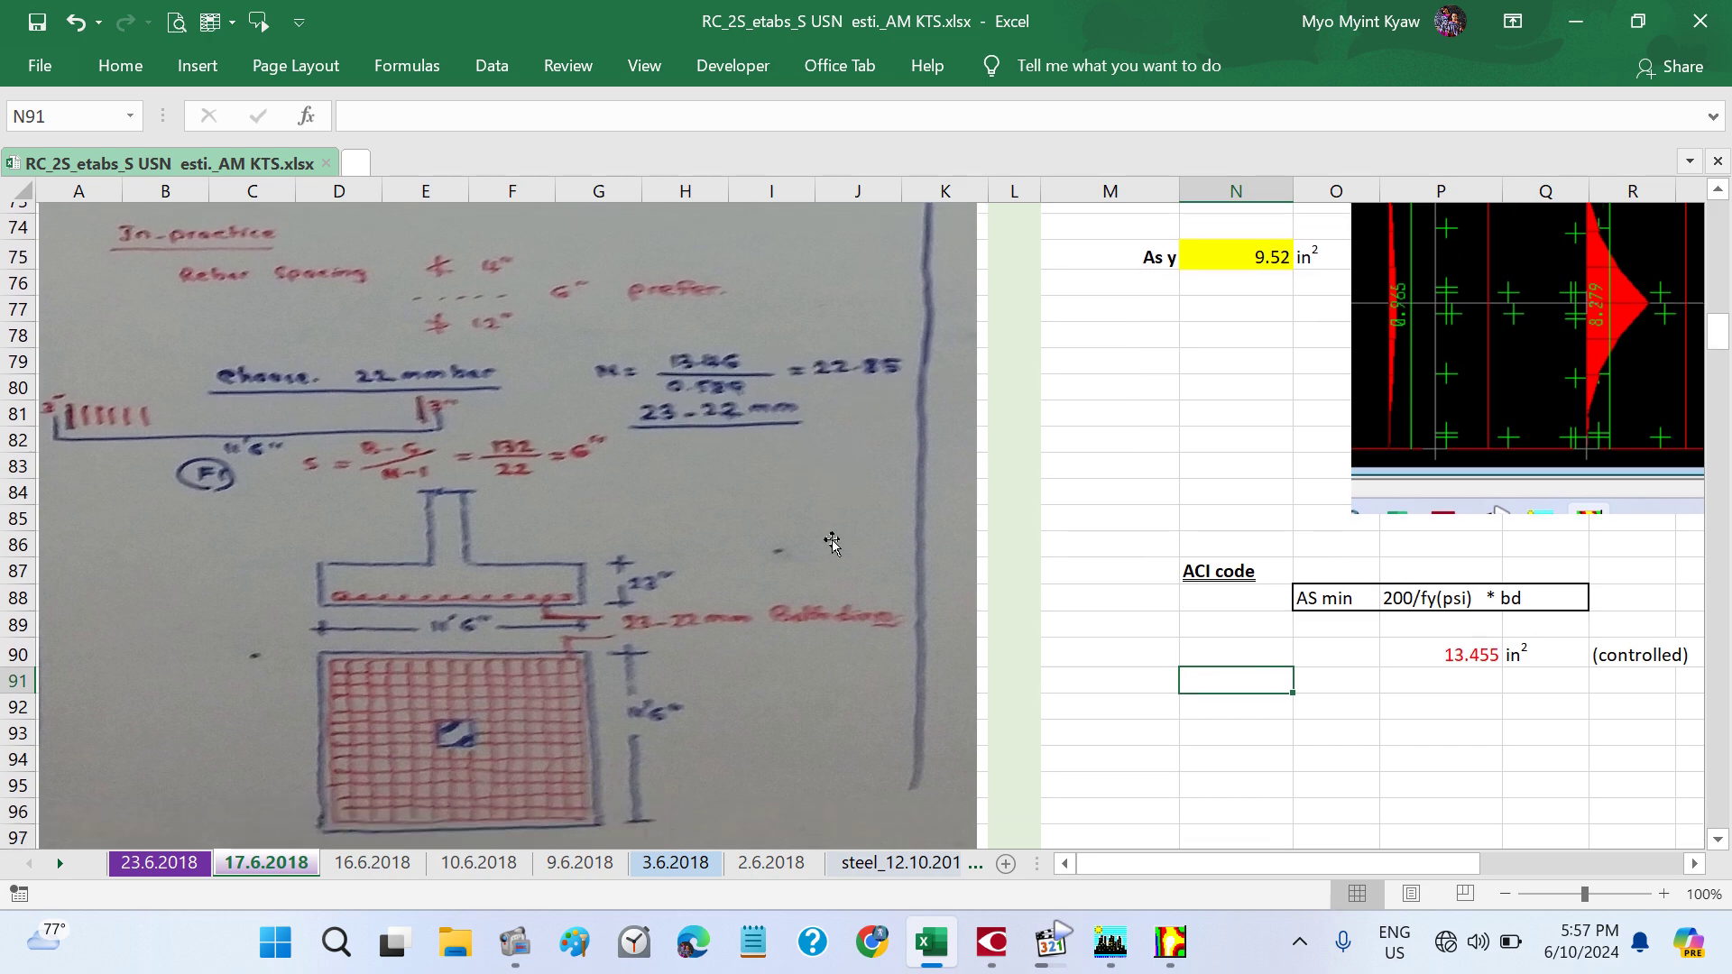
scroll(832, 541, down, 1)
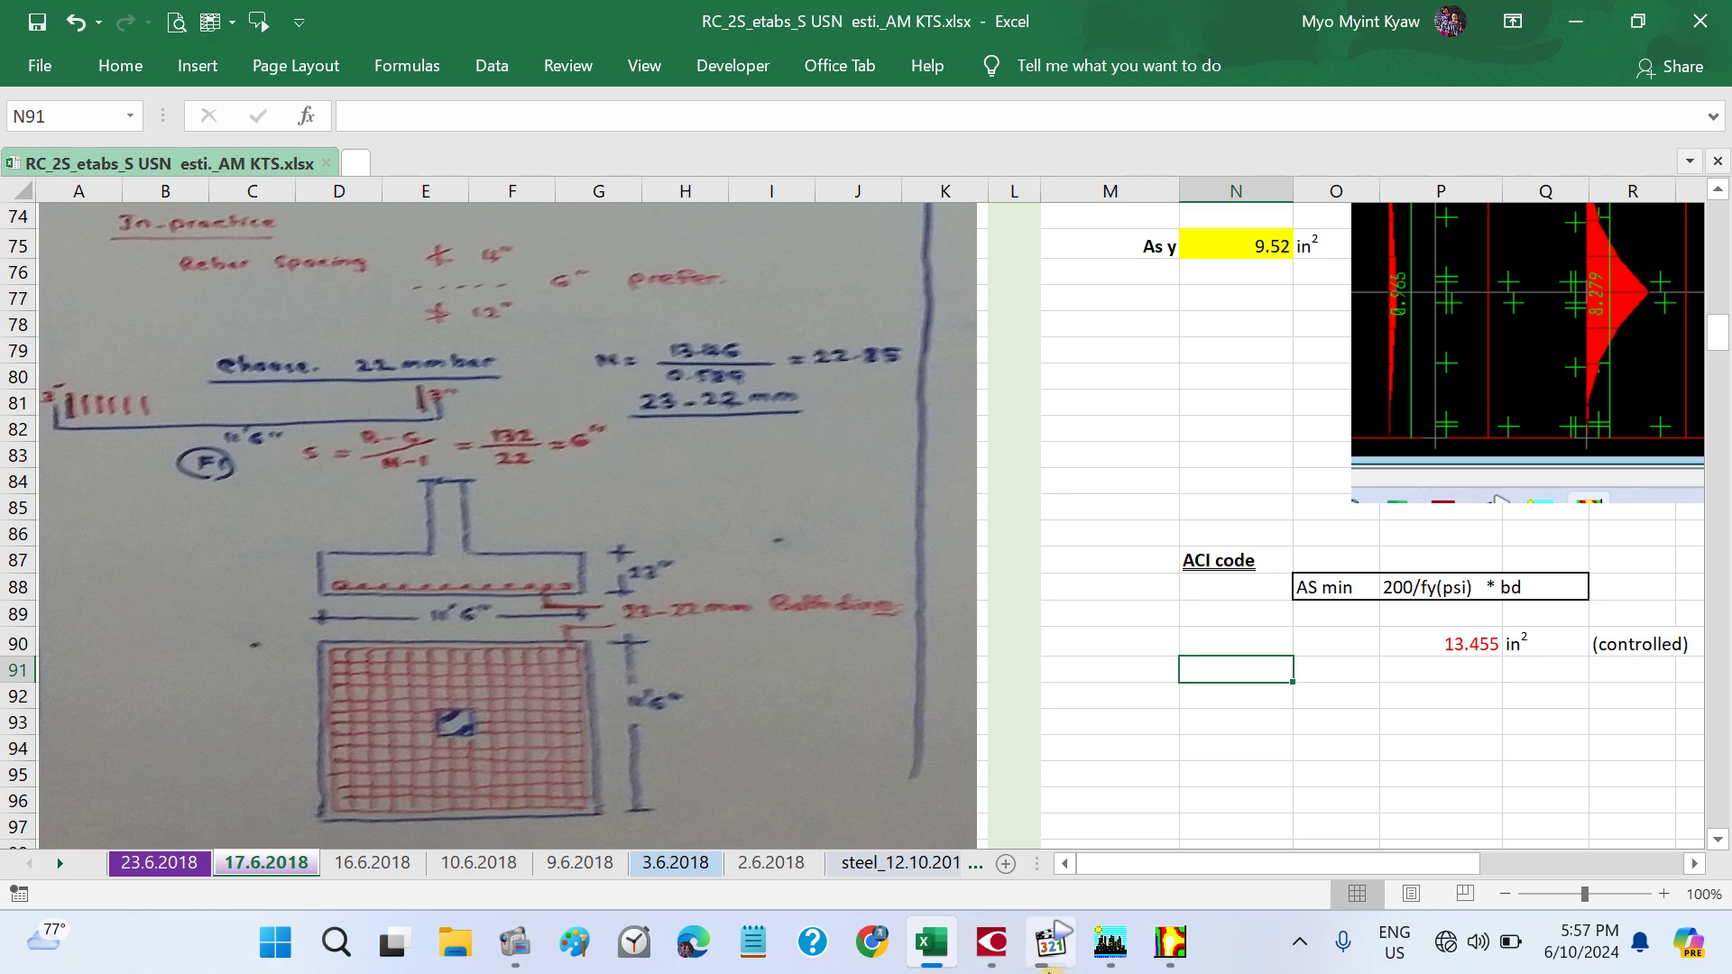
click(1048, 956)
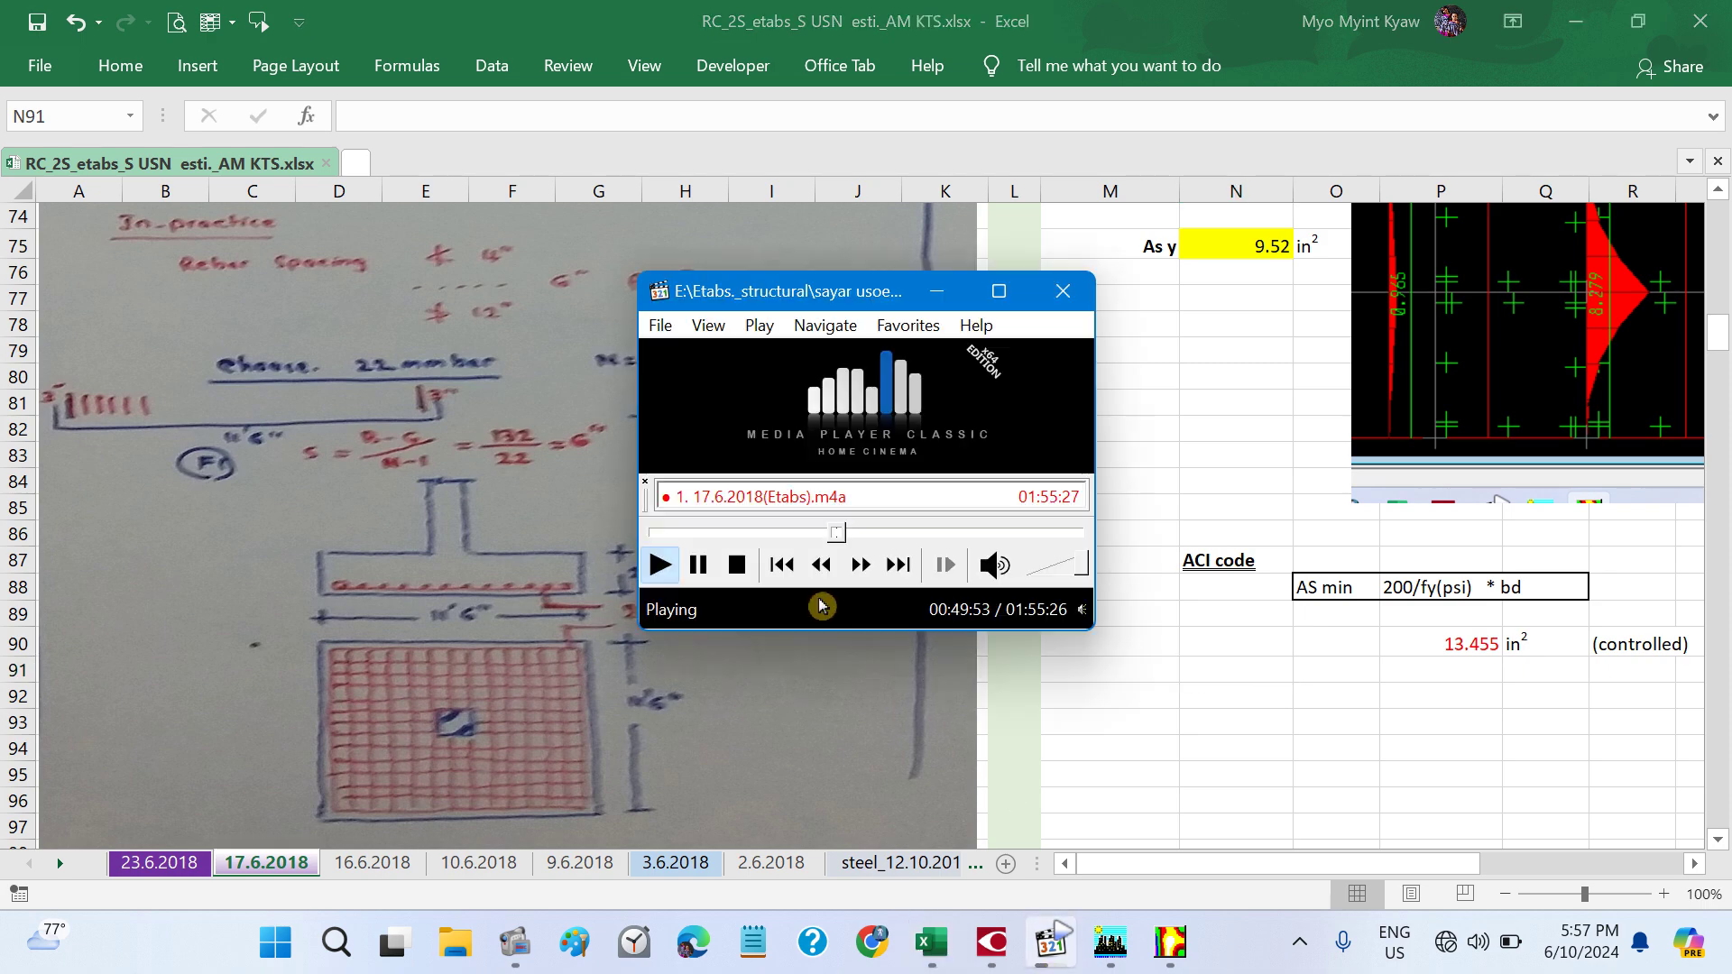
click(700, 568)
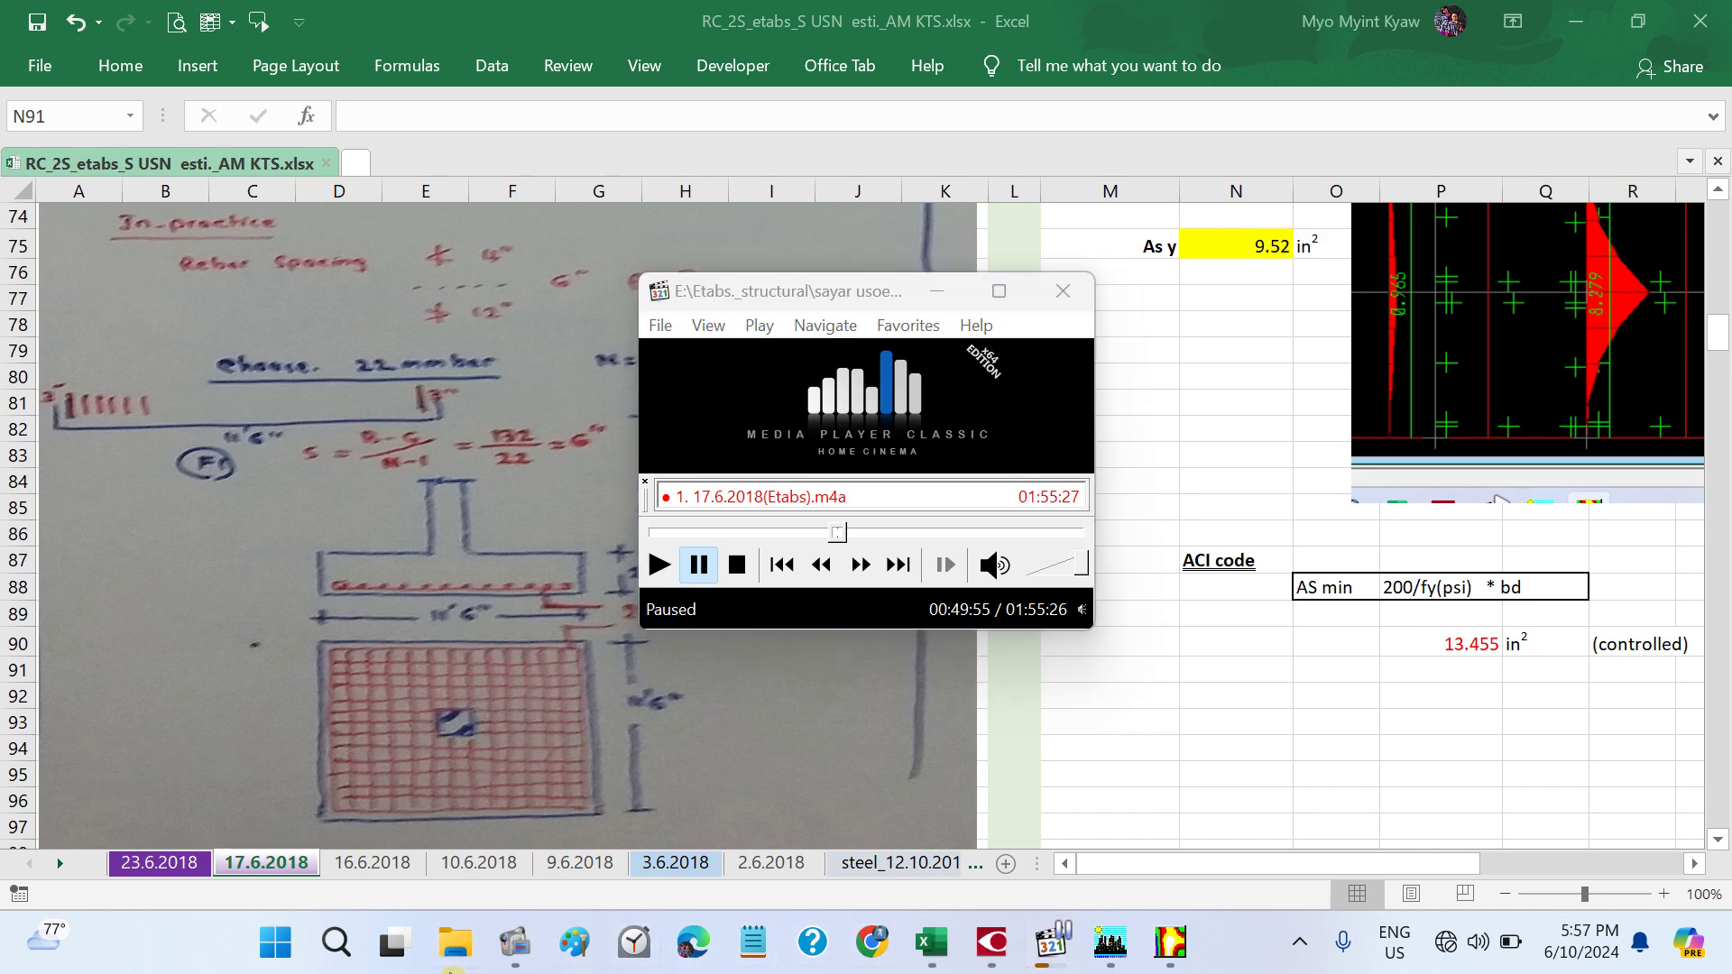
- Open RC_2-Storeyed.xlsx in File Explorer from the parent folder of etabs971_2S_sirUSN
click(451, 965)
scroll(572, 598, down, 5)
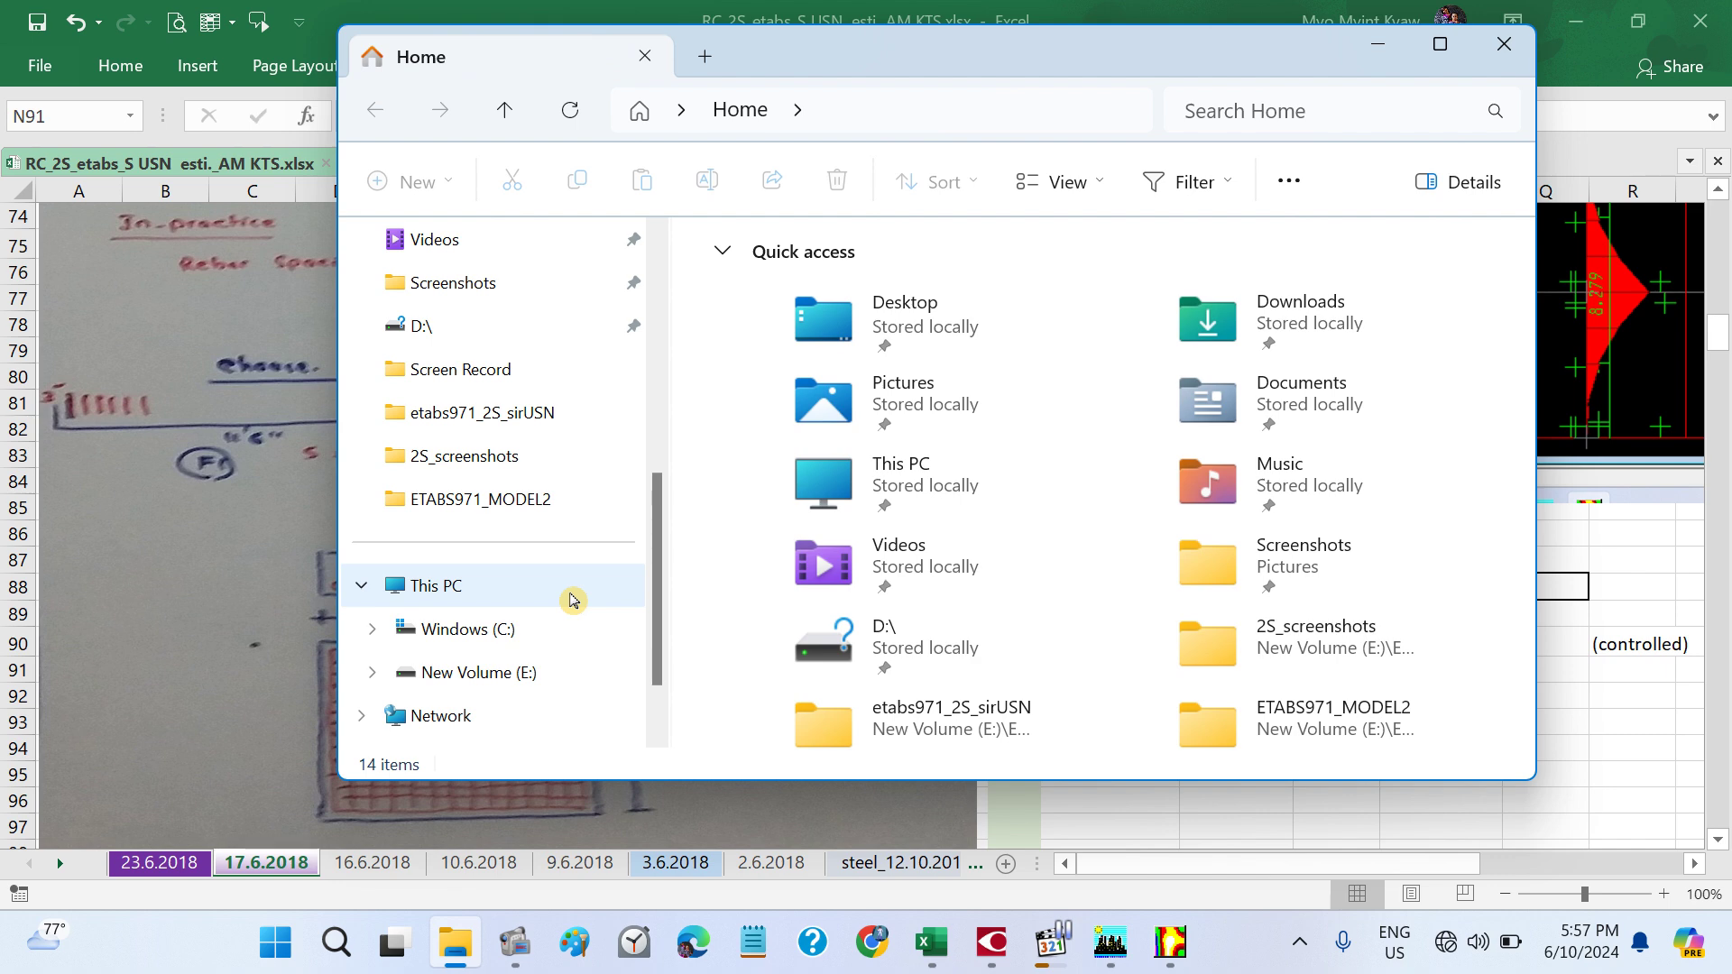
click(571, 599)
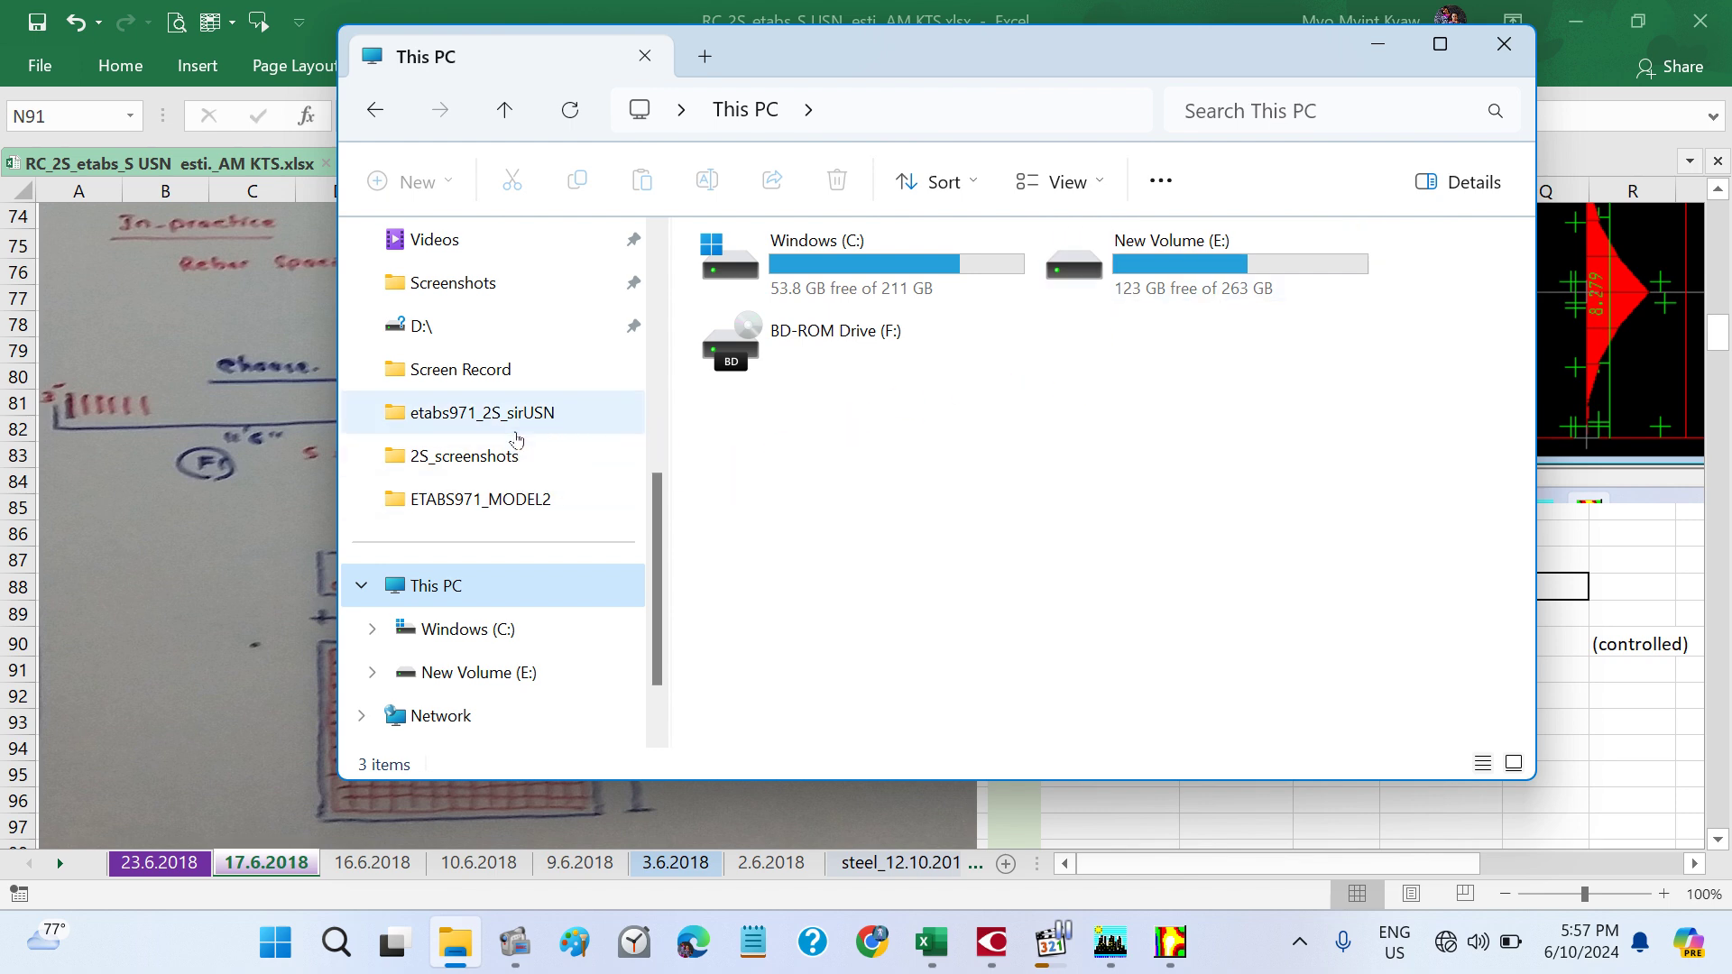
click(505, 417)
click(504, 110)
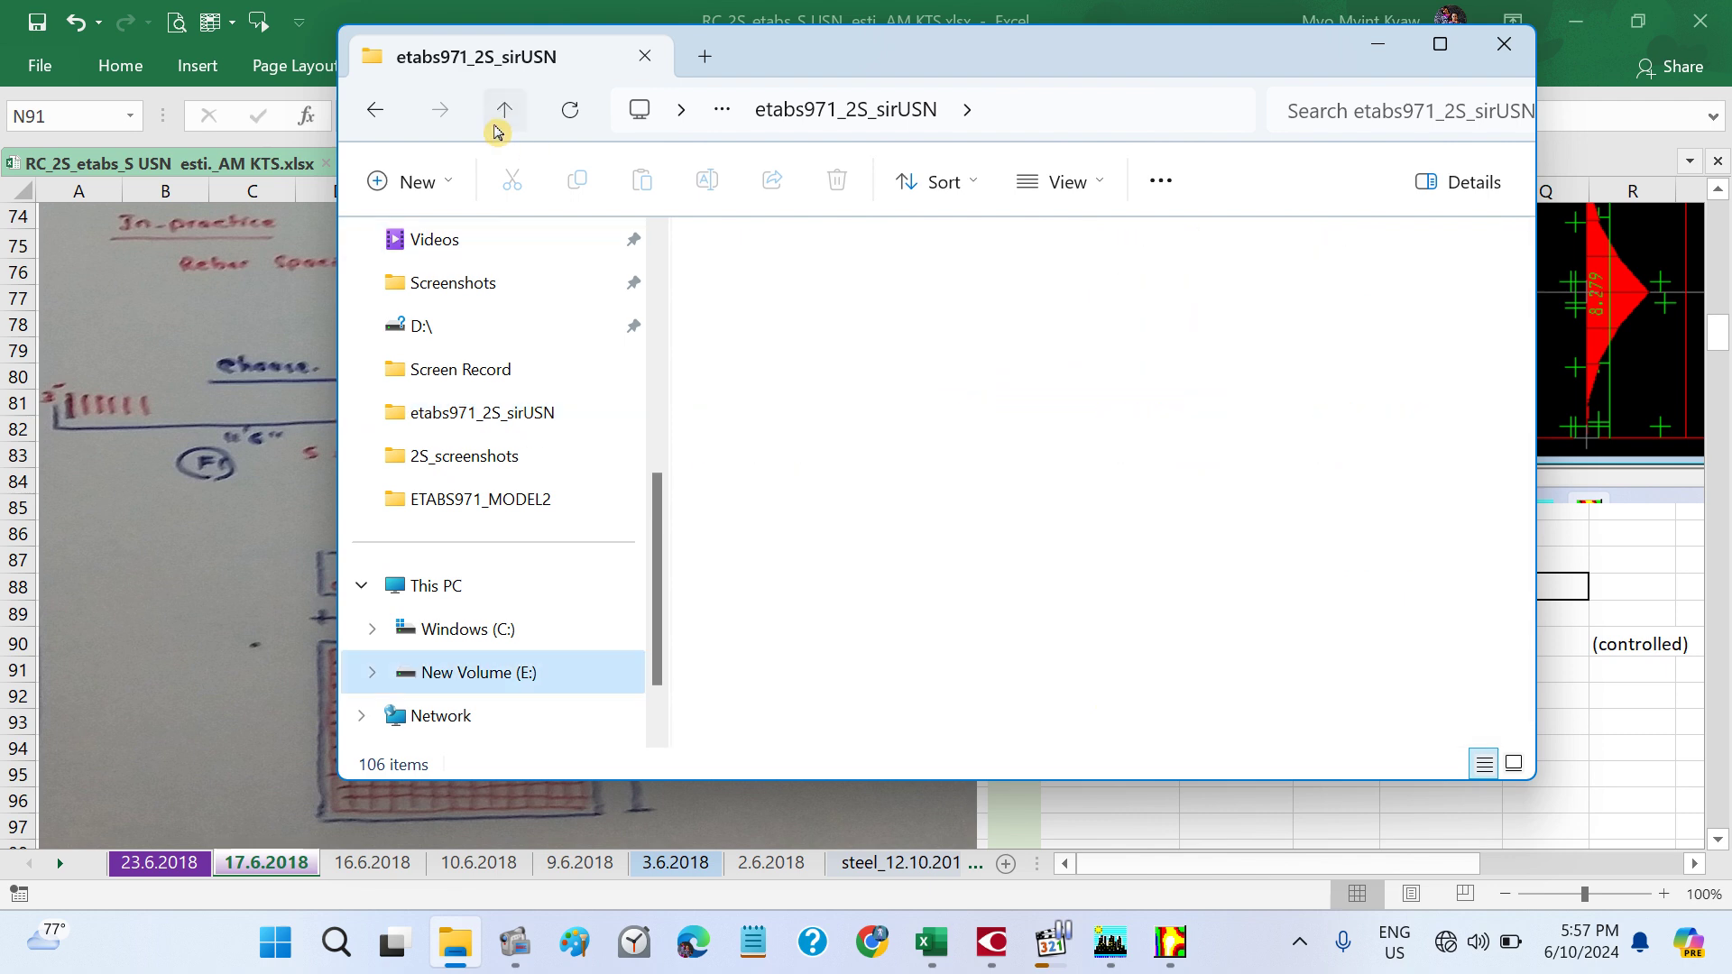
click(814, 584)
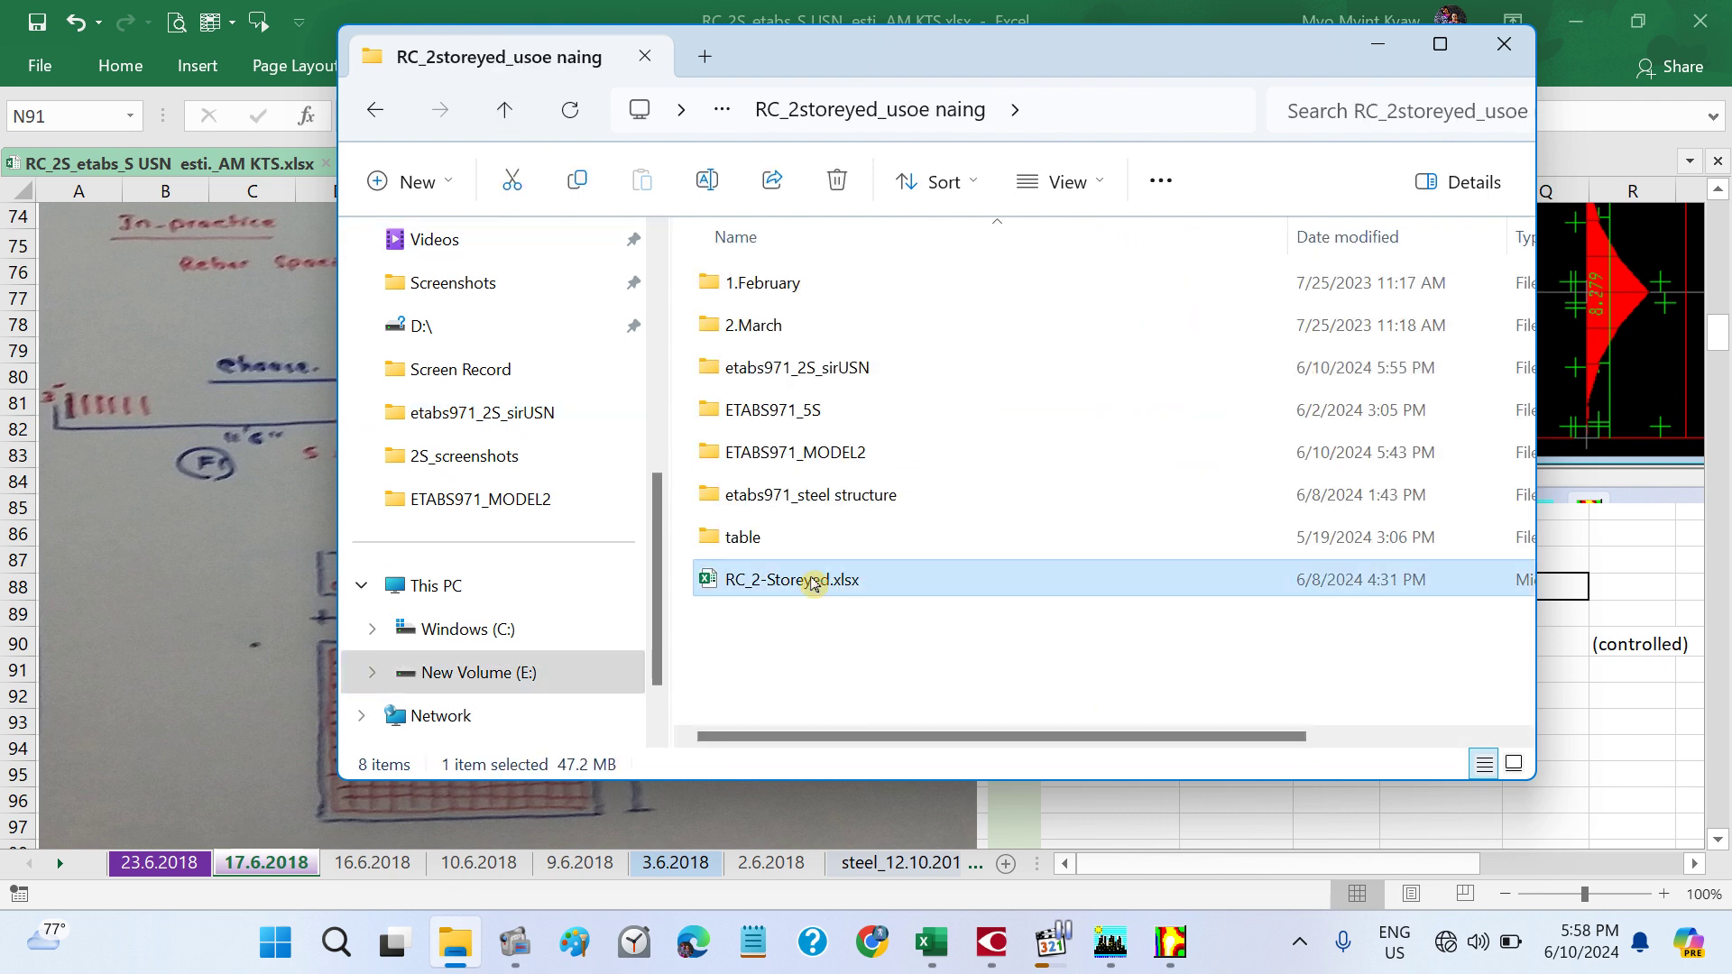
double_click(814, 582)
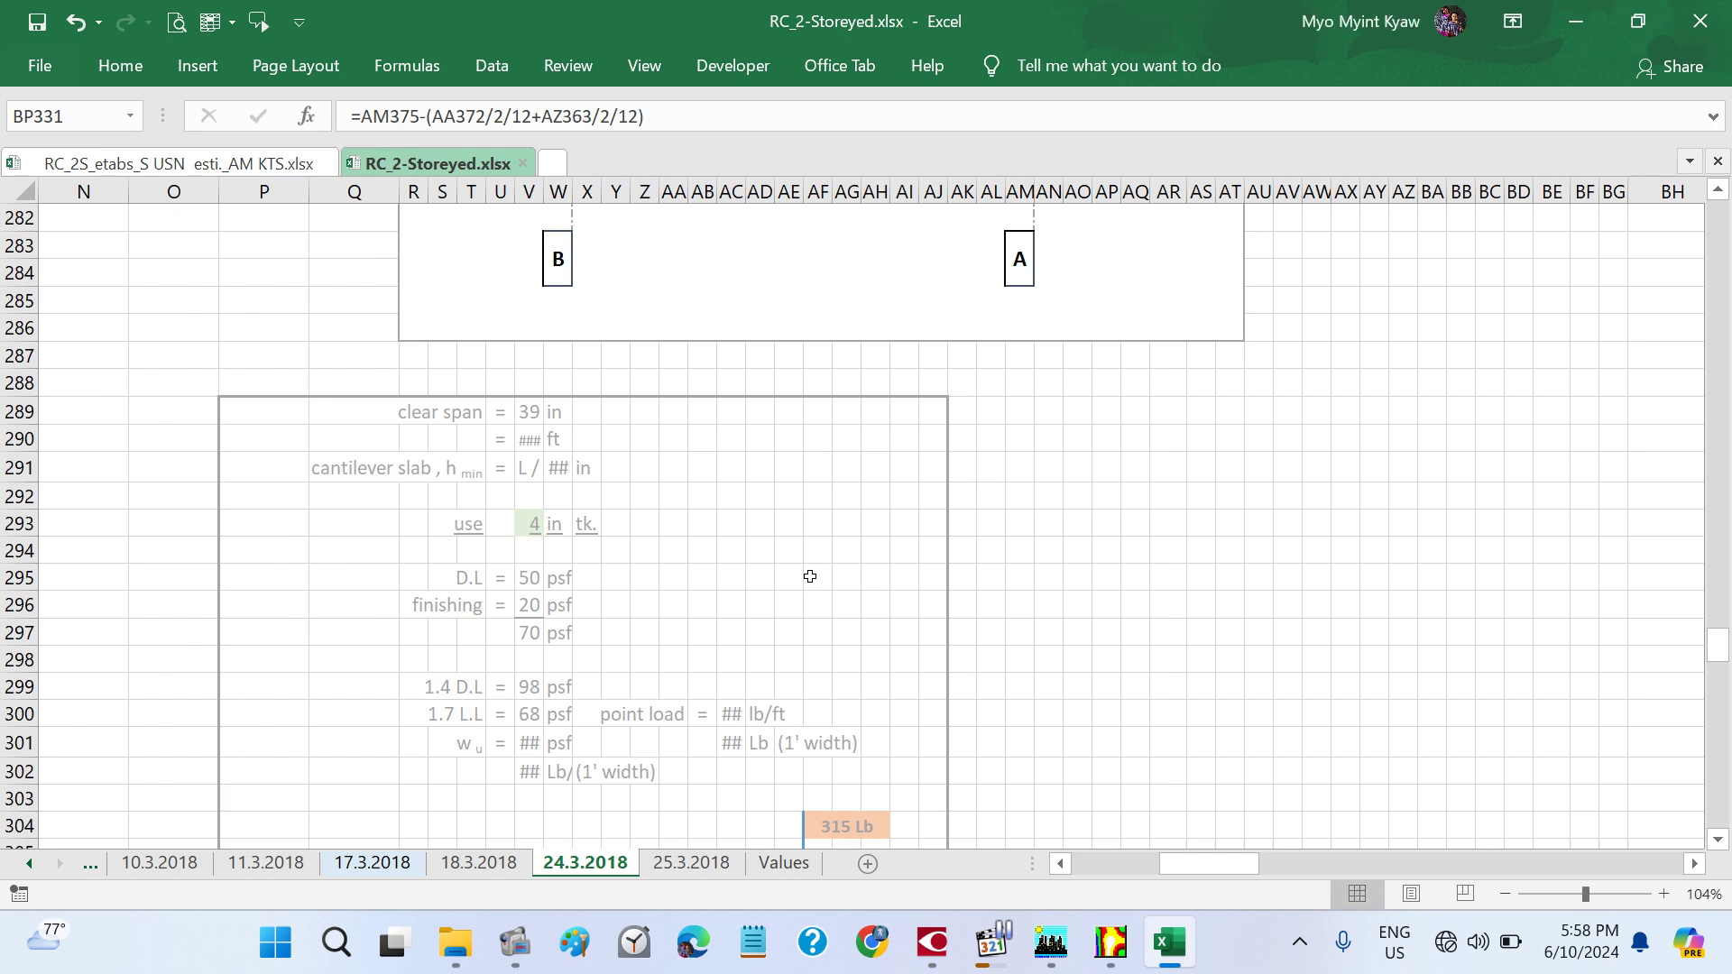
- Look through the Footing Design calculations on sheet 10.3.2018 to find the bar diameter and area table
scroll(810, 576, up, 7)
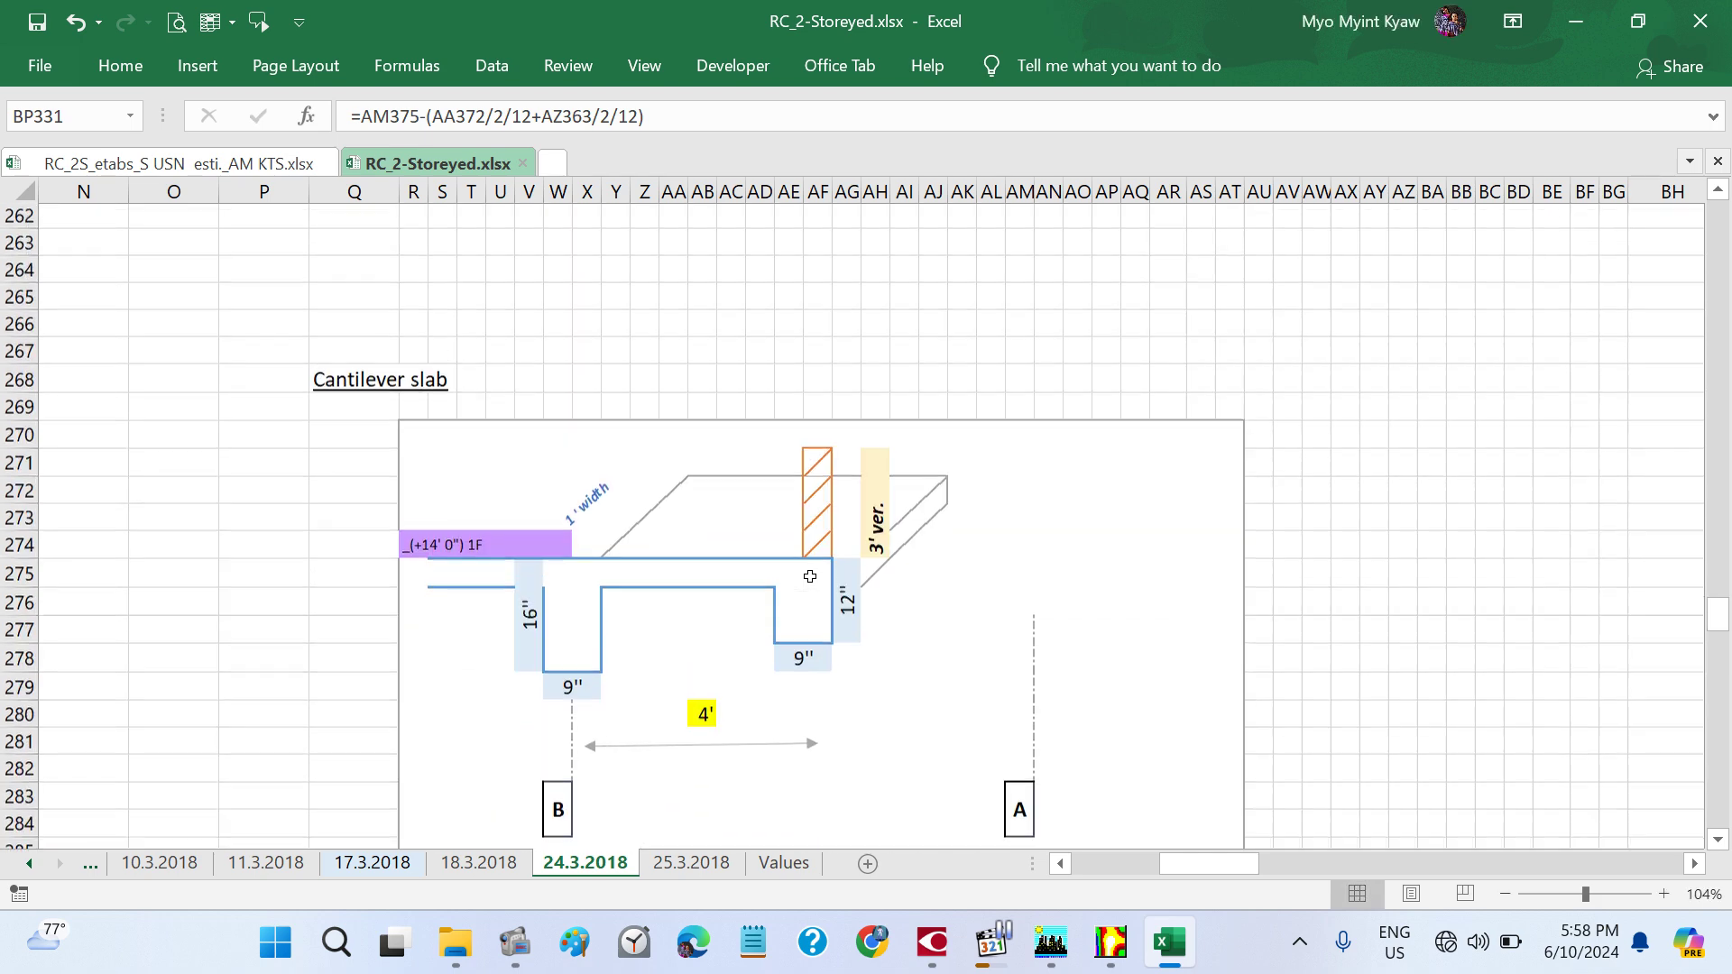
click(159, 862)
scroll(530, 719, down, 1)
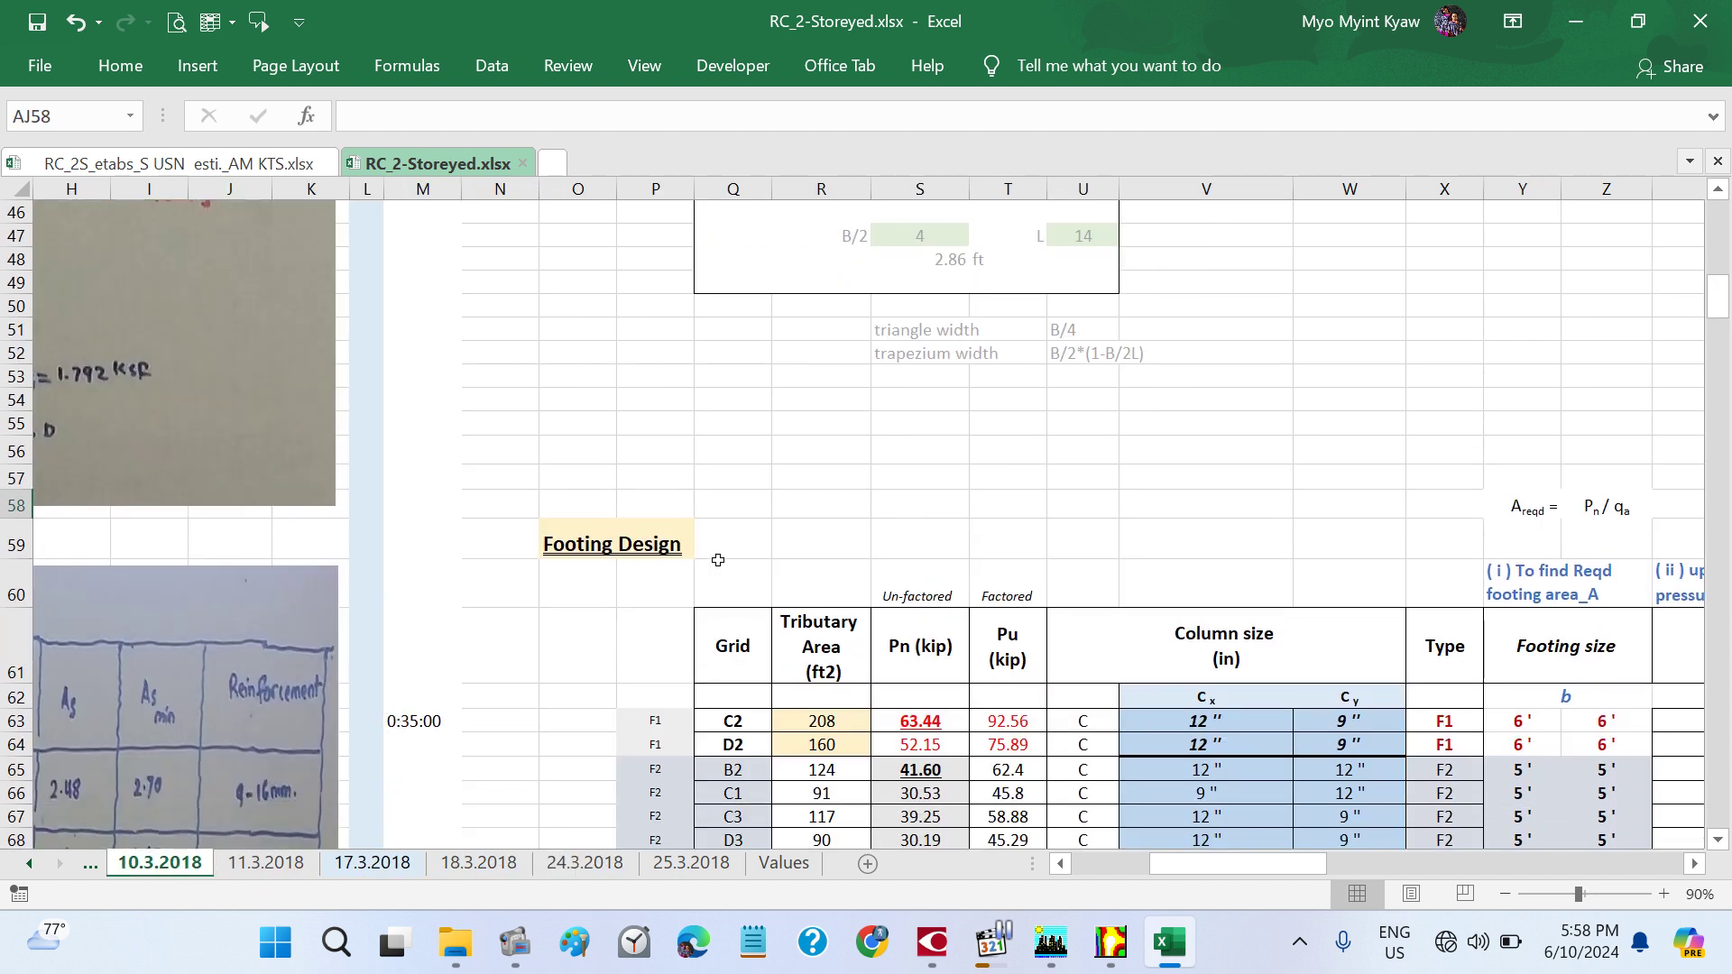
scroll(1299, 561, down, 1)
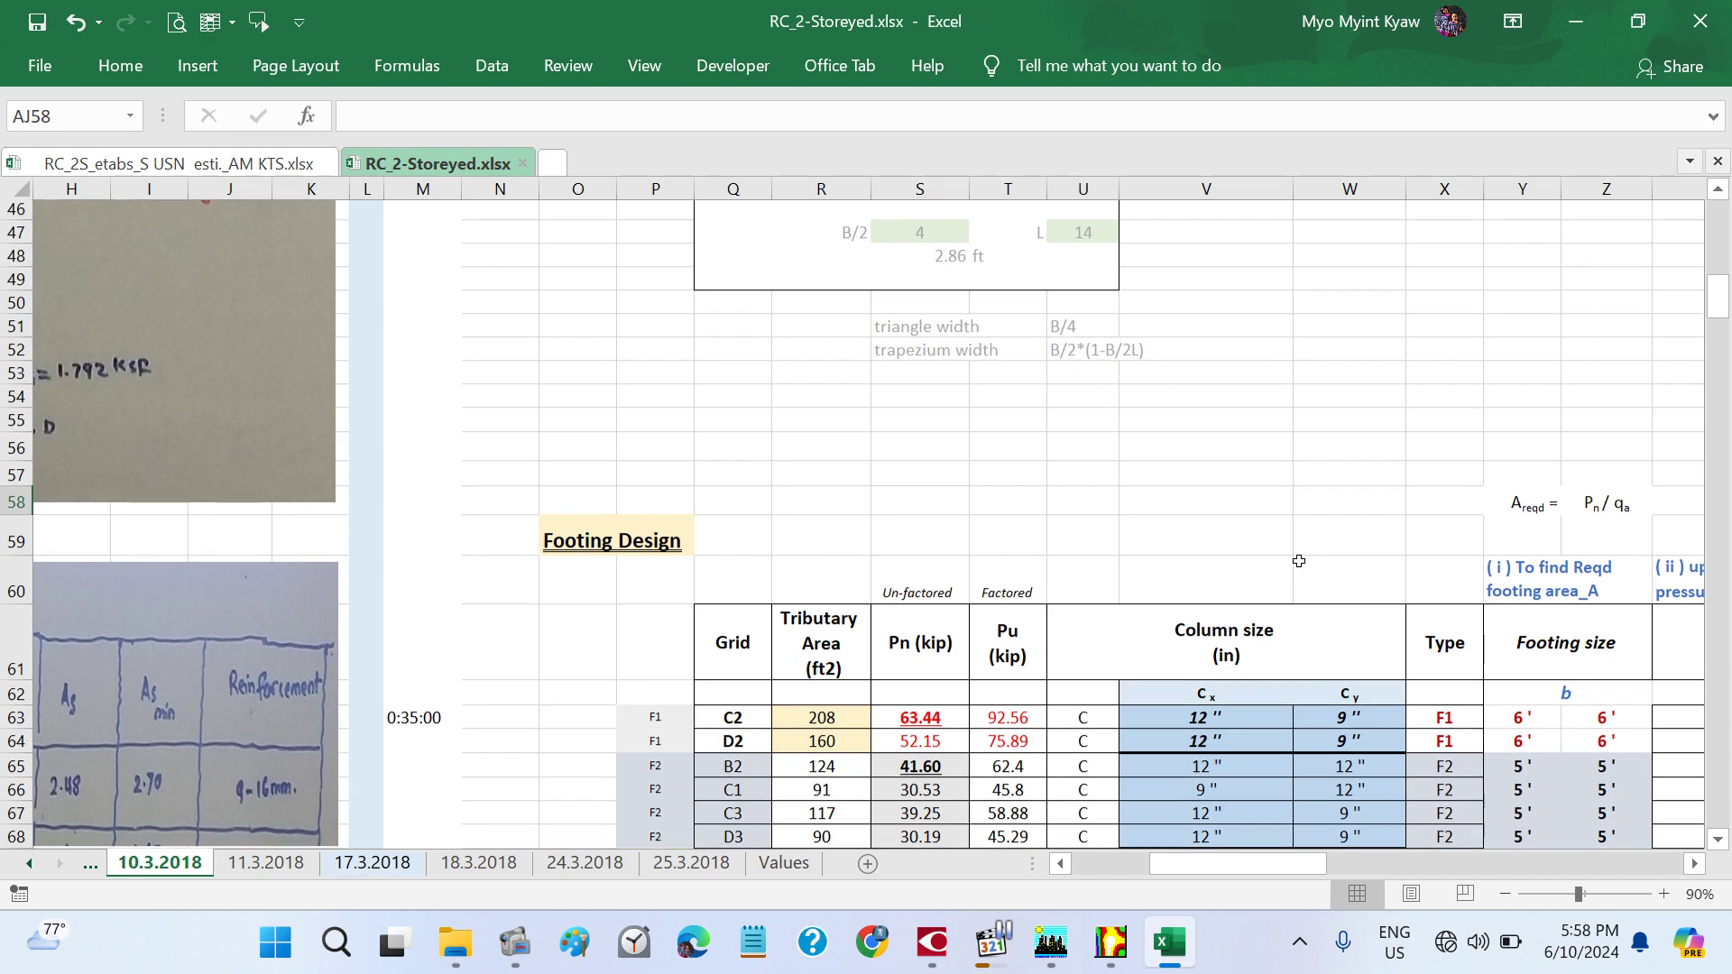
scroll(1299, 561, down, 10)
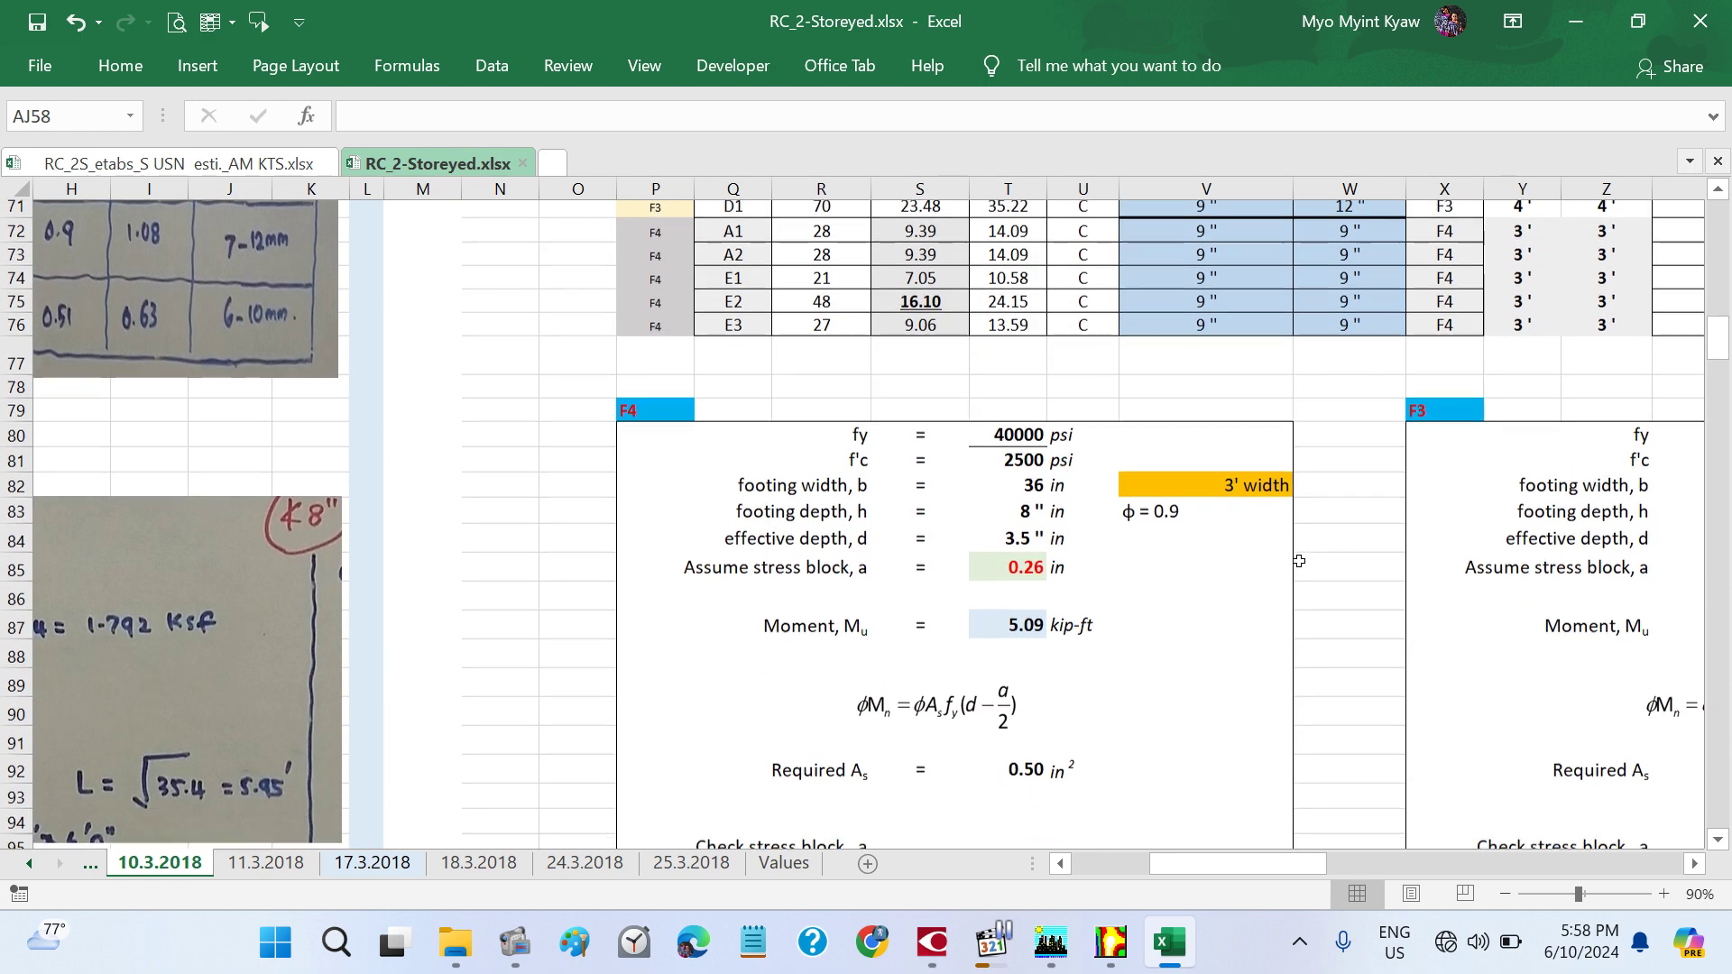
scroll(1299, 561, down, 3)
scroll(1299, 561, down, 2)
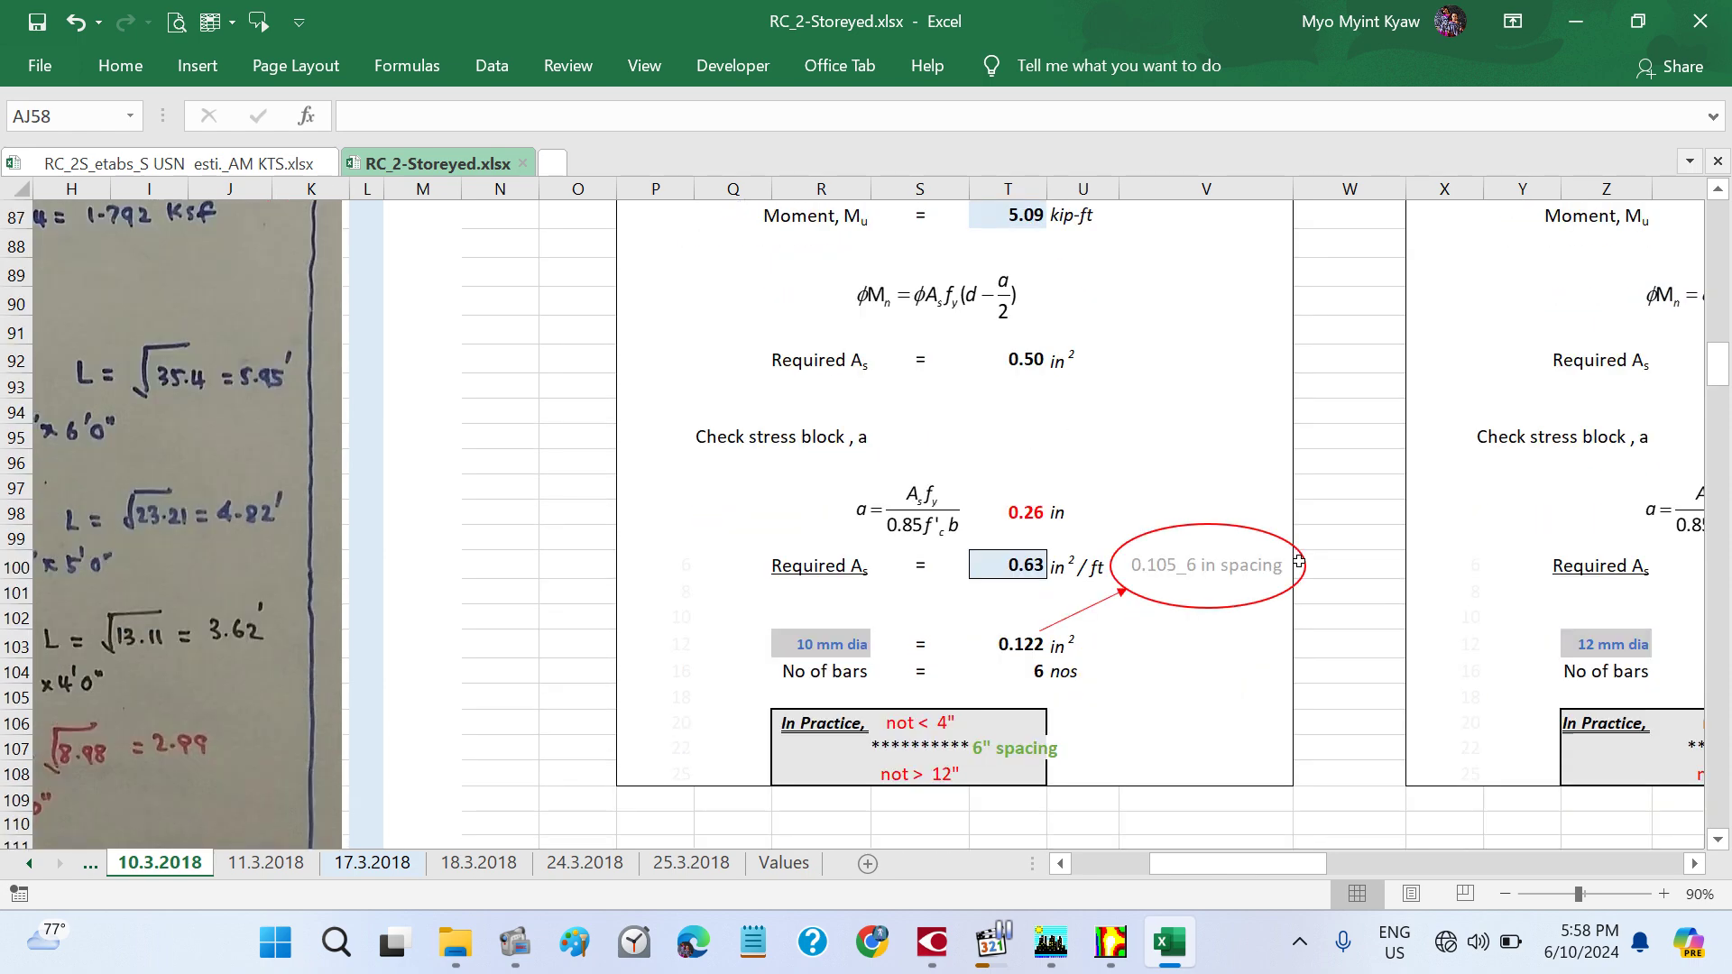
scroll(1298, 561, right, 3)
scroll(1299, 561, up, 9)
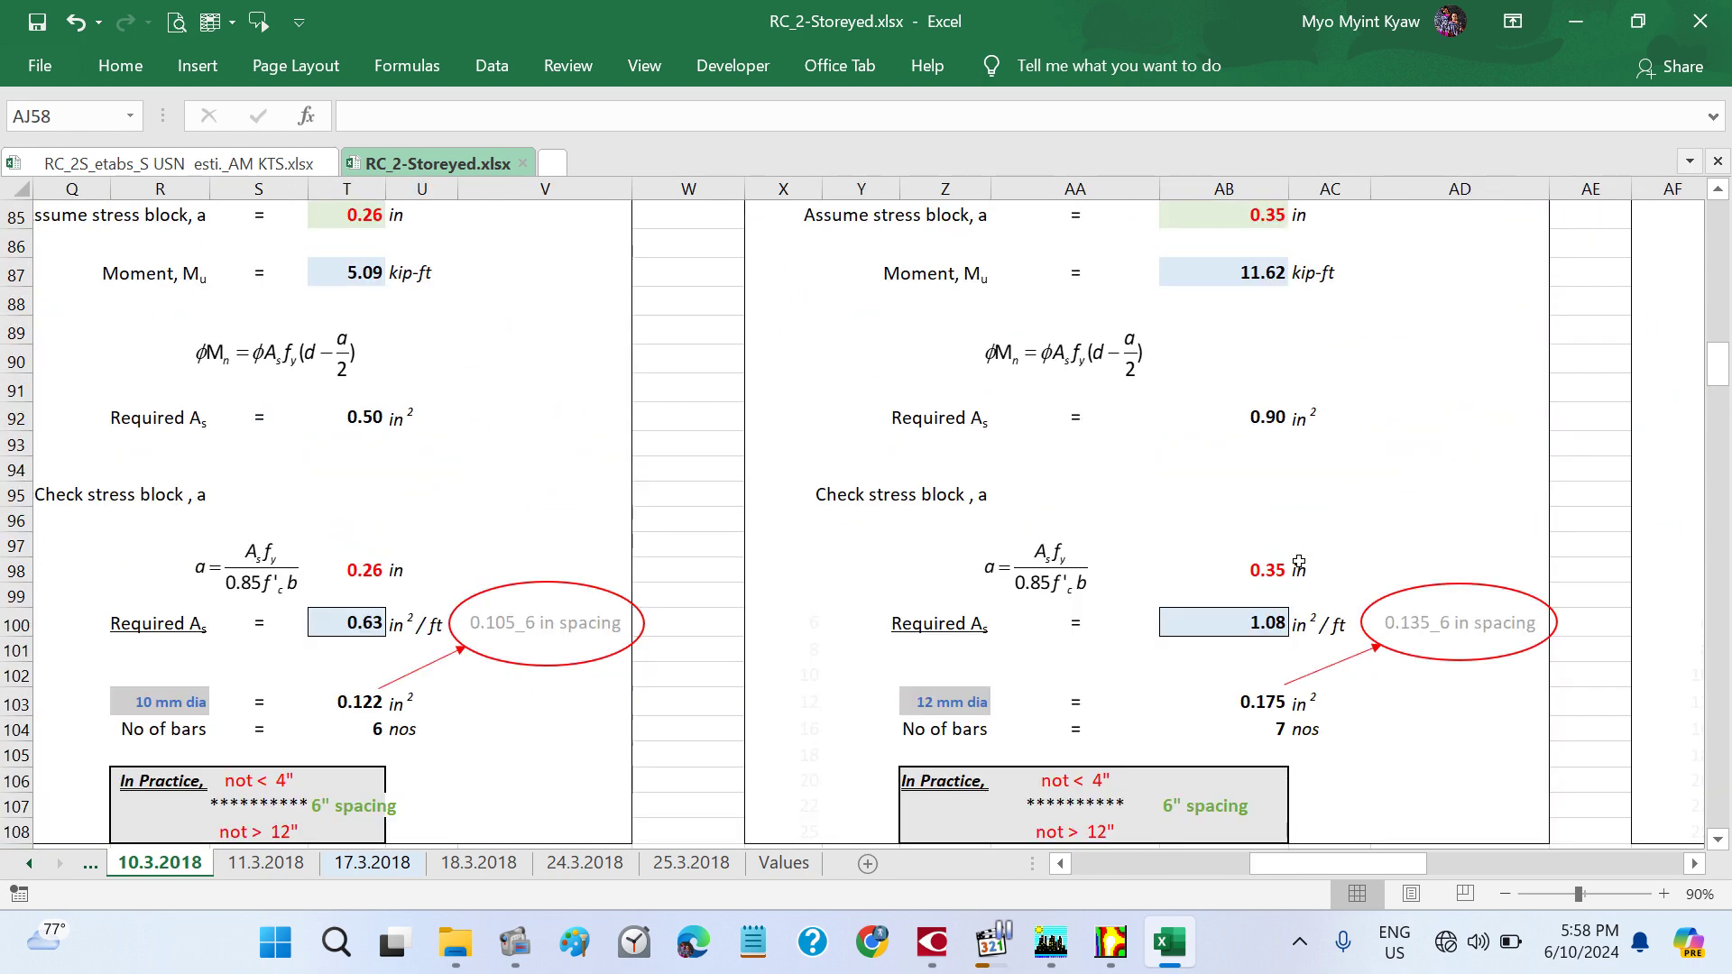
scroll(1299, 561, right, 2)
scroll(1299, 561, right, 6)
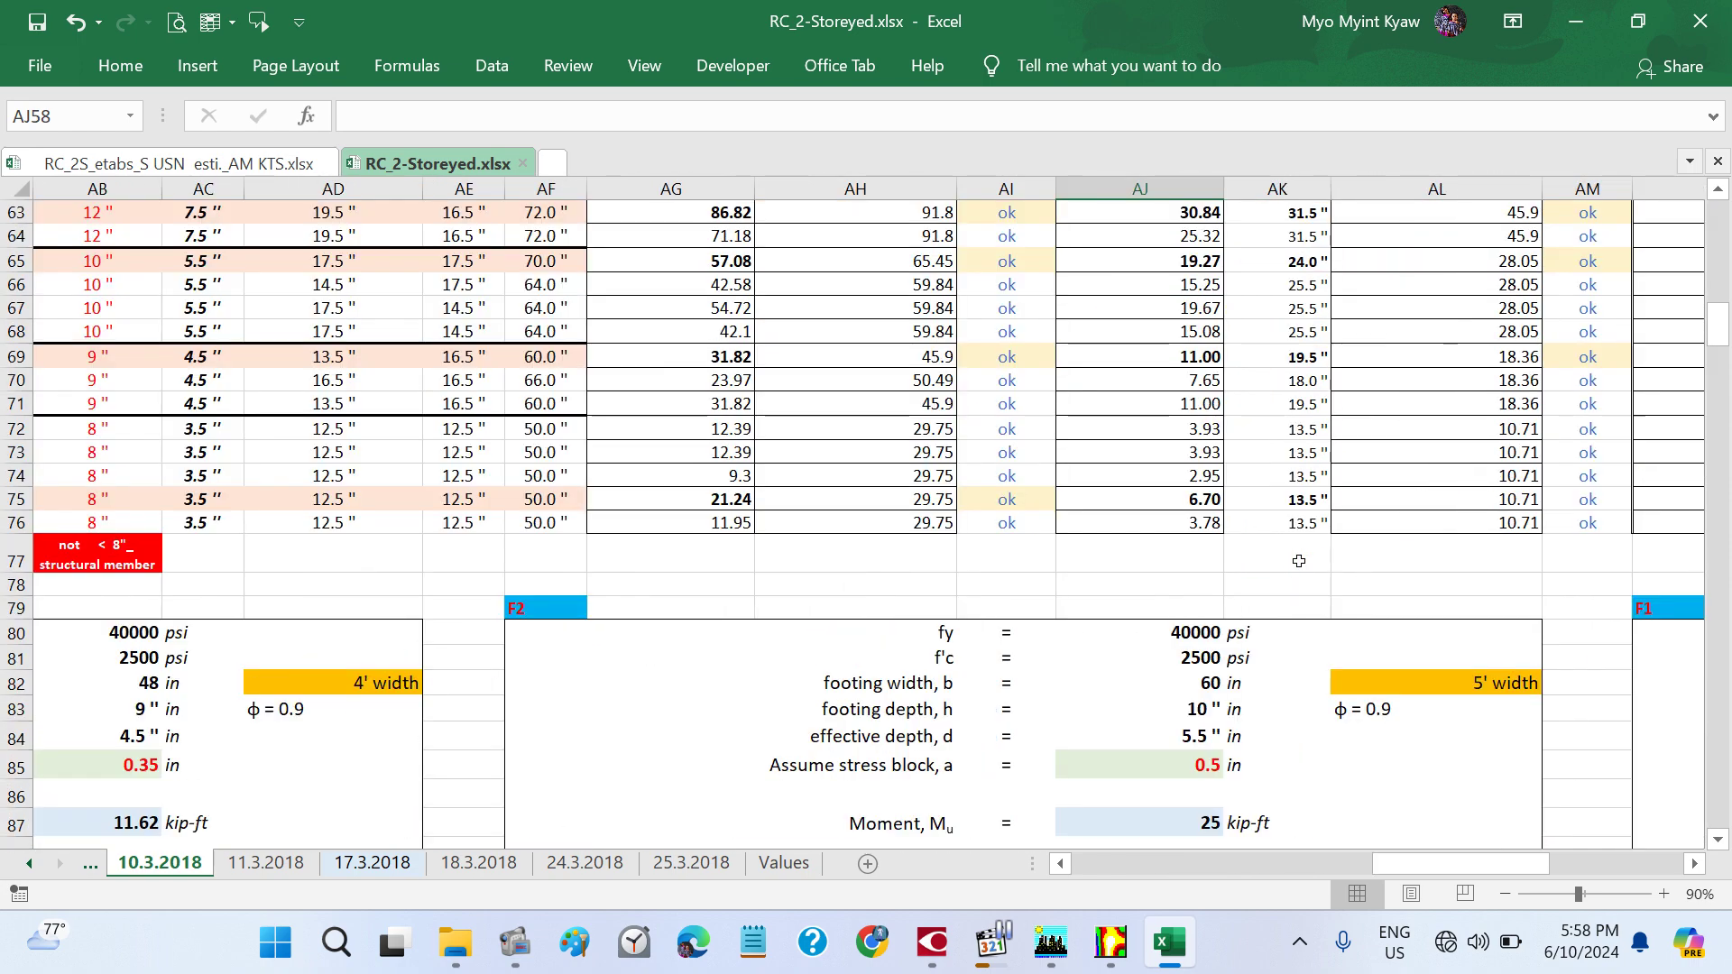
scroll(1299, 561, right, 1)
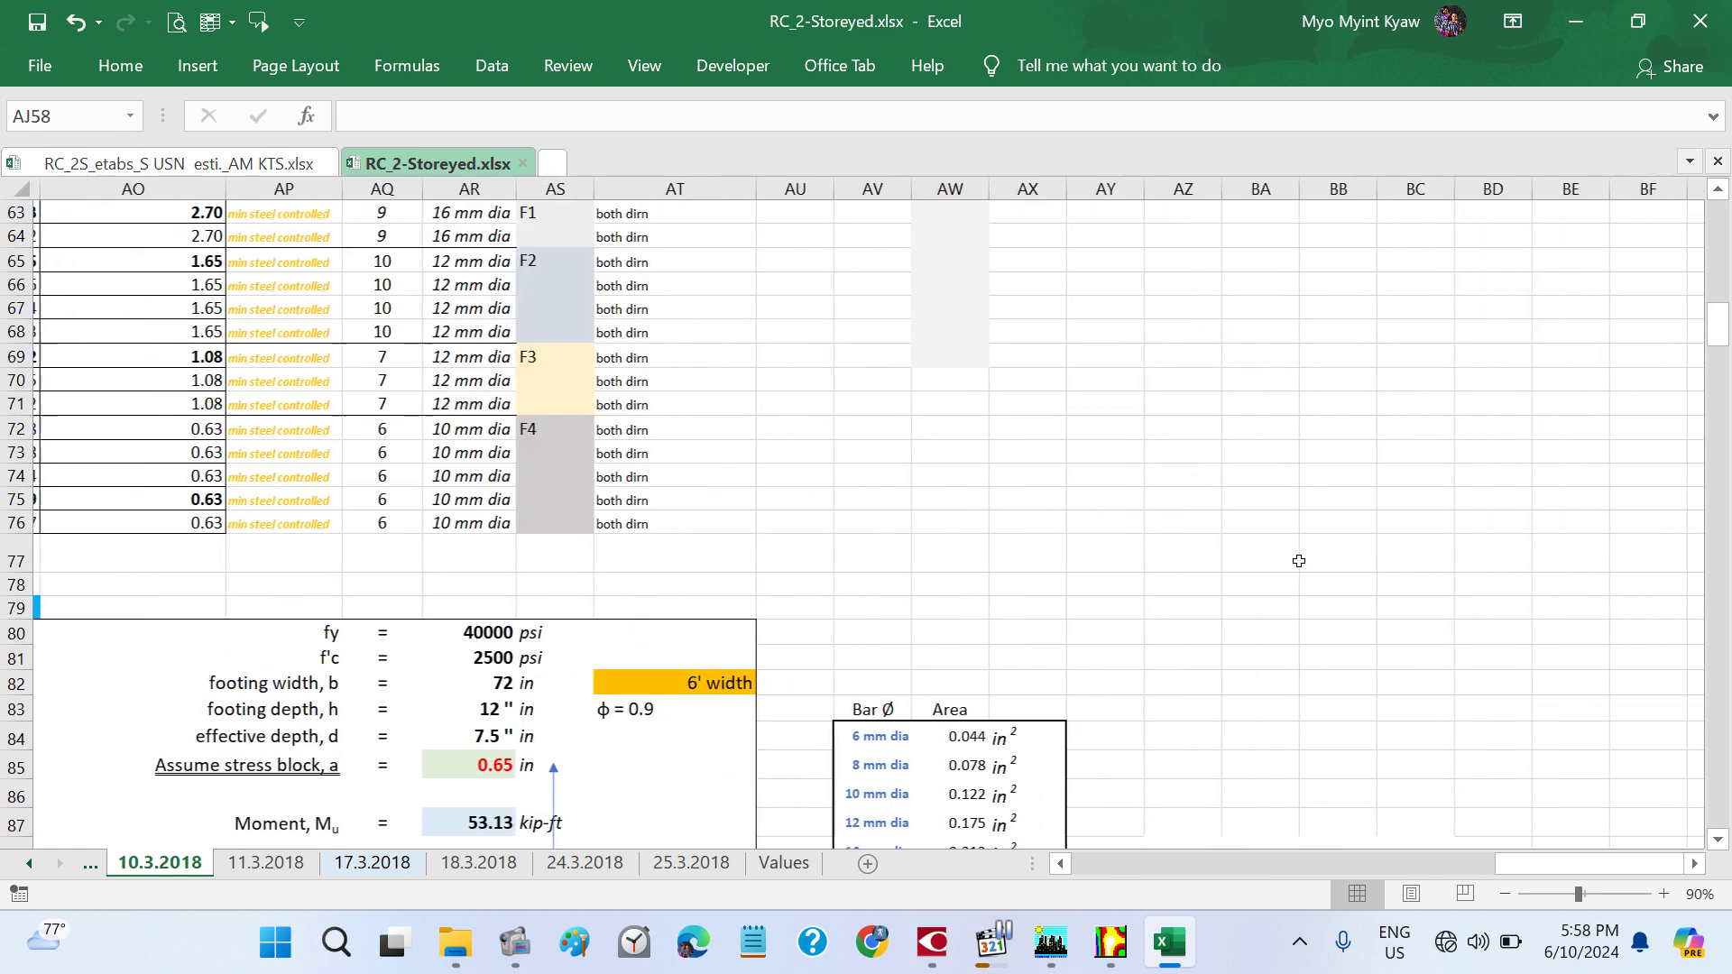
scroll(1299, 555, down, 3)
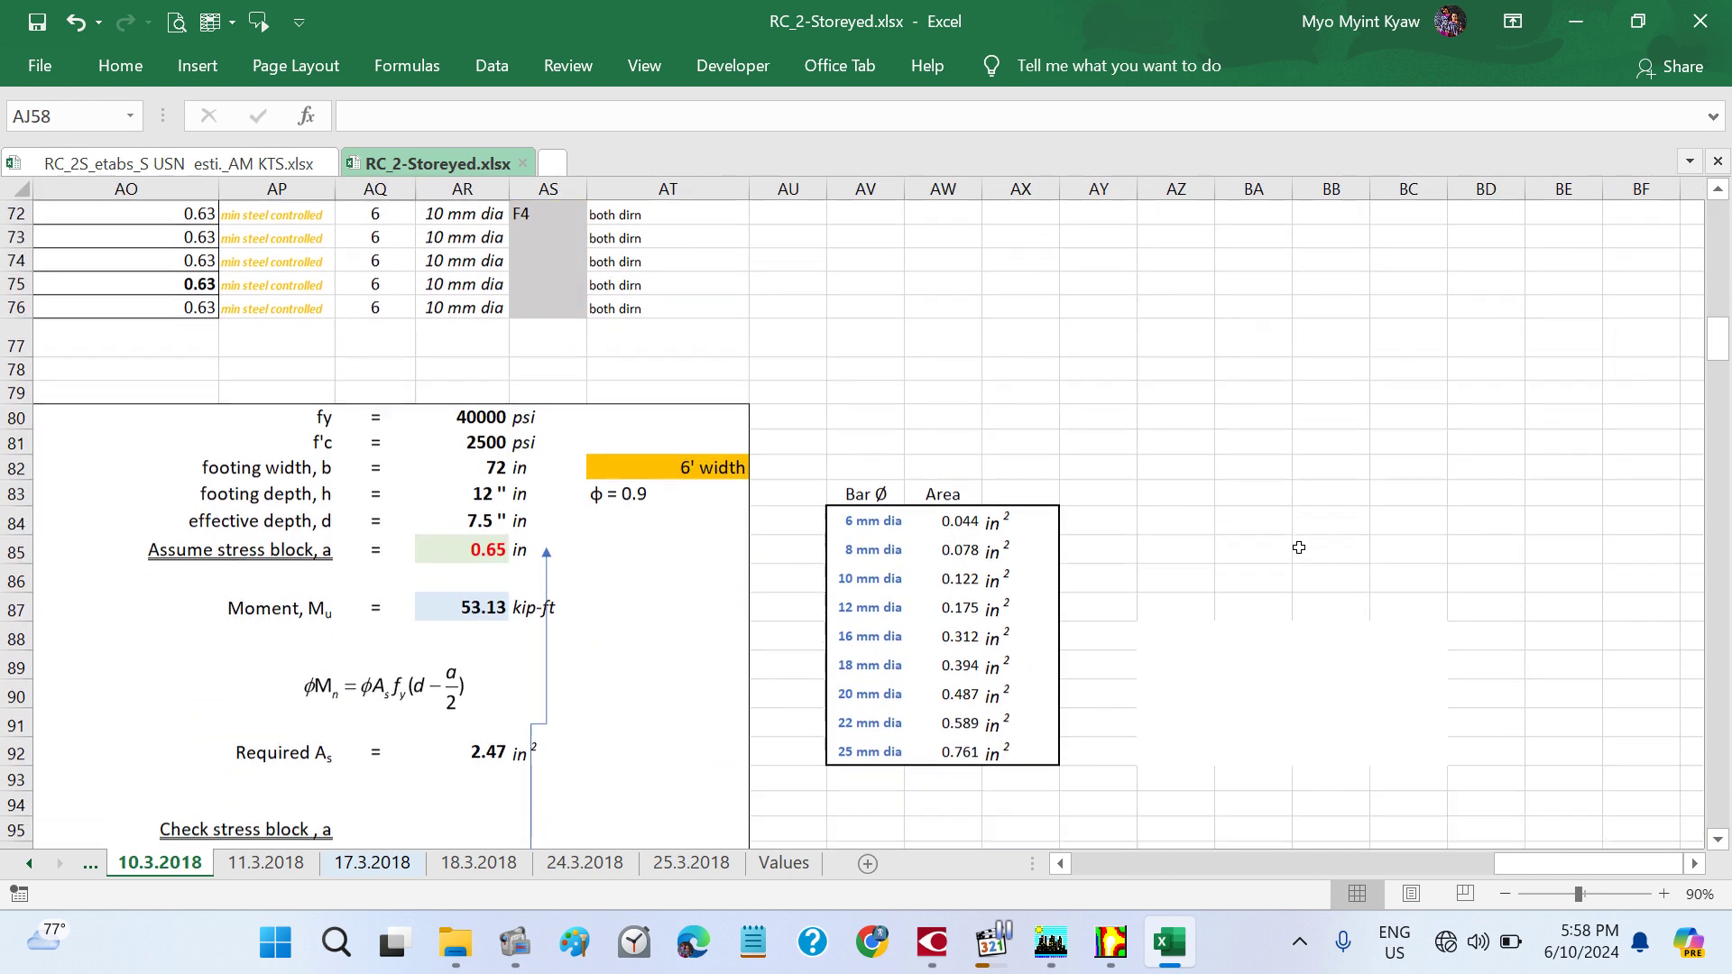
- Examine the bar diameter and area entries in the table beside the 6' width footing calculation
click(1043, 665)
click(1041, 610)
click(1022, 552)
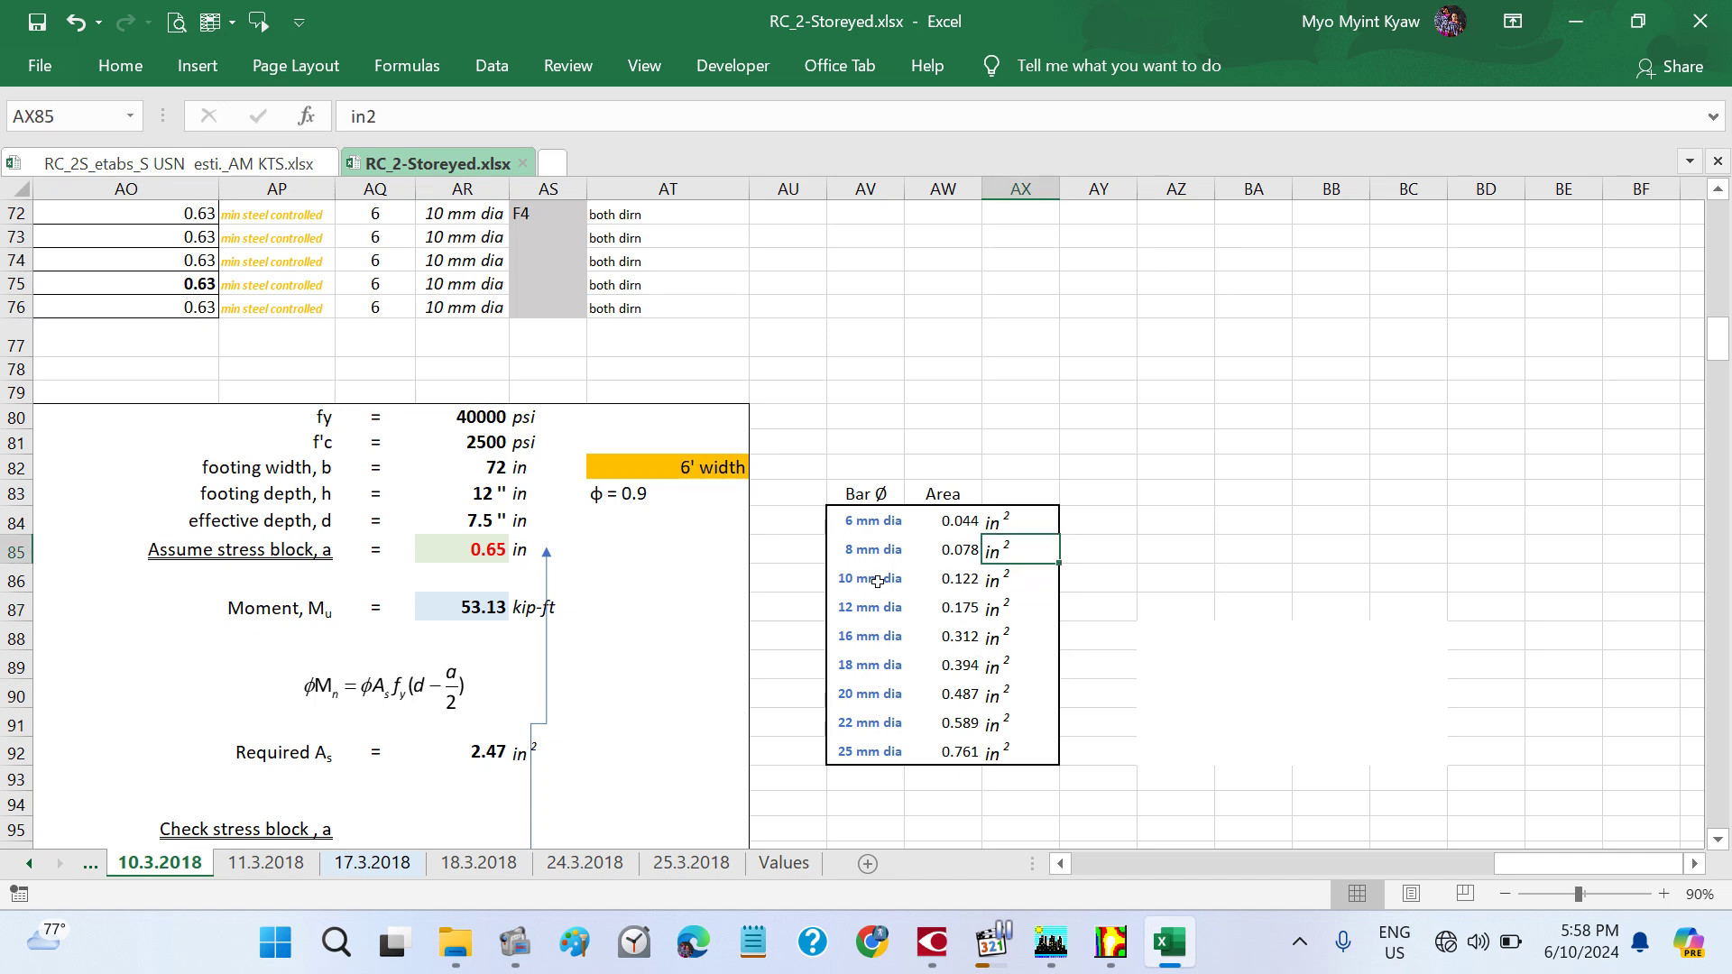
click(877, 582)
click(855, 526)
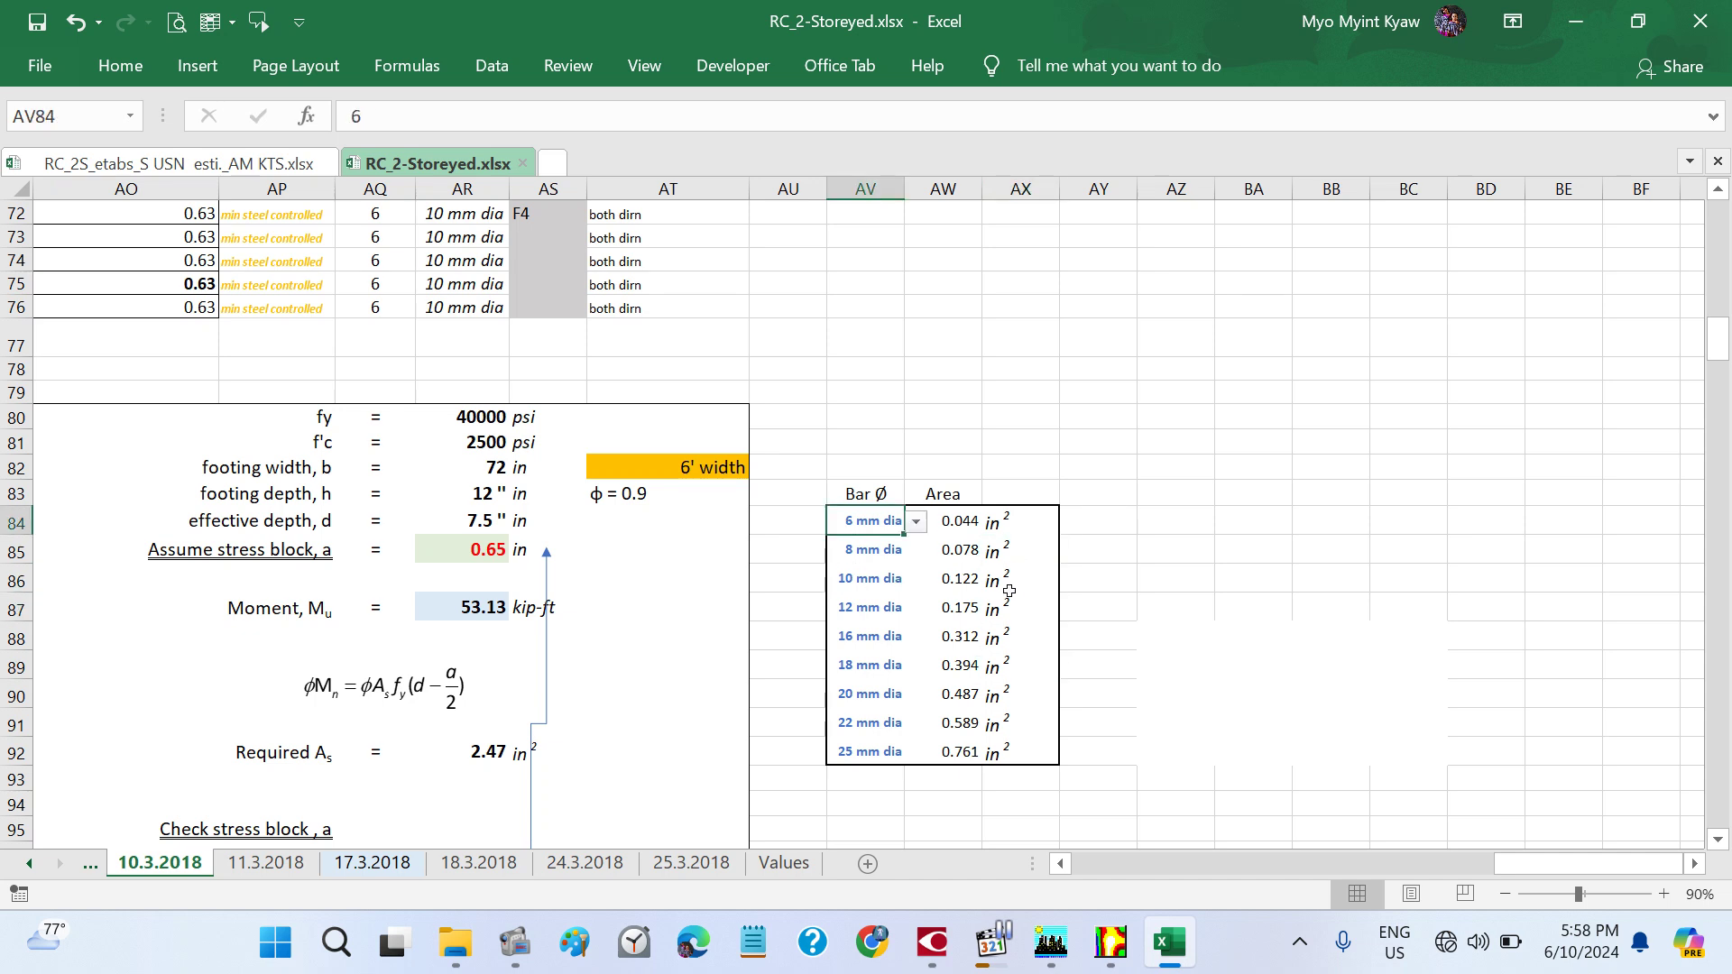
click(888, 637)
click(1127, 688)
click(1113, 598)
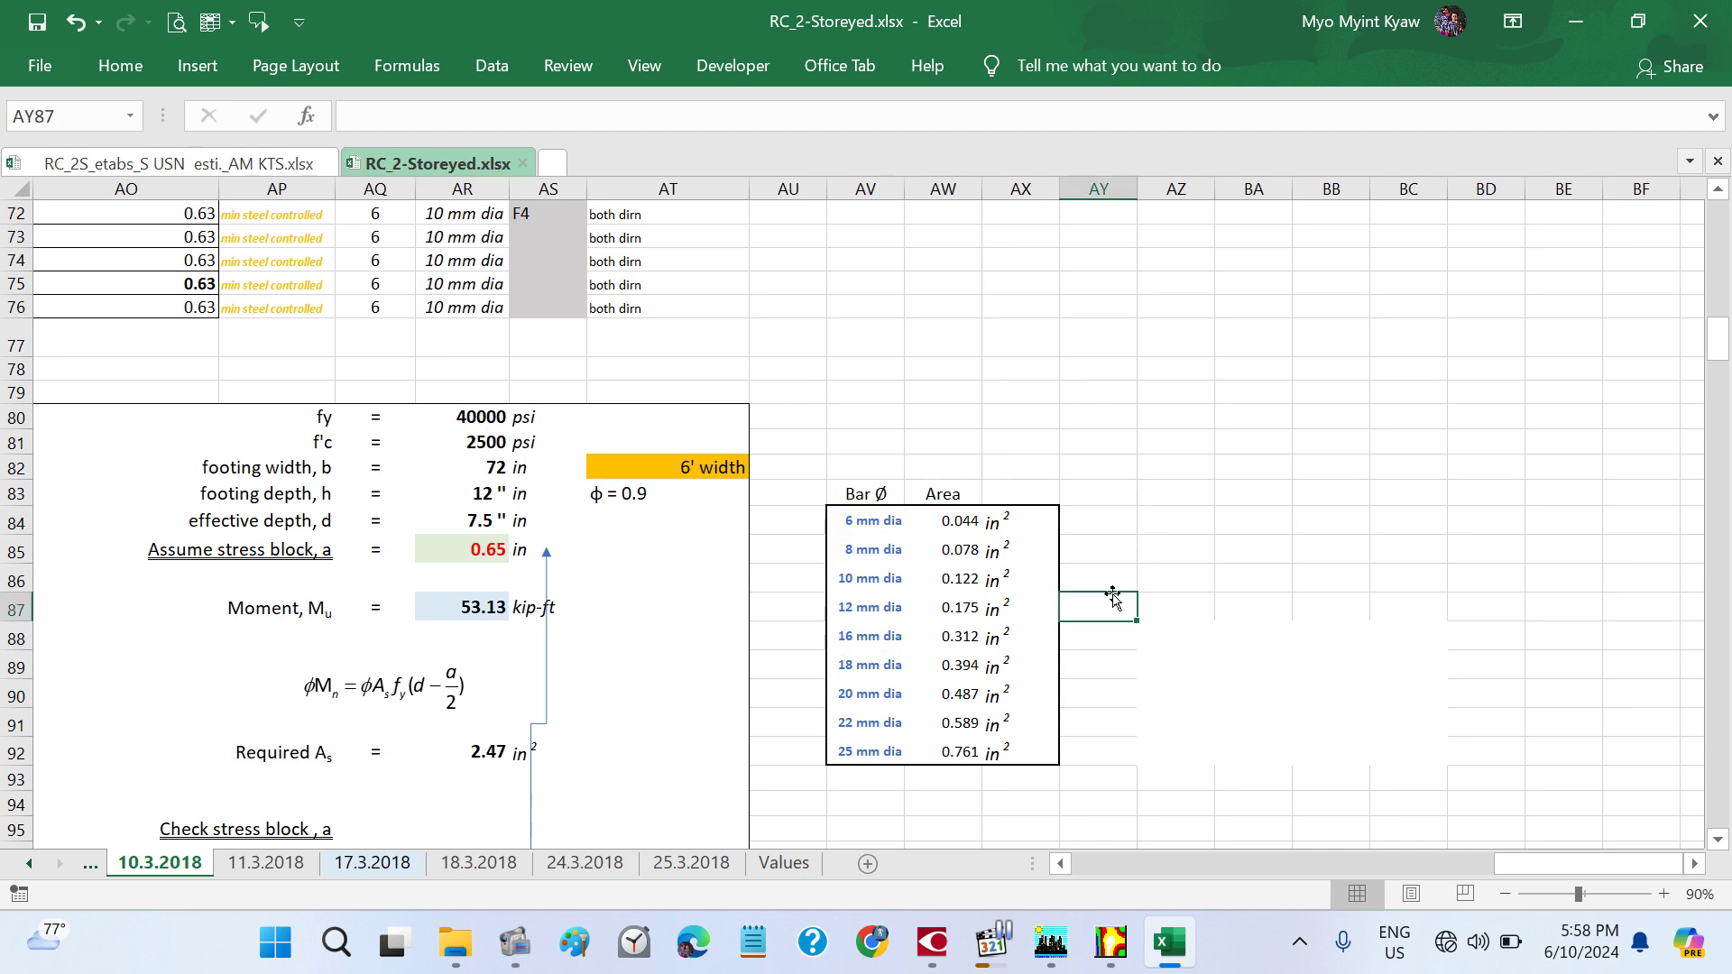
- Review the footing size, depth and reinforcement columns of the Footing Design table and return to the bar area table
scroll(1292, 698, down, 1)
scroll(1292, 685, up, 13)
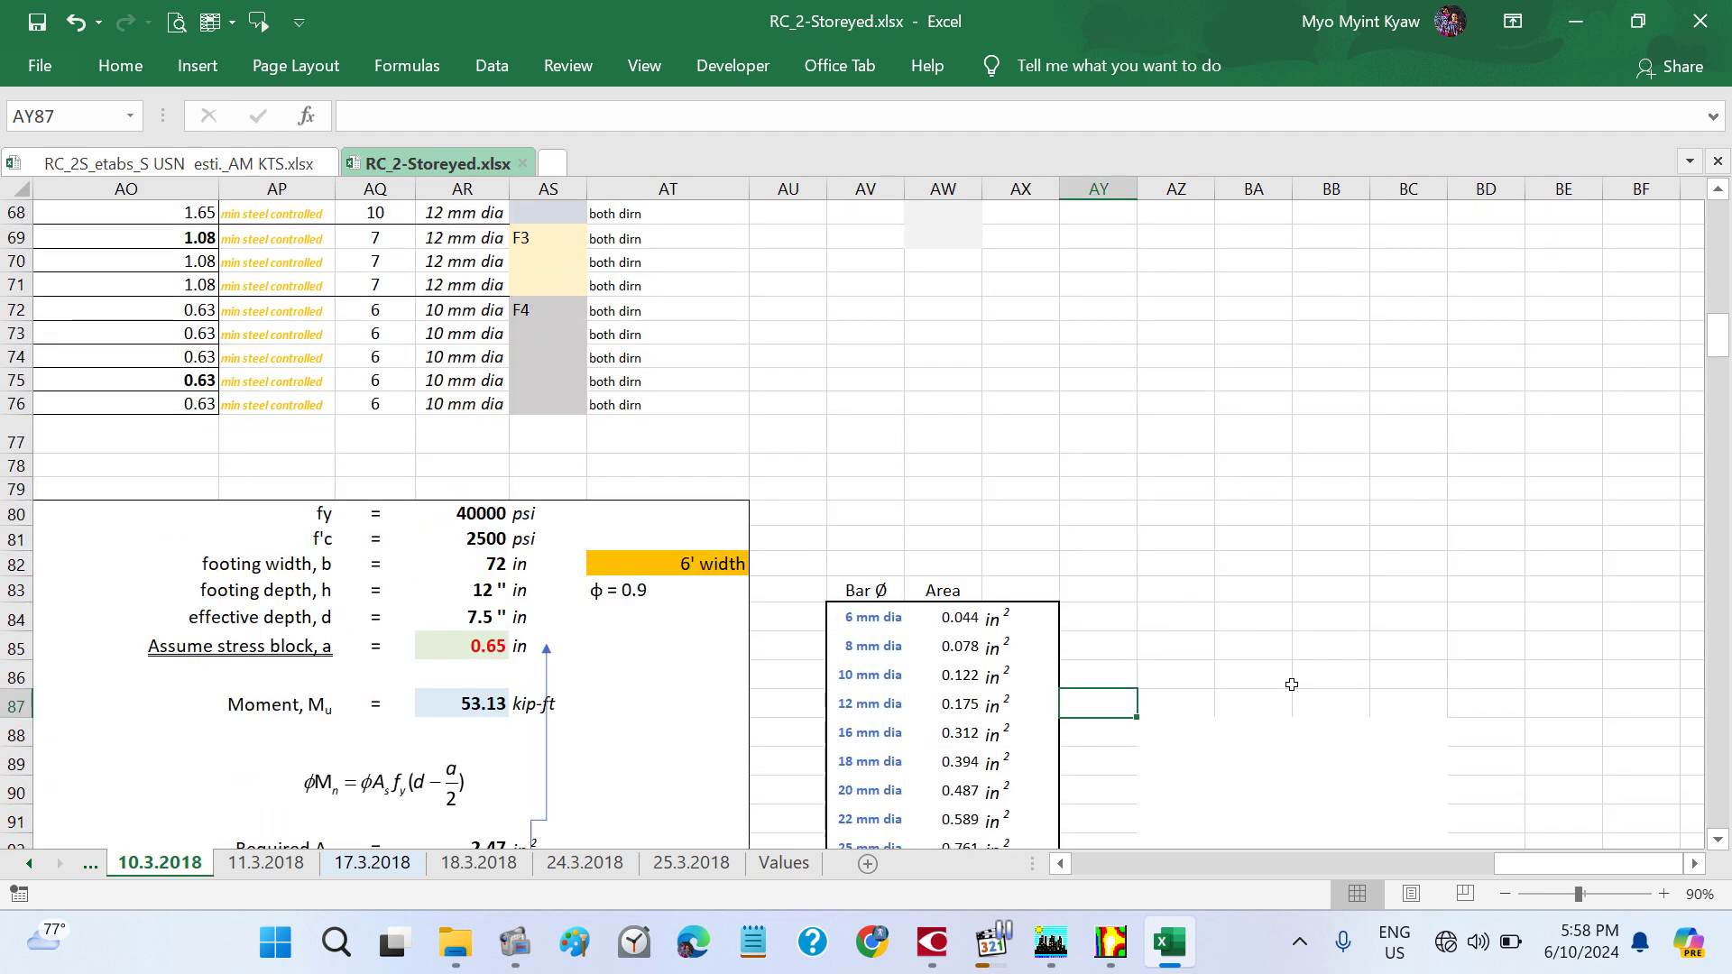
scroll(1292, 684, left, 4)
scroll(1292, 685, up, 8)
scroll(1292, 684, left, 4)
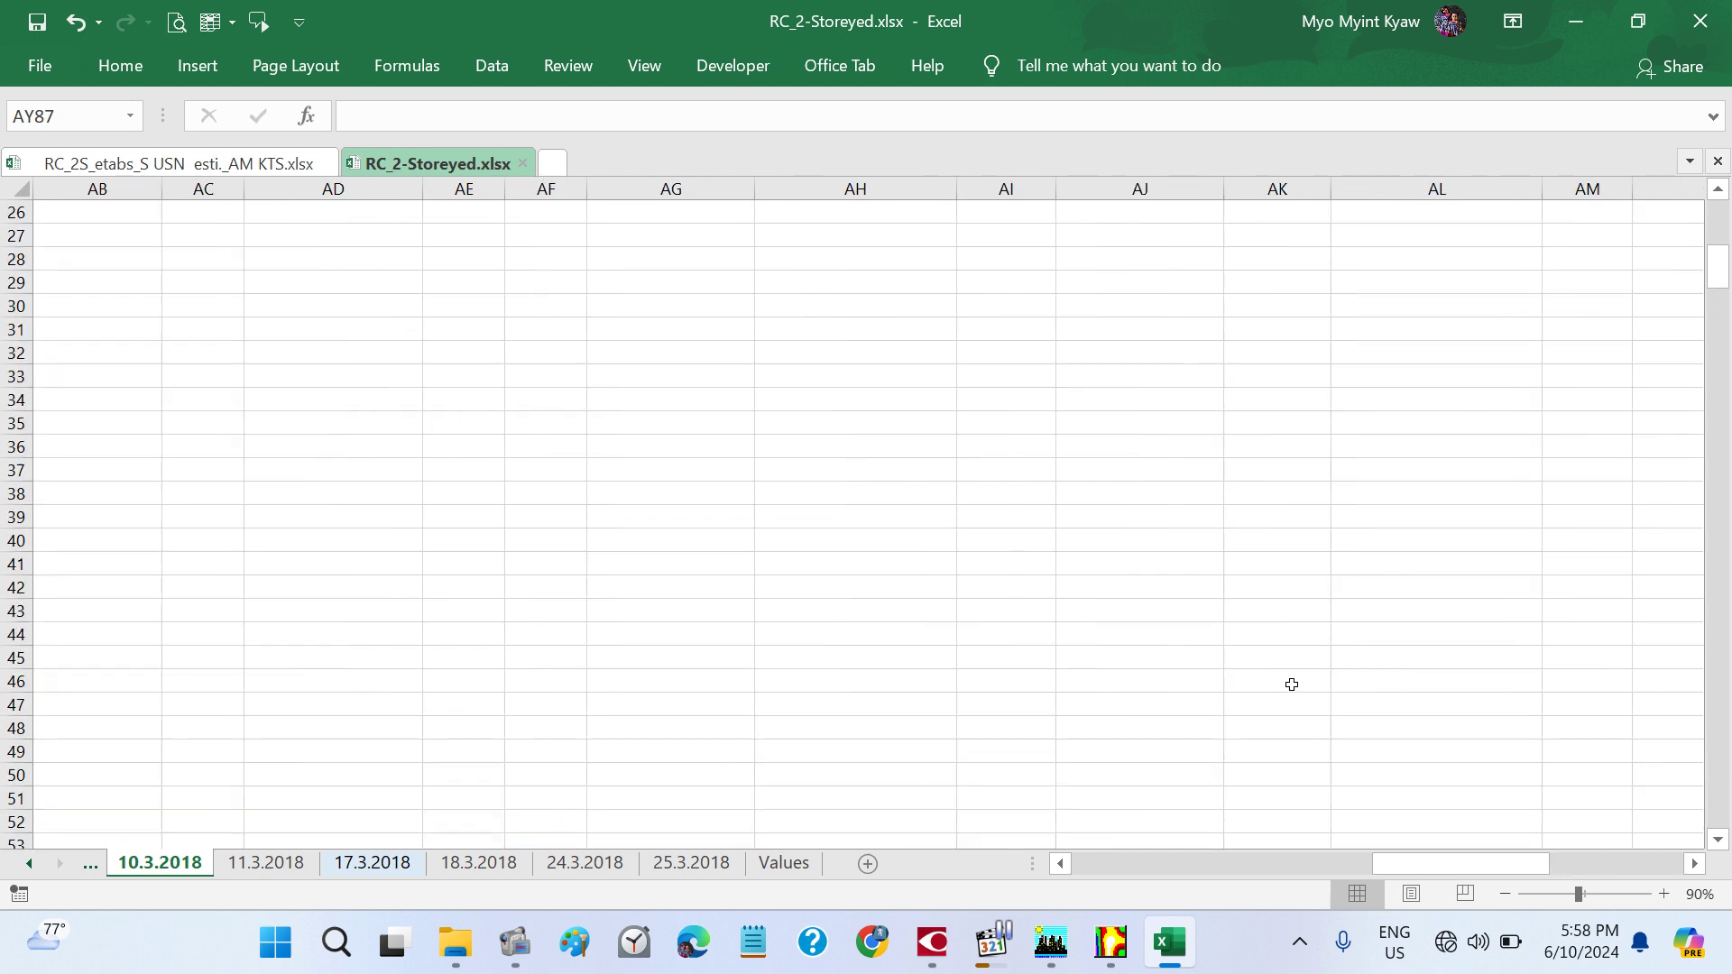
scroll(1292, 685, down, 15)
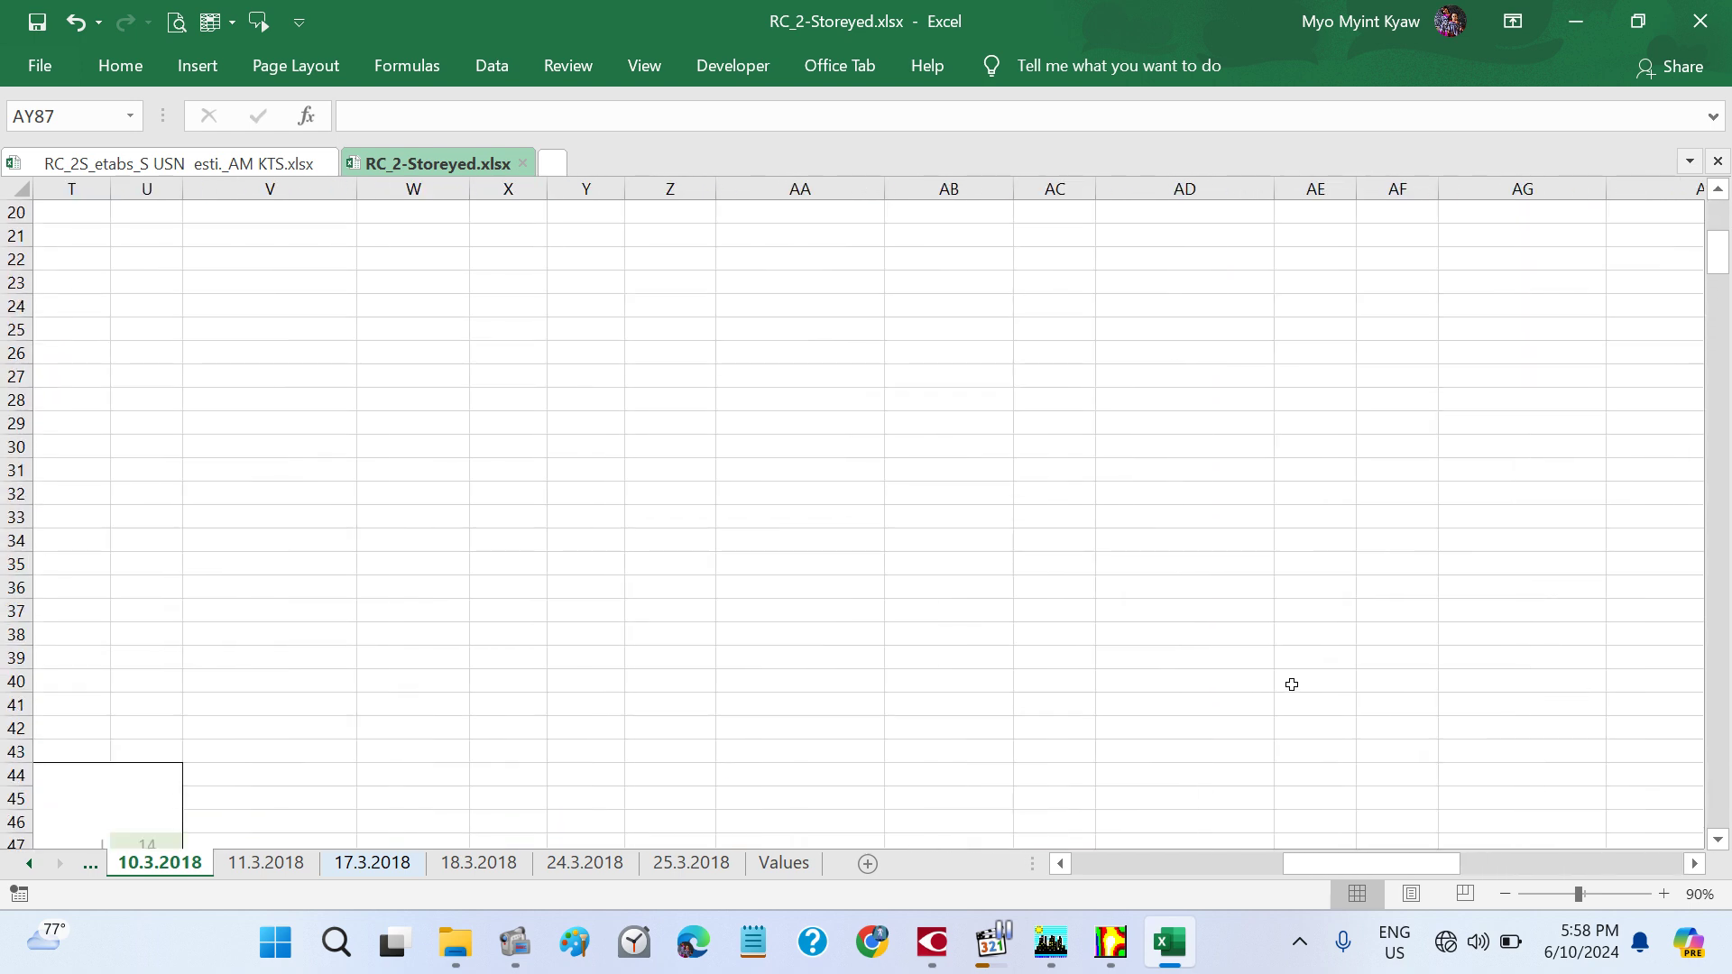
scroll(1291, 684, left, 2)
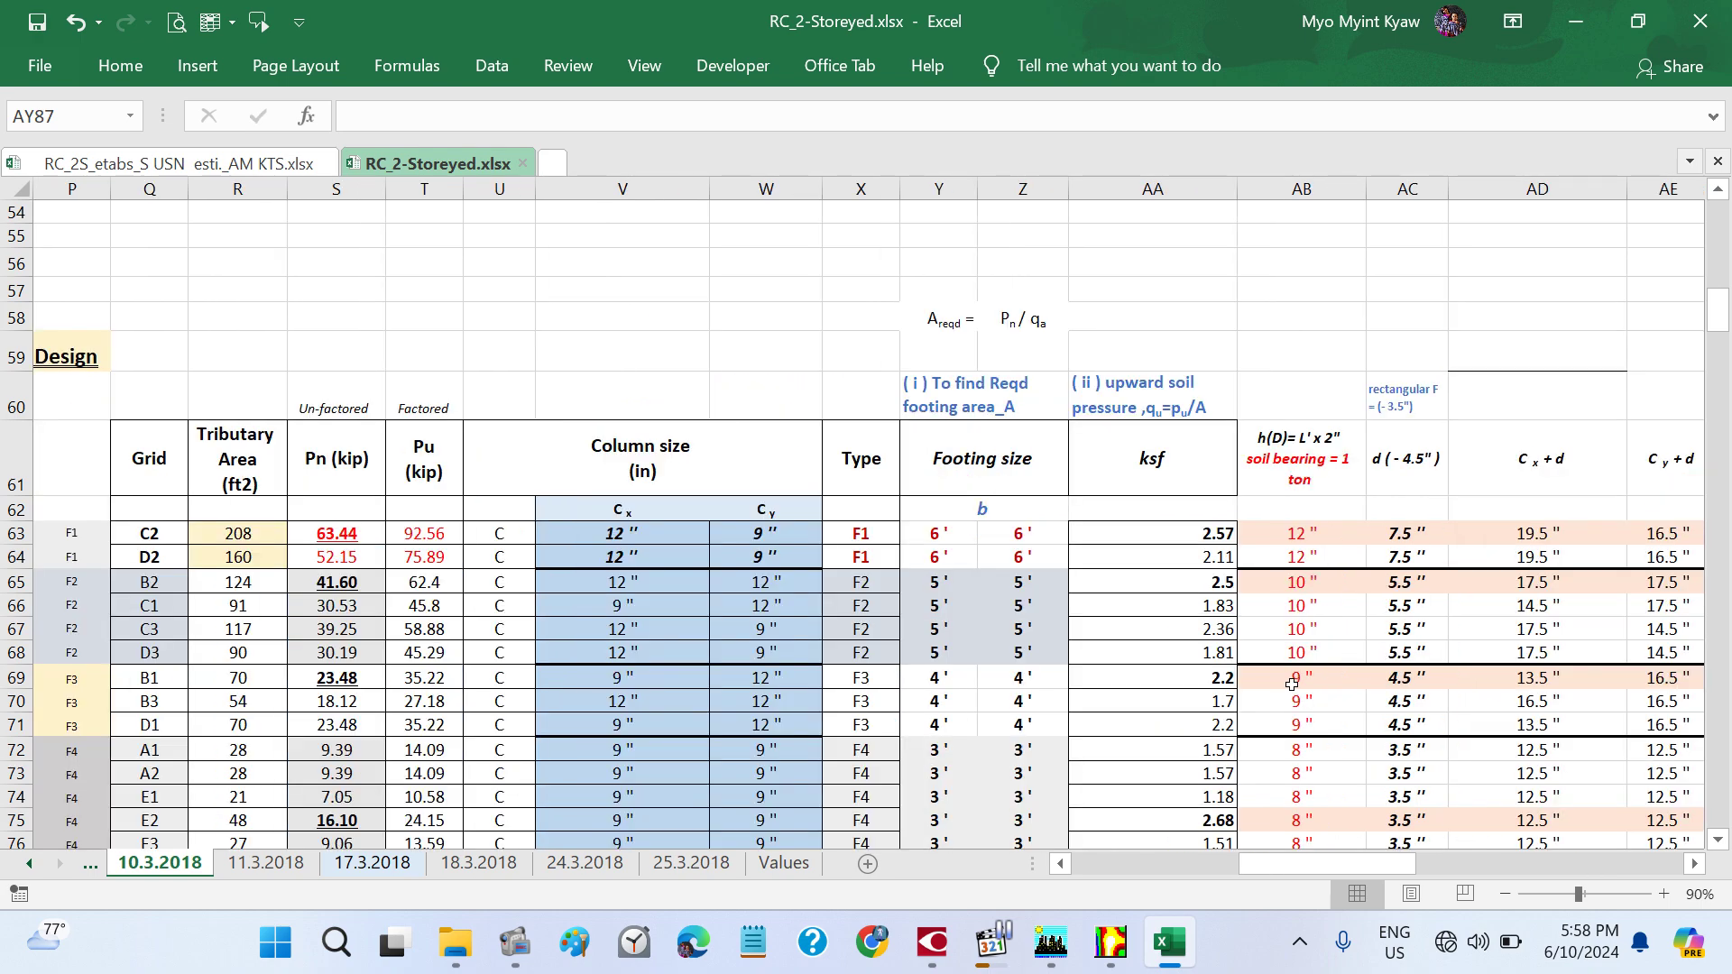
scroll(1291, 685, right, 9)
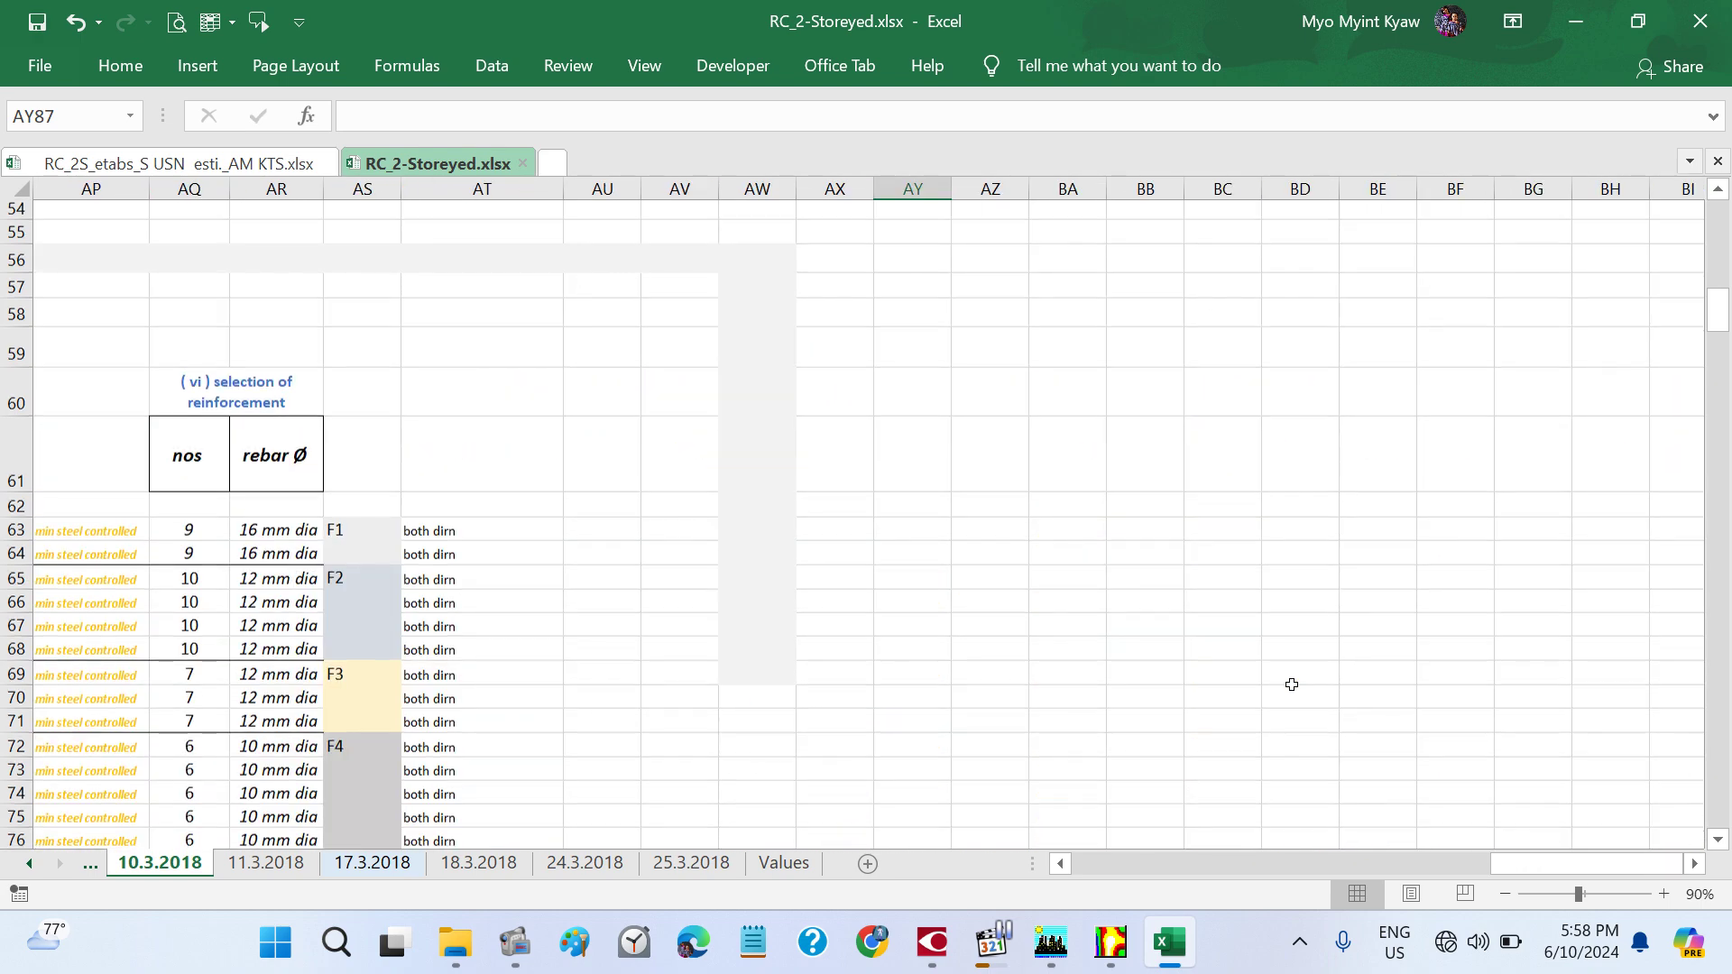
scroll(1292, 685, down, 6)
scroll(1292, 683, down, 1)
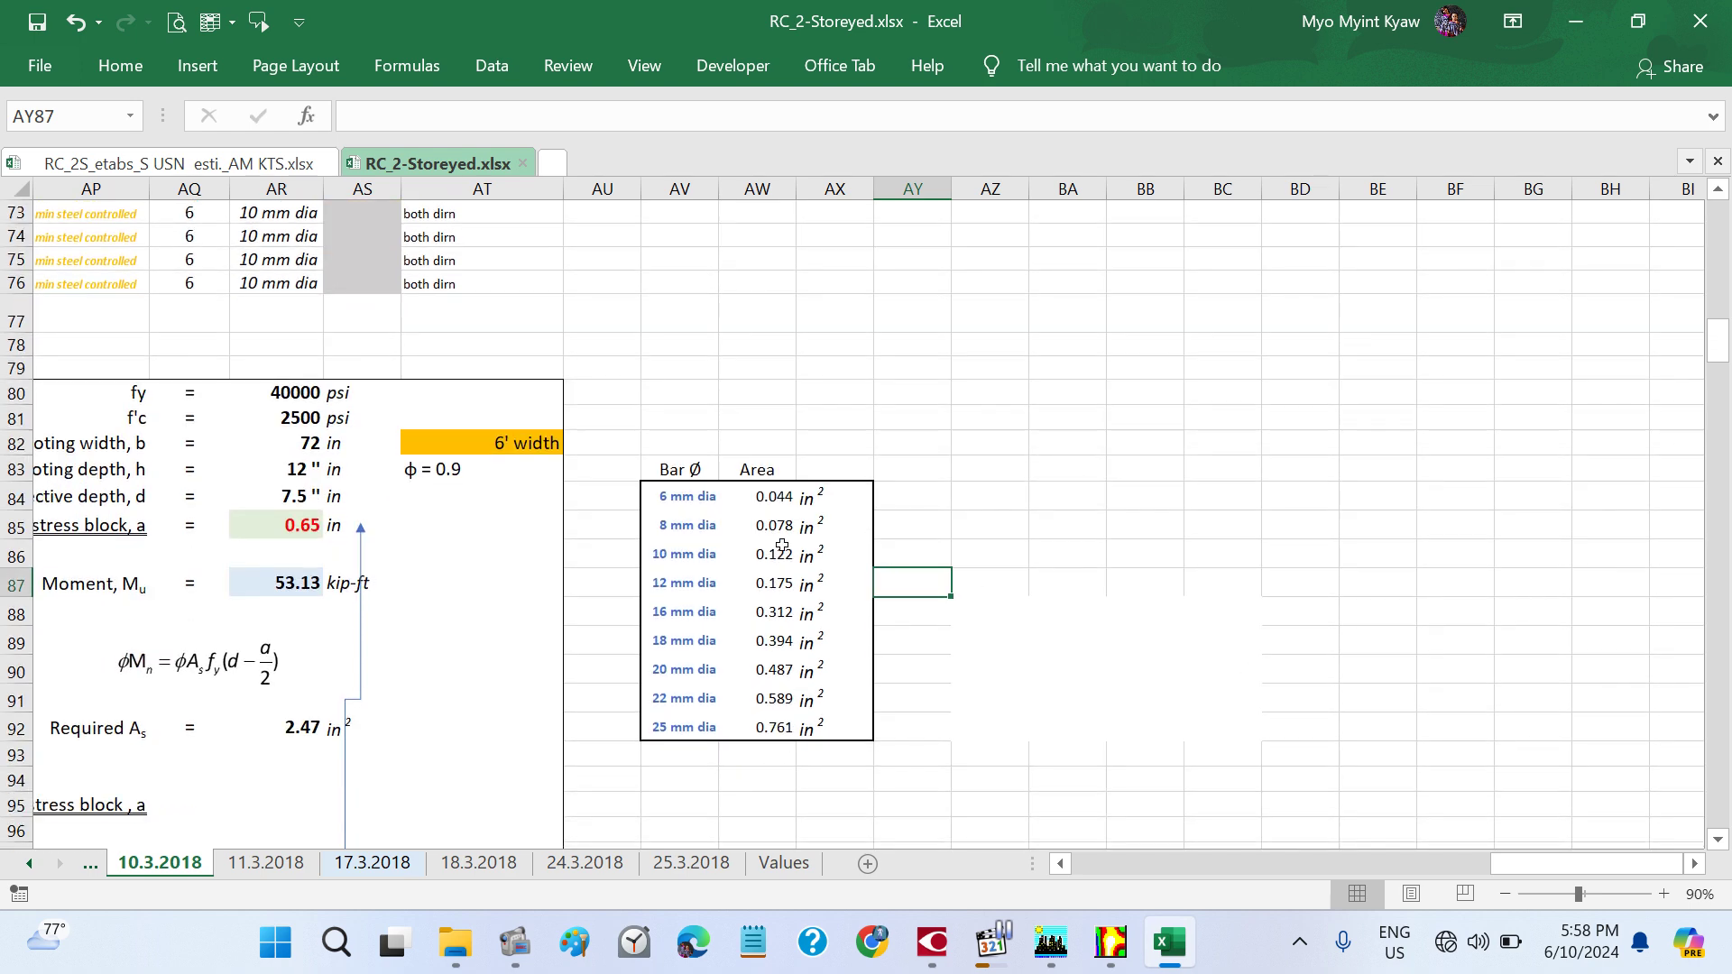
- Copy the bar diameter and area table AV83:AX92 to cell U90 on sheet 17.6.2018 of RC_2S_etabs_S USN esti._AM KTS.xlsx
drag(682, 473, 842, 724)
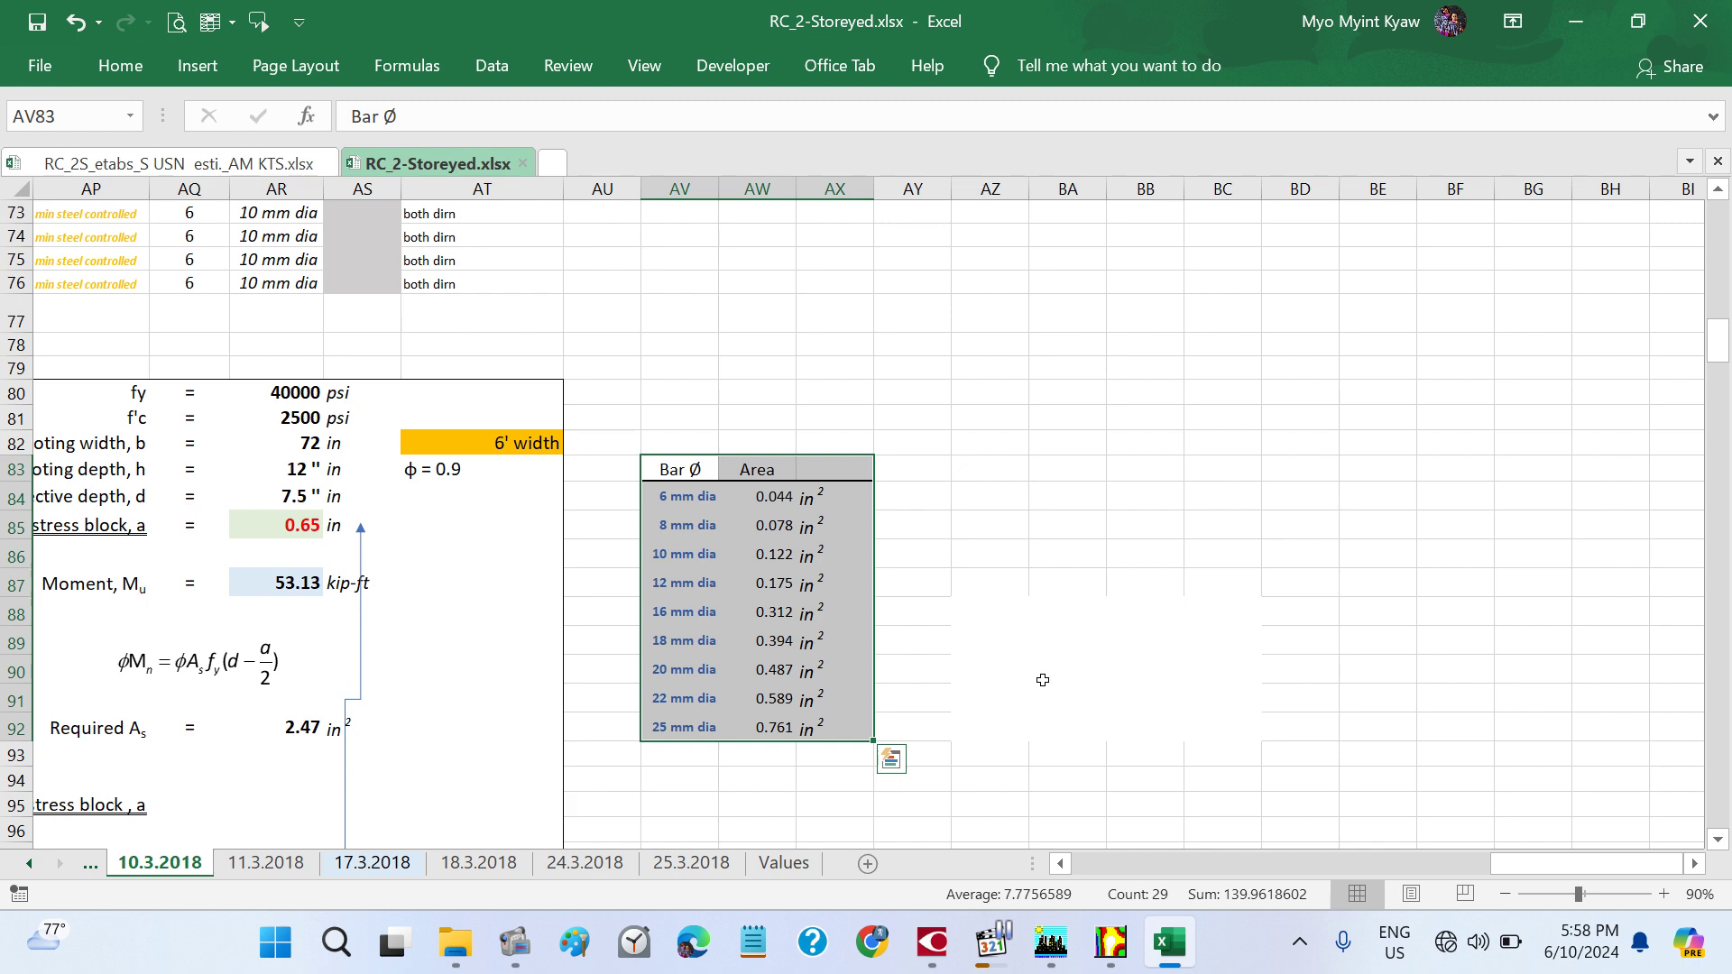
key(ctrl+c)
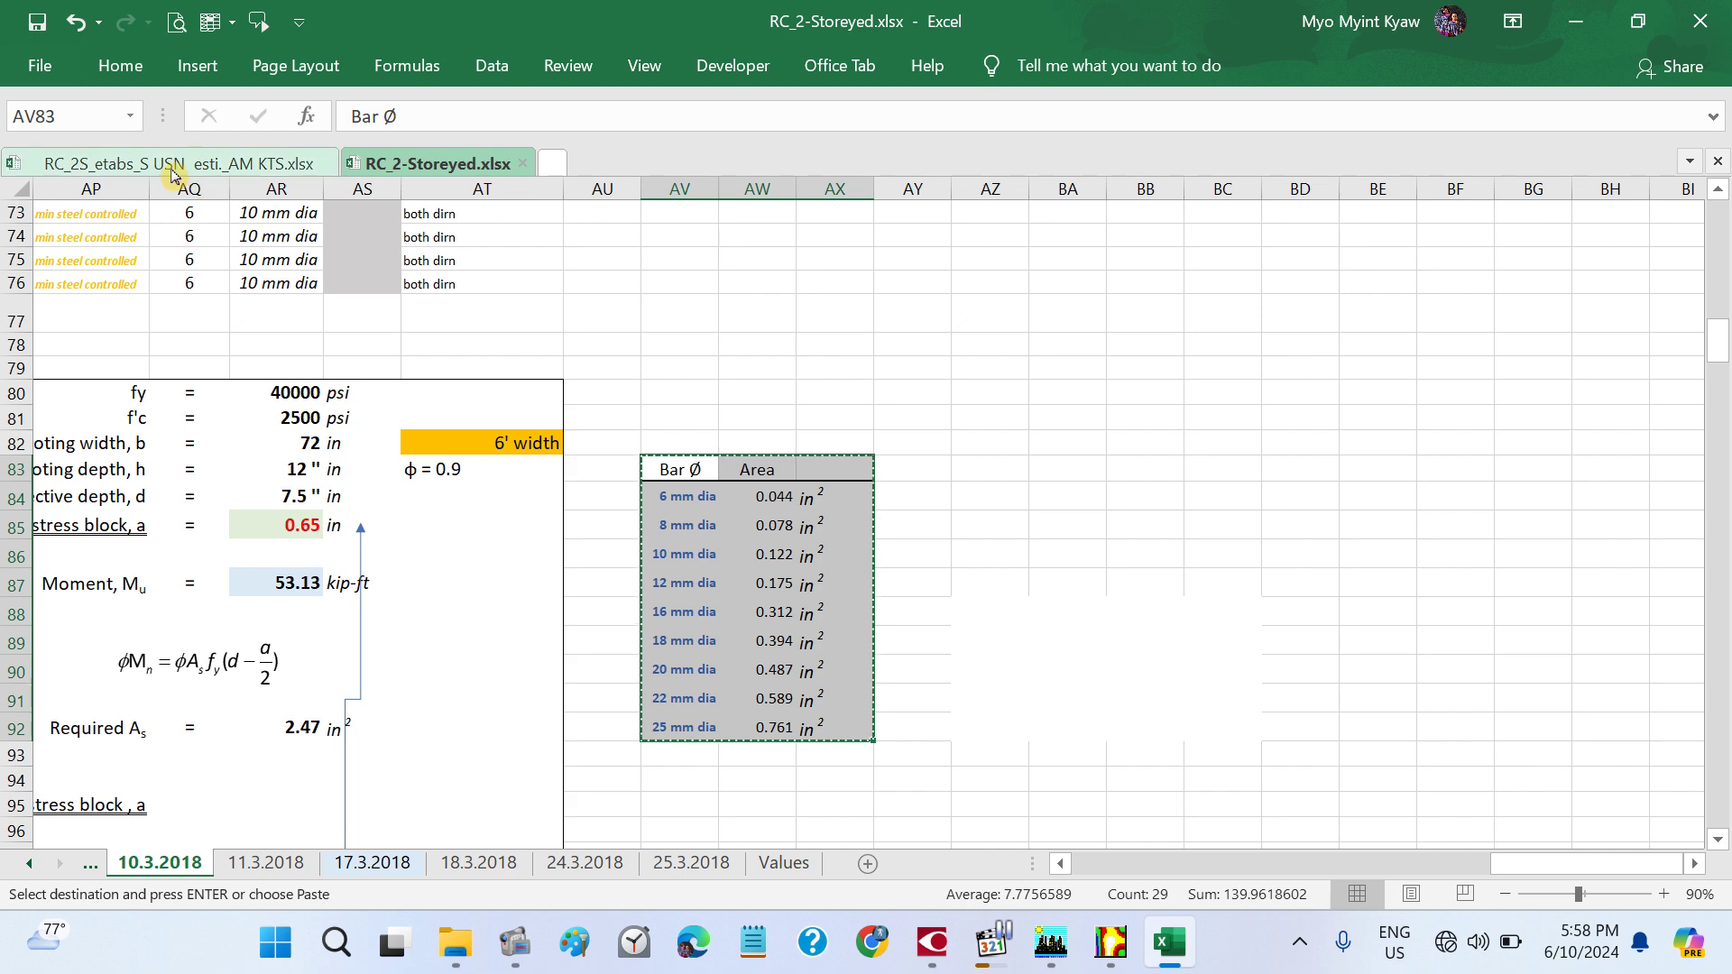
key(ctrl+Tab)
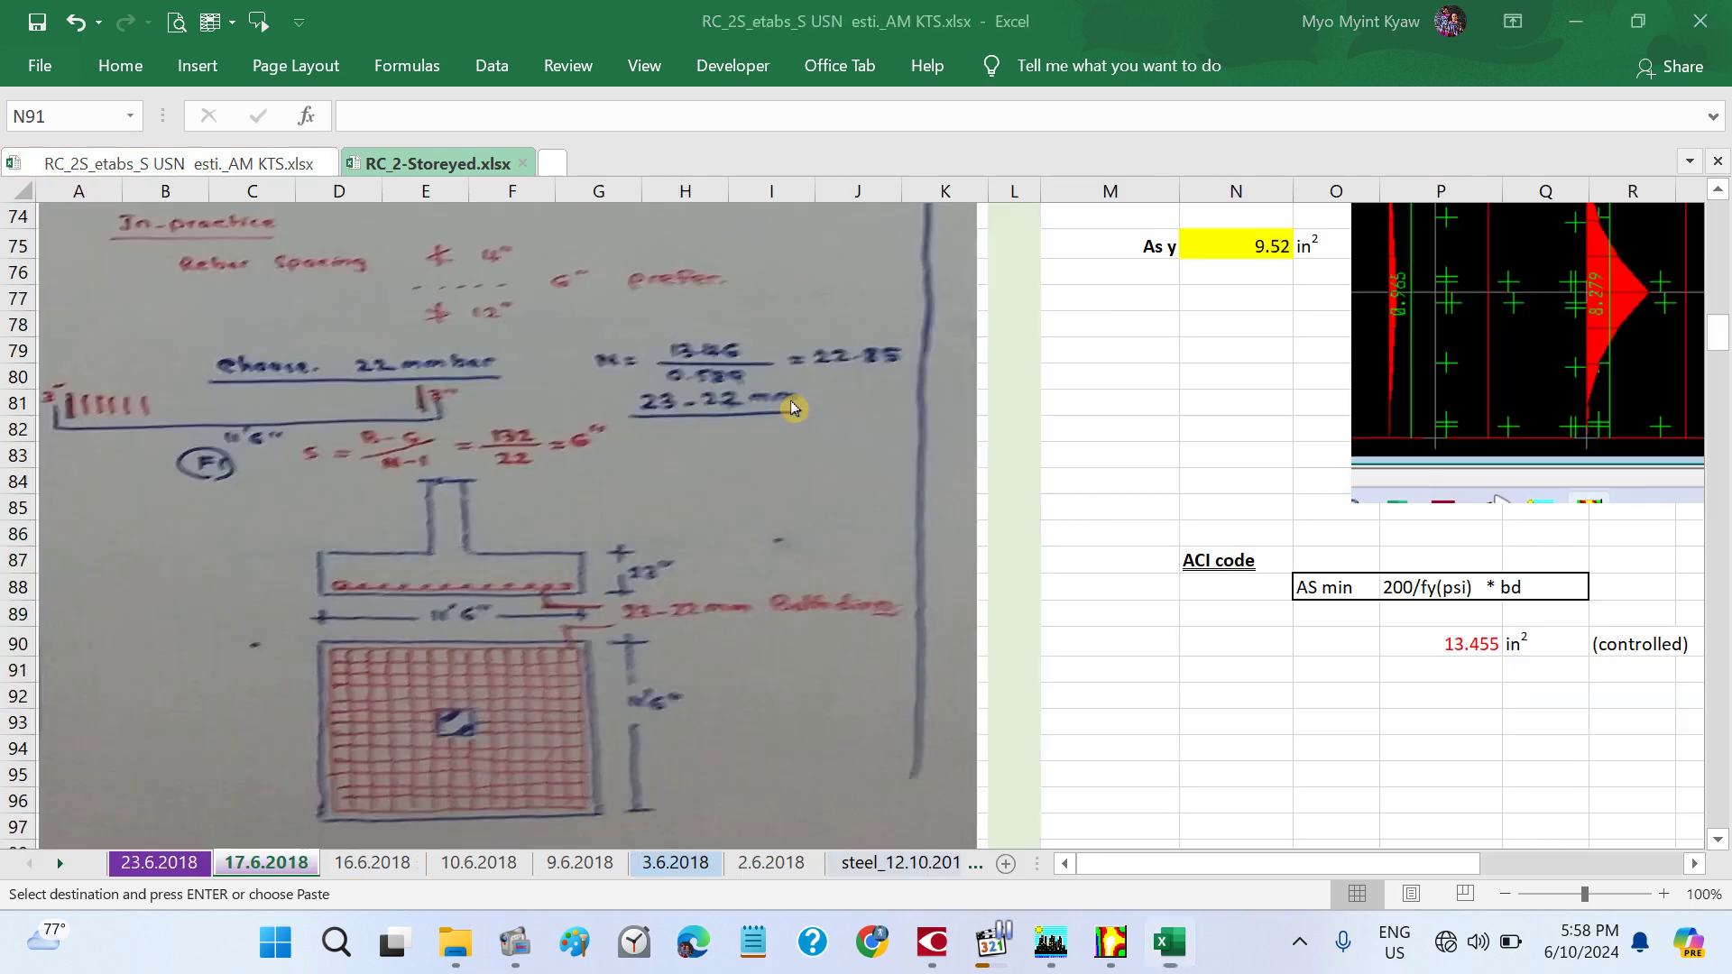
scroll(1173, 602, down, 2)
scroll(1201, 623, right, 3)
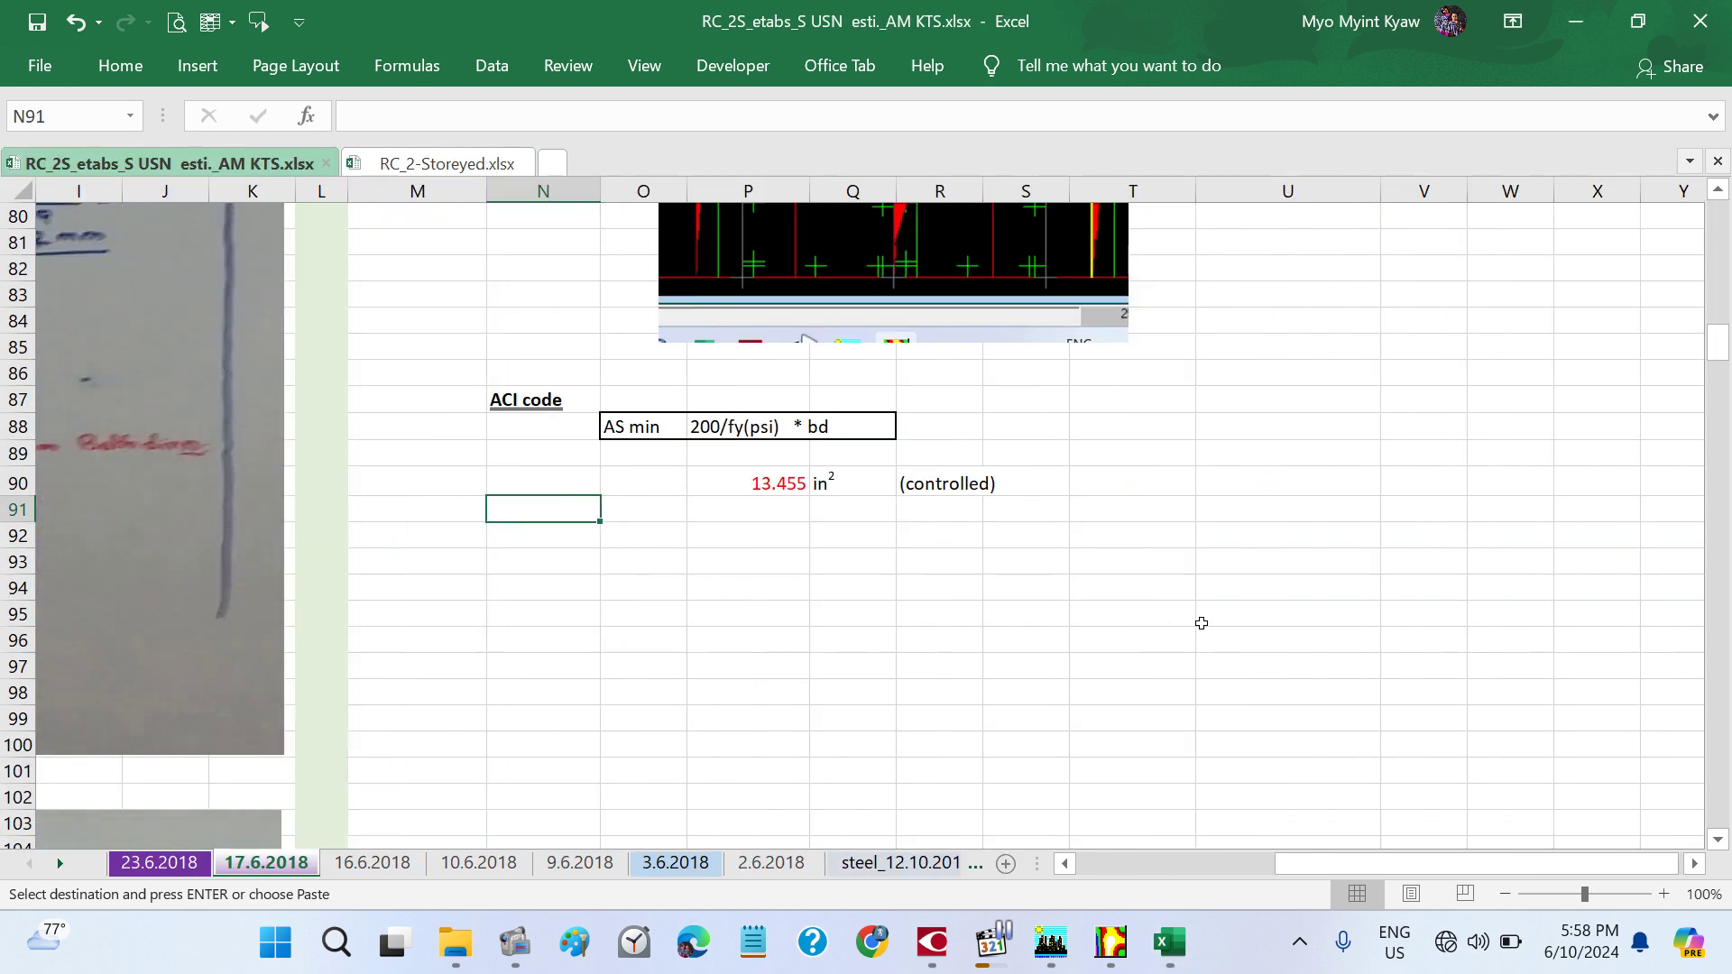
click(1232, 494)
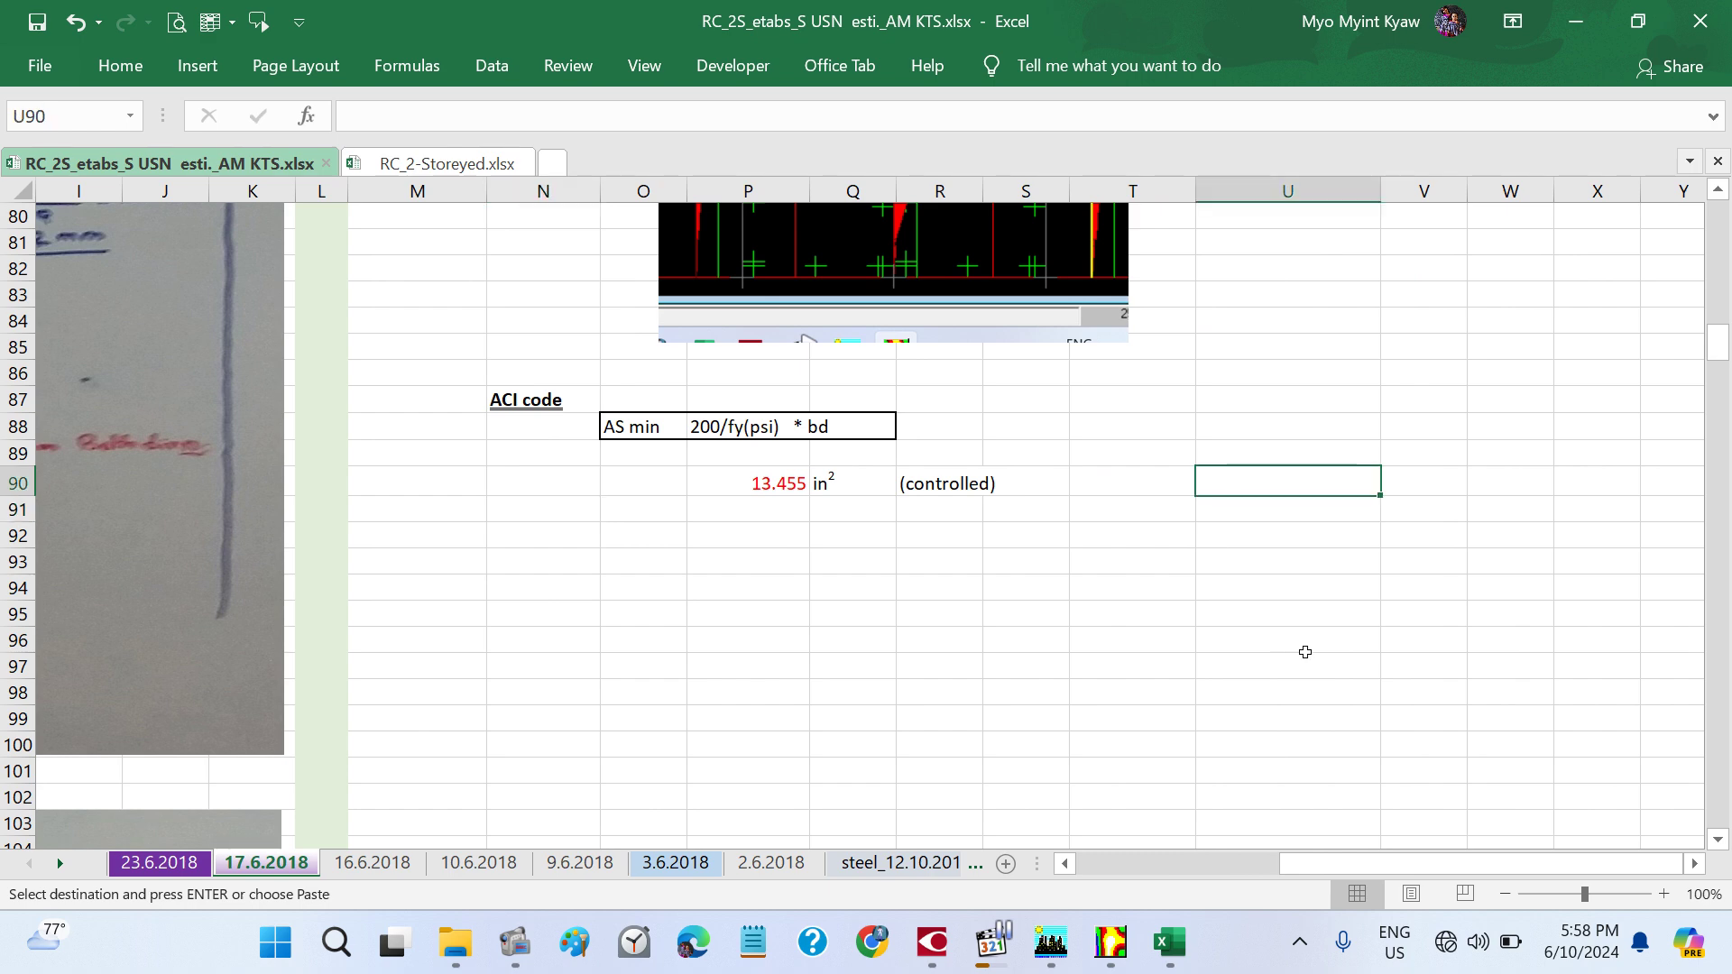
key(ctrl+v)
click(1158, 631)
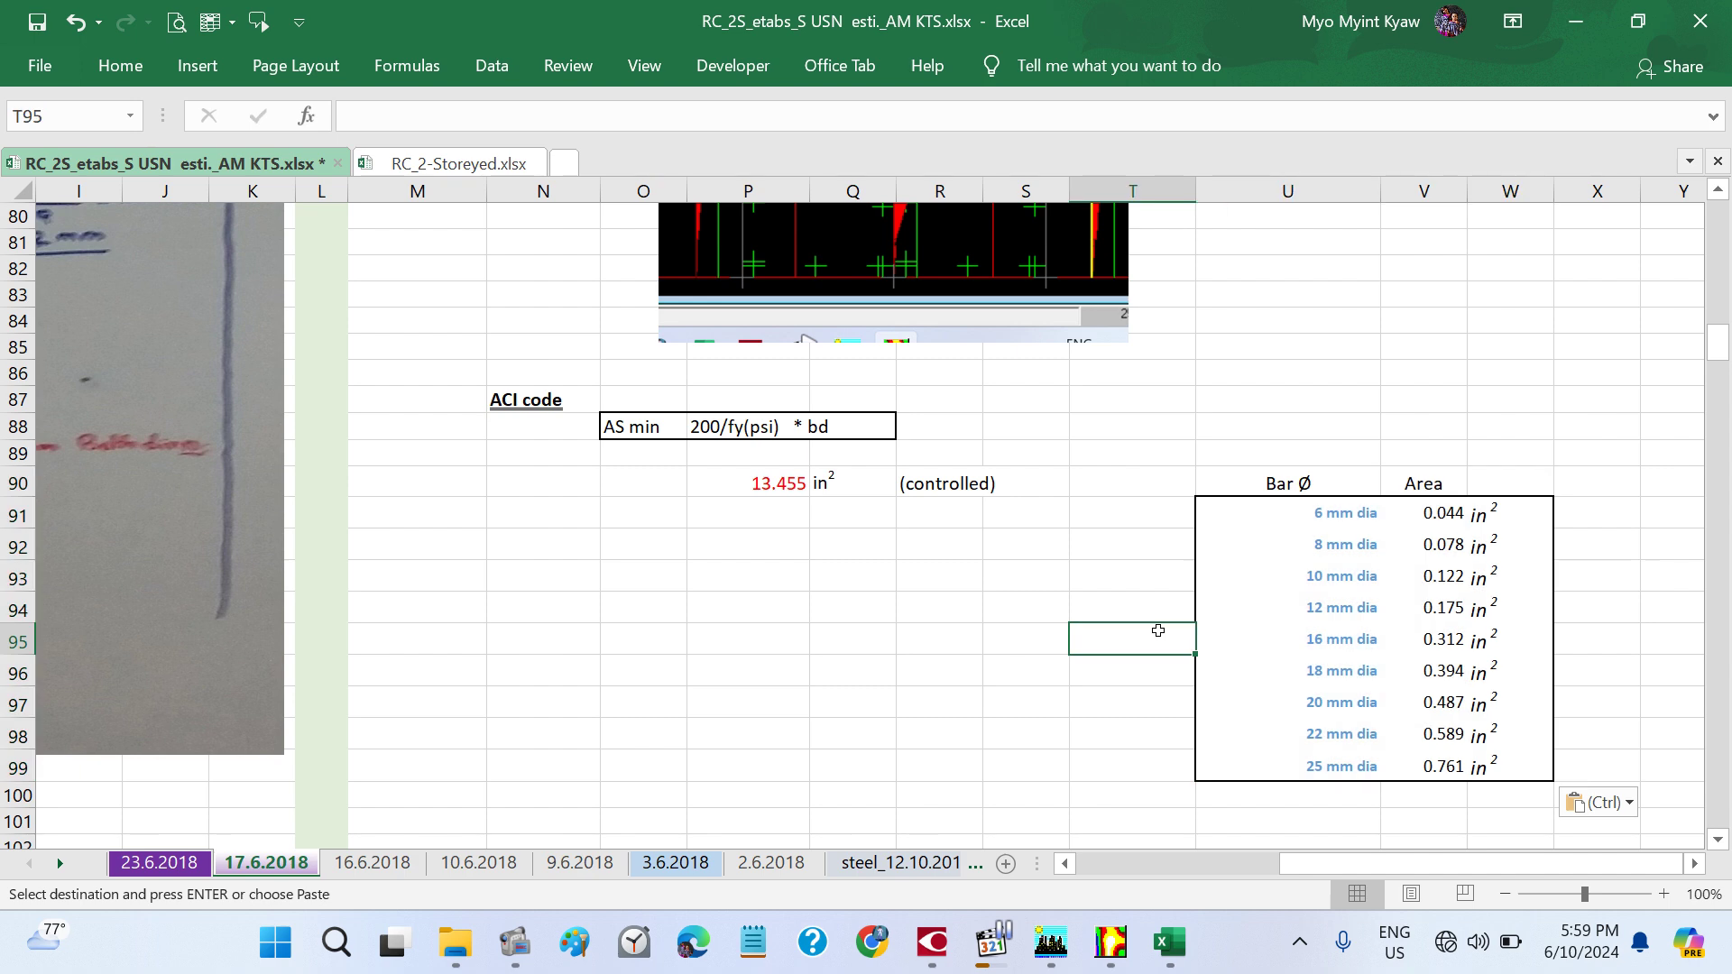
- Check the dropdown choices of the 6 mm dia cell U91 in the pasted table and close them
click(1350, 527)
click(1391, 513)
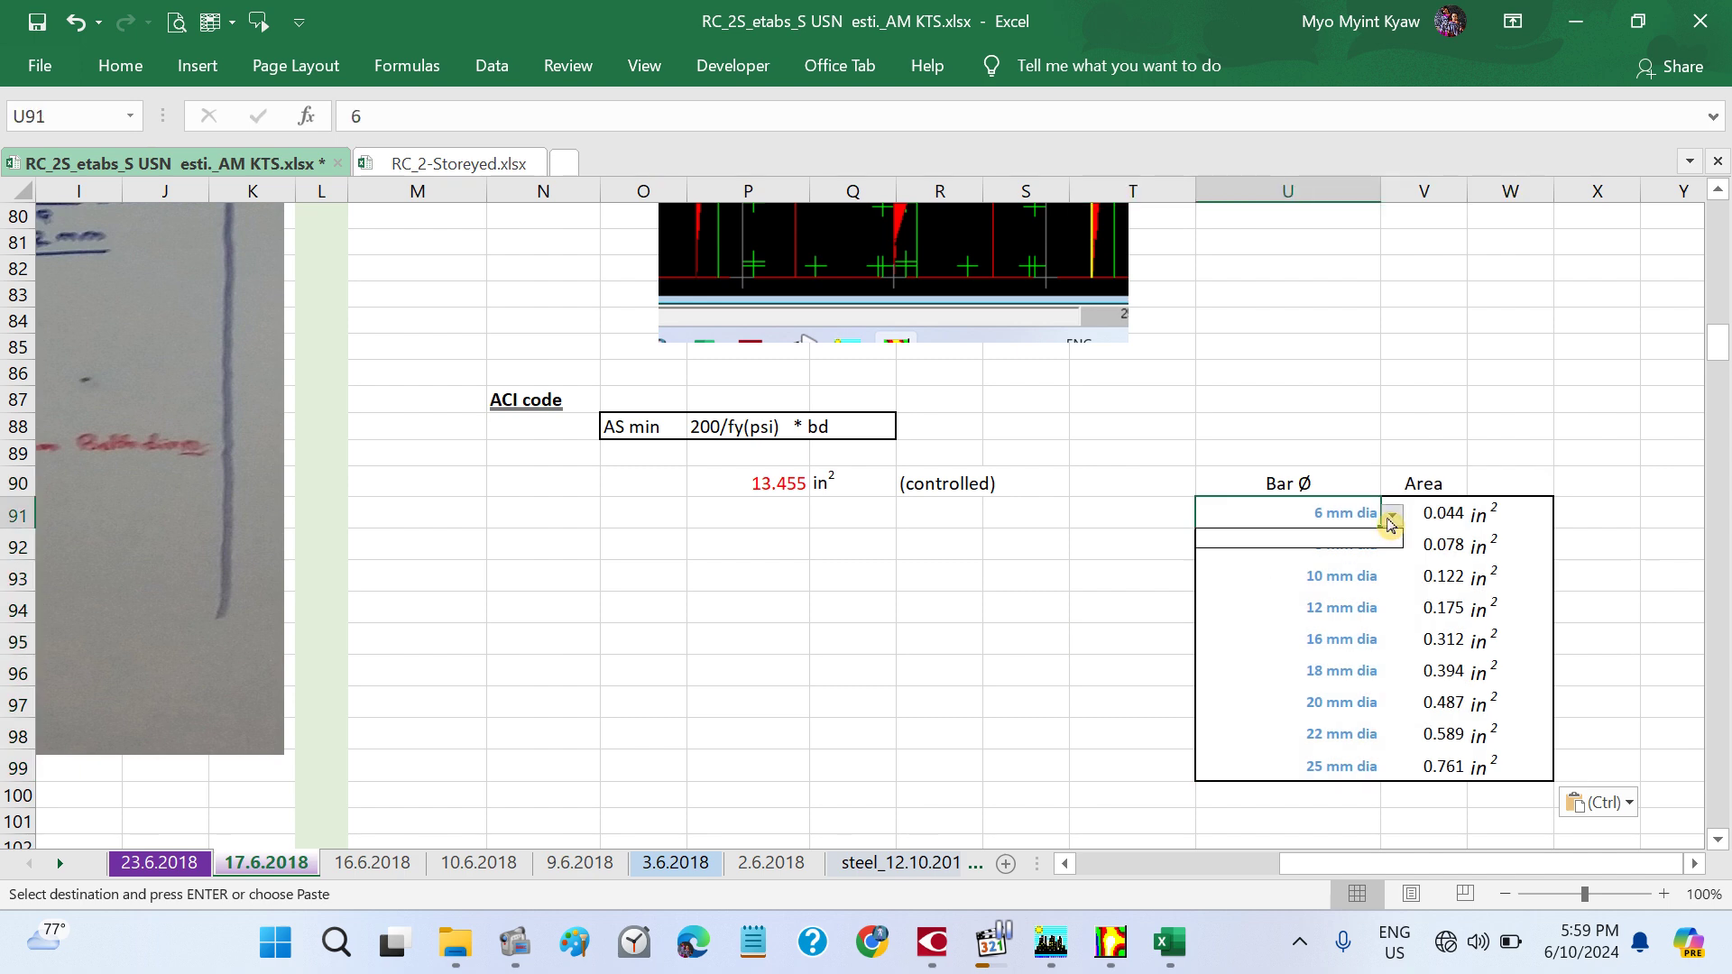
click(1113, 595)
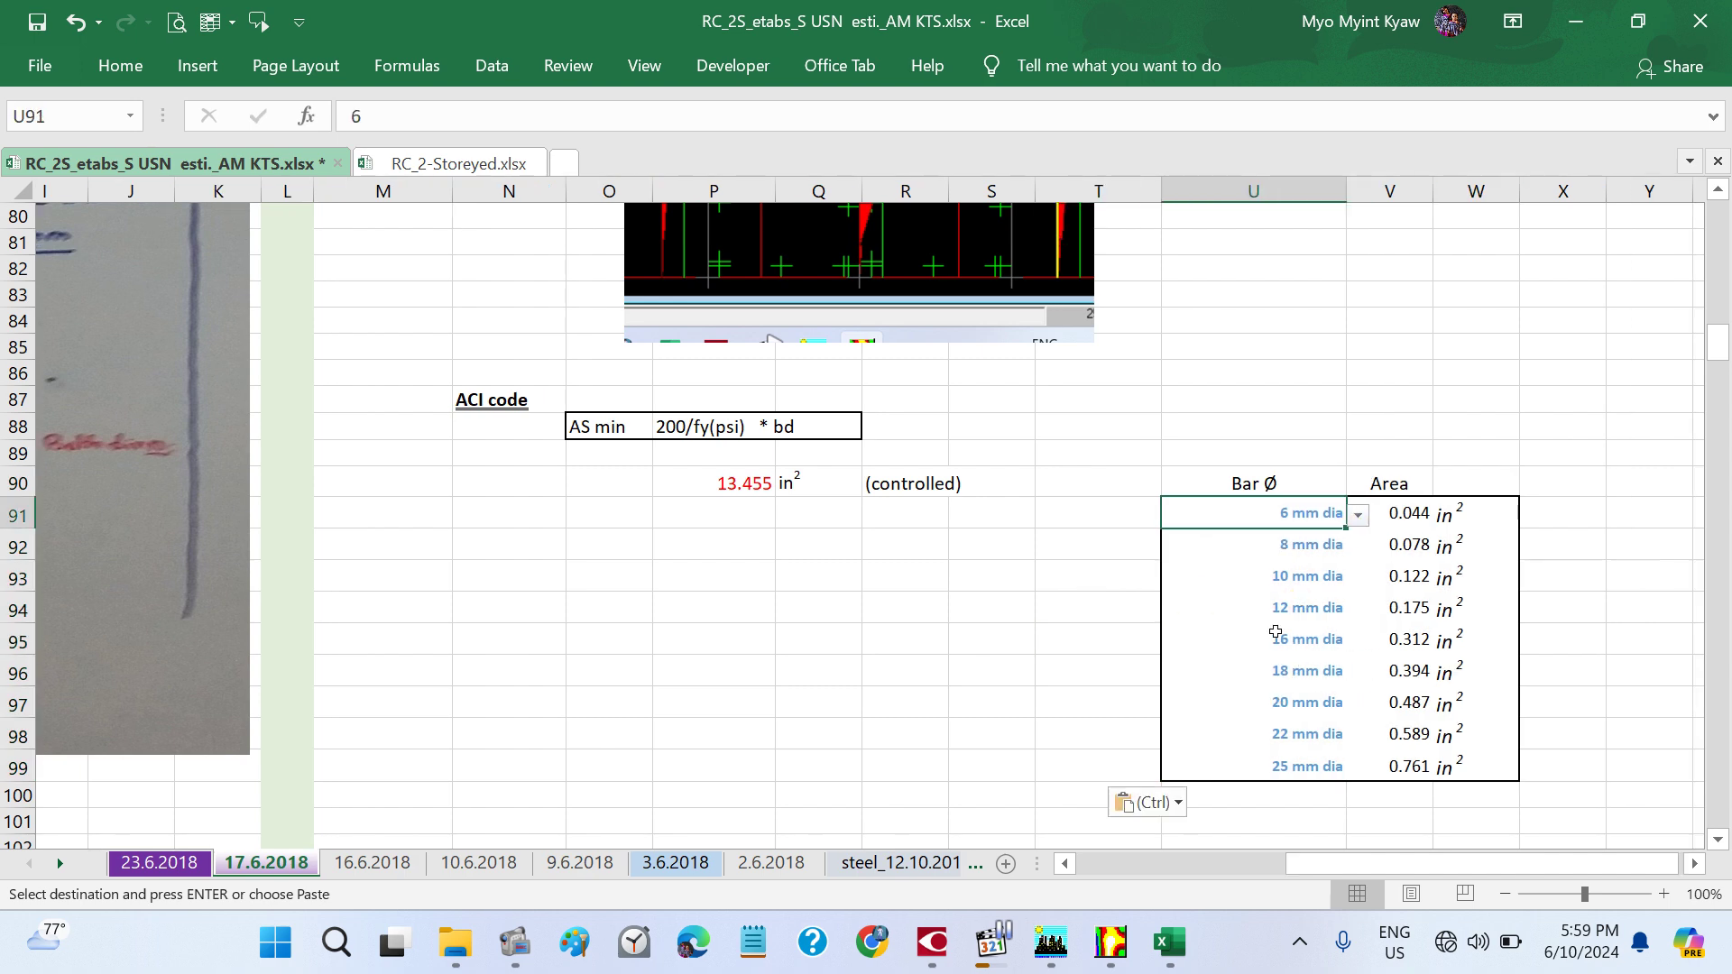
- Examine the pasted bar diameter and area table U90:W99 and the sheet contents in the columns above it
scroll(1275, 631, right, 5)
click(890, 604)
click(883, 506)
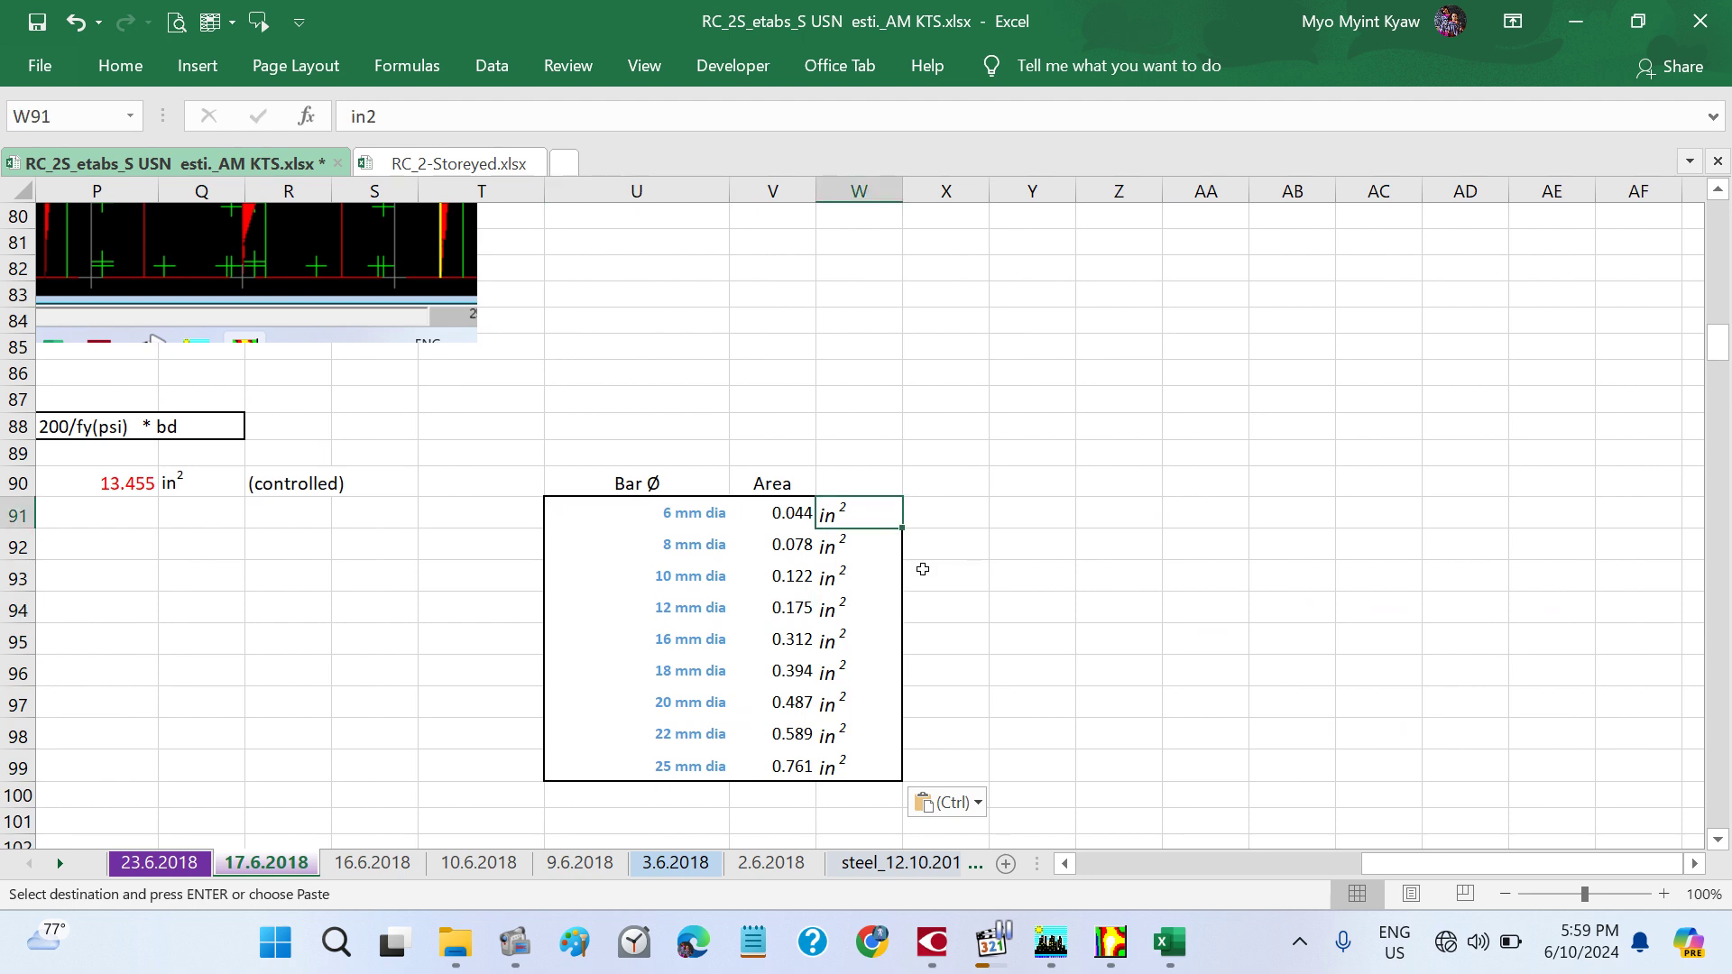
click(943, 509)
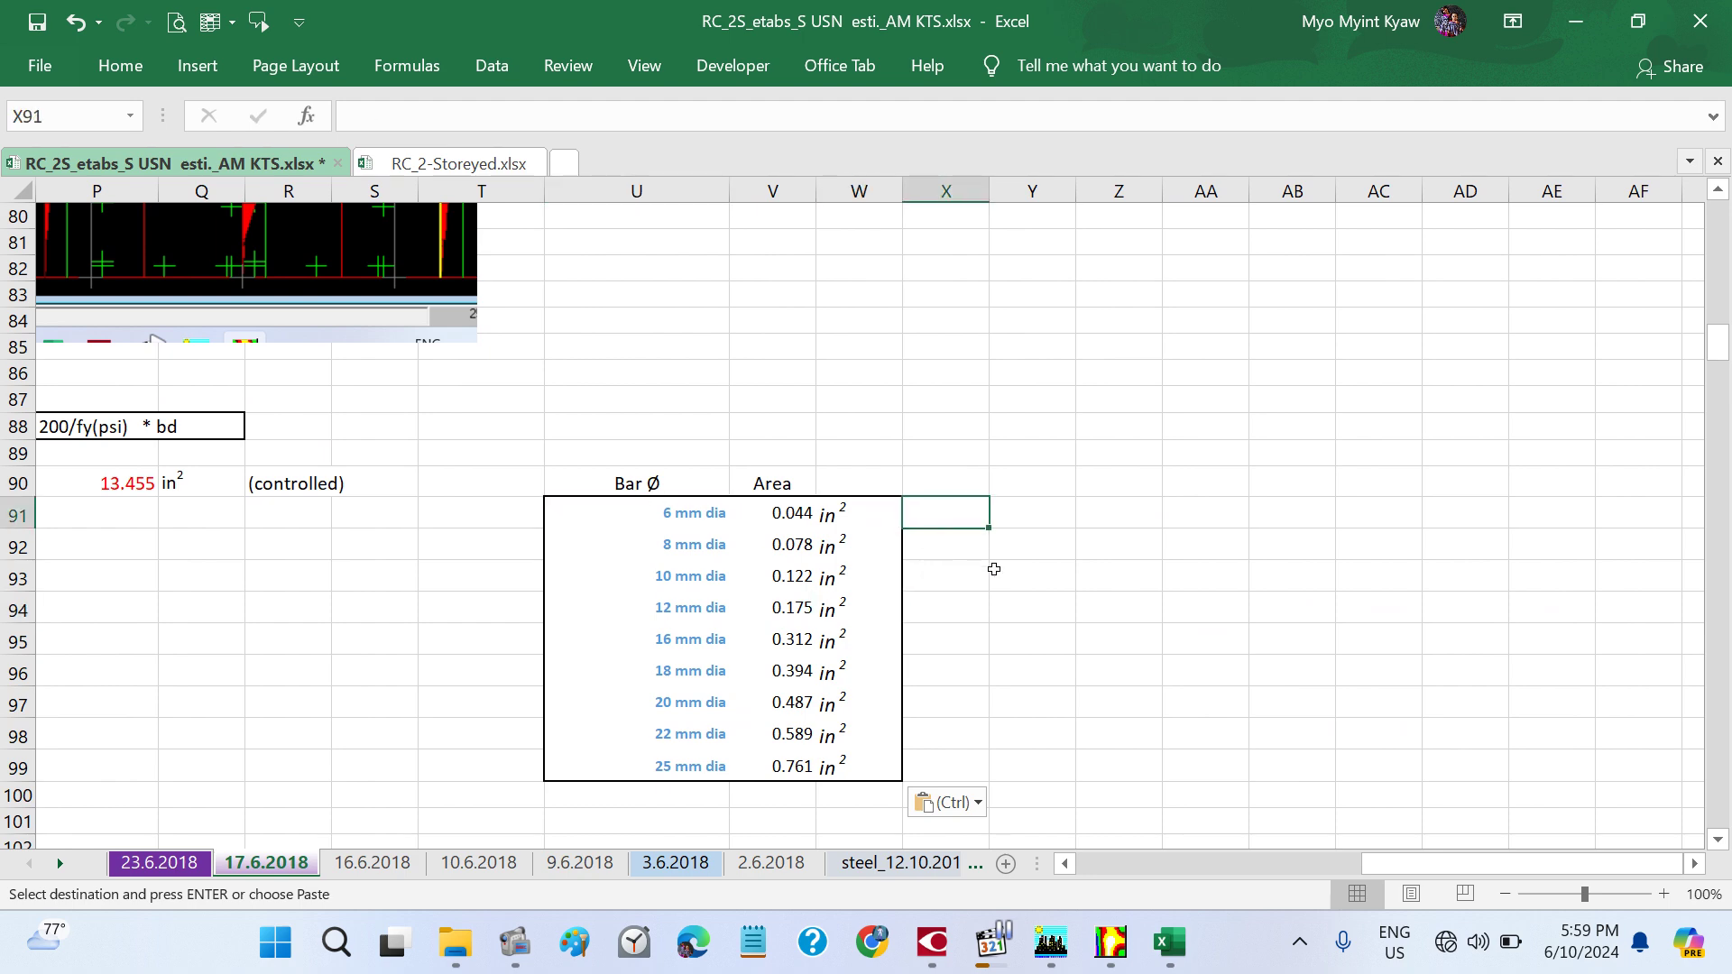
click(575, 553)
key(Down)
key(Down)
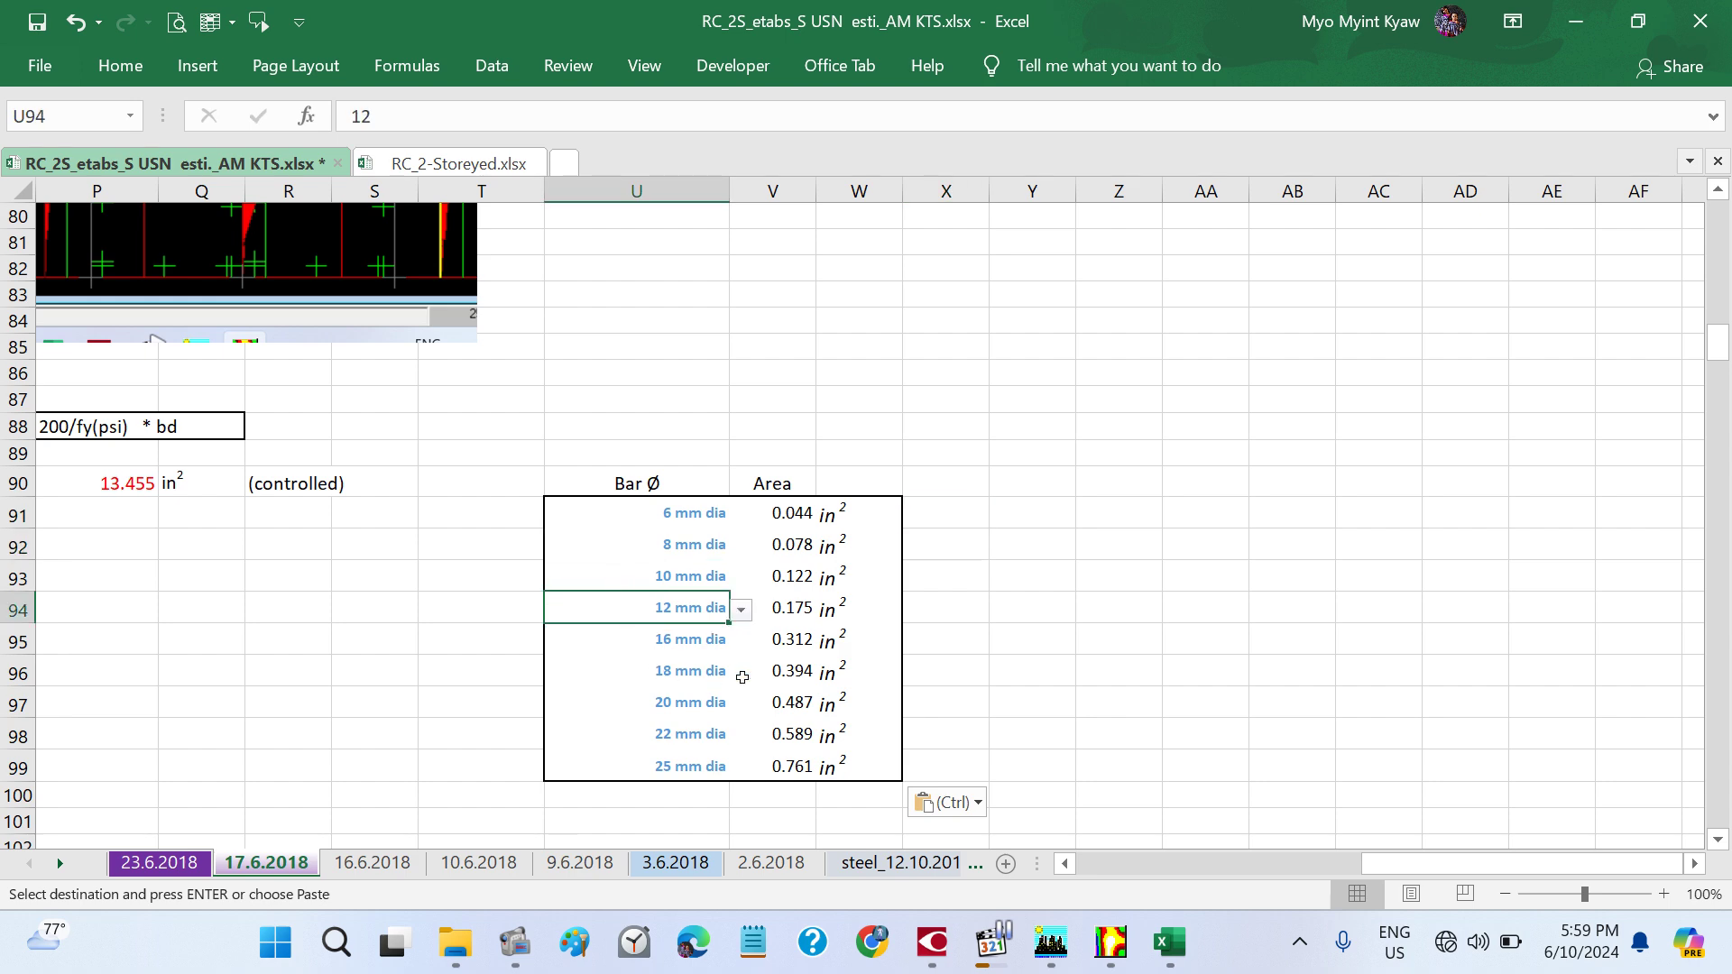
scroll(864, 675, down, 1)
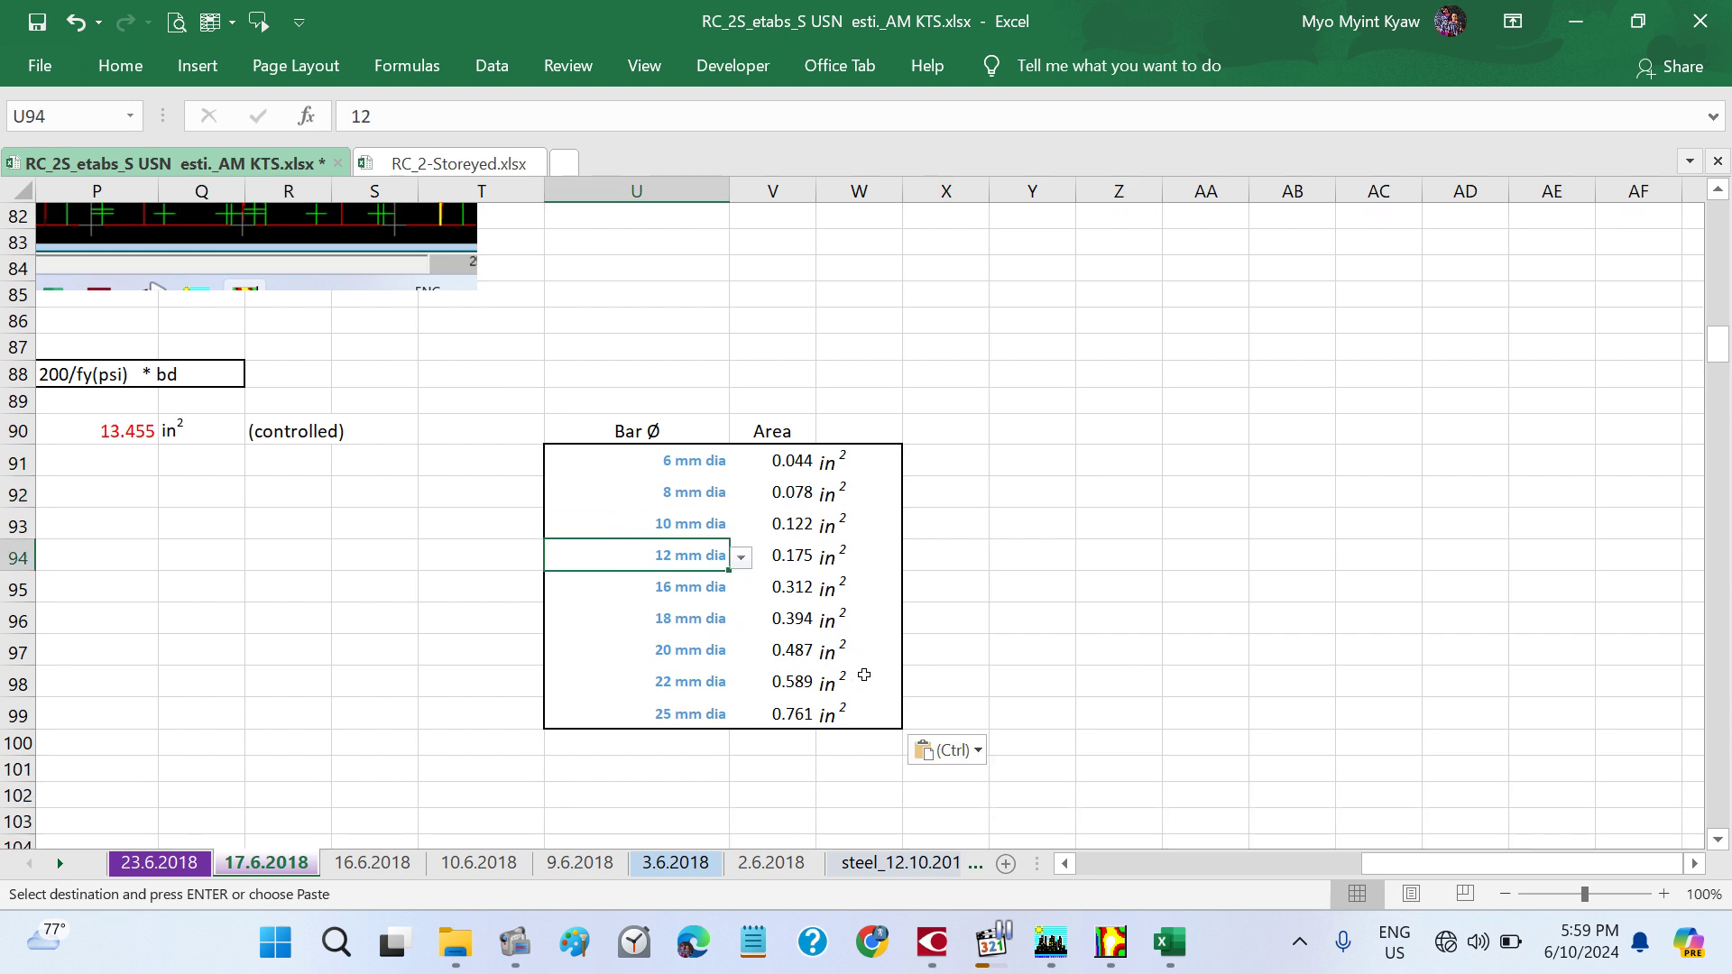
click(882, 457)
scroll(882, 457, up, 20)
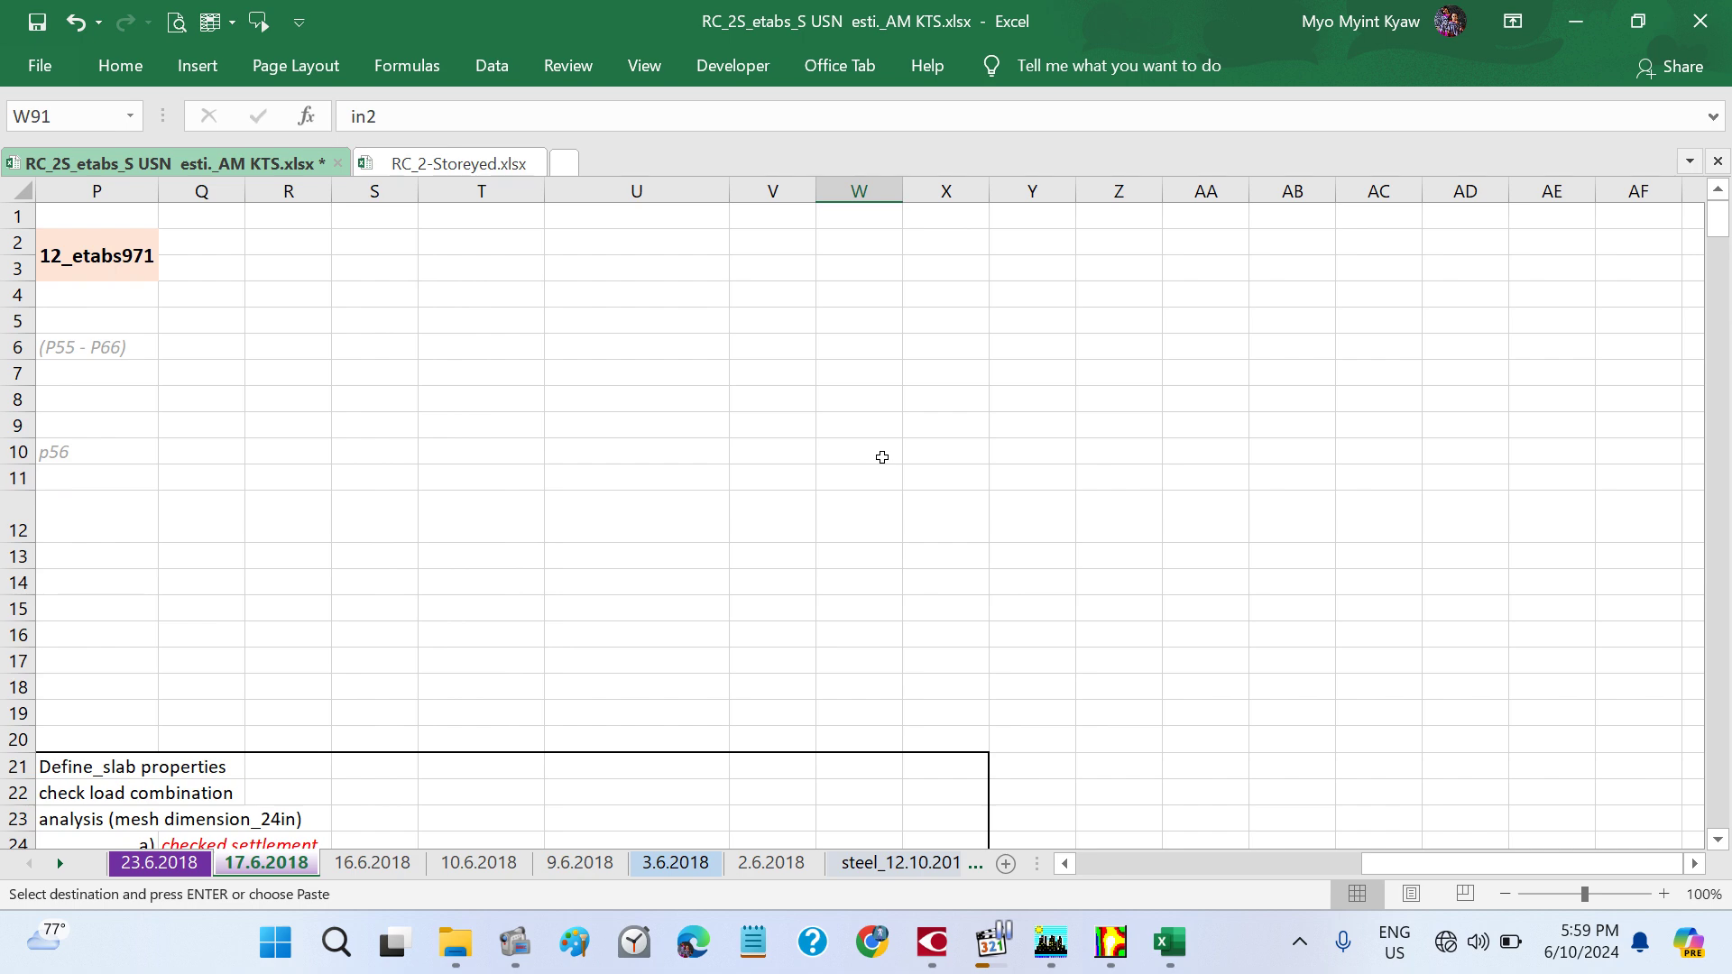
scroll(882, 457, down, 5)
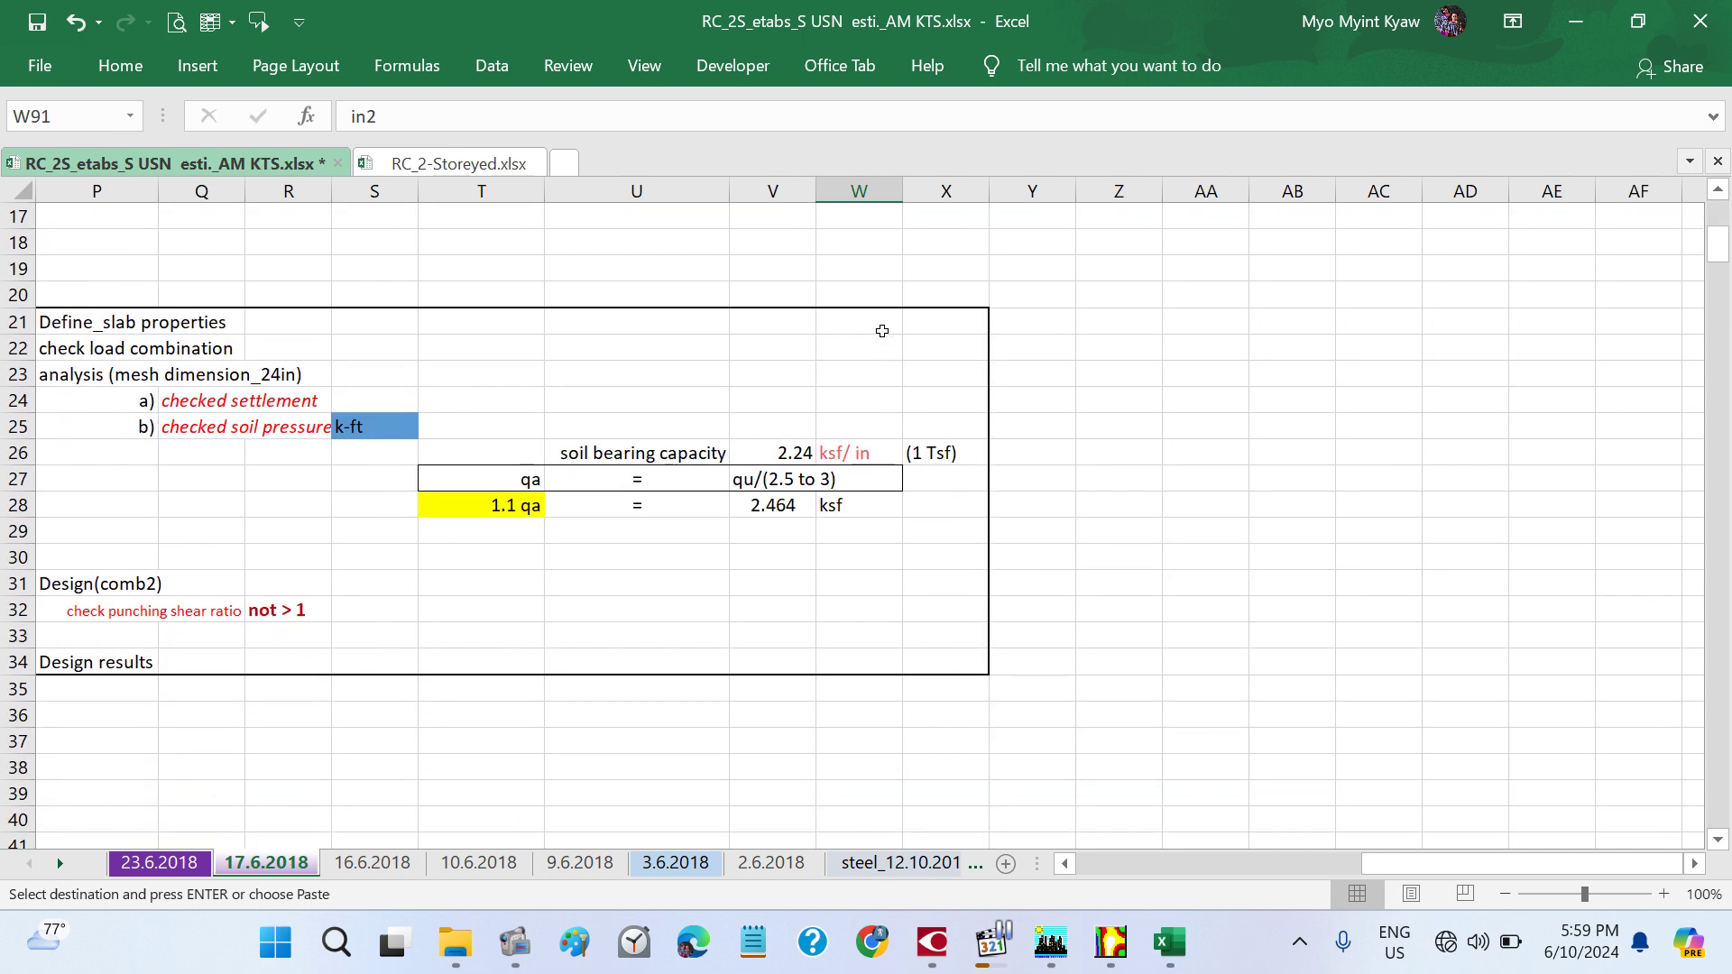
scroll(1099, 726, down, 20)
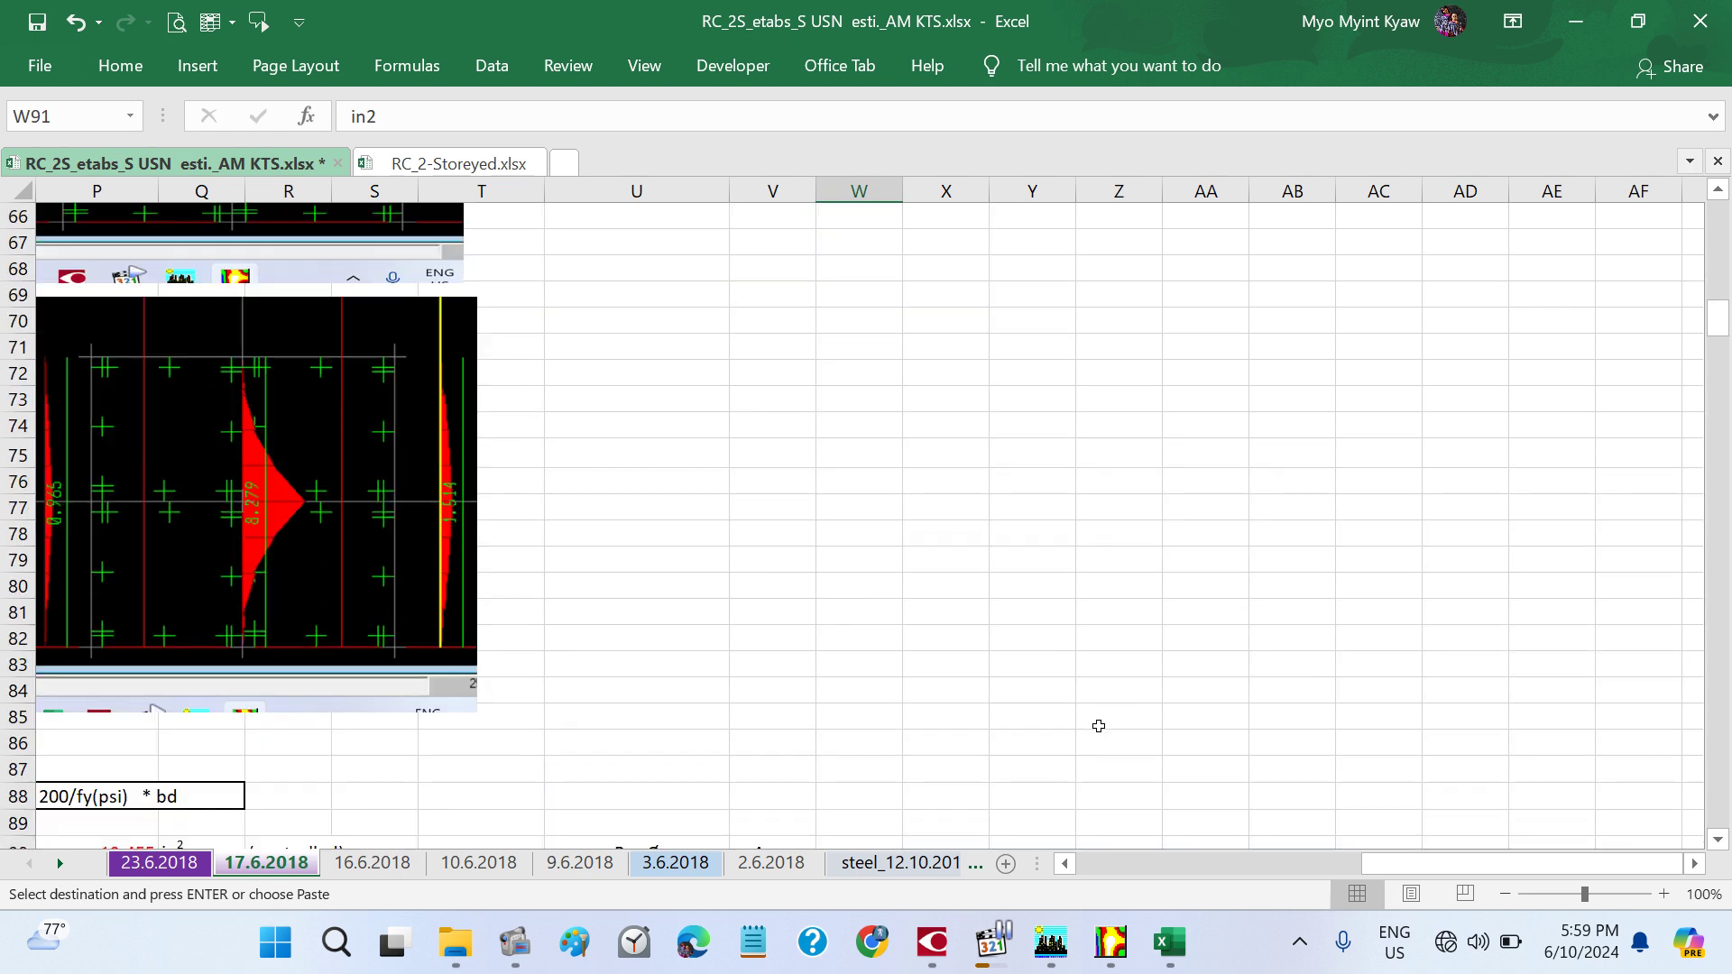
- Move the bar diameter and area table U90:W99 two columns over so it starts at cell W90
drag(614, 509, 870, 792)
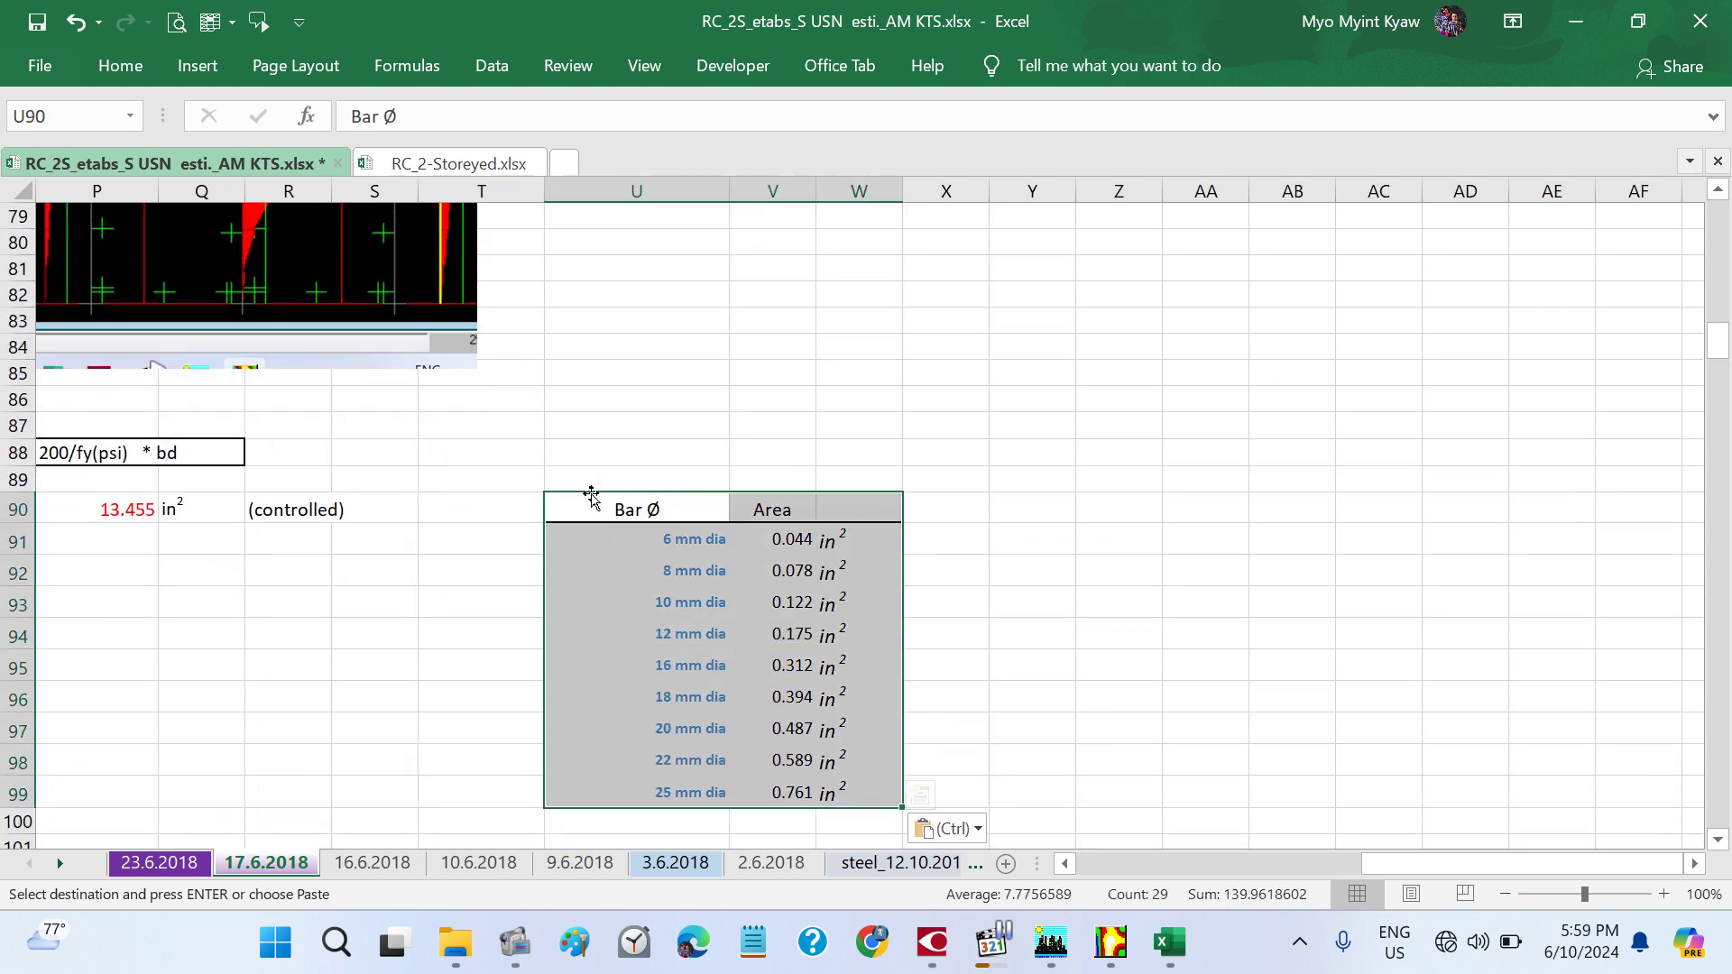
drag(590, 495, 897, 519)
click(1140, 545)
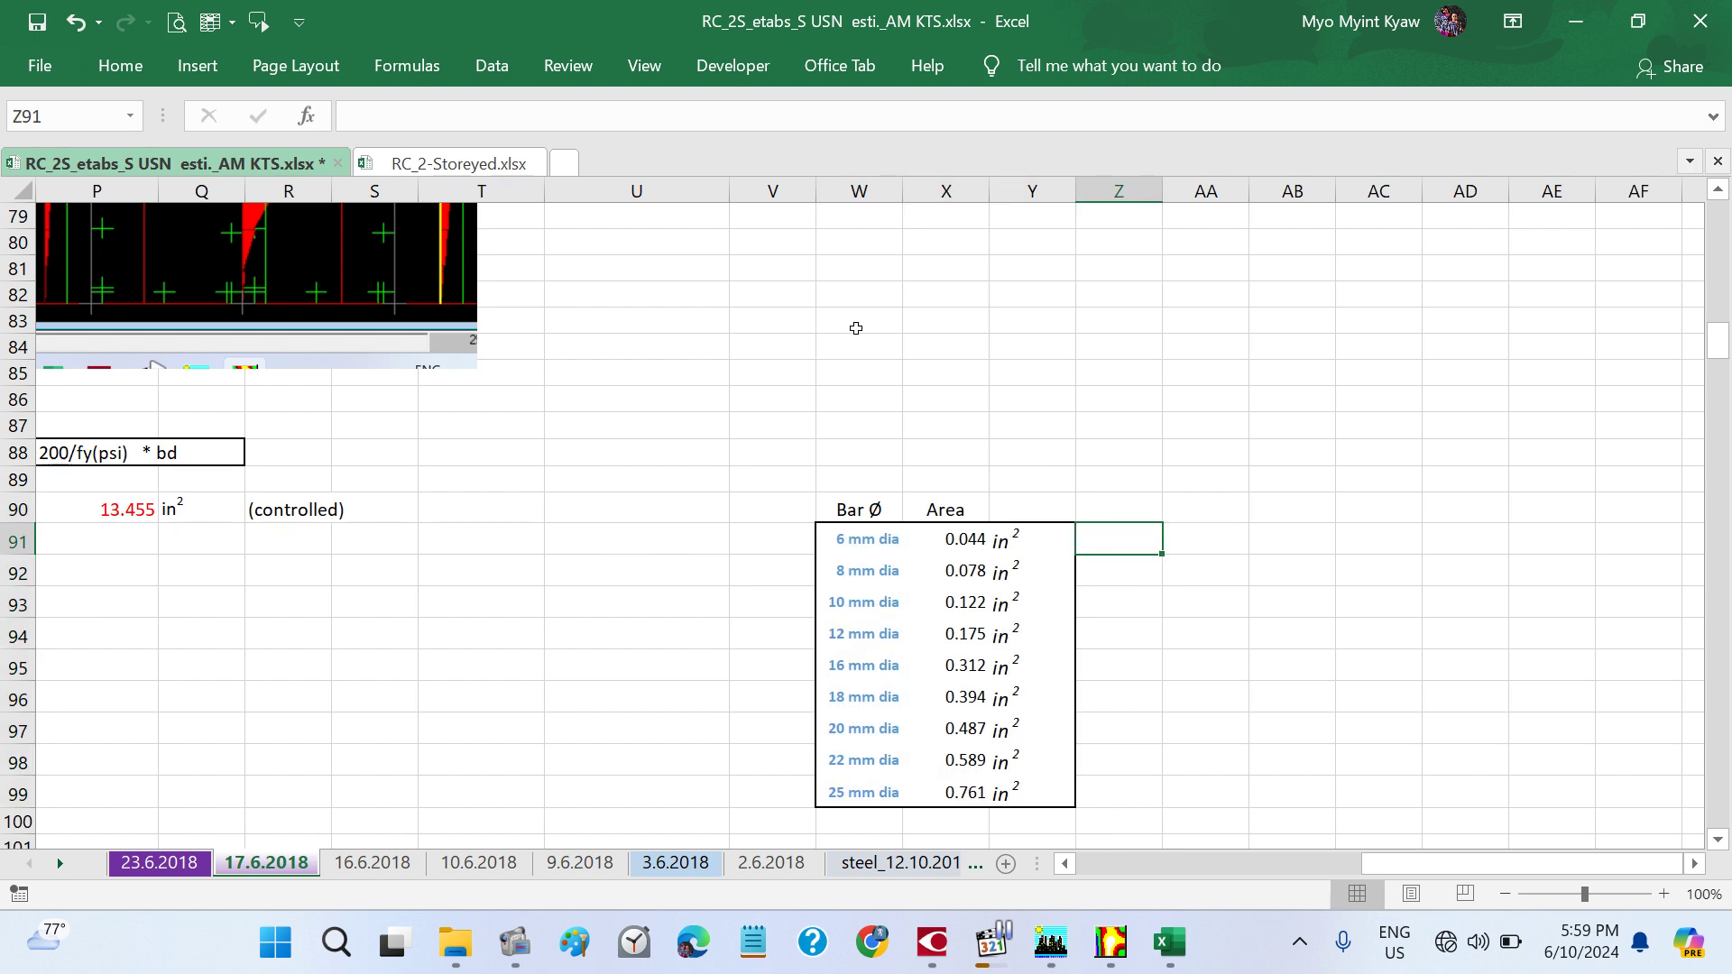
- Check the rows above the table and insert a blank column at Y, between the area values and their in² units
scroll(856, 328, up, 20)
scroll(856, 328, up, 3)
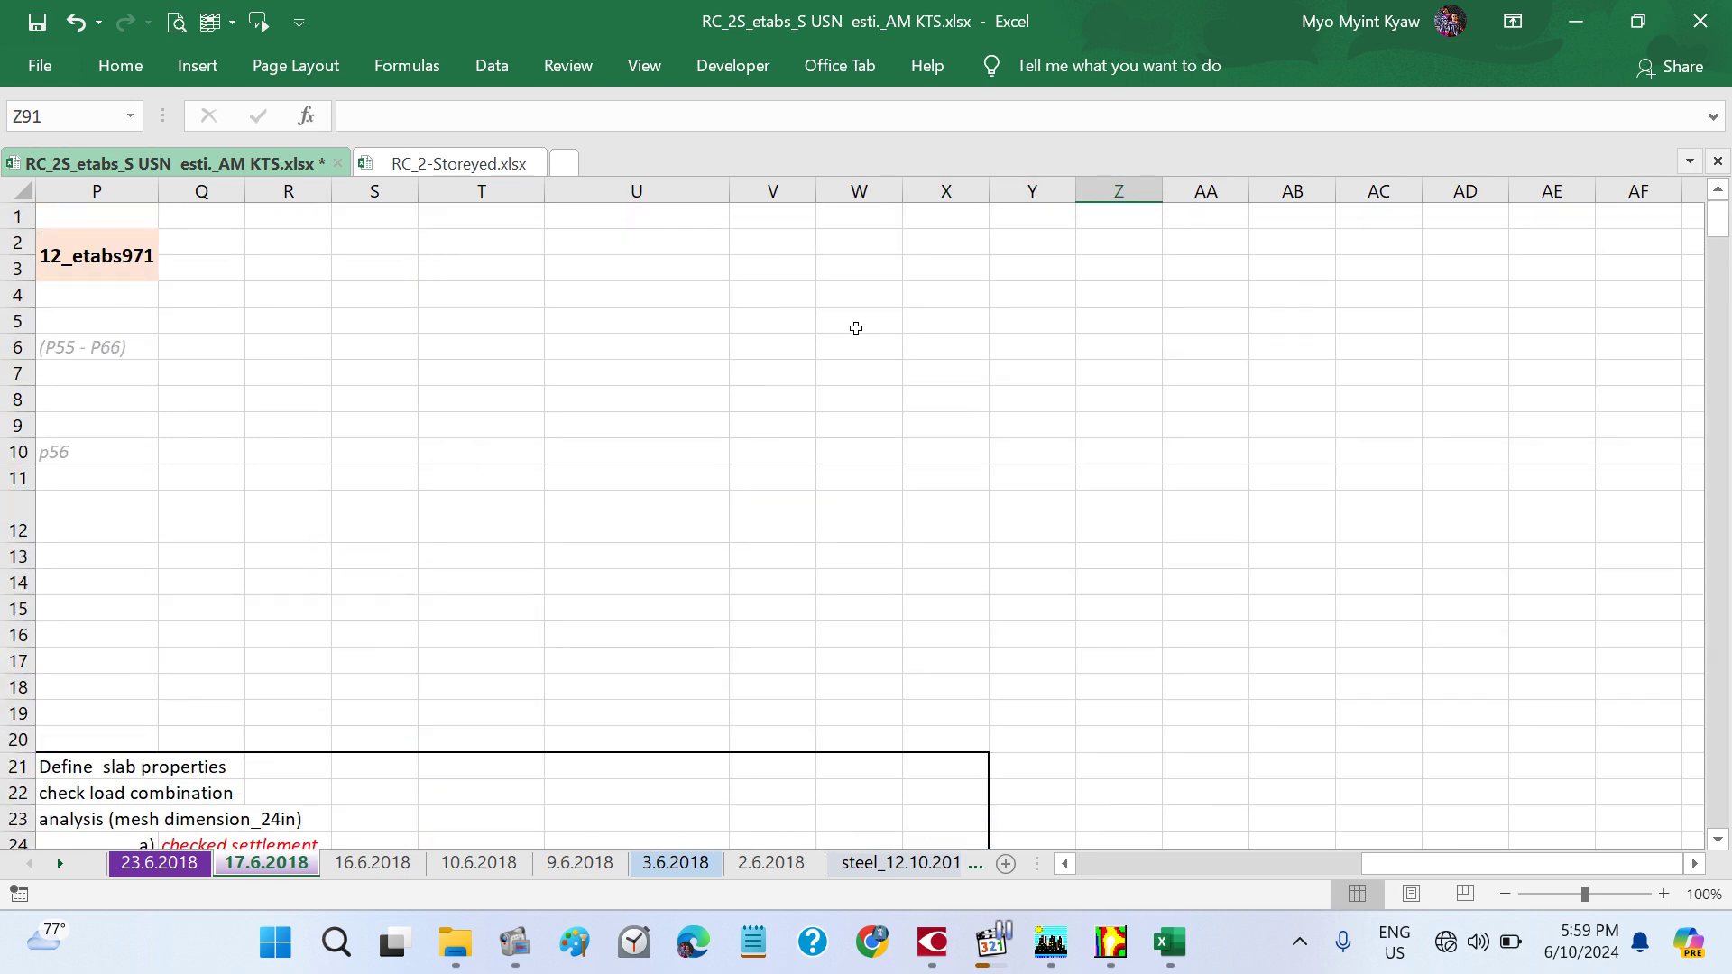
scroll(856, 328, down, 14)
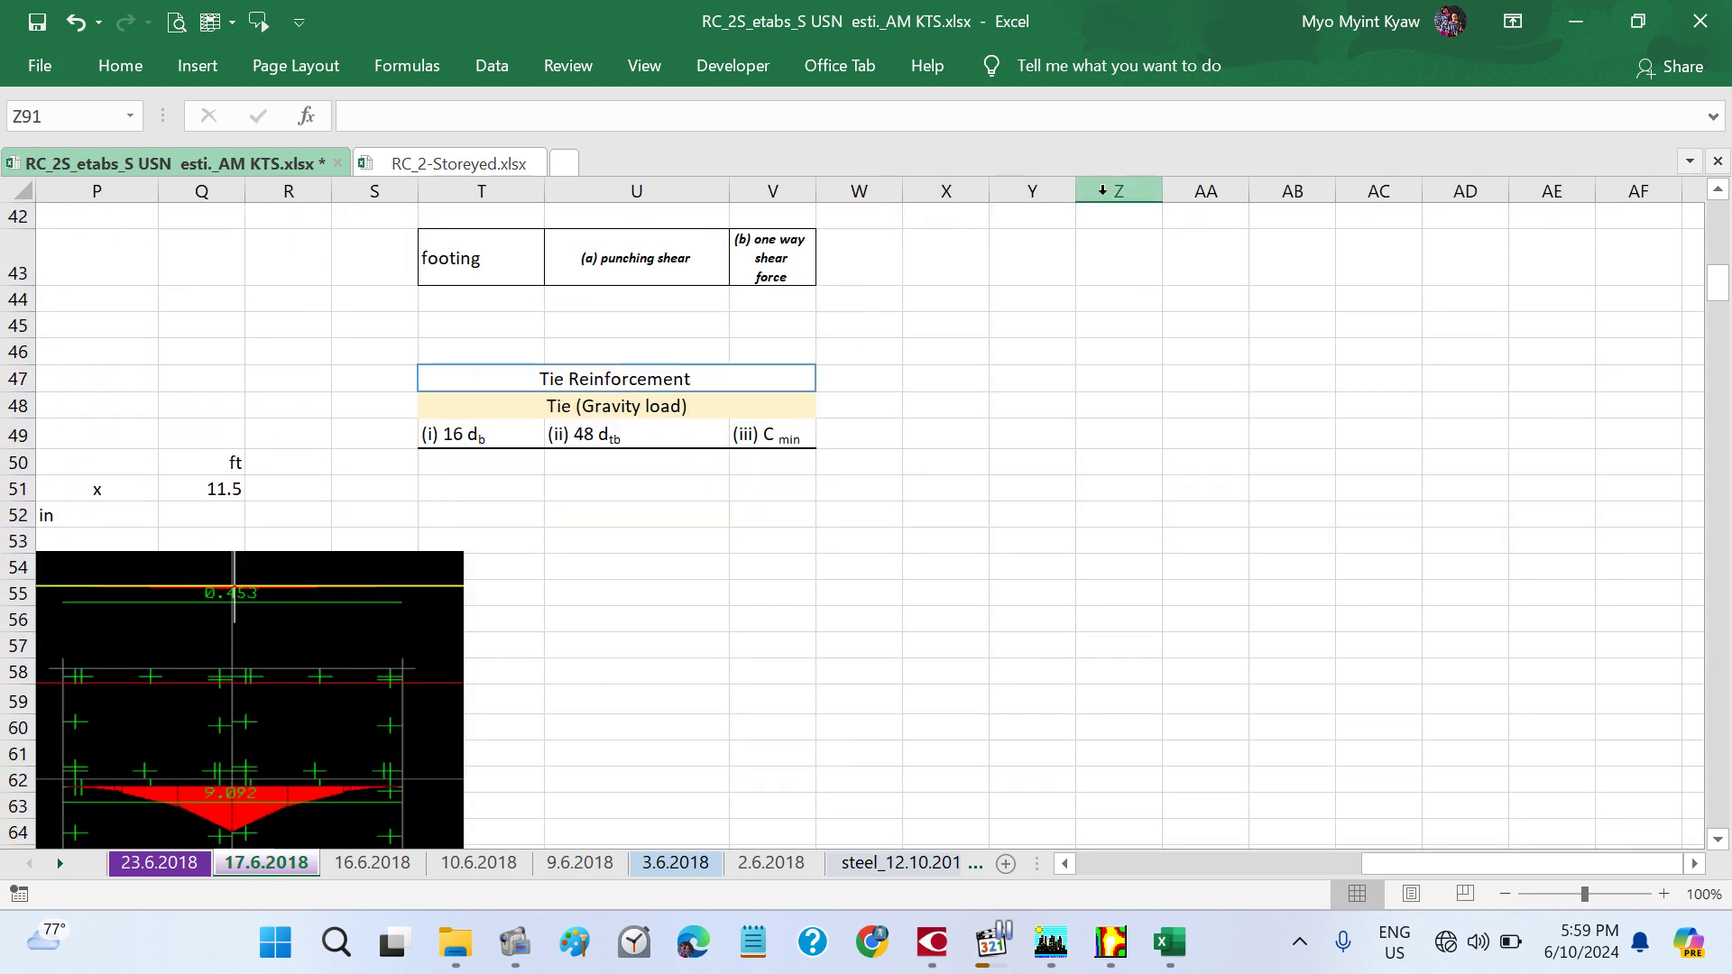
click(1032, 191)
scroll(1199, 449, up, 13)
scroll(1199, 449, up, 1)
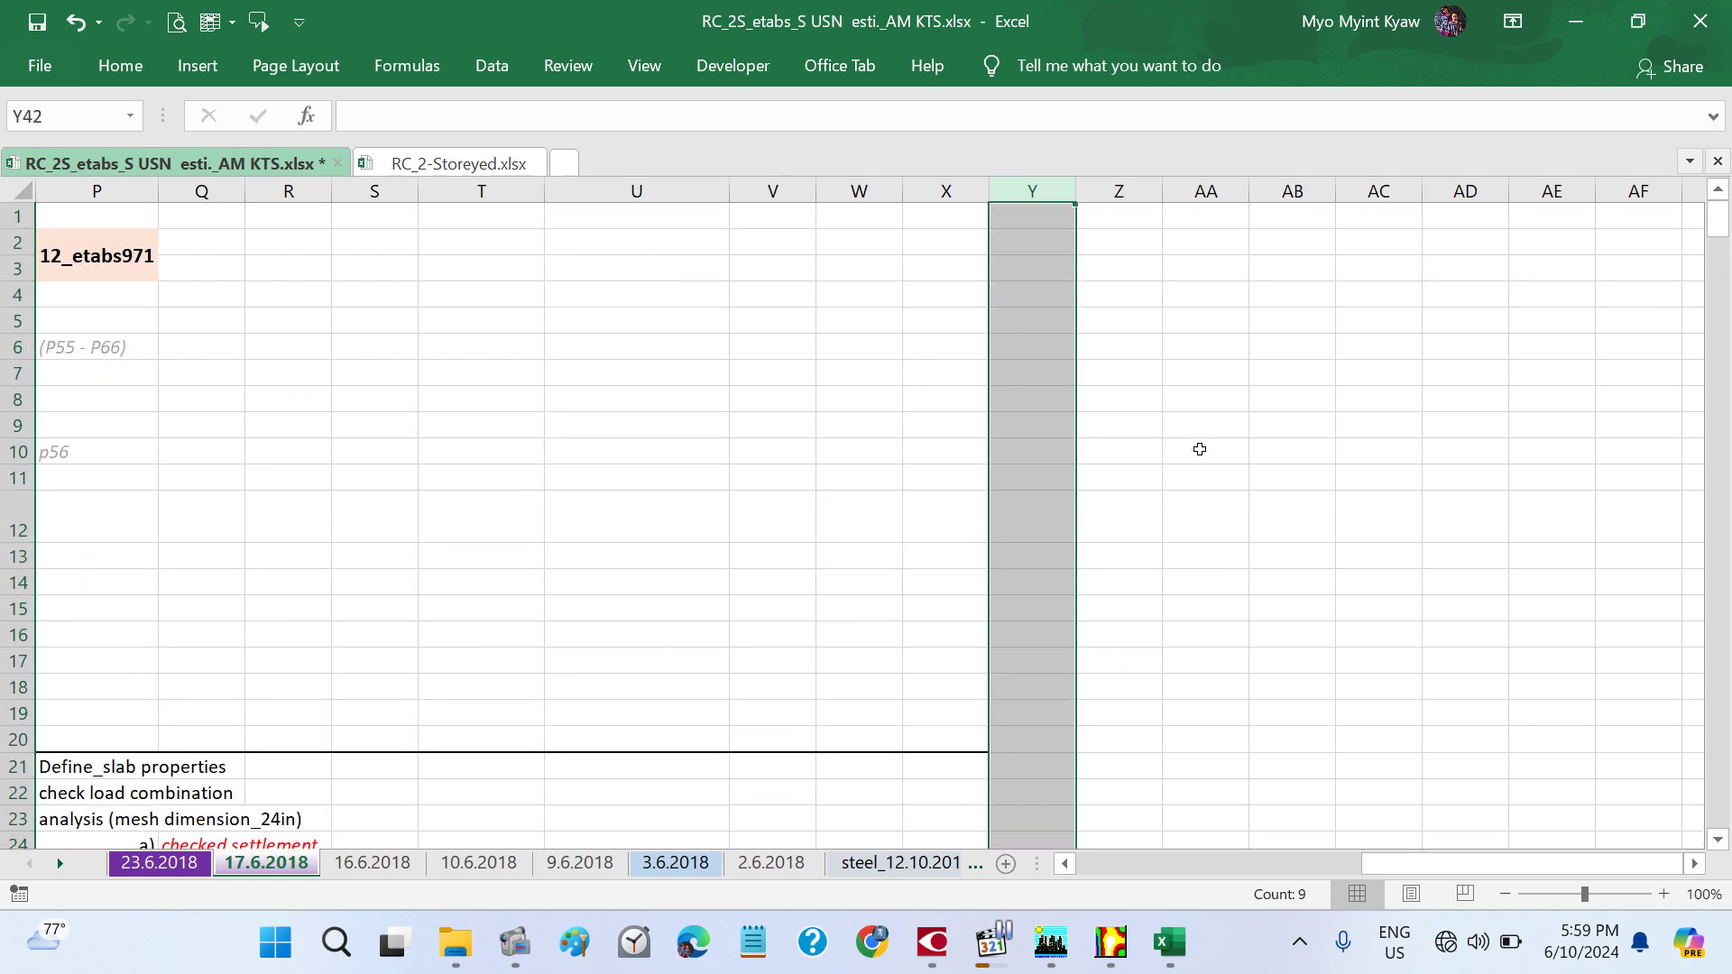
scroll(1199, 448, down, 20)
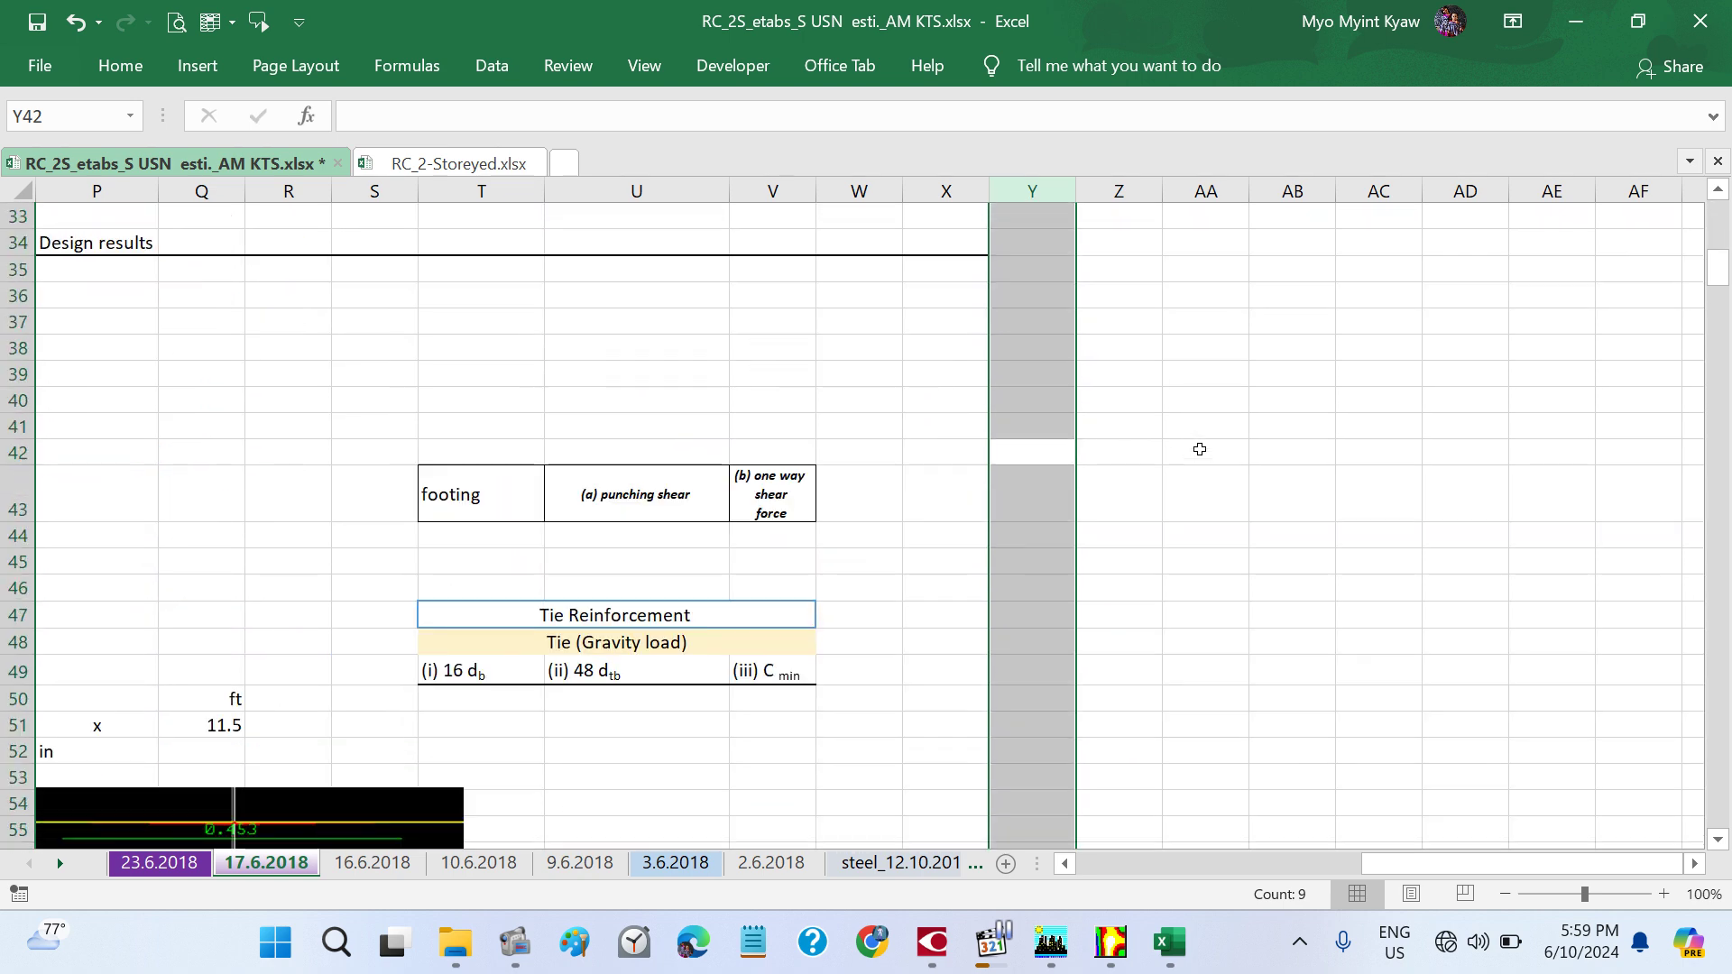
scroll(1198, 448, down, 7)
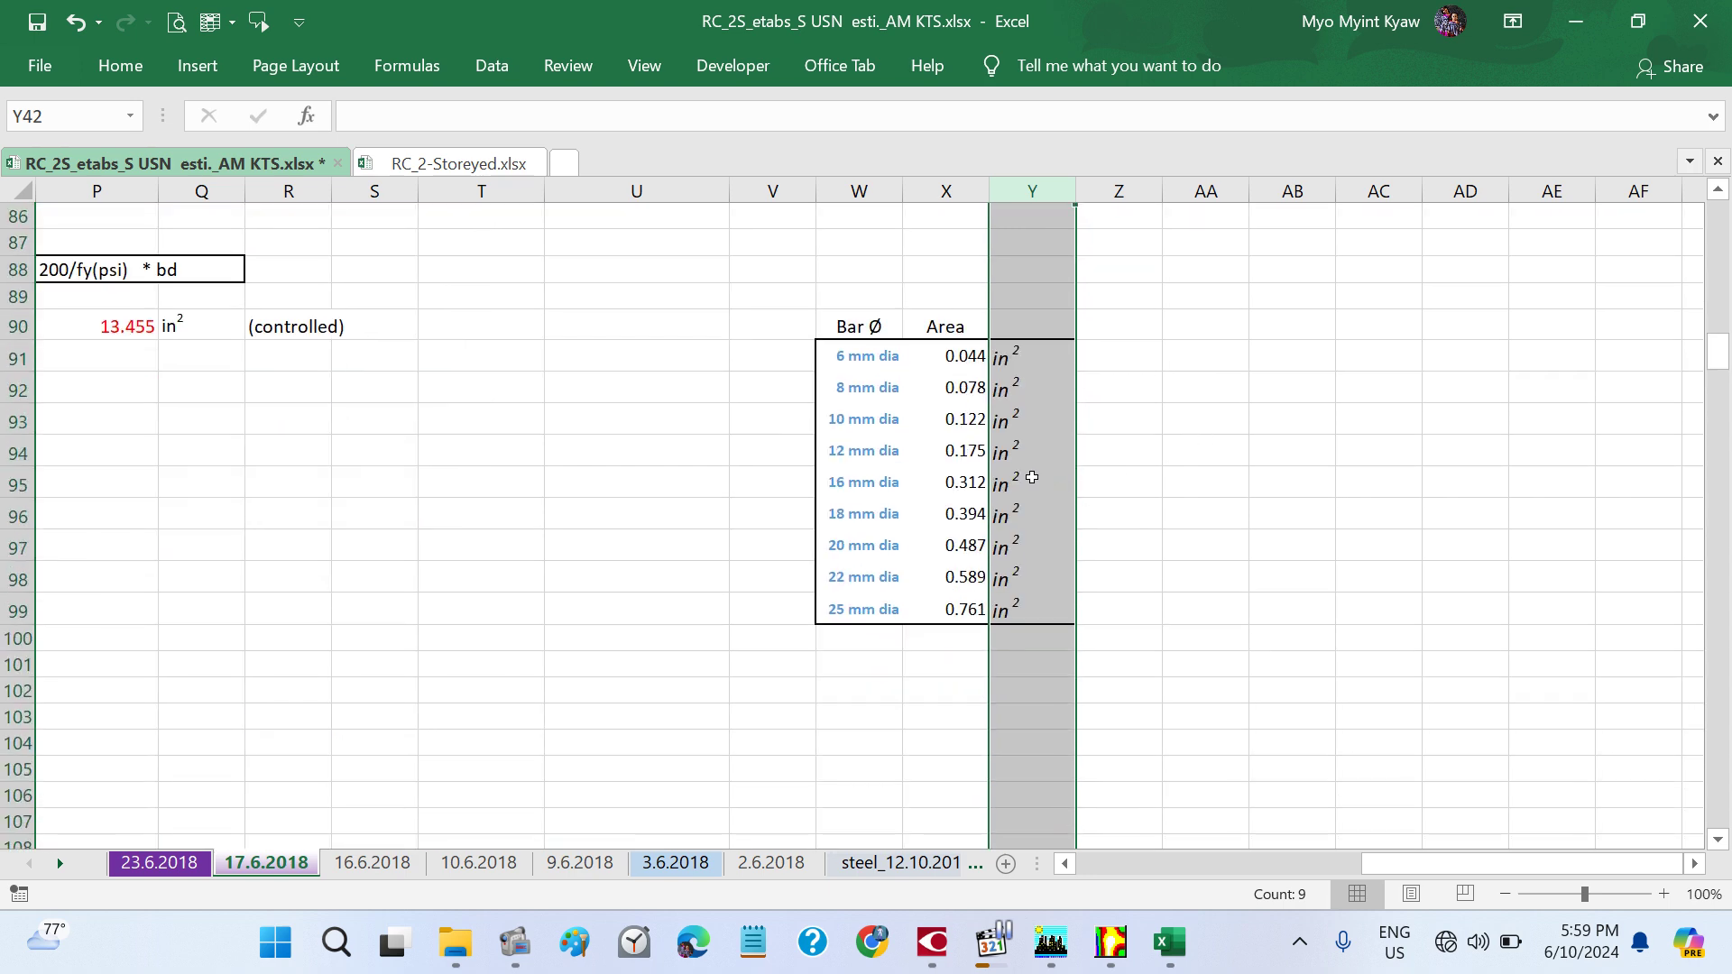
right_click(1017, 192)
click(1073, 380)
scroll(1372, 558, down, 16)
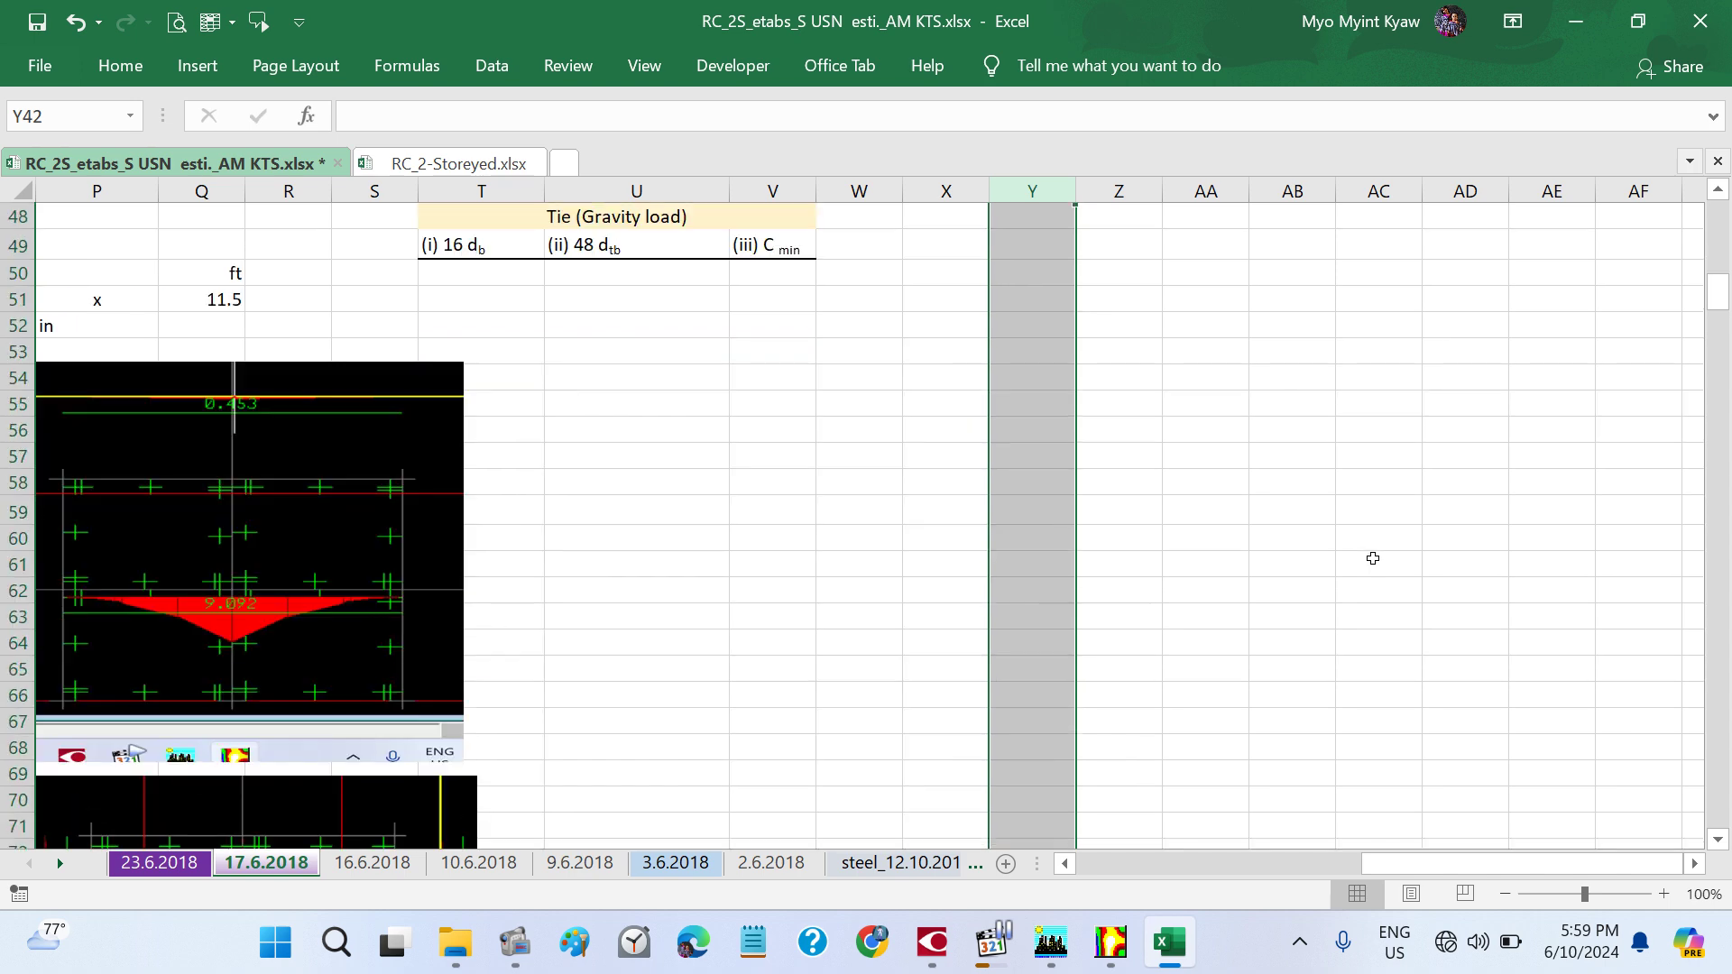
scroll(1371, 559, down, 2)
click(1337, 552)
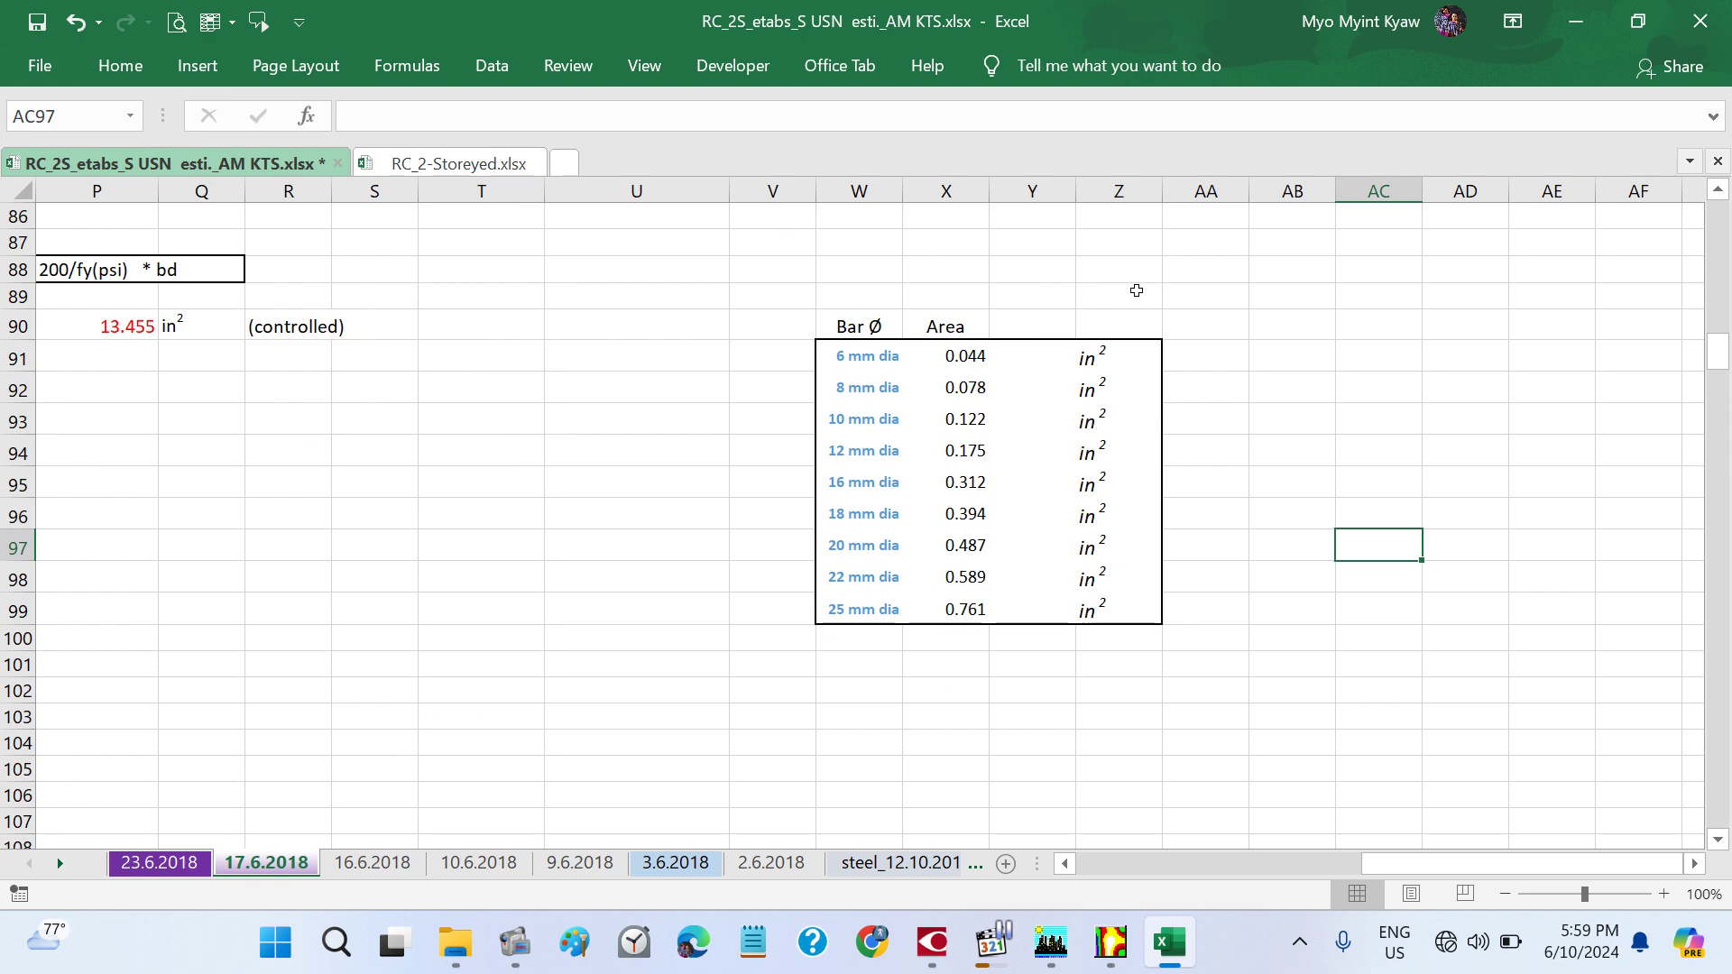
- Insert a second blank column at Z, ahead of the in² unit column of the bar table
click(1115, 193)
right_click(1112, 204)
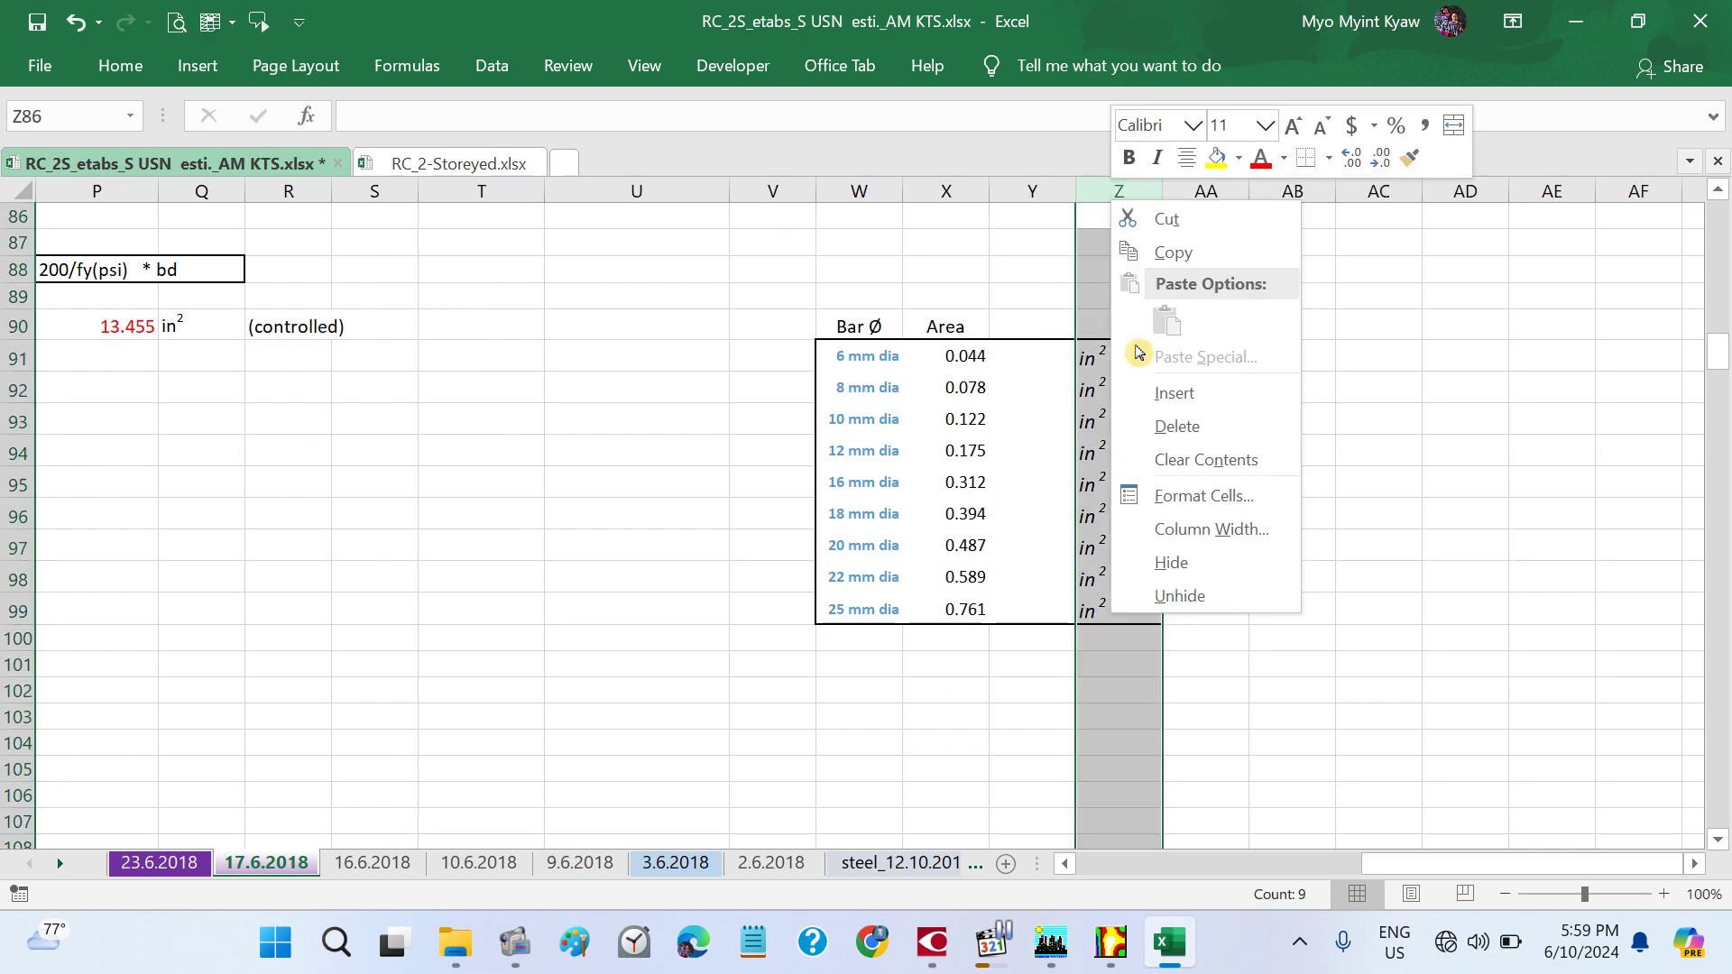
click(1172, 393)
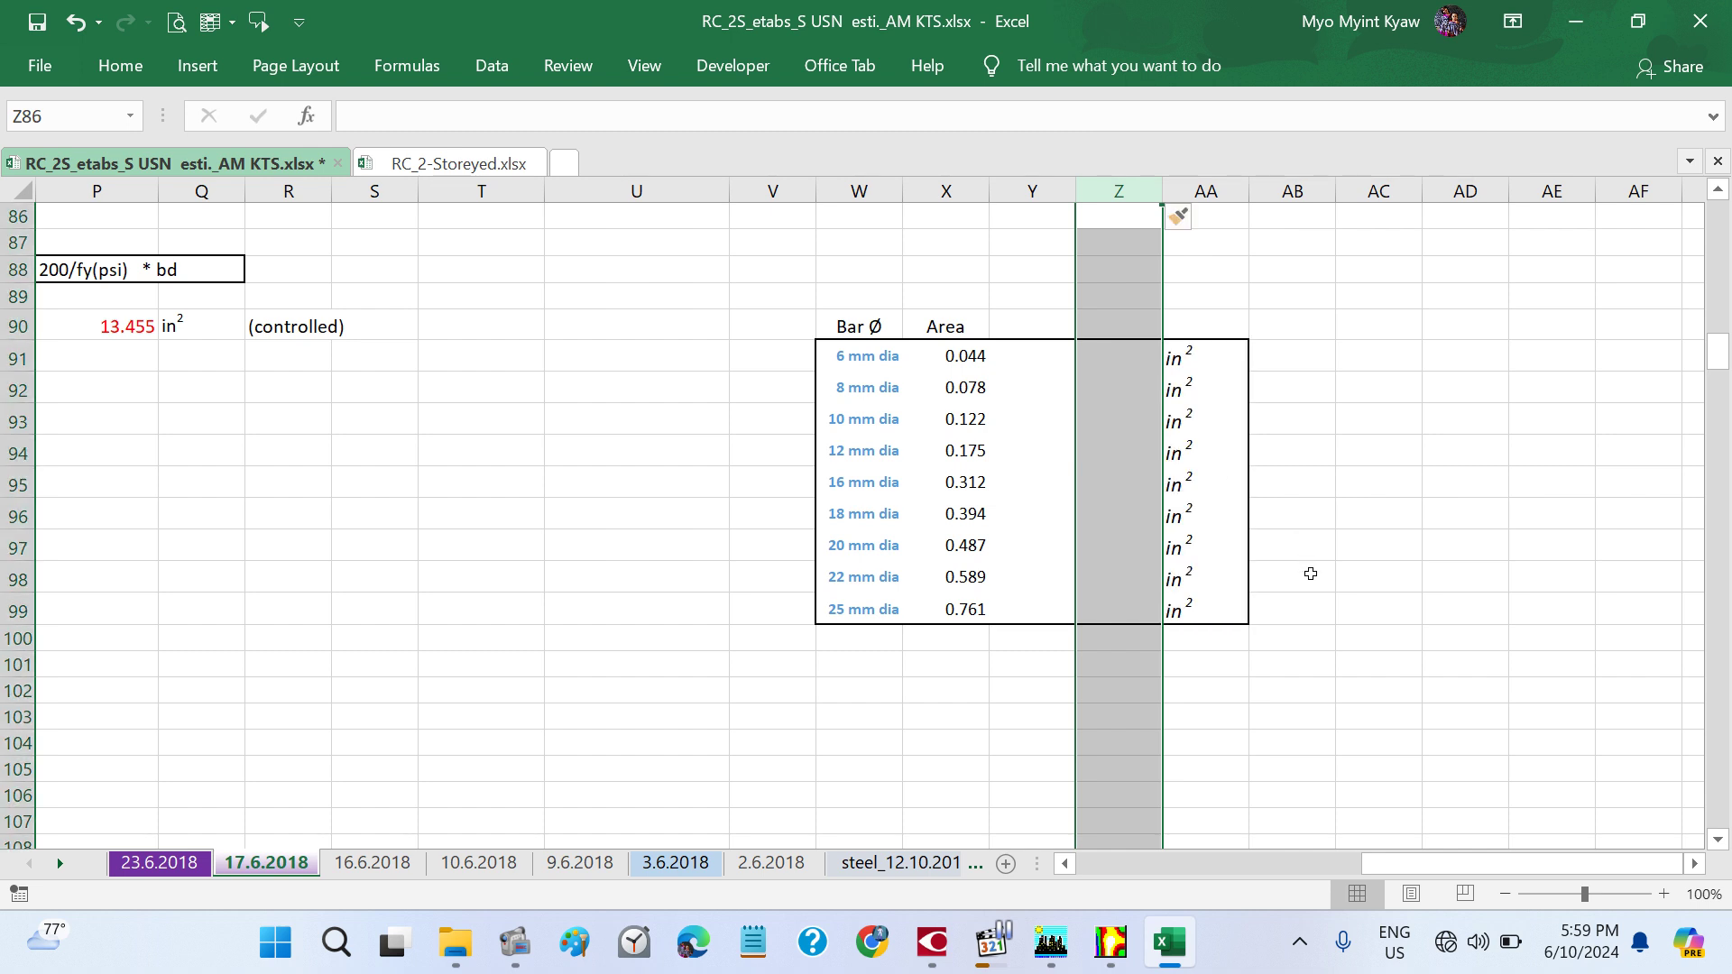
click(1308, 574)
- Copy the in² unit from AA92 to Y92 beside the 8 mm dia area
drag(1191, 350, 1205, 528)
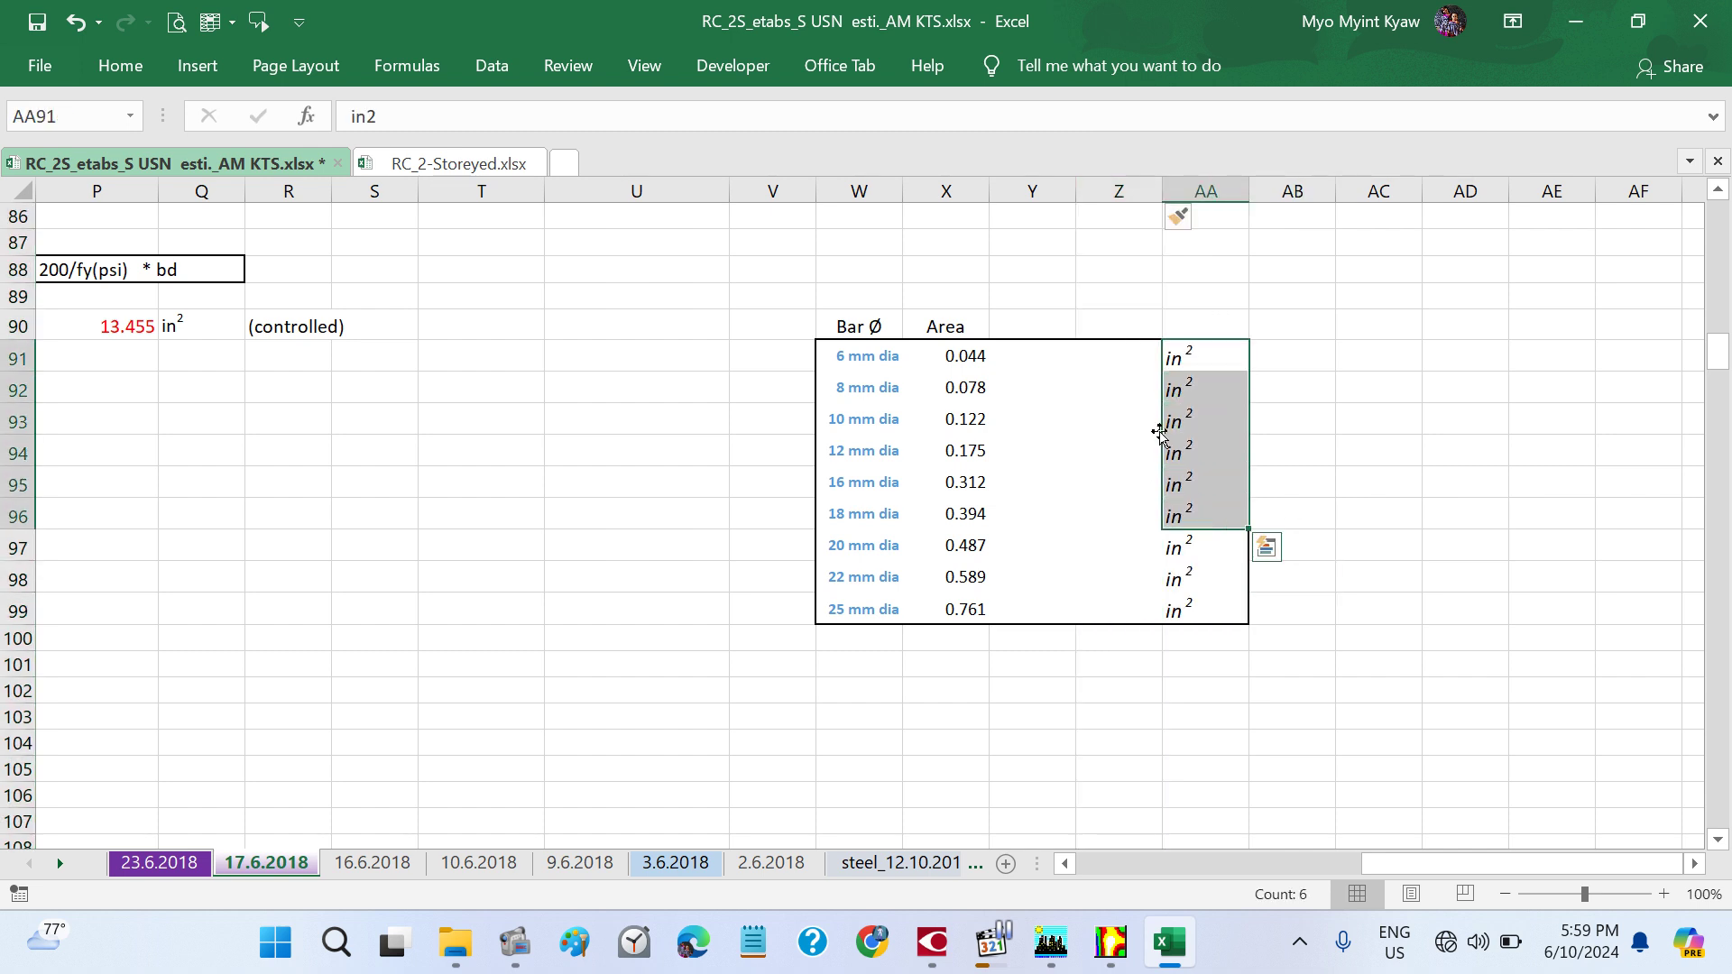
click(1158, 388)
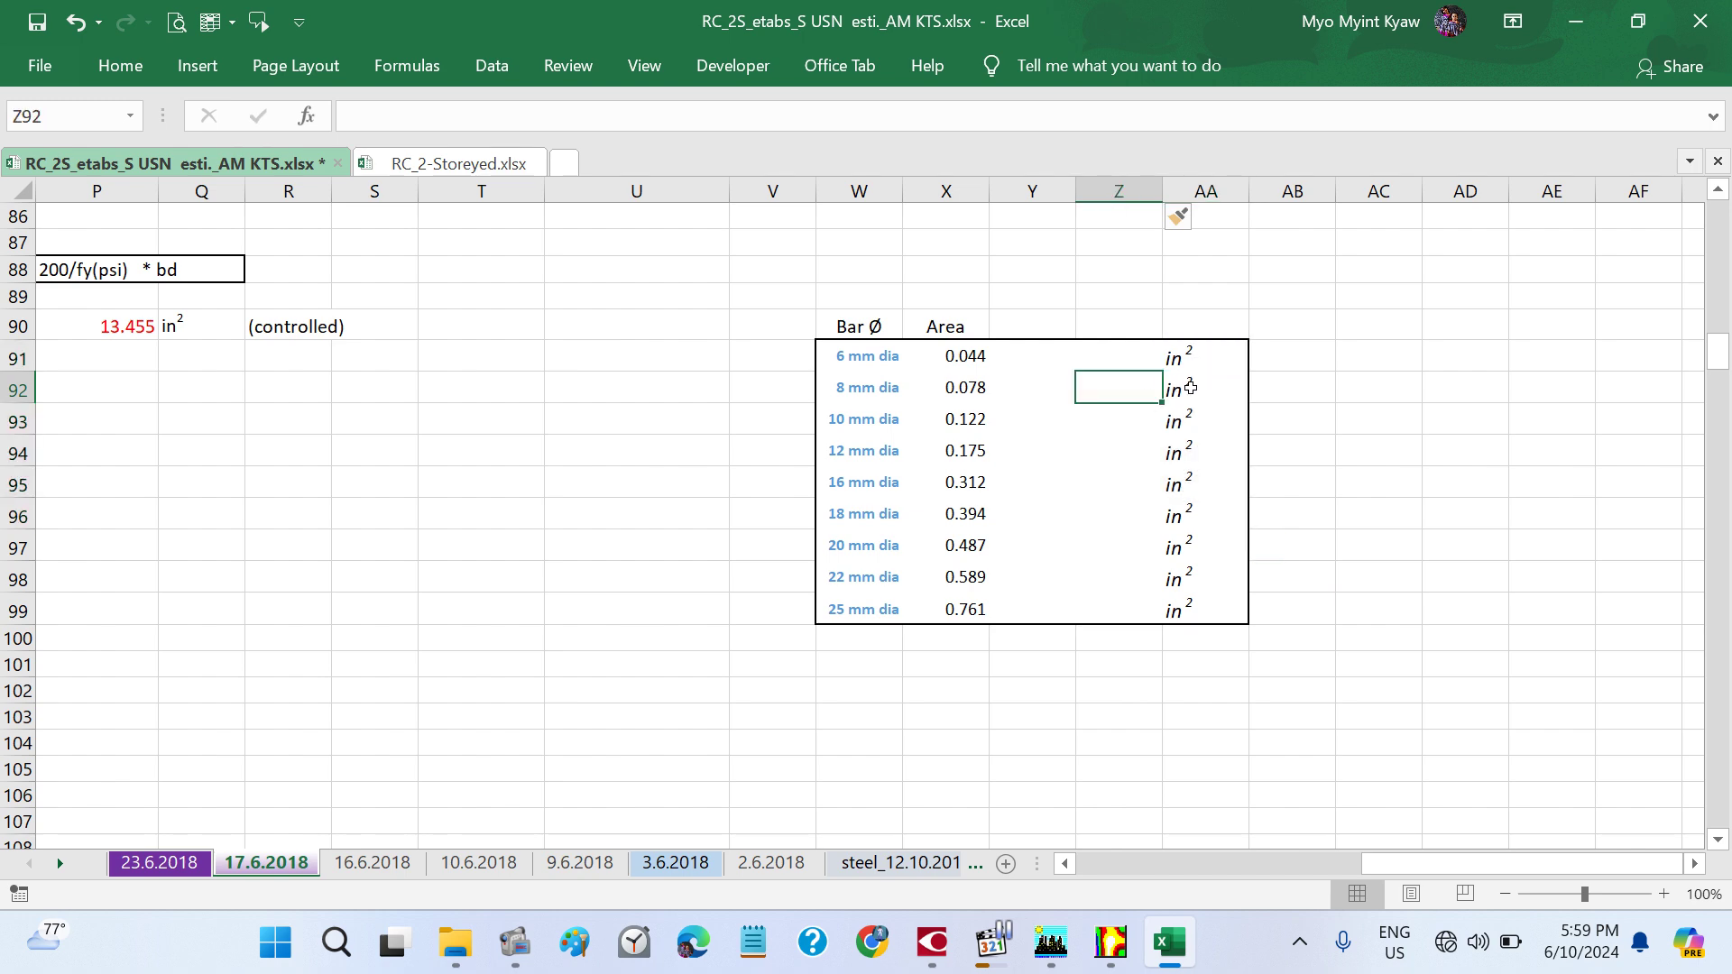
click(1189, 388)
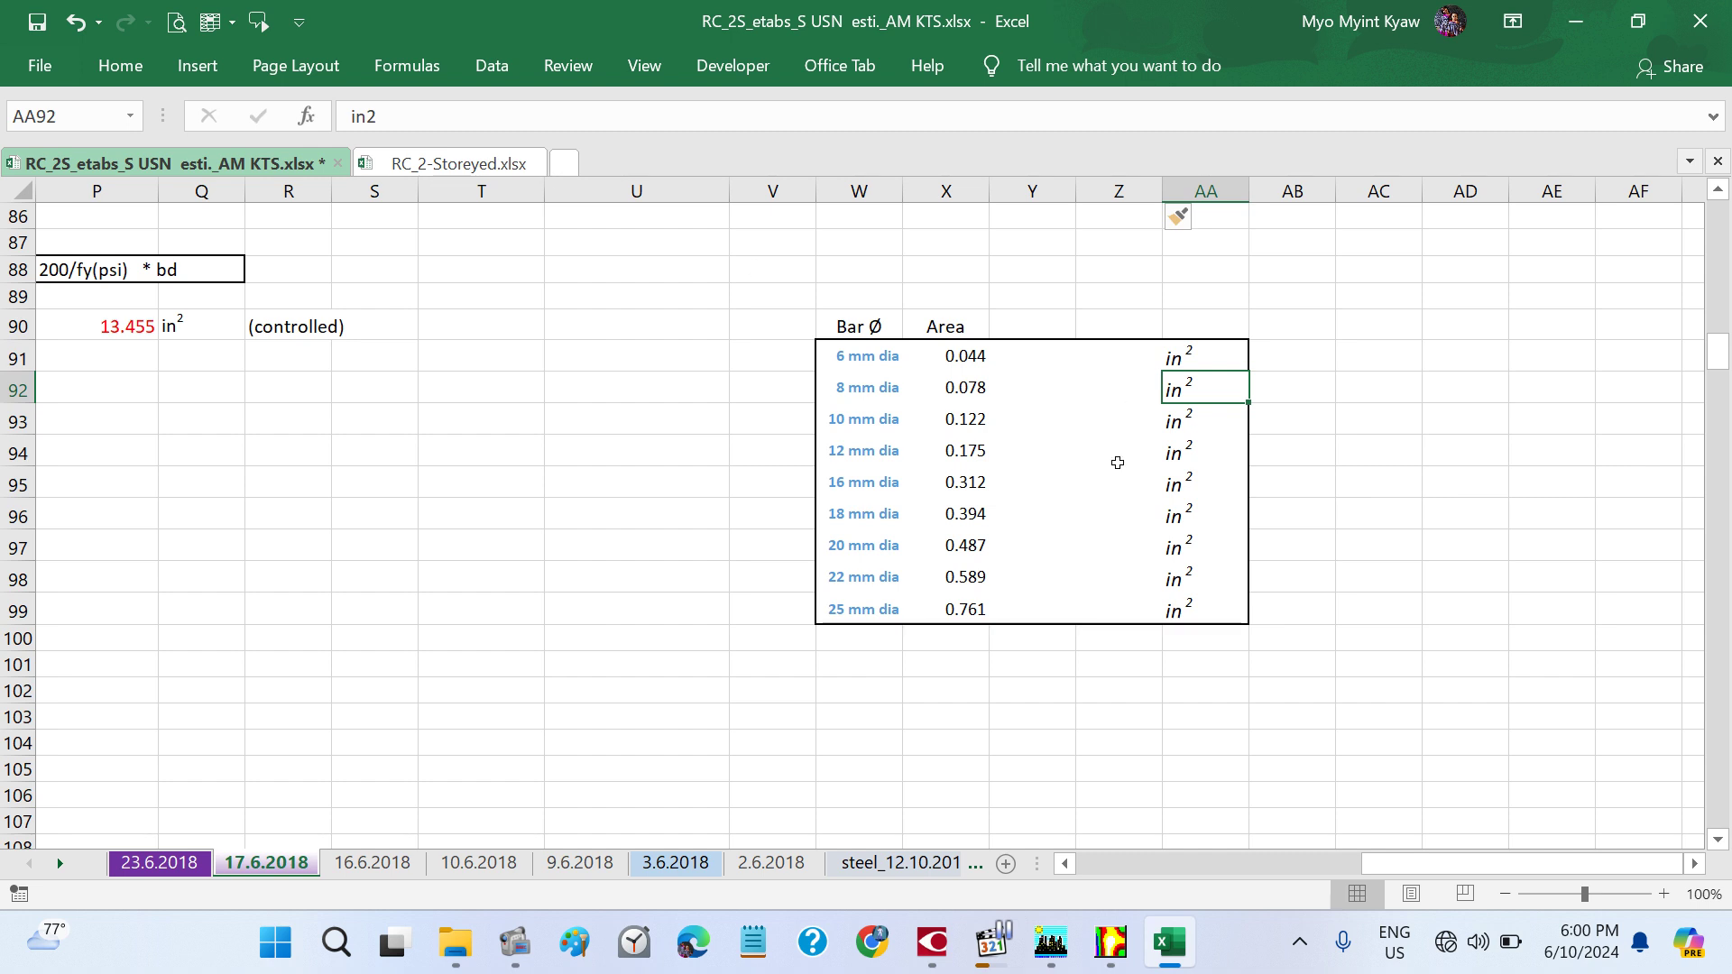
key(ctrl+c)
click(1026, 388)
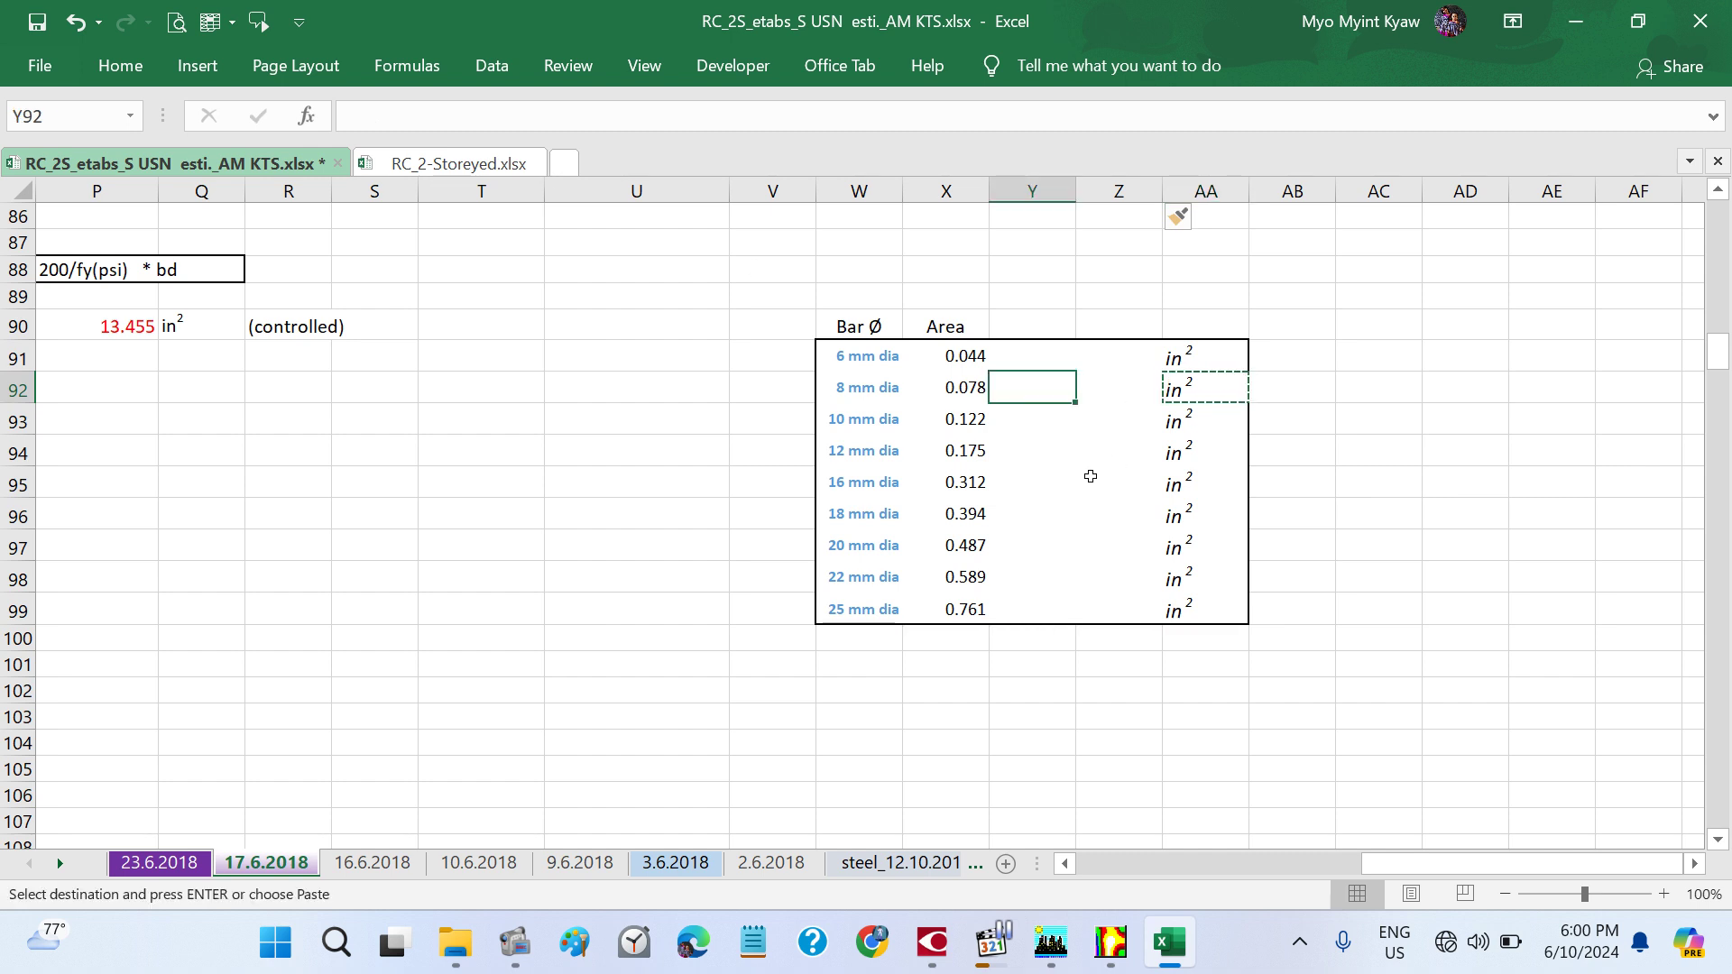
key(ctrl+v)
key(Escape)
click(1090, 476)
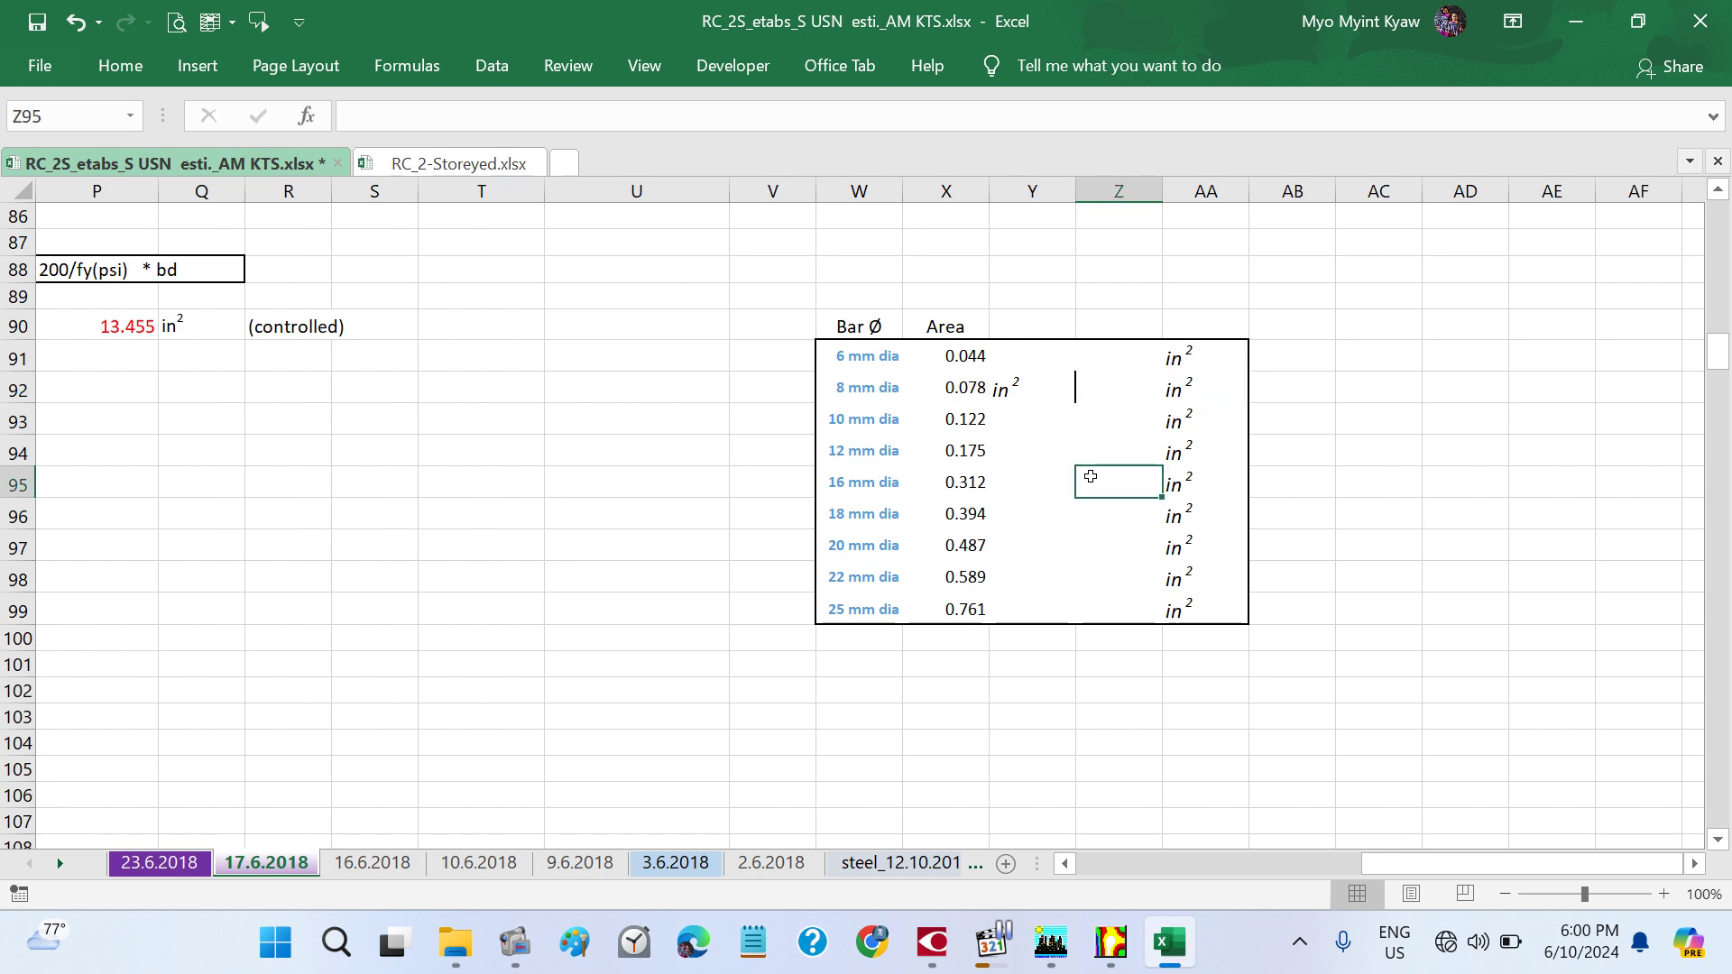
- Copy the in² units AA91:AA99 to Y91:Y99 beside the bar area values
click(1070, 391)
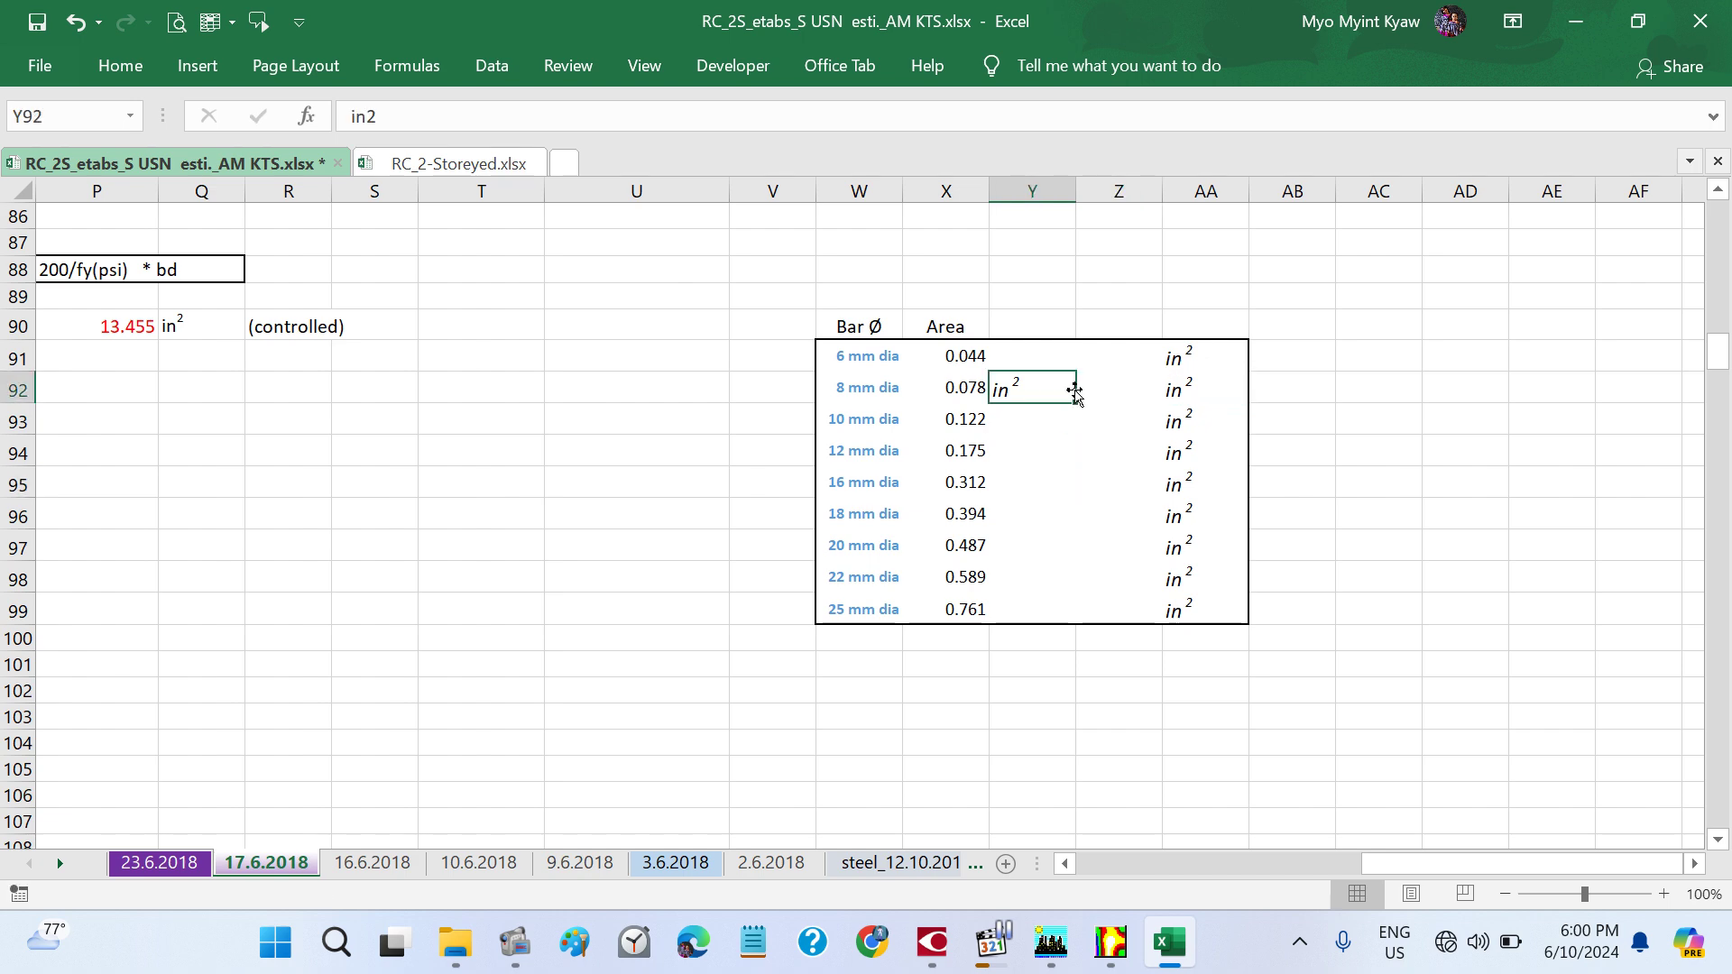
click(1146, 358)
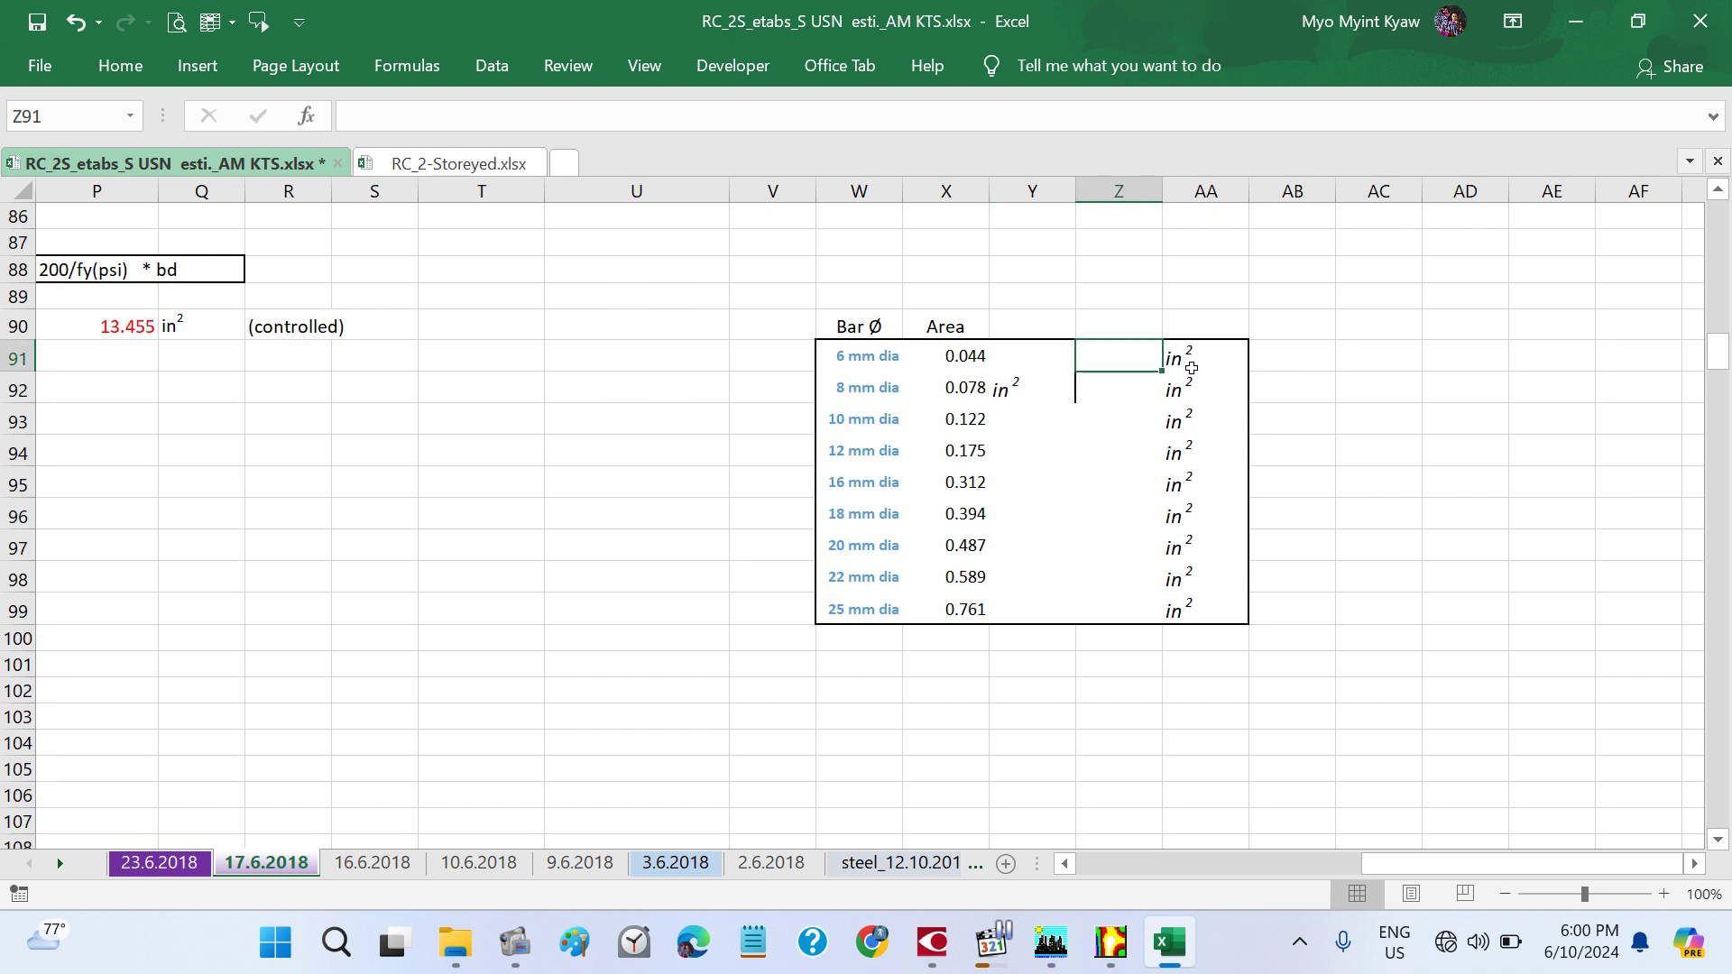
drag(1192, 368, 1182, 612)
key(ctrl+c)
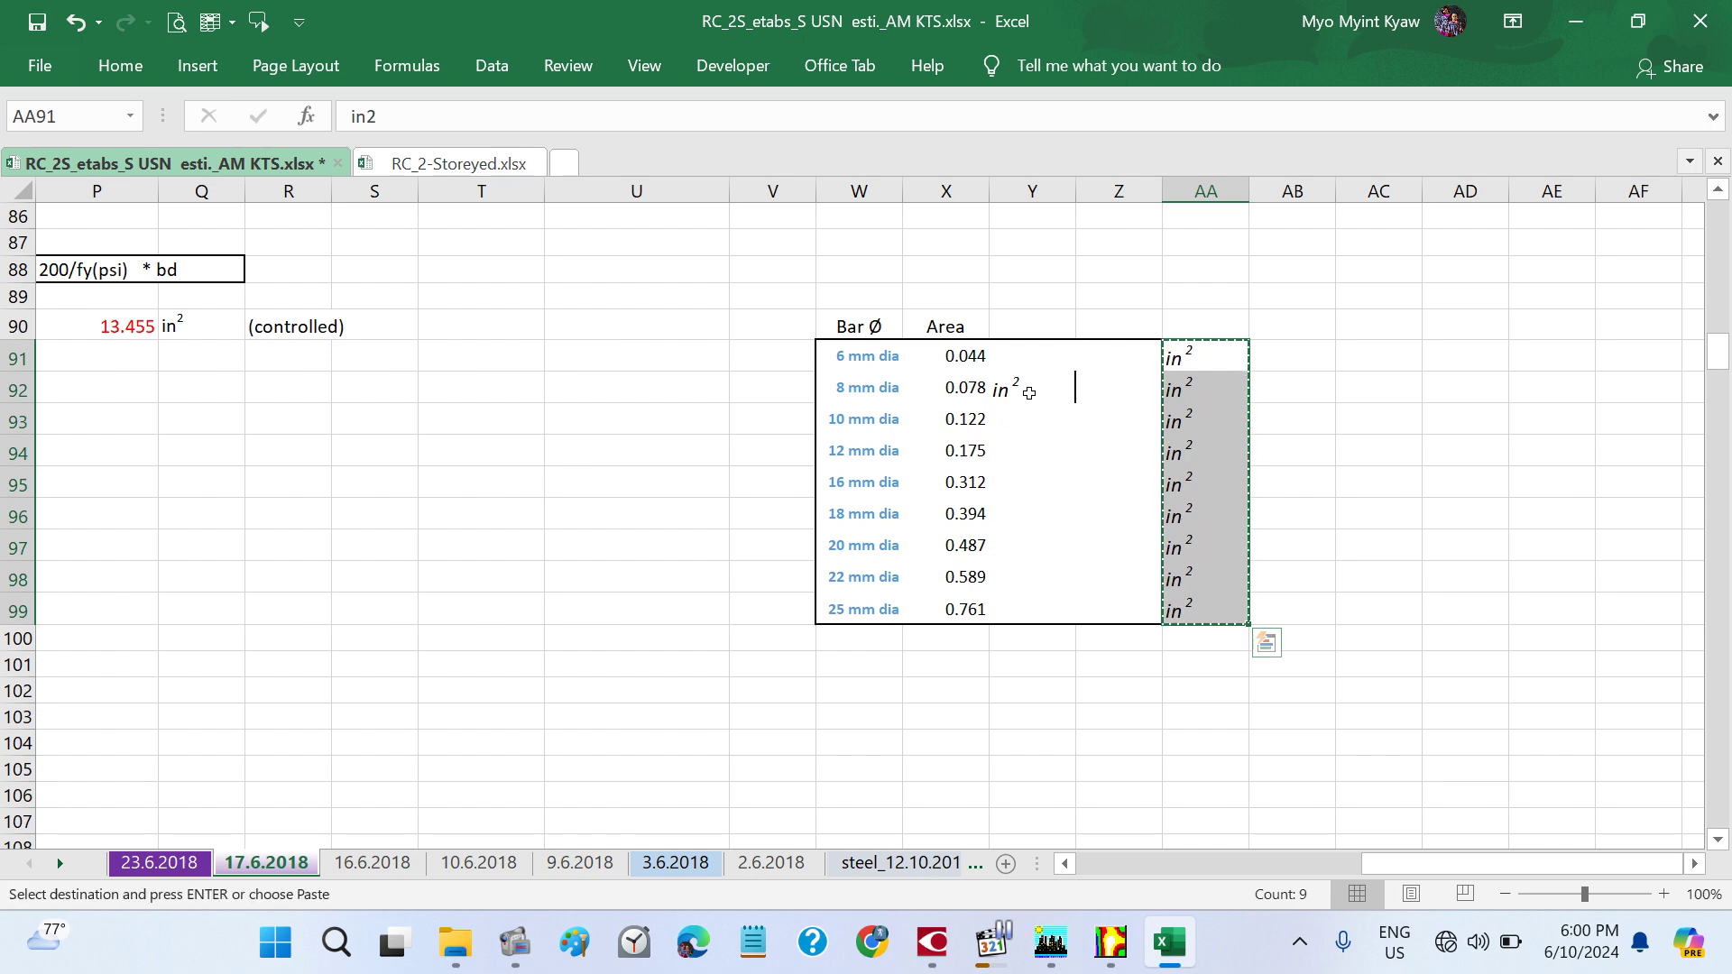
click(1020, 357)
key(ctrl+v)
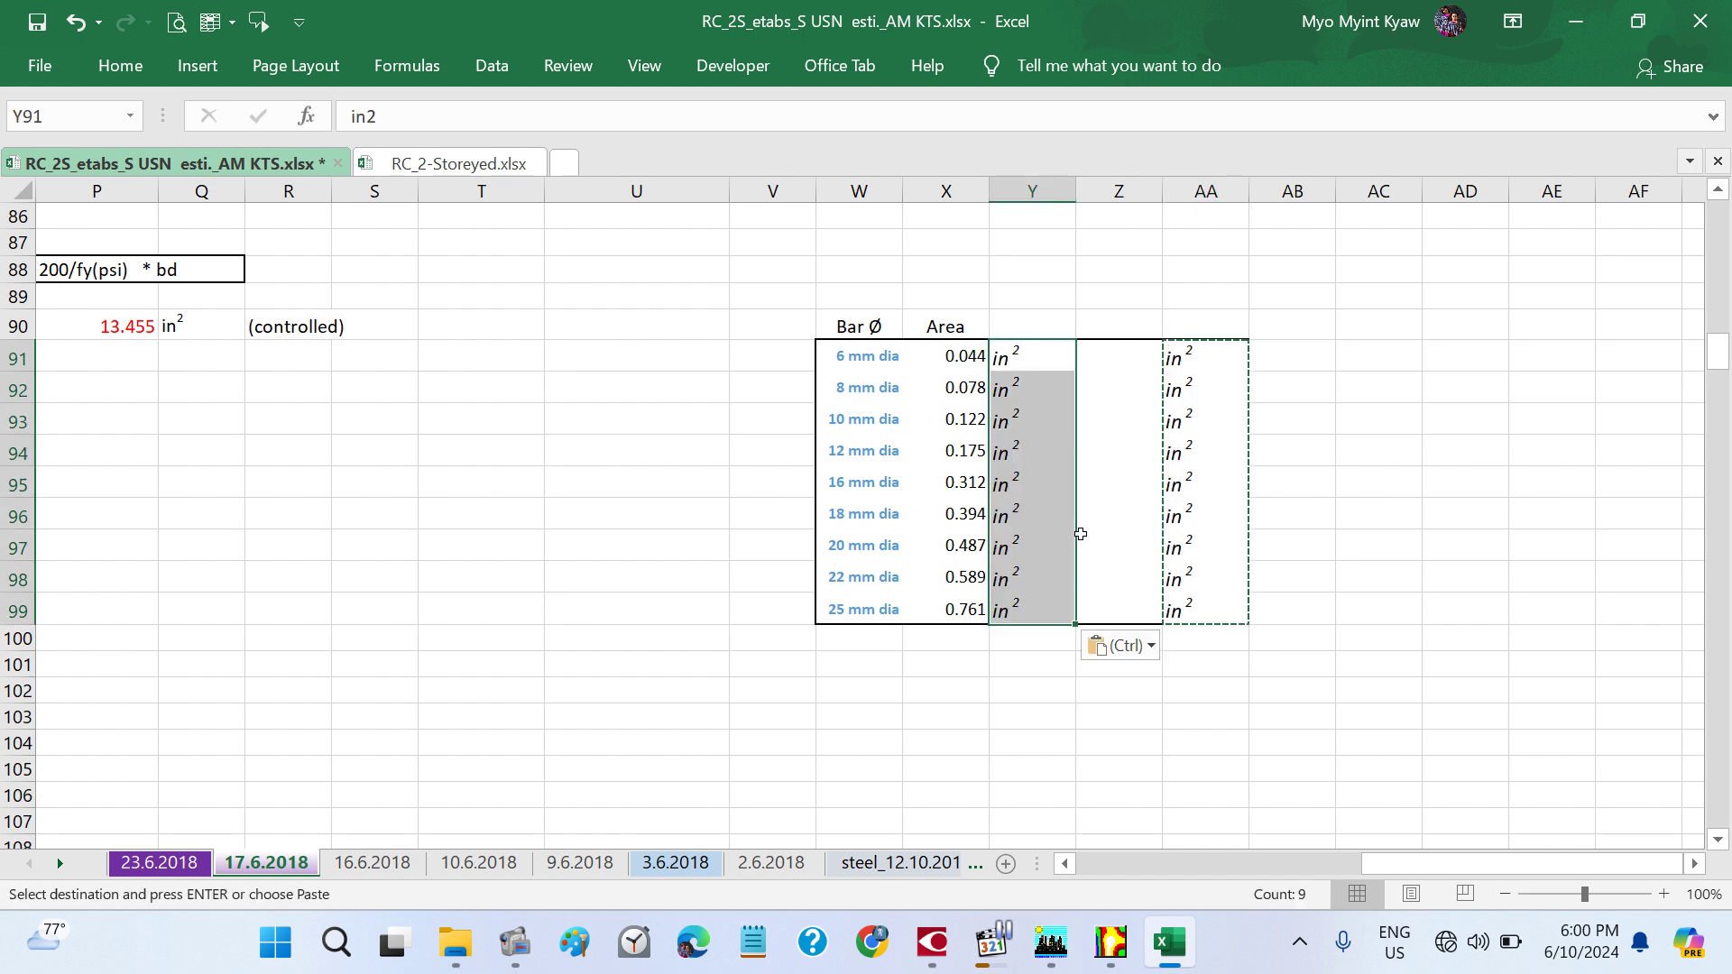
key(Escape)
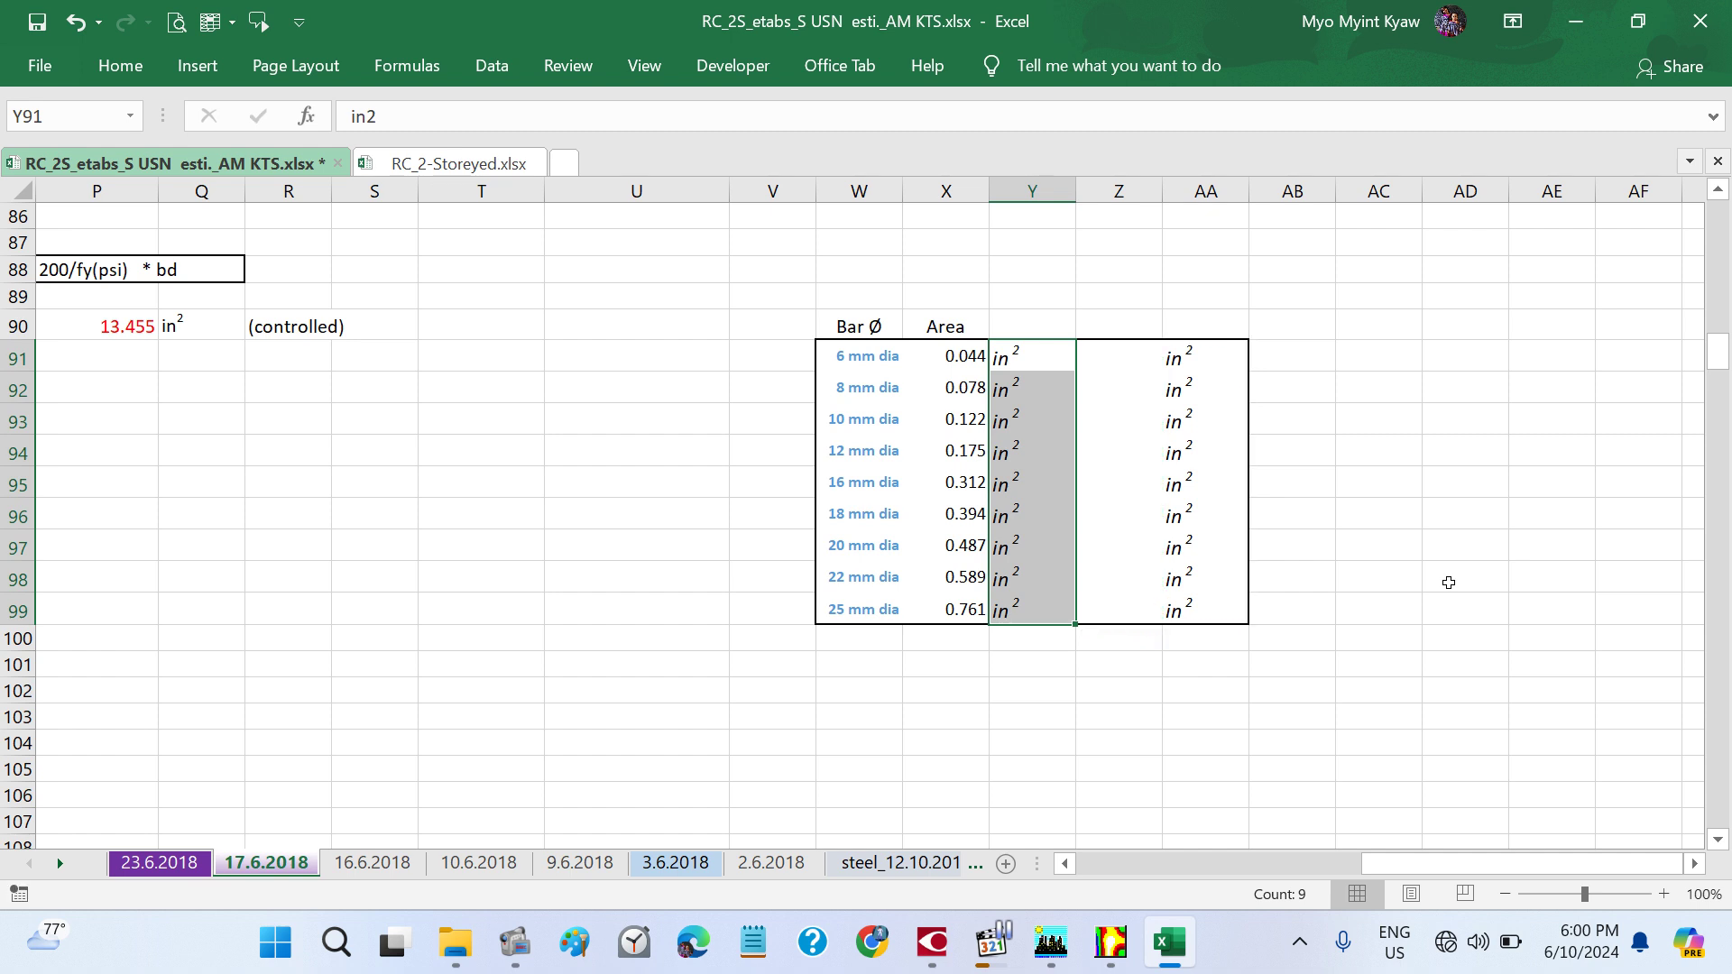
click(1449, 583)
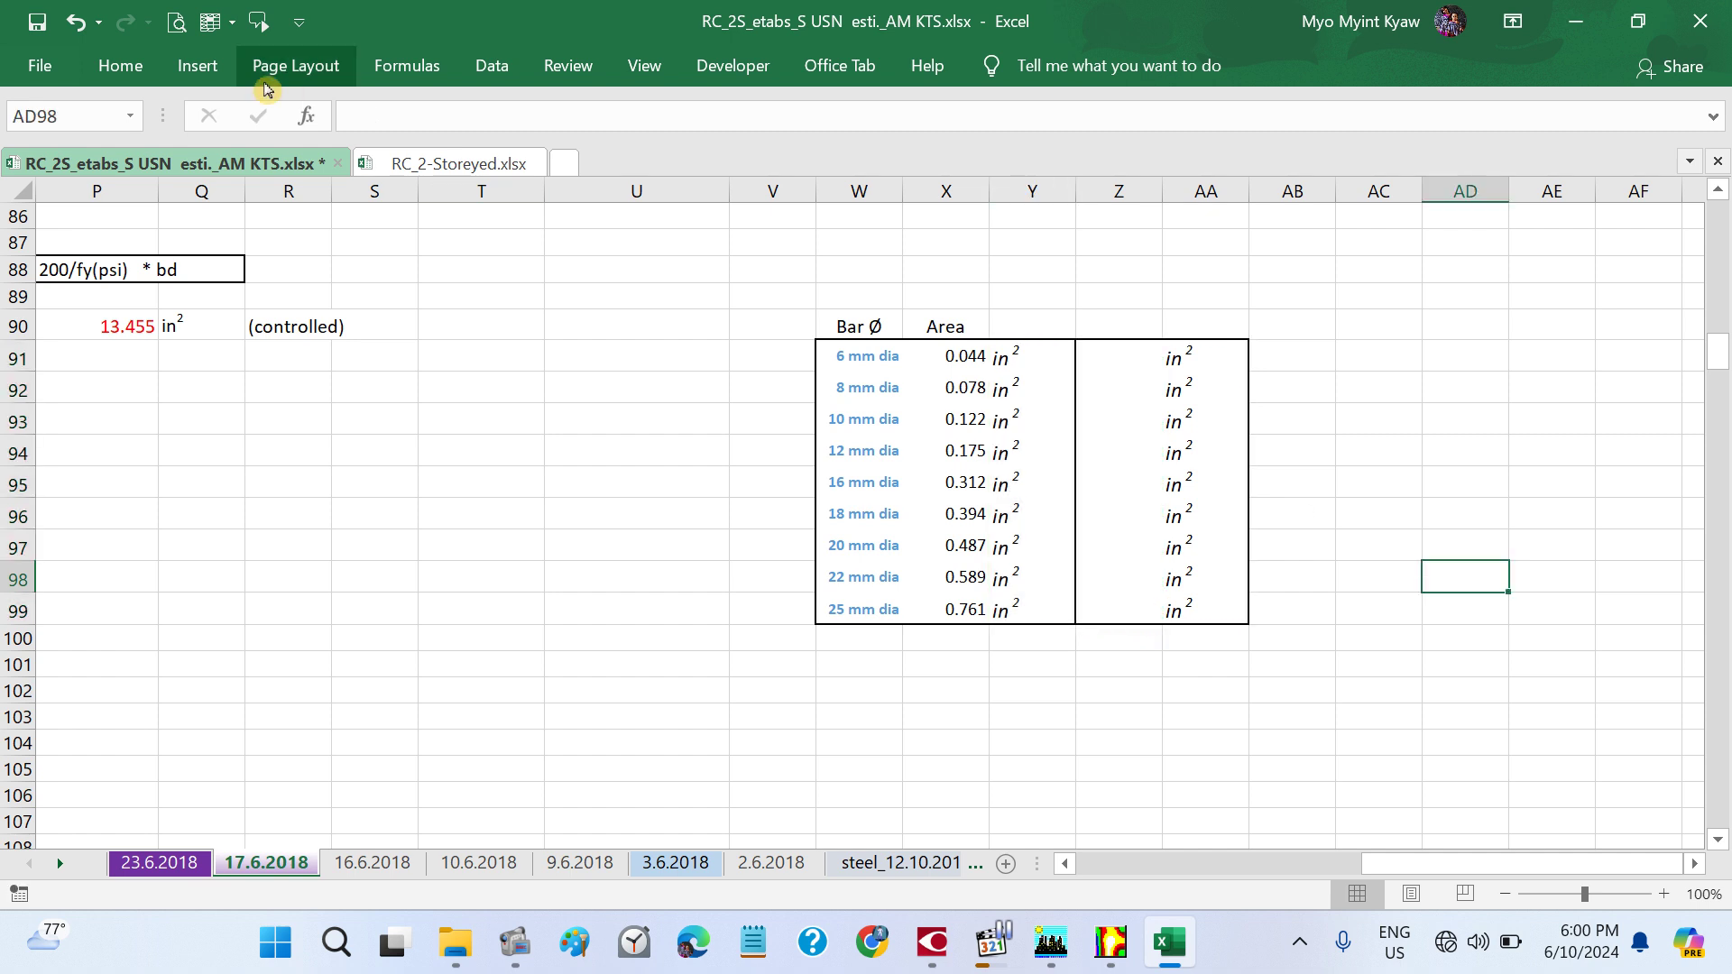
- Erase the vertical border line between columns Y and Z inside the bar table, rows 91 to 99
click(120, 65)
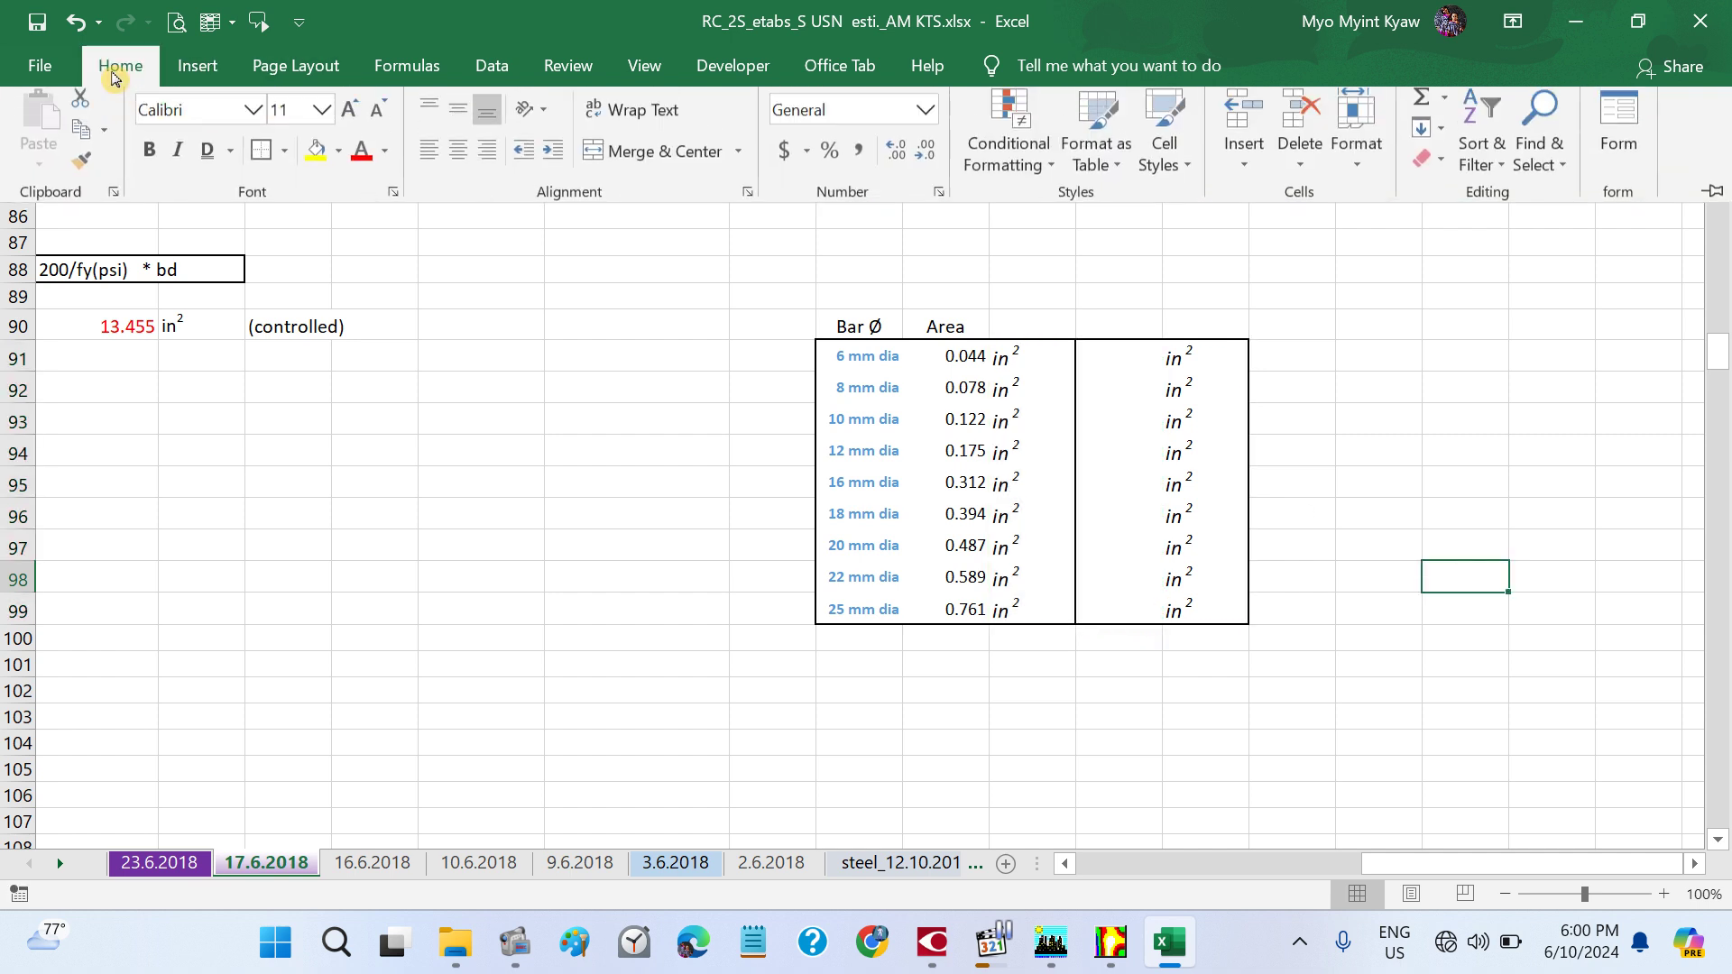
click(284, 161)
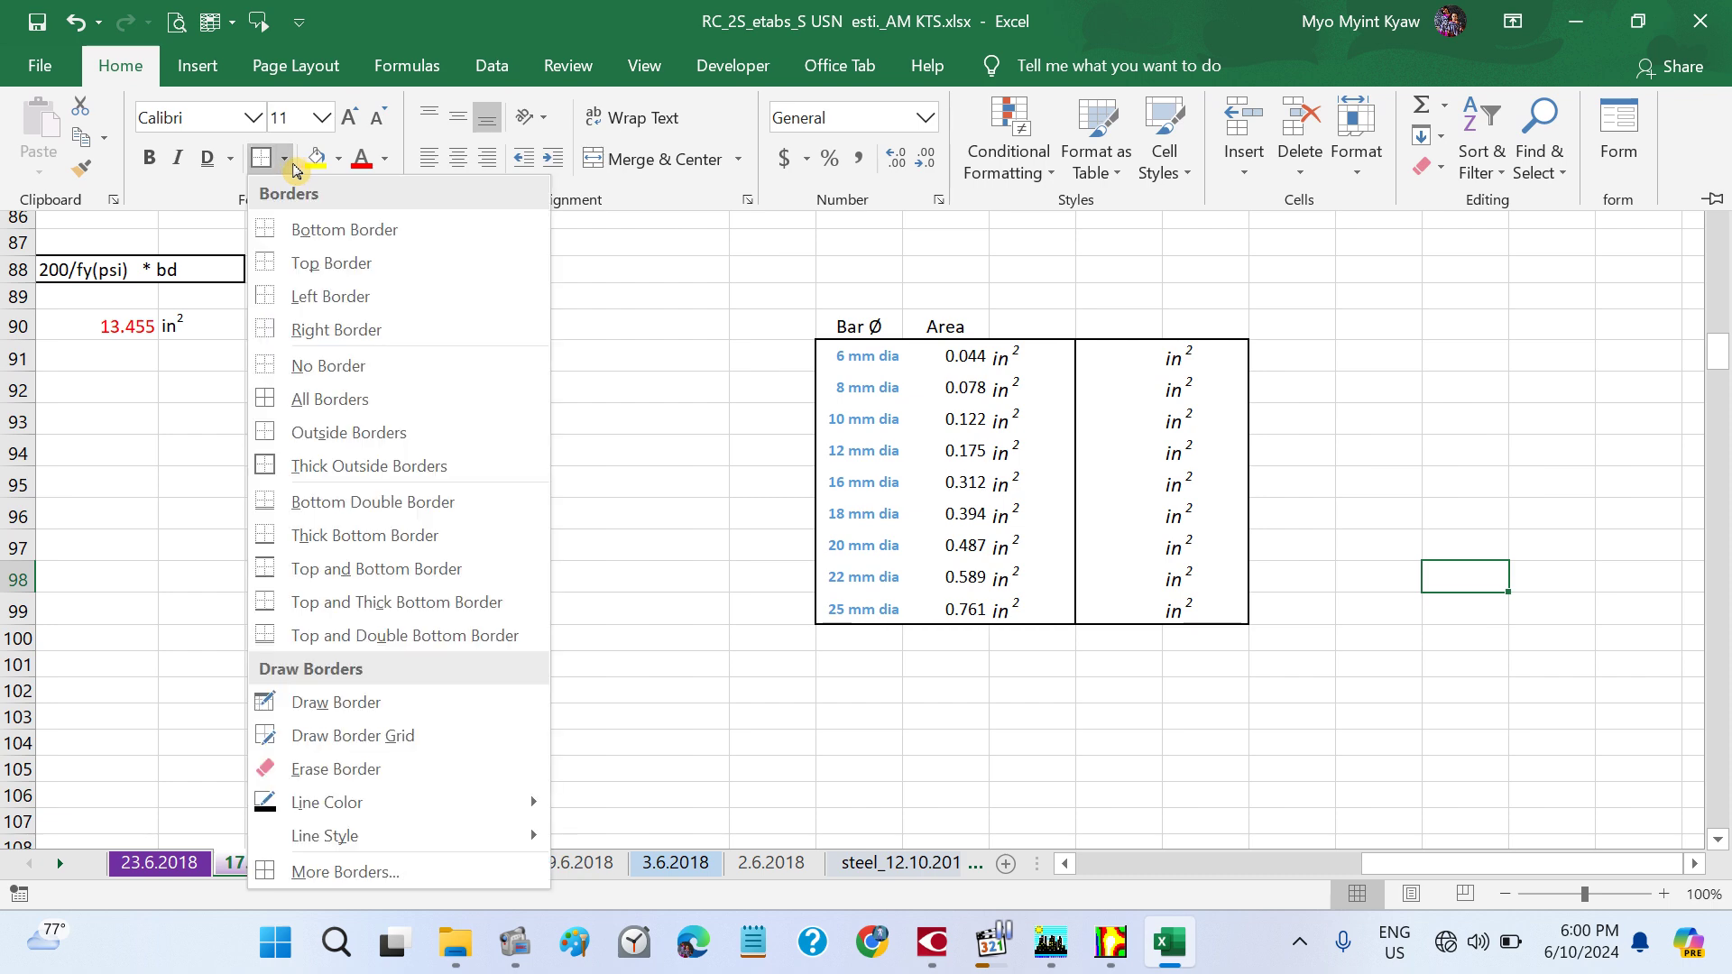
click(360, 769)
click(1080, 382)
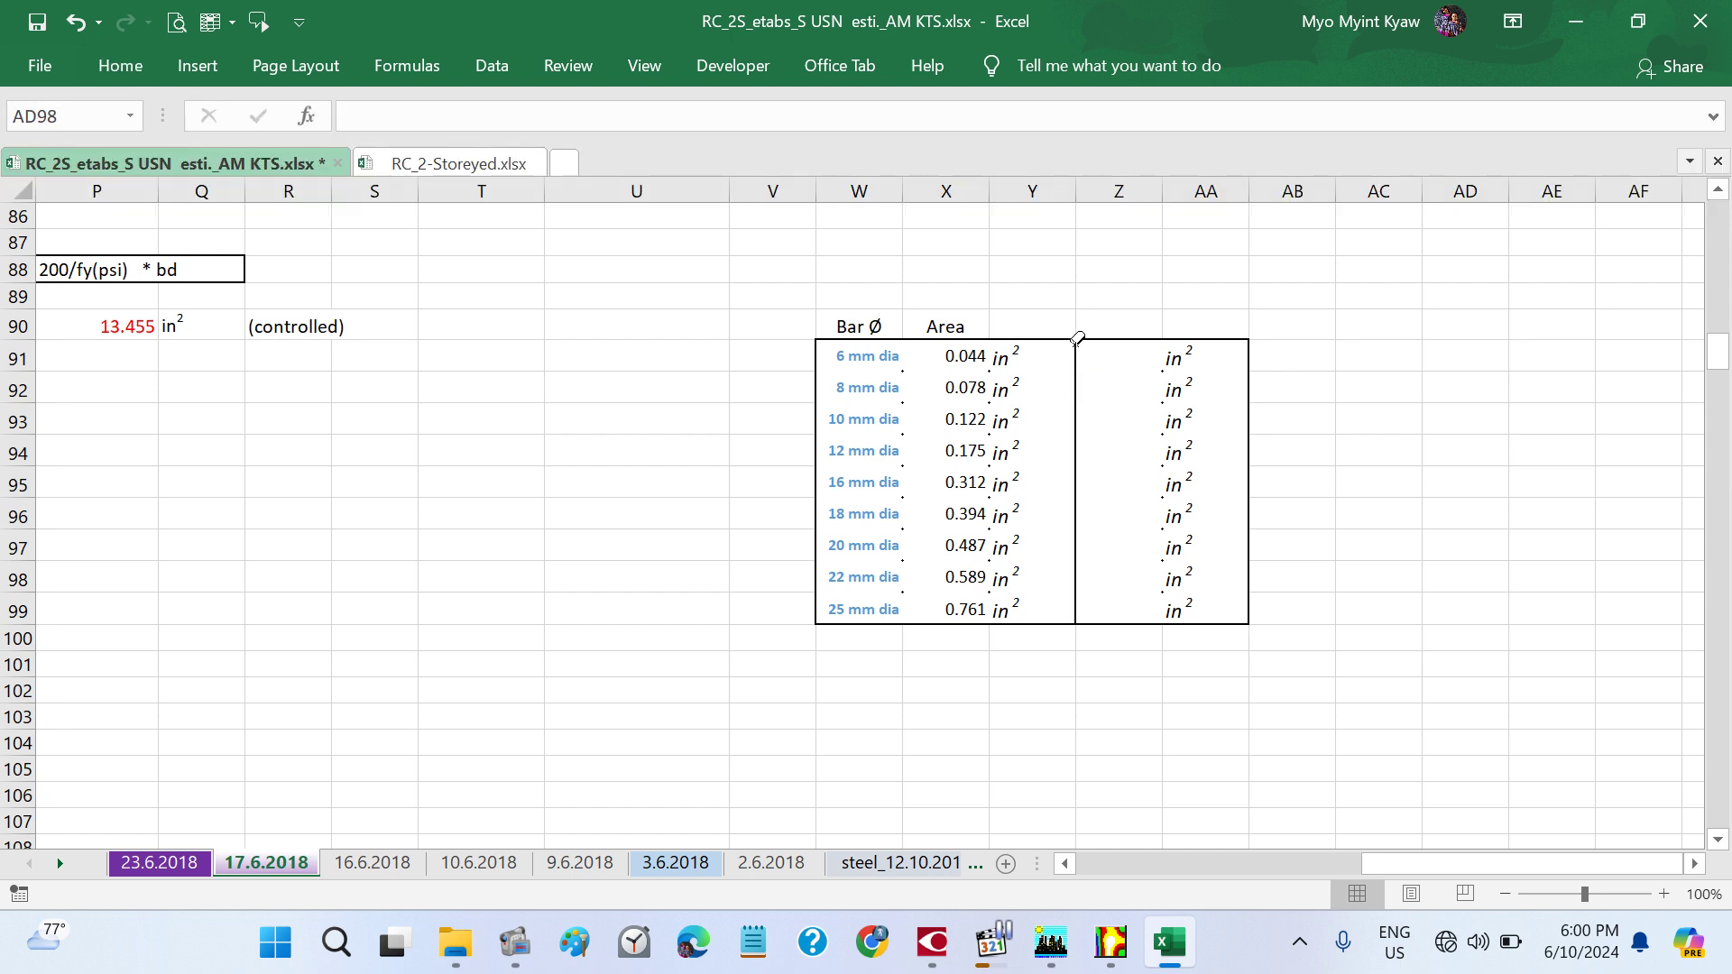
drag(1078, 347, 1083, 521)
key(Escape)
- Enter 6 in cell Z91 on the 6 mm dia row of the bar table
click(1110, 364)
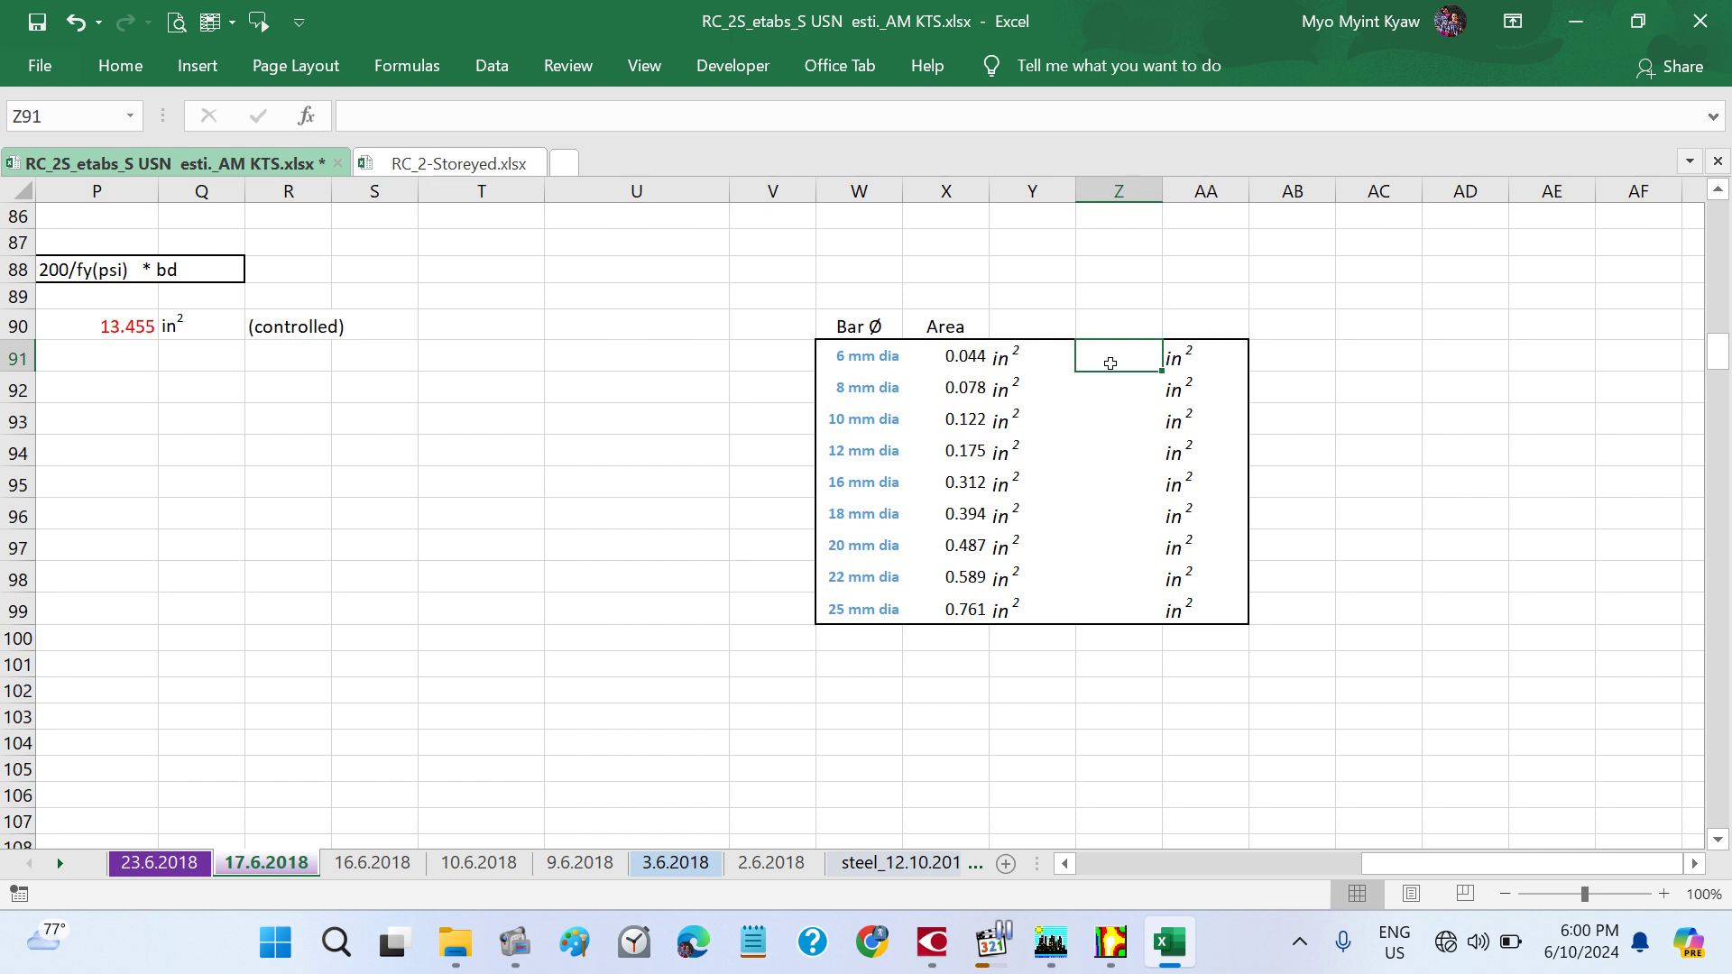
text(6)
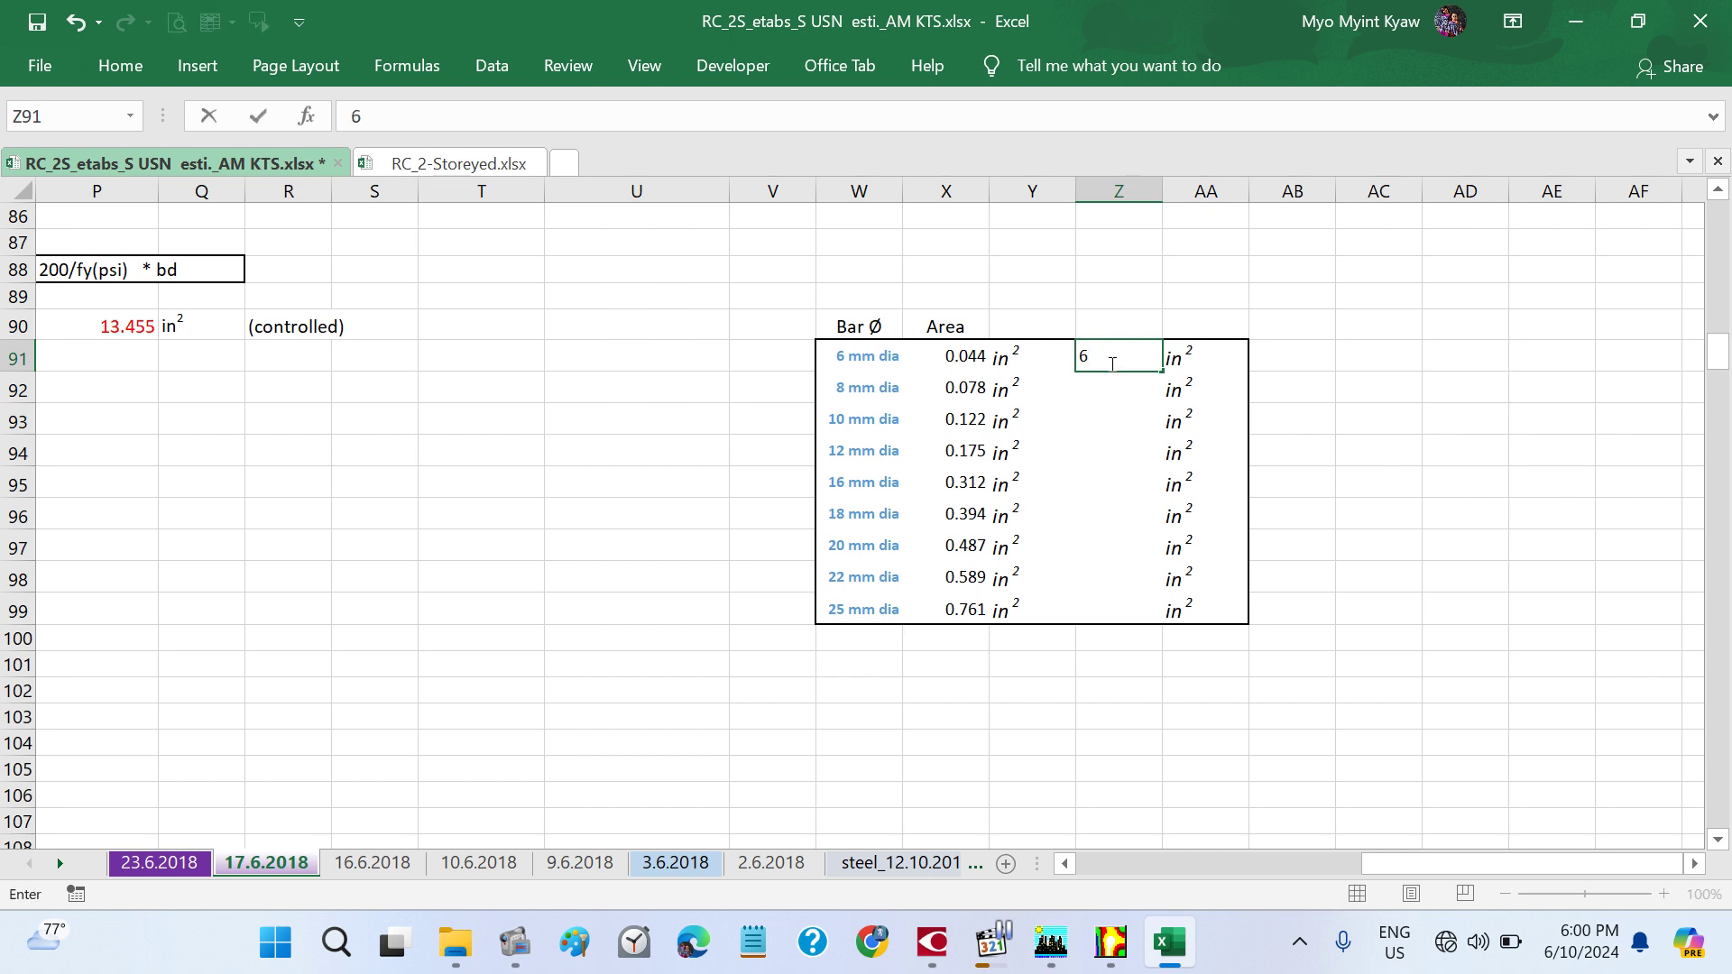
key(Return)
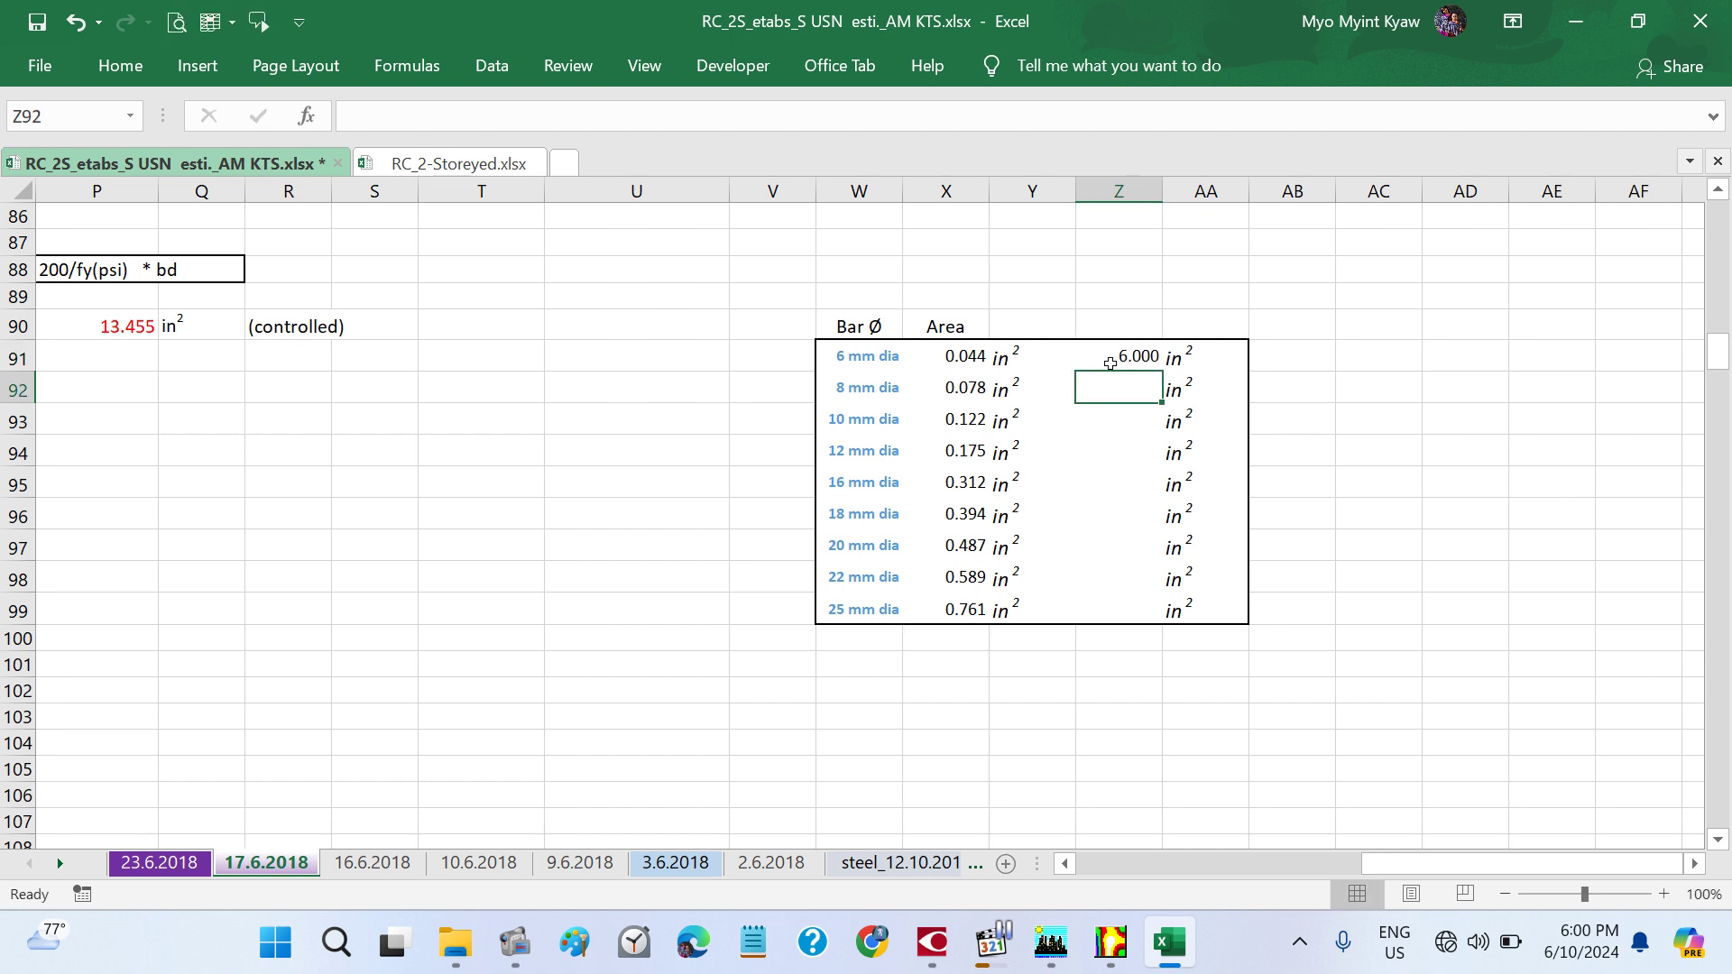
- Enter 8, 10, 12, 16, 18, 20, 22 and 25 in cells Z92 to Z99, matching the bar diameters in each row
text(8)
key(Return)
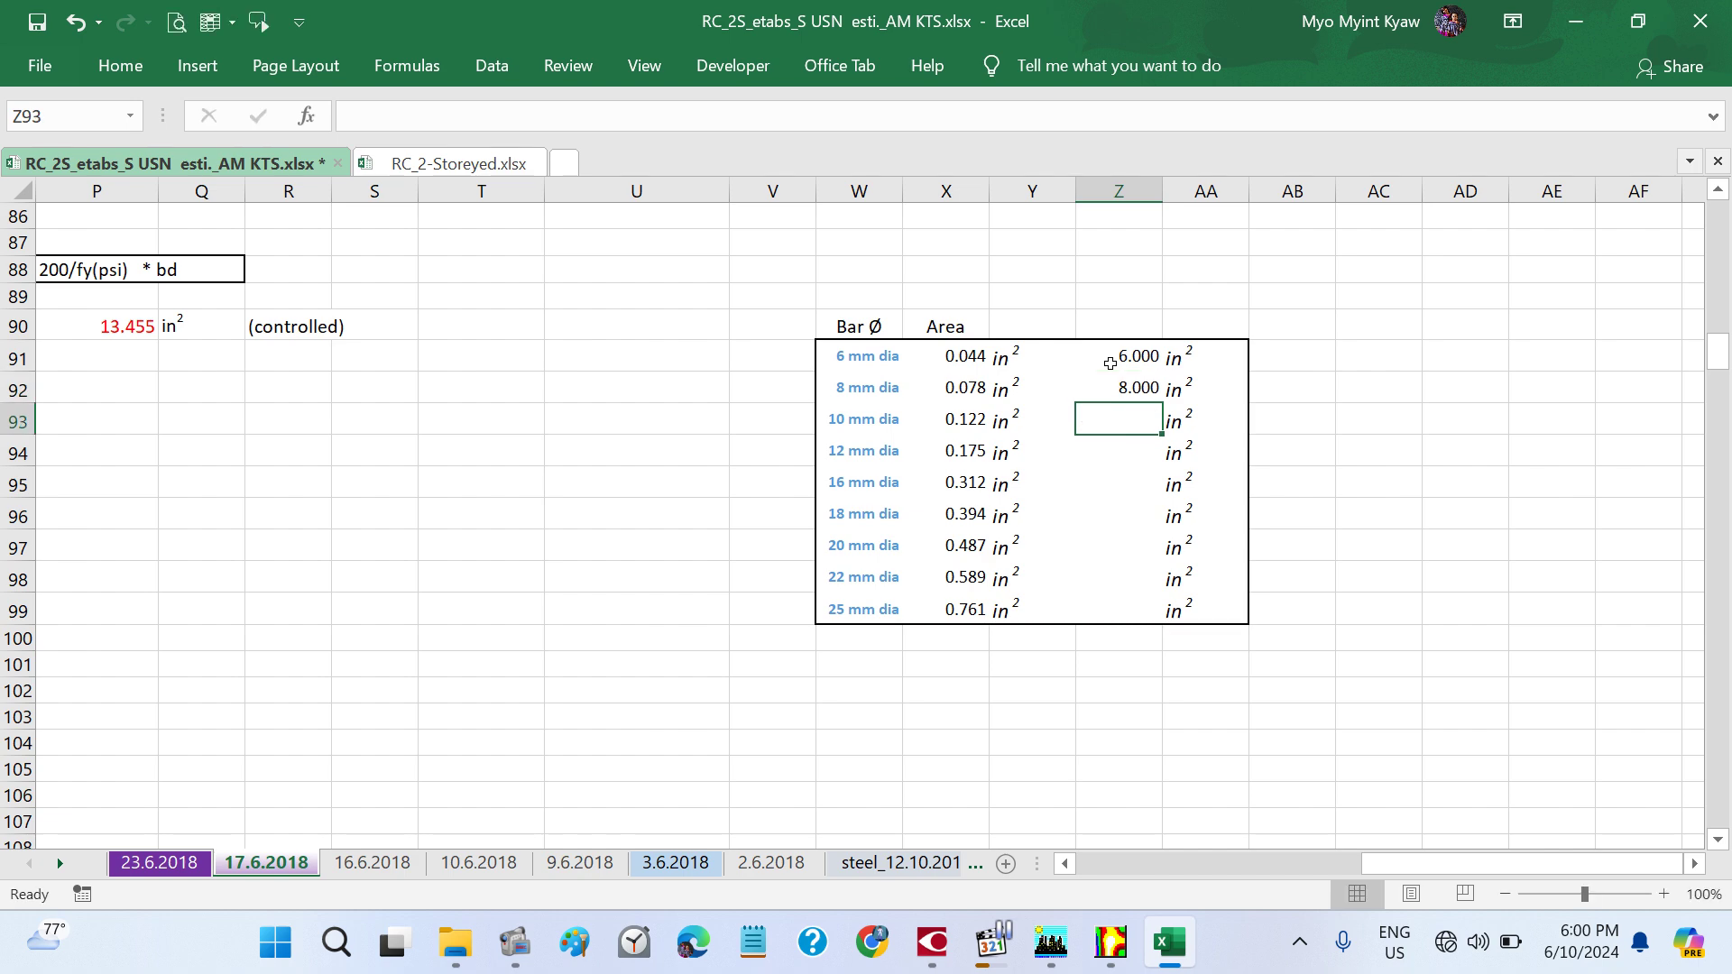
text(10)
key(Return)
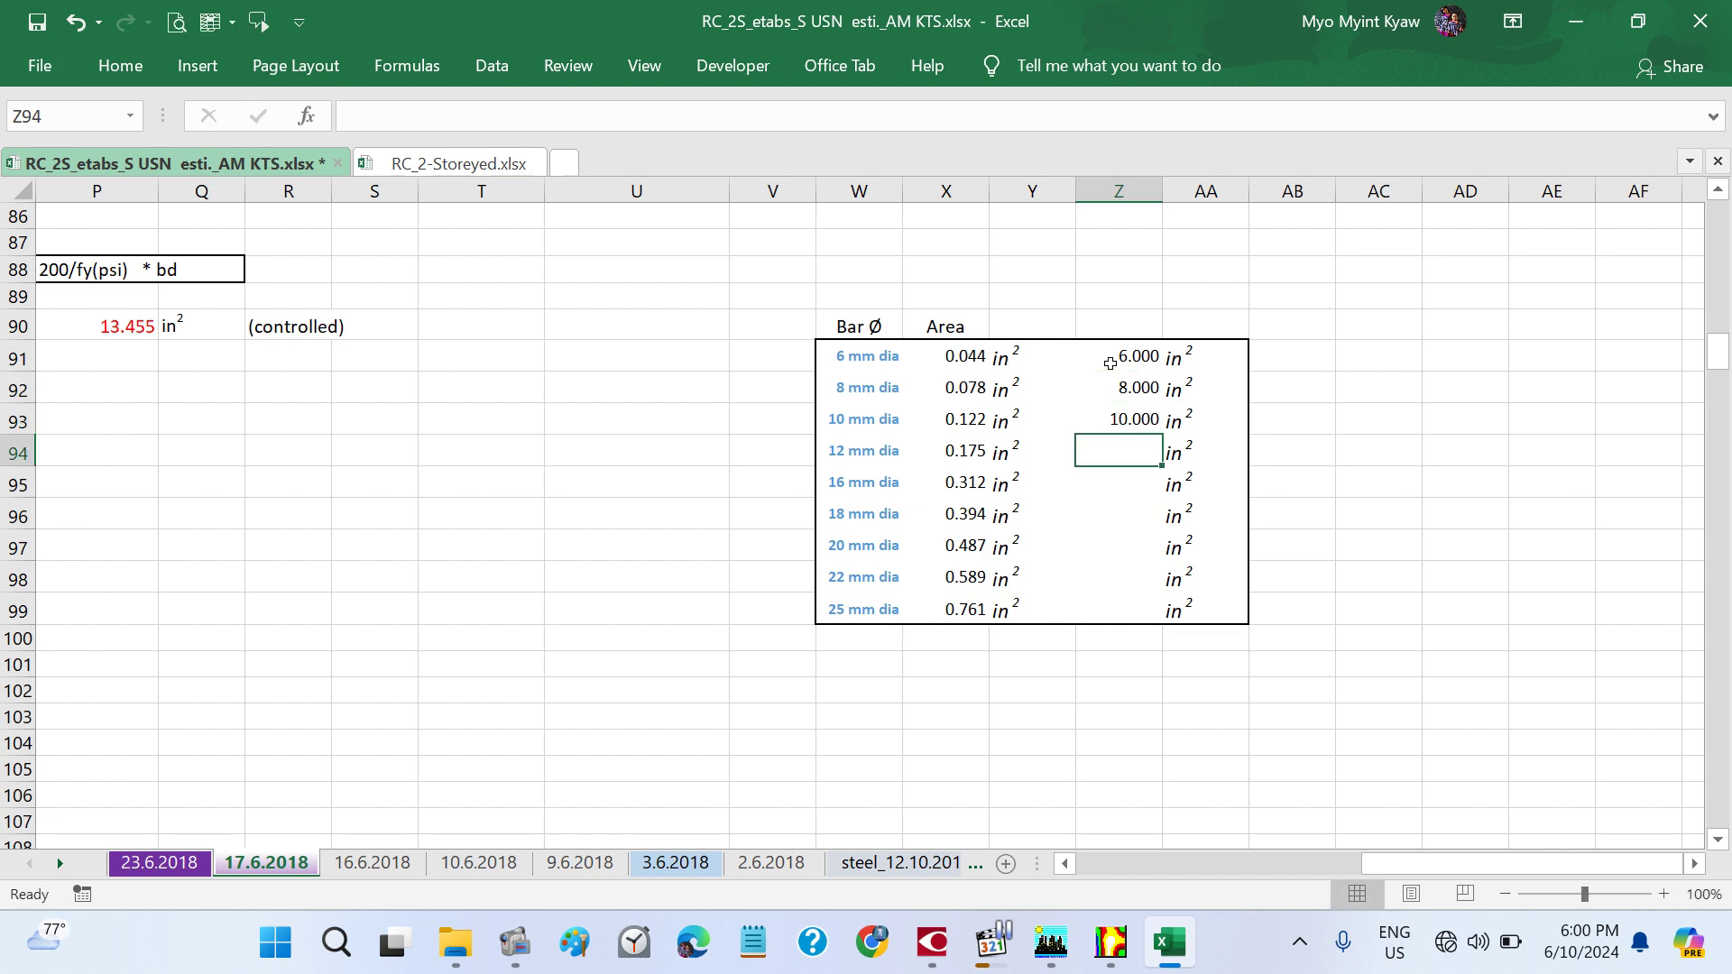
text(12)
key(Return)
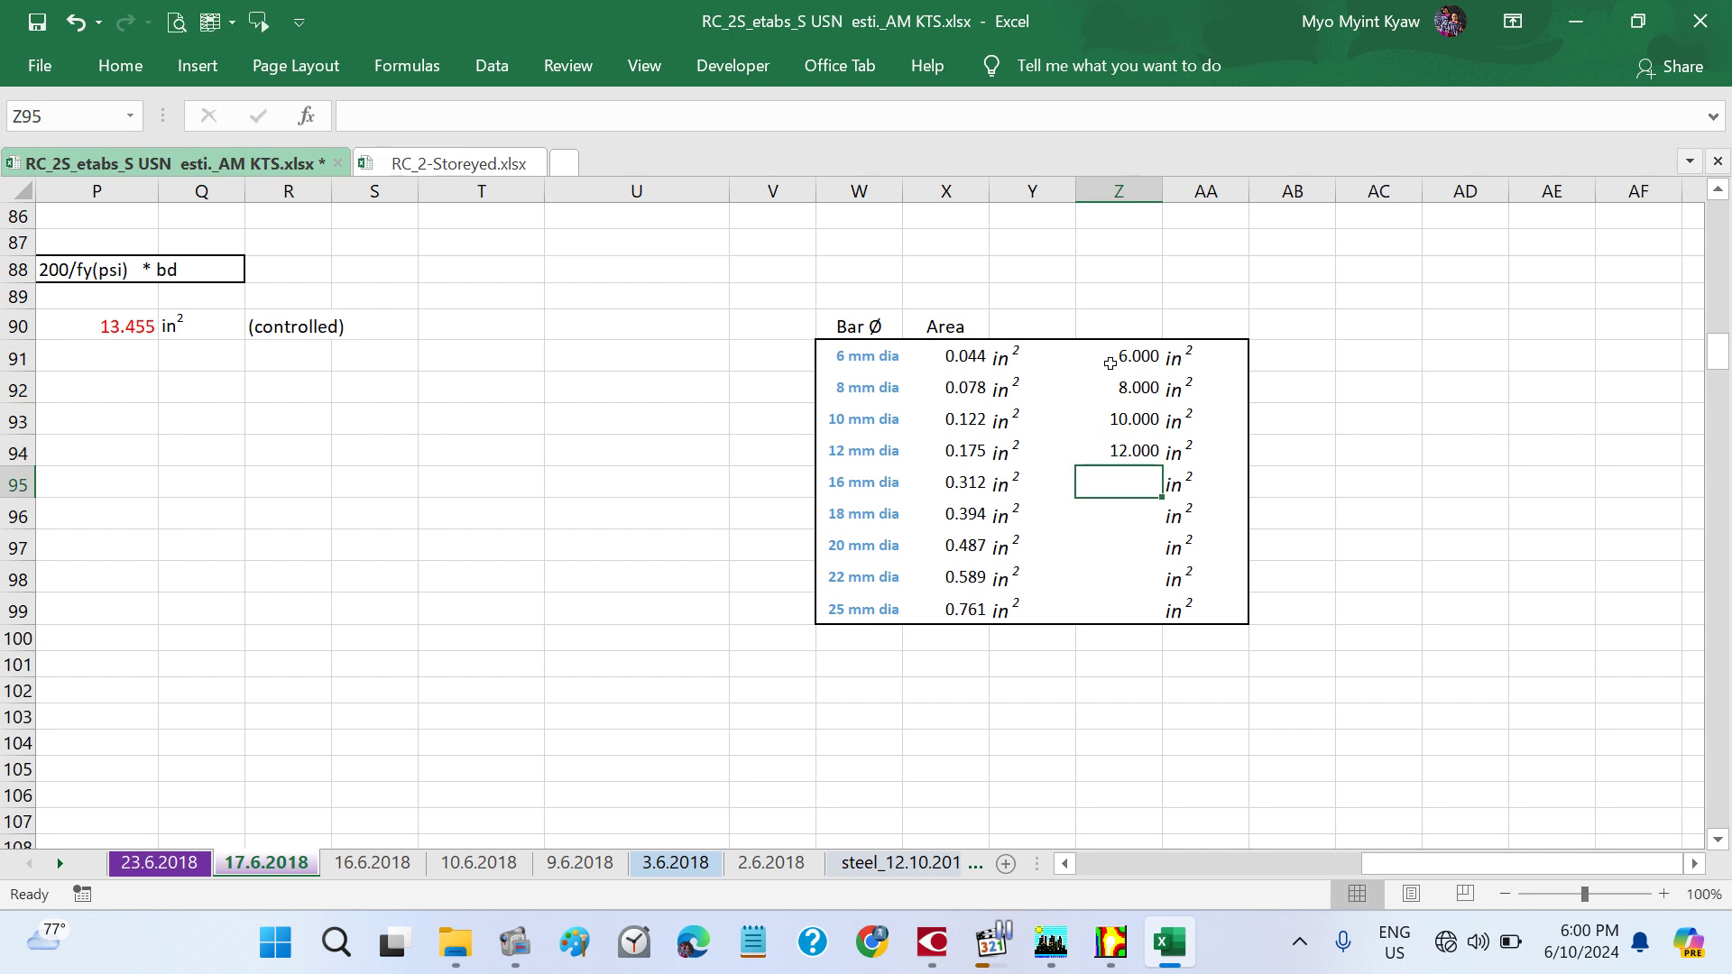
text(14)
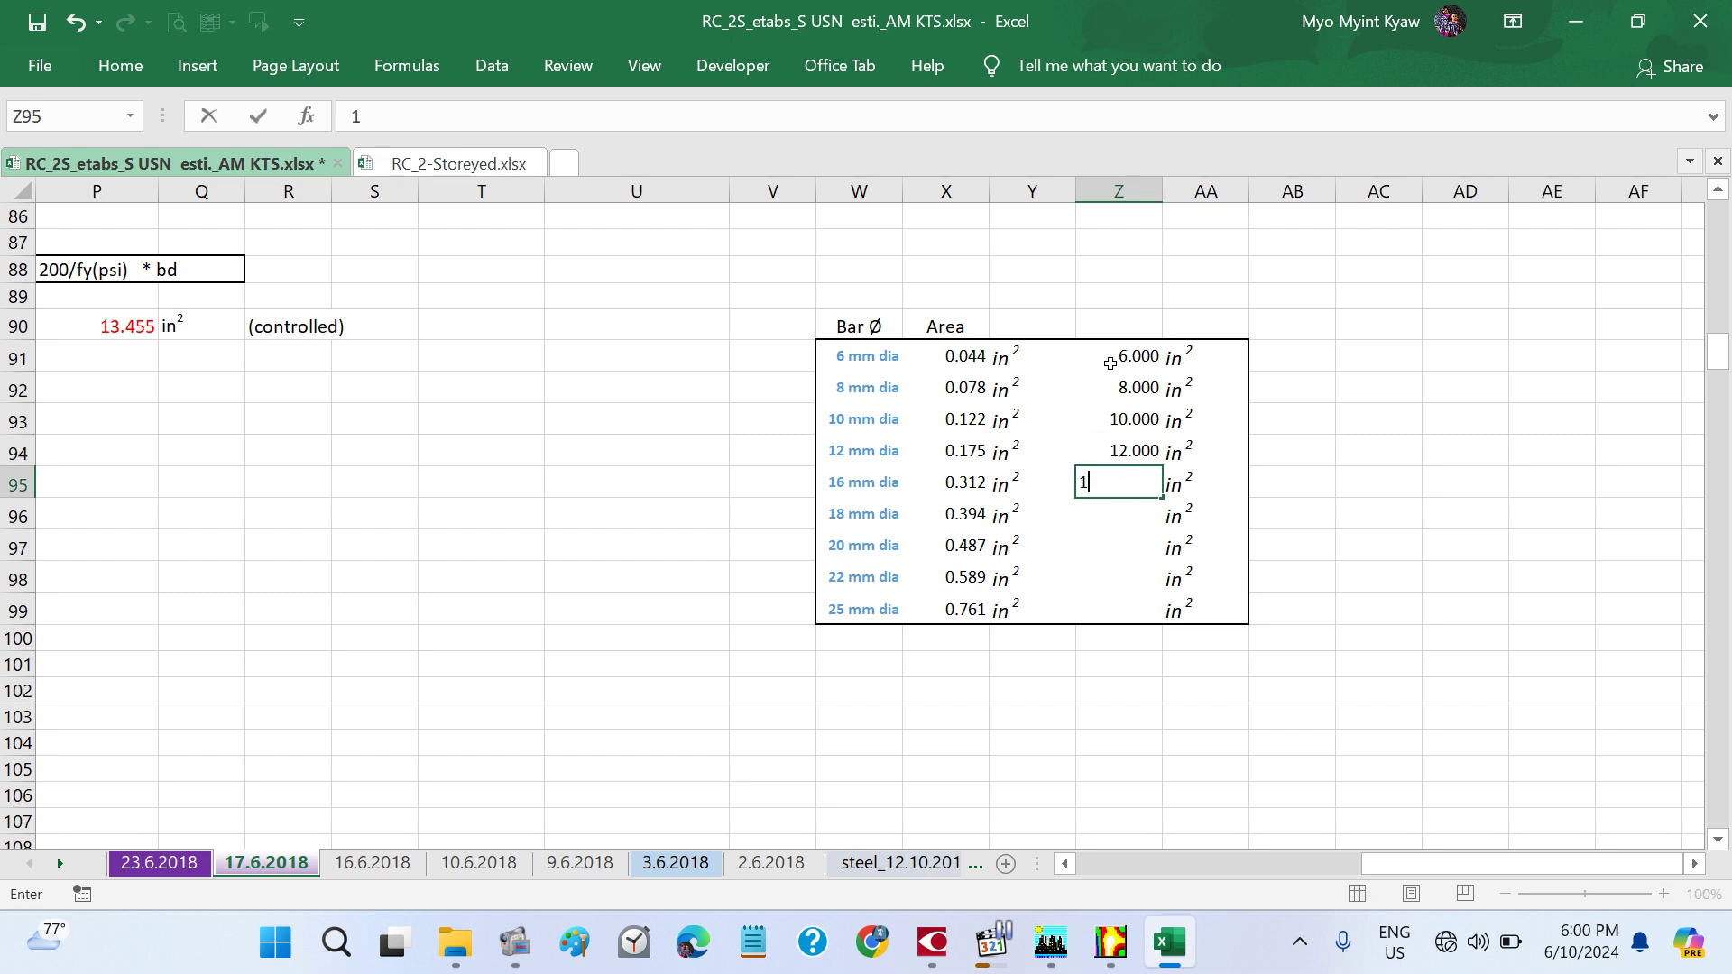
key(Return)
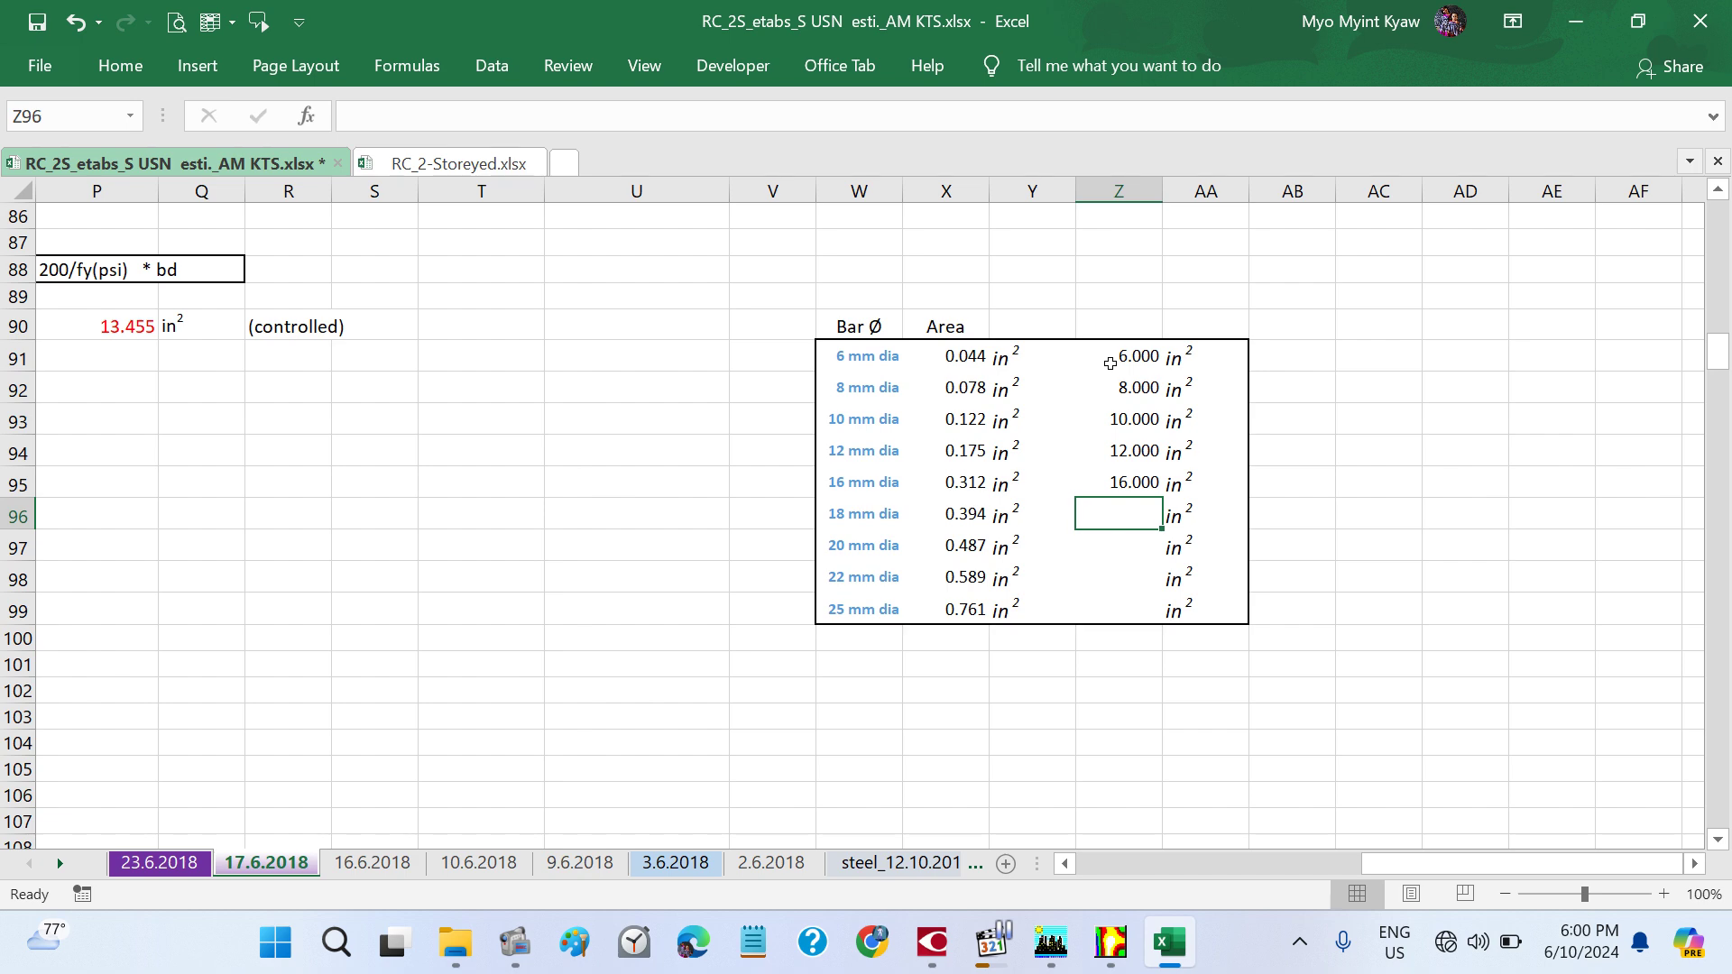
text(18)
key(Return)
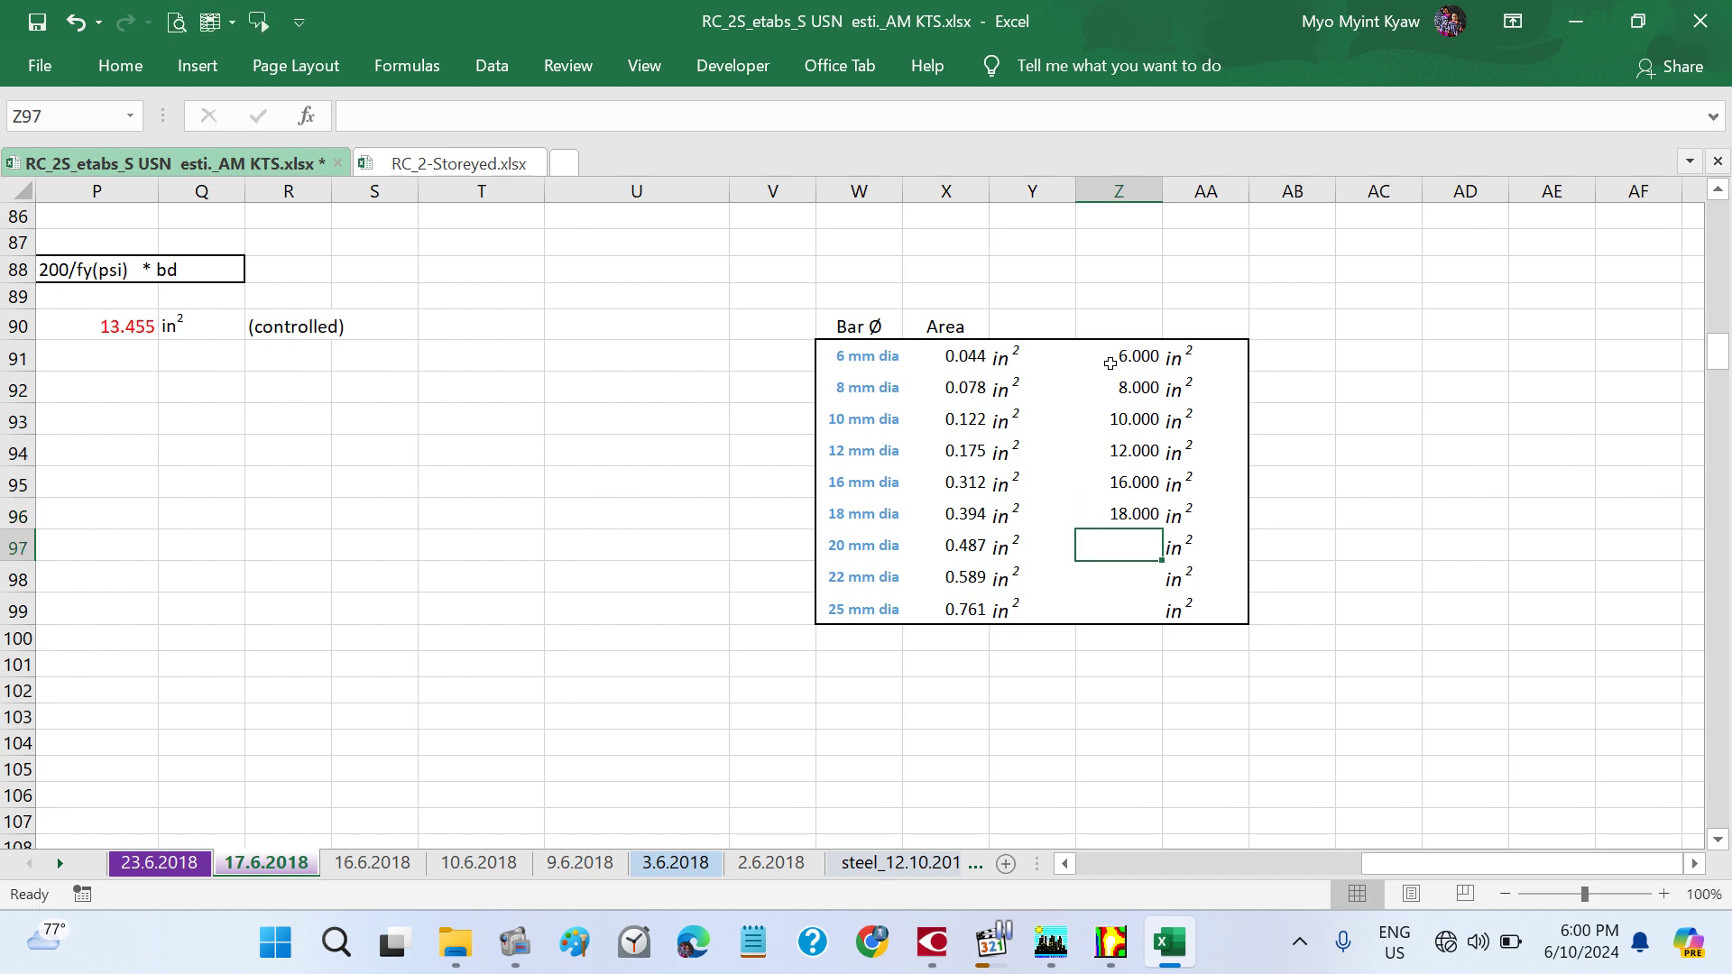
text(20)
key(Return)
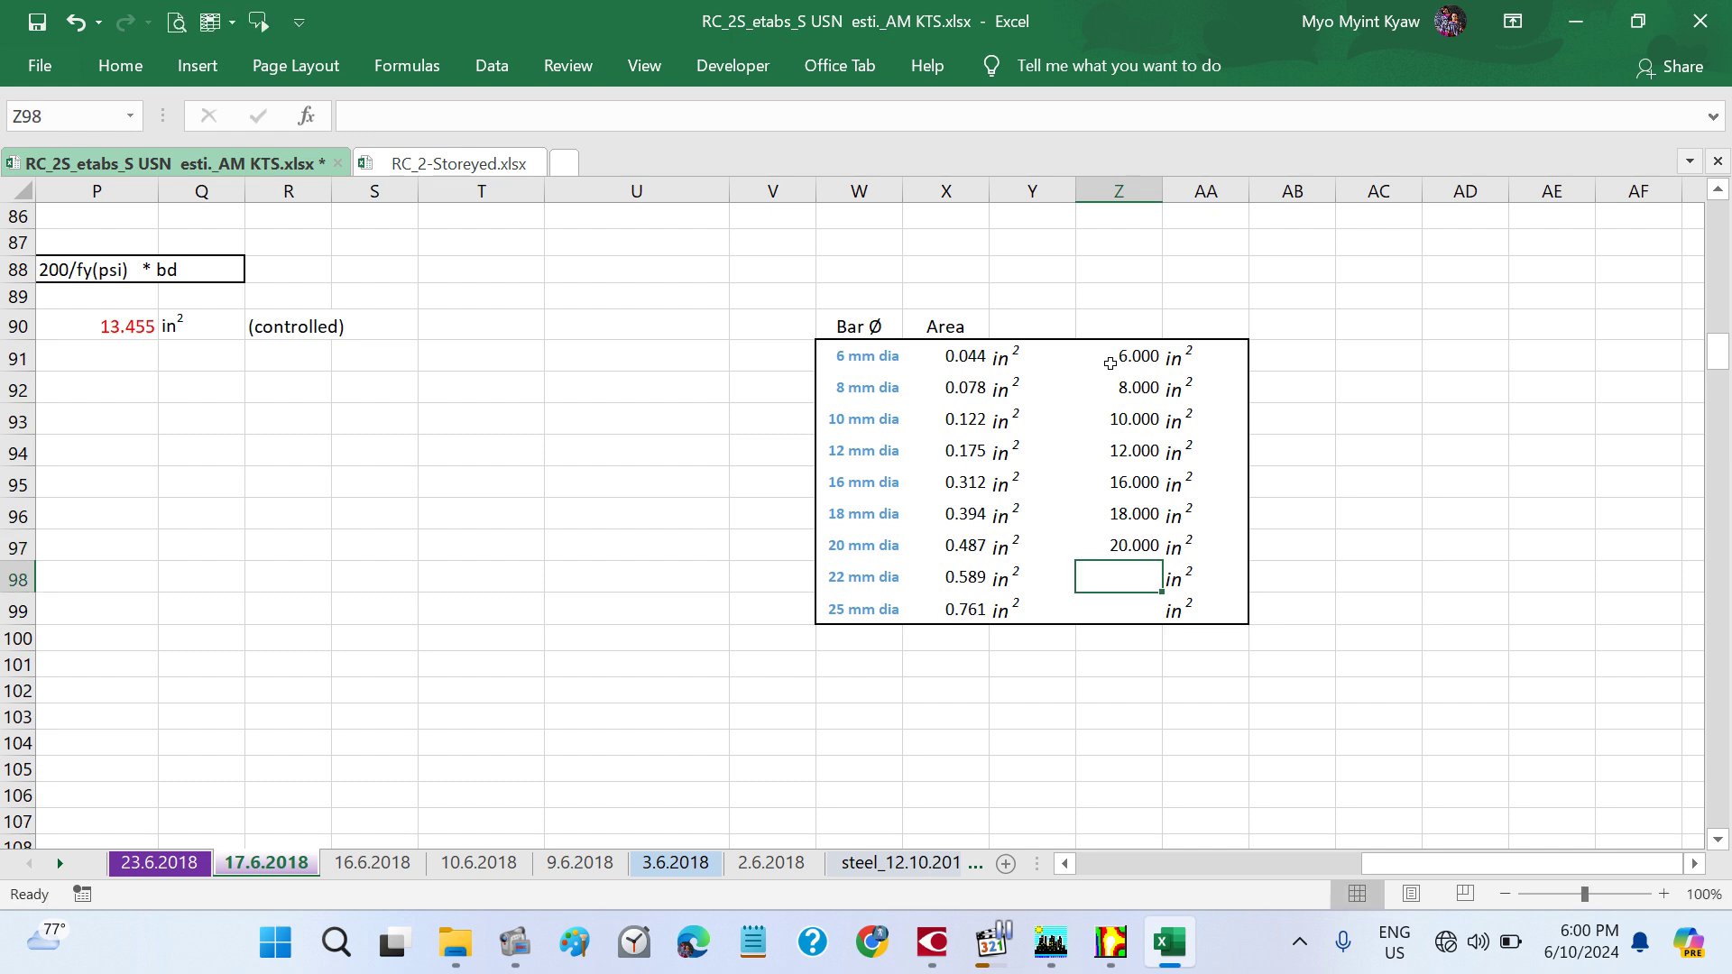
text(22)
key(Return)
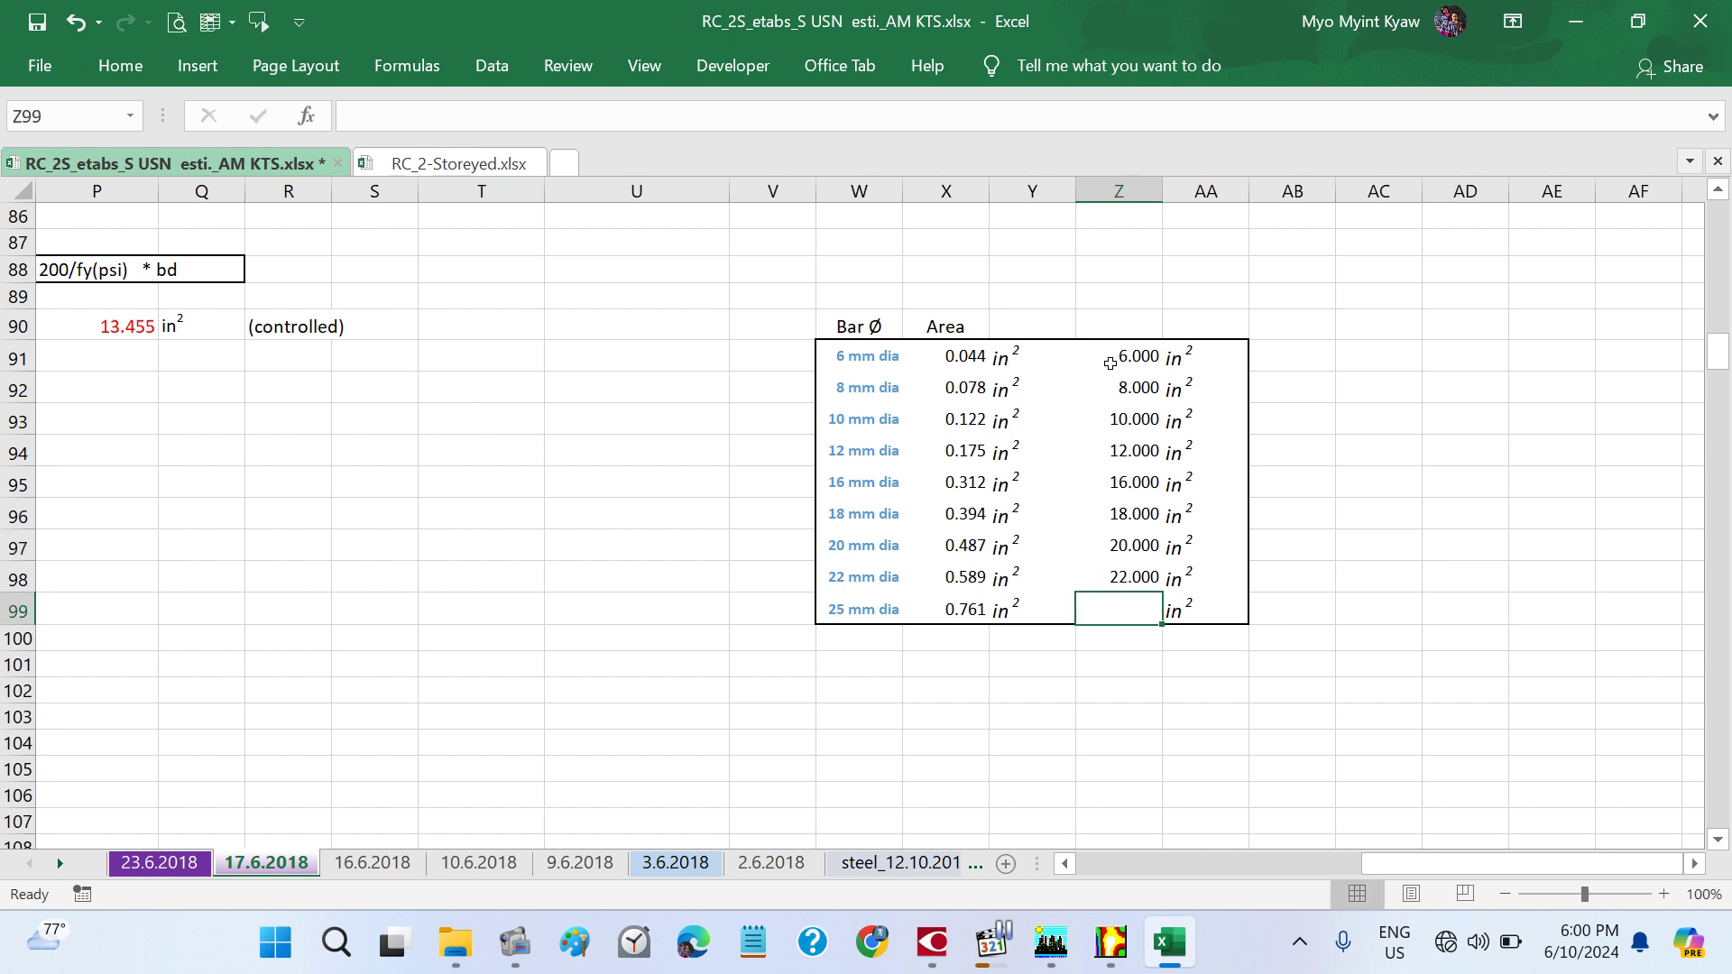
text(25)
key(Return)
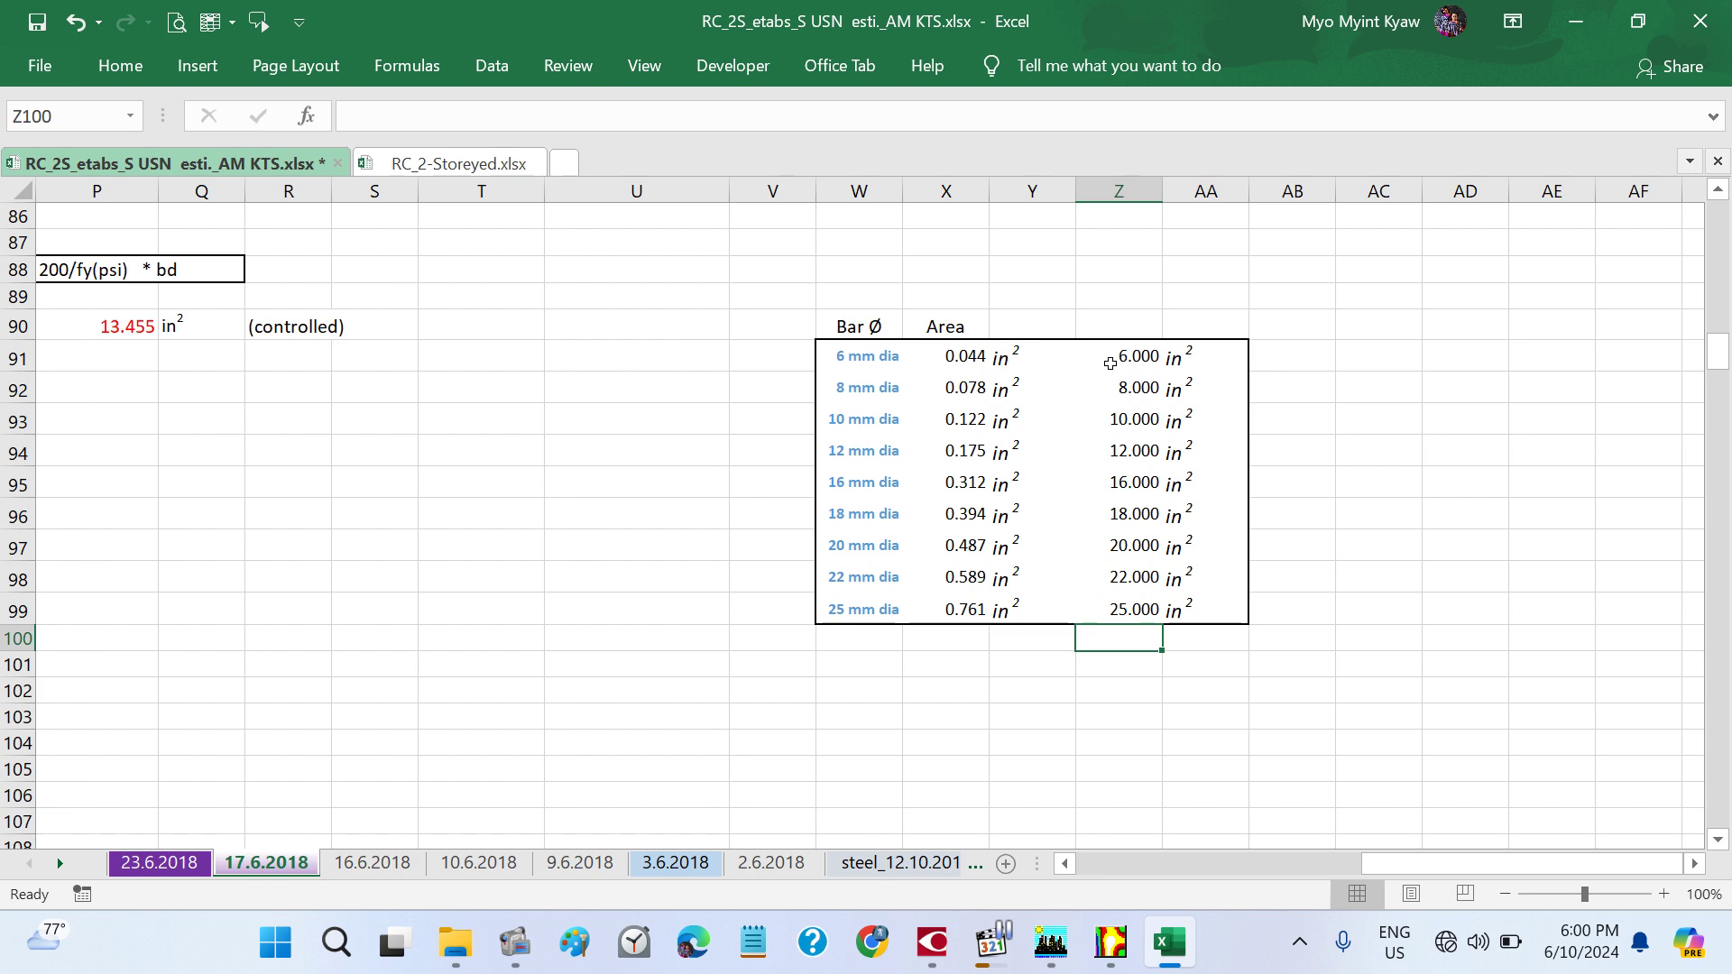
click(1117, 191)
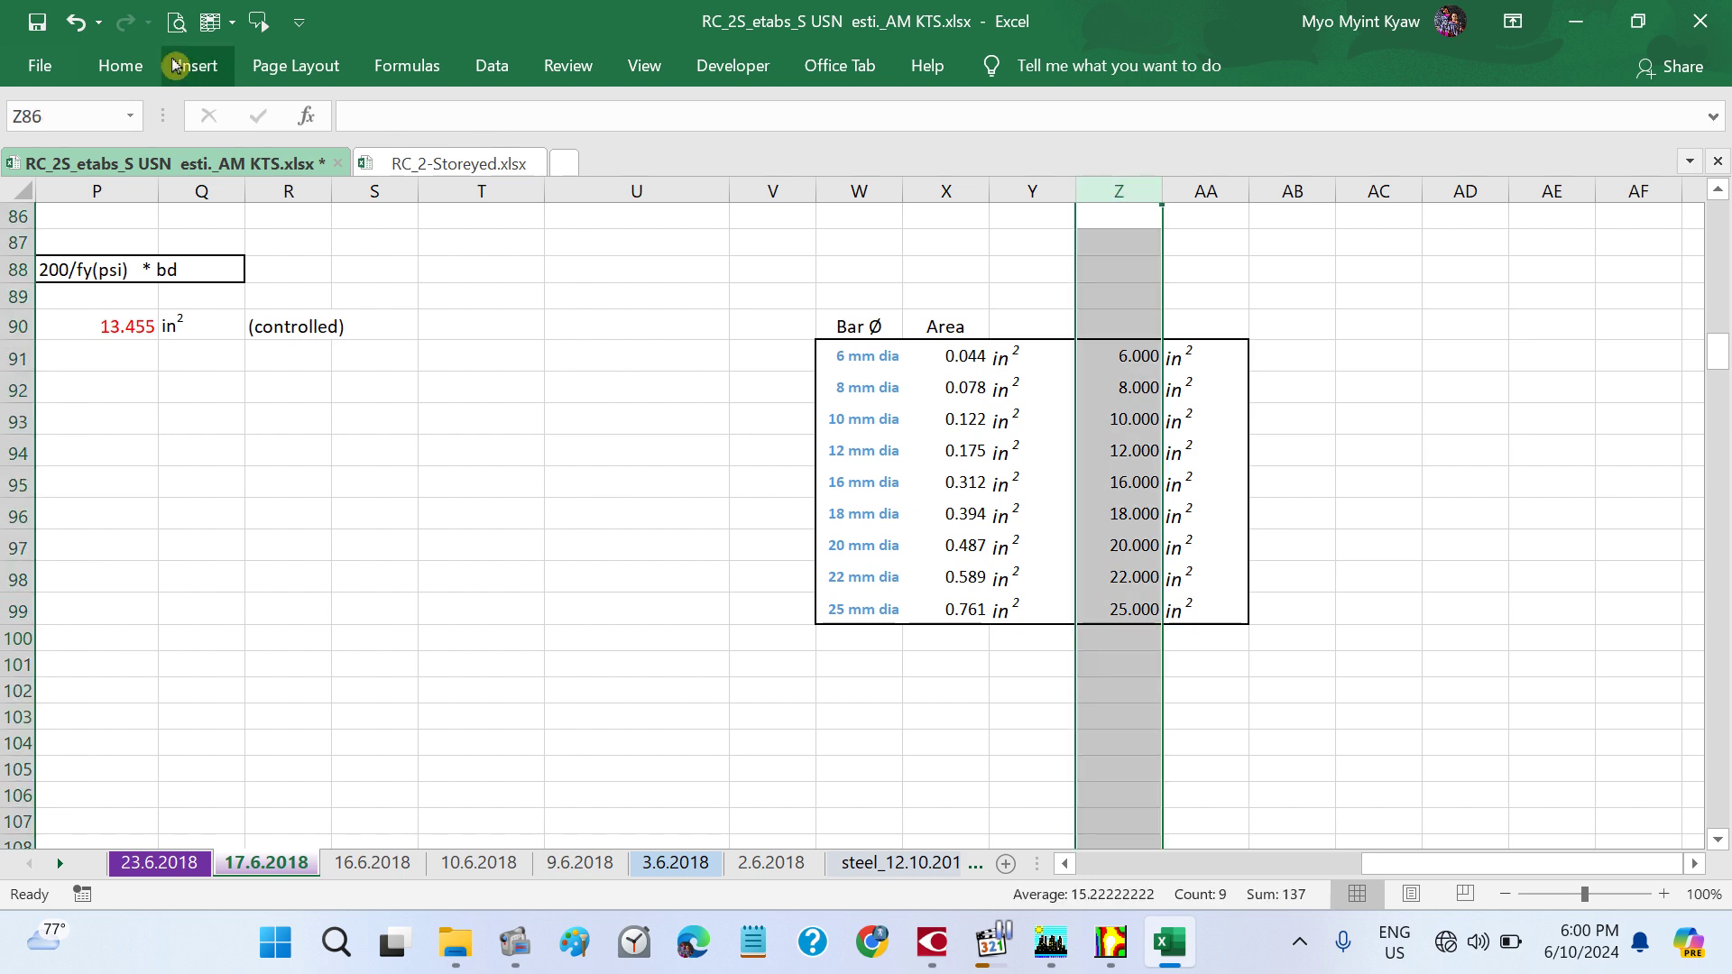
click(120, 66)
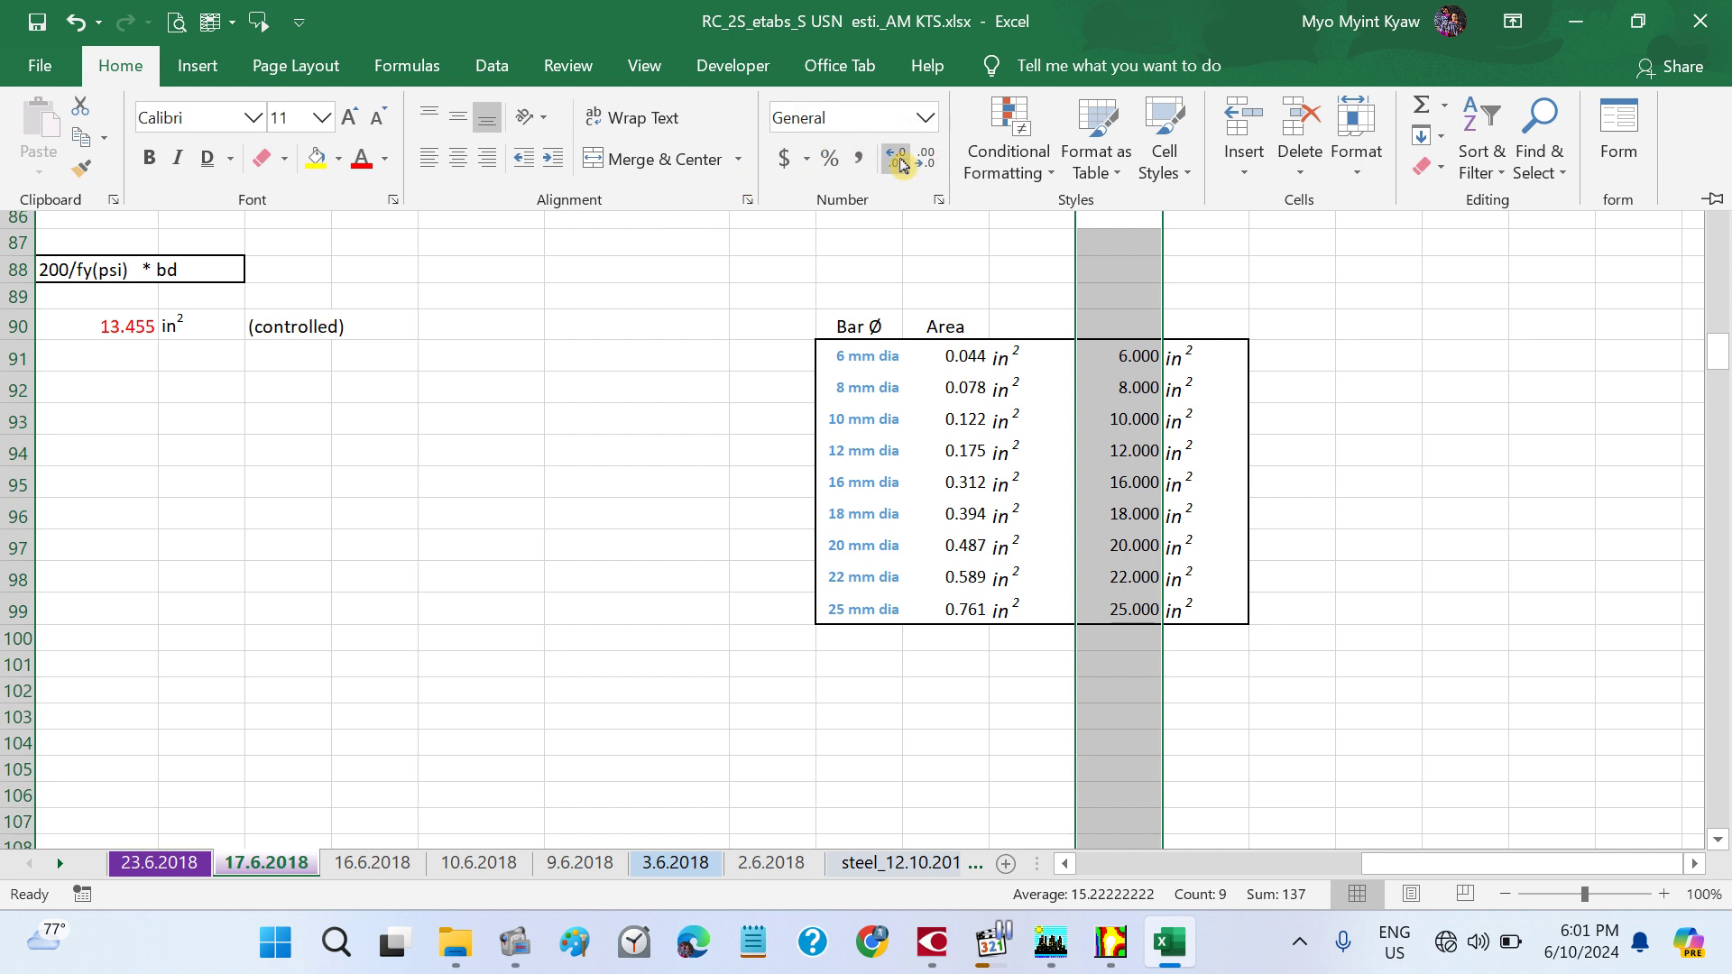
click(1377, 407)
click(1115, 362)
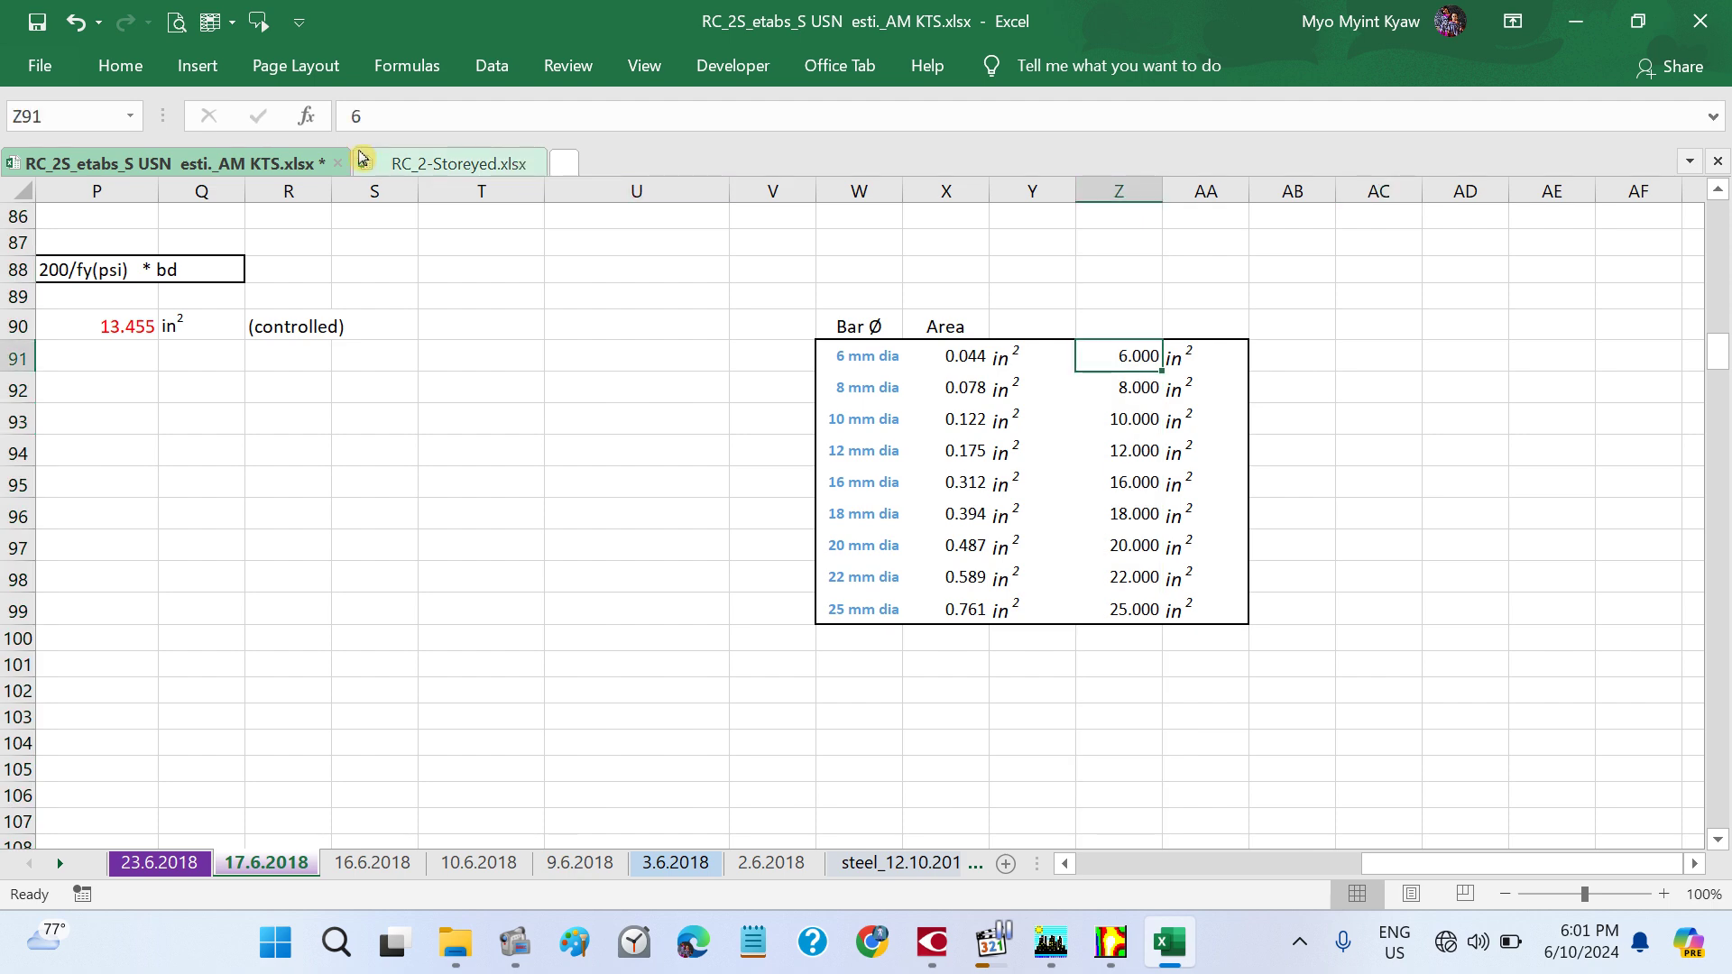
key(Right)
key(Down)
key(Down)
- Format the diameter values in Z91:Z99 to display no decimal places
drag(1109, 355, 1141, 606)
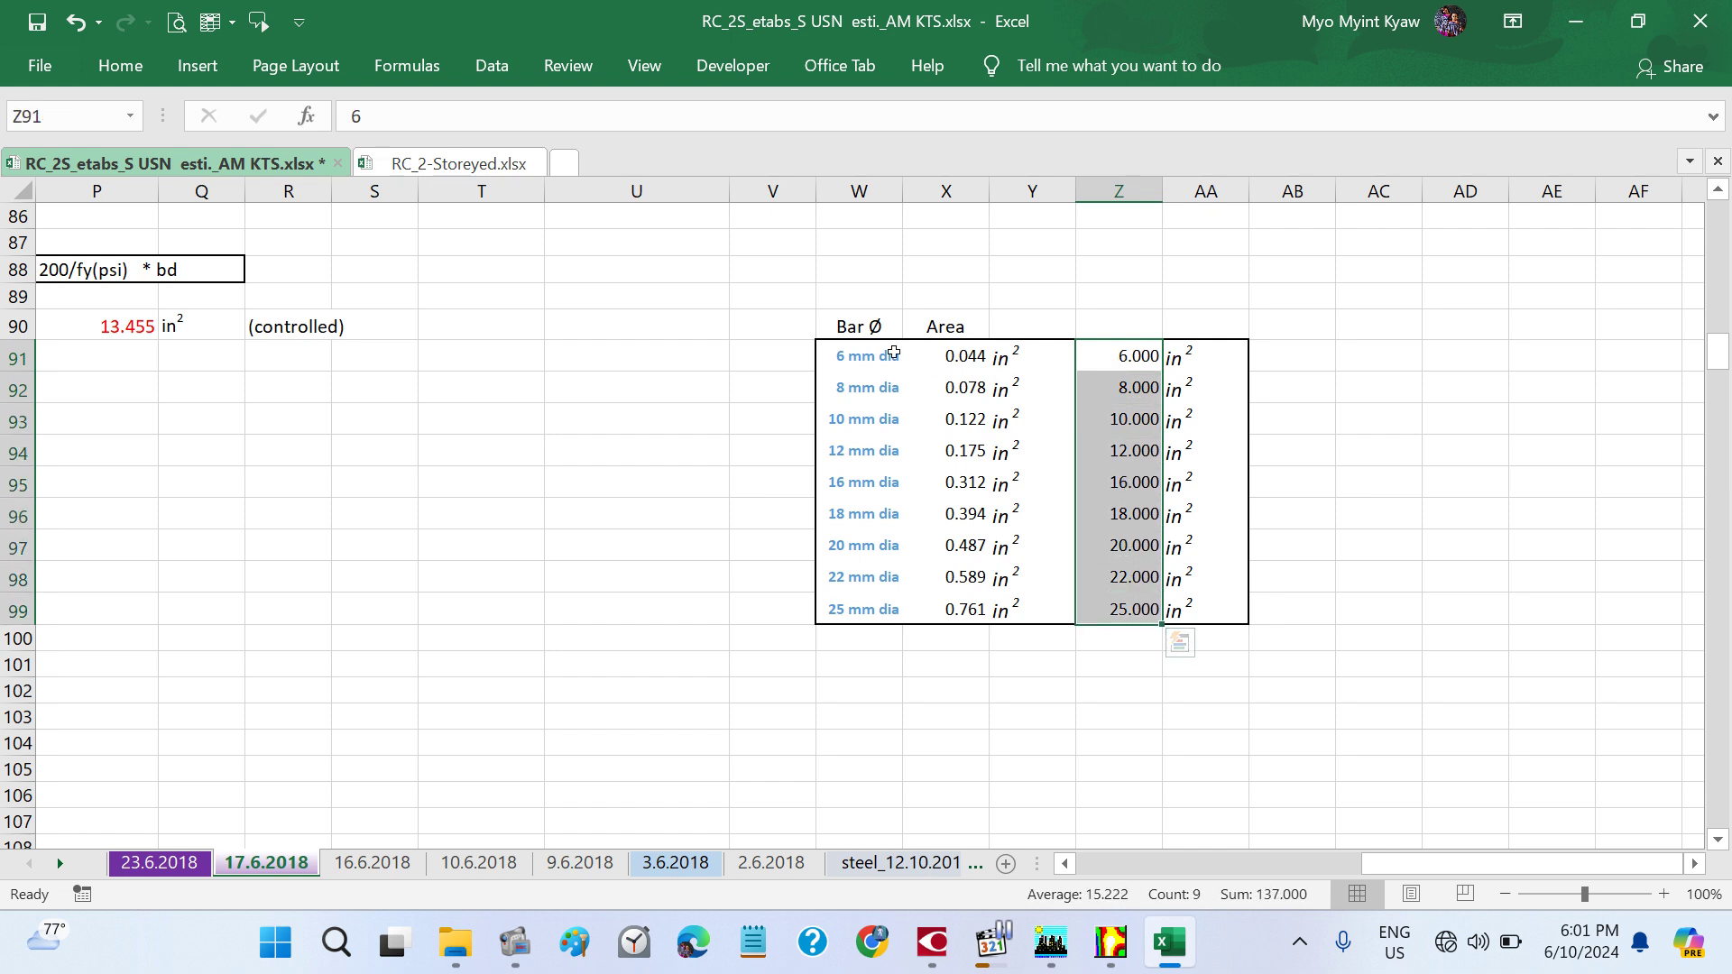
click(134, 81)
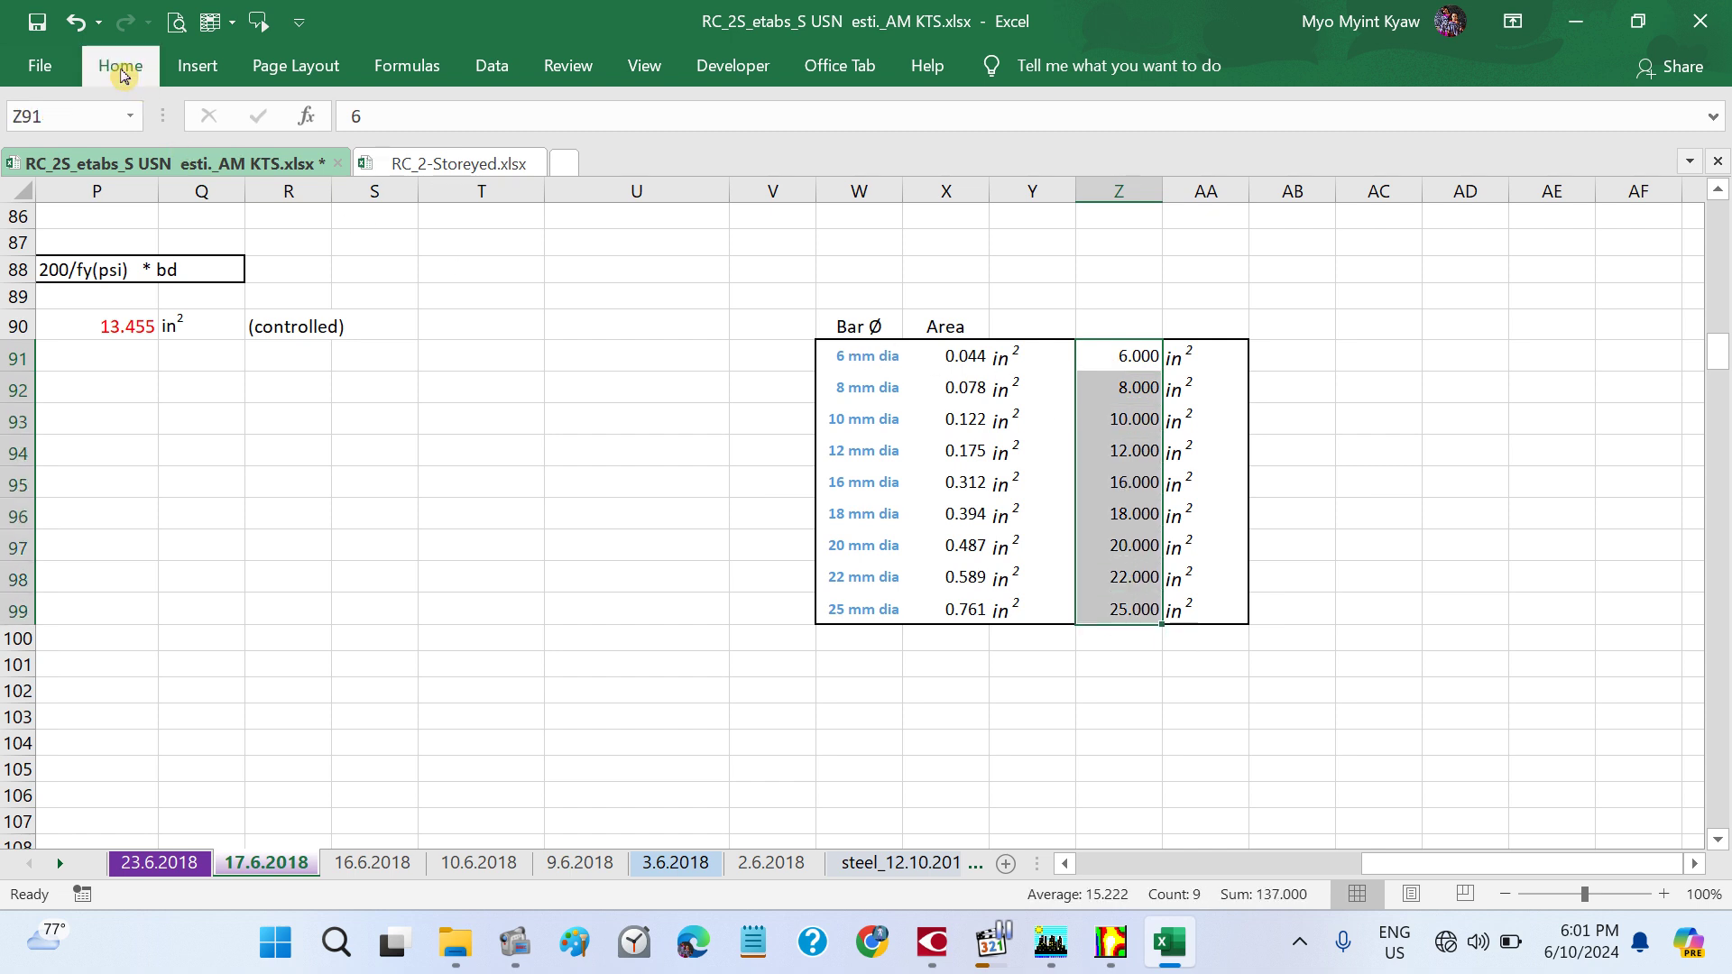
click(917, 170)
click(917, 170)
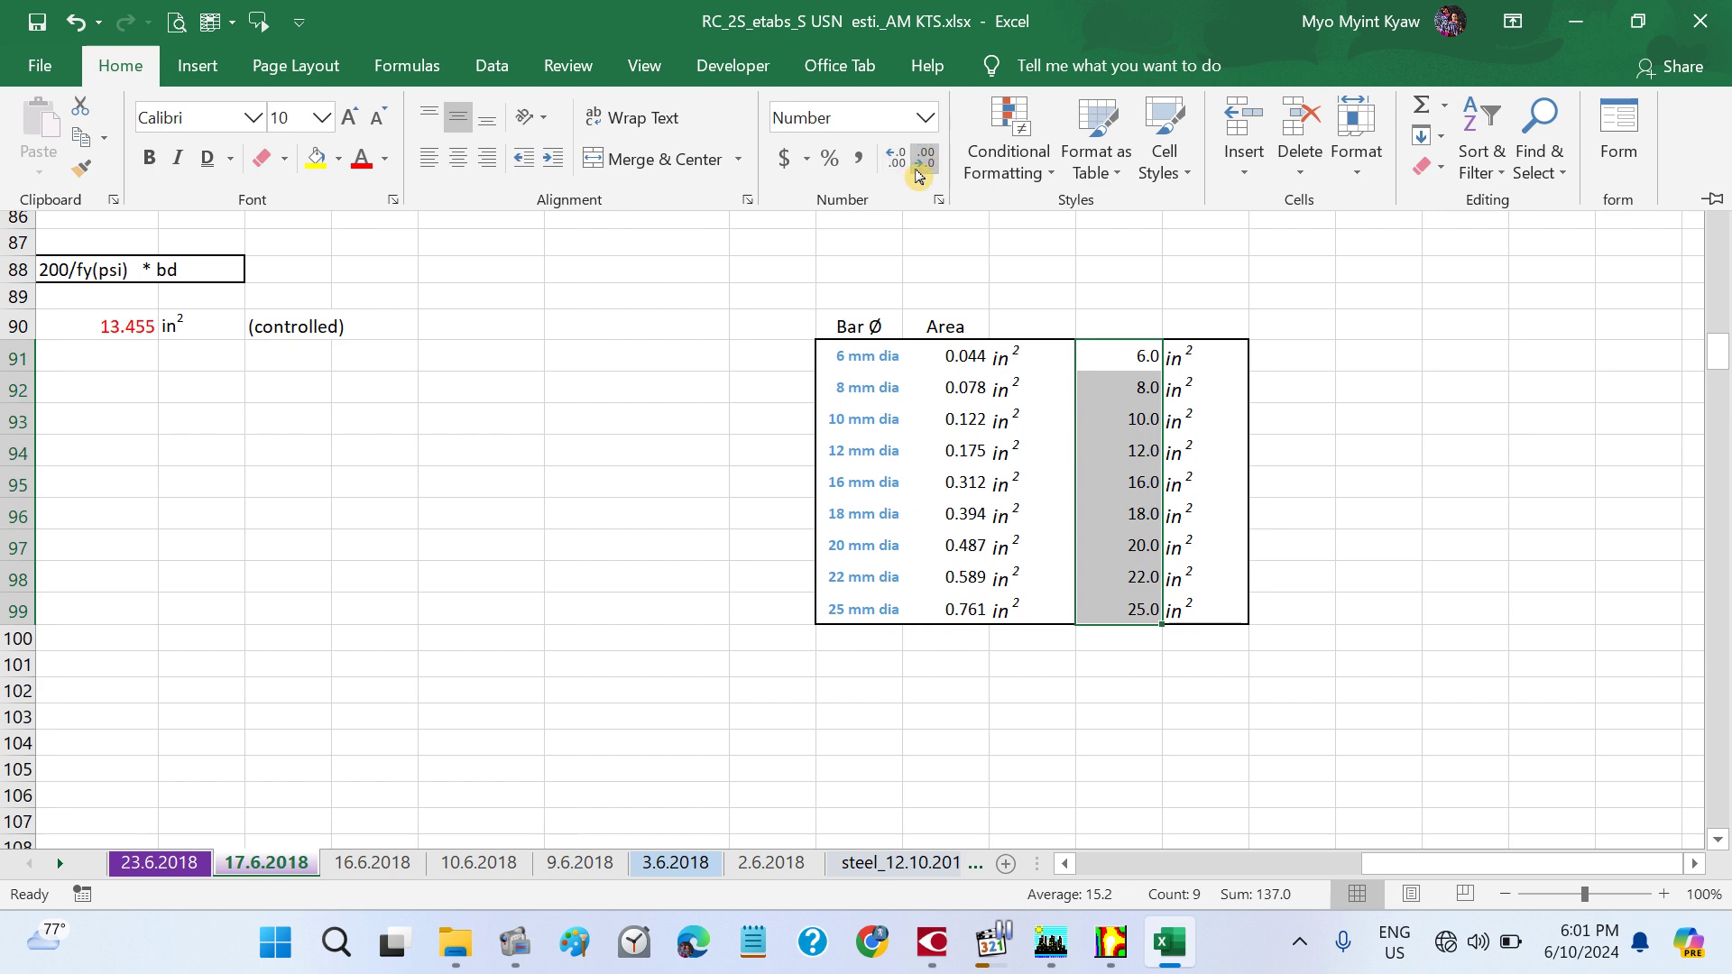
click(924, 171)
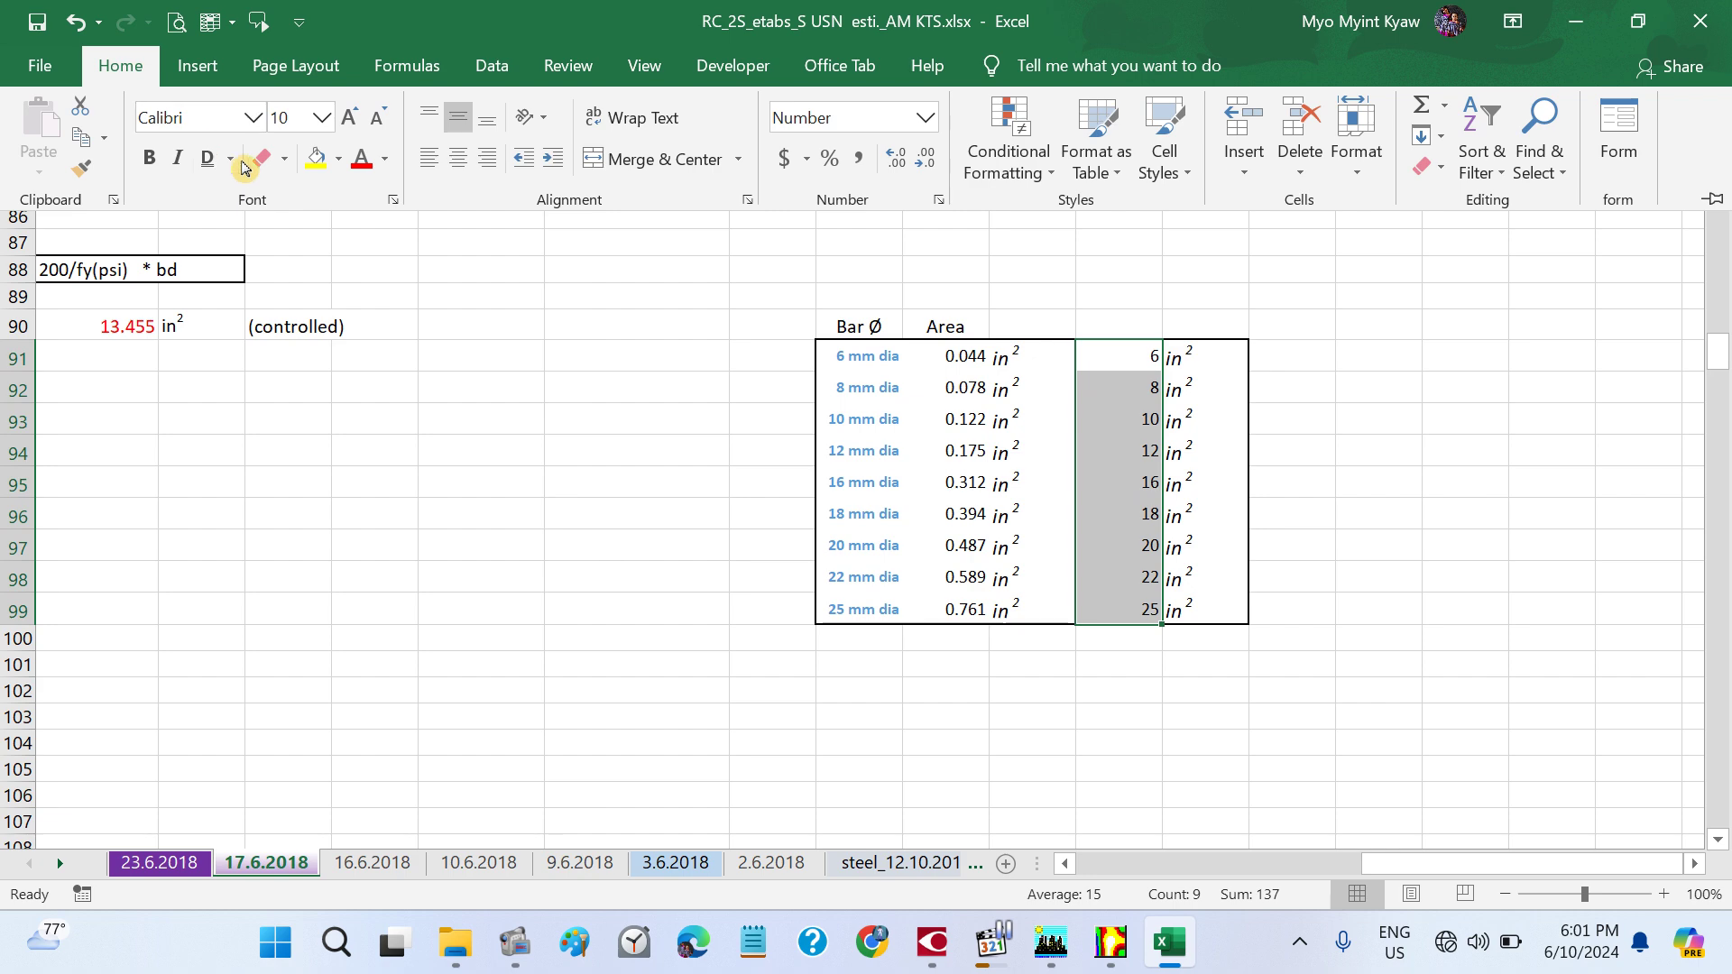
- Give the diameter values in Z91:Z99 a very light grey font colour and centre them in their cells
click(374, 162)
click(384, 160)
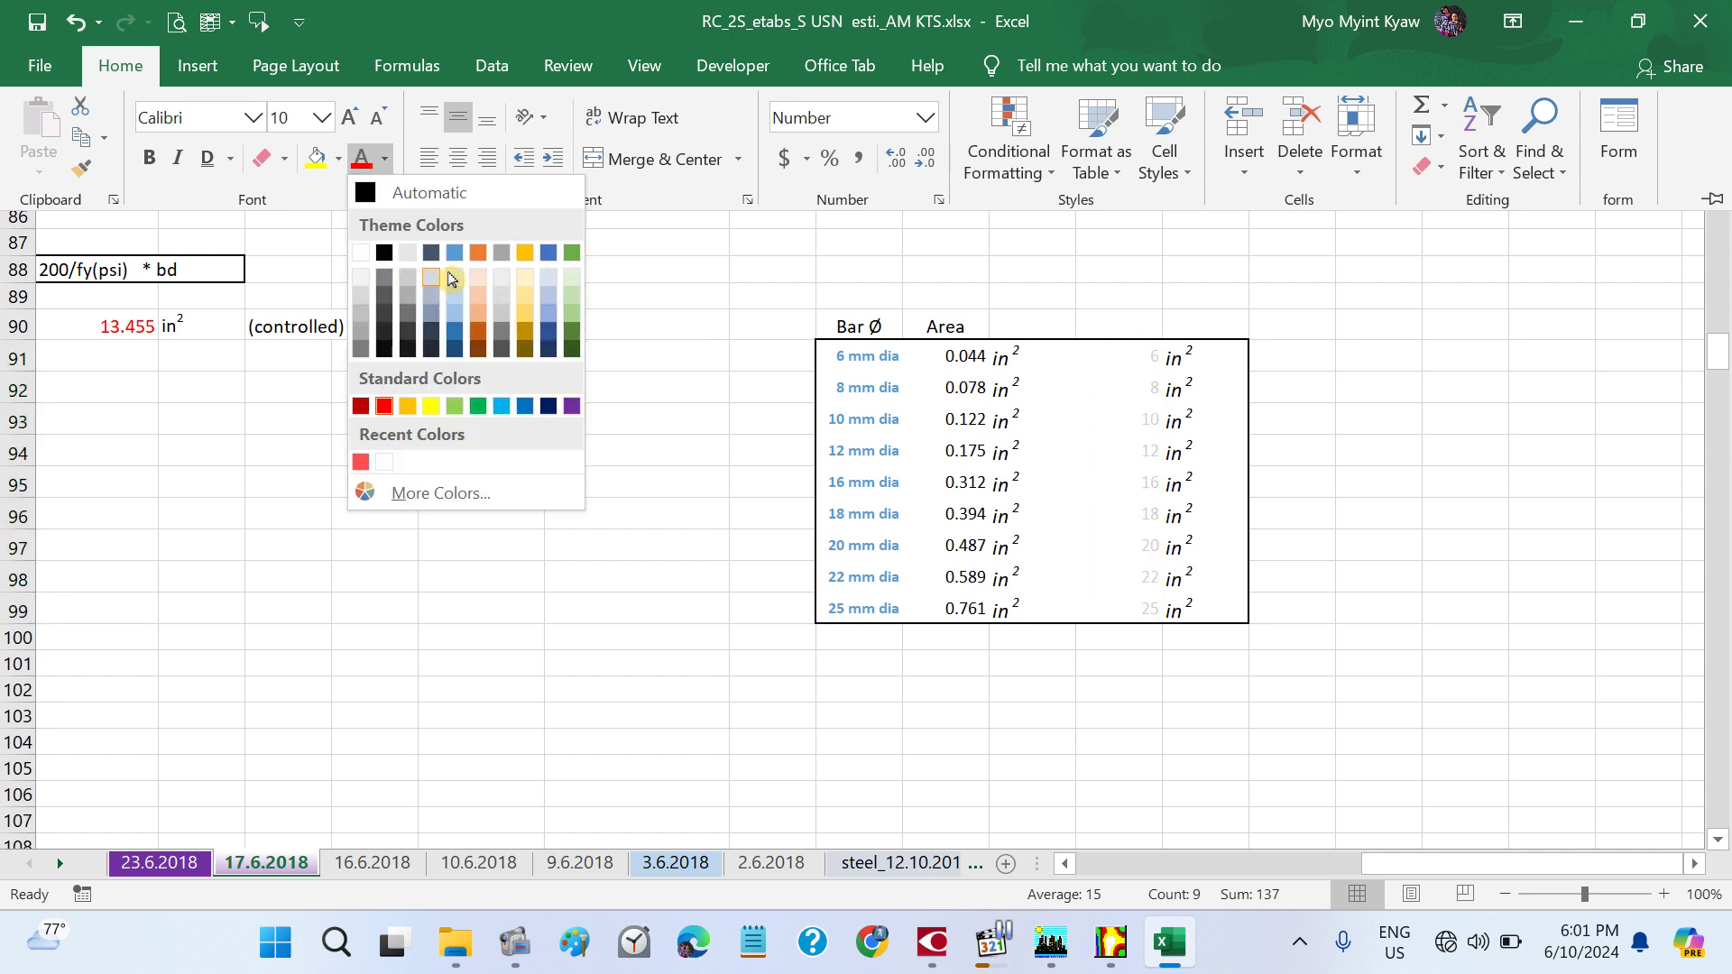
click(503, 278)
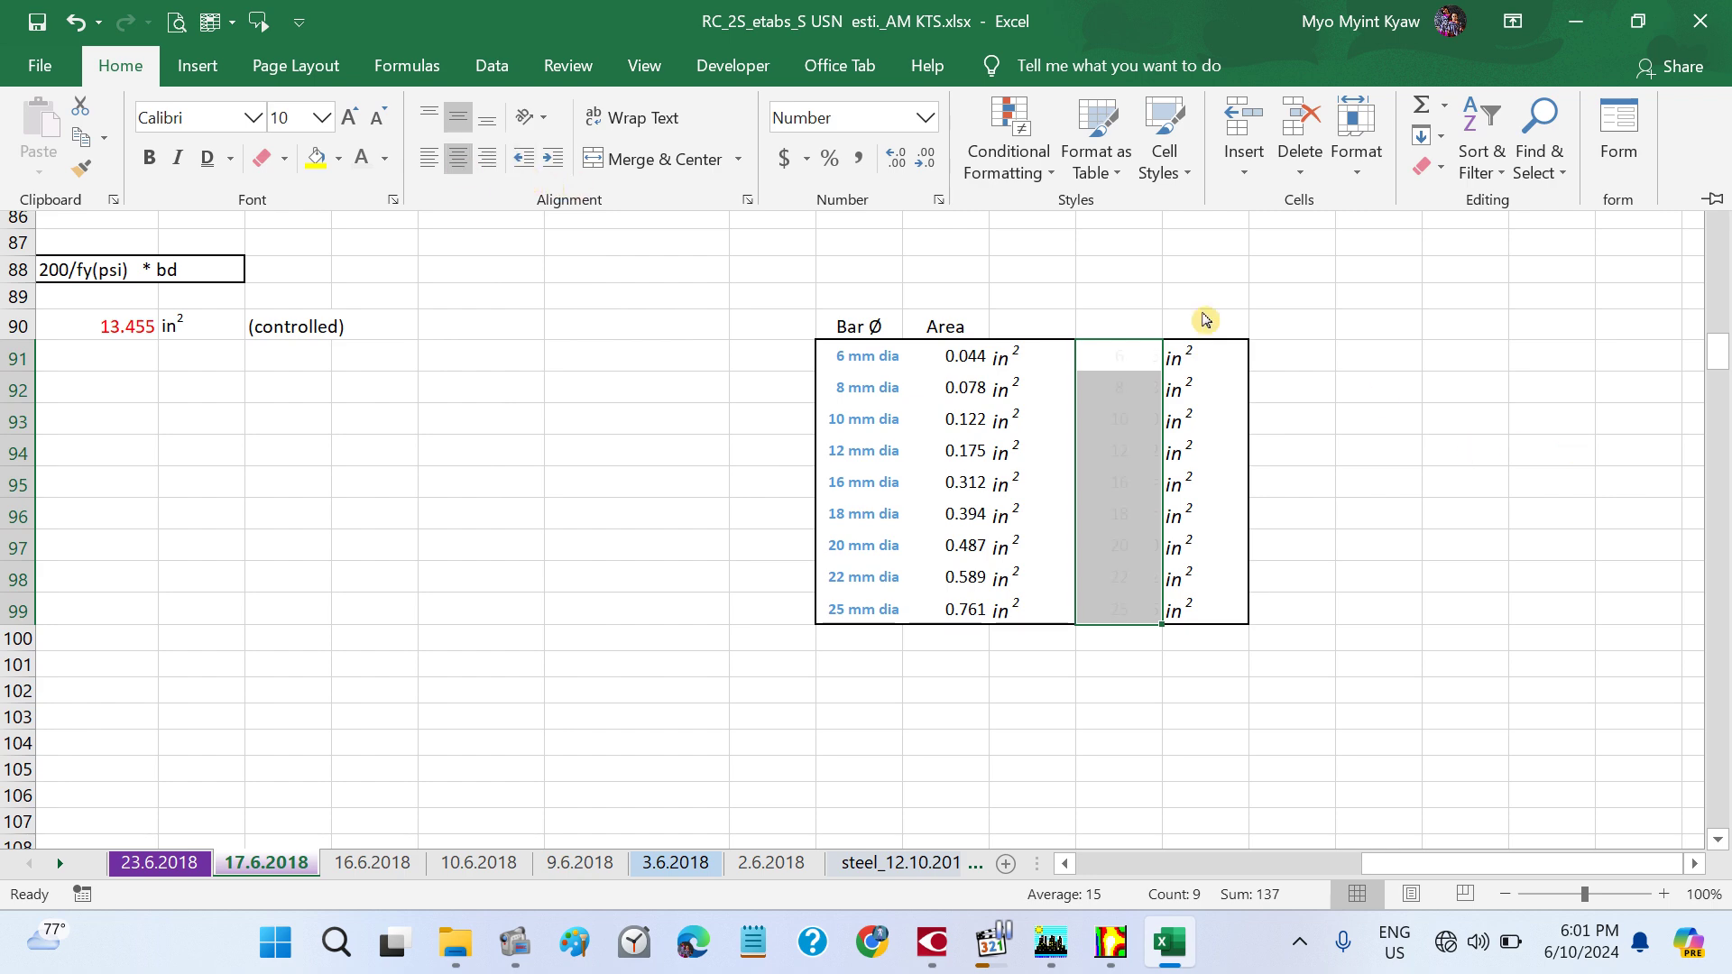
click(1383, 393)
- Clear the in² units from AA91:AA99 beside the diameter values
drag(1178, 357, 1174, 603)
key(F4)
click(1322, 586)
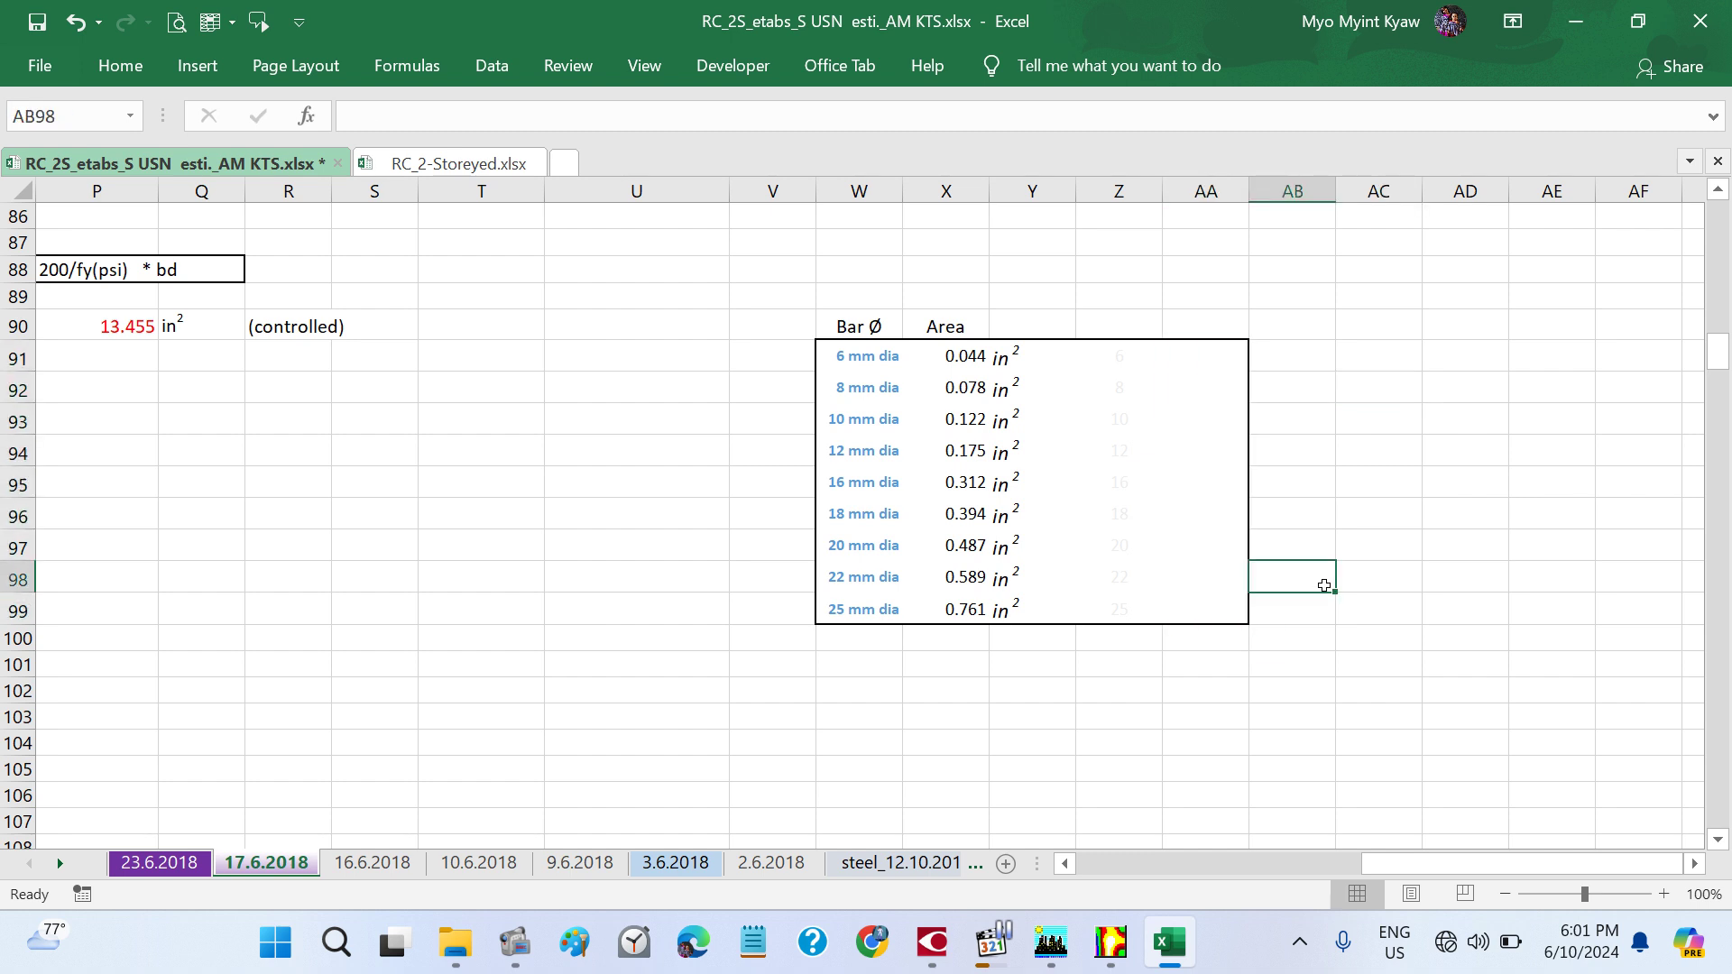
- Change the font colour of the Area heading in X90 to blue
click(856, 324)
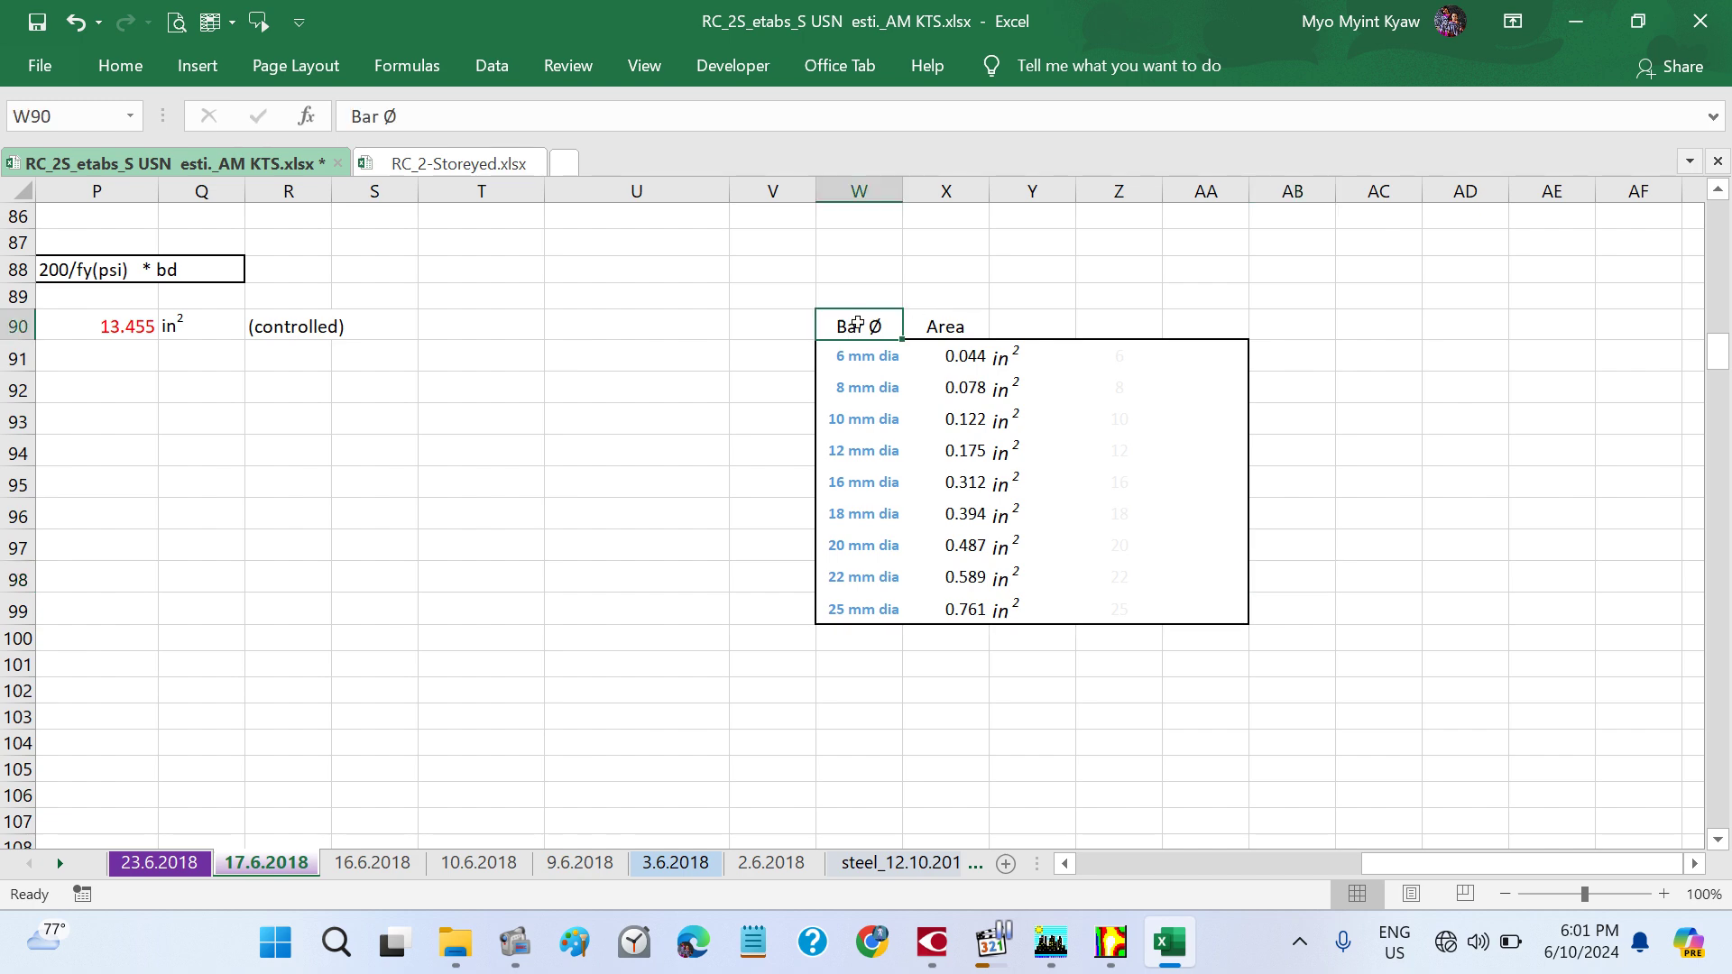
click(940, 328)
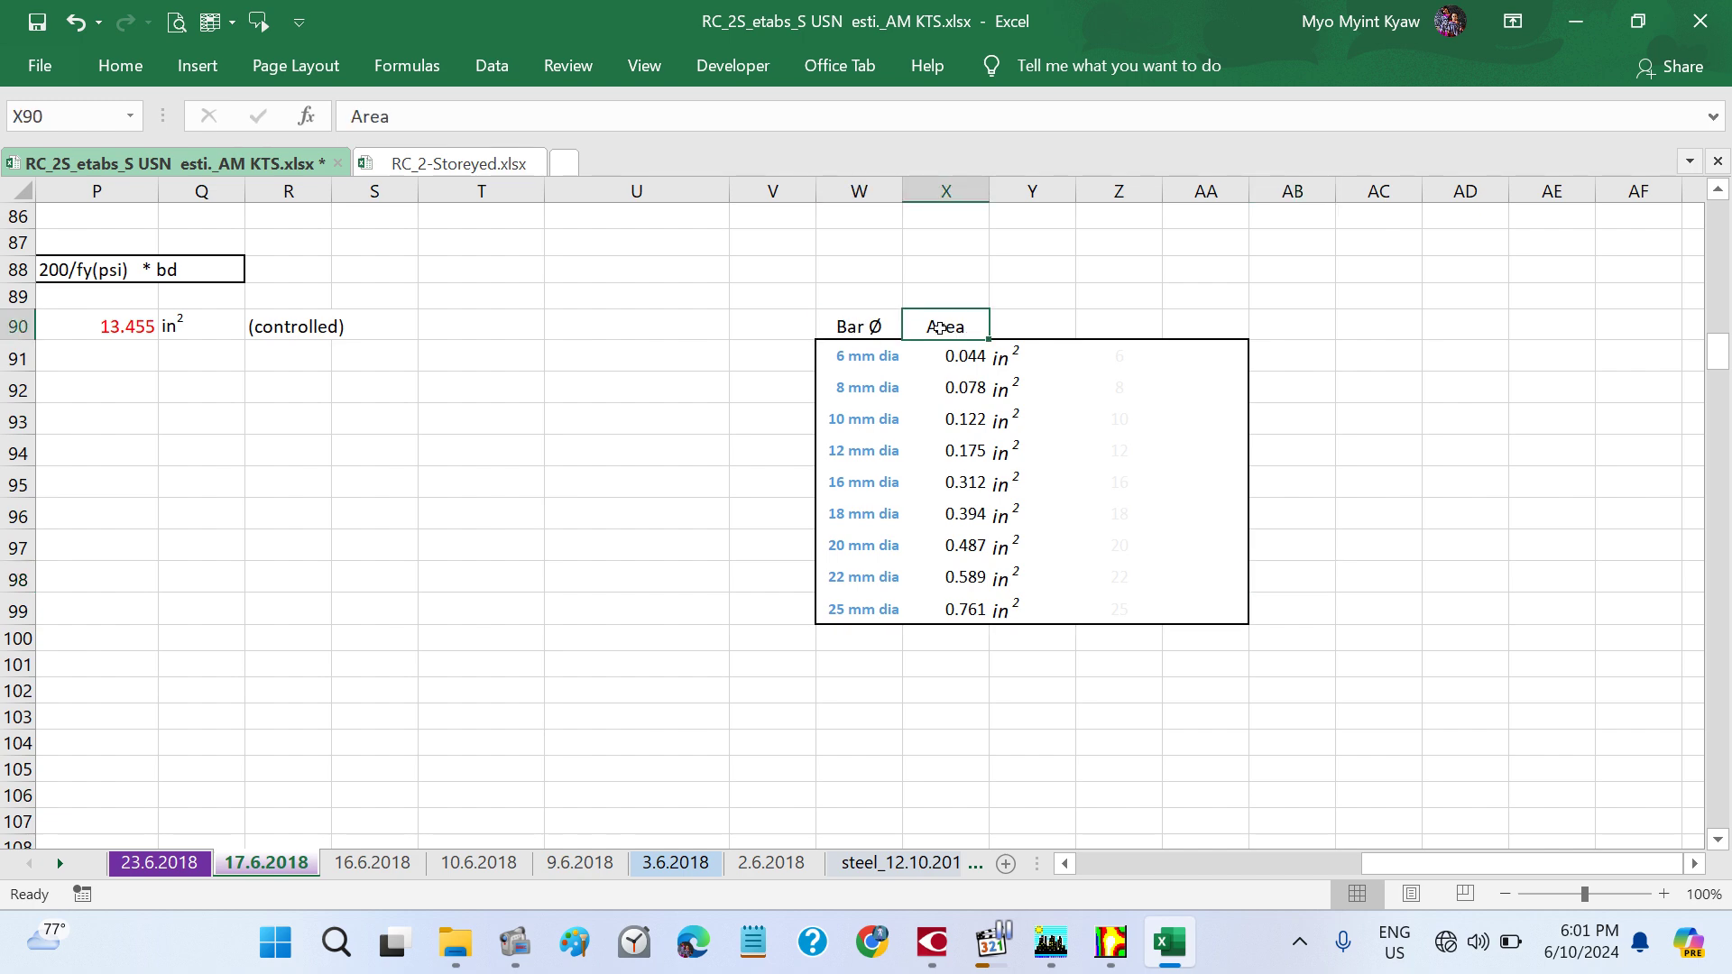
click(120, 66)
click(386, 160)
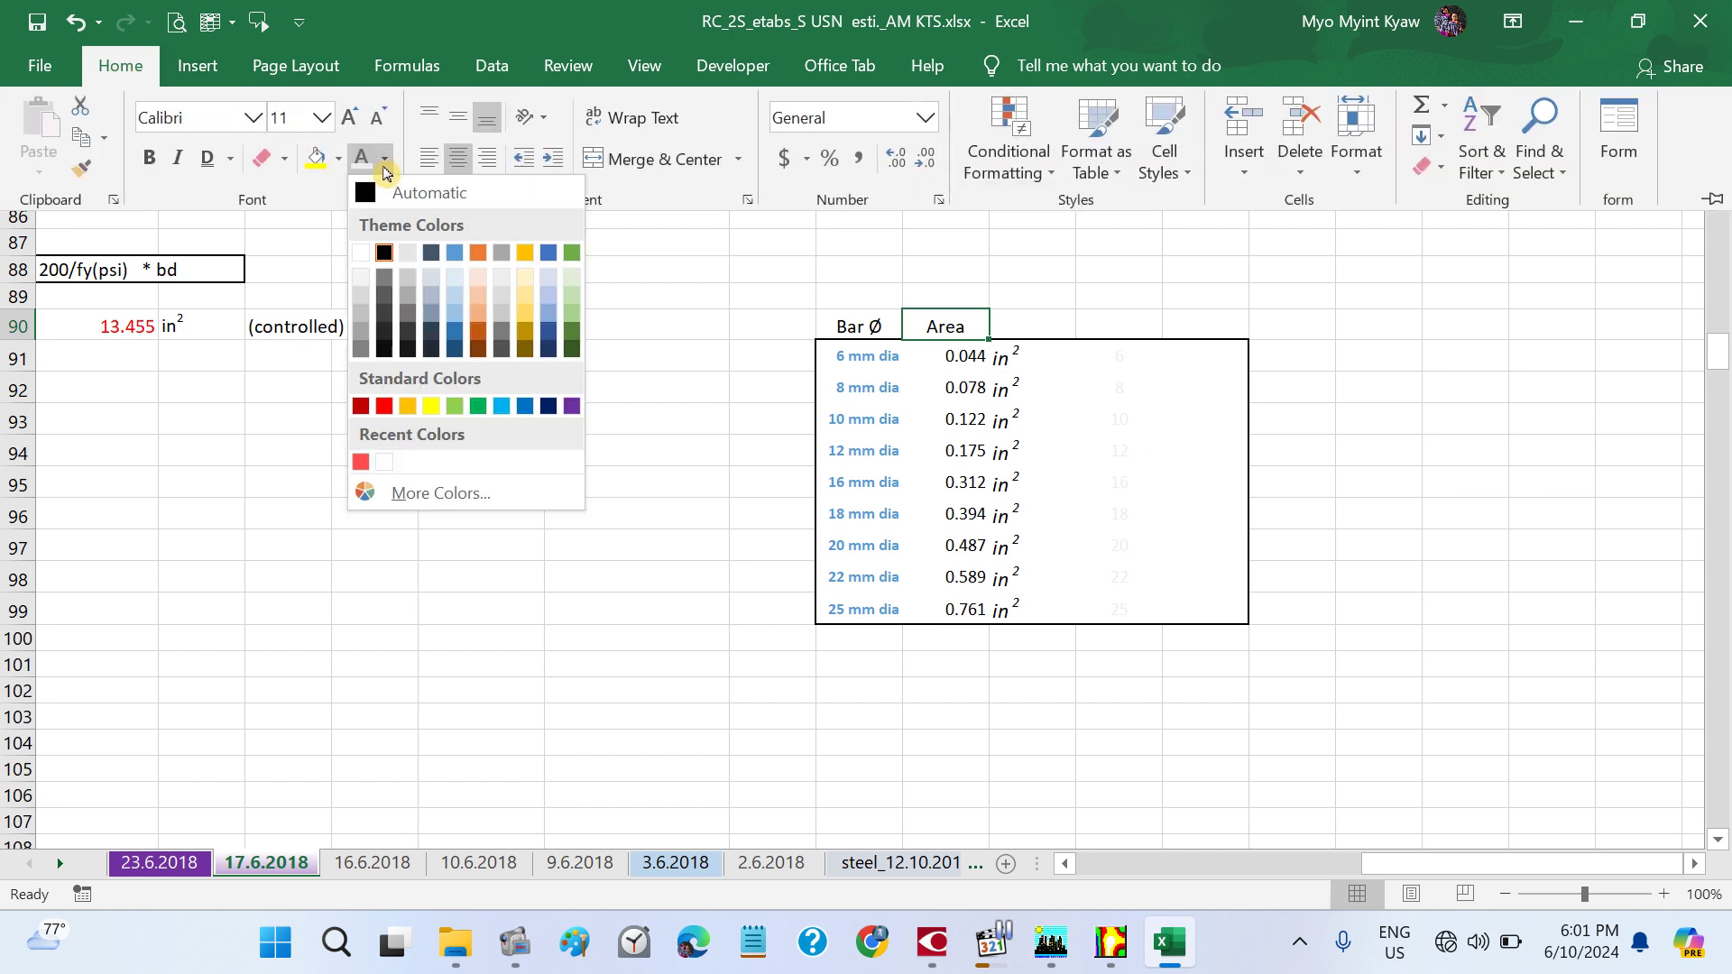
click(549, 253)
click(637, 426)
click(637, 426)
- Examine the drop-down lists attached to the bar diameter cells, including W91 and W93
click(877, 357)
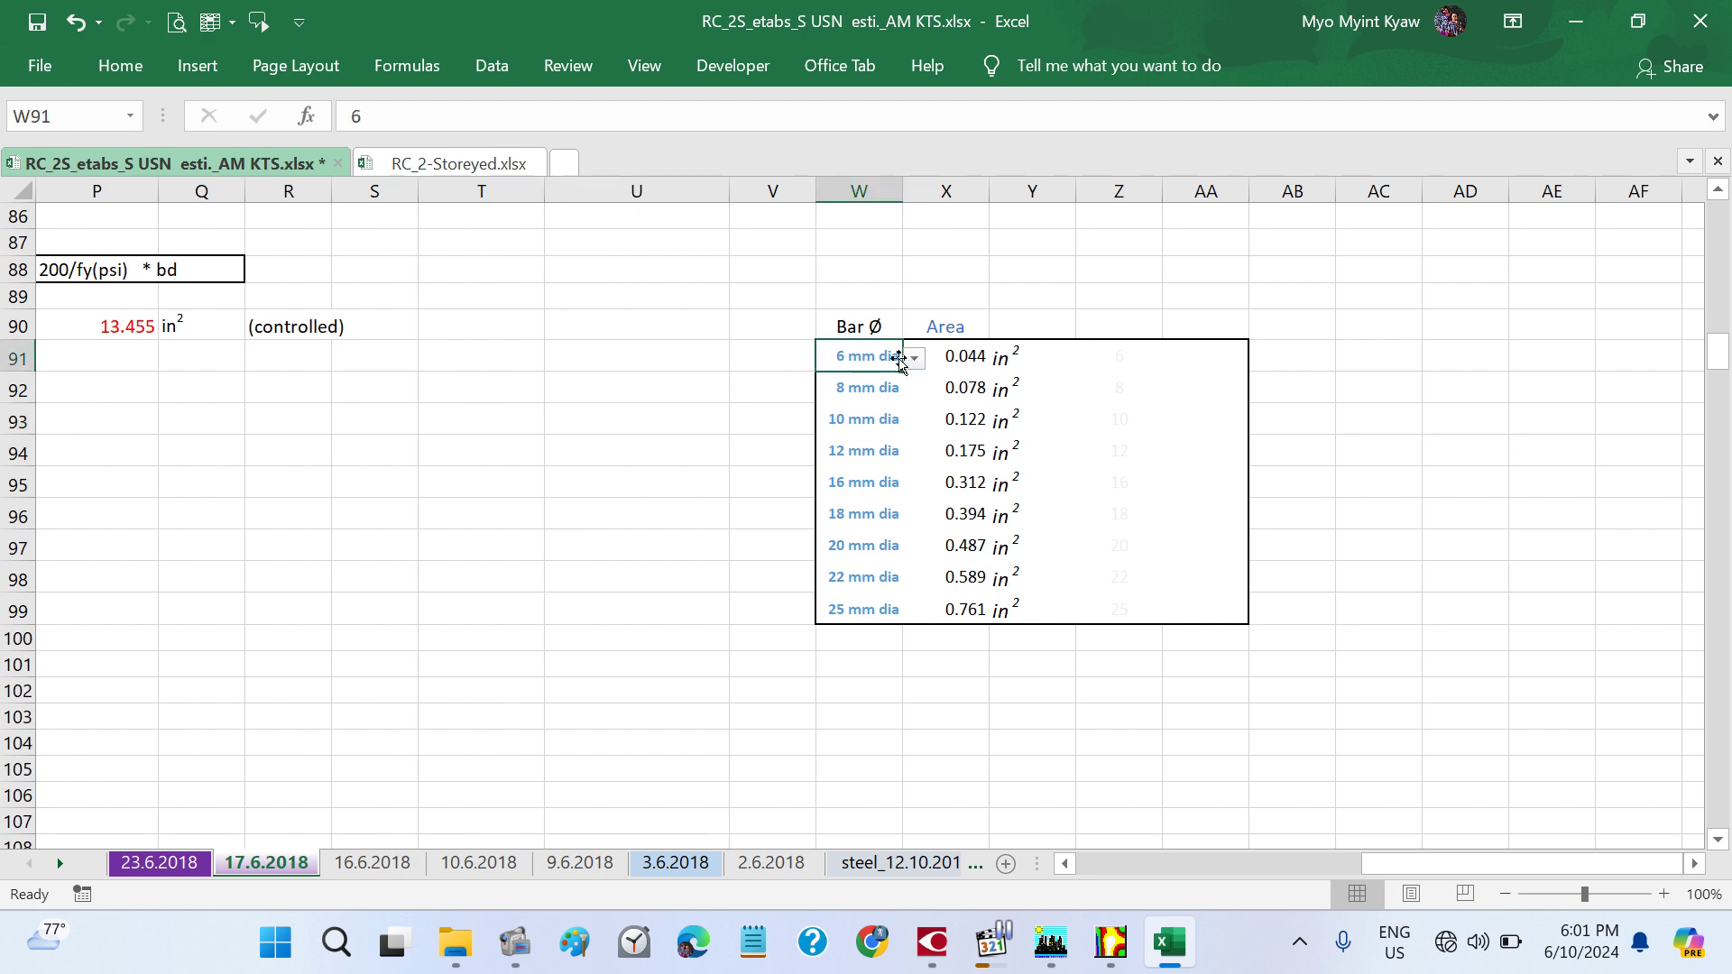
click(915, 362)
click(916, 386)
click(883, 419)
click(913, 426)
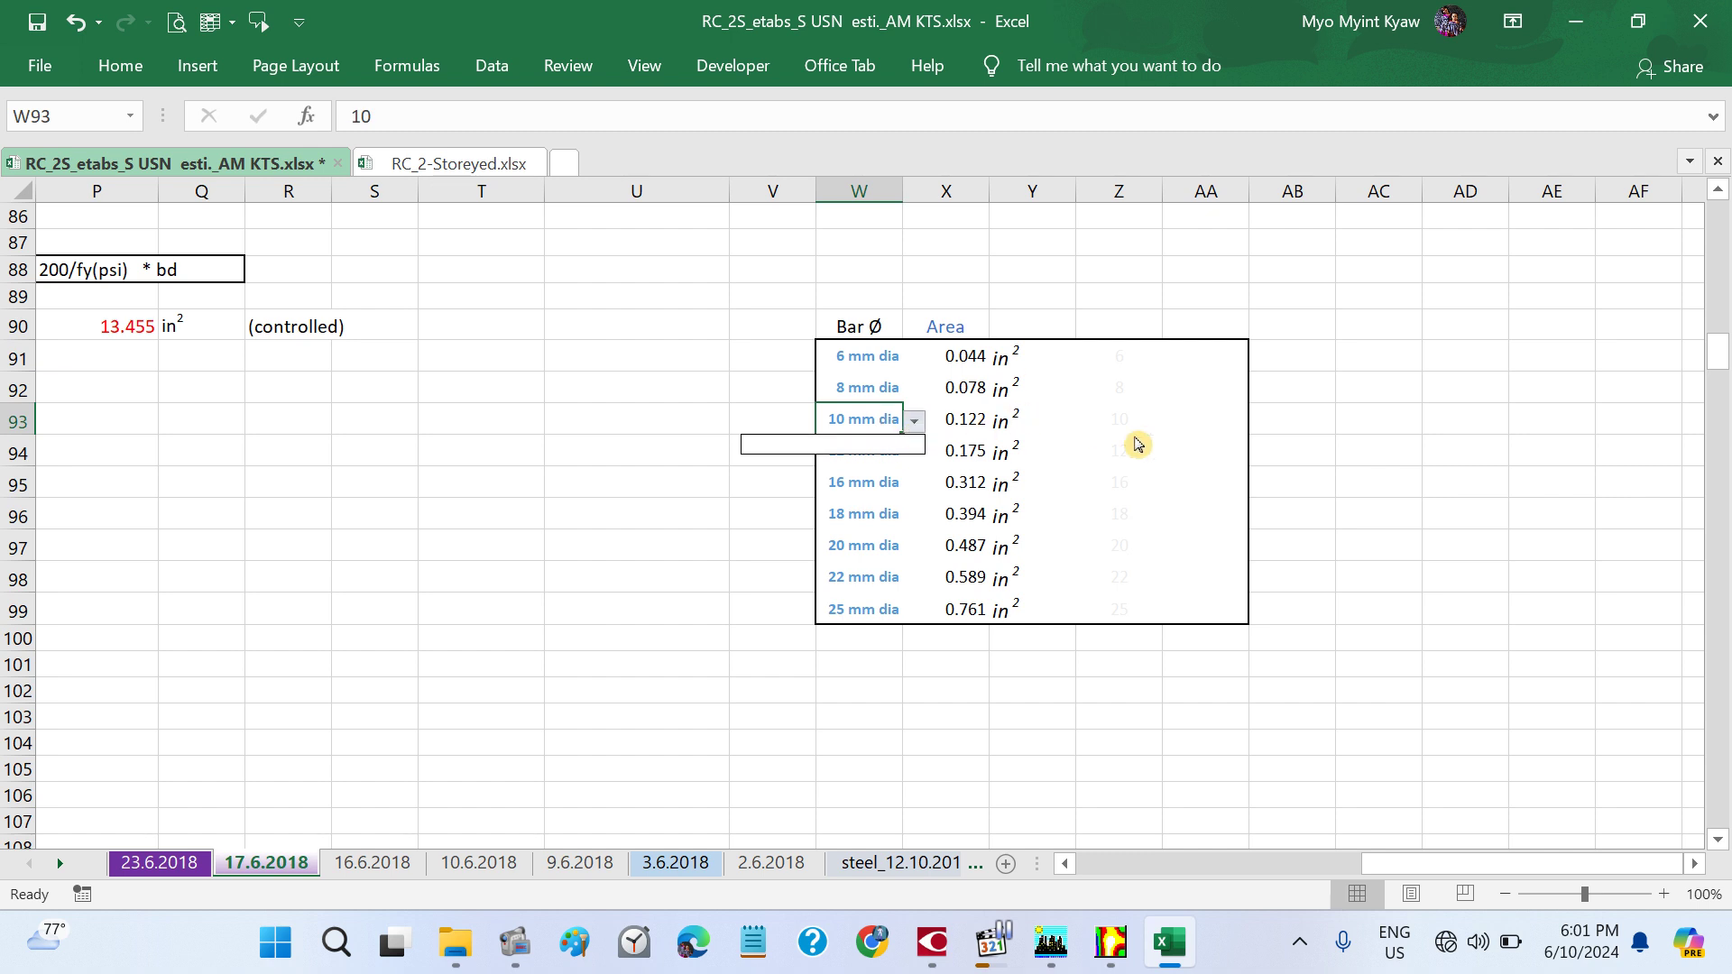
click(607, 498)
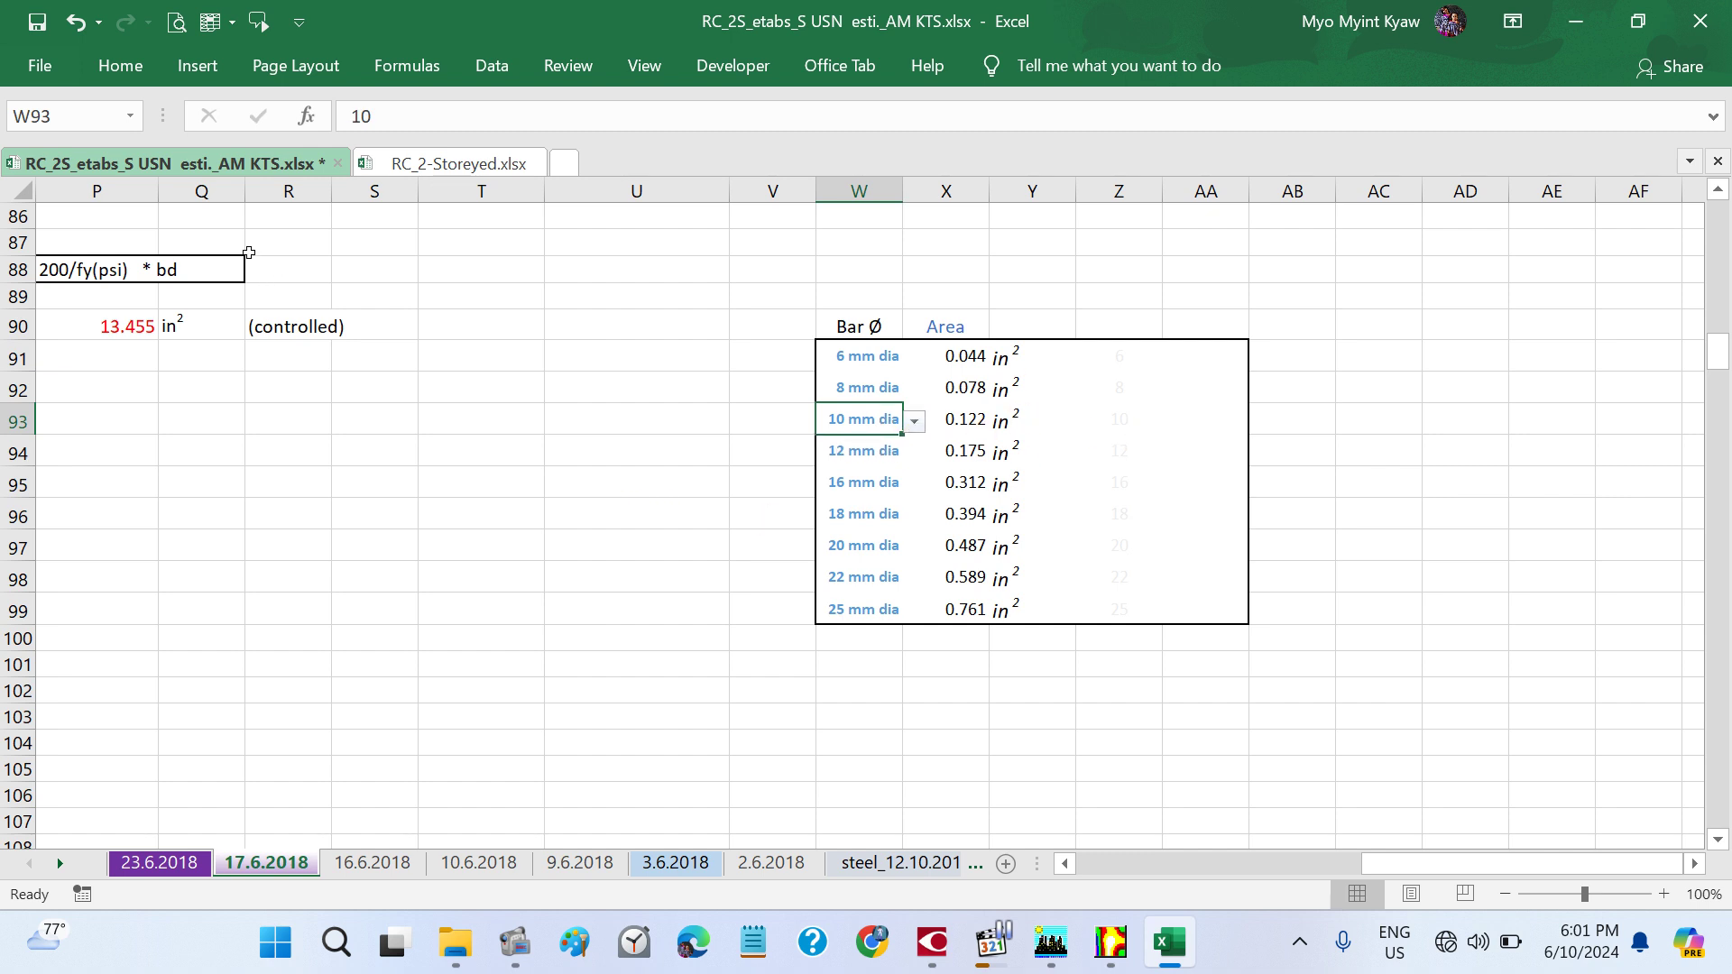
click(120, 66)
key(Escape)
- Inspect the area formulas in X91 and X97 and the diameter cells they refer to
click(949, 349)
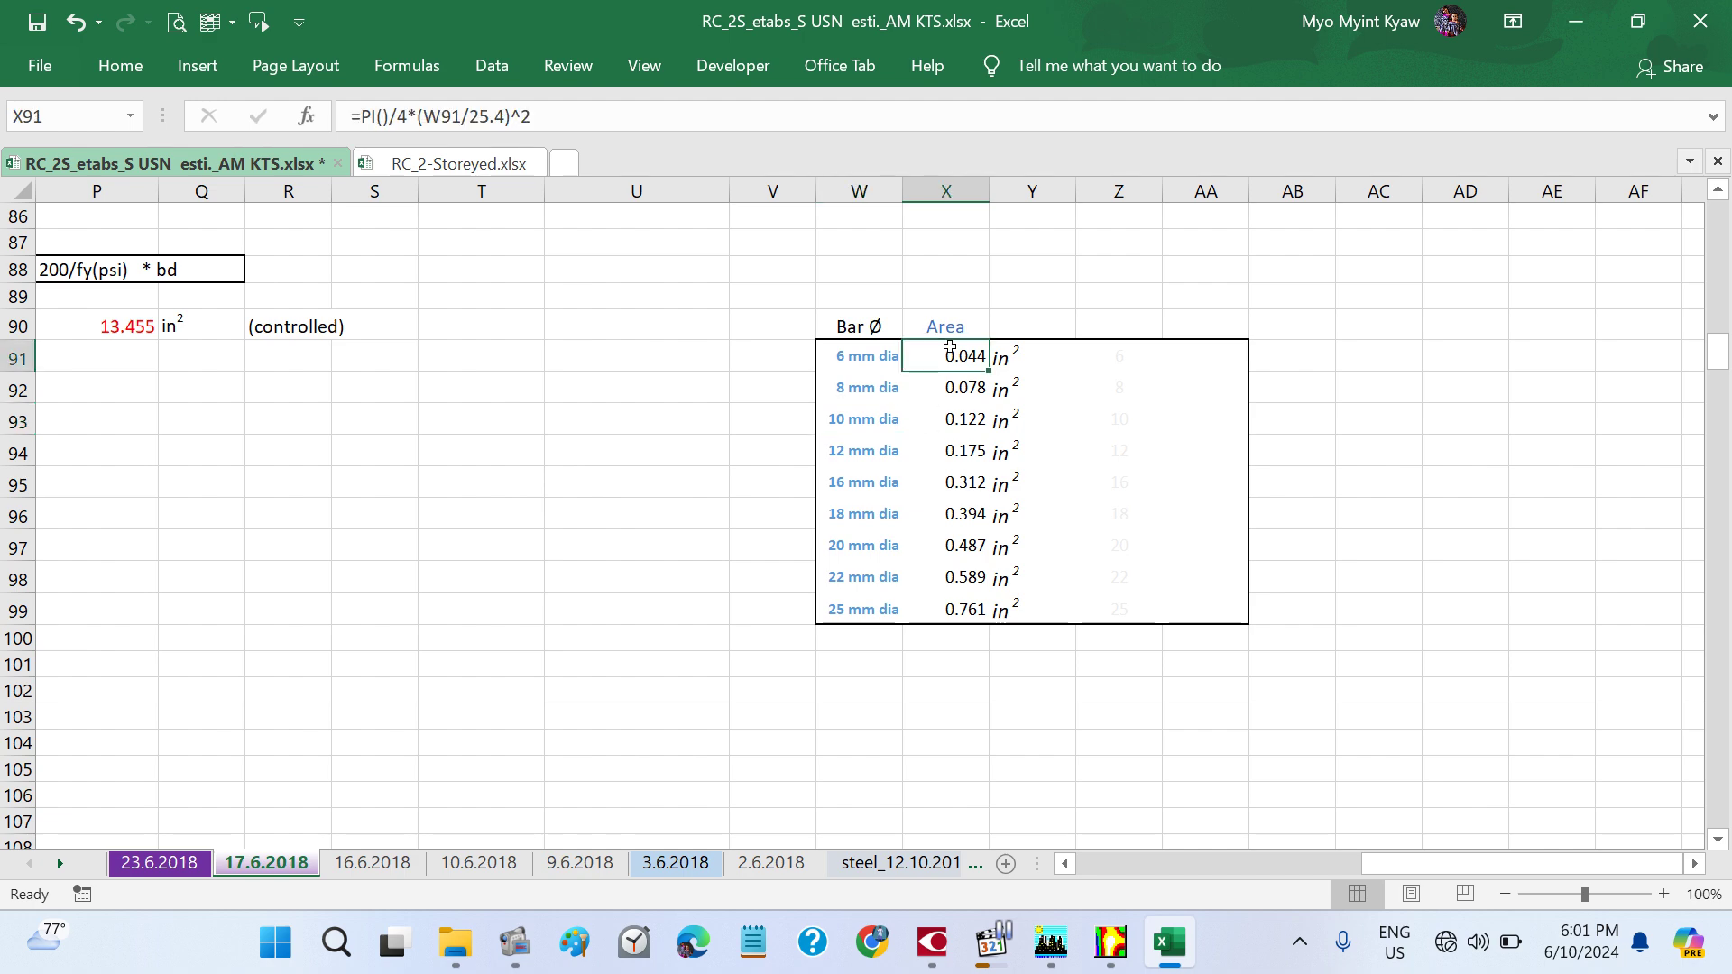
click(568, 116)
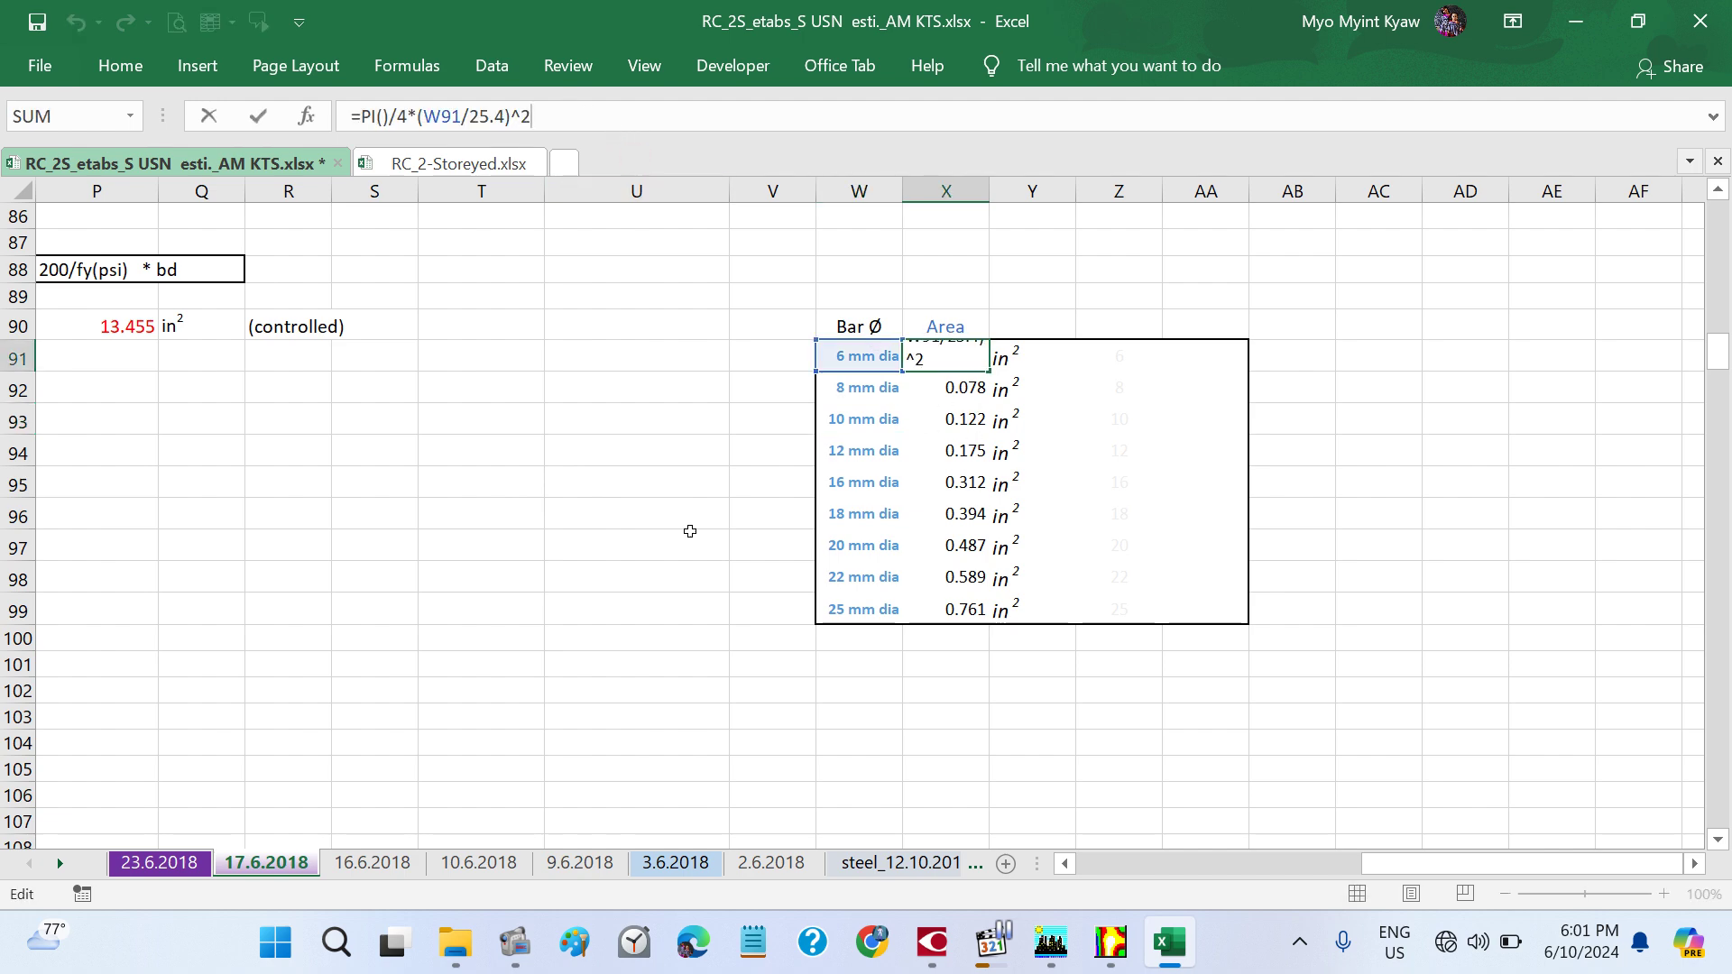
key(ctrl+Return)
click(945, 545)
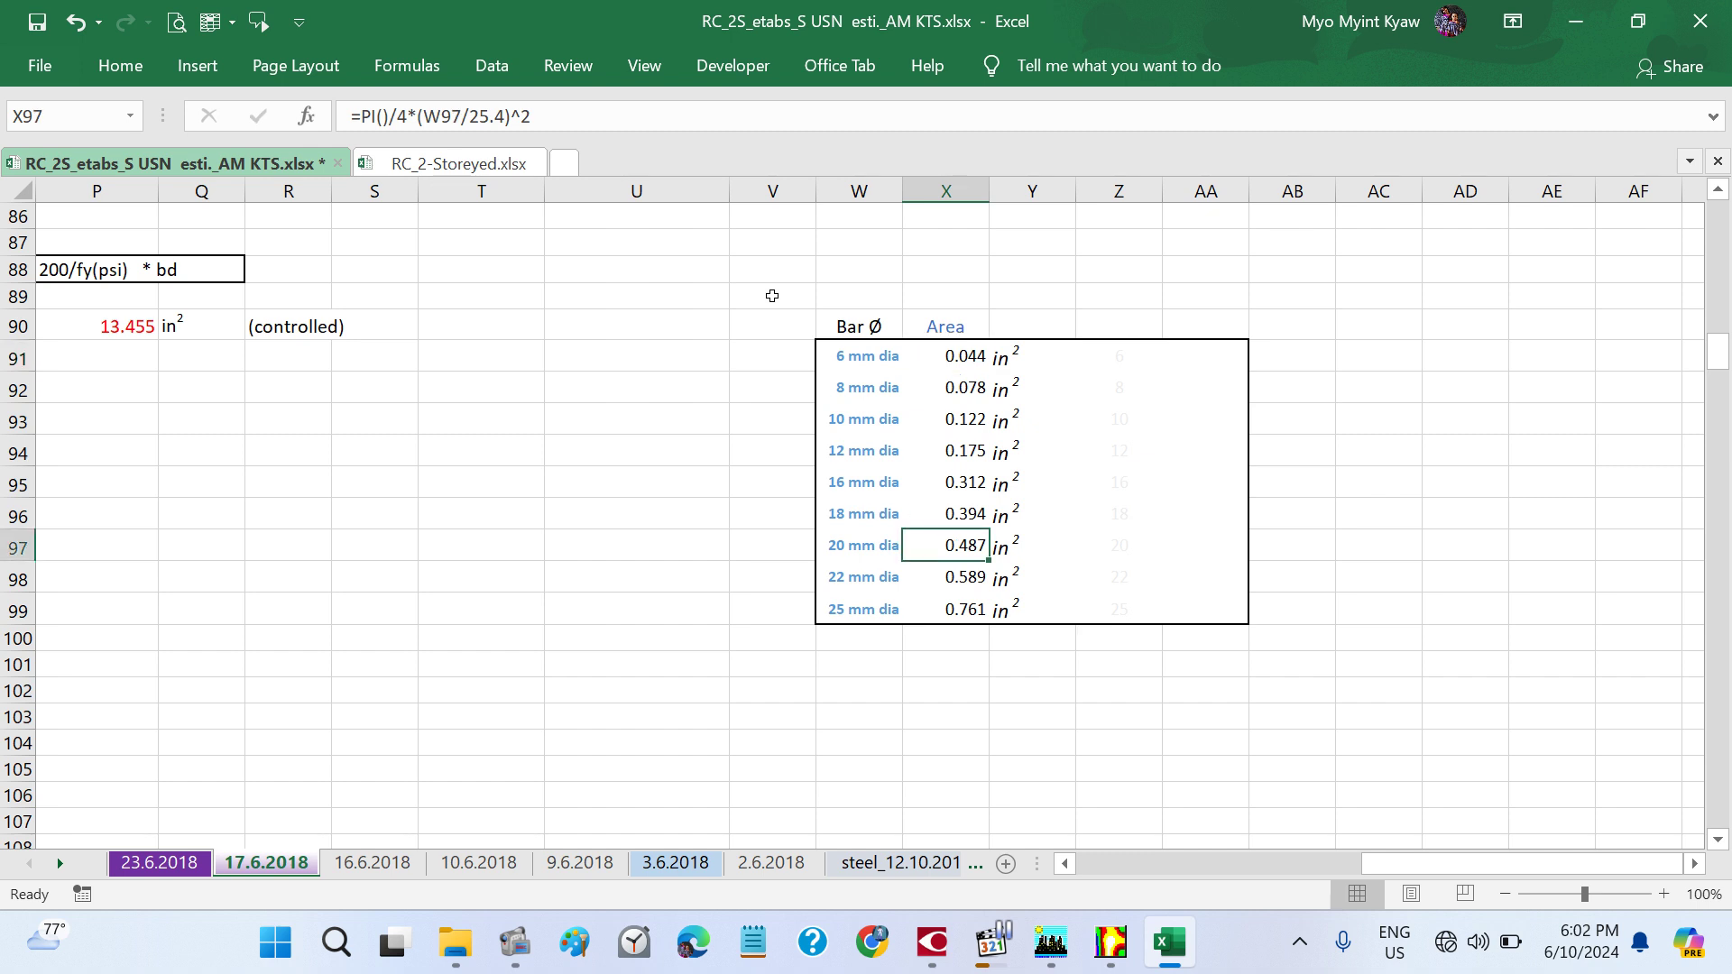
click(625, 115)
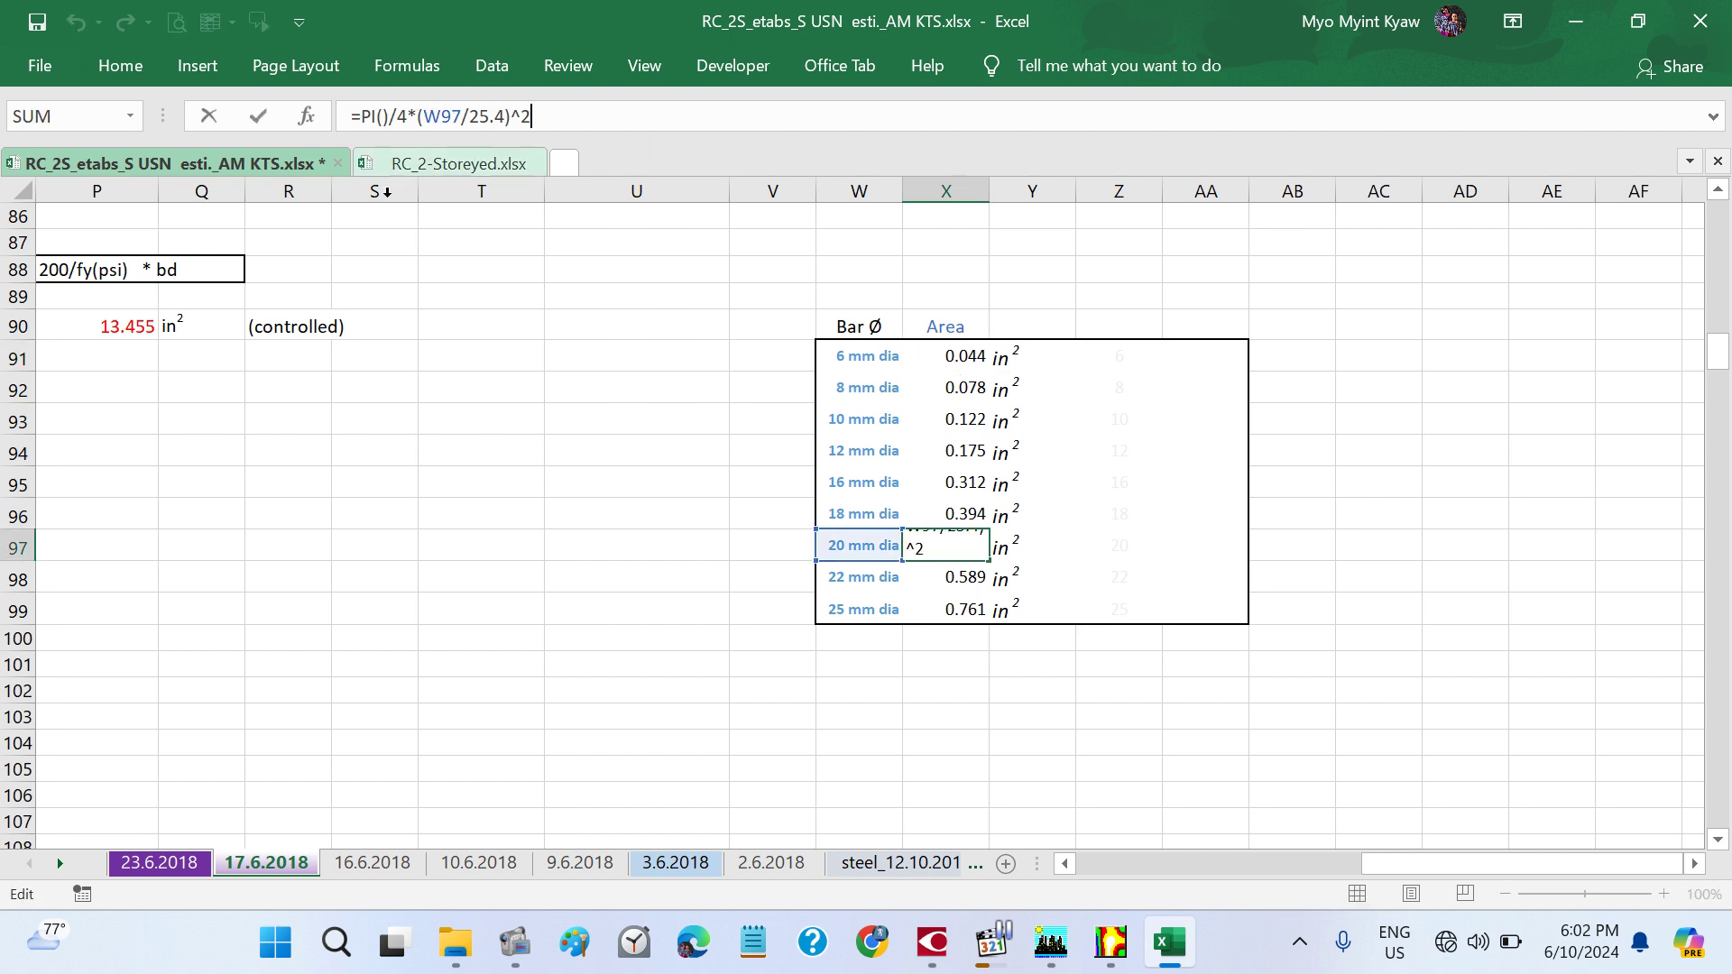
key(ctrl+Return)
- Add a data validation list to U93 that takes its options from $Z$91:$Z$99
click(568, 419)
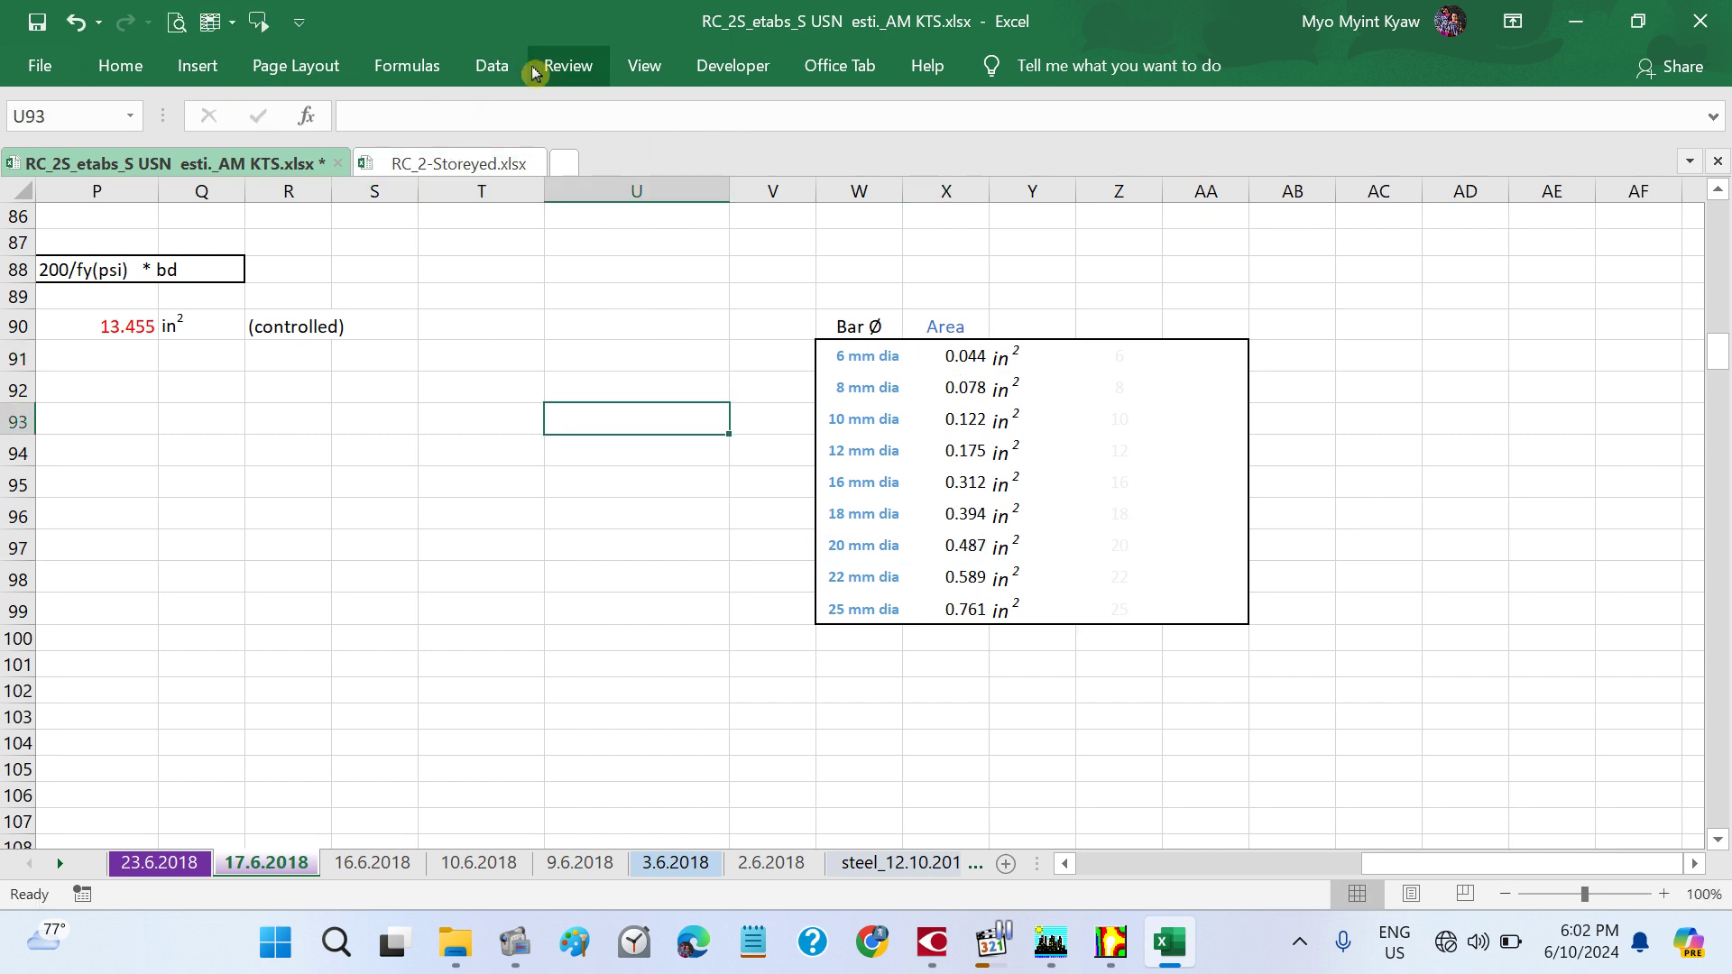
click(487, 72)
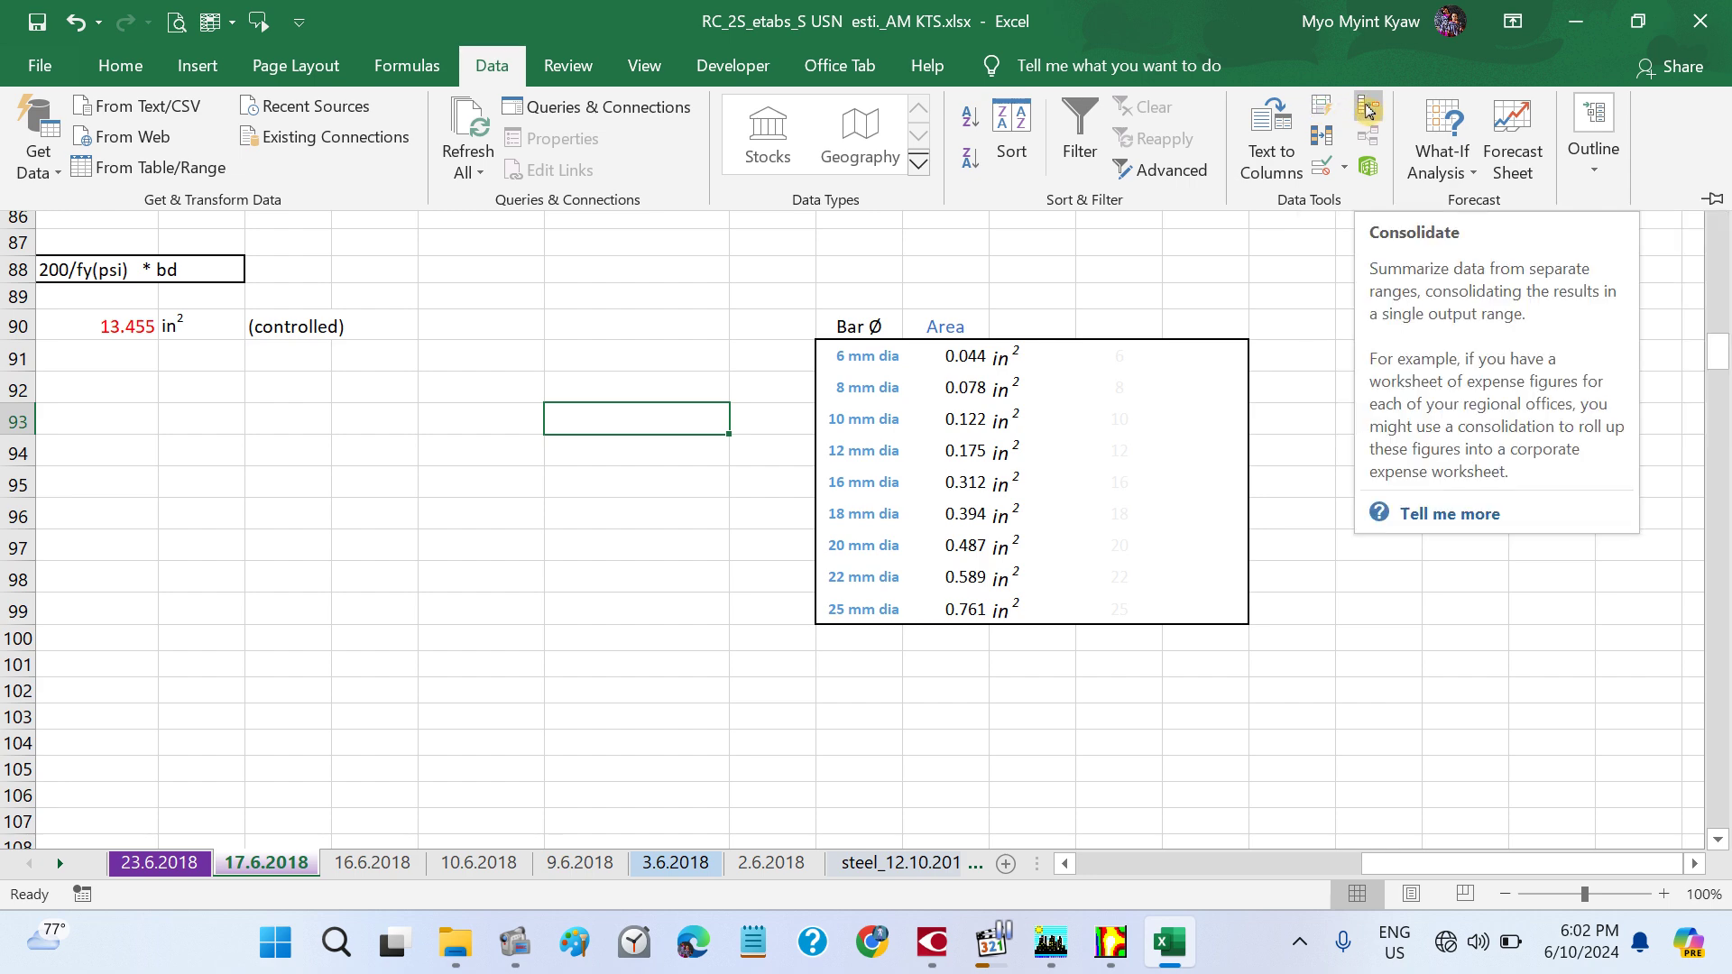
click(1344, 168)
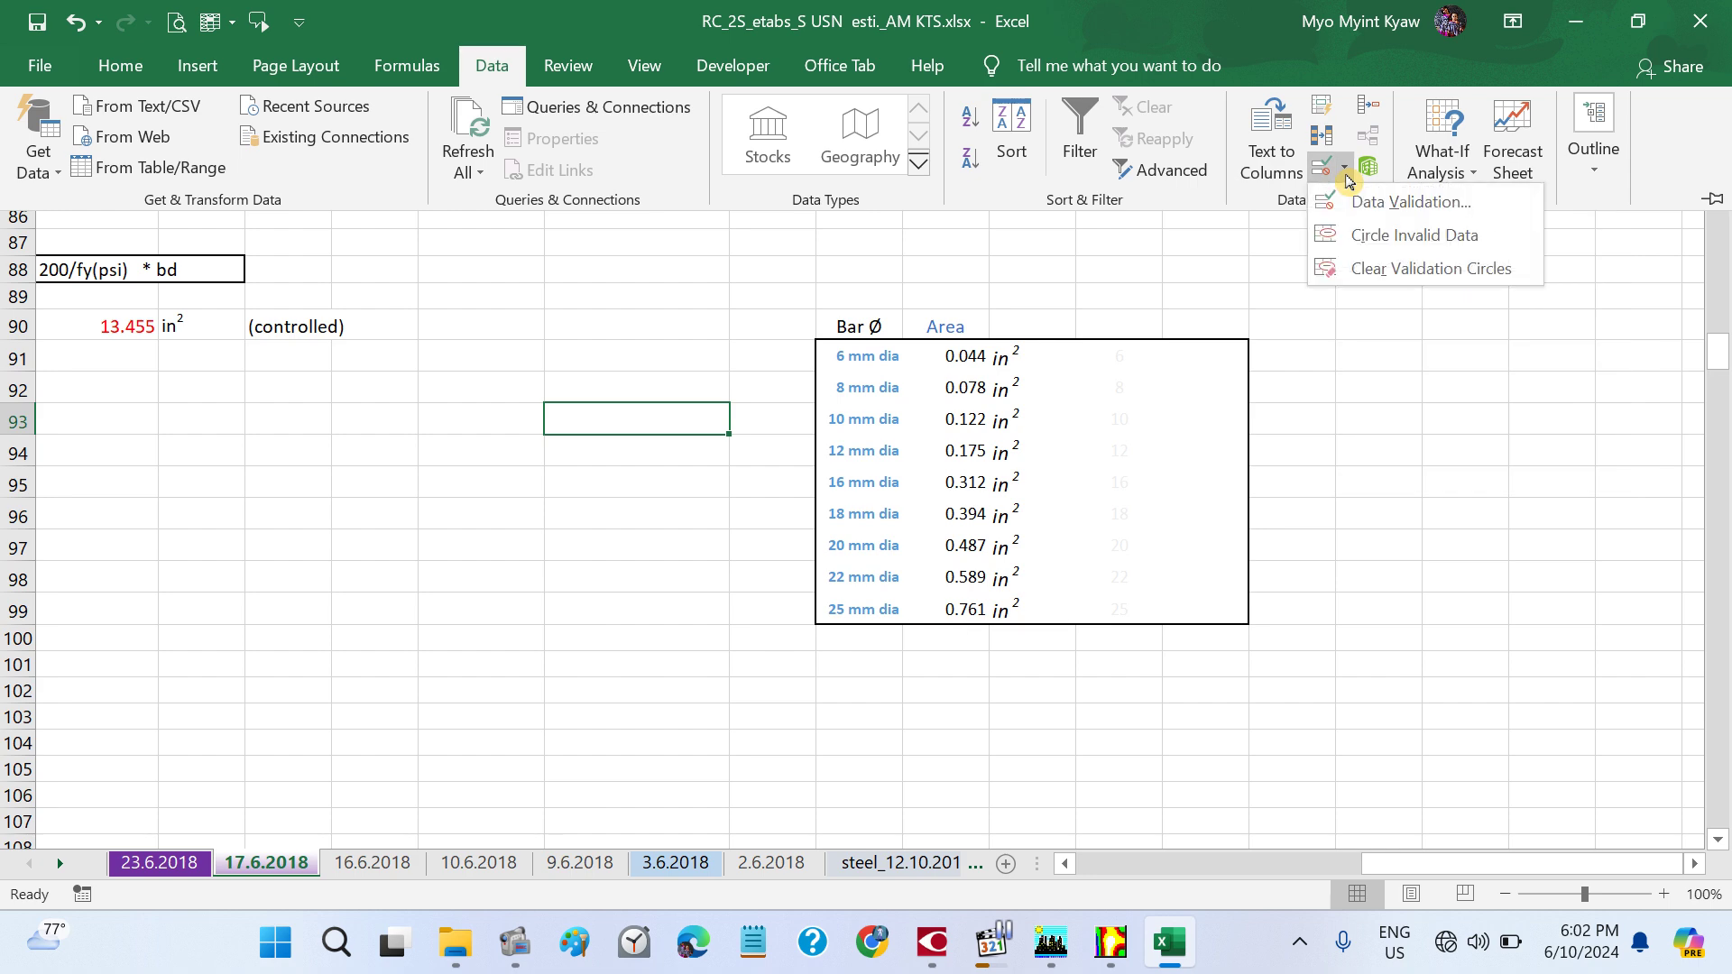
click(1356, 200)
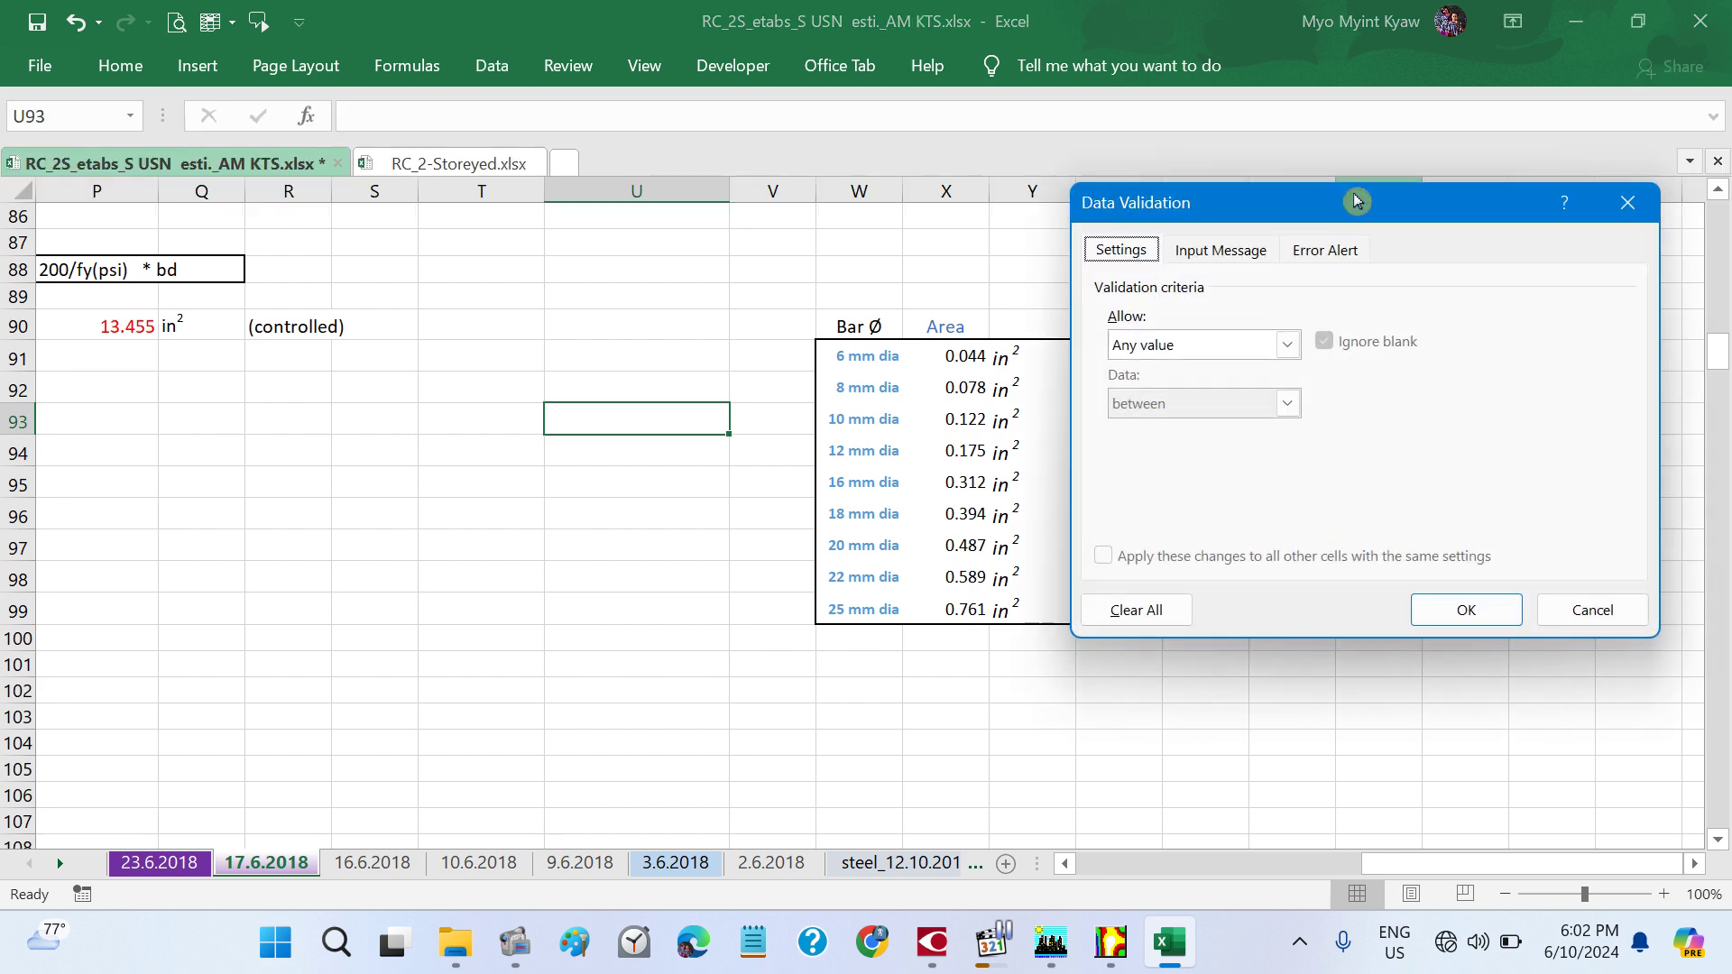
click(1287, 344)
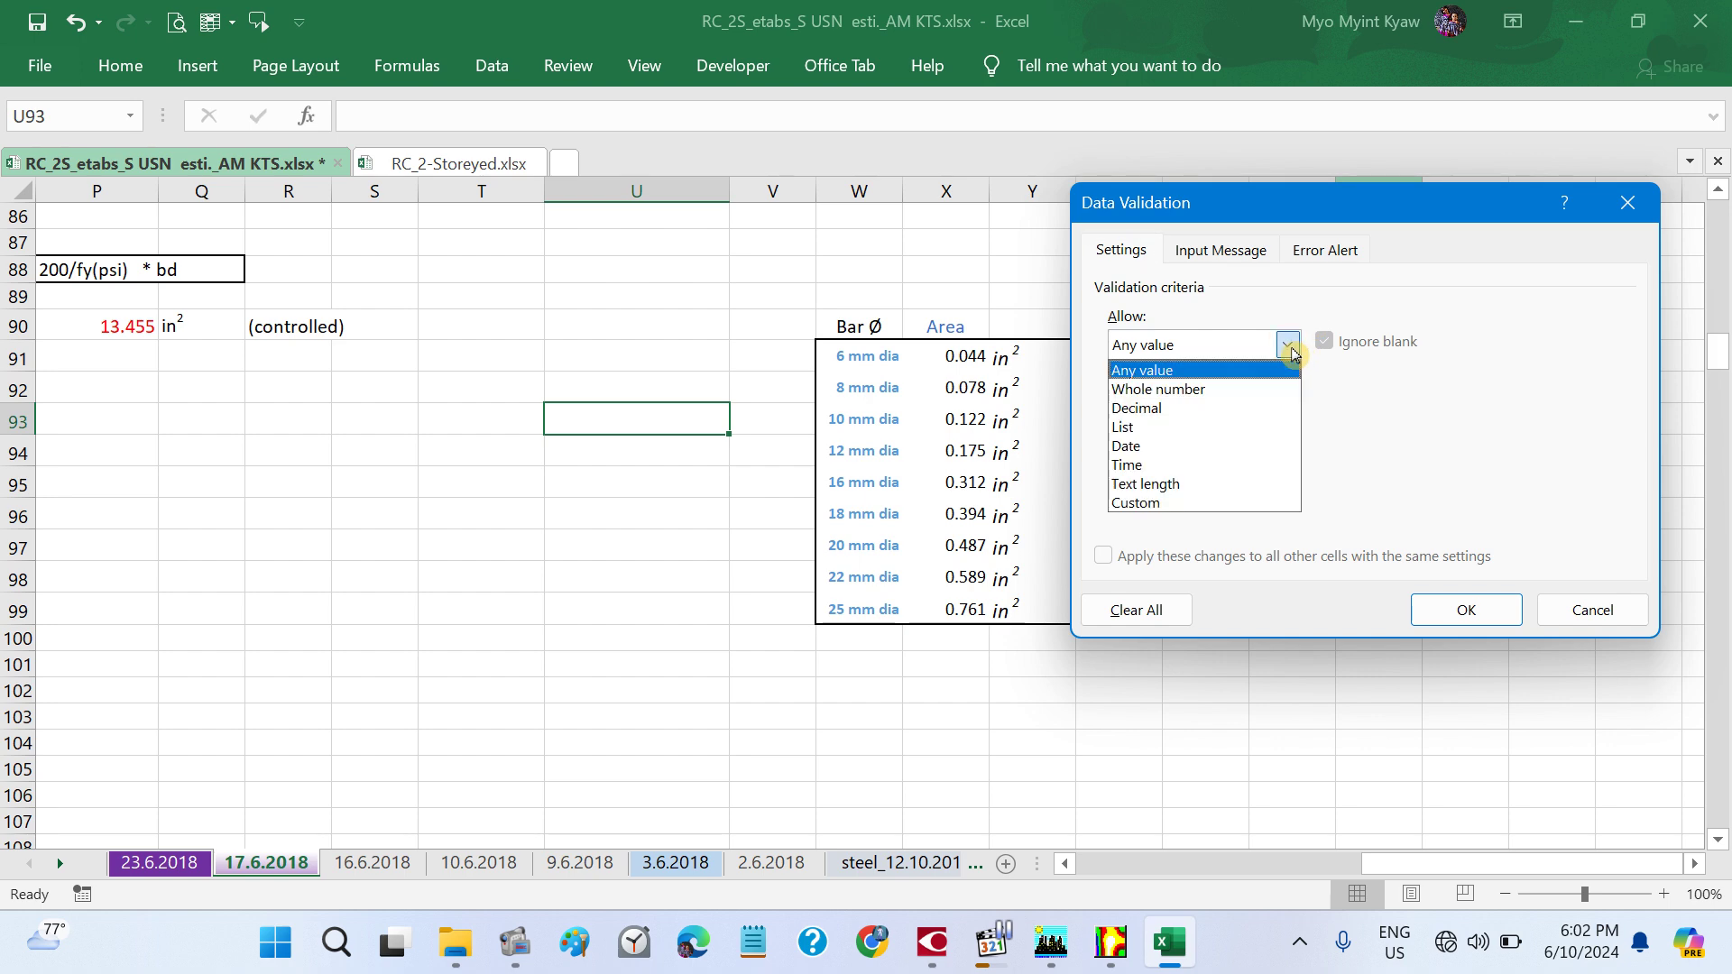
click(1187, 427)
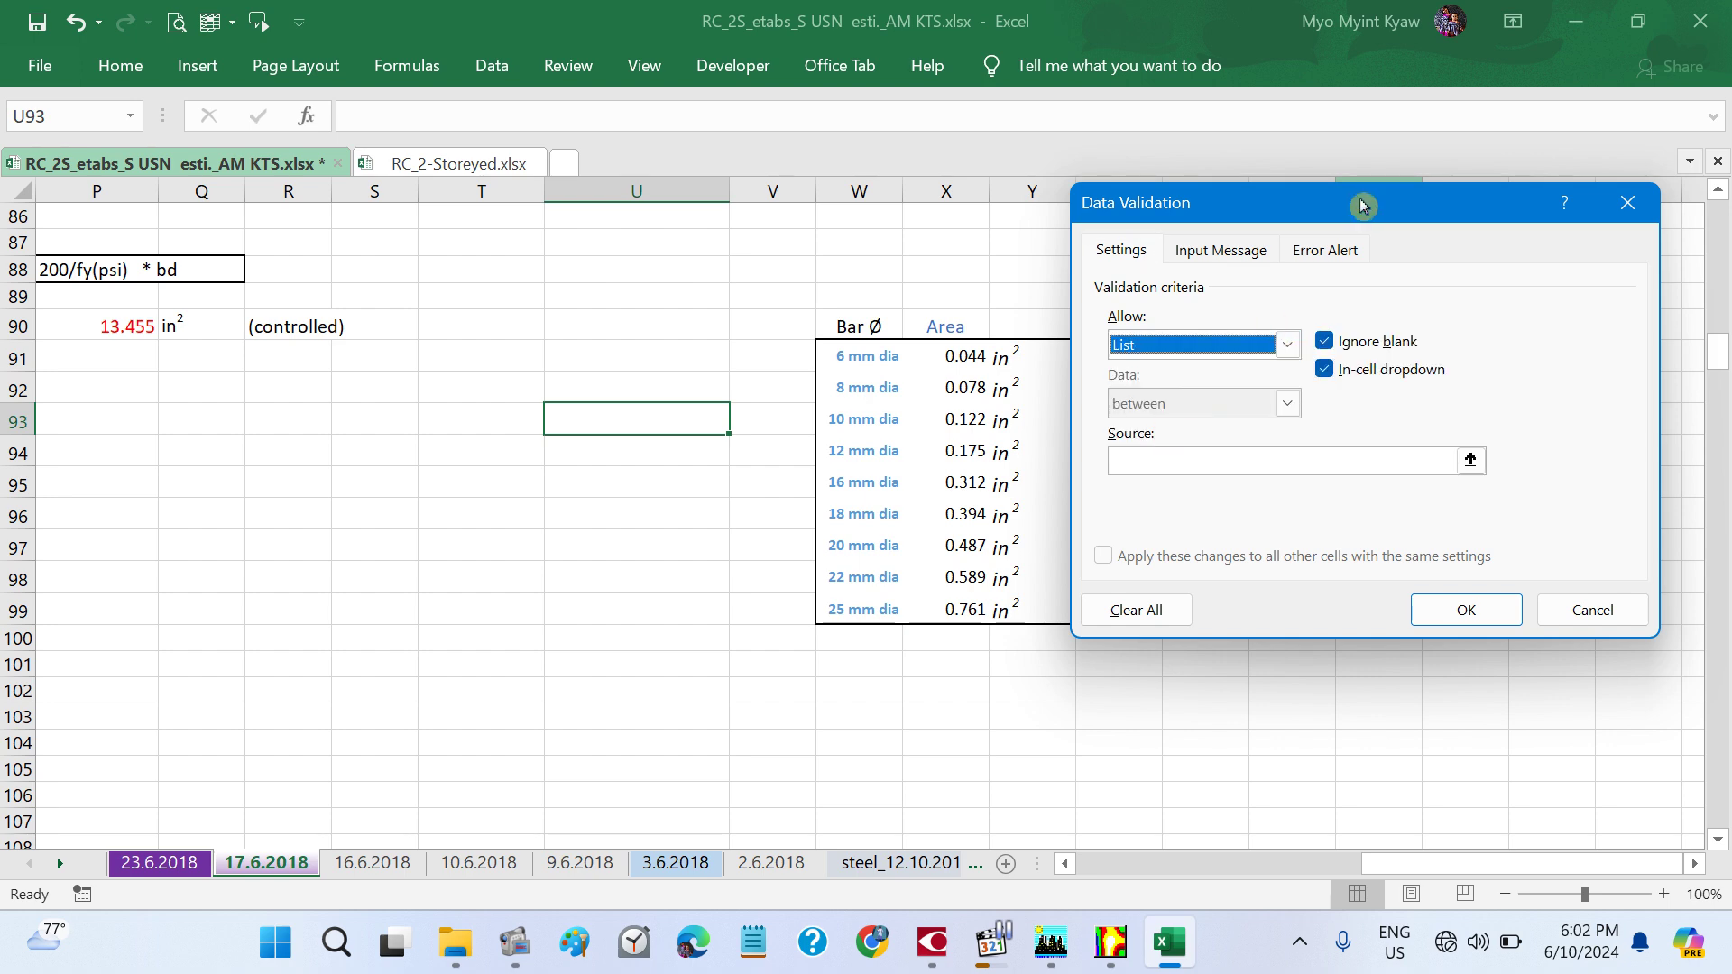
drag(1362, 206, 300, 299)
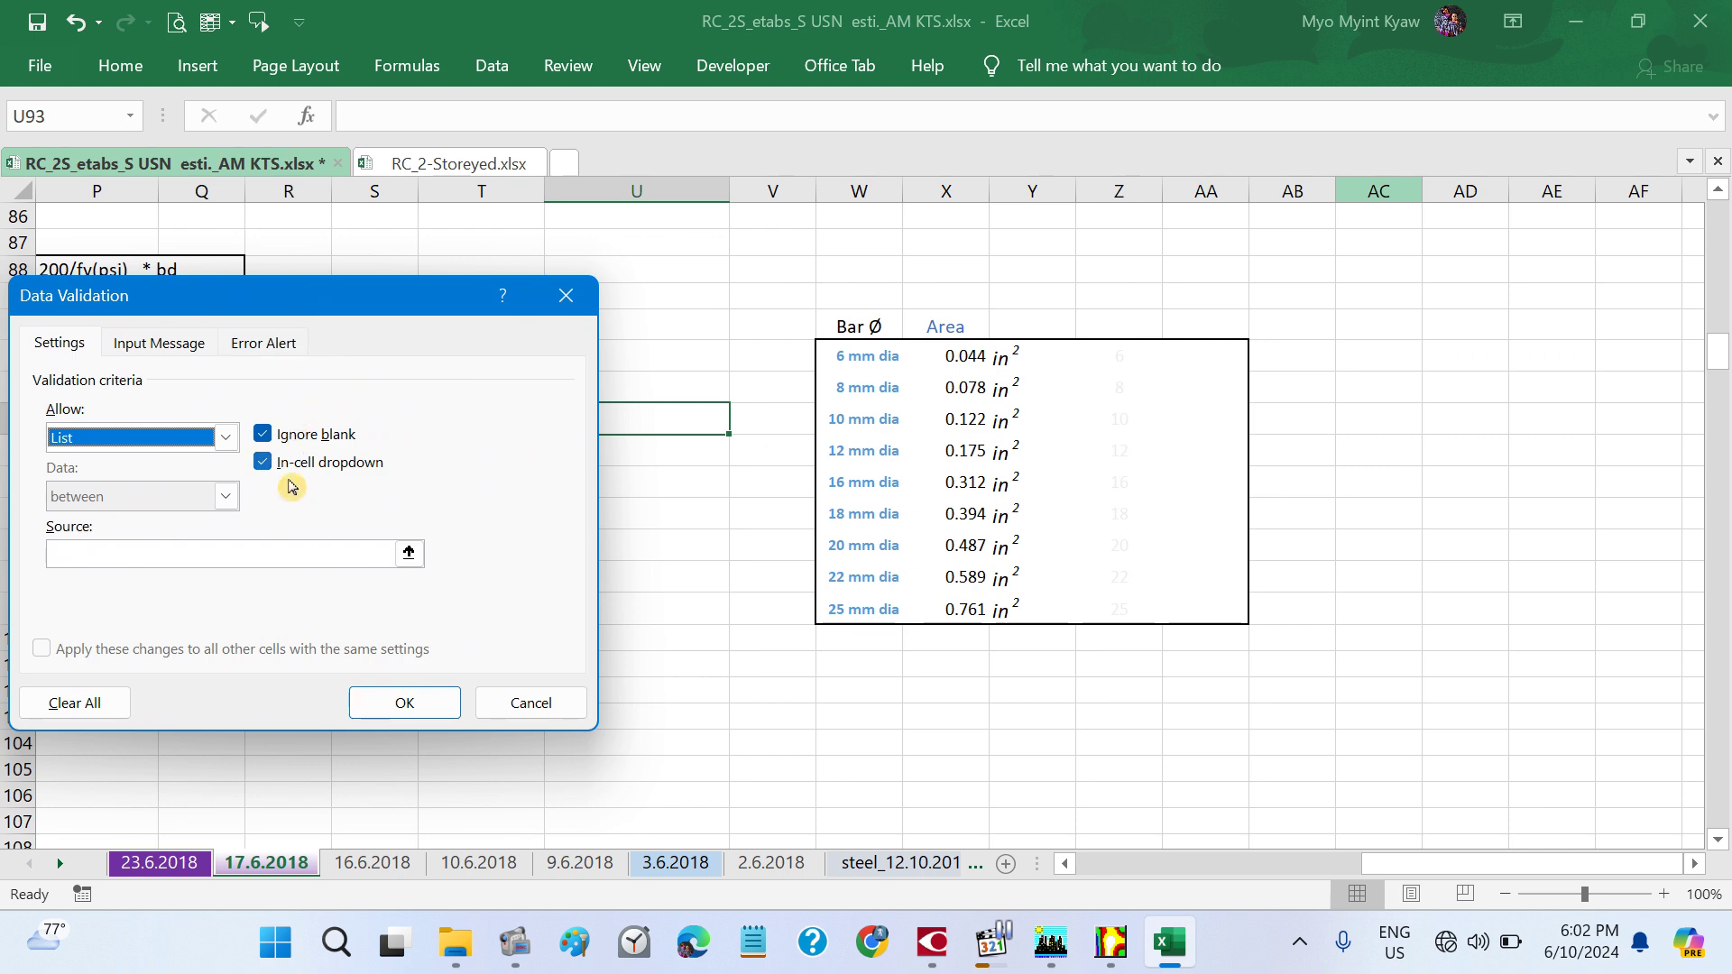
click(406, 552)
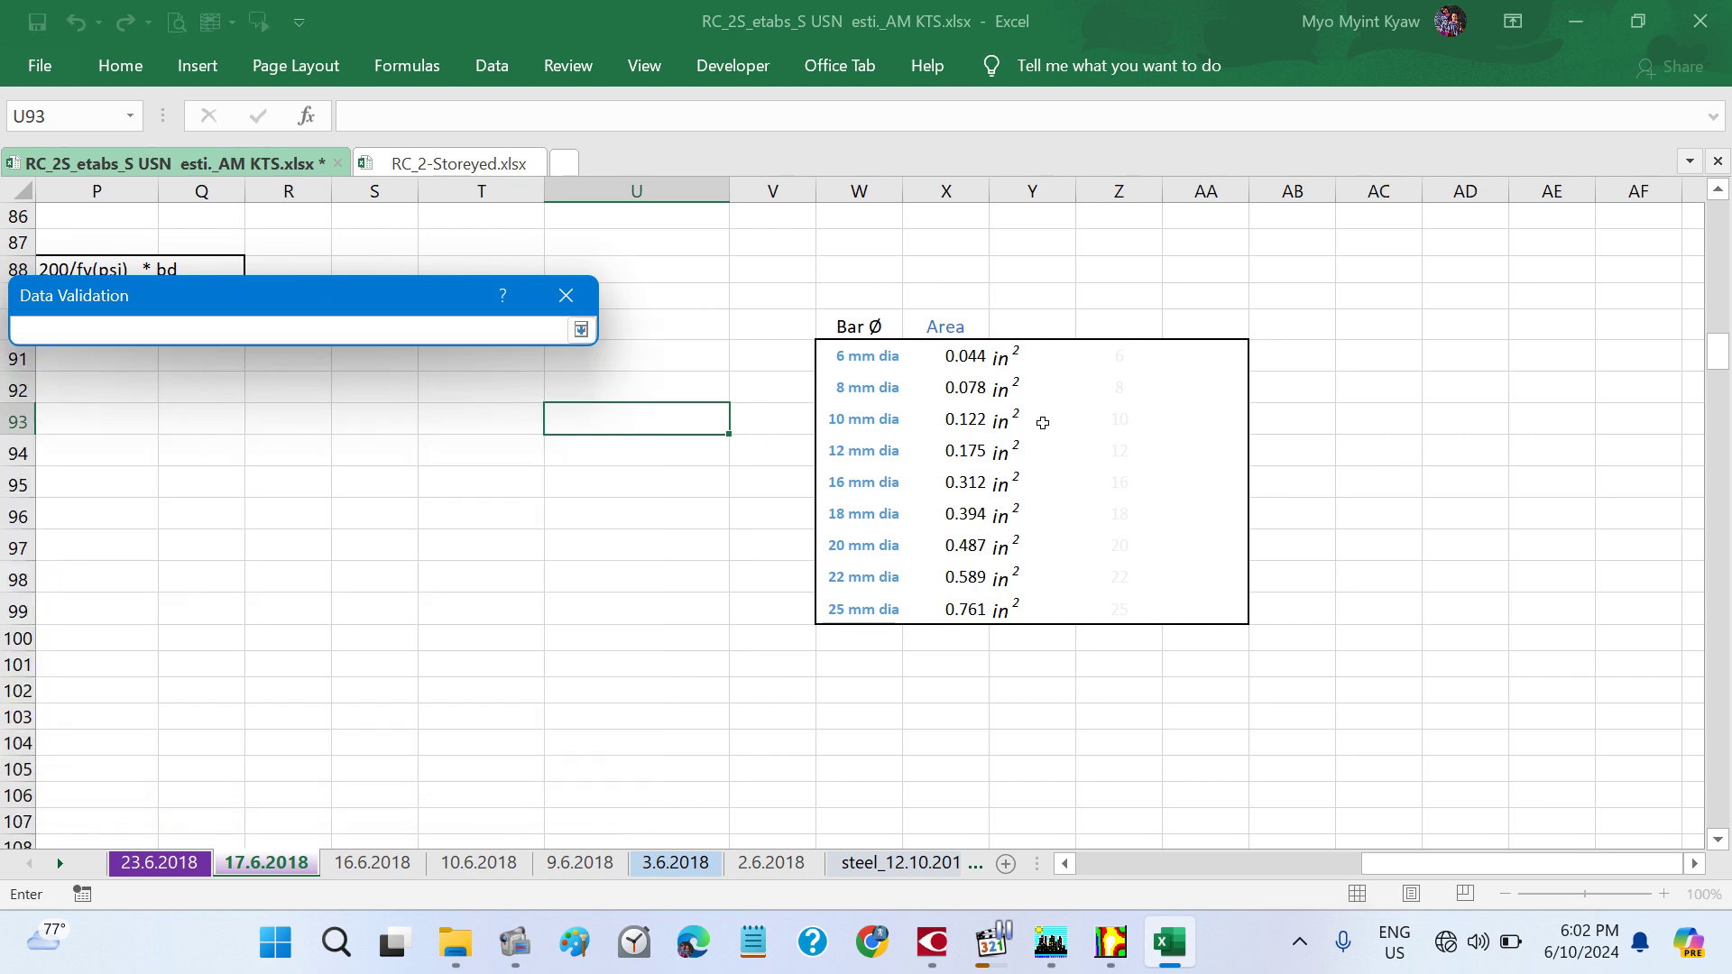
drag(1117, 353, 1116, 610)
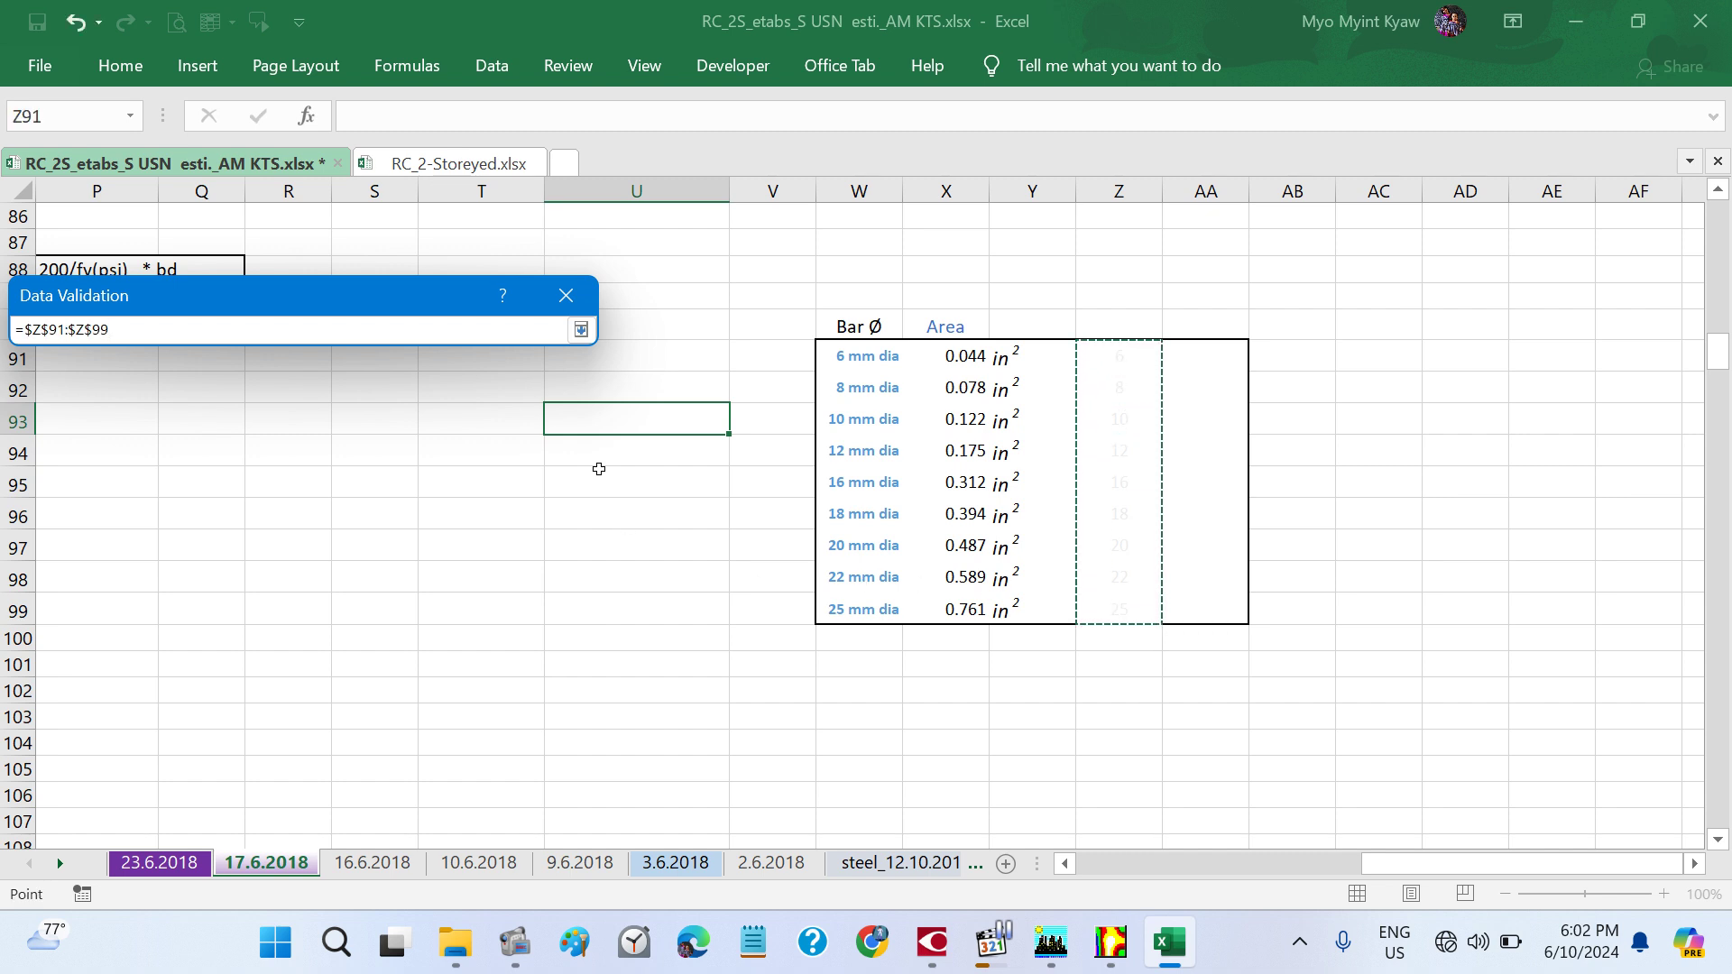
click(580, 330)
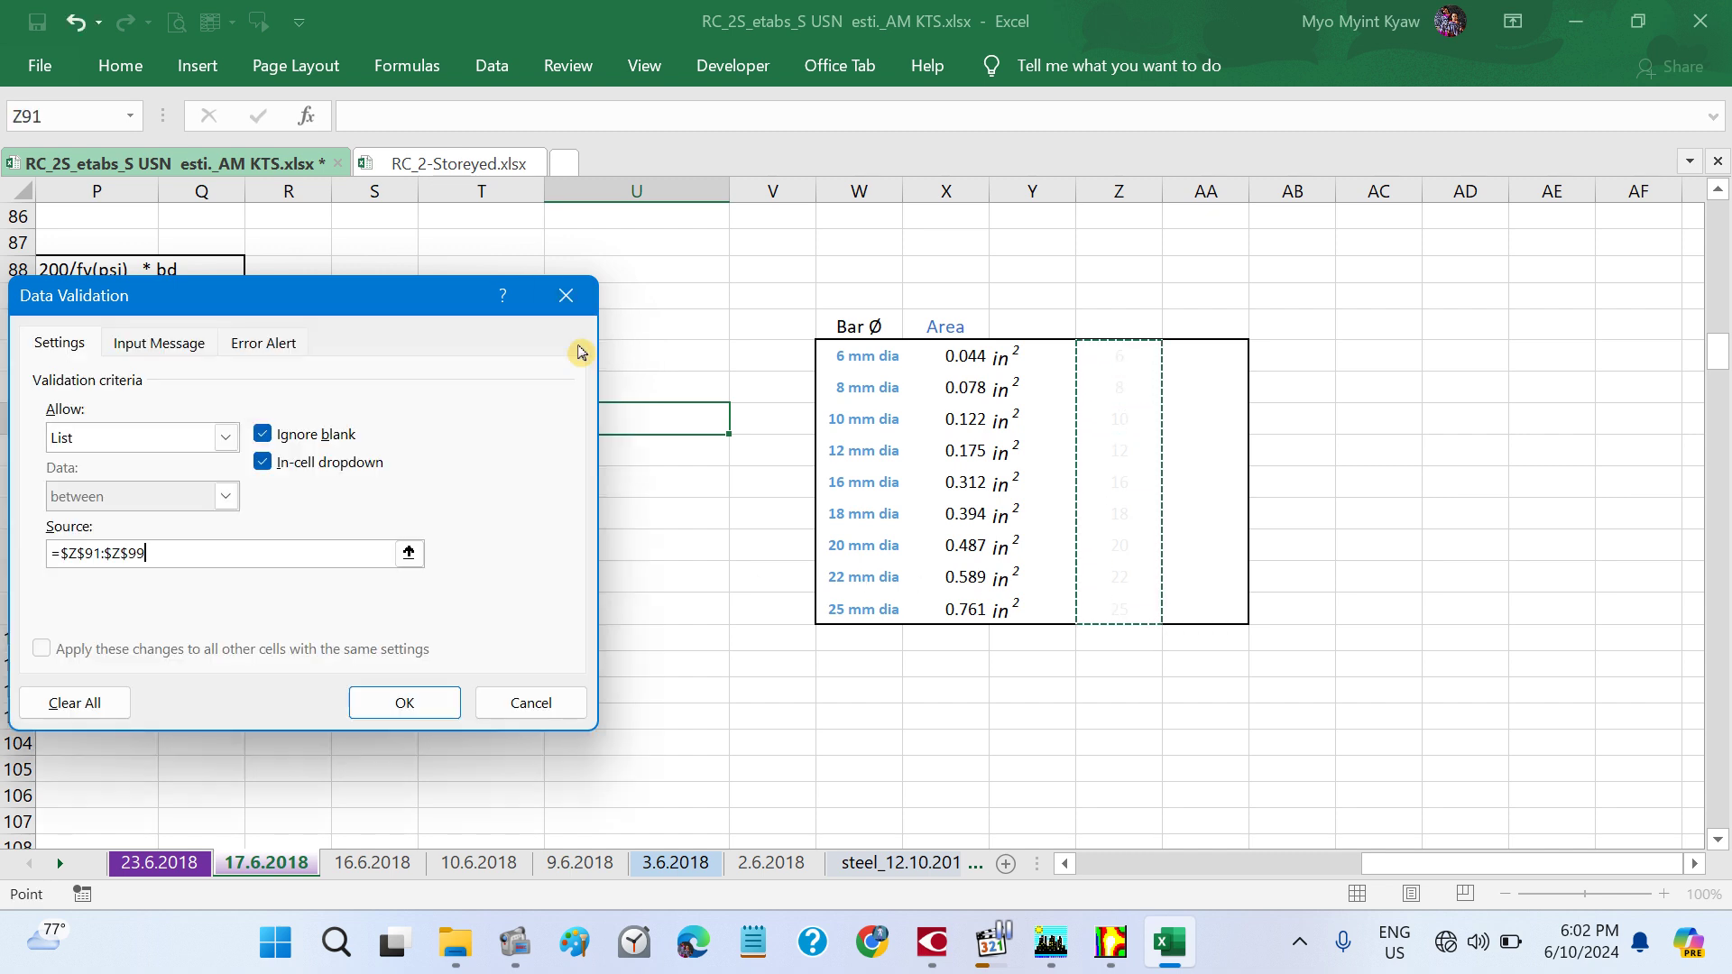
click(410, 691)
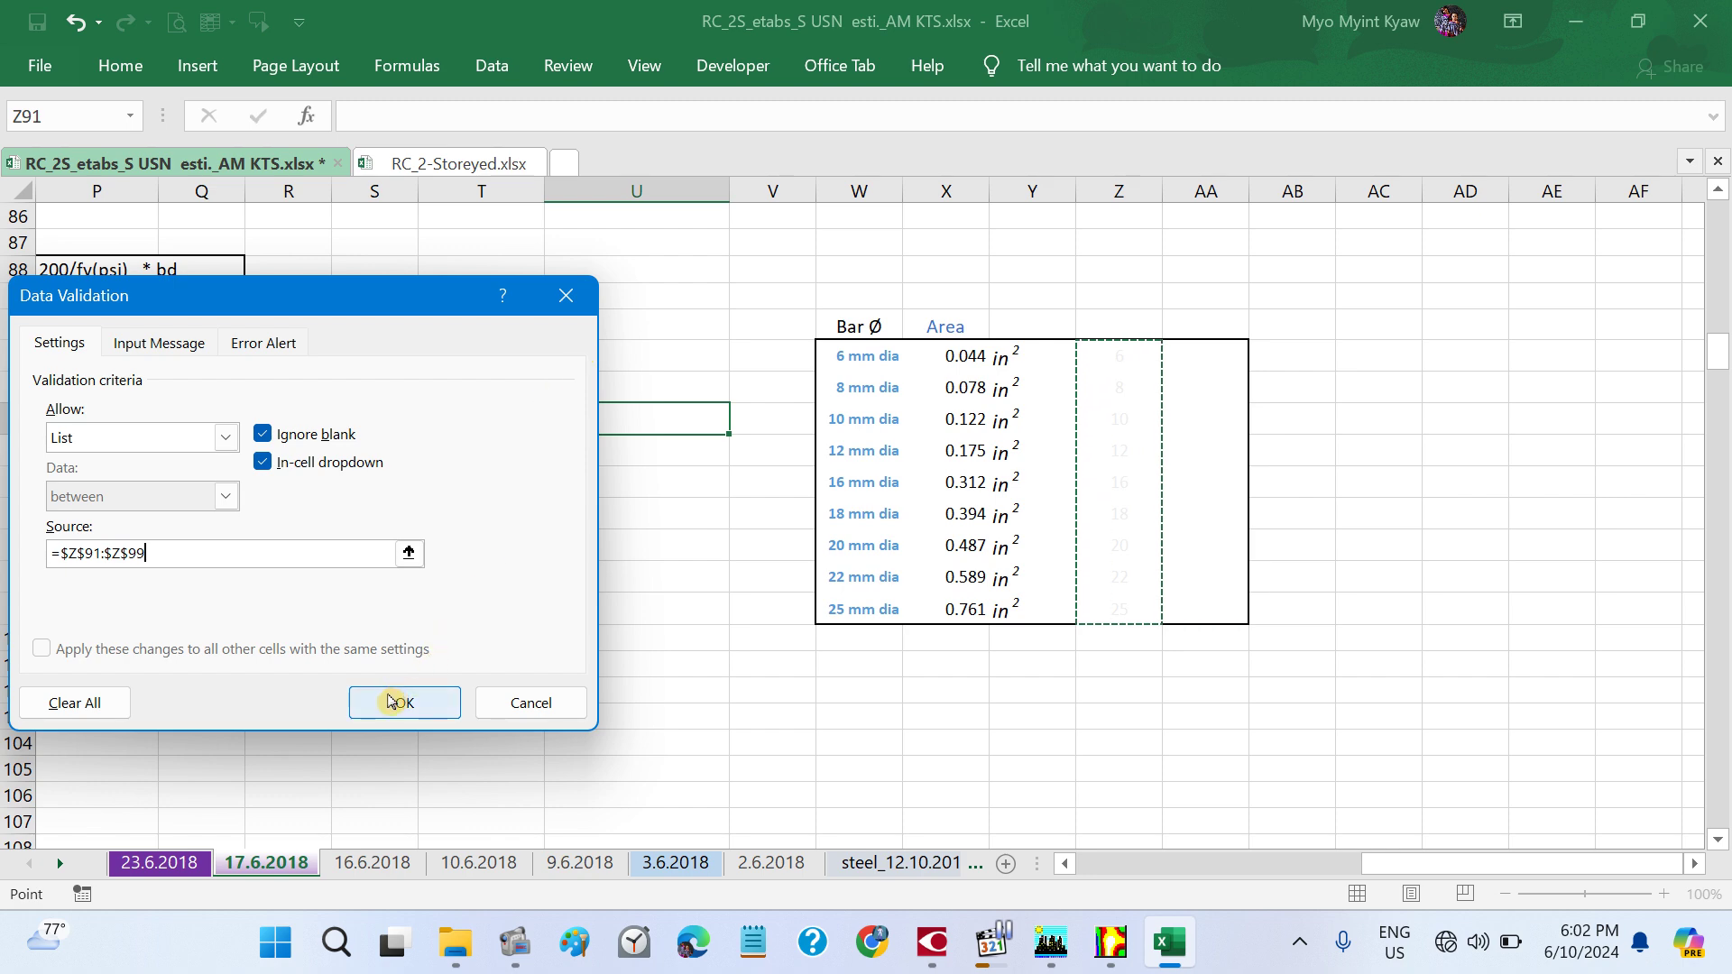
click(748, 681)
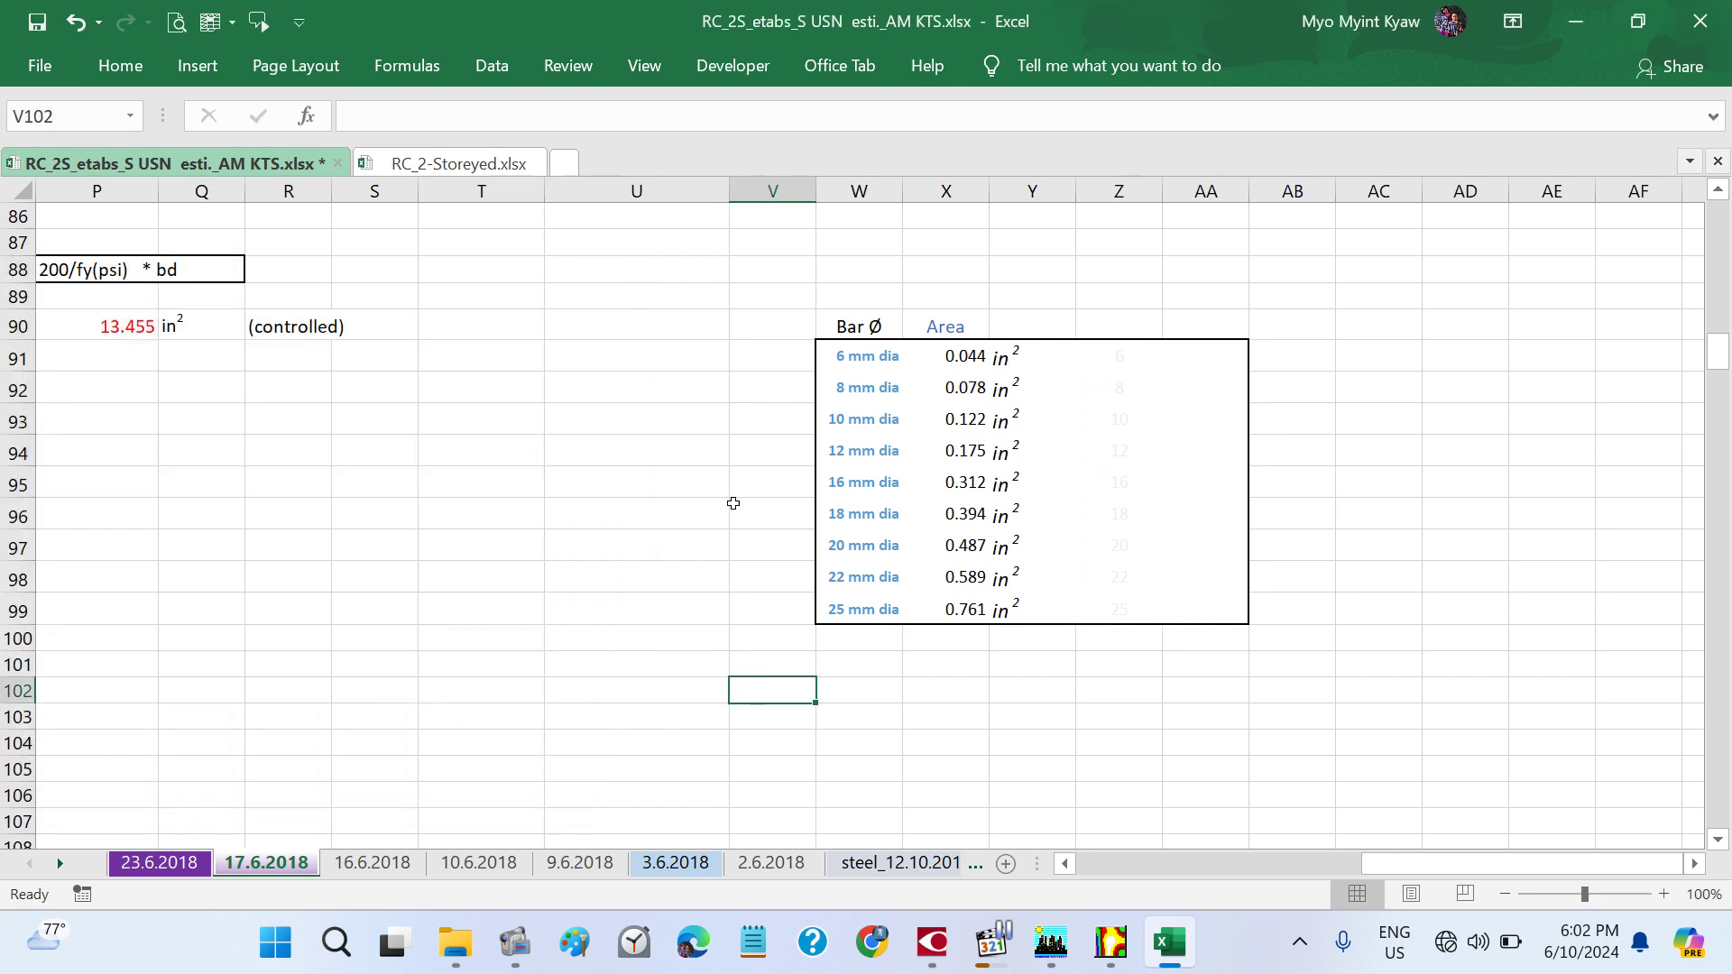
- Compare the drop-down options offered in U93 with those in the bar diameter cell W91
click(678, 407)
click(887, 358)
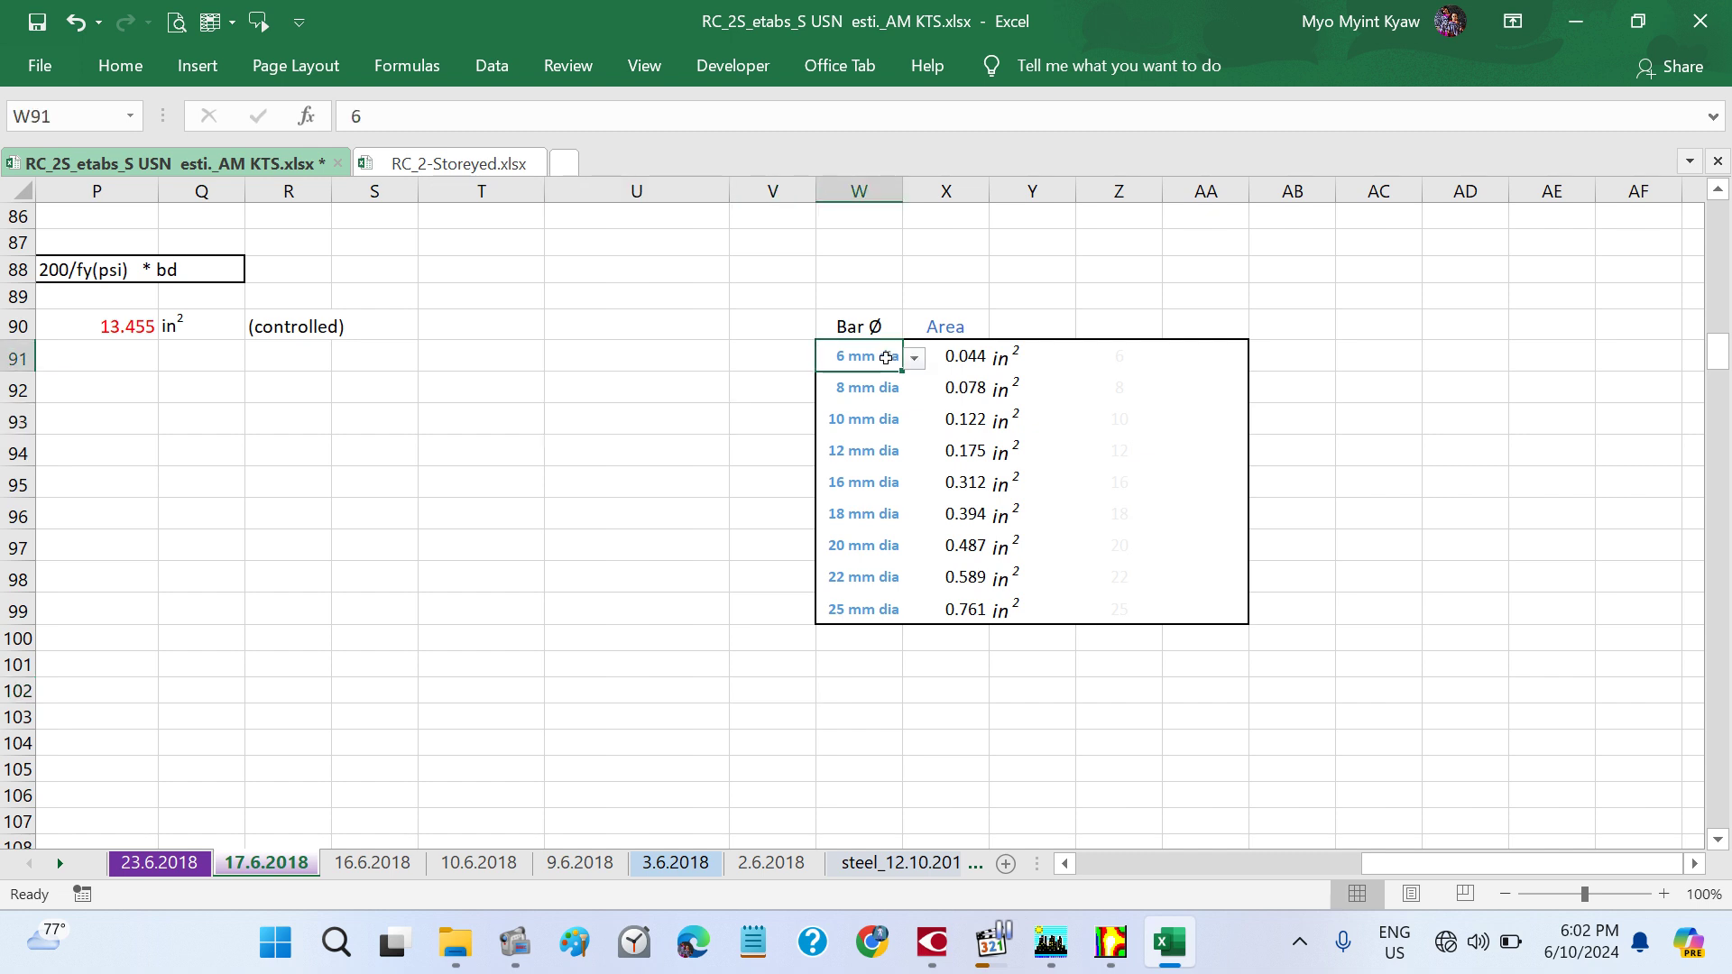
click(915, 361)
click(669, 561)
click(661, 424)
click(740, 421)
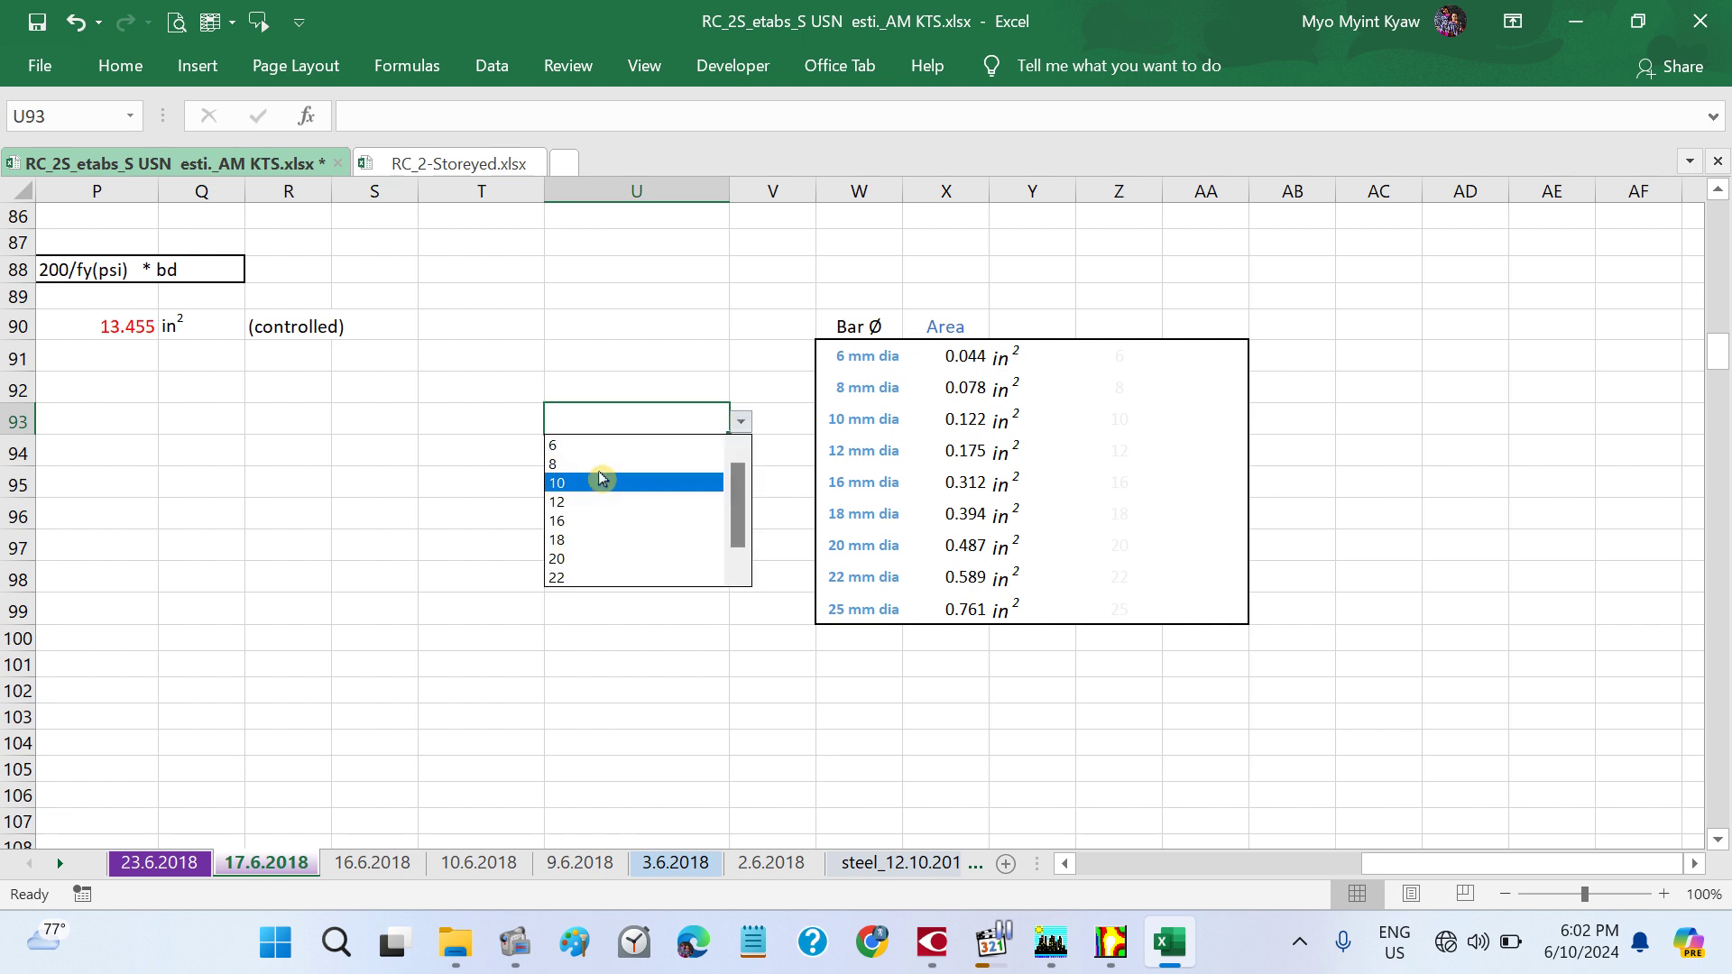
click(590, 504)
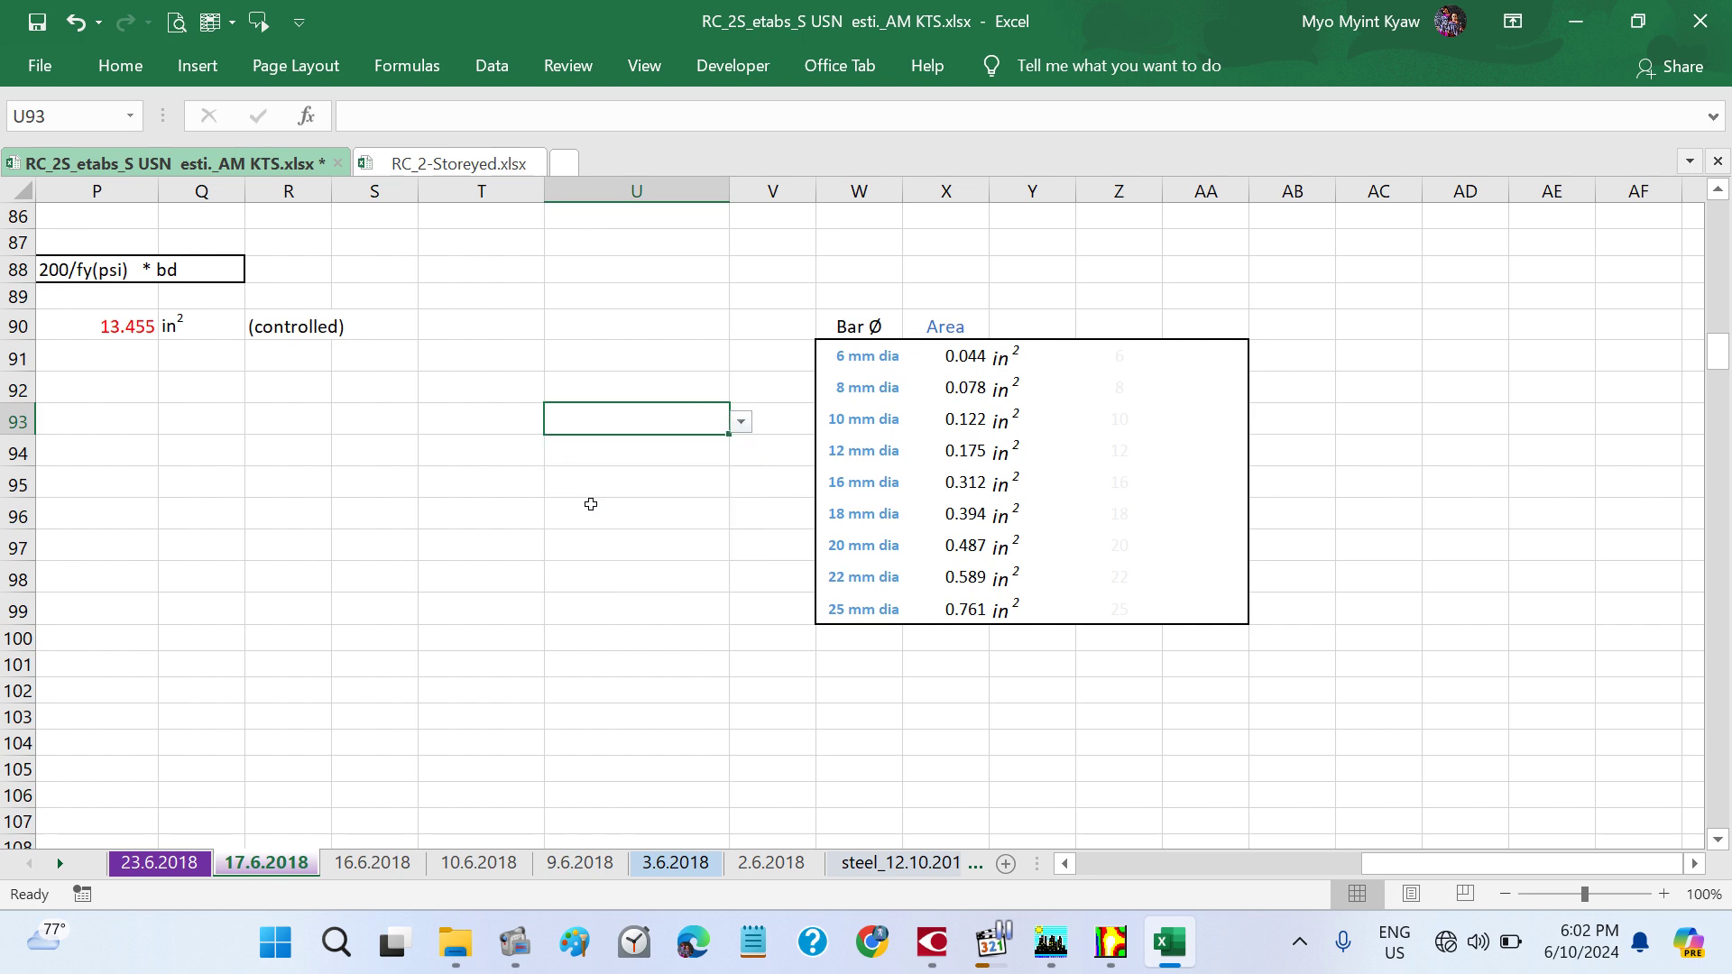
click(753, 559)
- Set the source of the data validation list in W91 to $Z$91:$Z$99
click(886, 354)
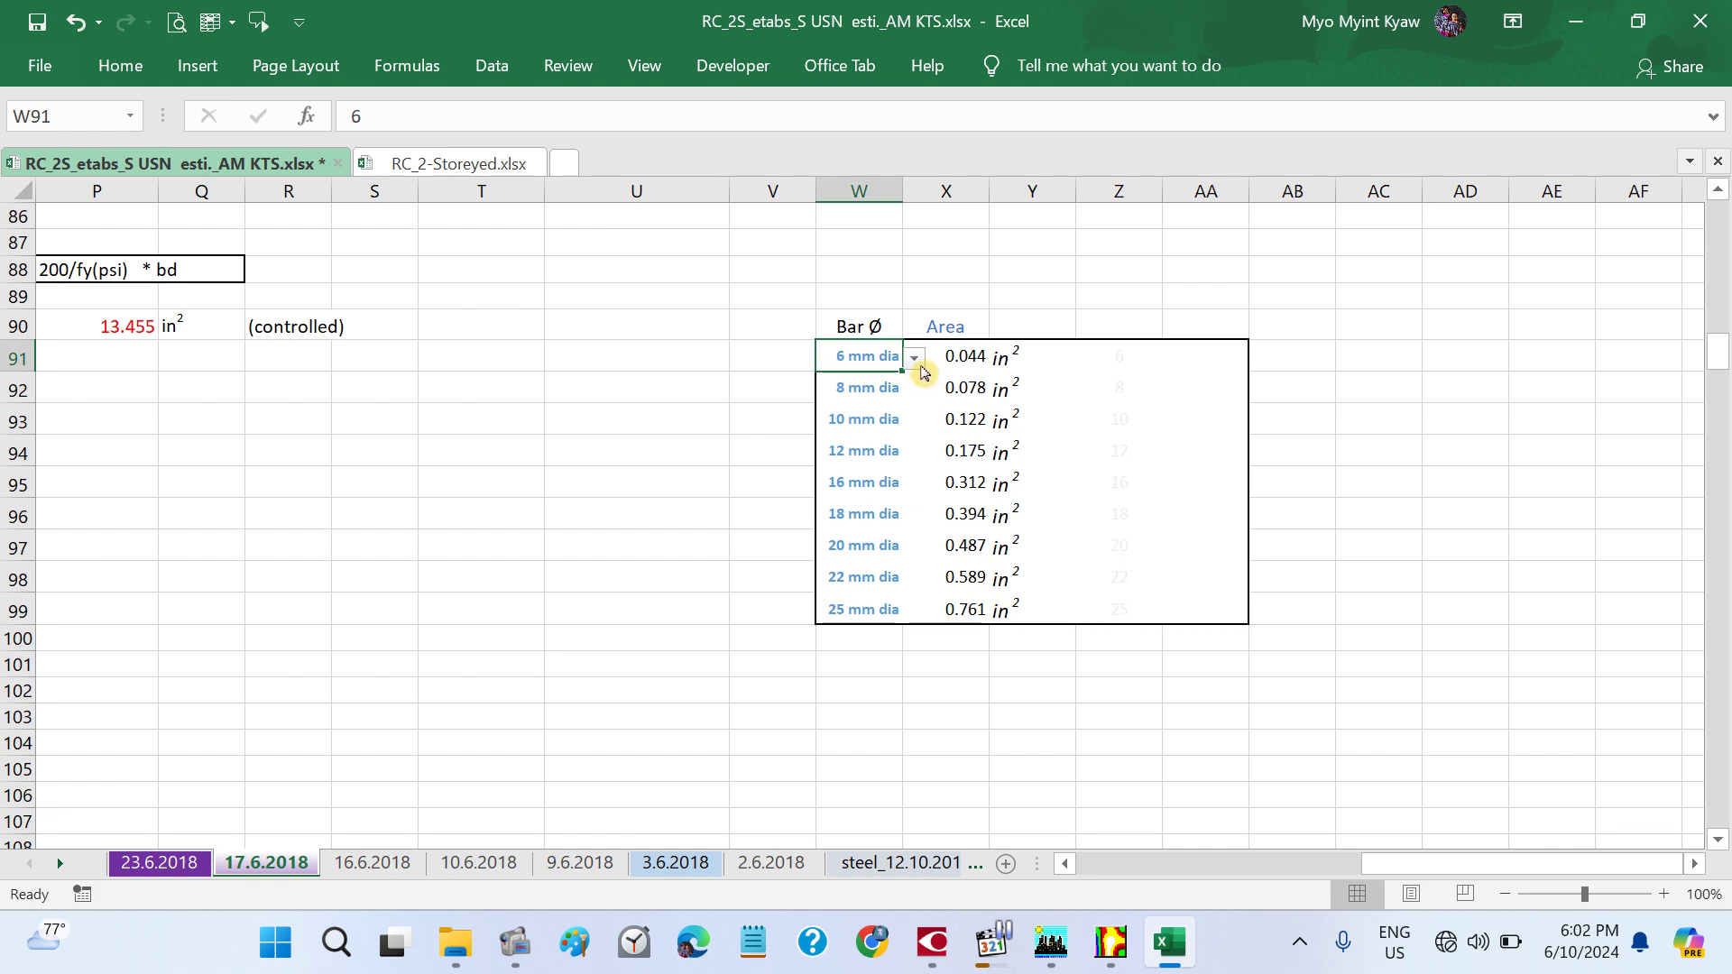
click(913, 358)
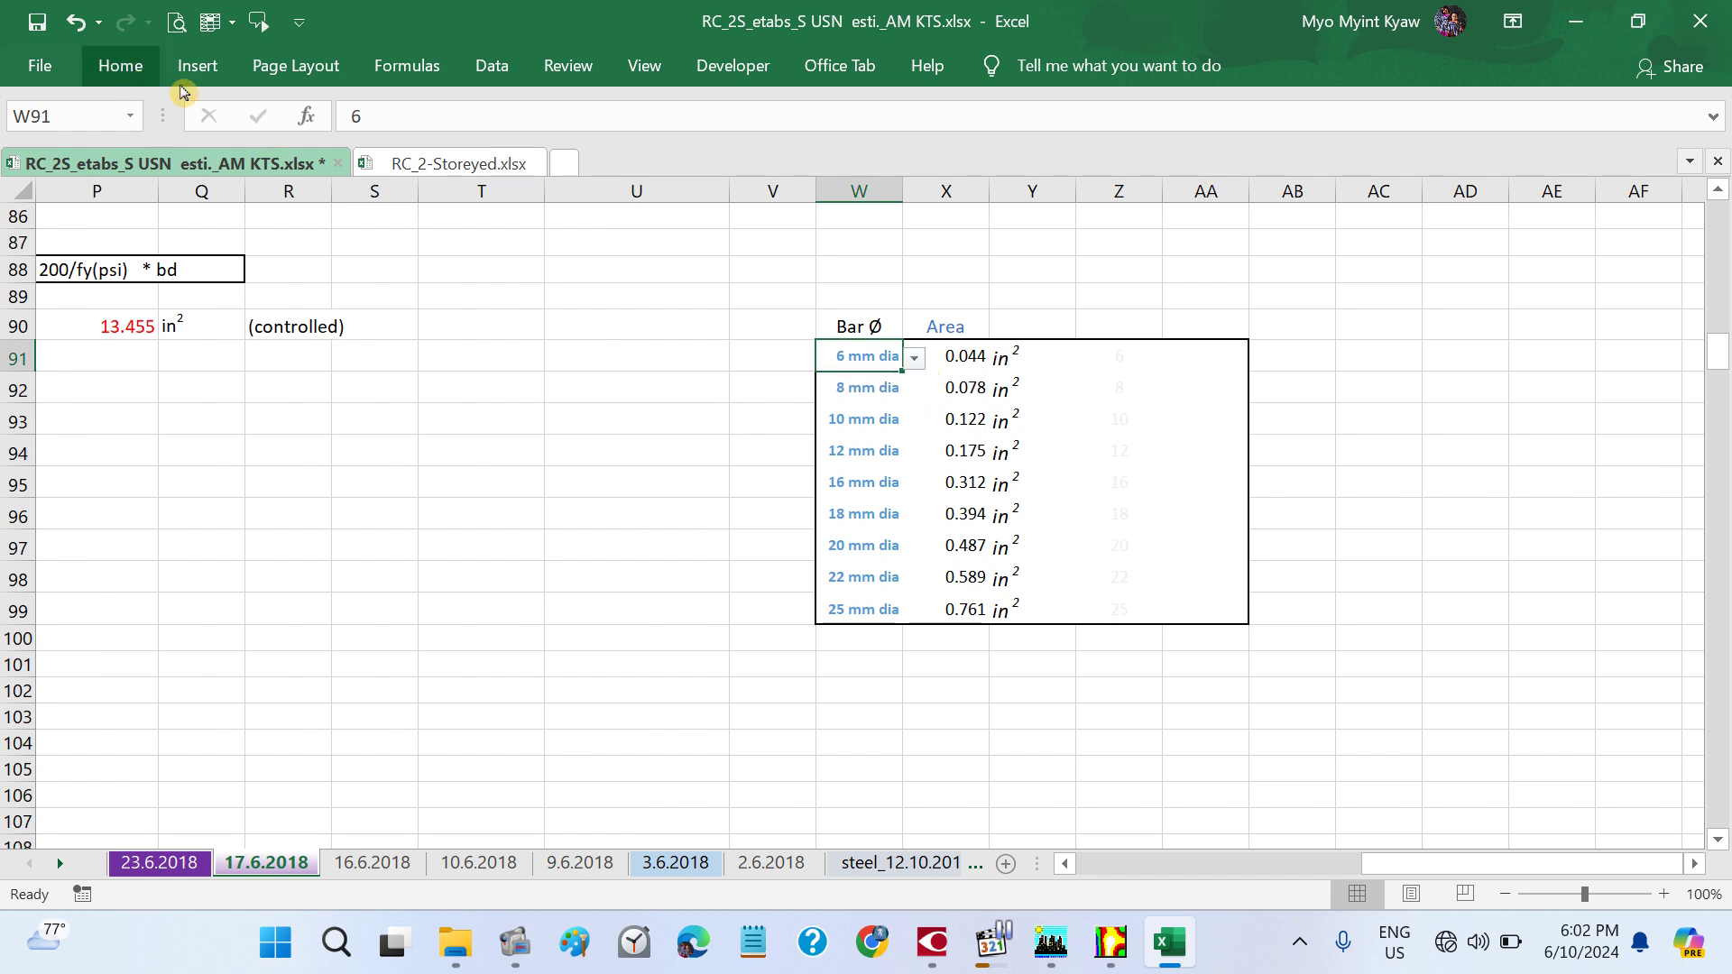
click(492, 70)
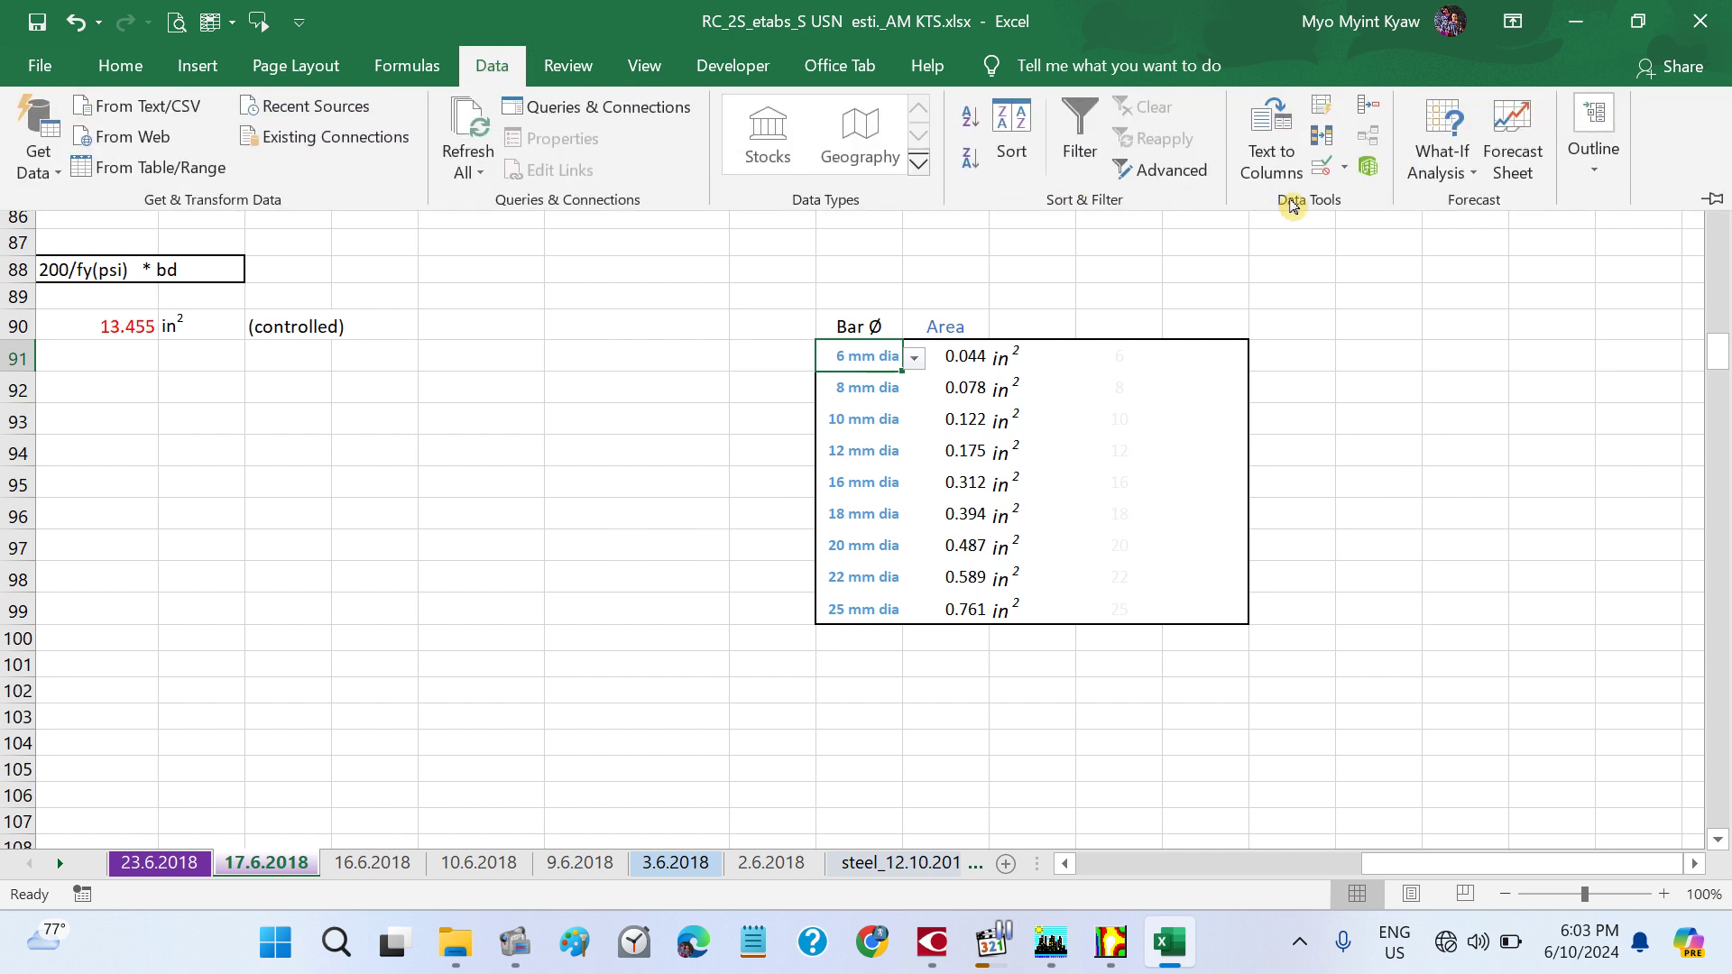
click(1344, 171)
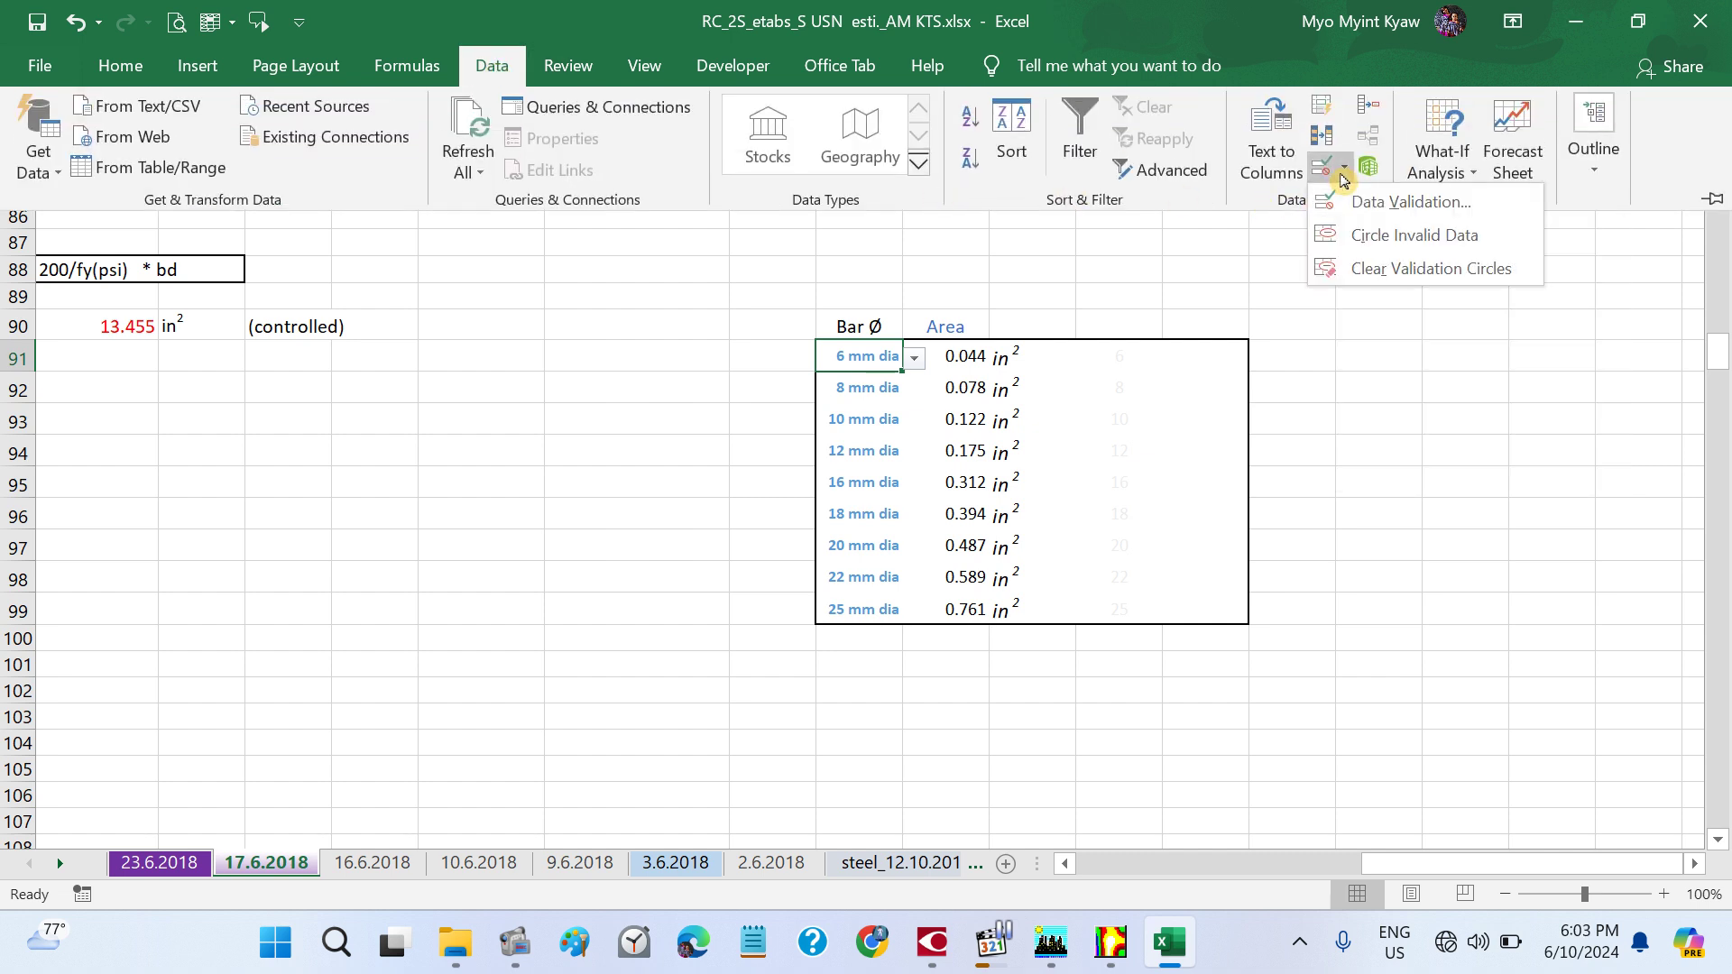
click(1365, 202)
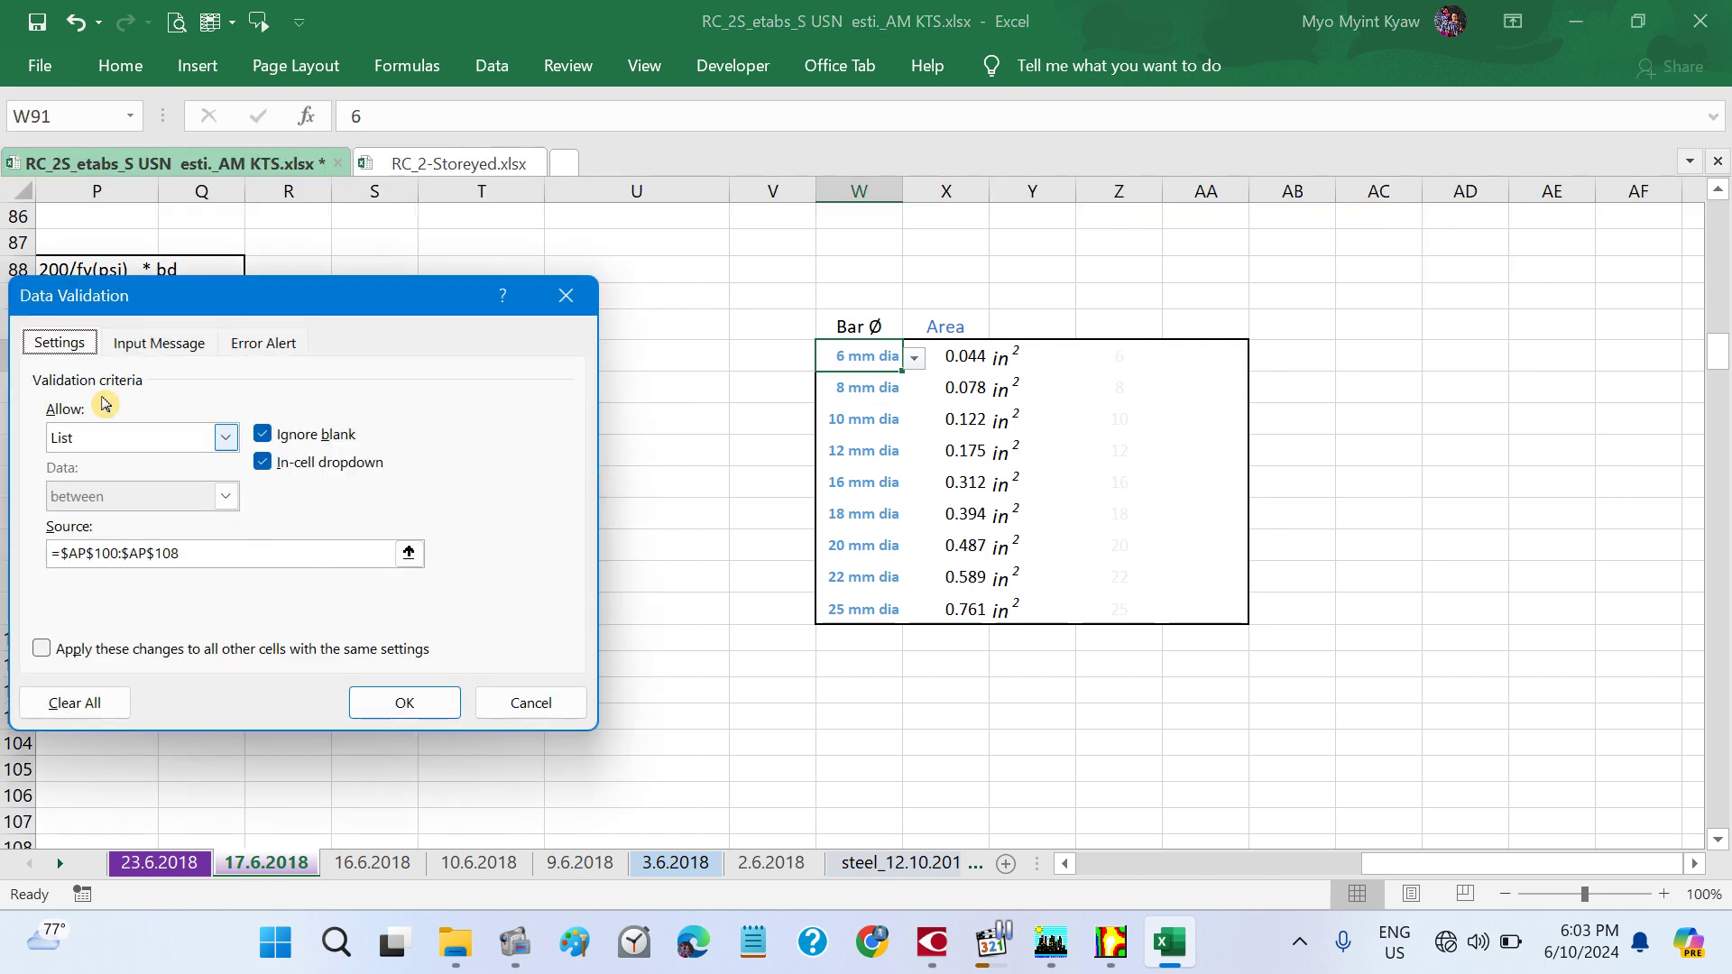
click(409, 552)
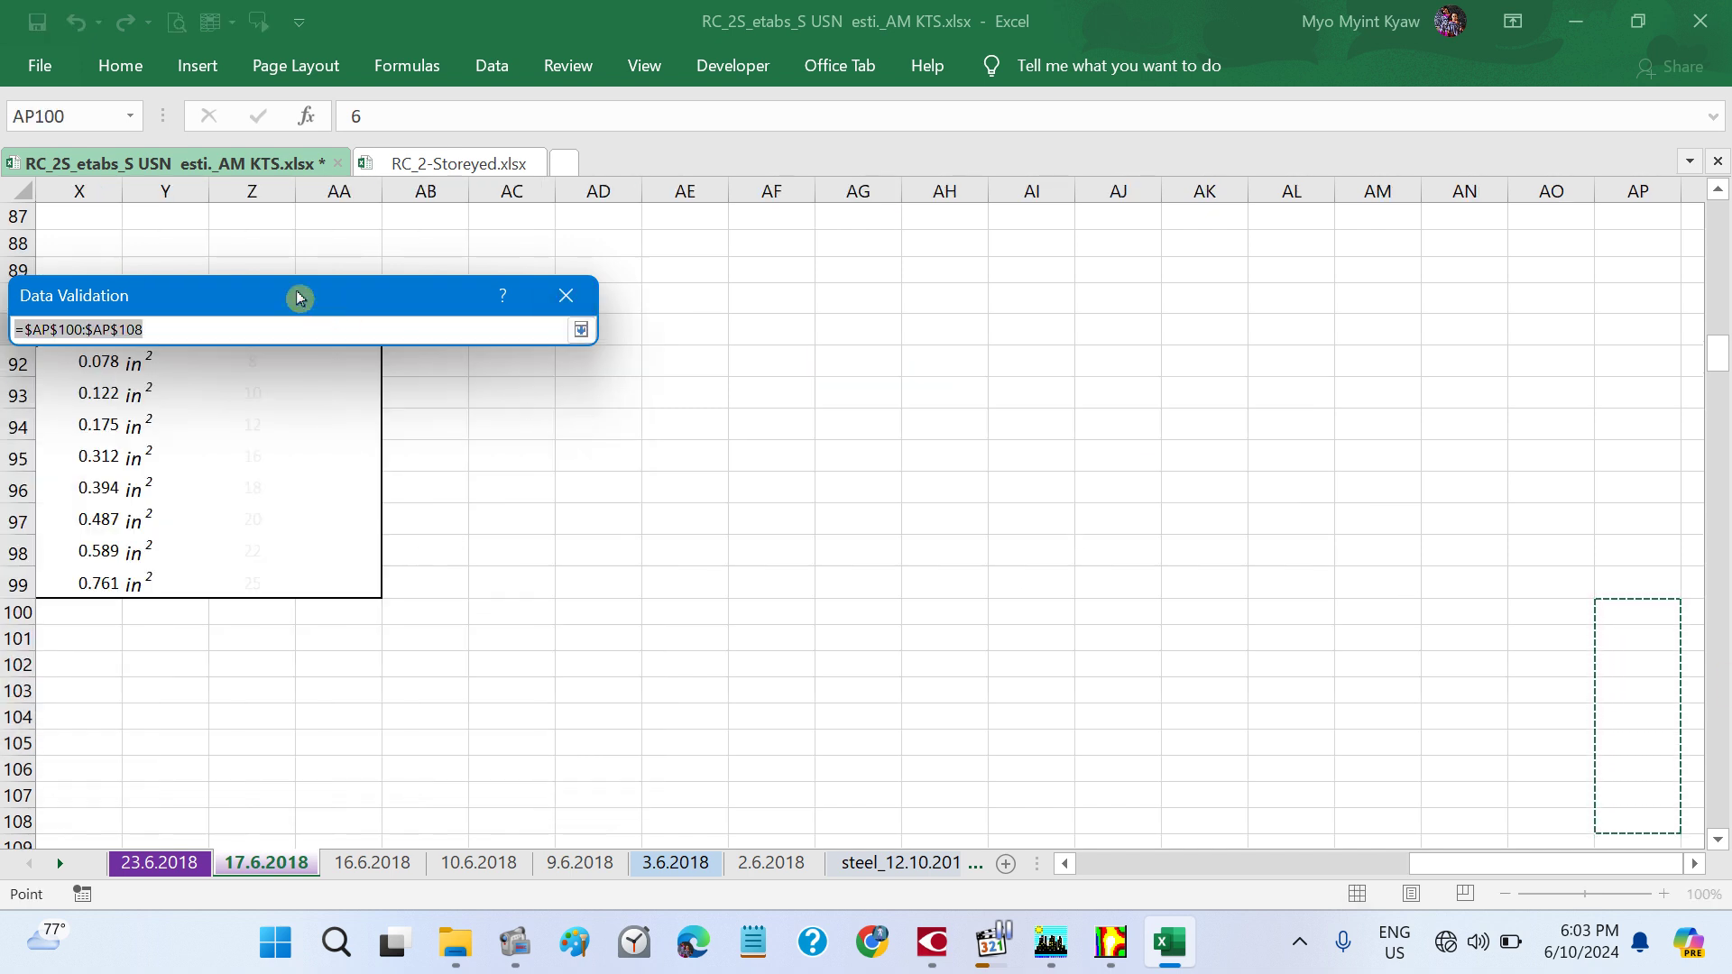
drag(297, 294, 789, 331)
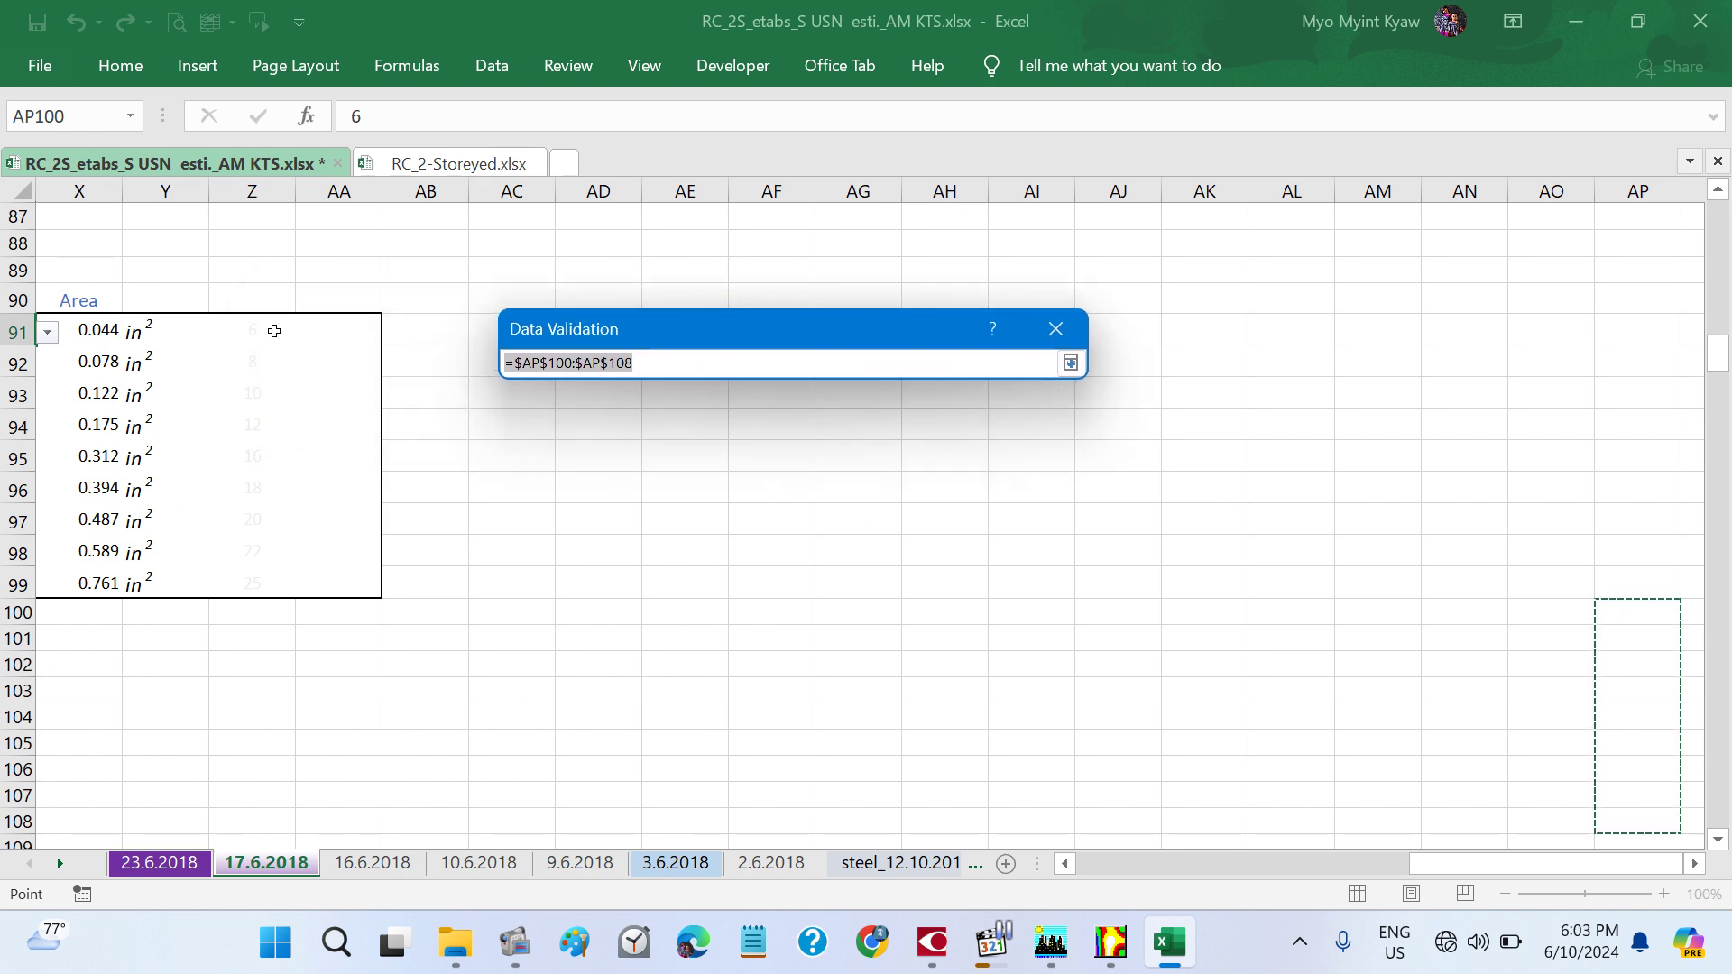
drag(247, 324, 244, 584)
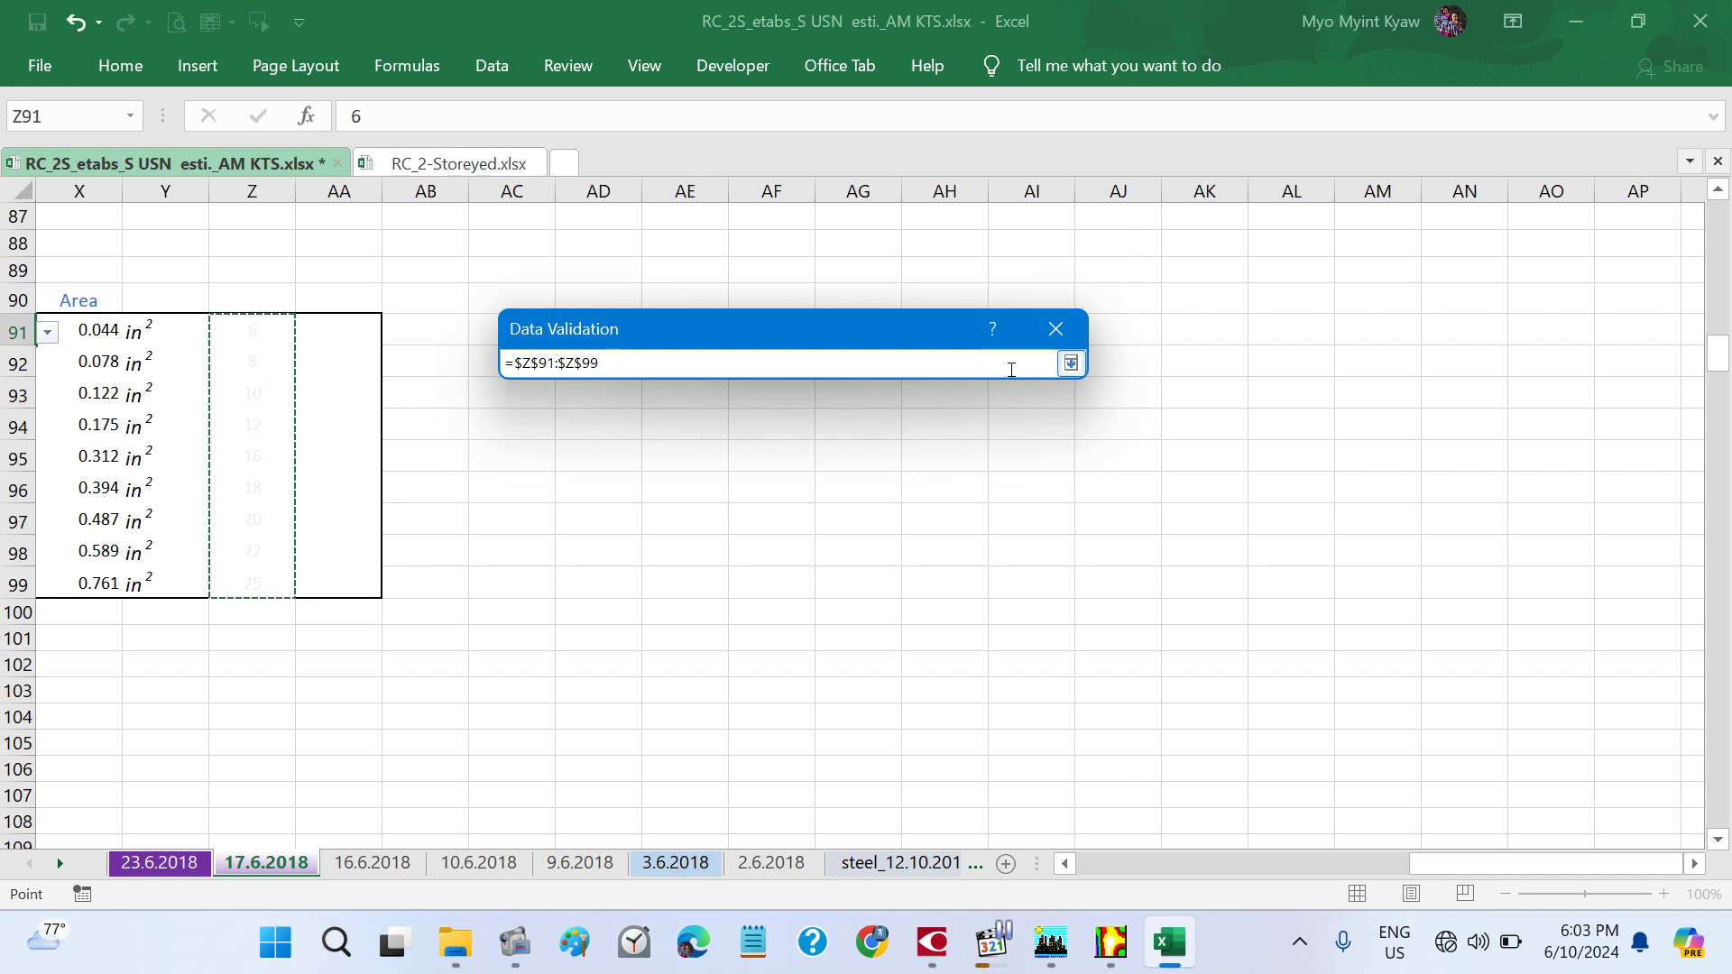
key(Return)
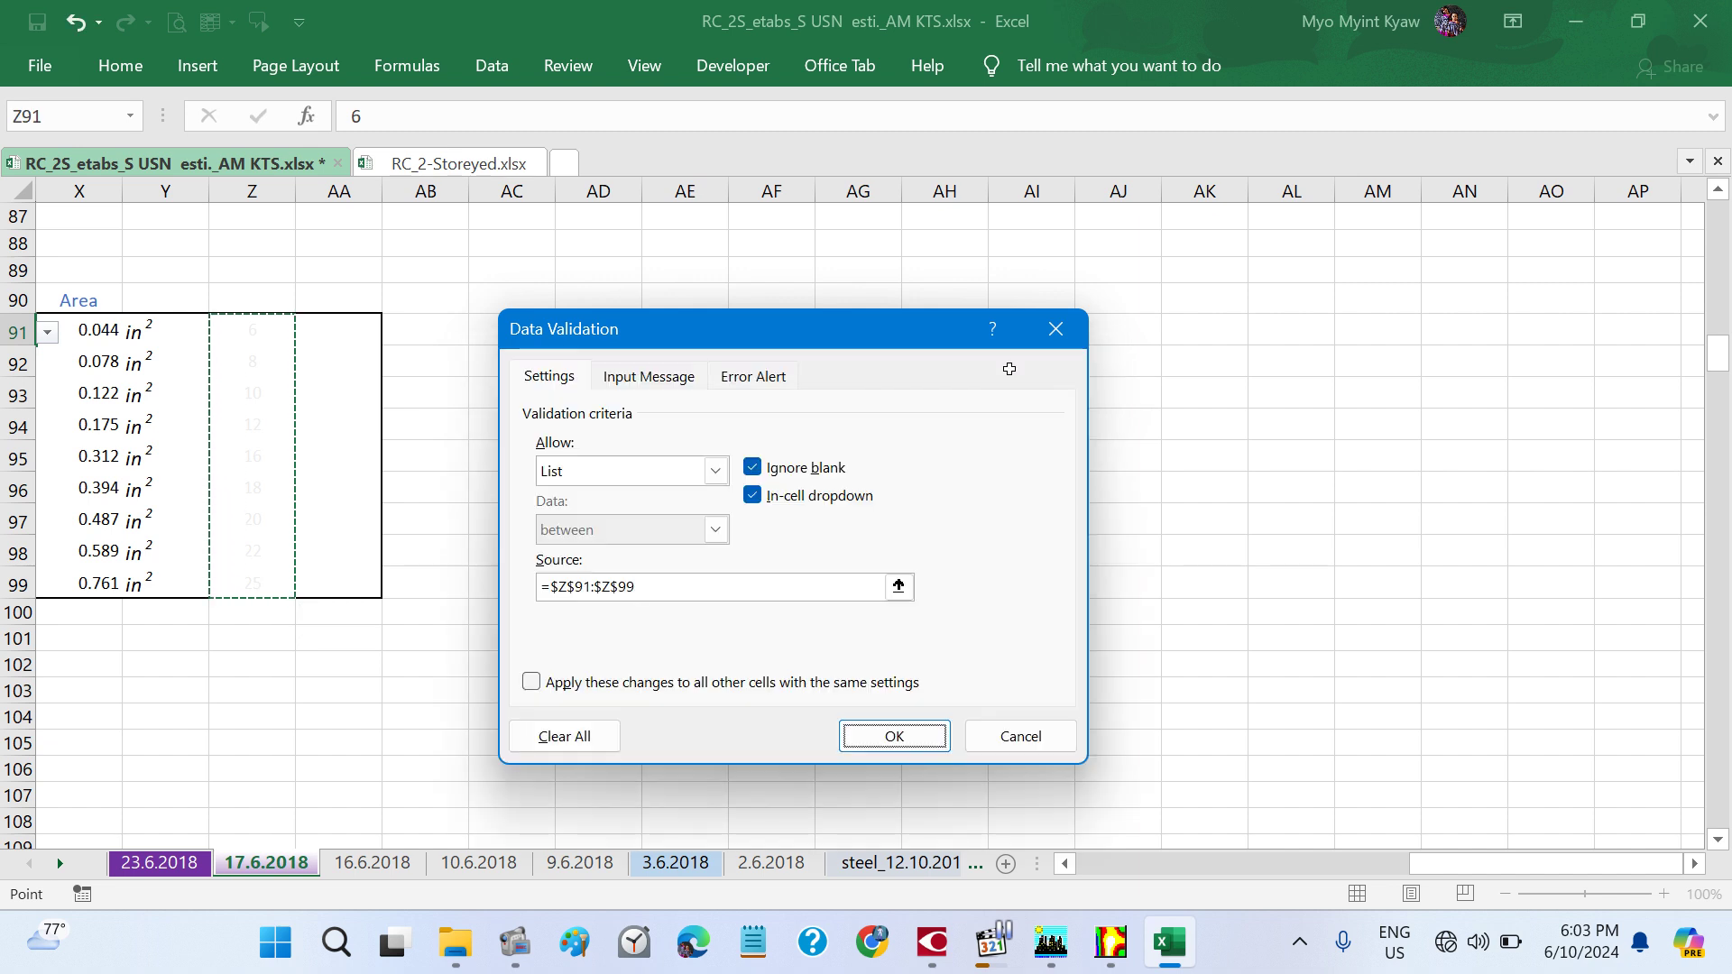
key(Return)
scroll(748, 431, left, 3)
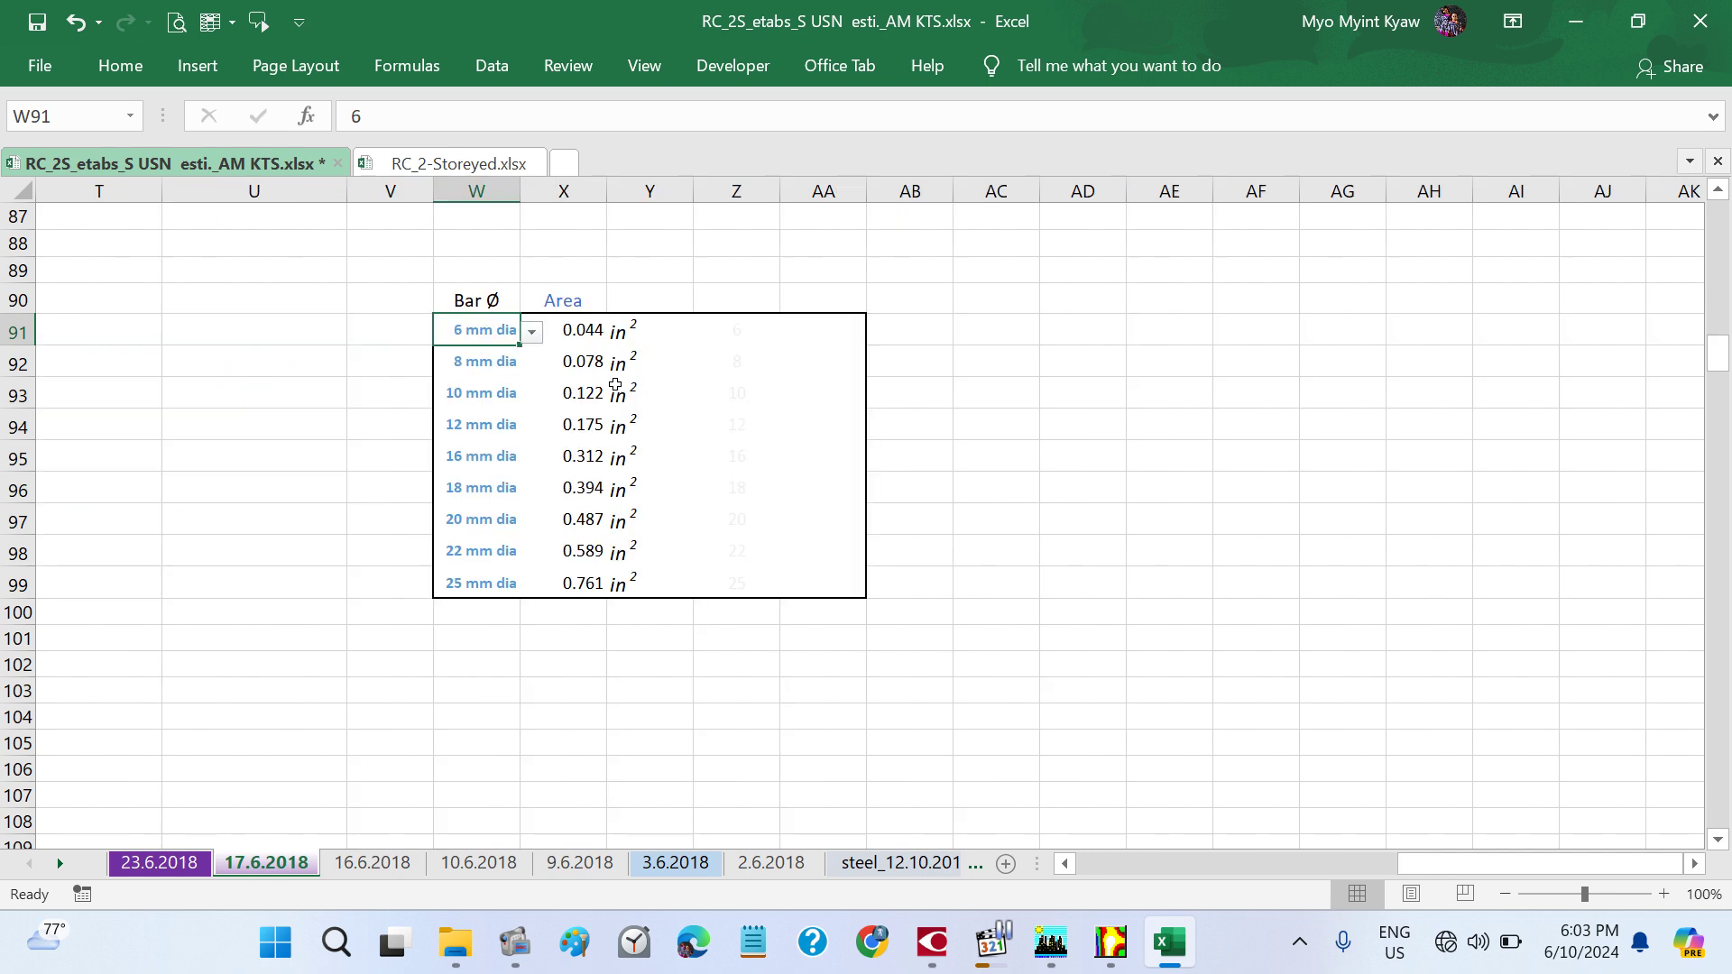
- Examine the diameter options in the drop-down list of W91
click(531, 335)
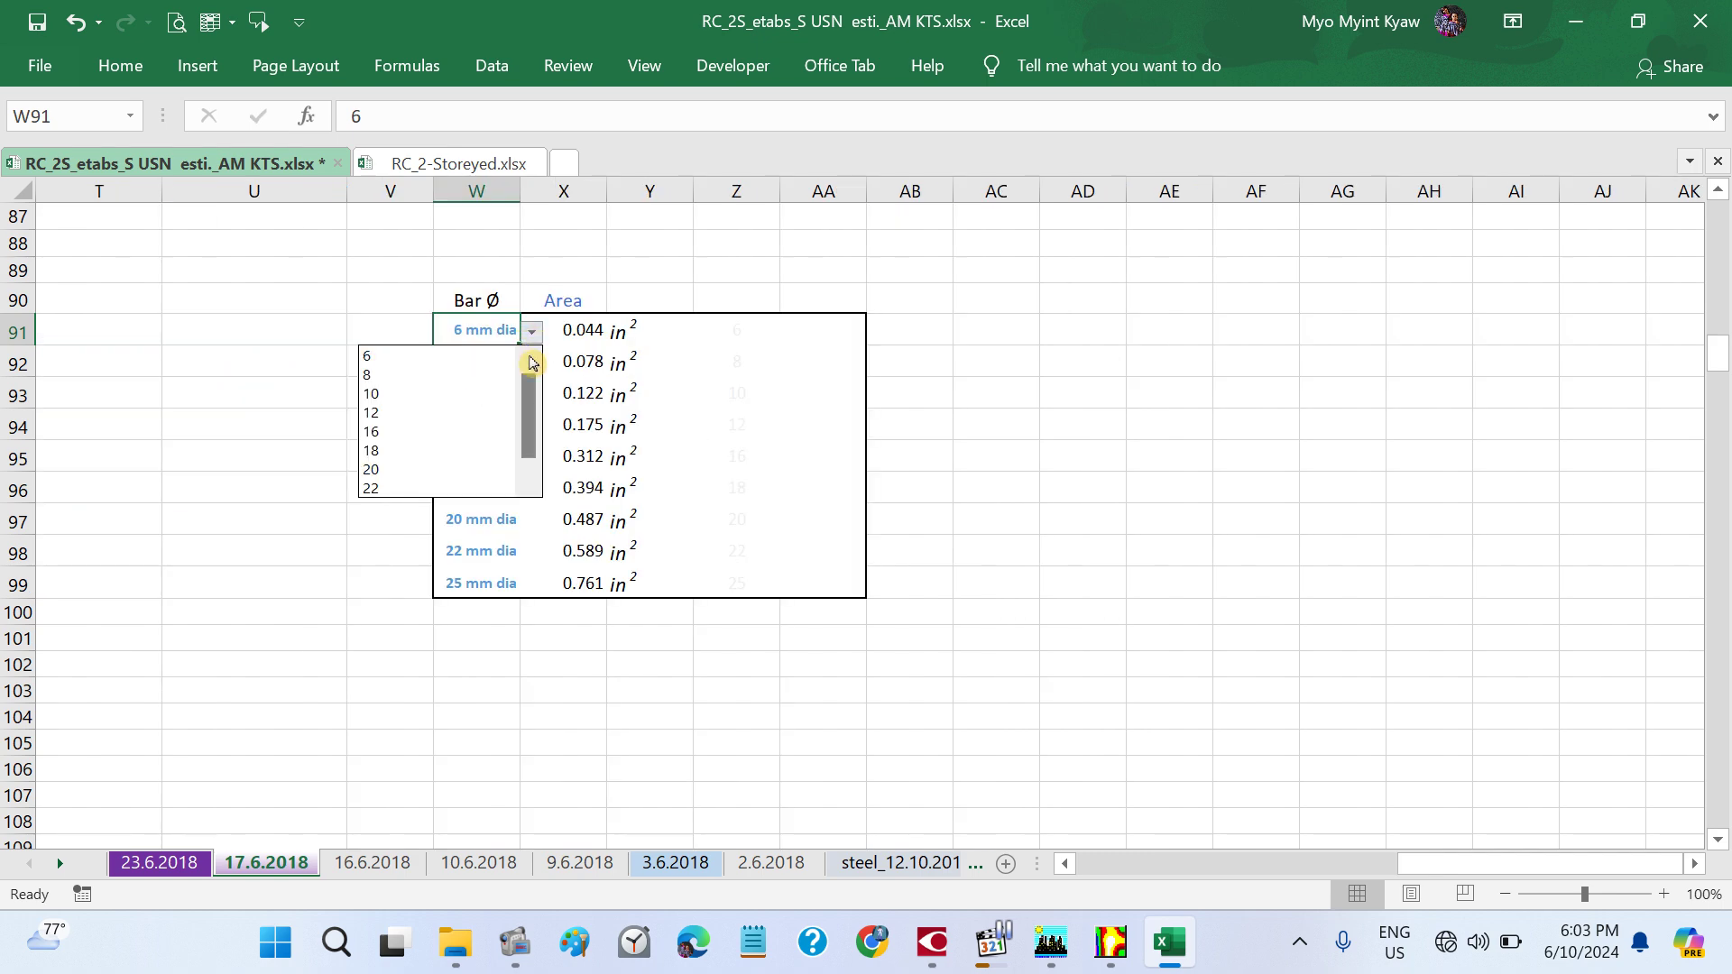
click(423, 372)
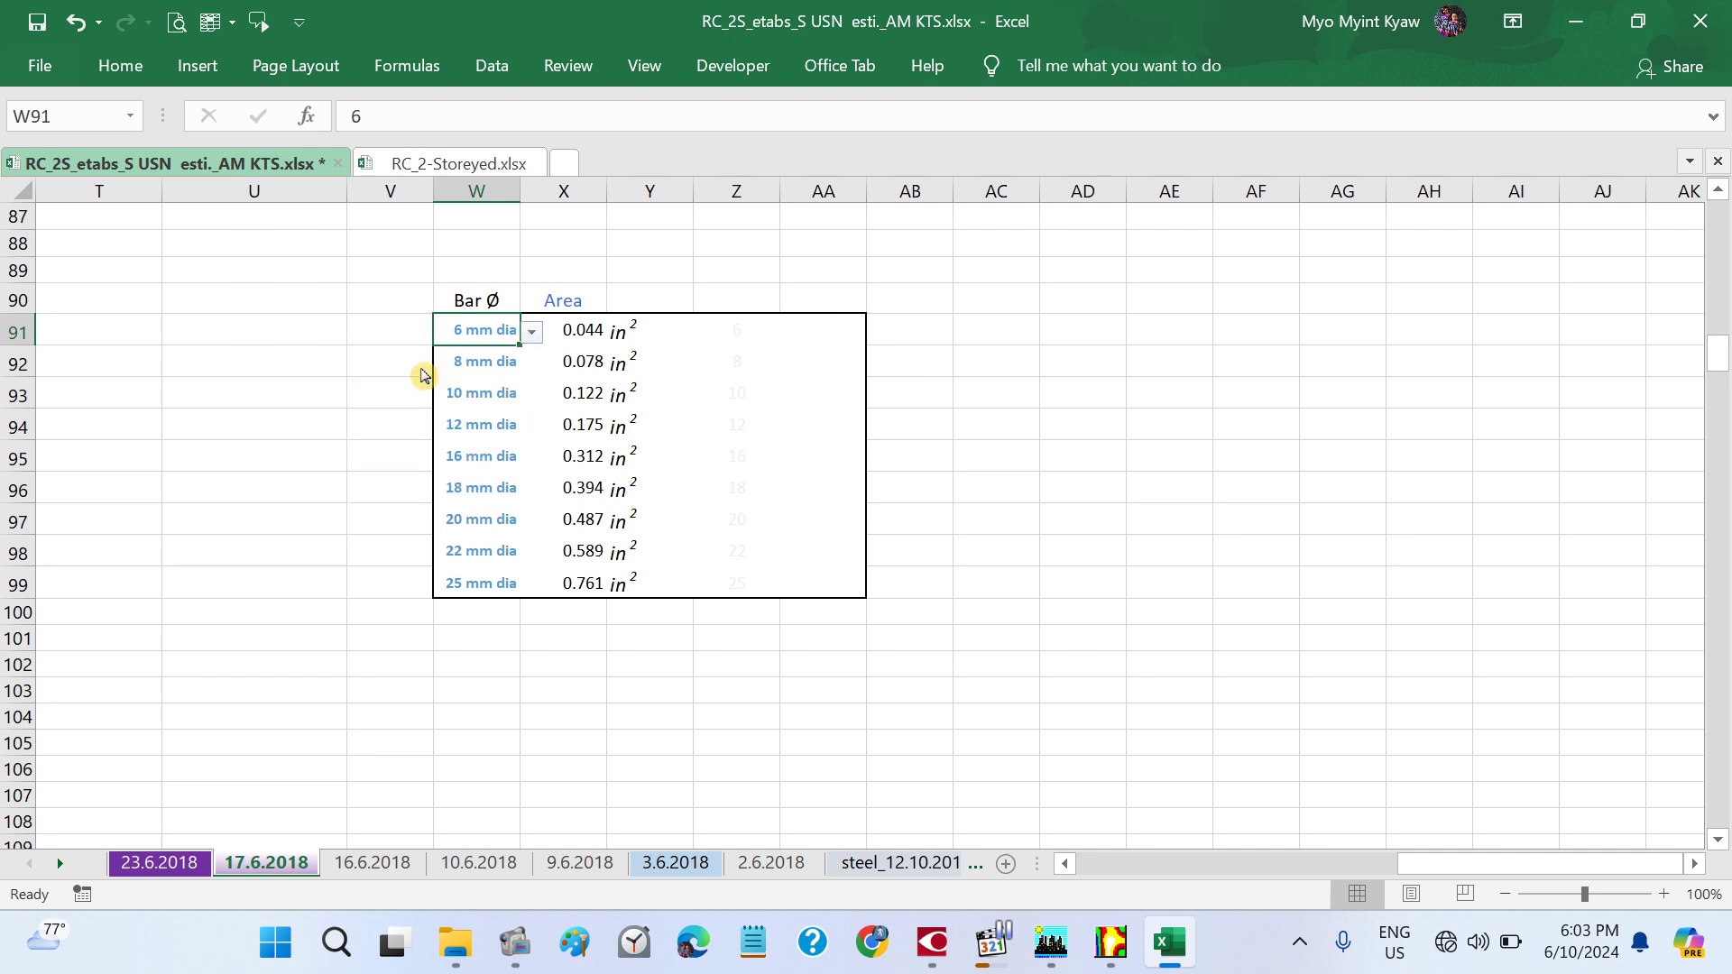
click(533, 336)
click(393, 370)
click(365, 391)
- Fill W91 with its drop-down list down through W99 and check the list in W91
click(500, 338)
drag(517, 344, 512, 597)
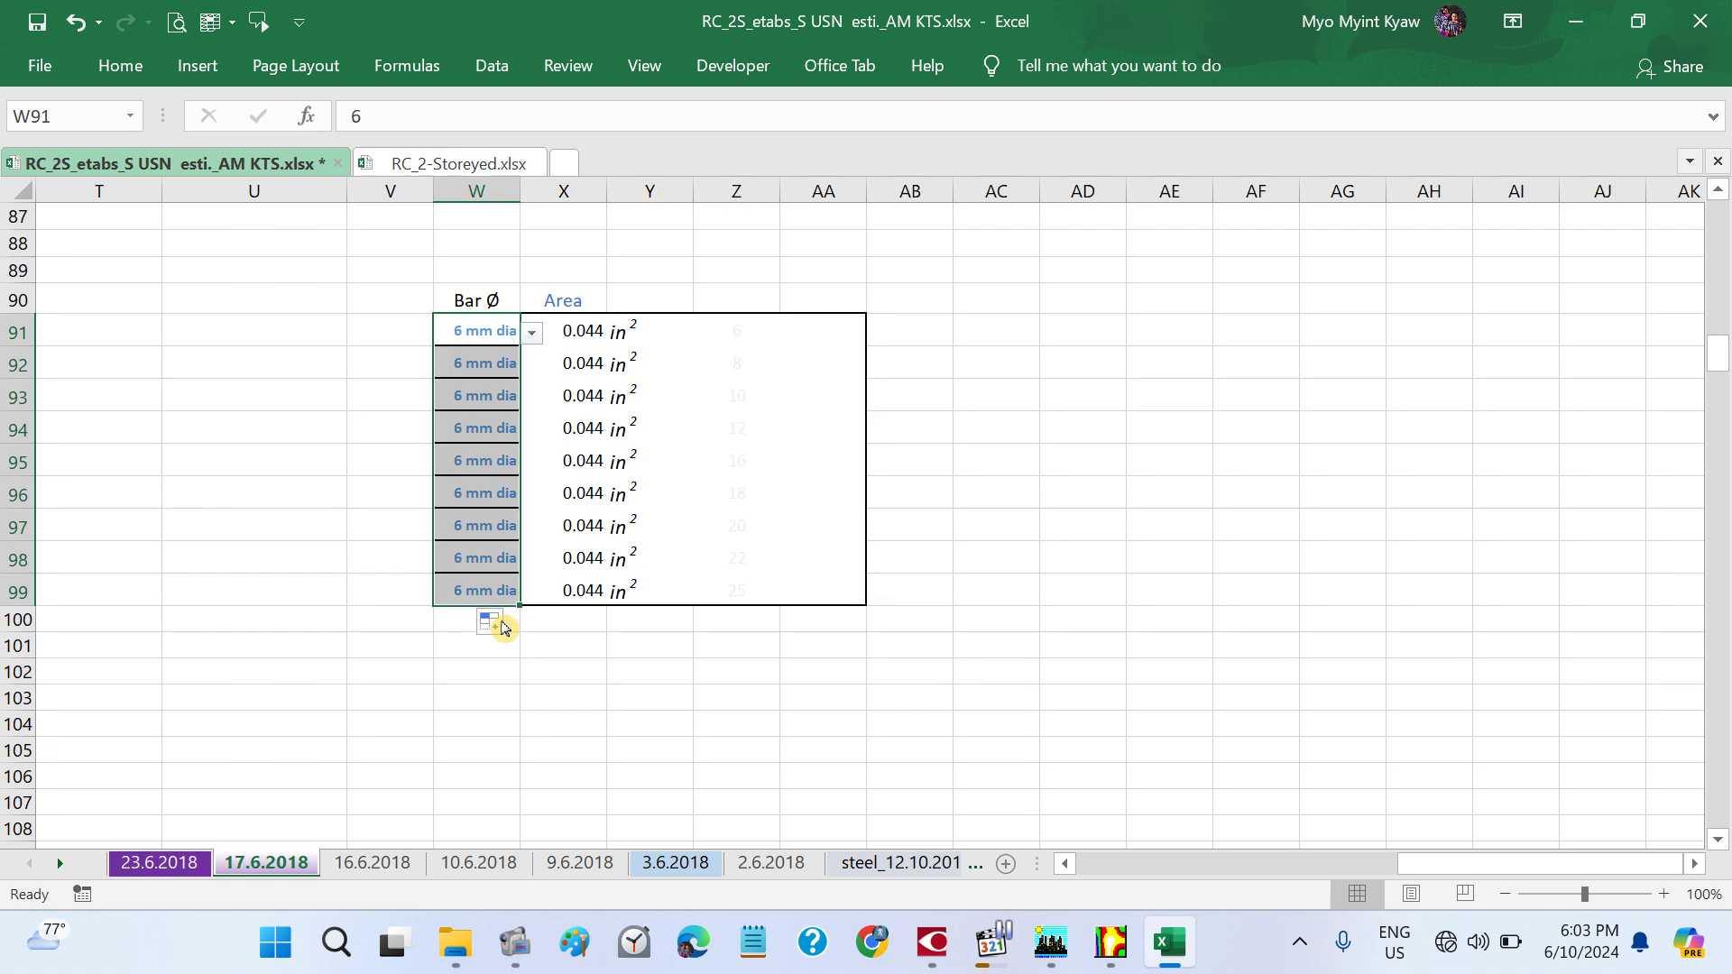
click(488, 677)
click(490, 327)
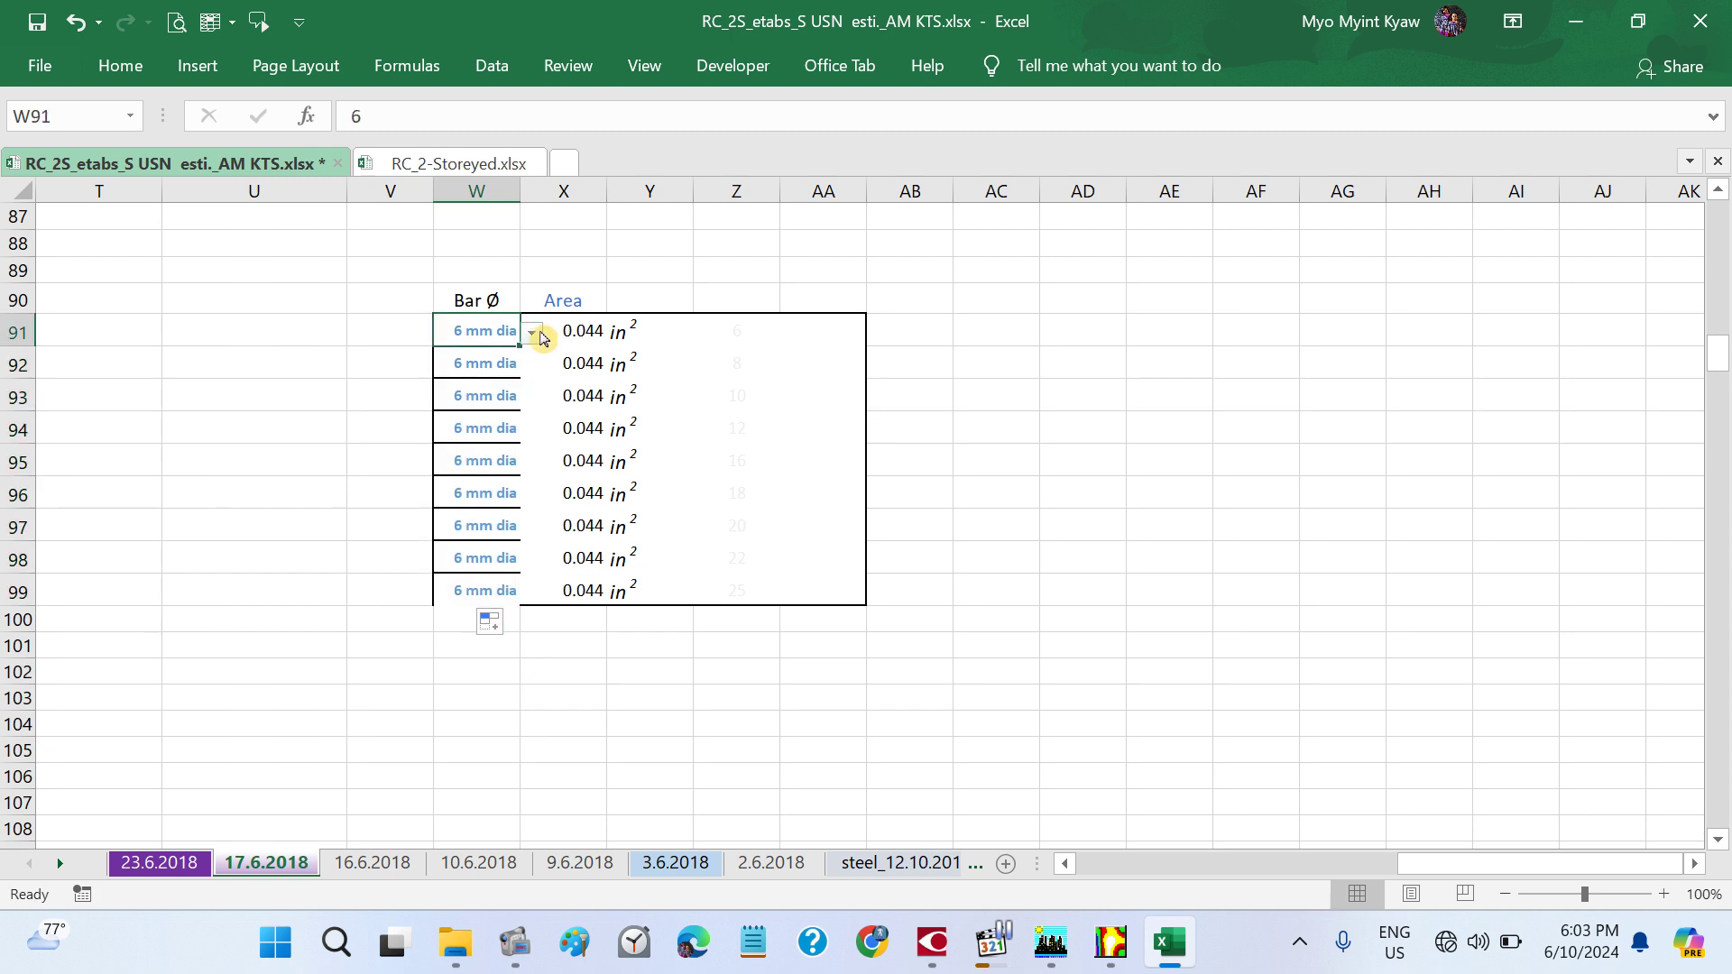
click(533, 332)
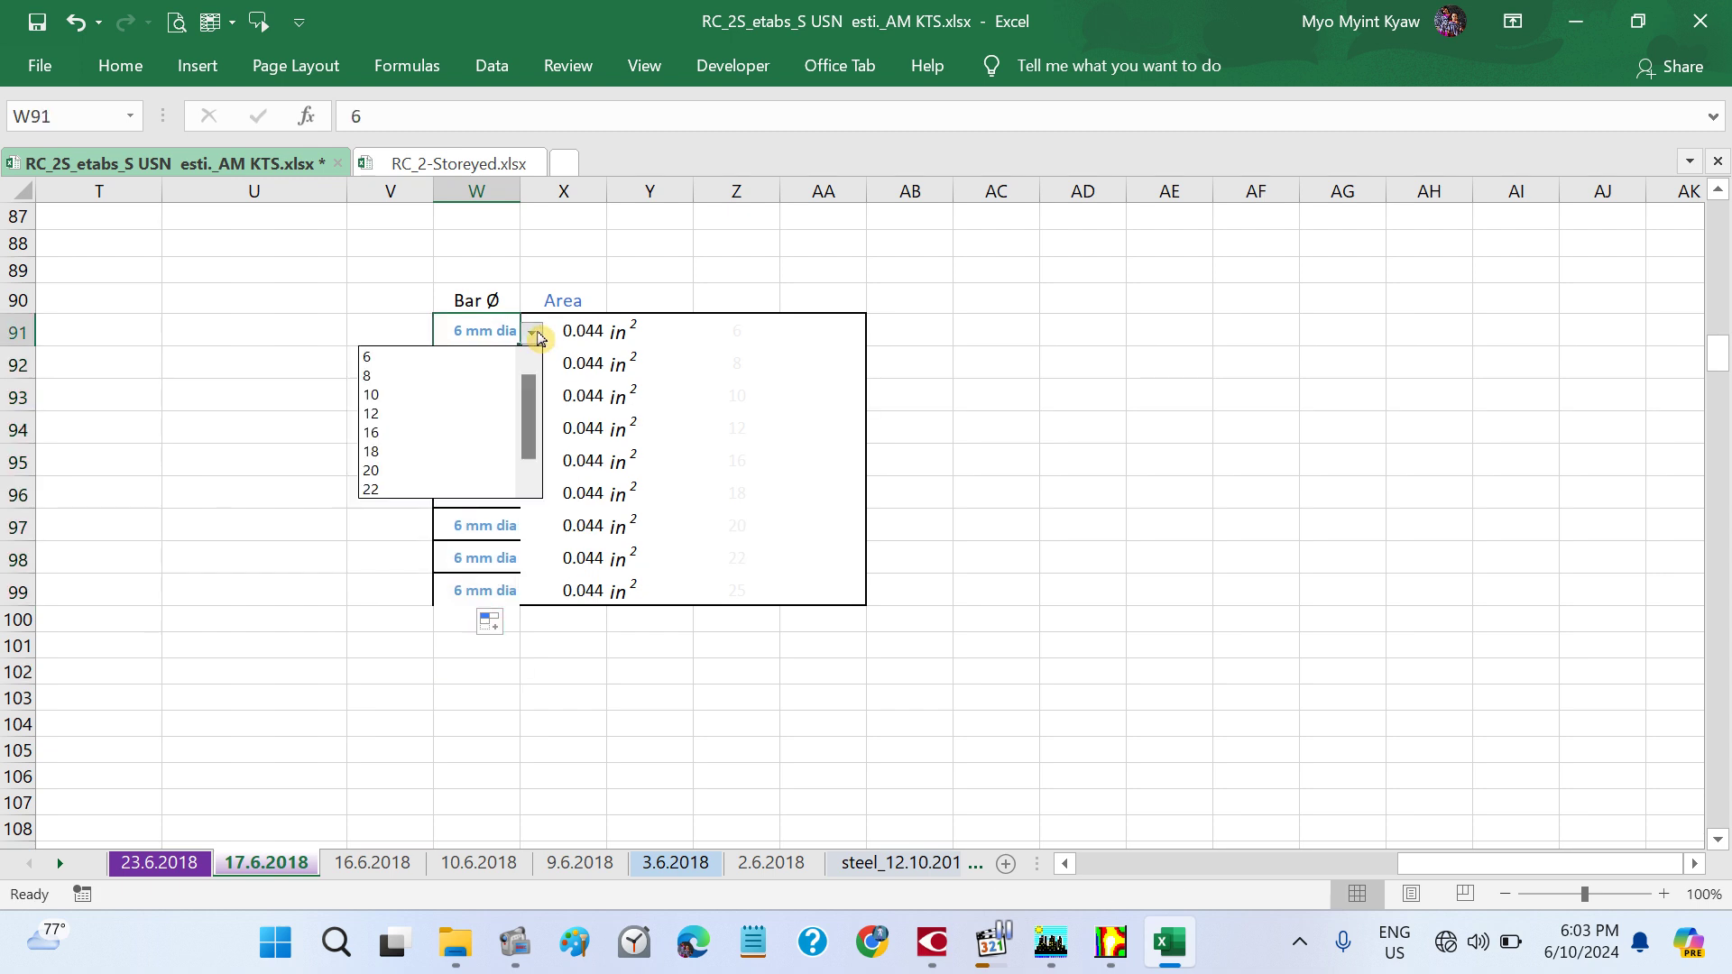
click(258, 388)
- Choose the 8 mm diameter for W92 and the 10 mm diameter for W93 in the Bar Ø column
click(484, 362)
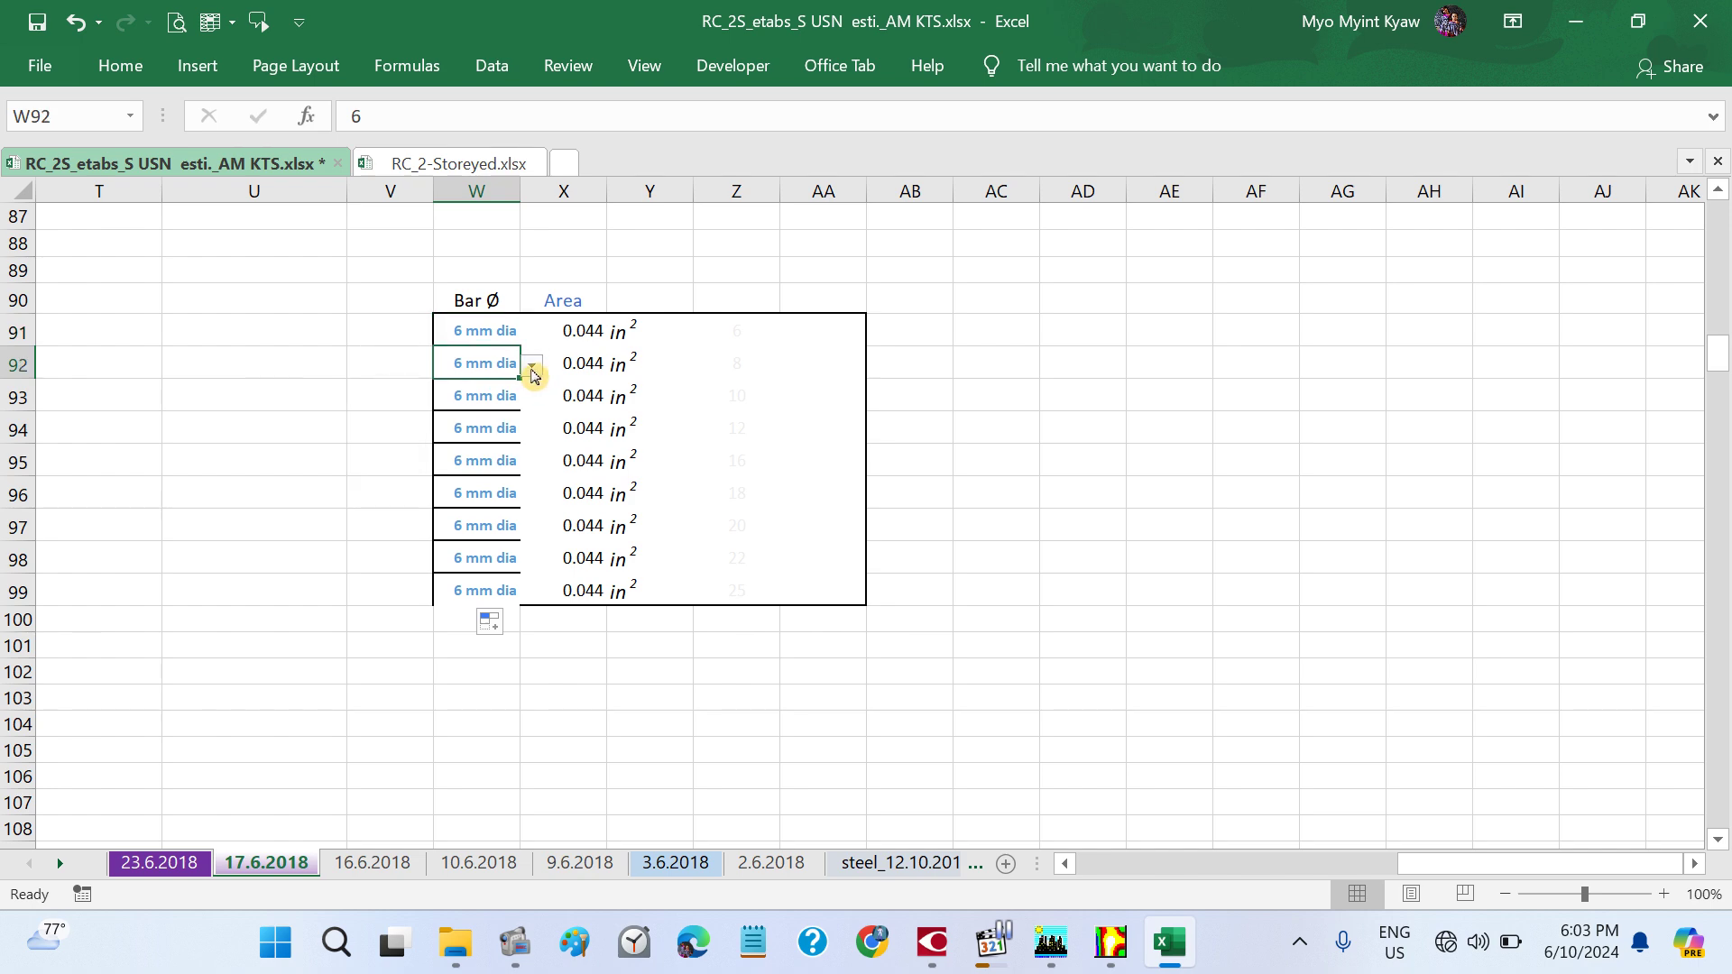
click(533, 365)
click(395, 403)
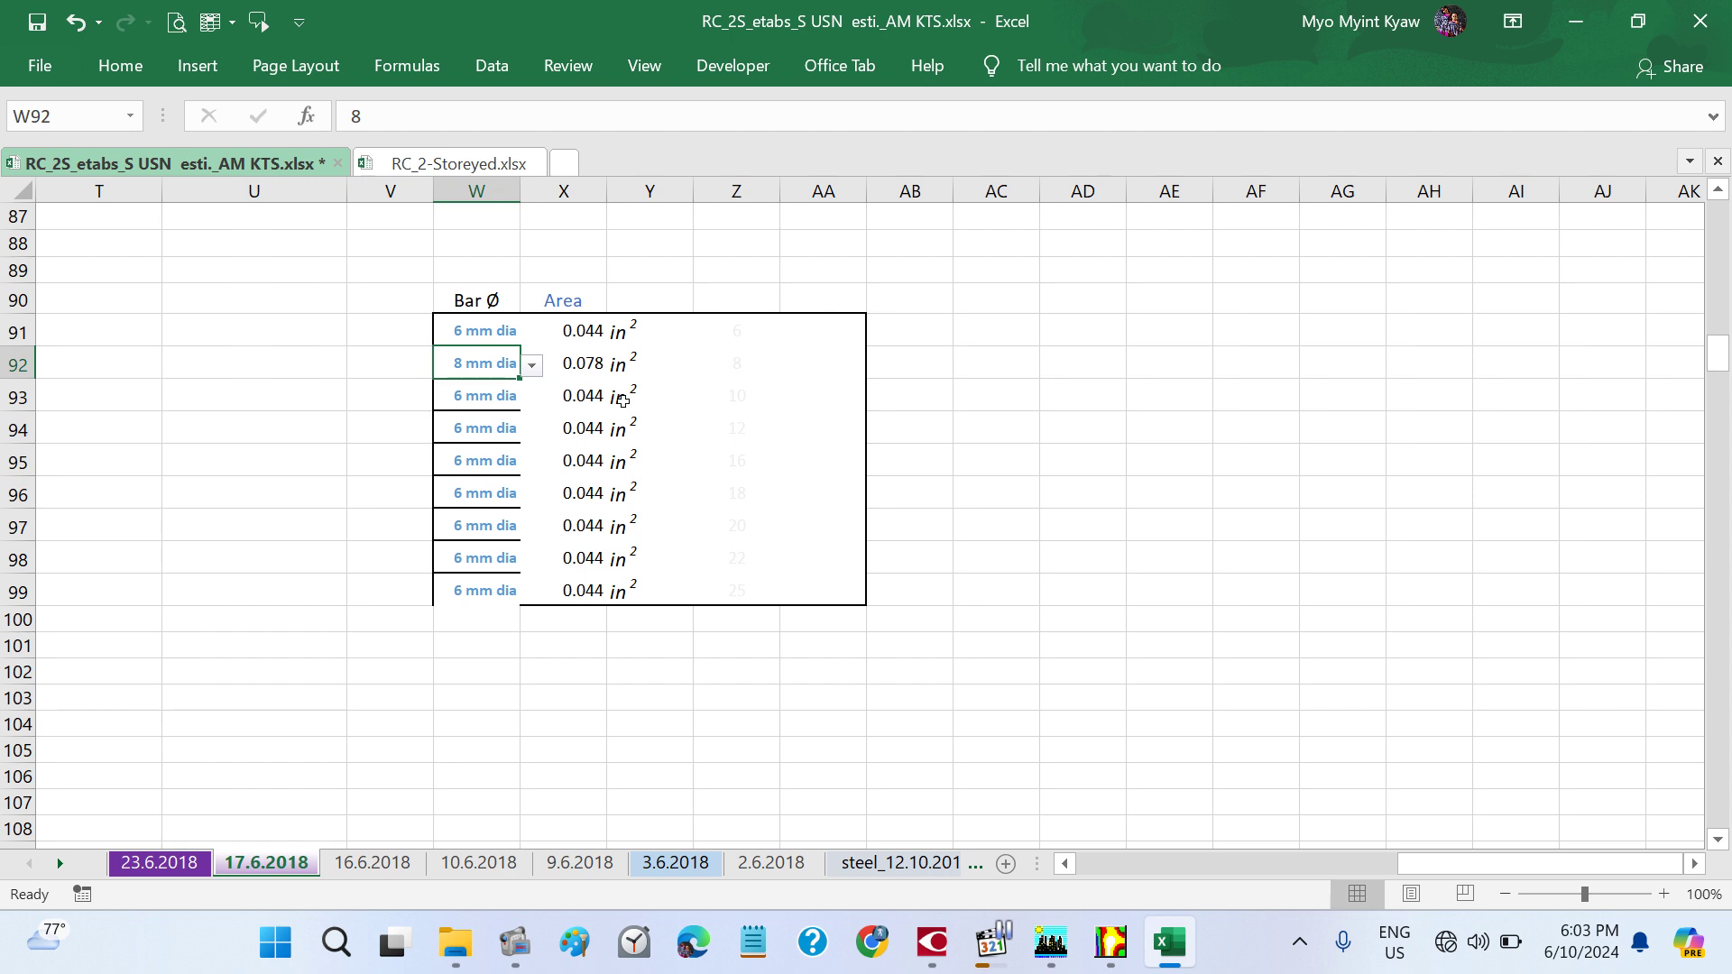
click(484, 418)
click(489, 390)
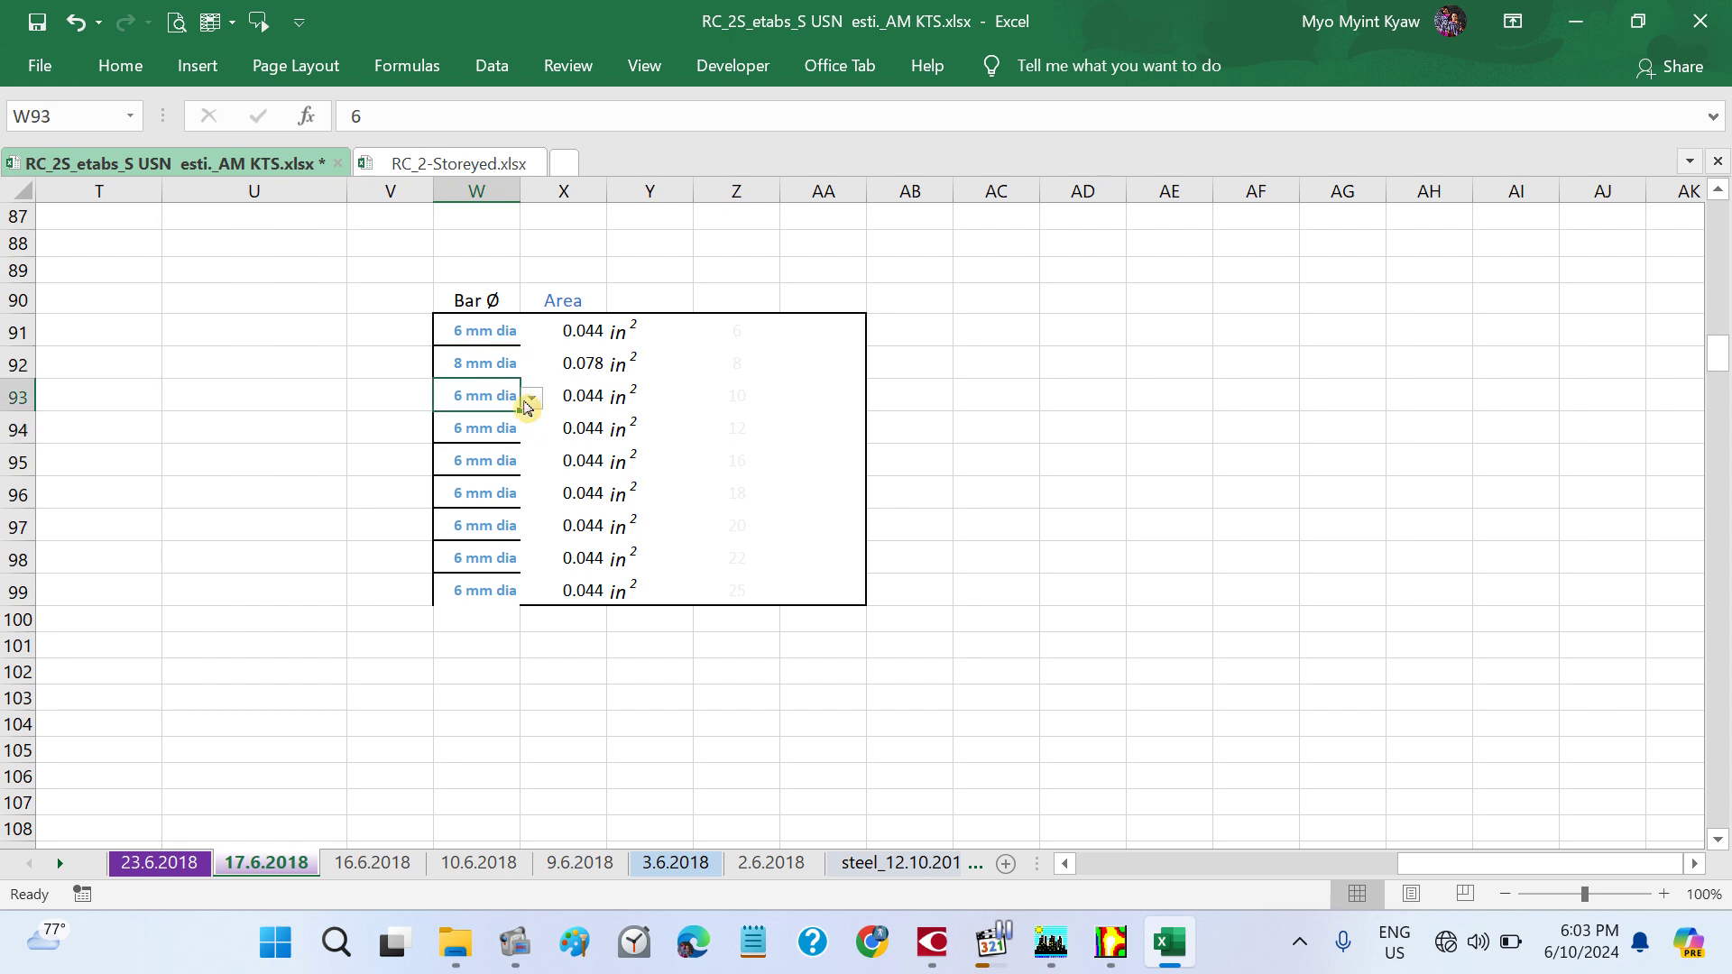
click(533, 397)
click(406, 461)
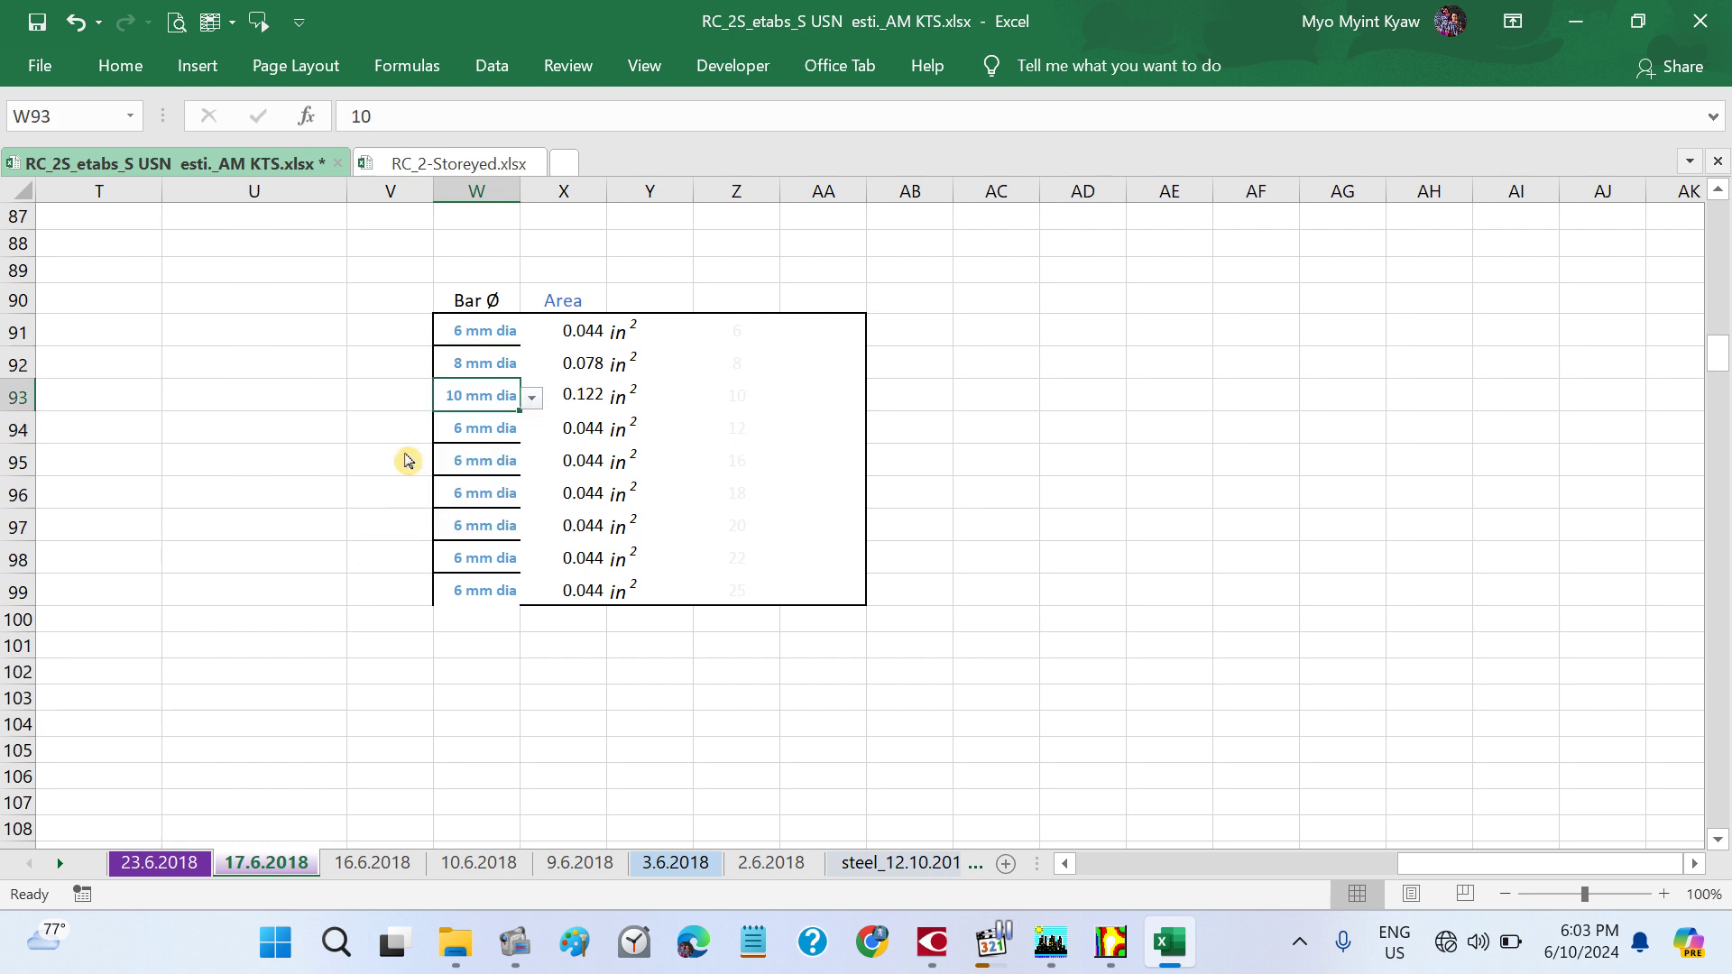
- Choose the 12 mm diameter for W94 and the 16 mm diameter for W95
click(471, 432)
click(535, 434)
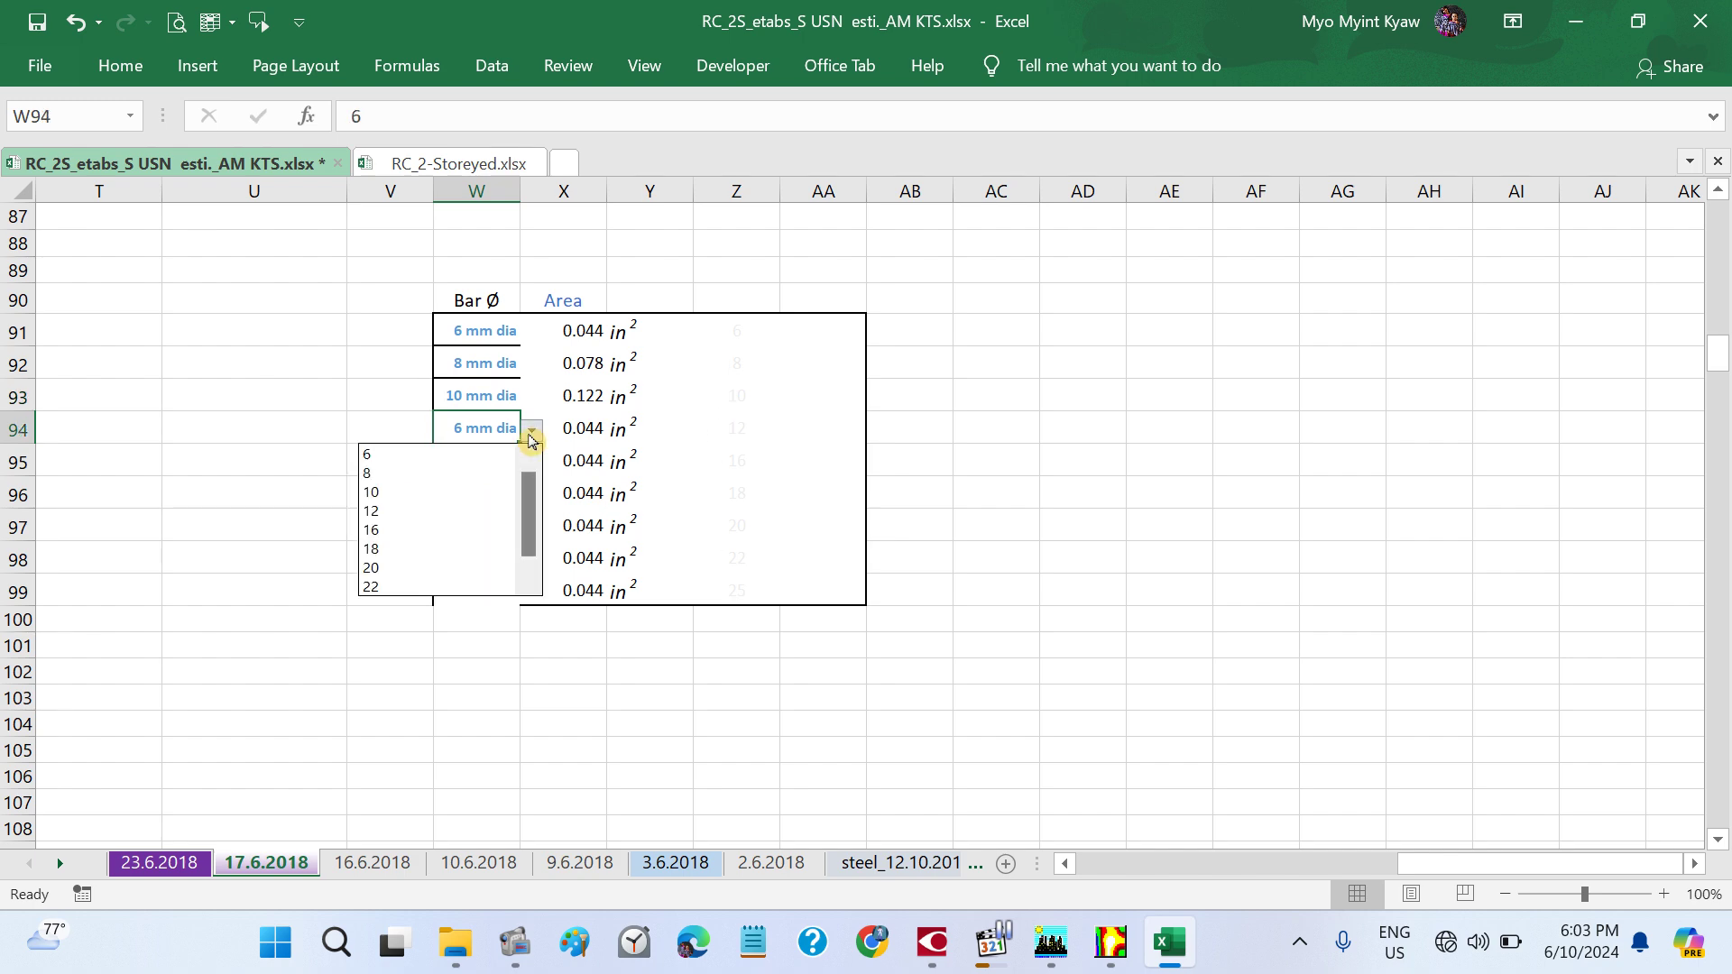
click(382, 510)
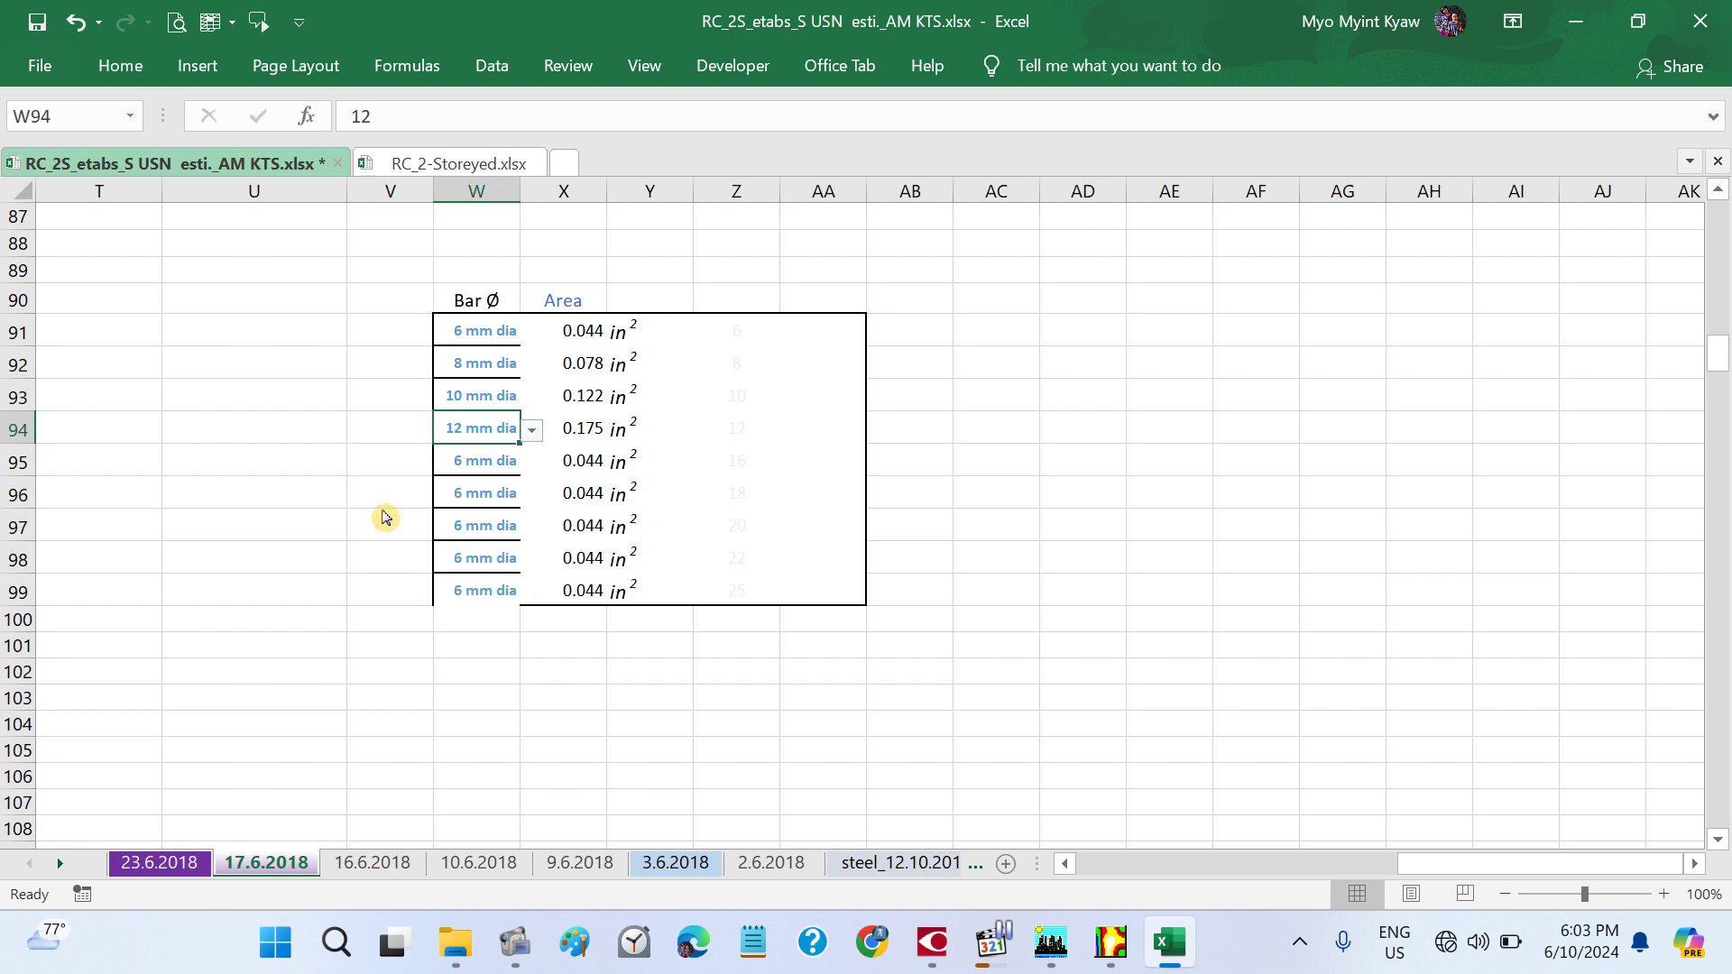
click(484, 463)
click(535, 468)
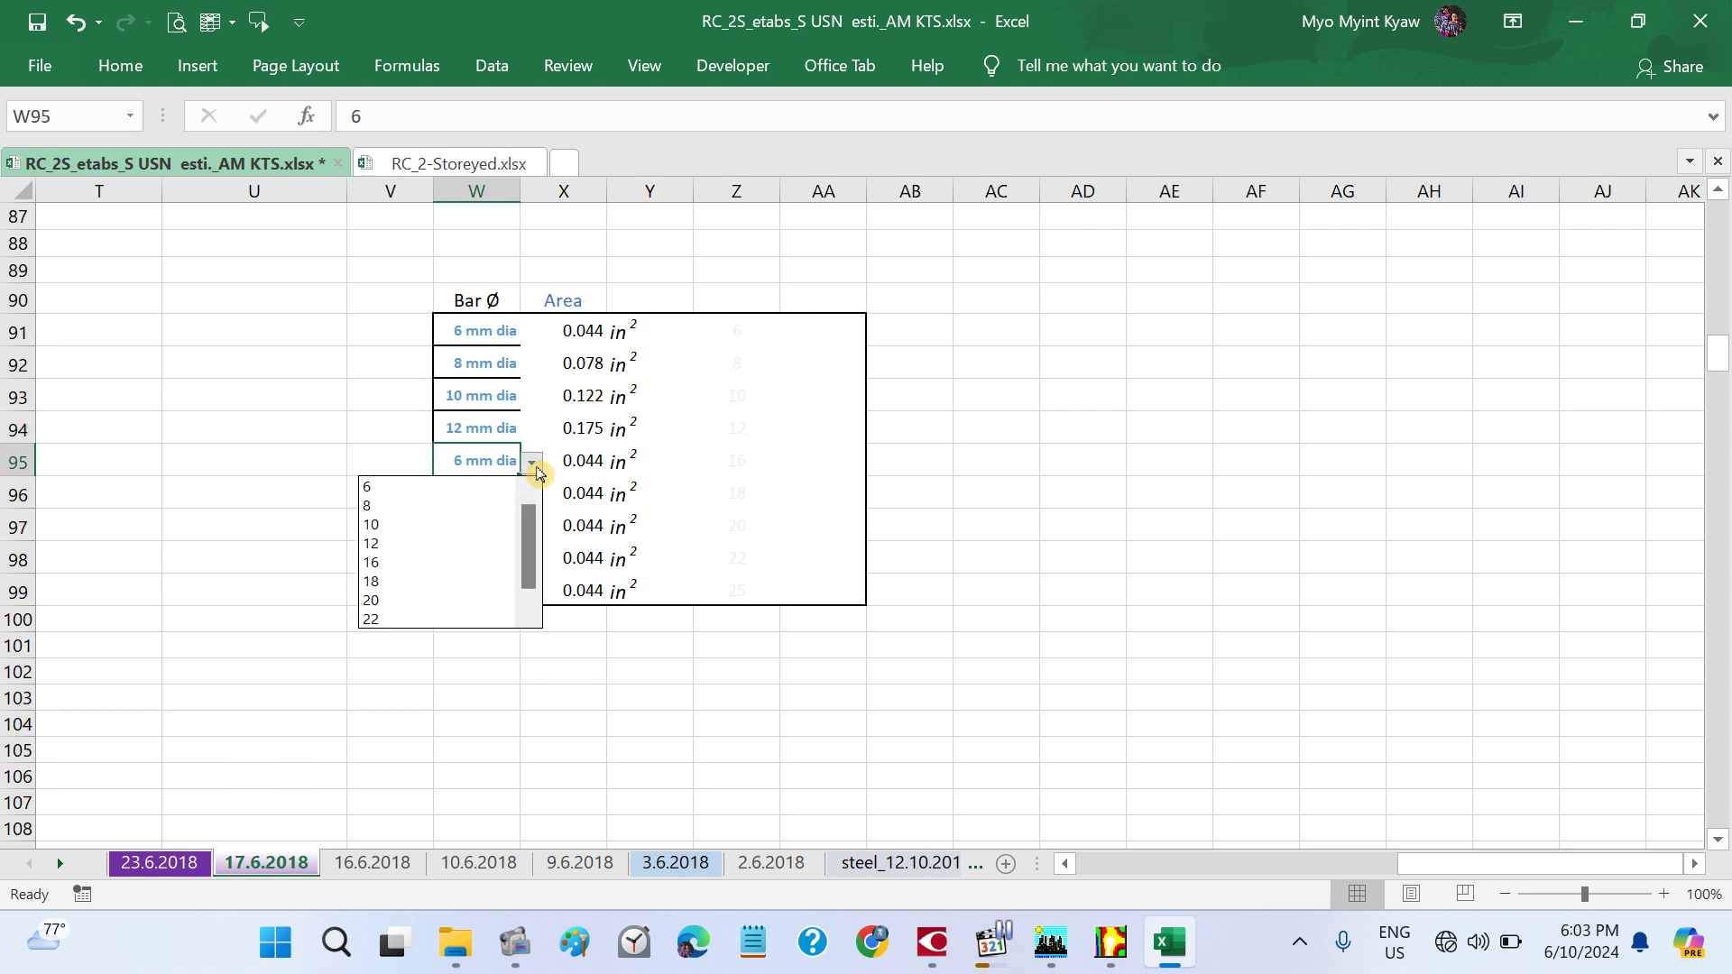
click(380, 563)
- Choose the 18 mm diameter for W96 and the 20 mm diameter for W97
click(465, 499)
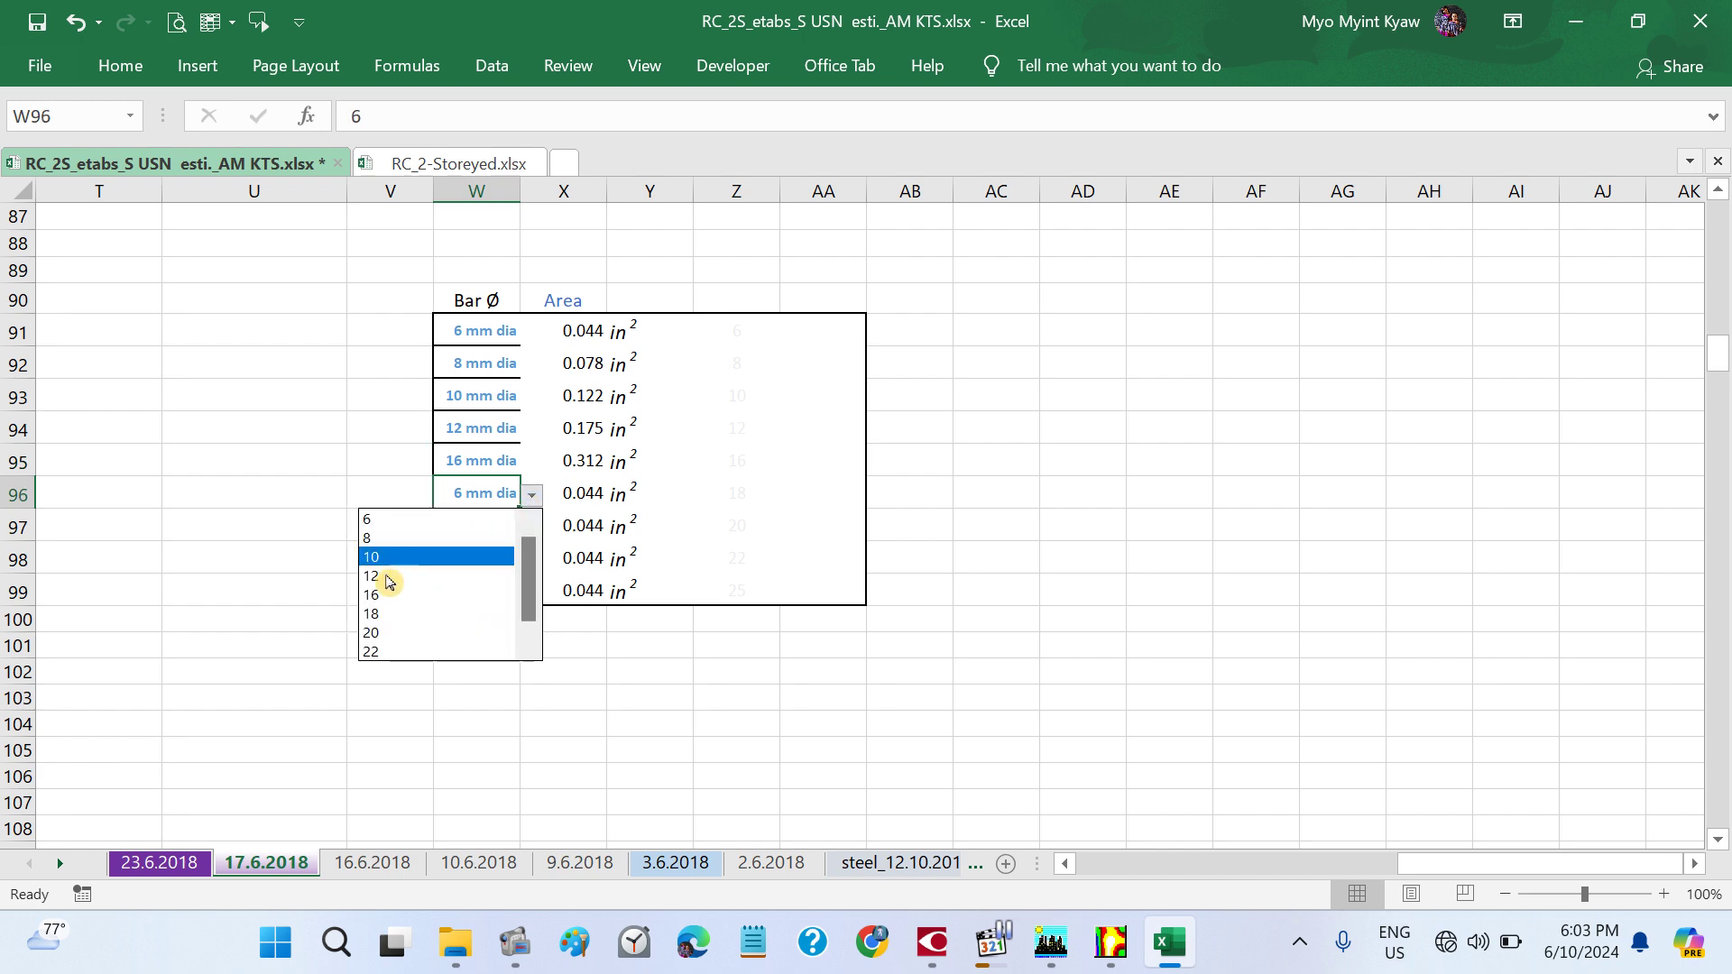
click(373, 631)
click(533, 495)
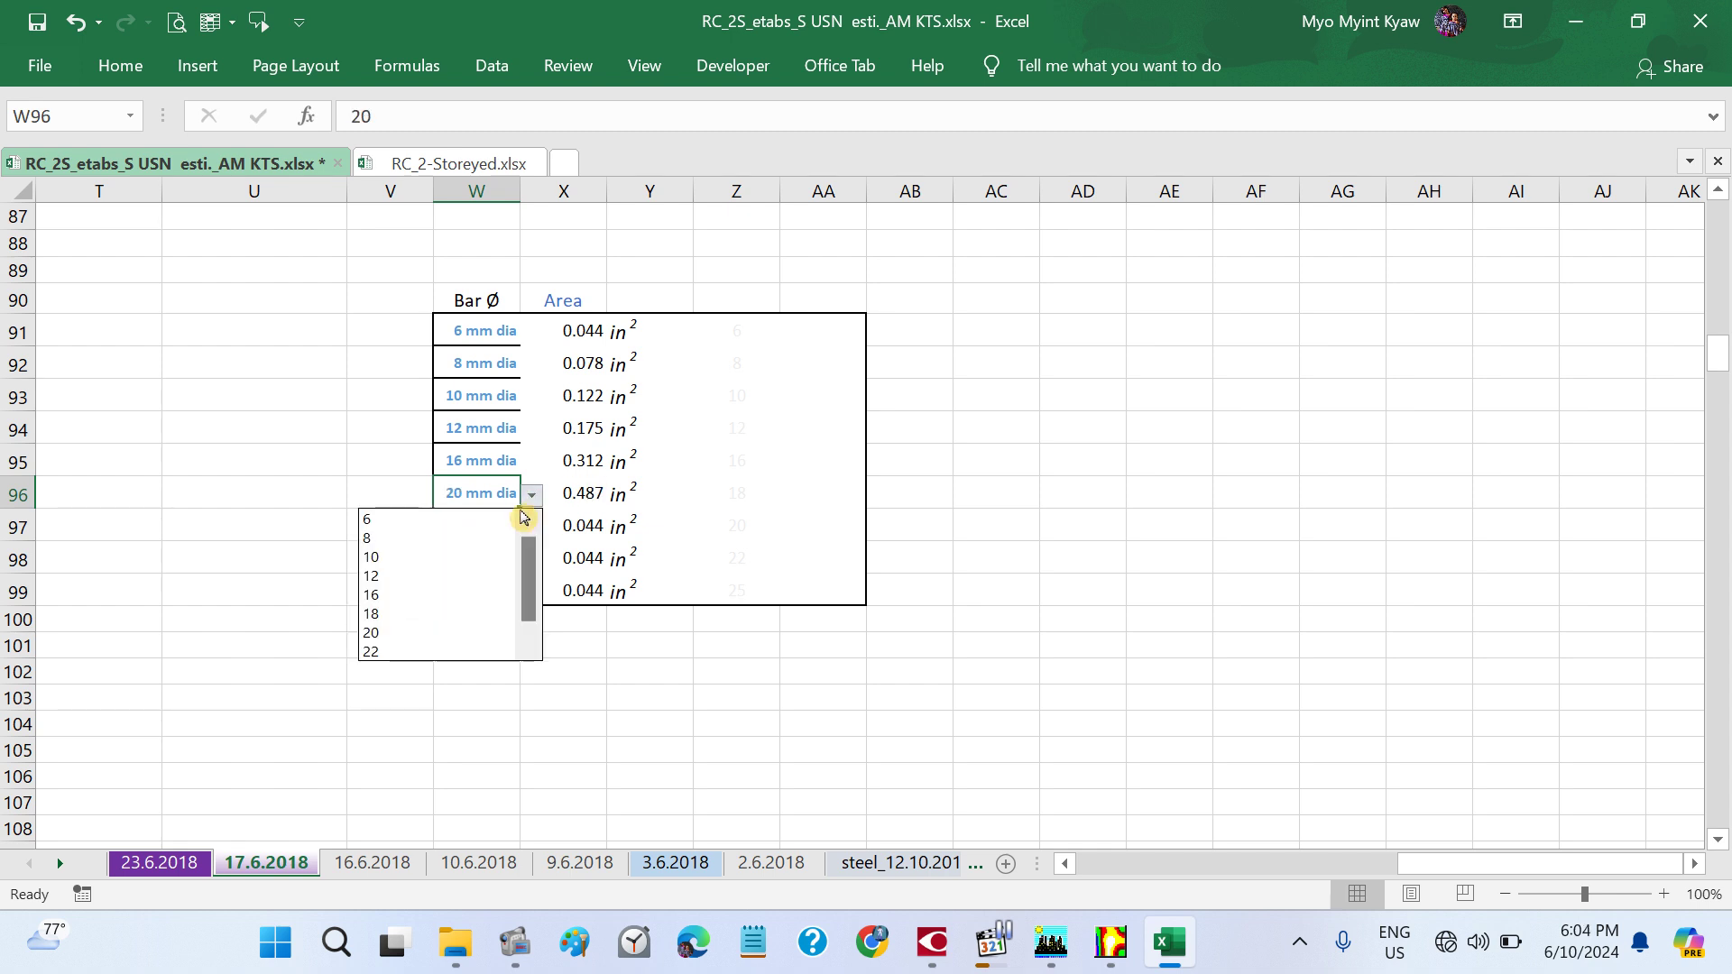
click(388, 611)
click(513, 533)
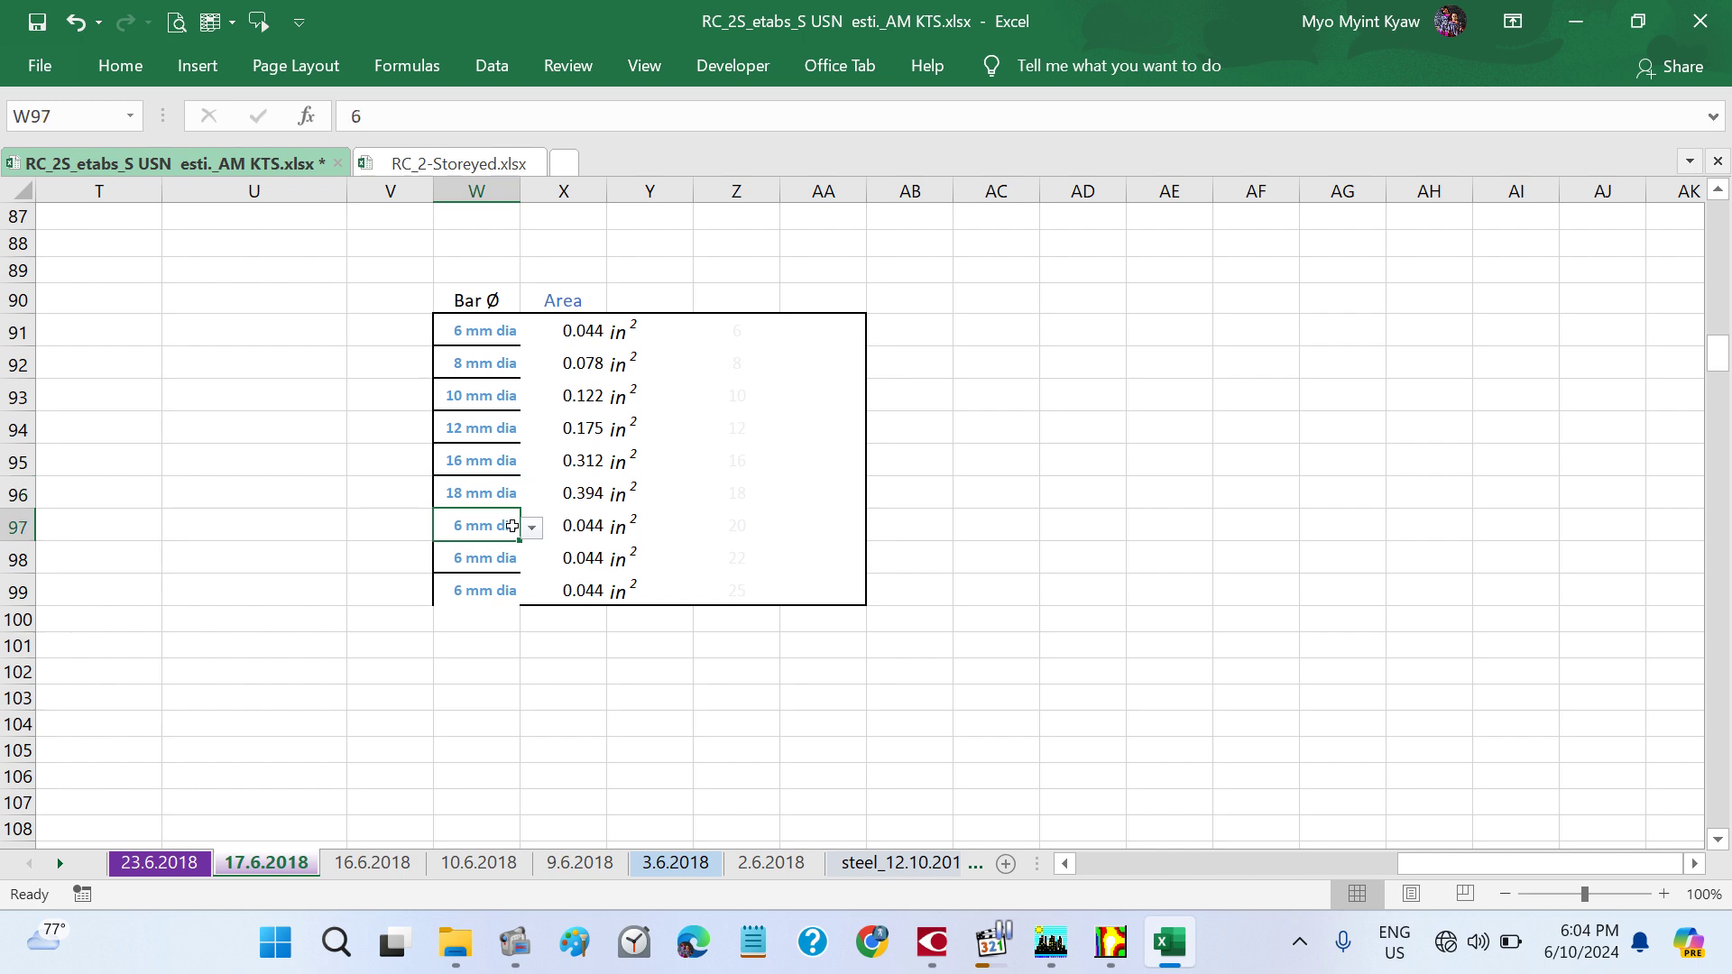
click(532, 527)
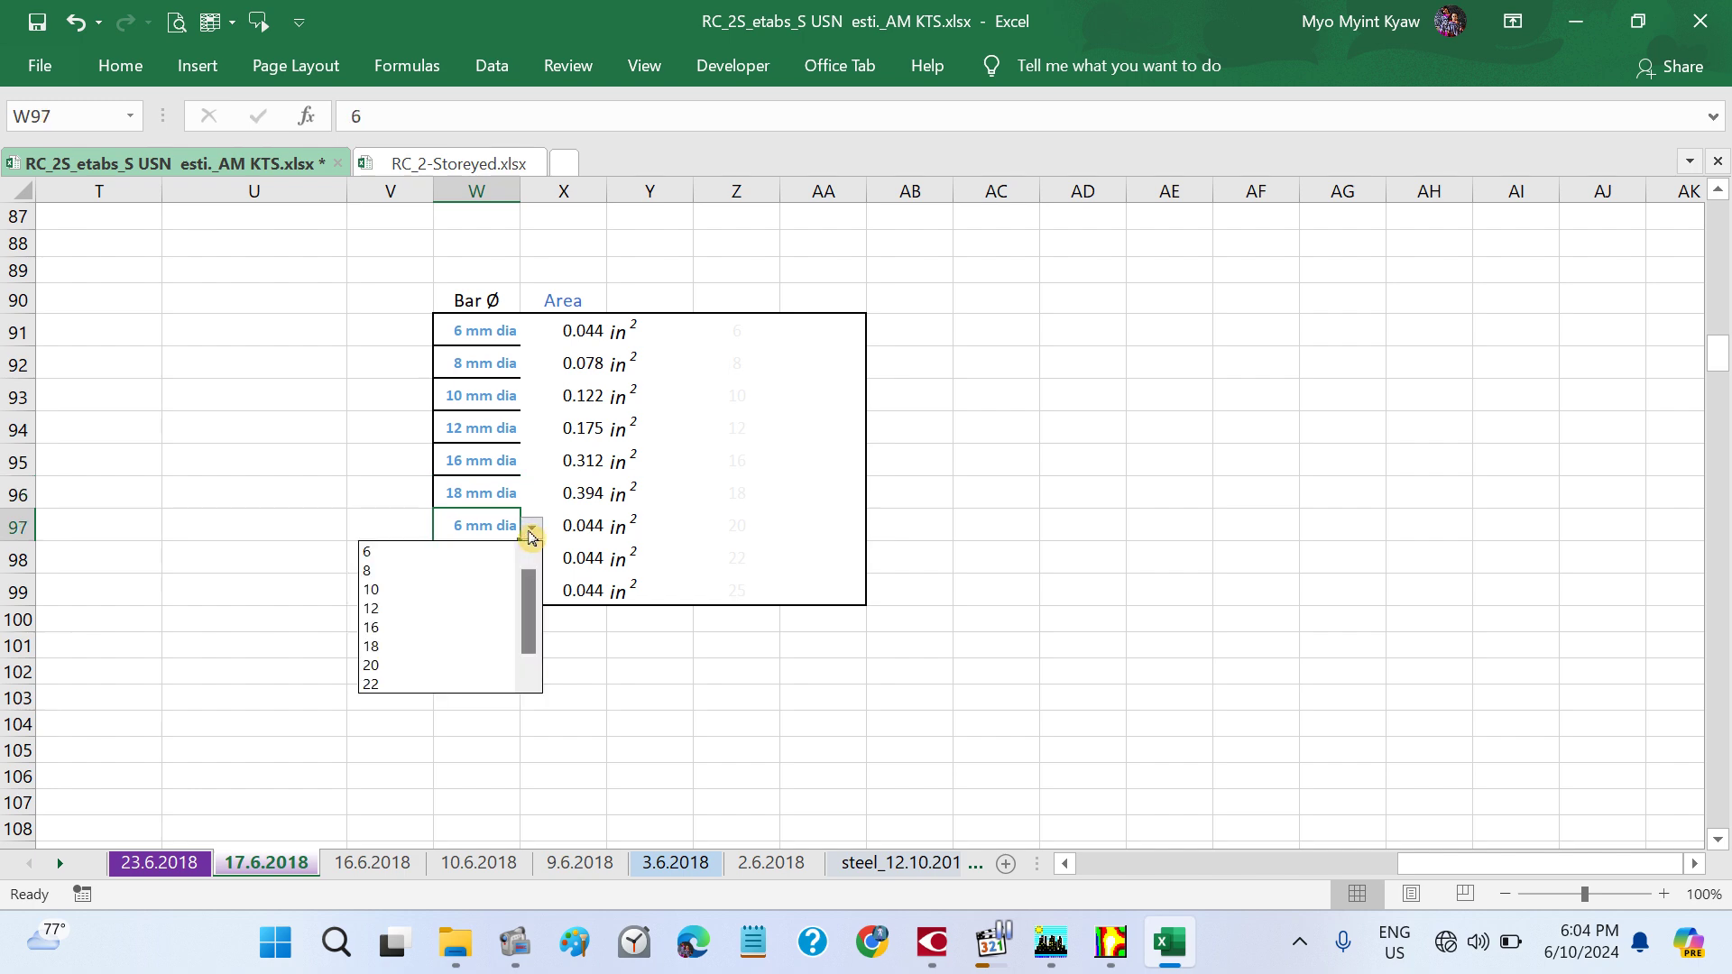
click(397, 665)
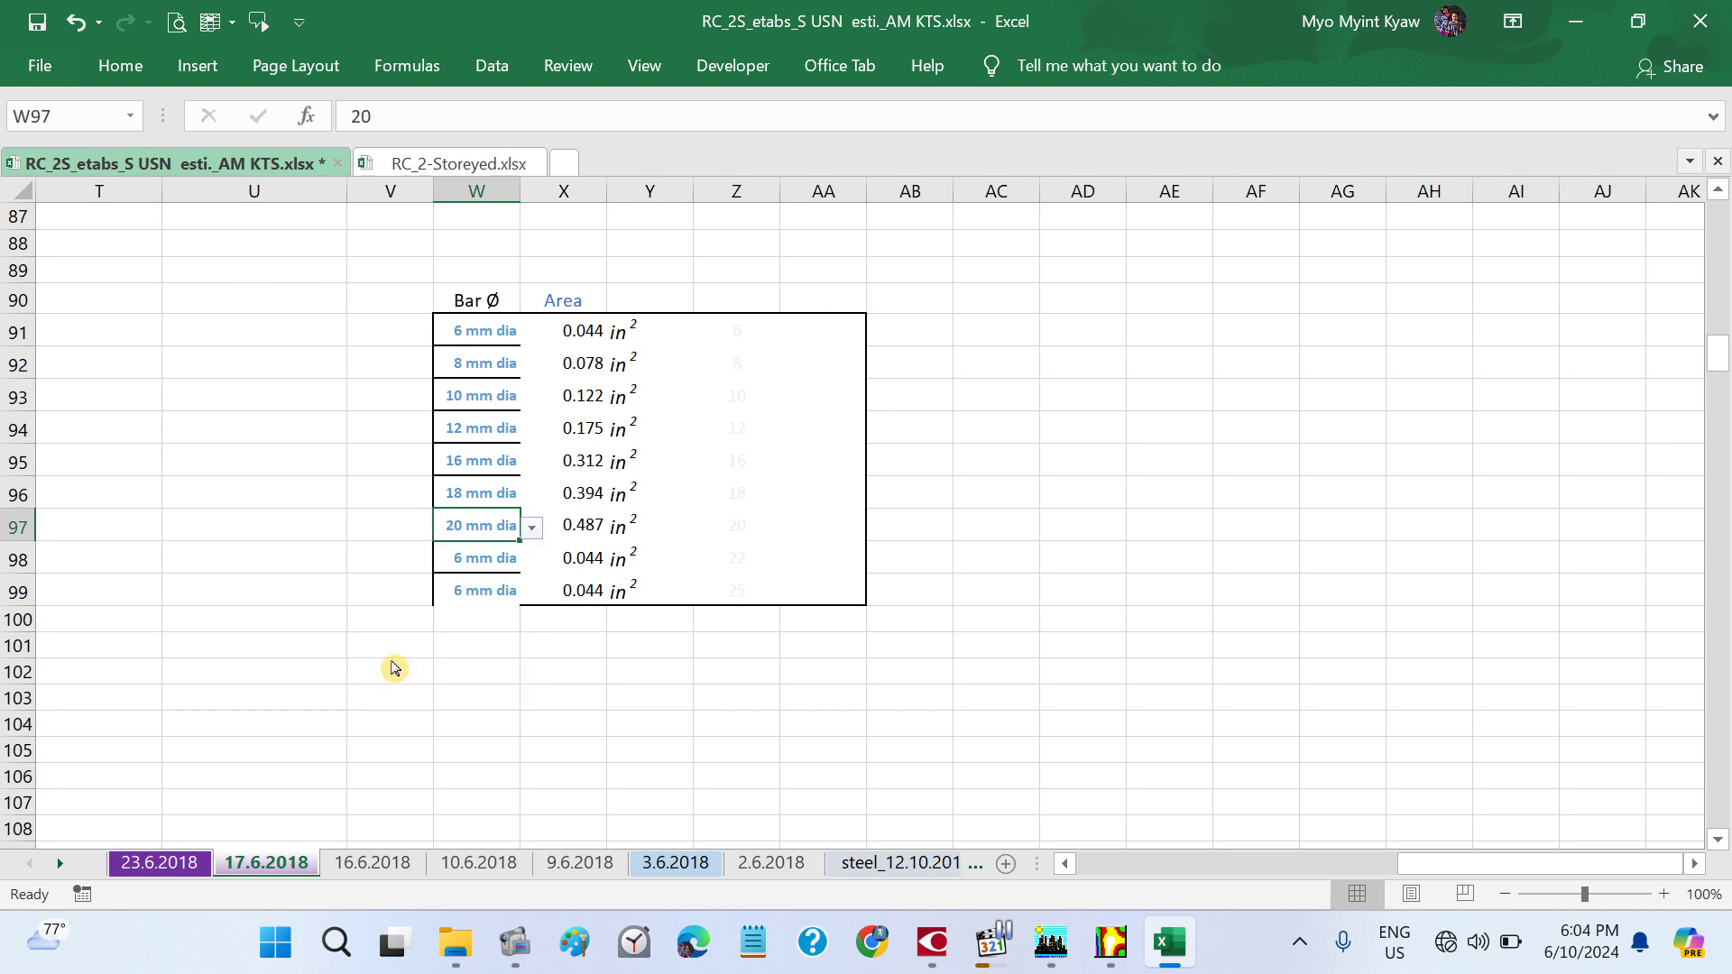
- Choose the 22 mm diameter for W98 and the 25 mm diameter for W99
click(504, 560)
click(531, 560)
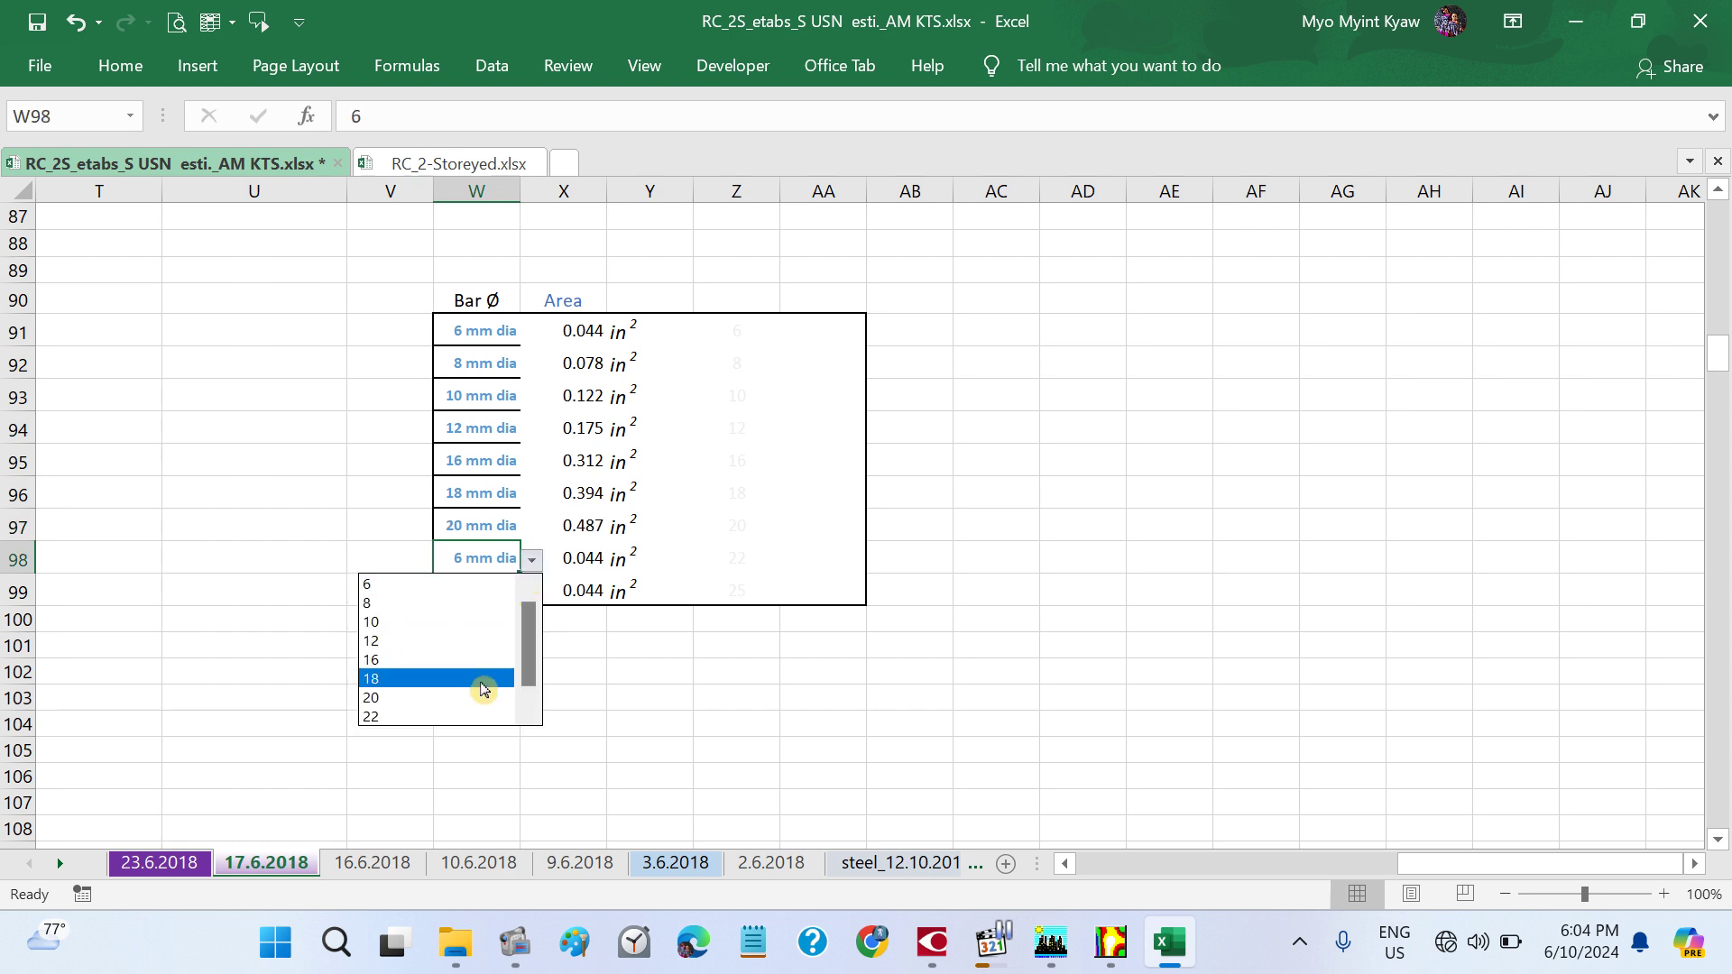
click(472, 717)
click(479, 592)
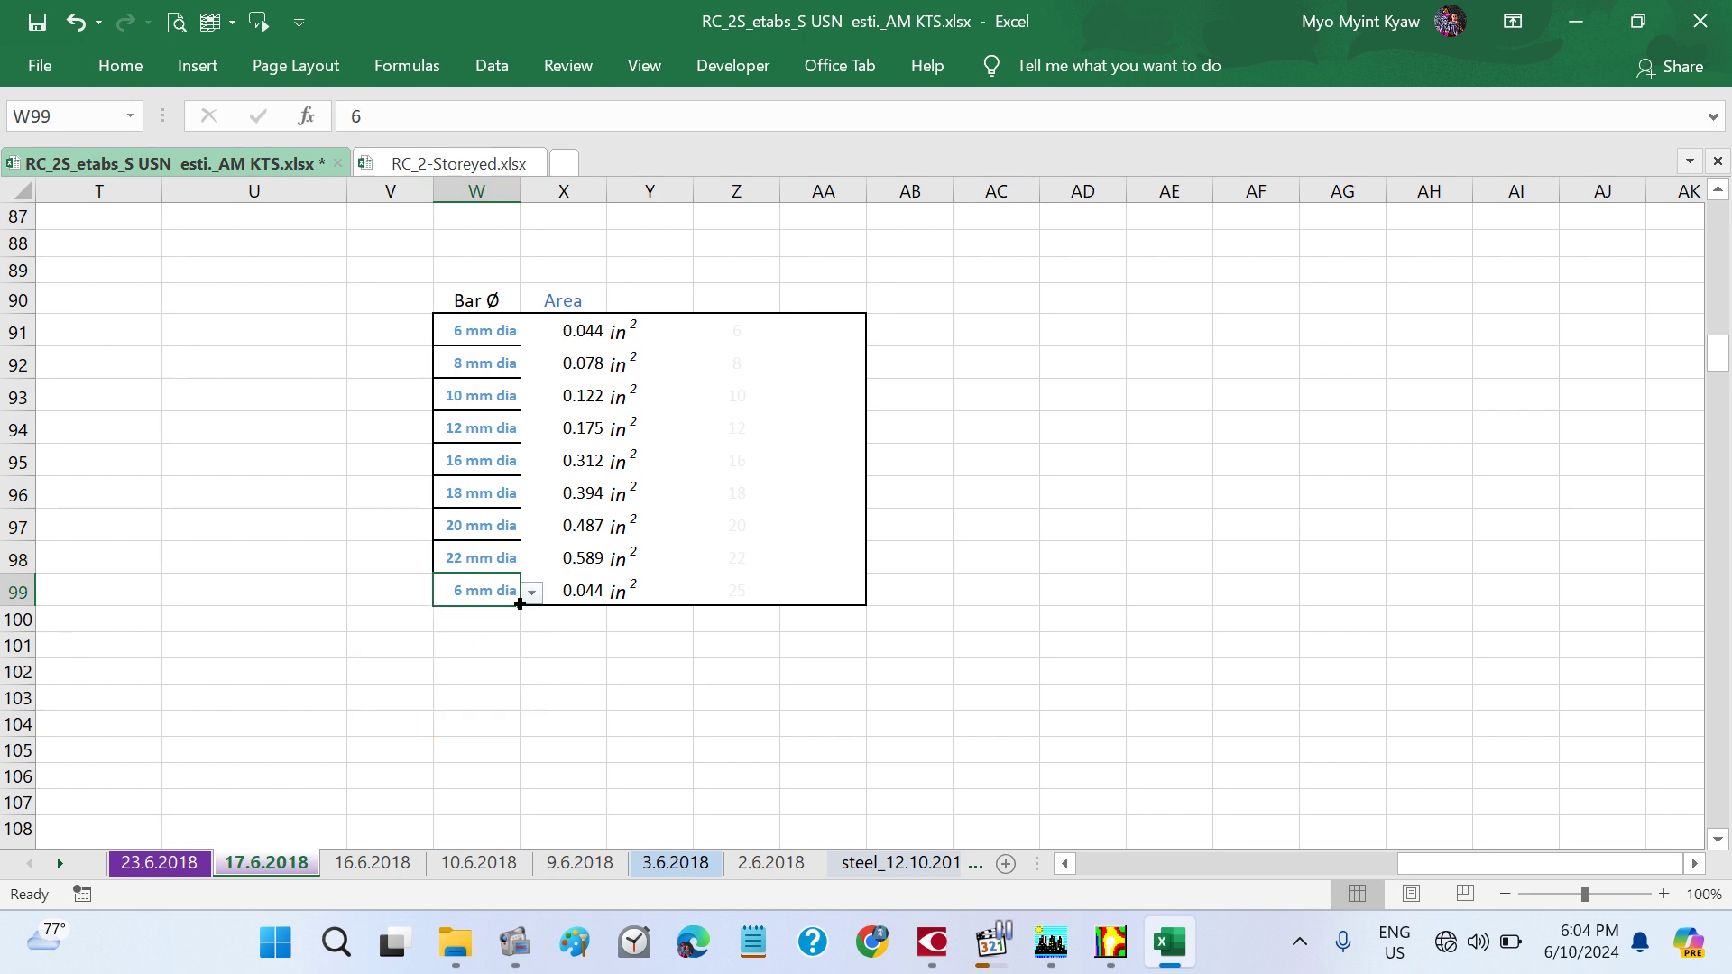
click(531, 591)
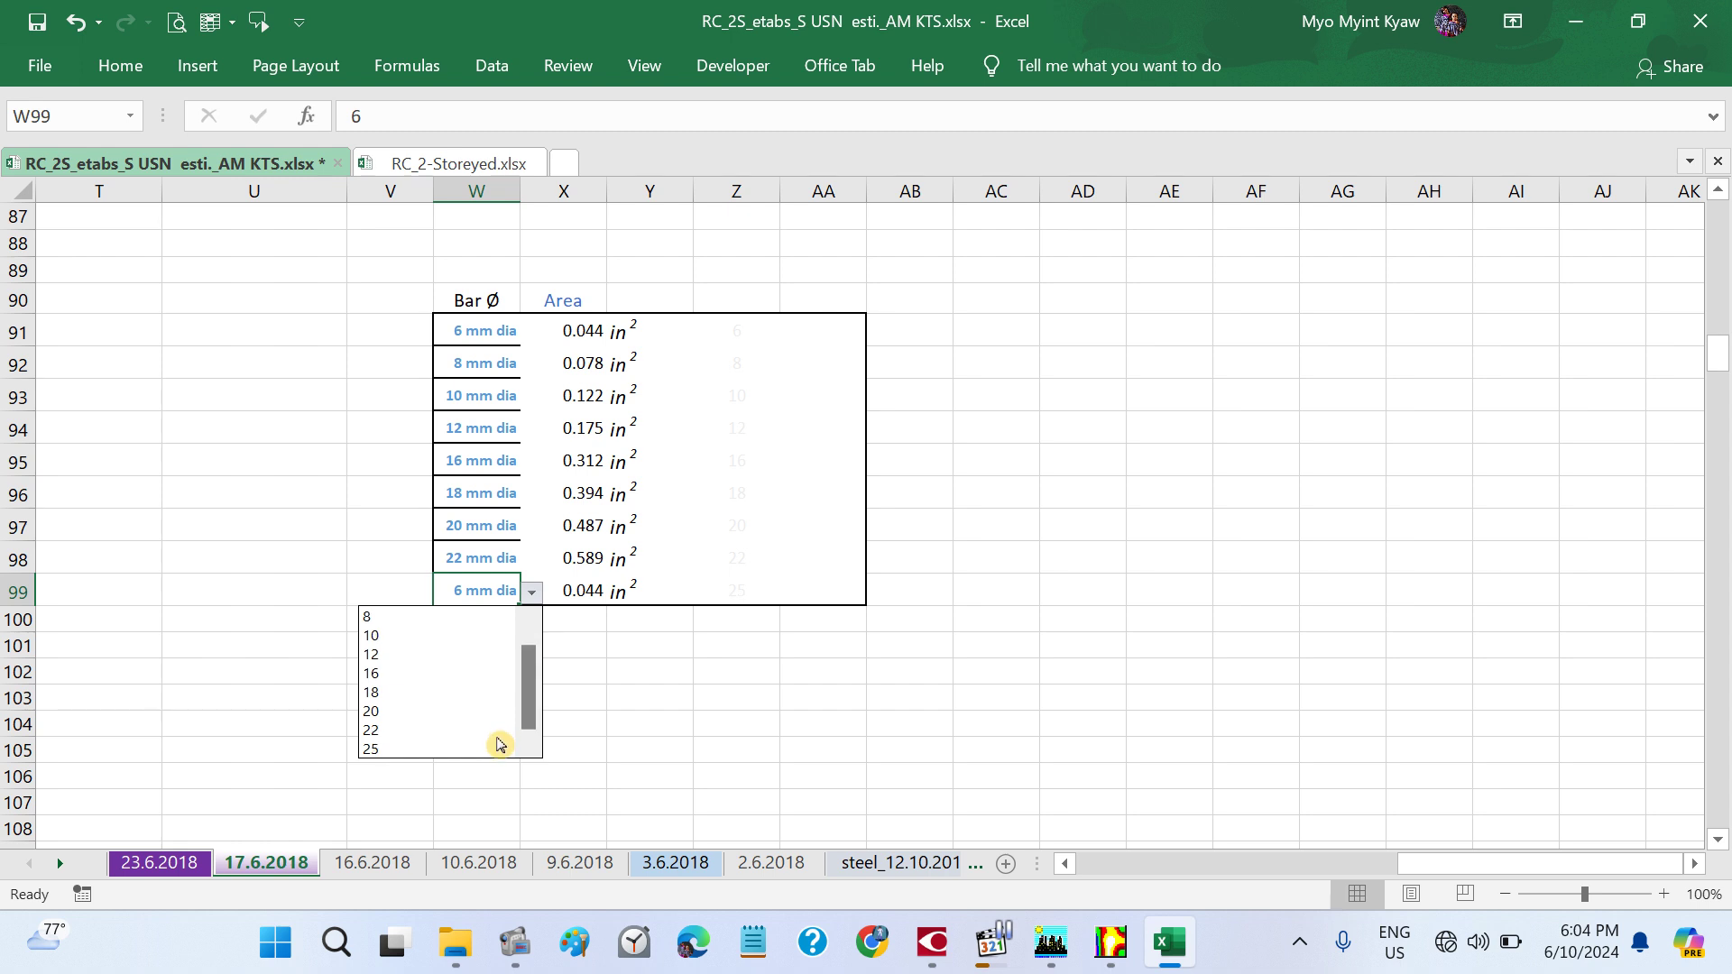
click(398, 750)
click(574, 693)
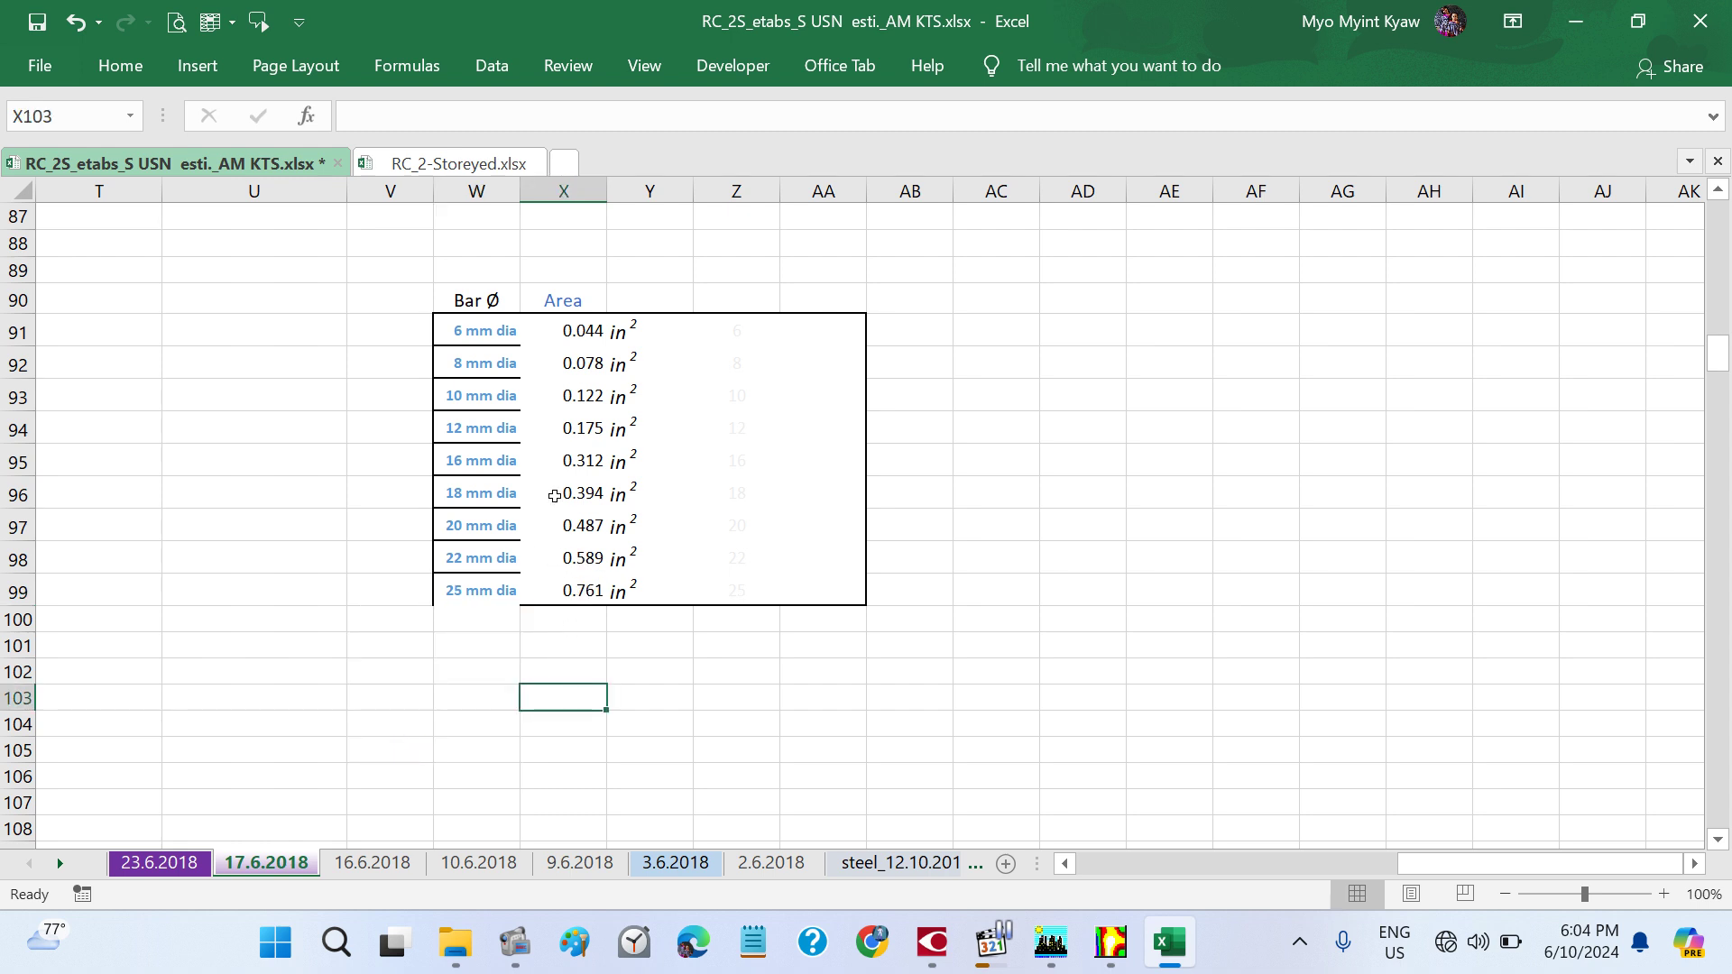
- Remove all borders from the bar table range W91:AA99 and apply Outside Borders around it
drag(478, 320, 458, 594)
click(309, 351)
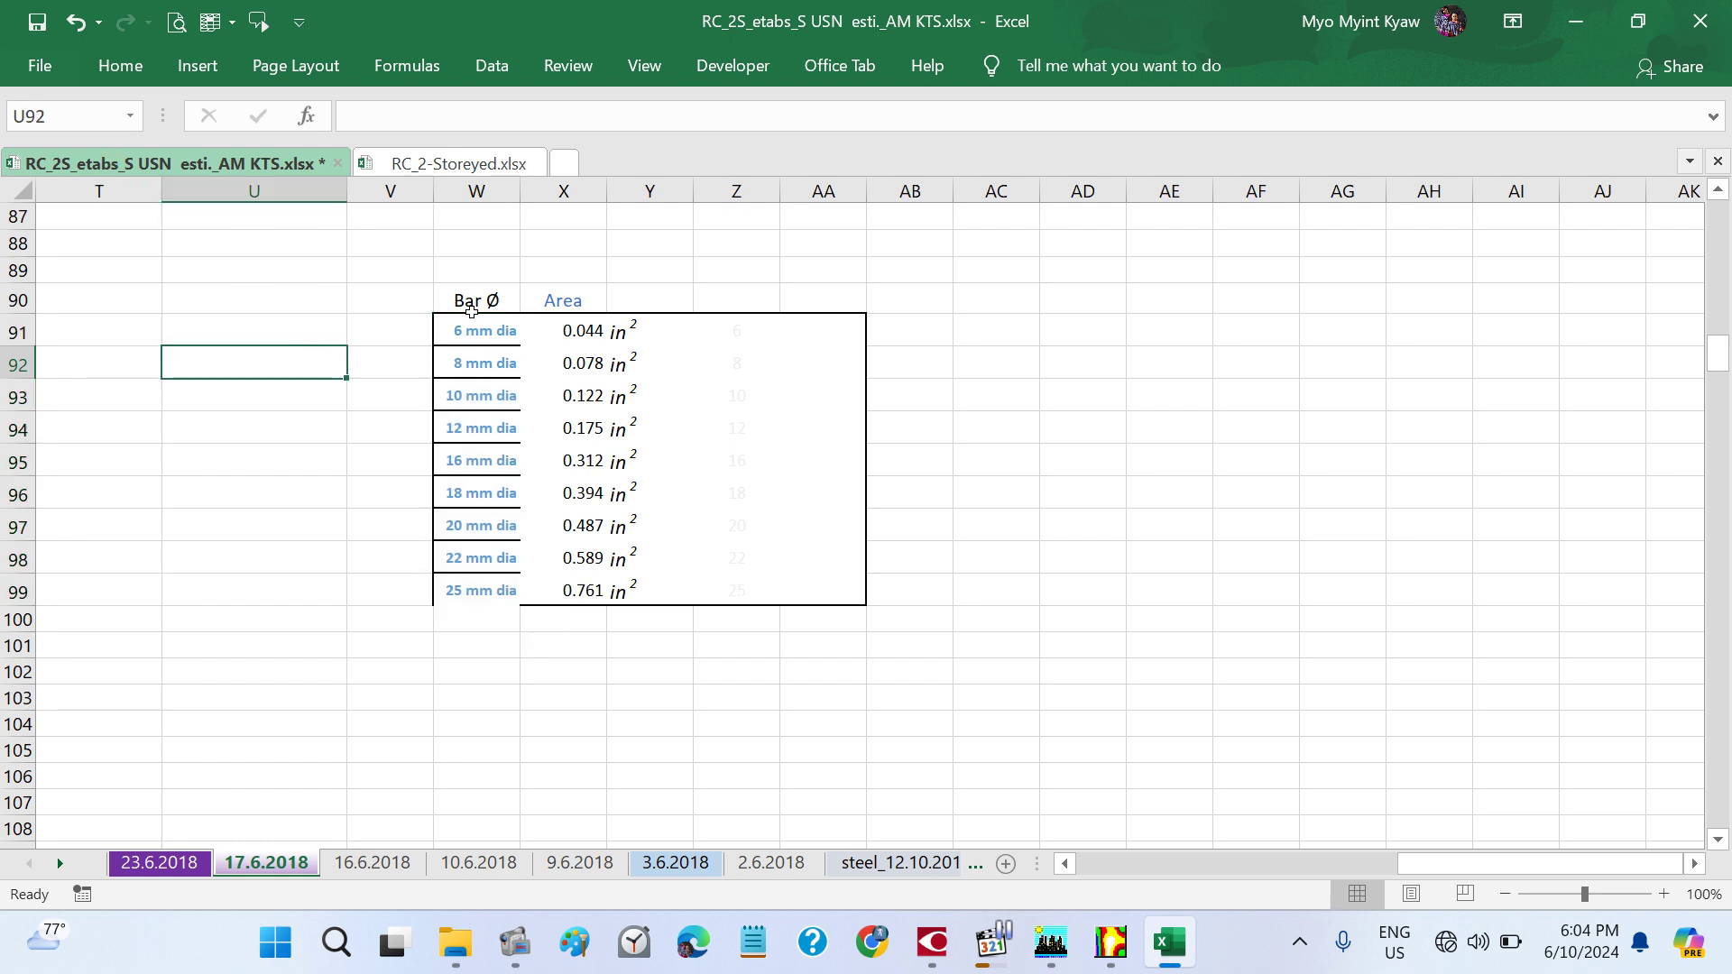
drag(455, 321, 848, 591)
click(122, 66)
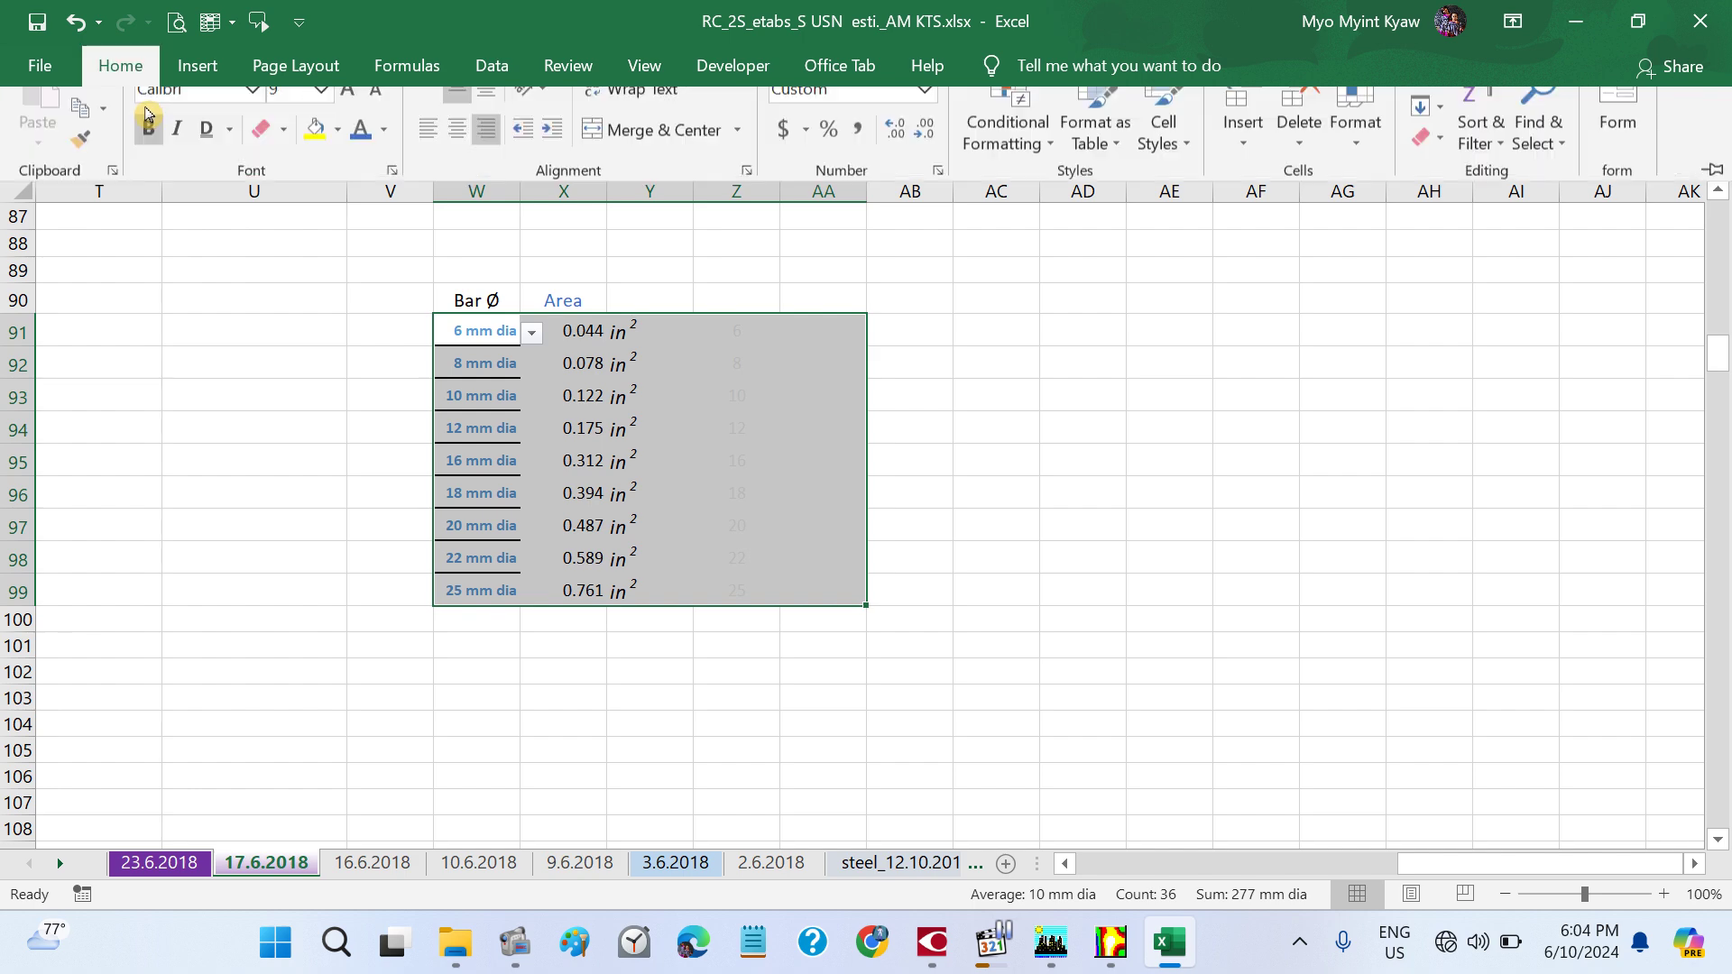
click(285, 159)
click(348, 434)
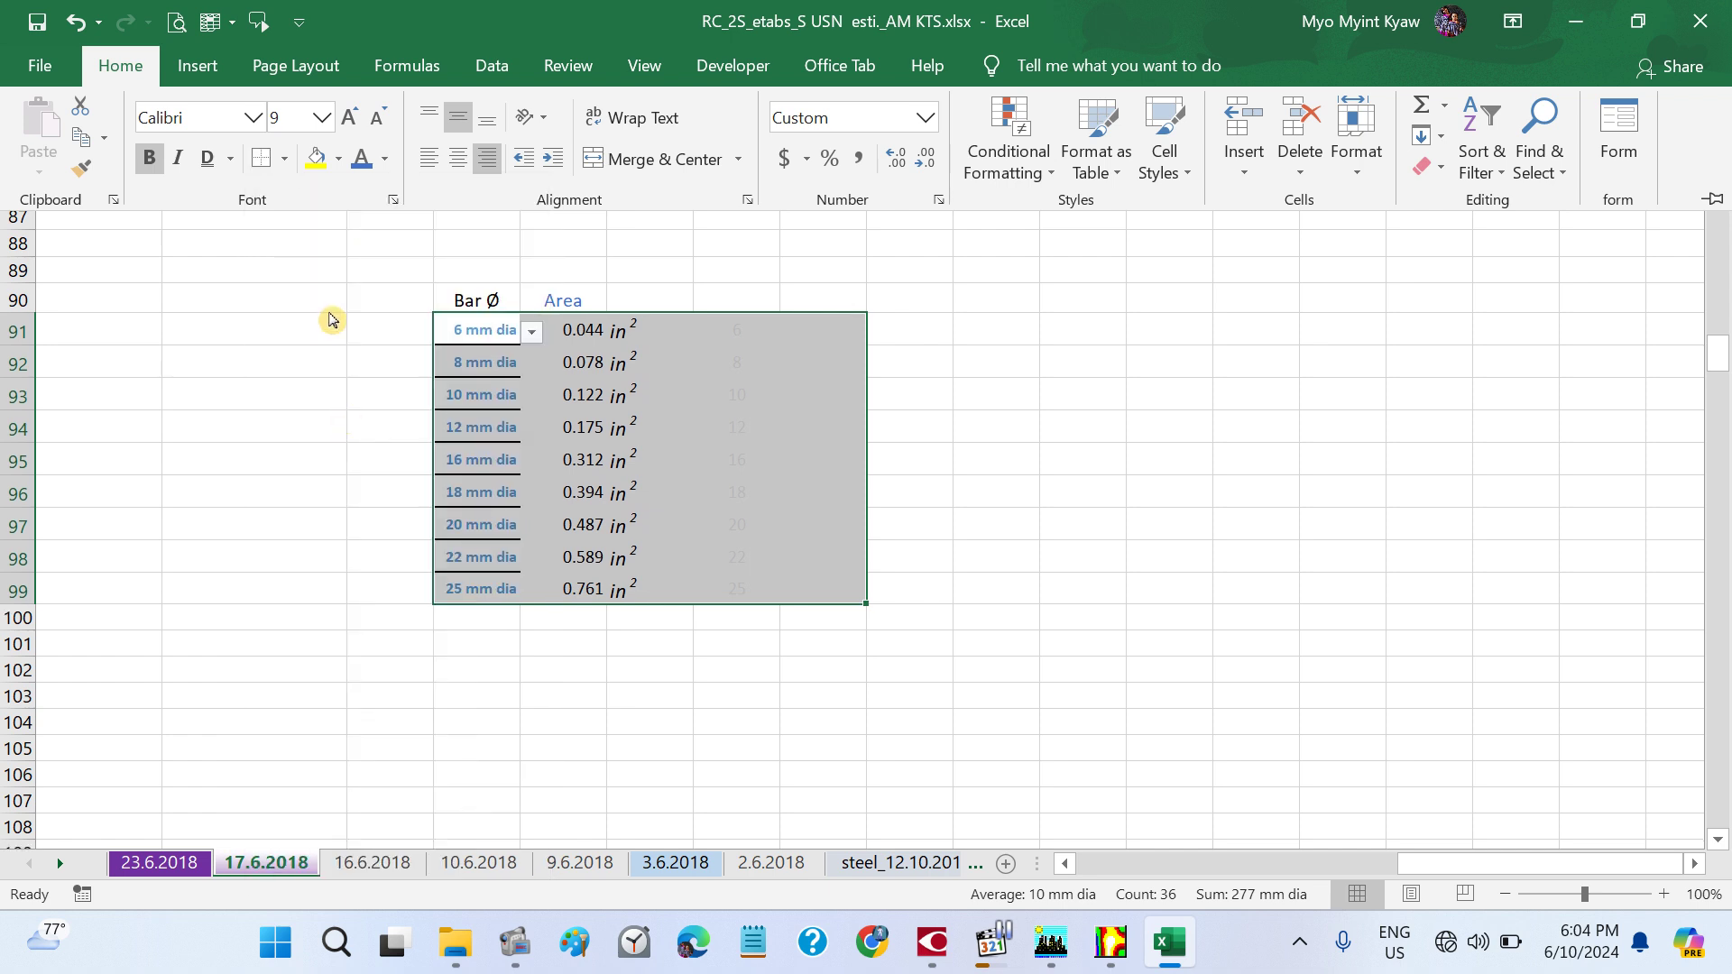
click(285, 159)
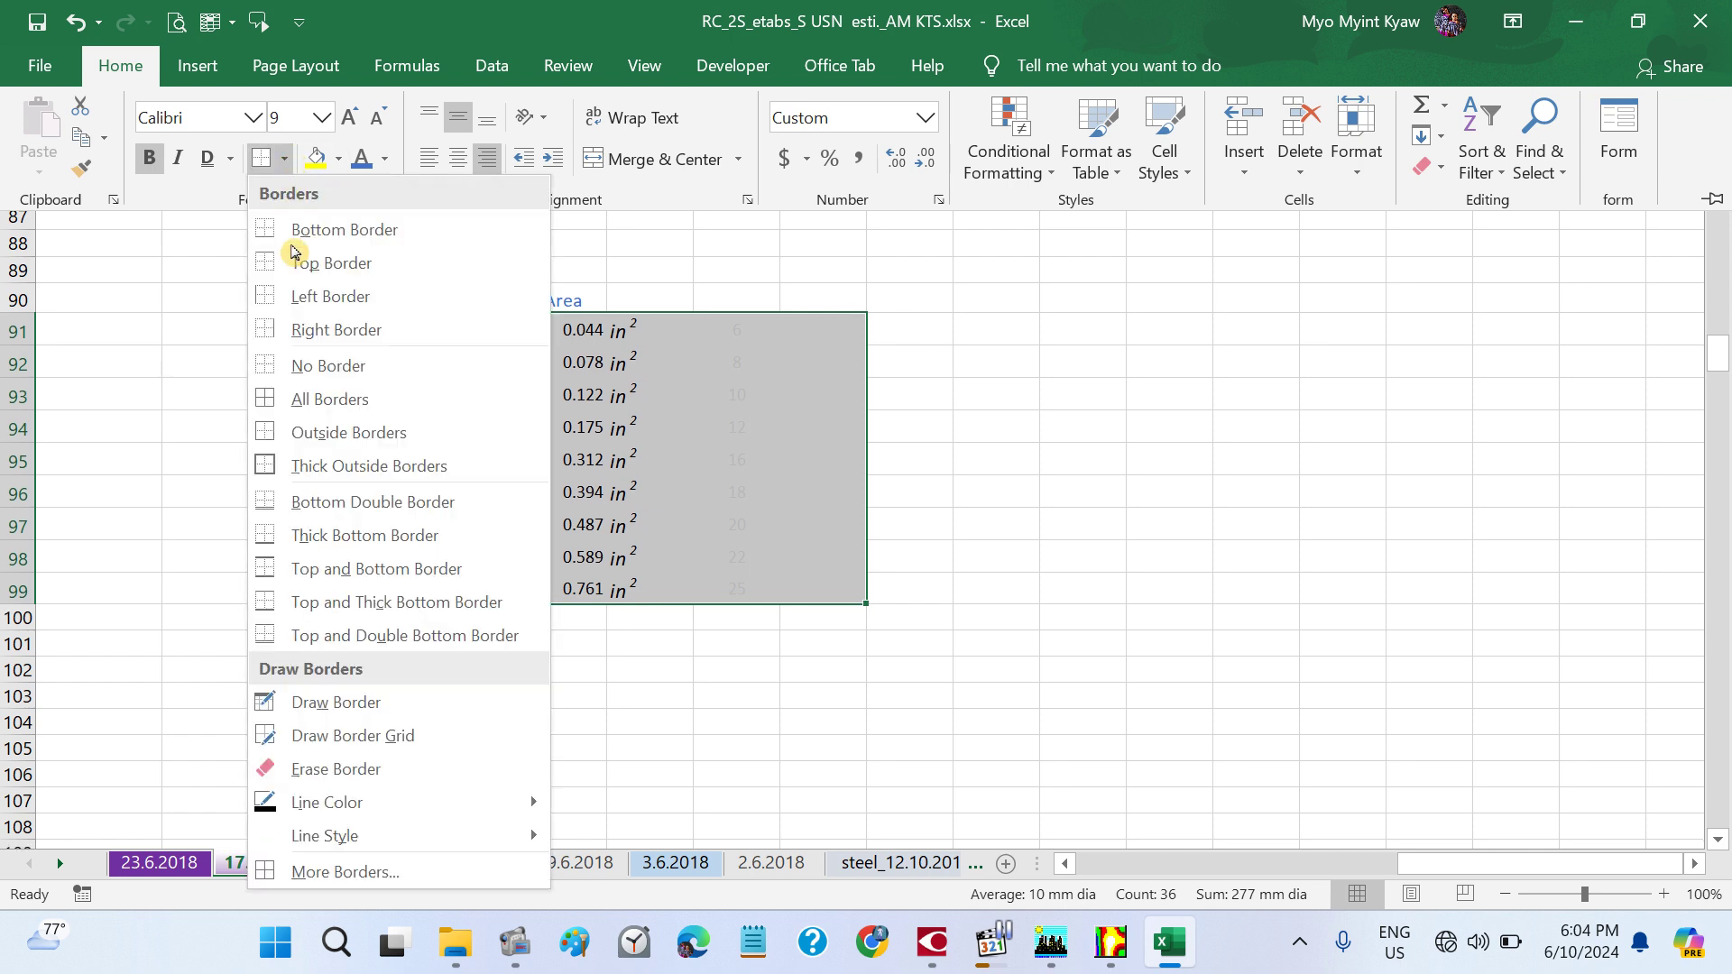
click(311, 365)
click(285, 159)
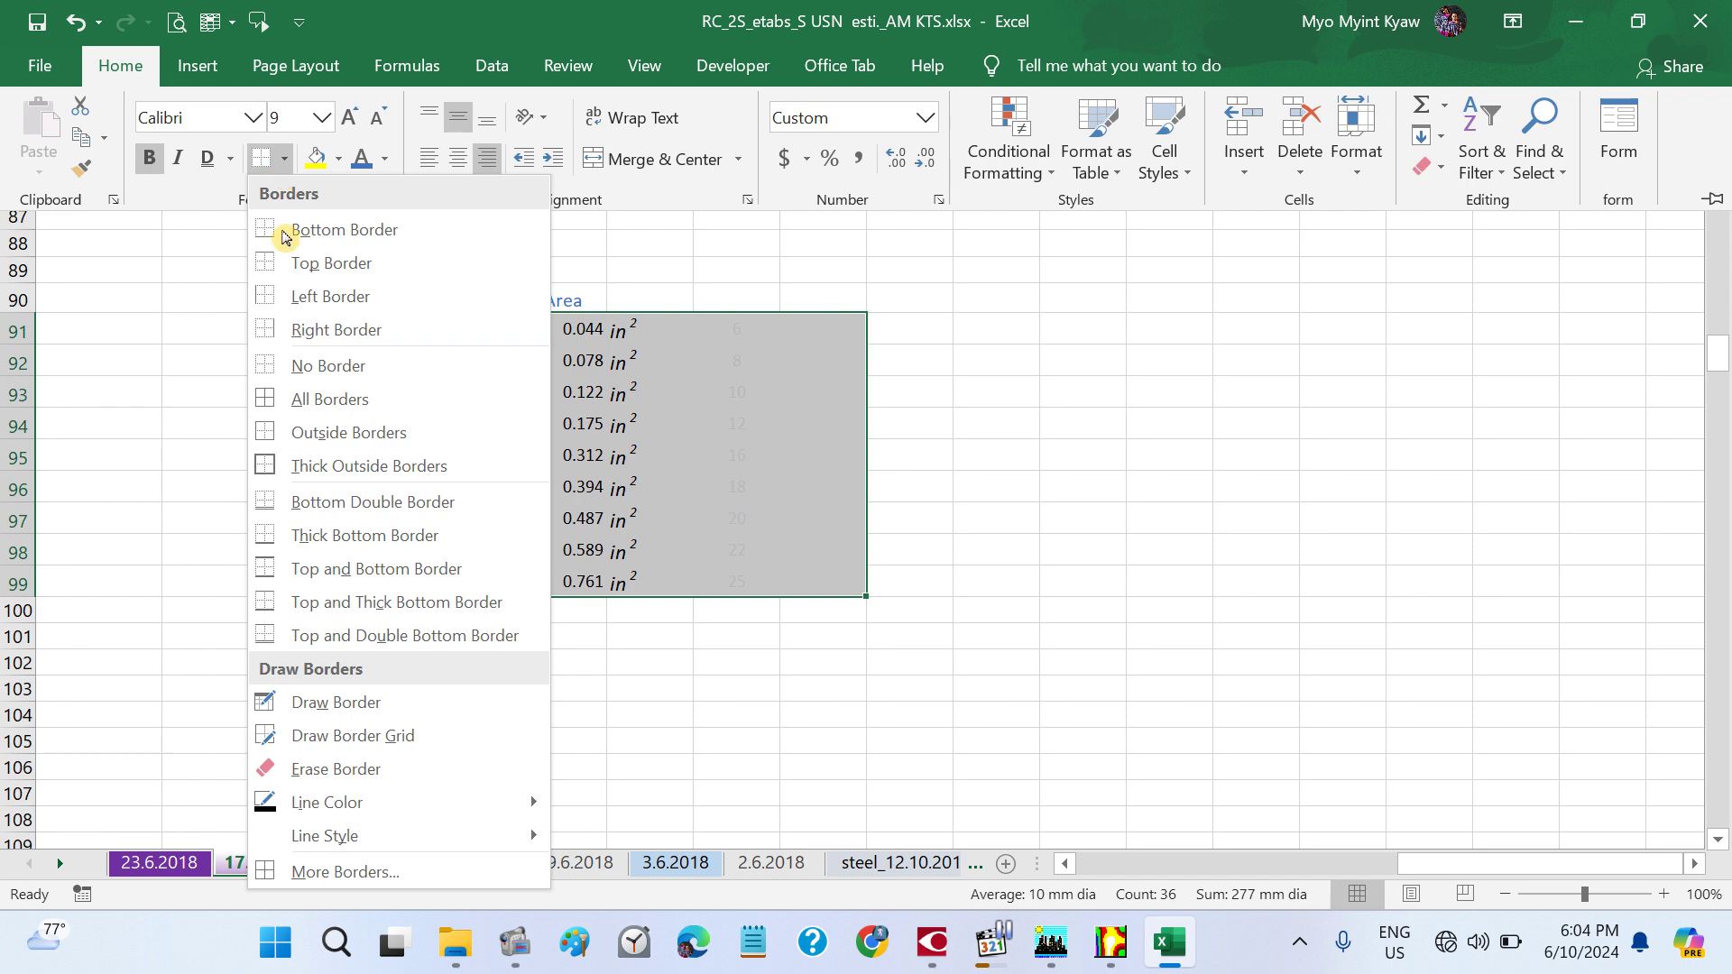
click(336, 433)
click(1046, 668)
- Add the column heading Lb/ft in AA90 above the table's last column
click(848, 287)
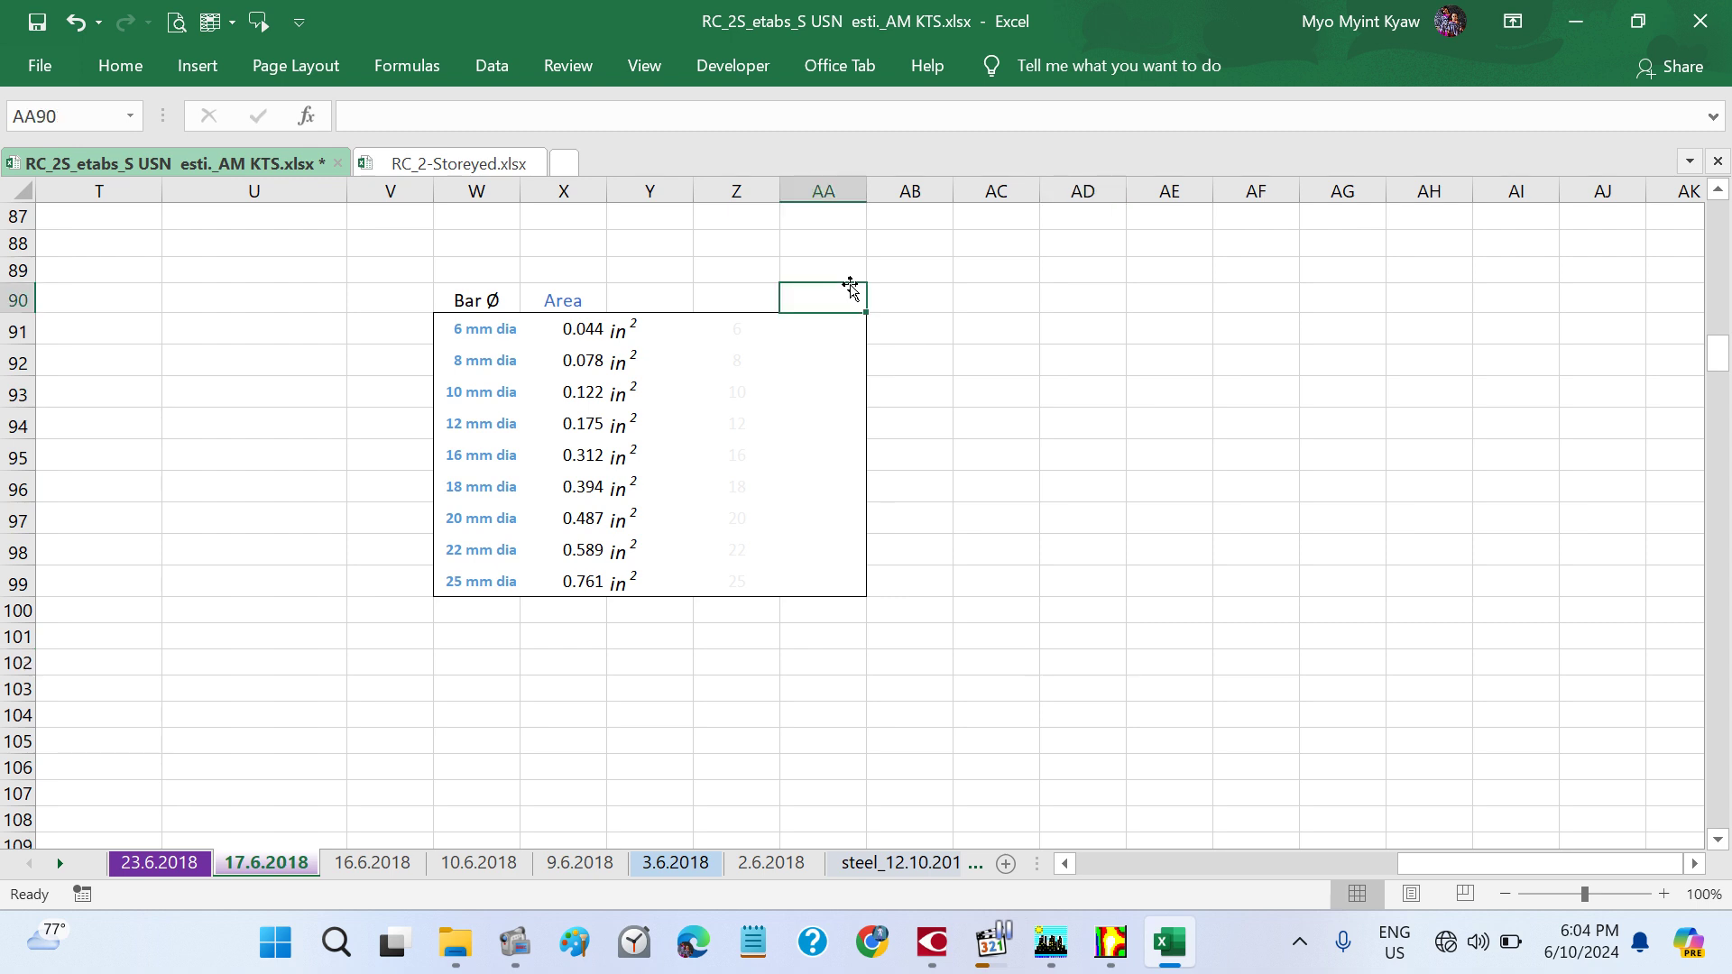
text(Lb)
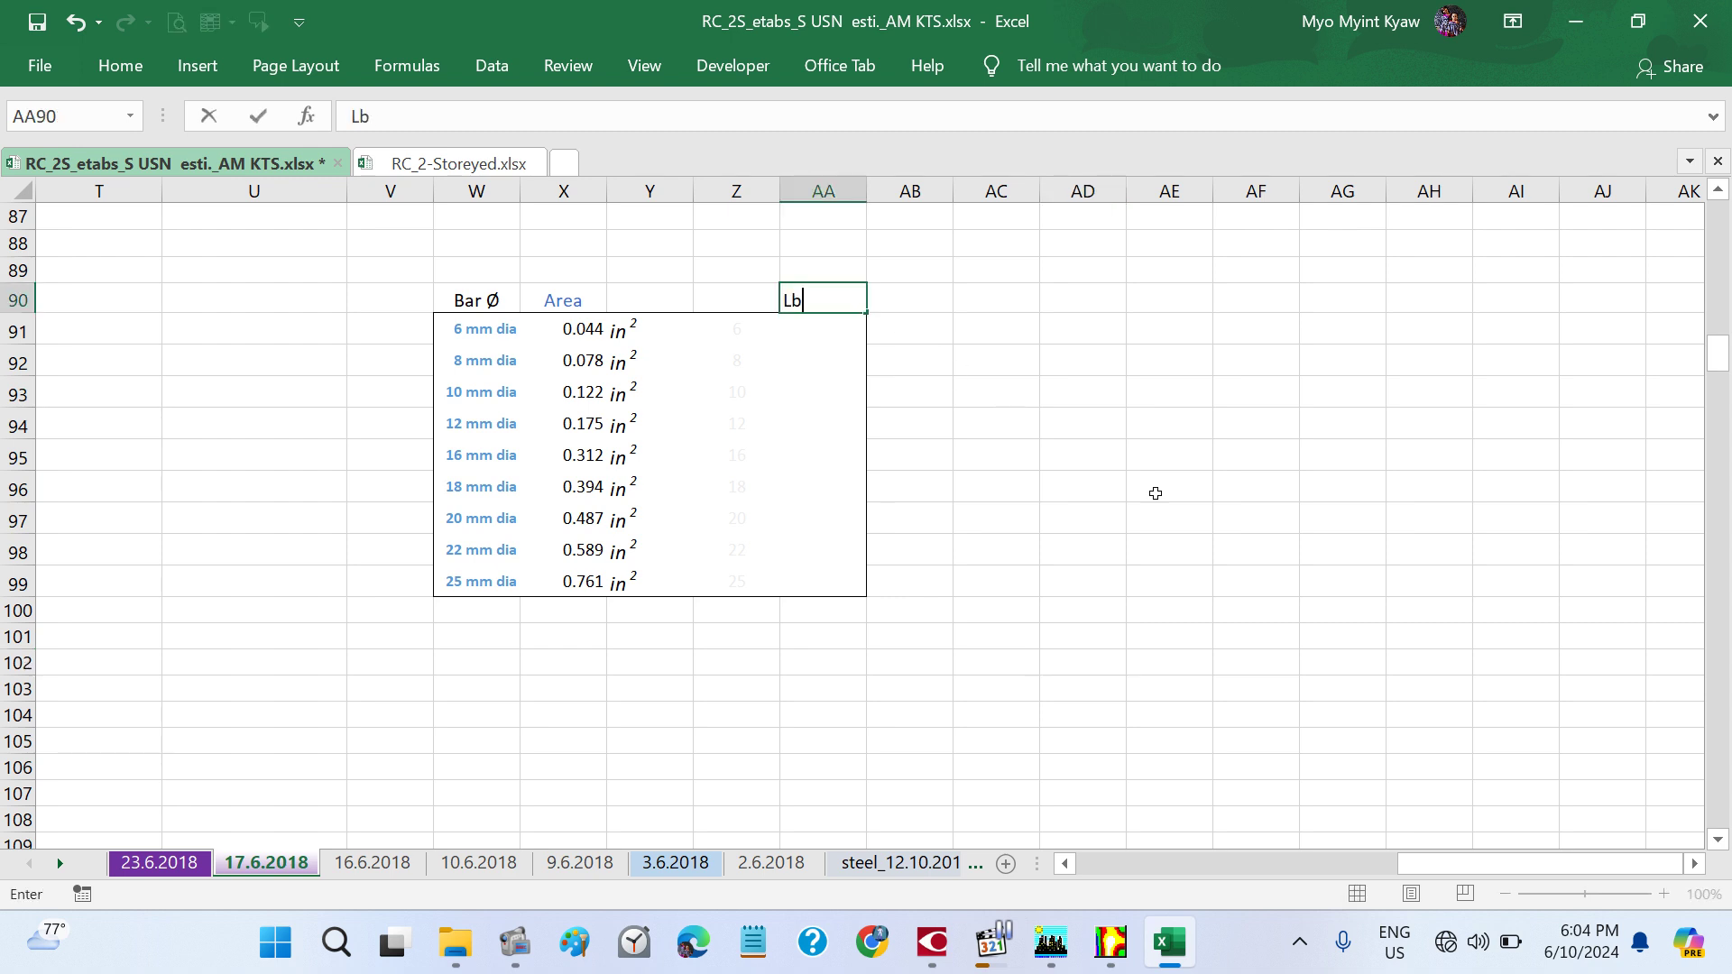
text(/ft)
key(Return)
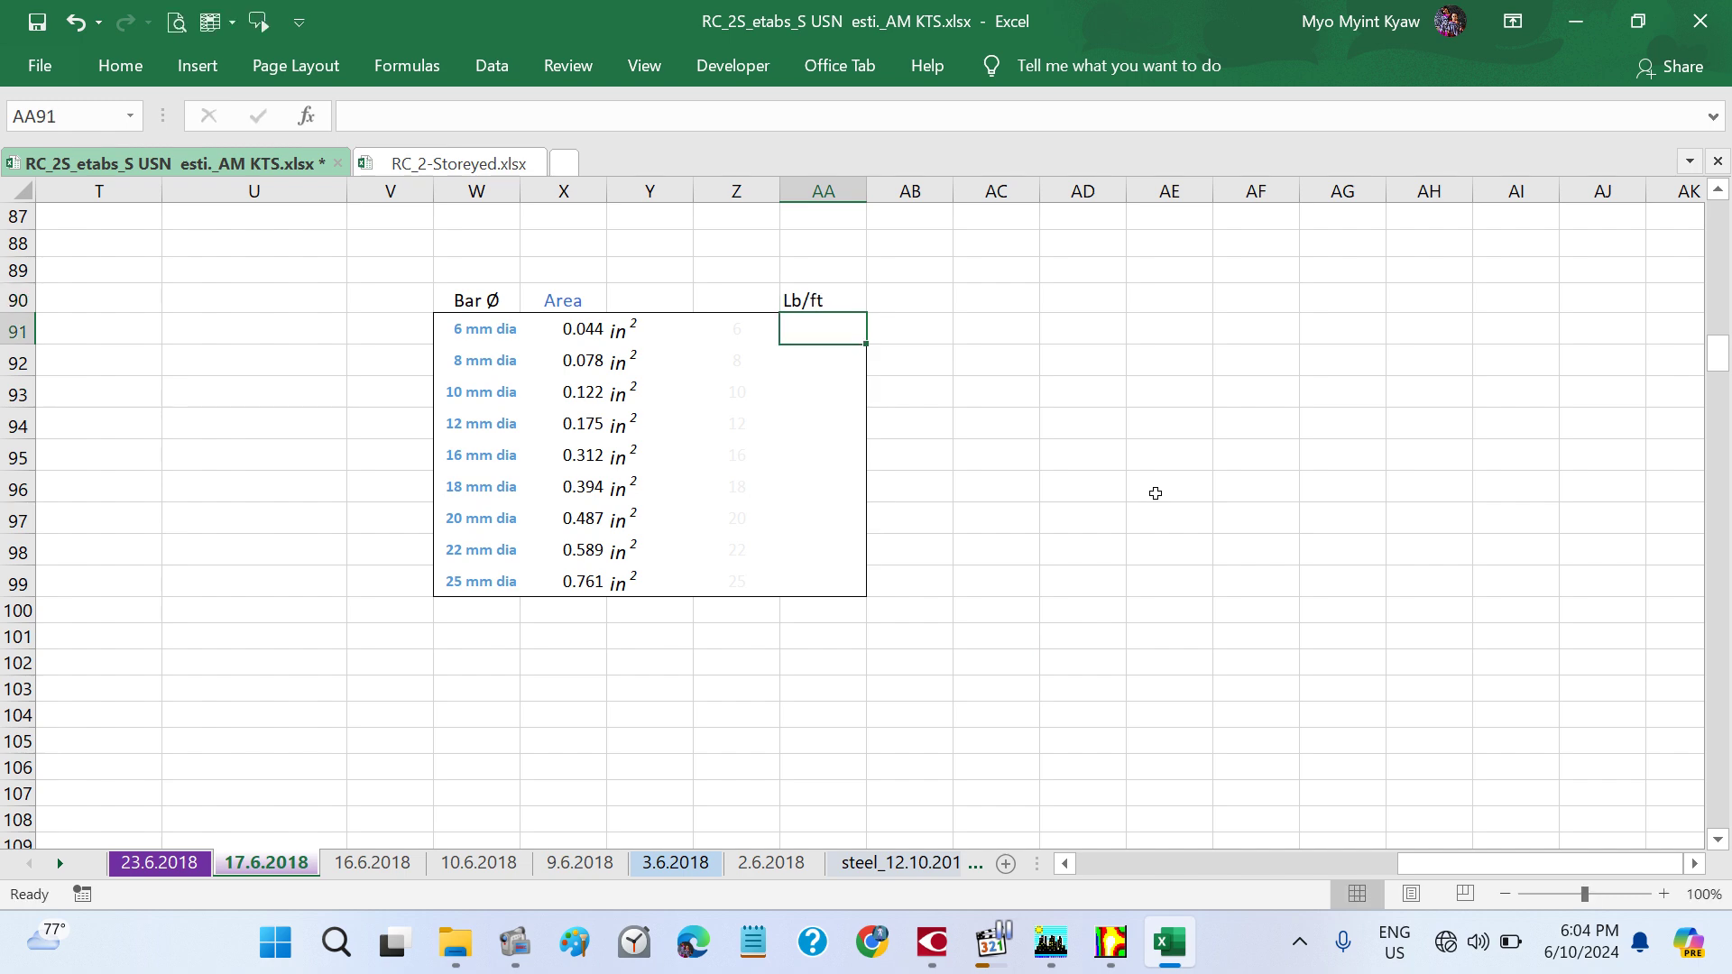
- Make the Area heading in X90 bold and copy its formatting to the Lb/ft heading in AA90
click(572, 299)
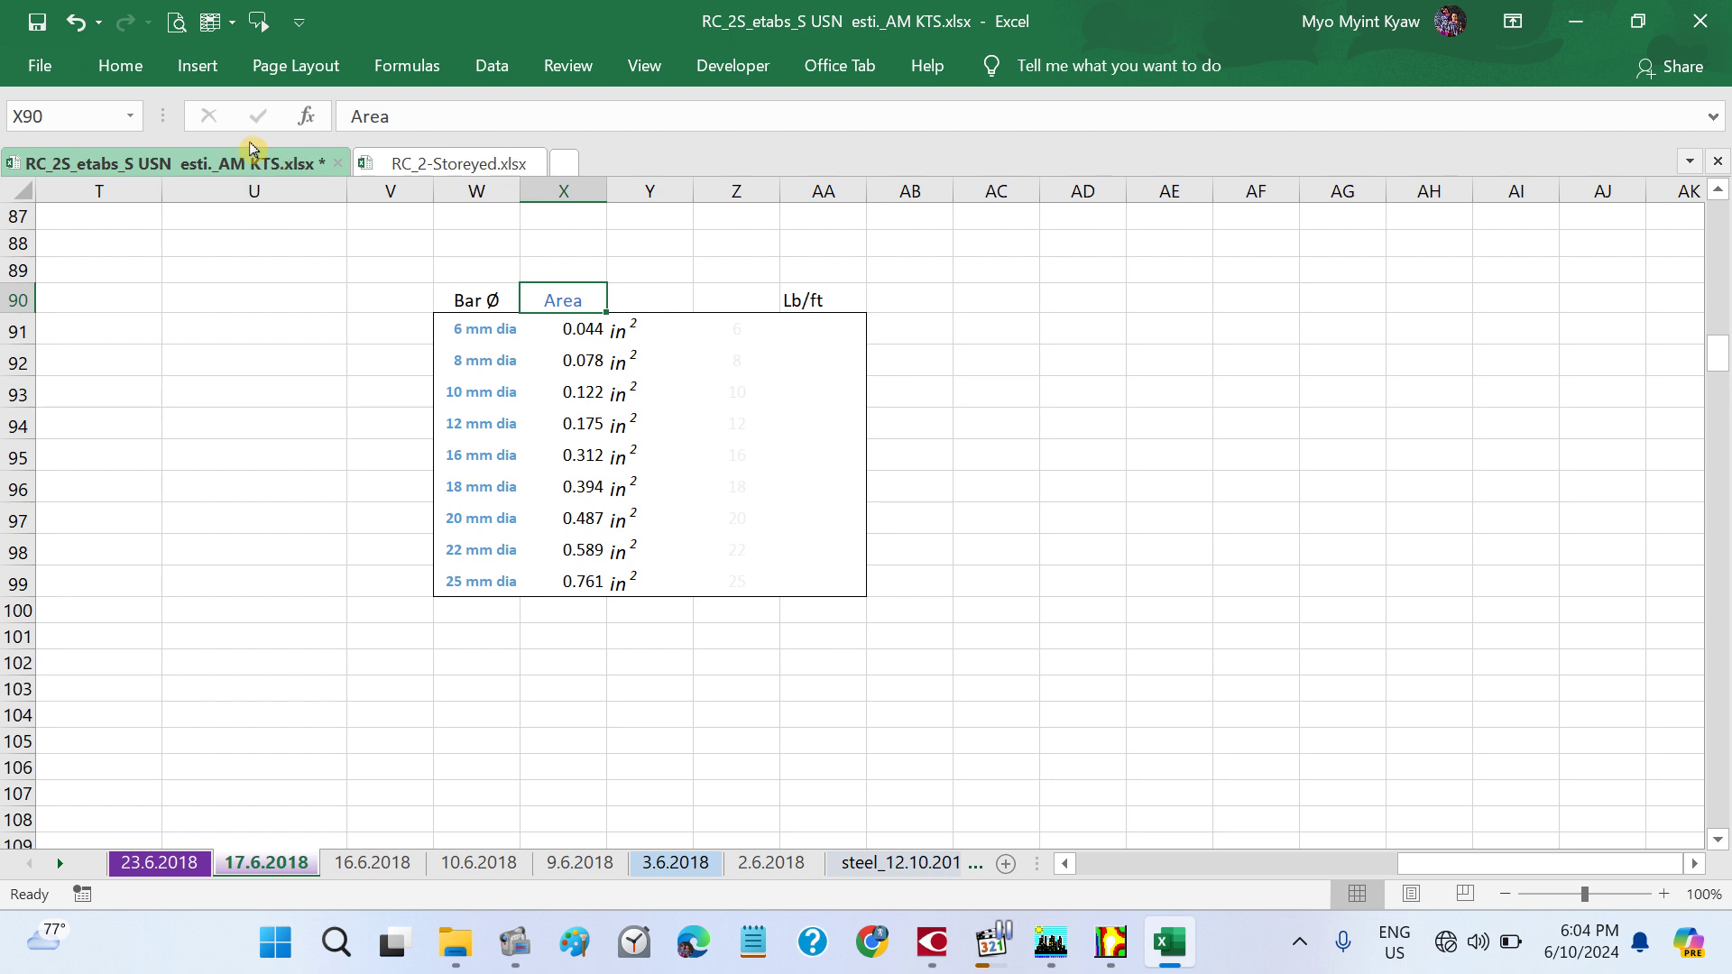
click(120, 82)
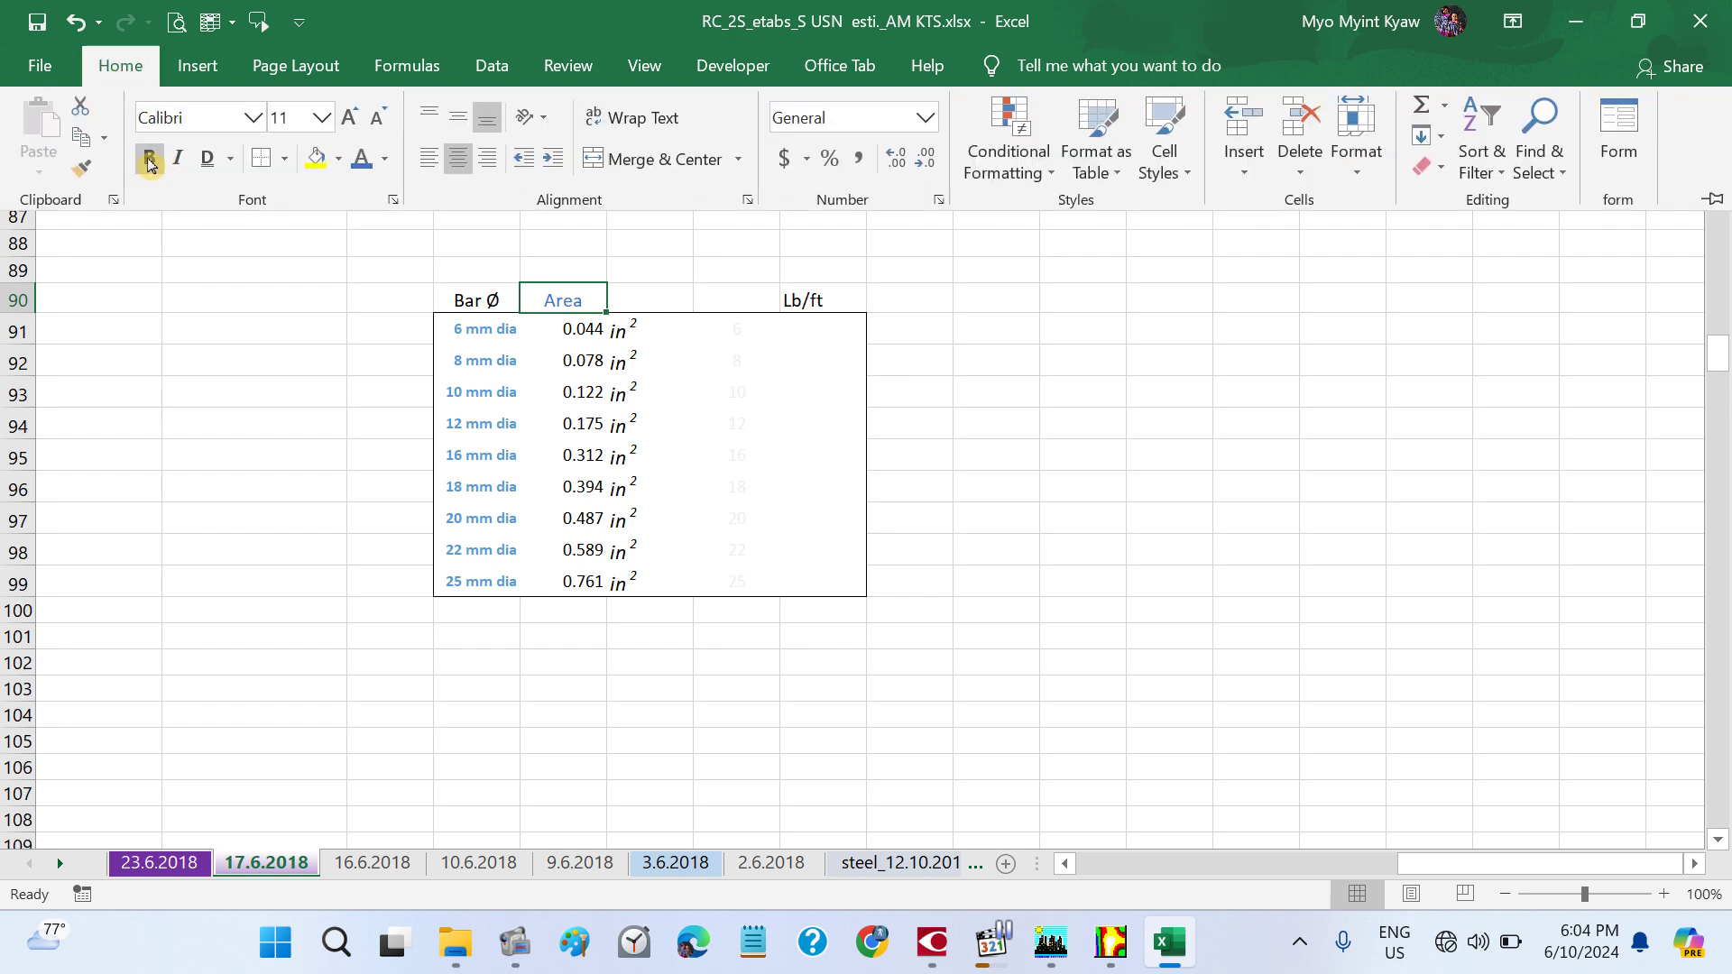
click(148, 160)
click(82, 168)
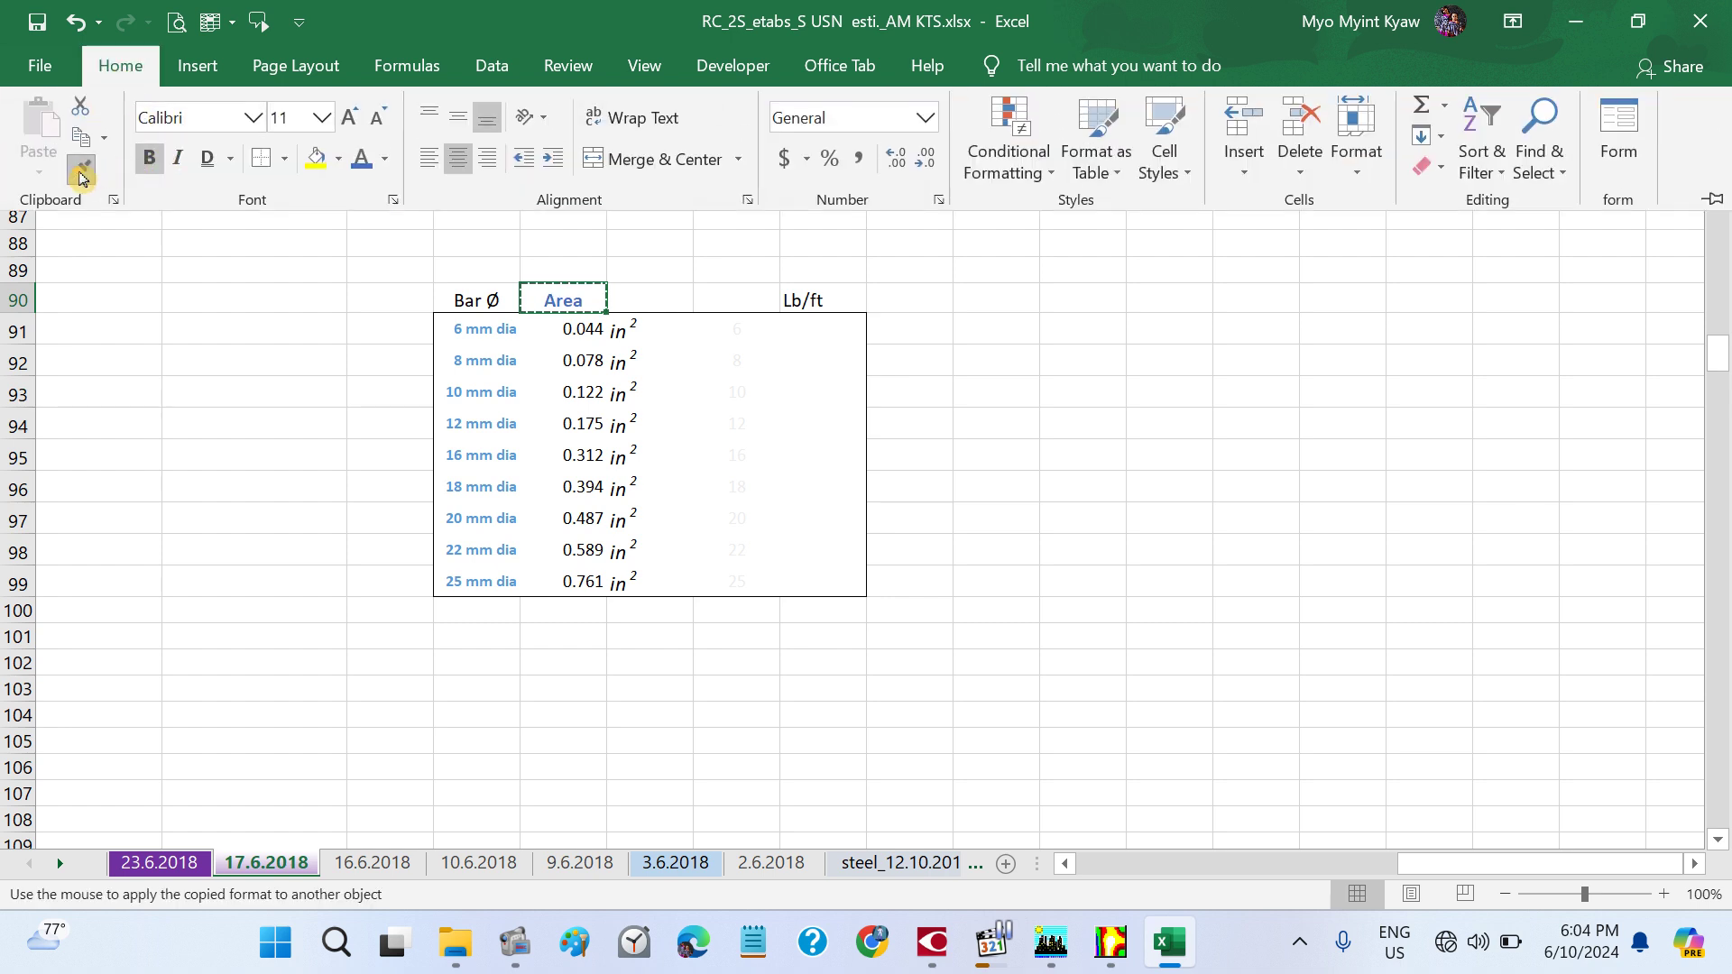
click(818, 296)
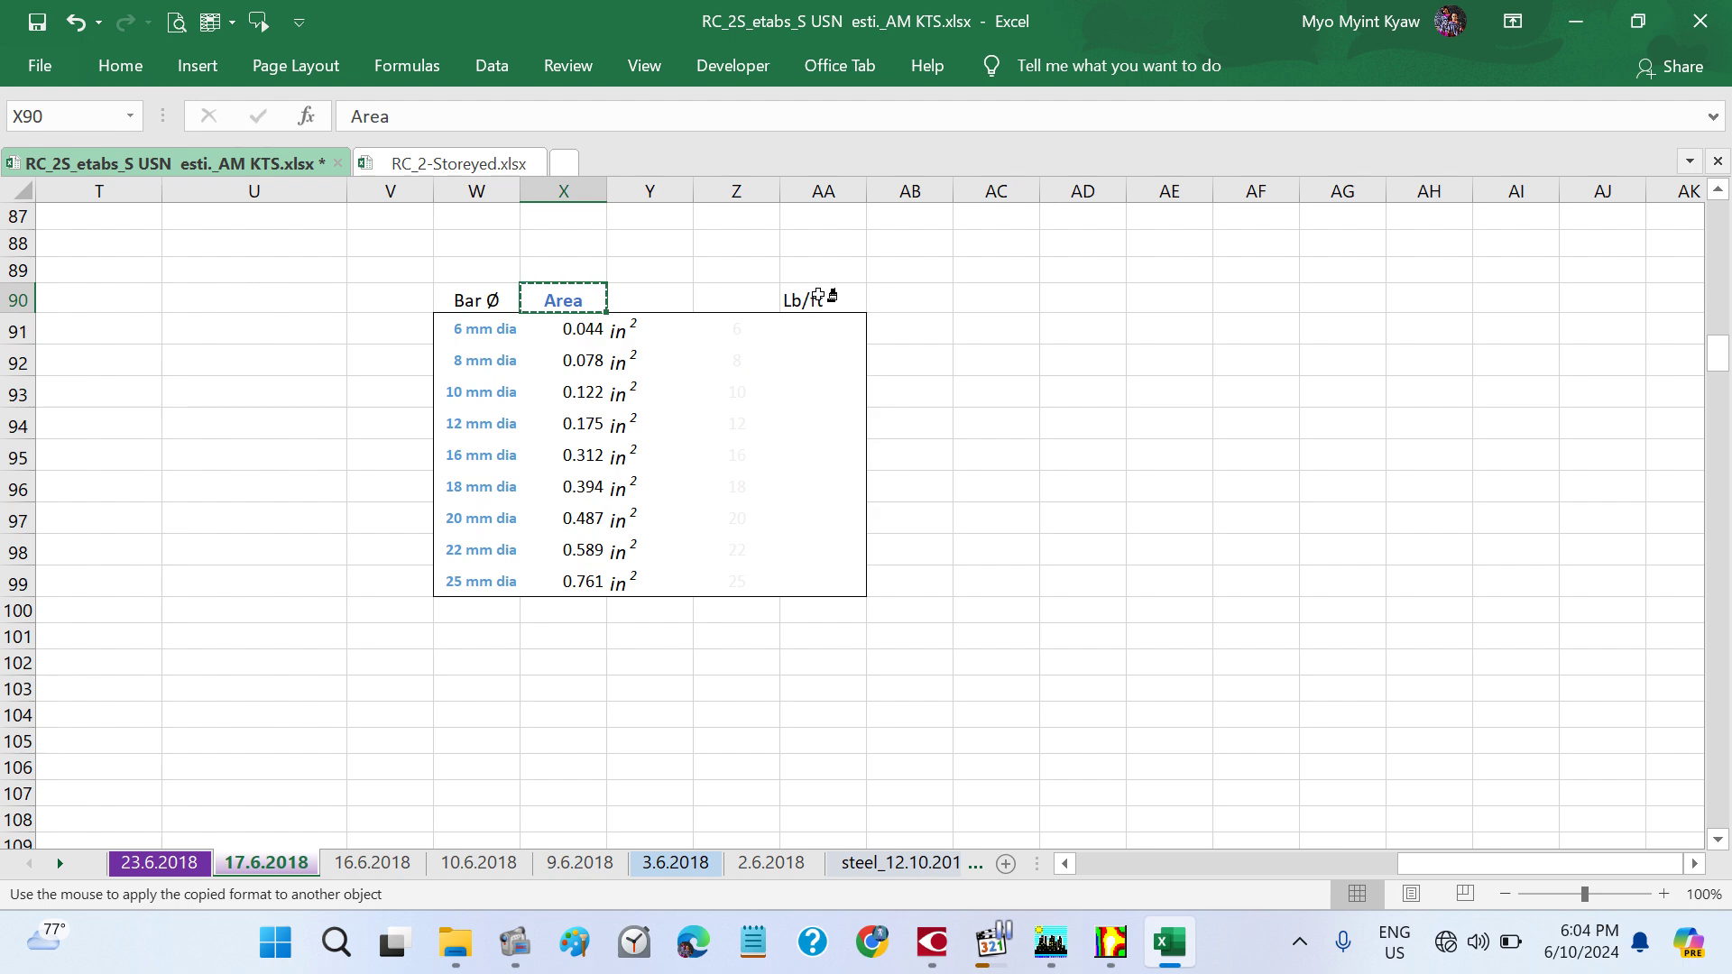
click(921, 375)
- Examine the handwritten notes down to the bar weight table and the weight-per-foot calculation around rows 376 to 400
scroll(956, 507, left, 5)
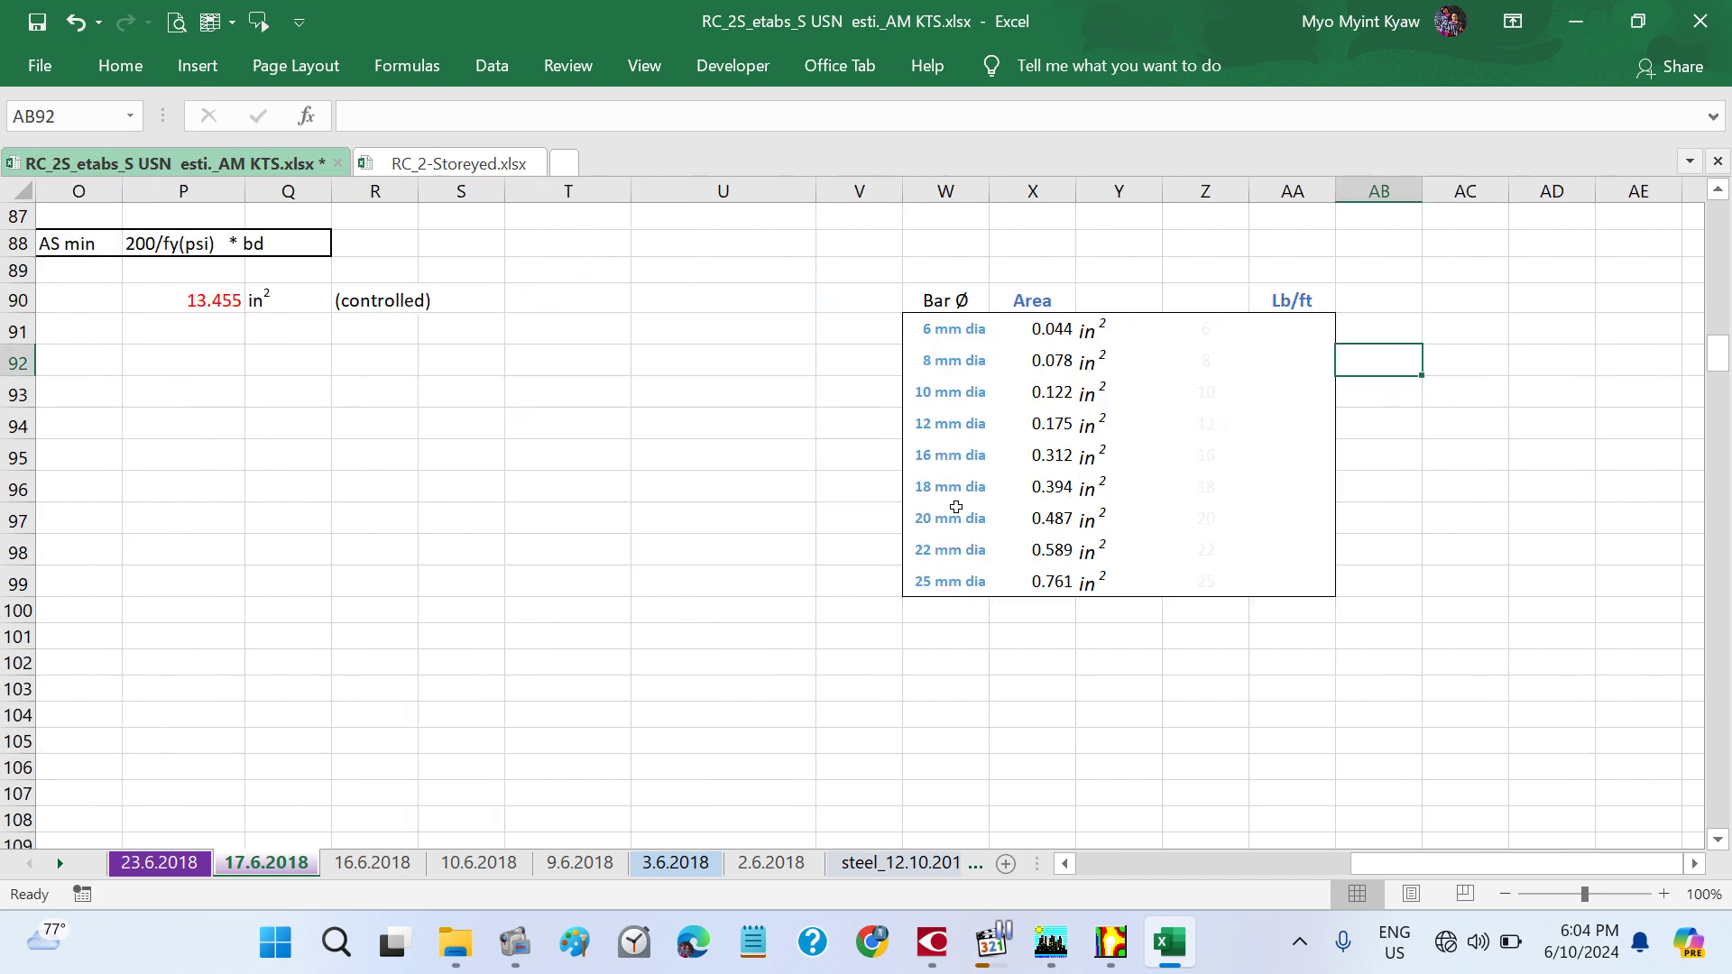
scroll(956, 507, left, 7)
scroll(956, 507, down, 12)
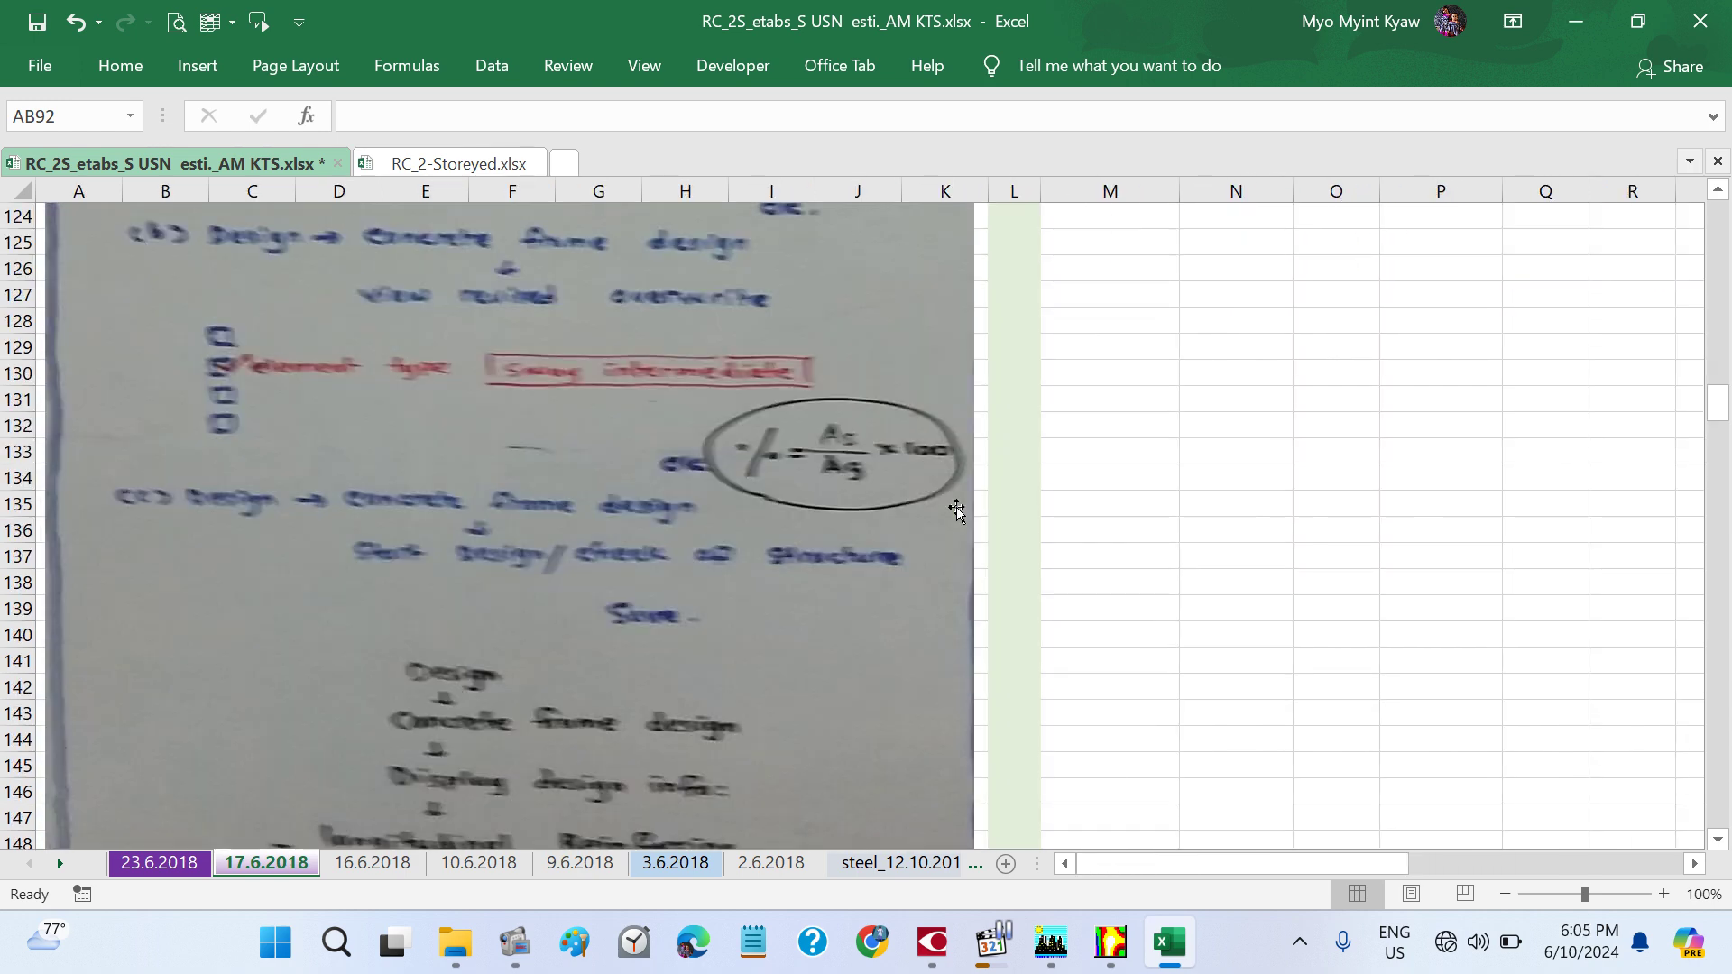
scroll(956, 510, down, 18)
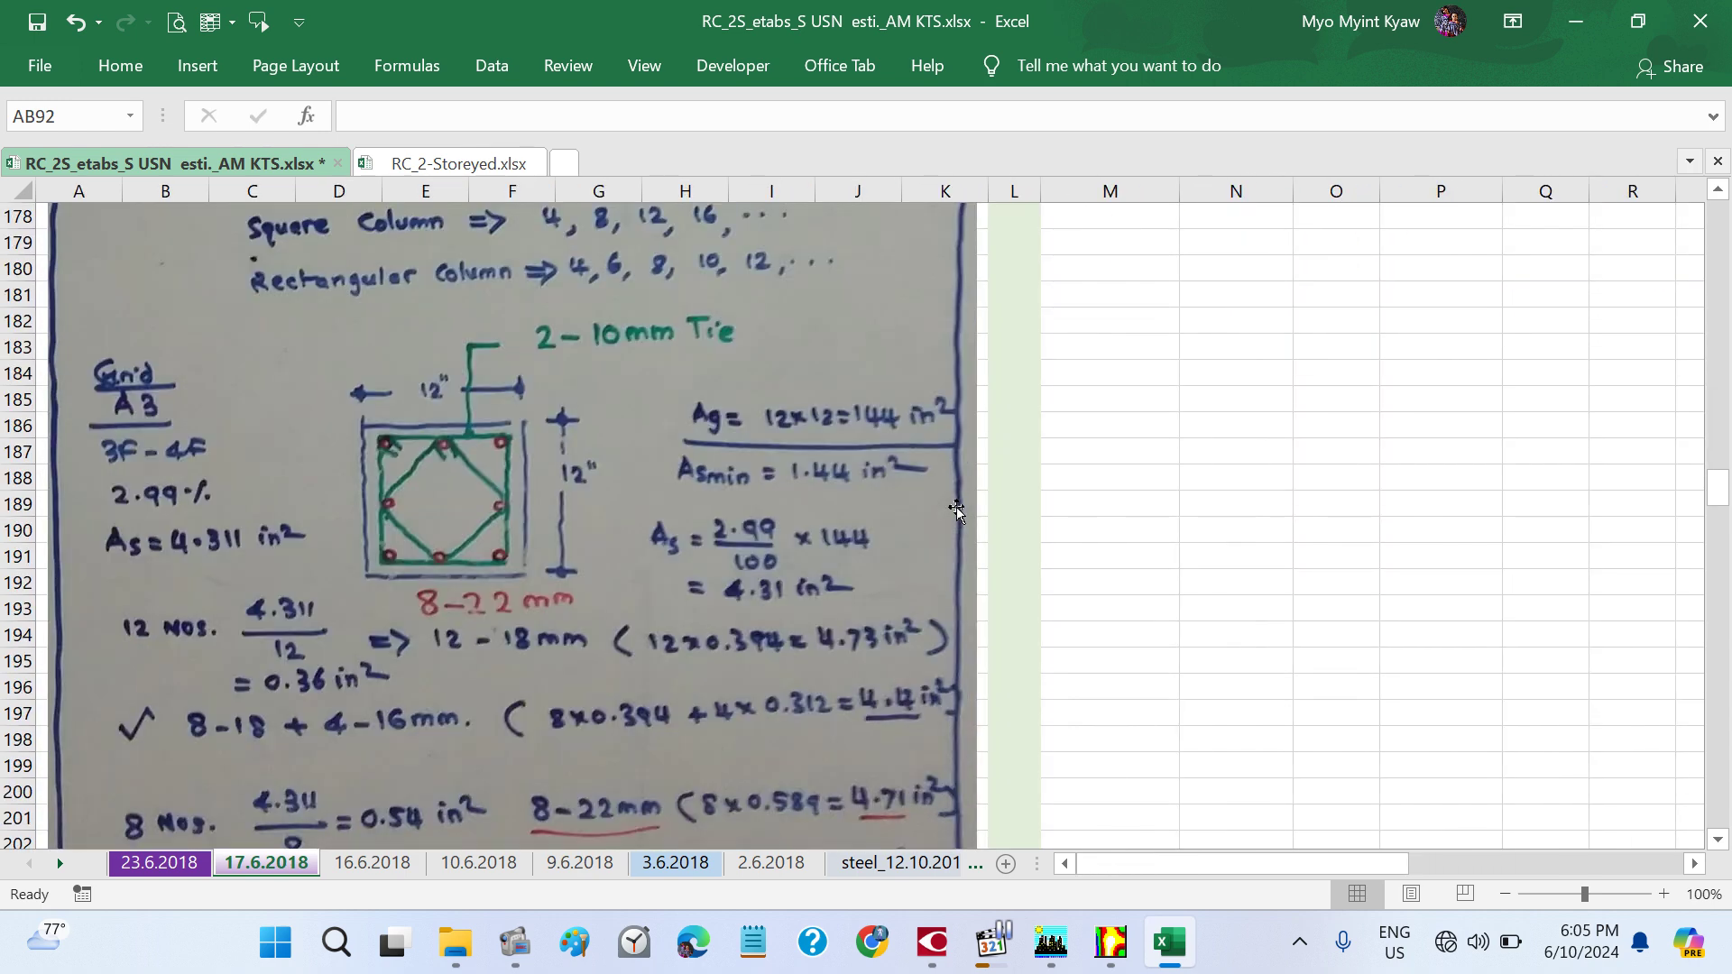
scroll(734, 568, down, 16)
scroll(688, 618, down, 15)
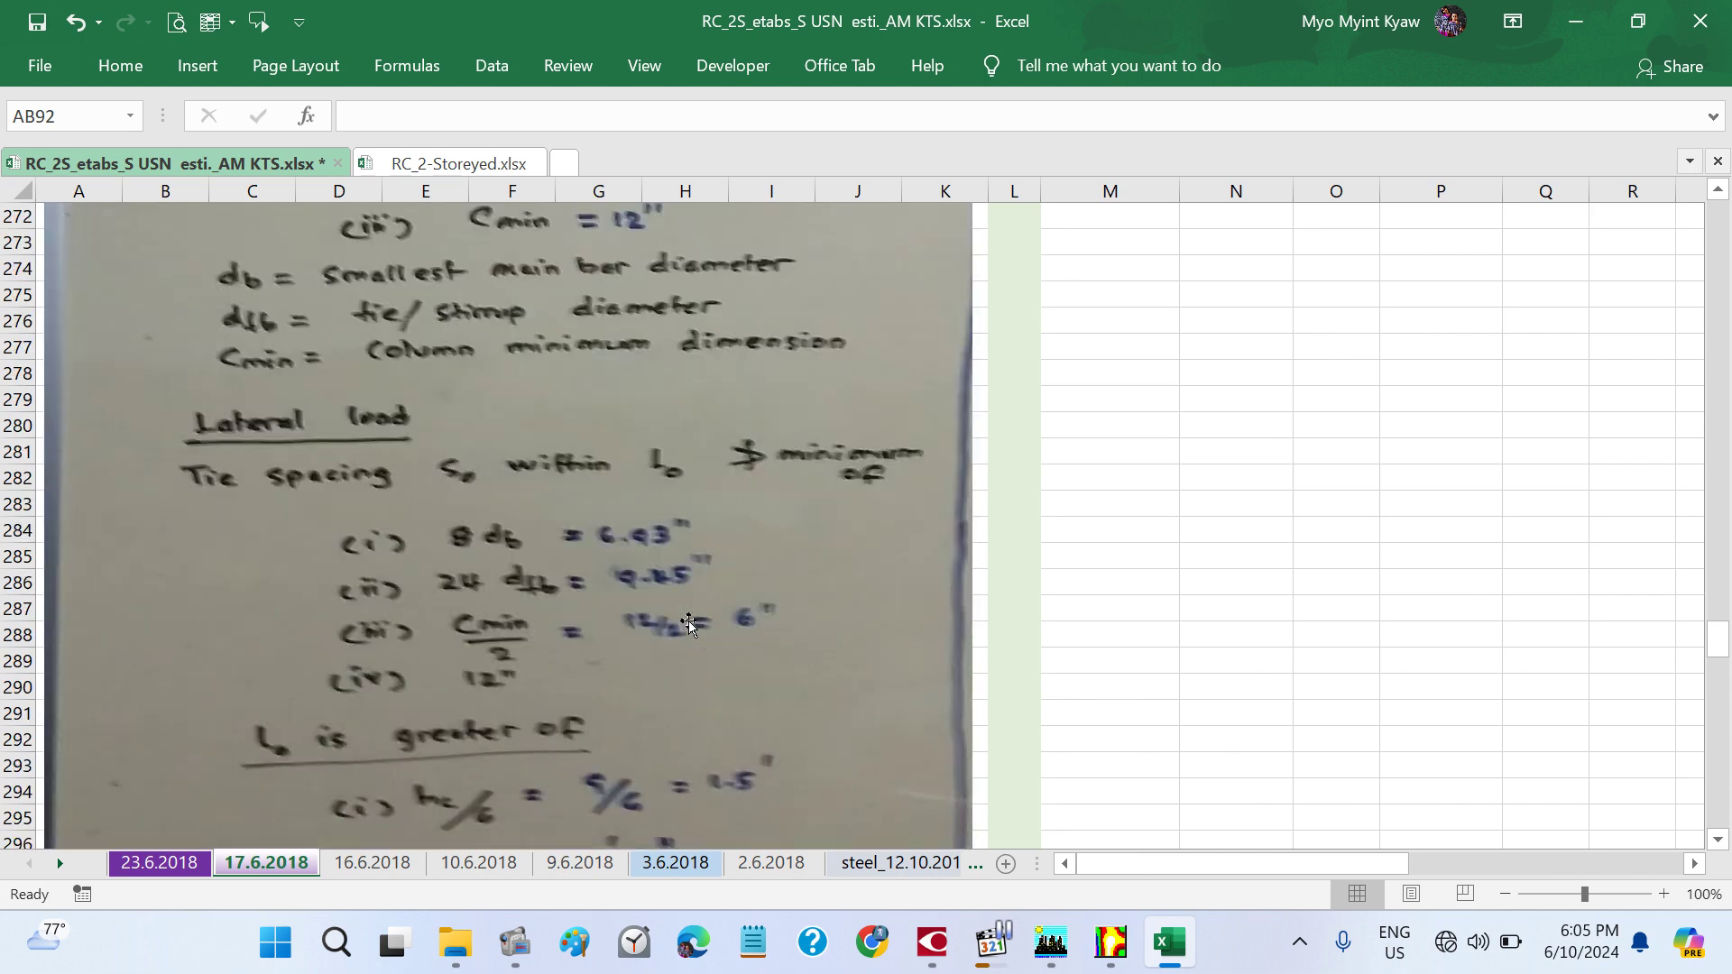
scroll(689, 622, down, 20)
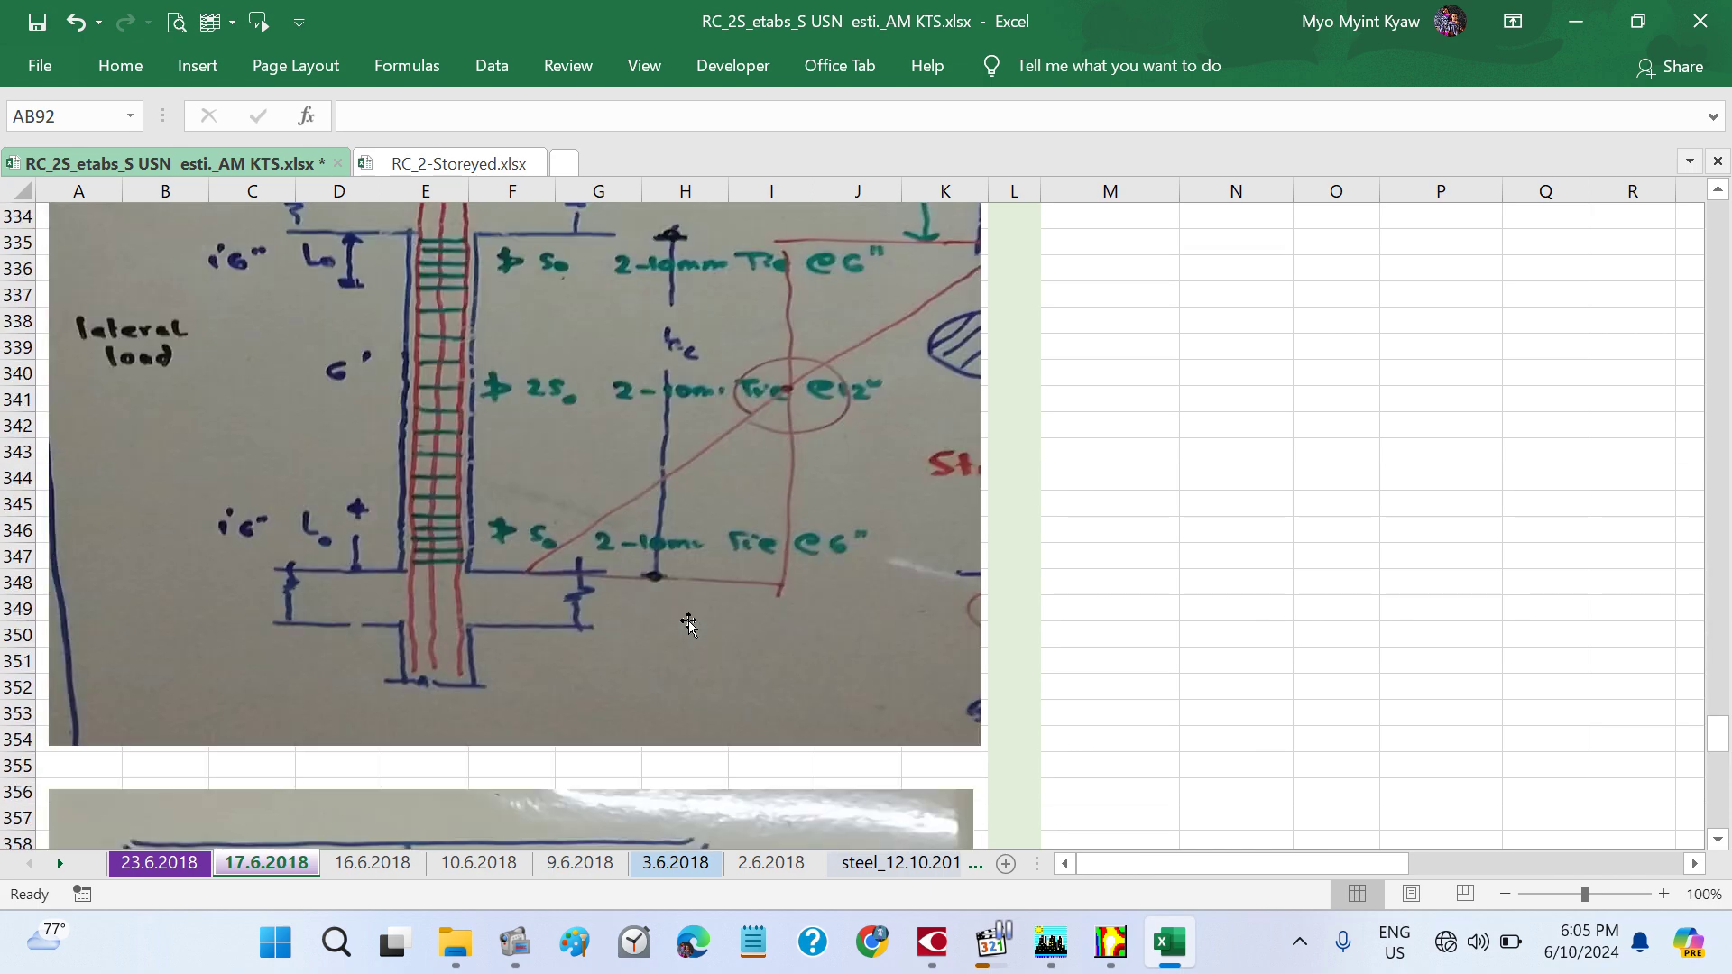
scroll(688, 622, down, 14)
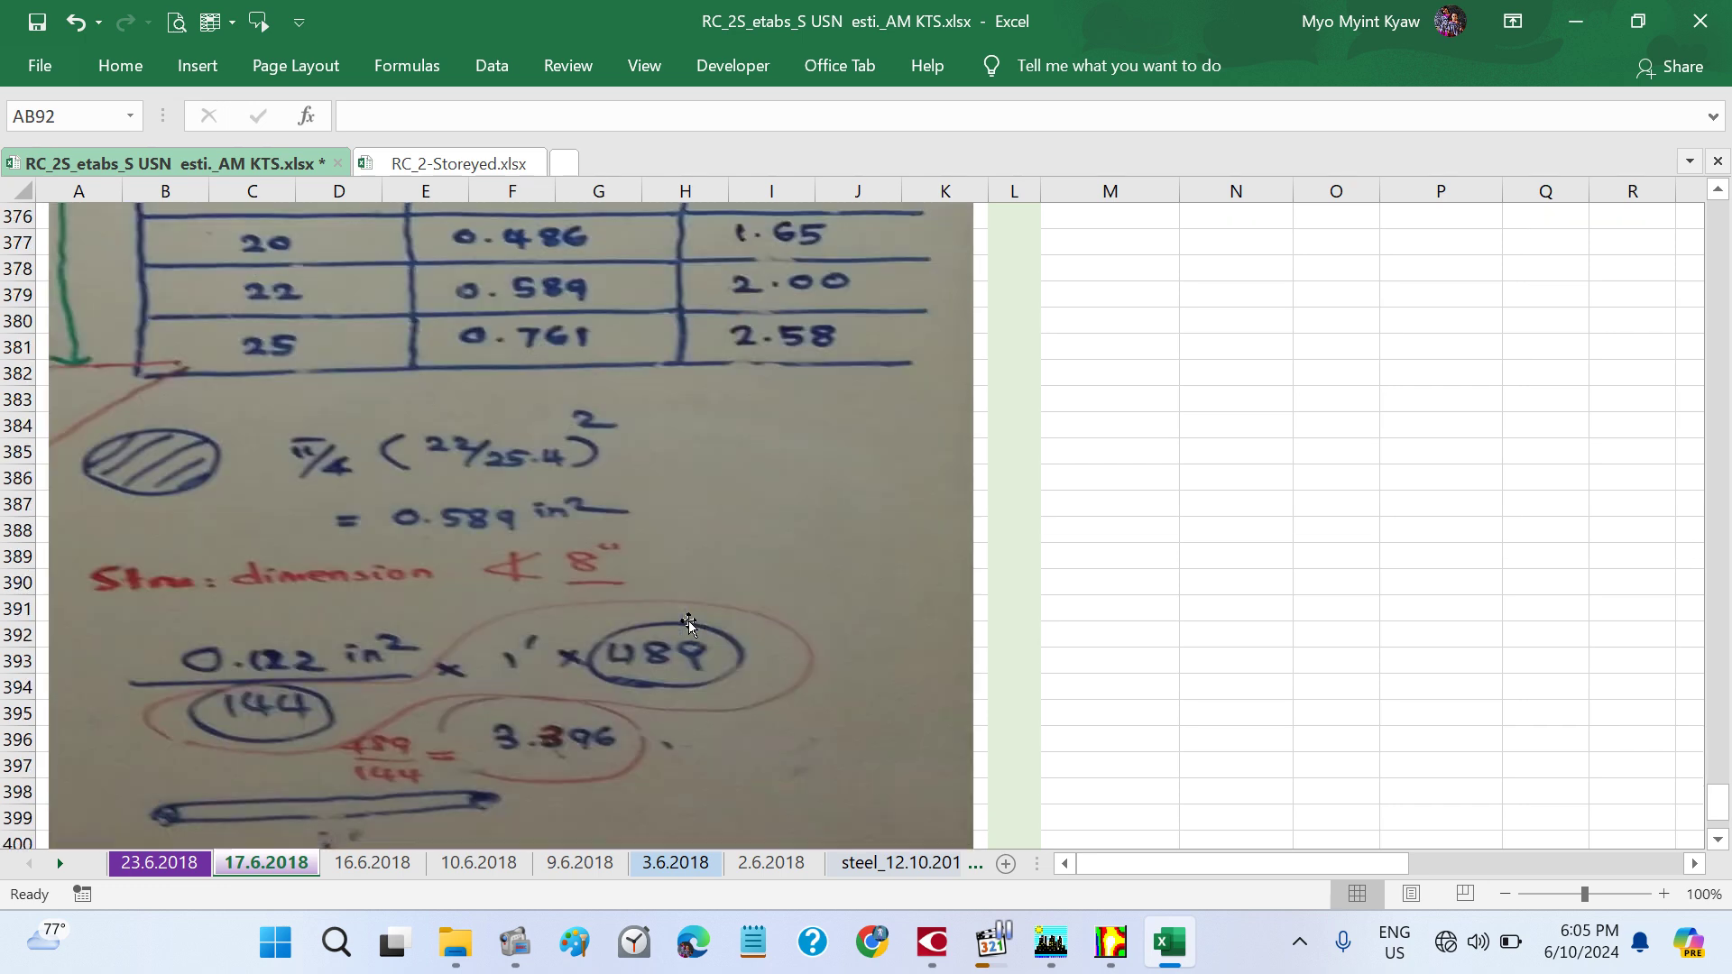
scroll(689, 621, down, 1)
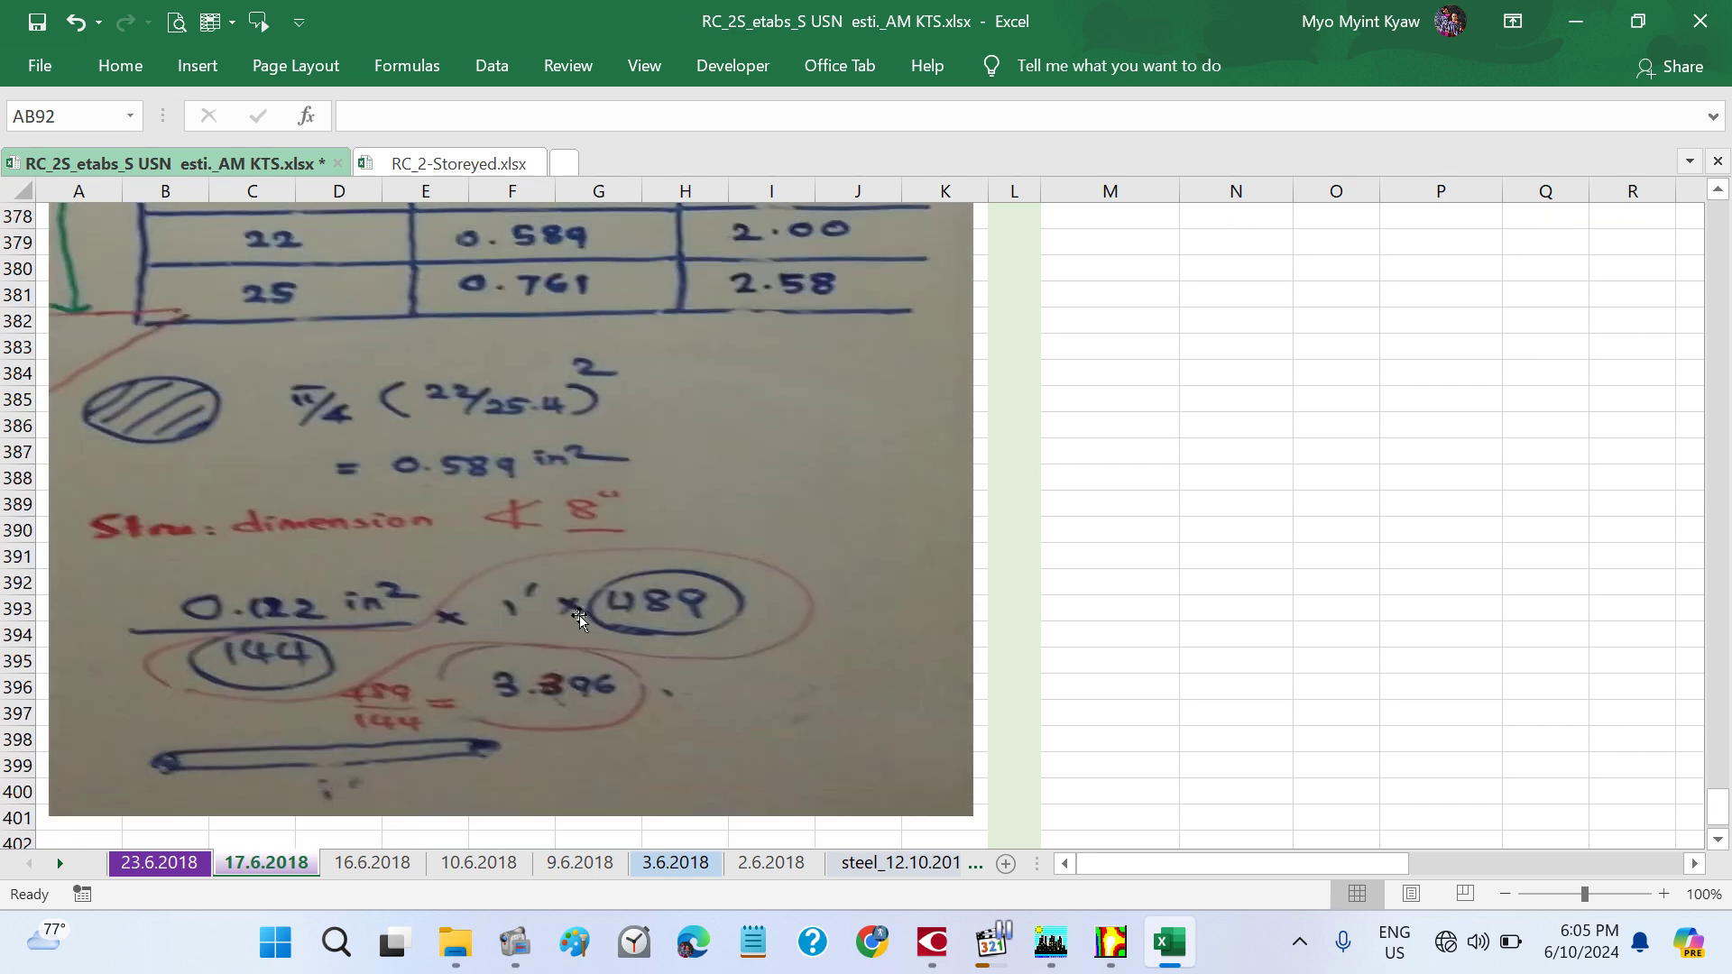
- Calculate the 10 mm bar's weight per foot from the handwritten notes by entering =.122/144*489 in N392
scroll(578, 621, up, 1)
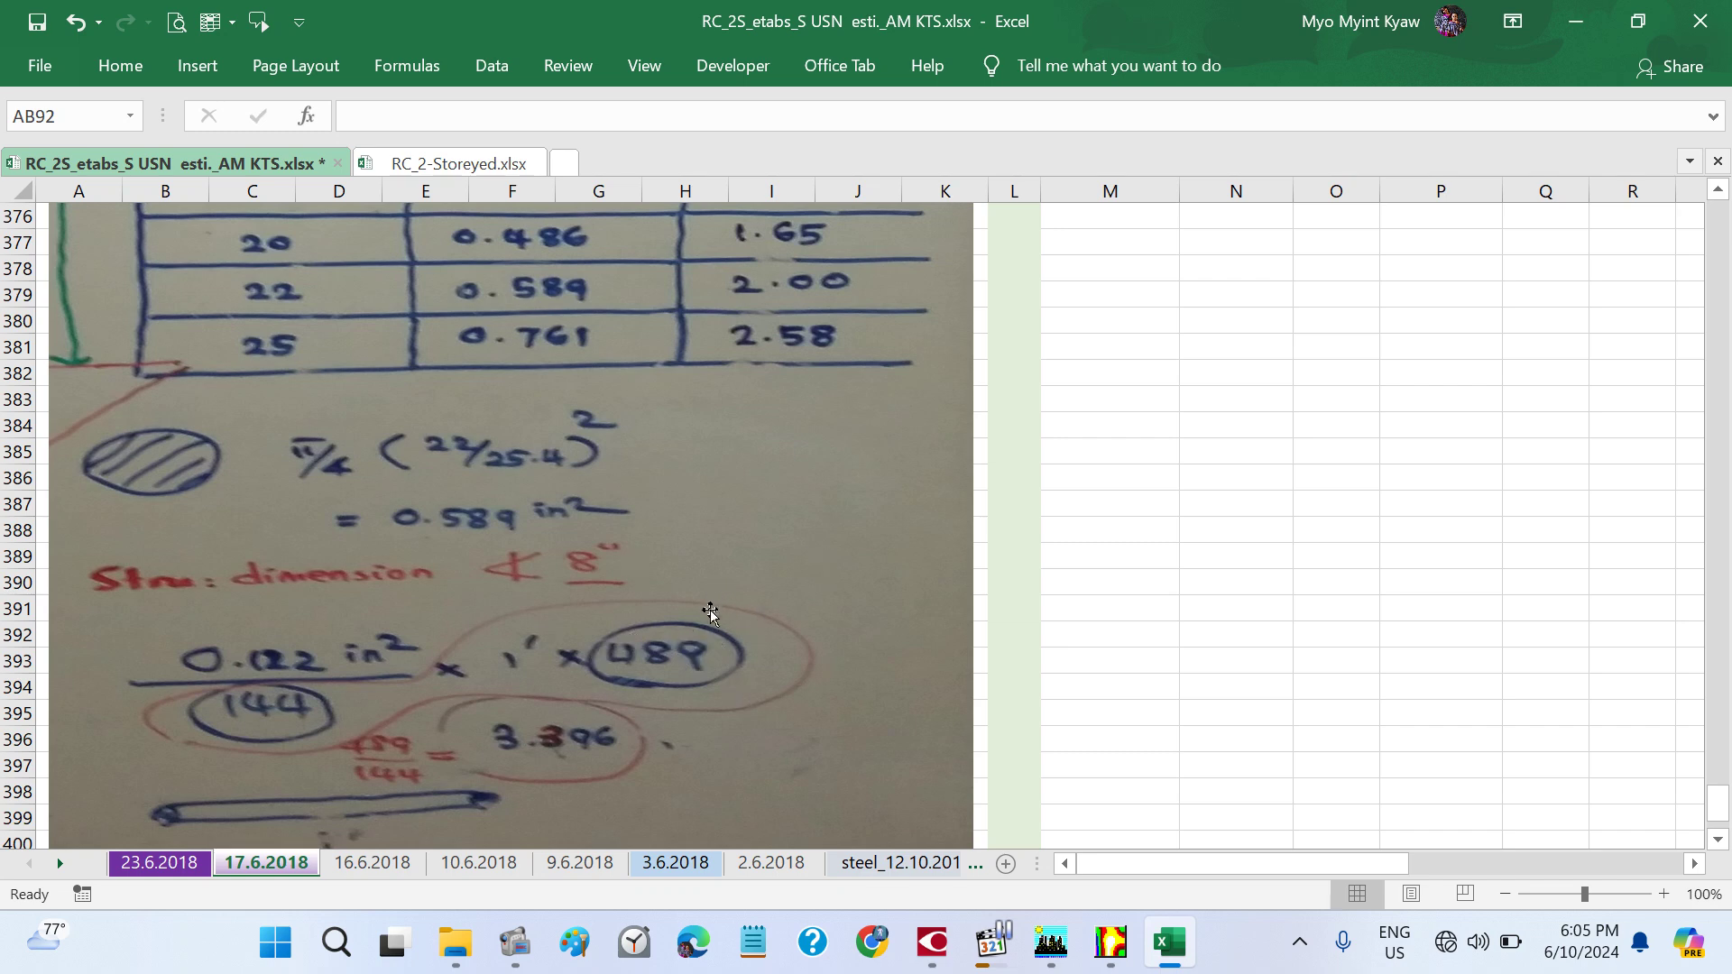
scroll(710, 612, up, 5)
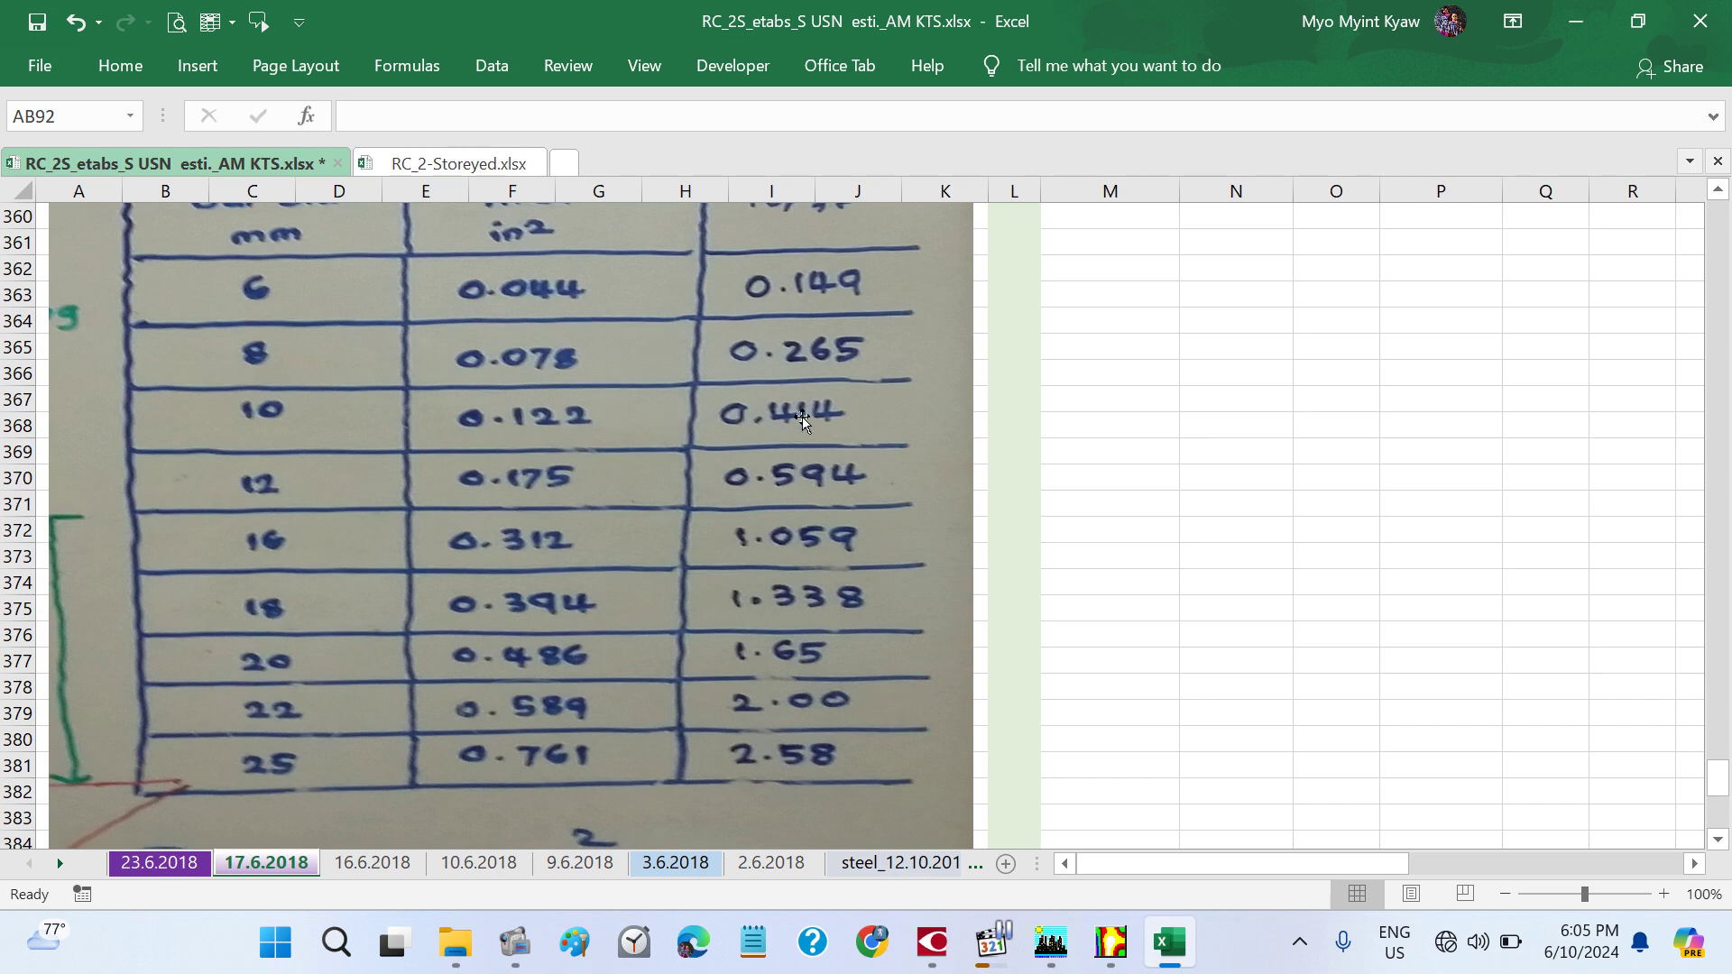
scroll(803, 417, down, 7)
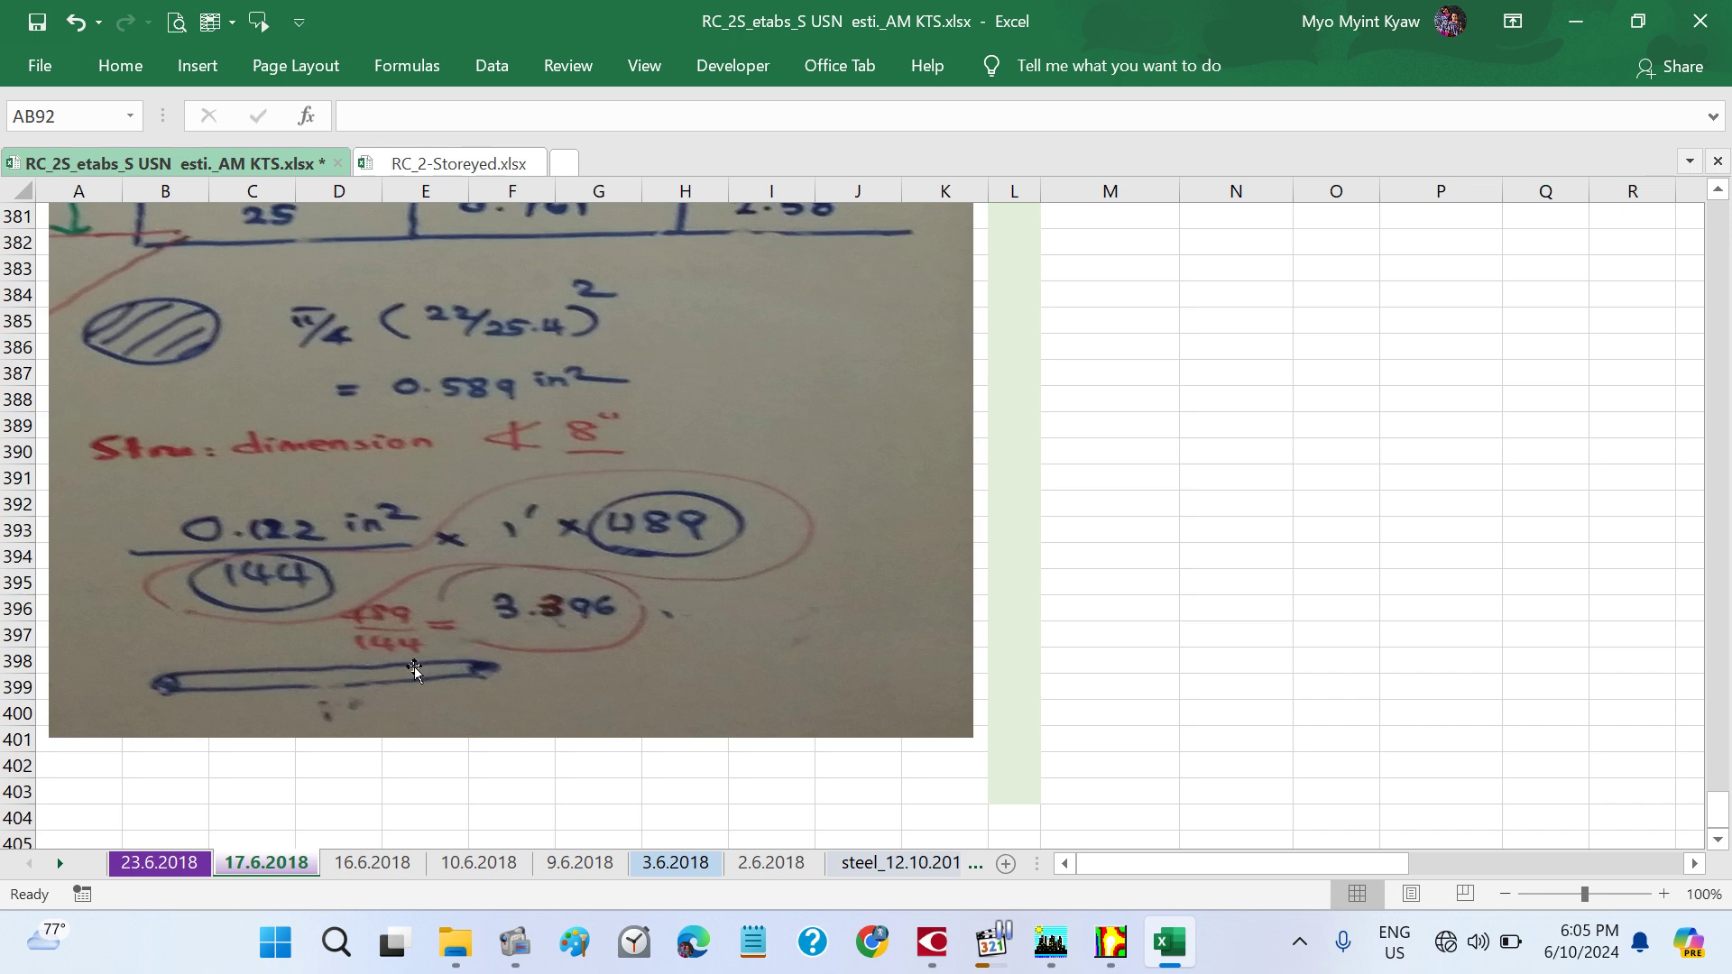
scroll(628, 634, up, 1)
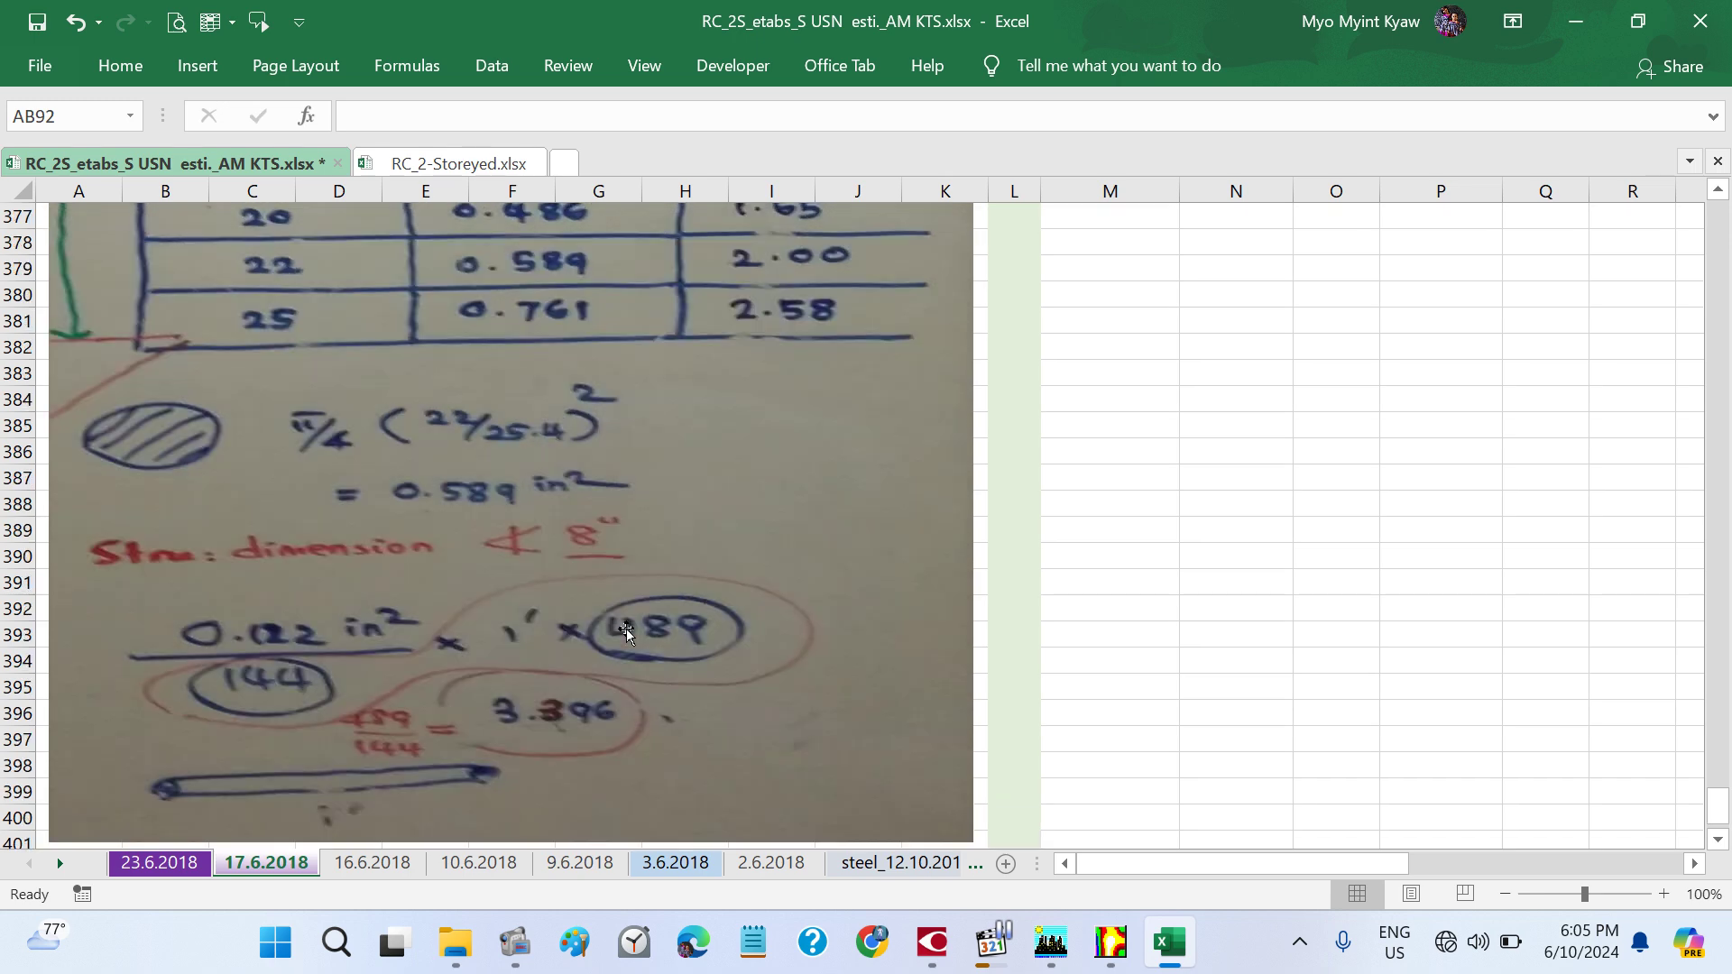
scroll(627, 634, up, 4)
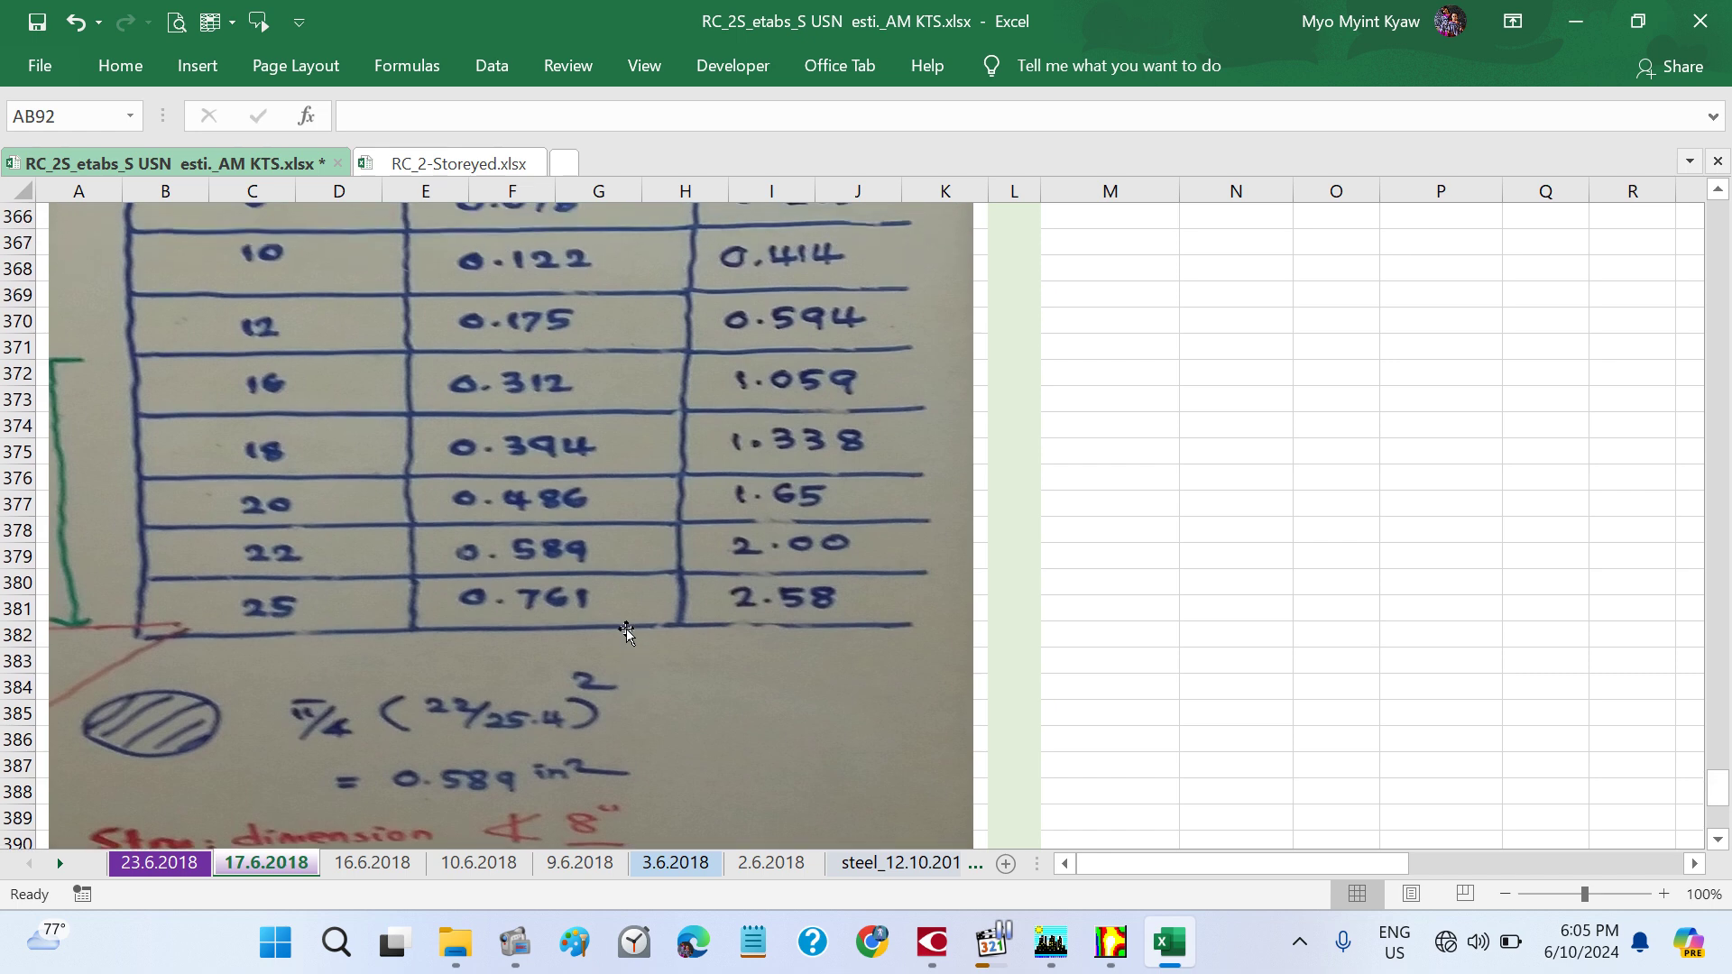
scroll(750, 705, down, 1)
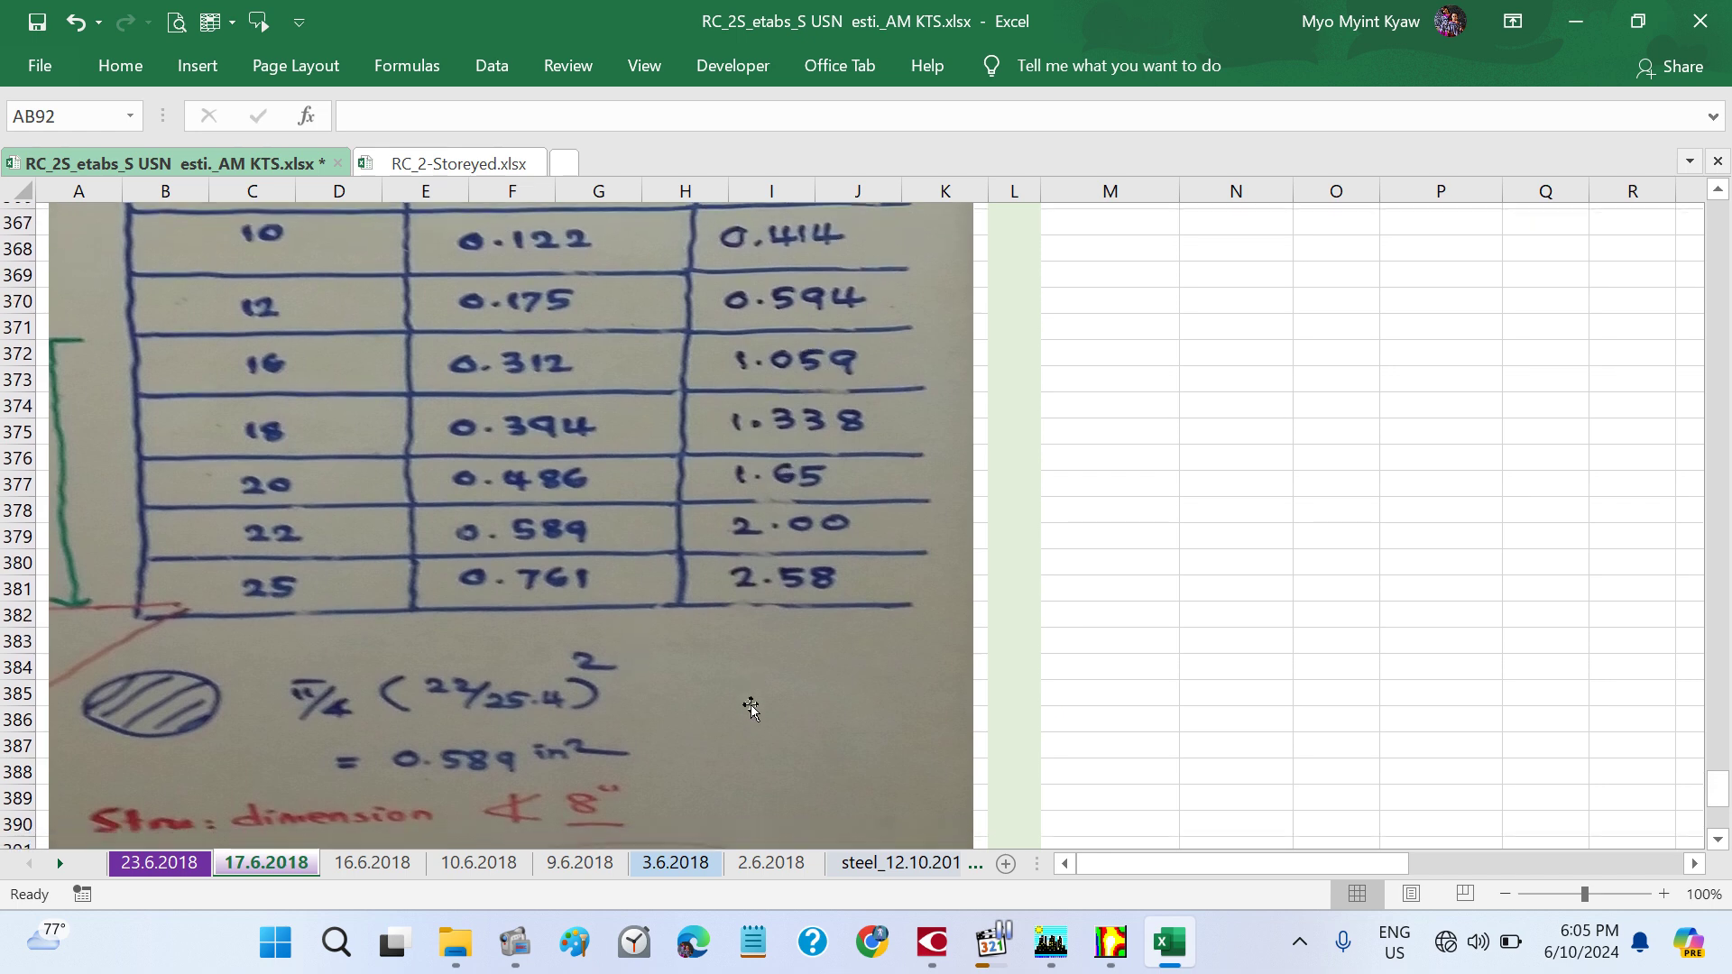
scroll(750, 706, down, 3)
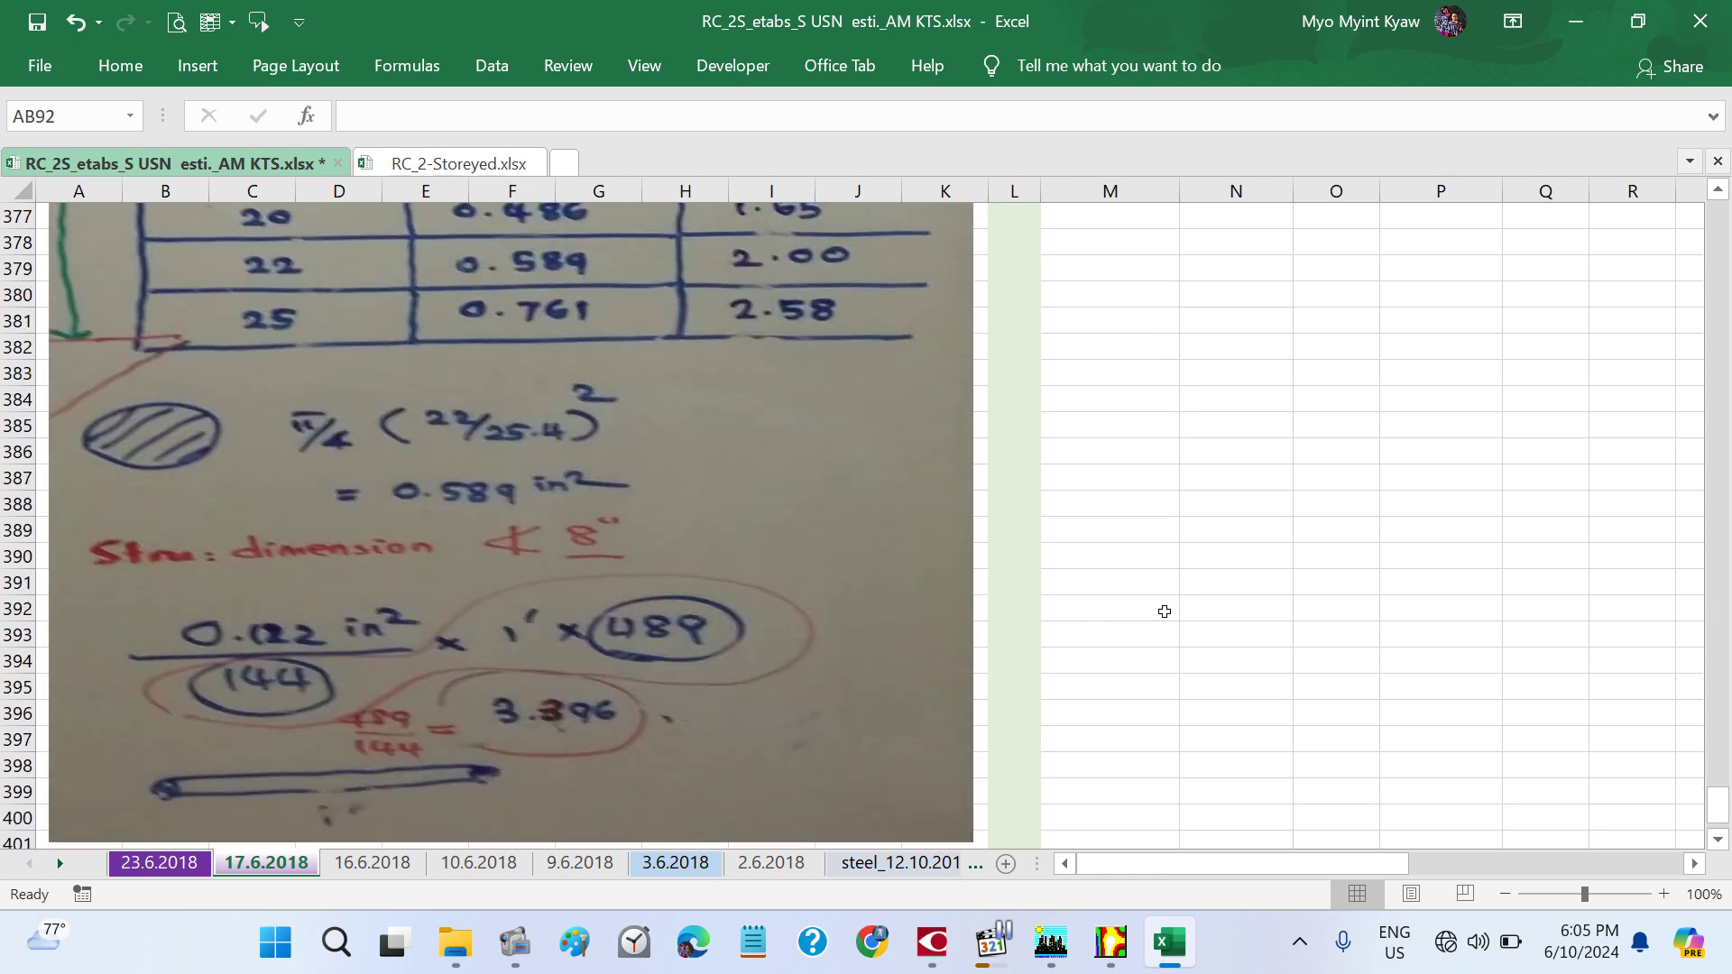
click(1204, 609)
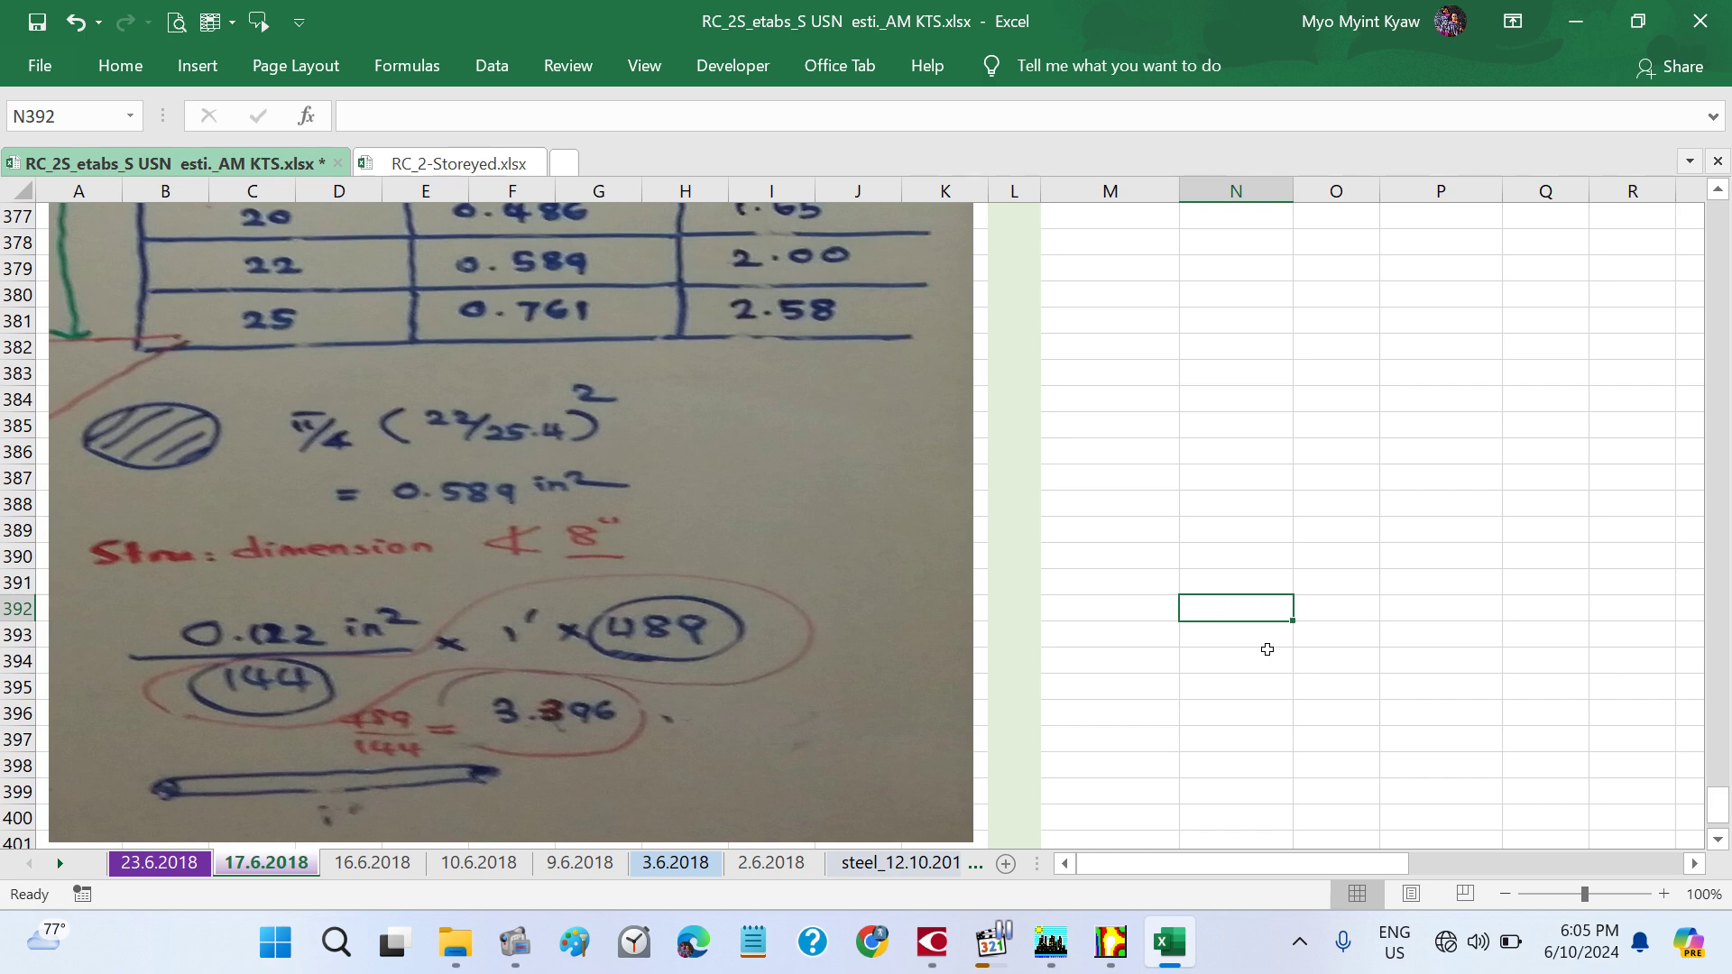
text(=)
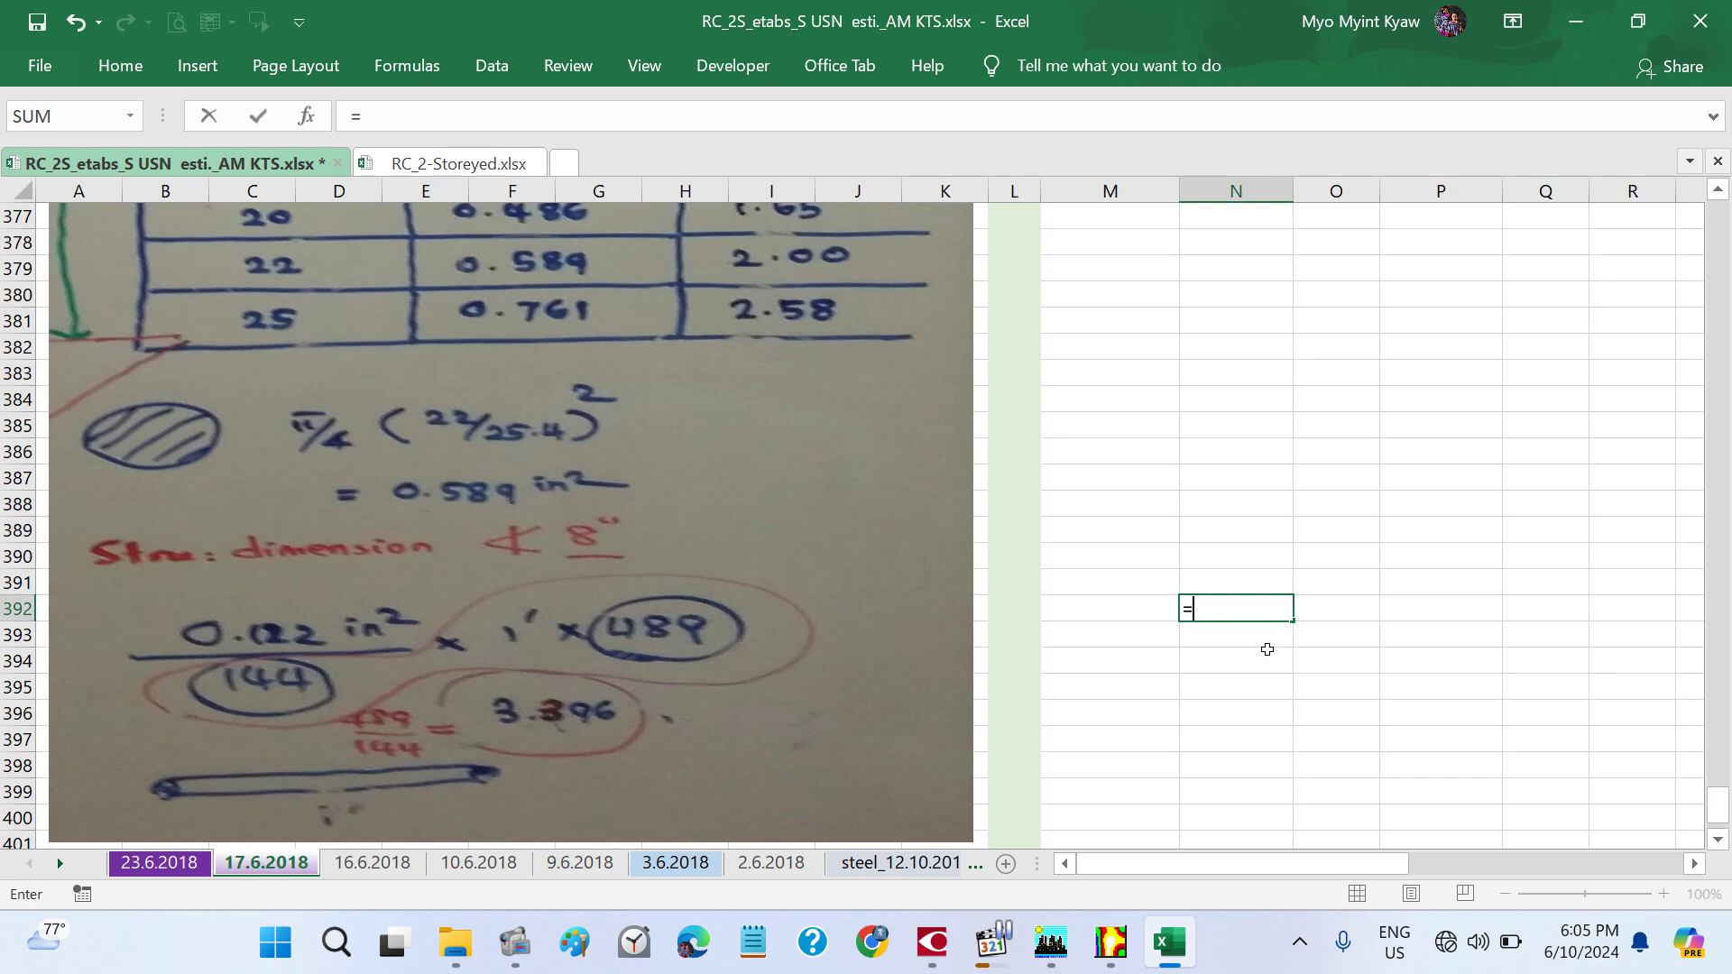
text(.122/144)
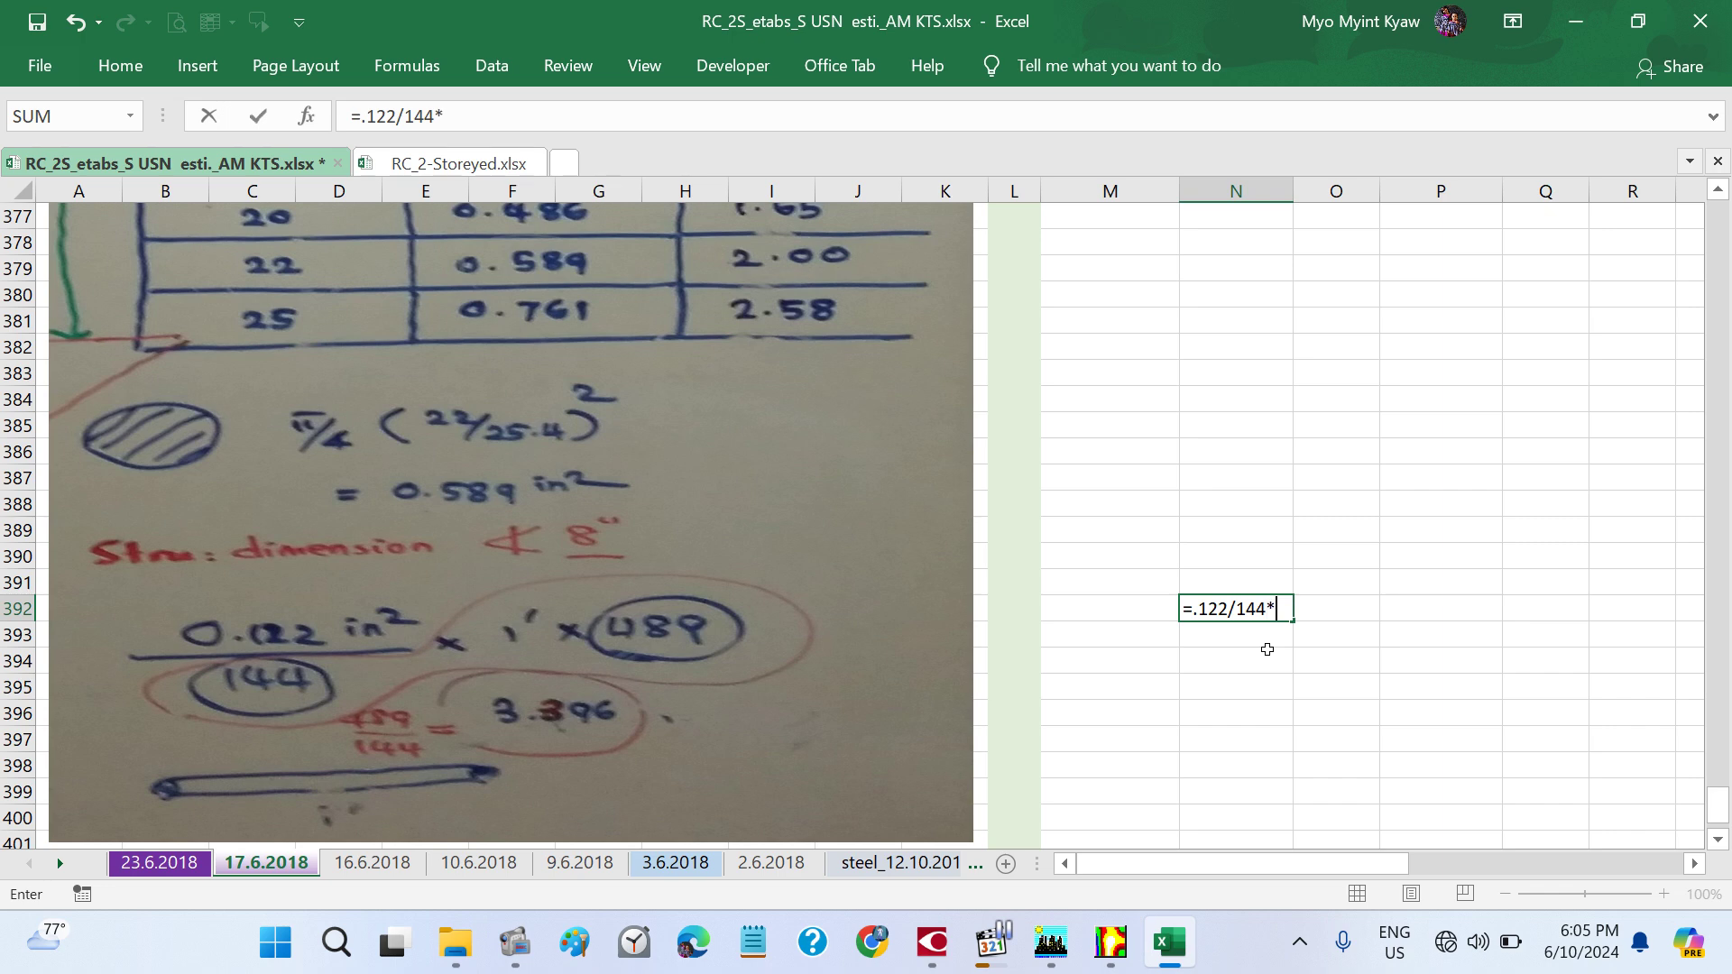
text(*489)
key(Return)
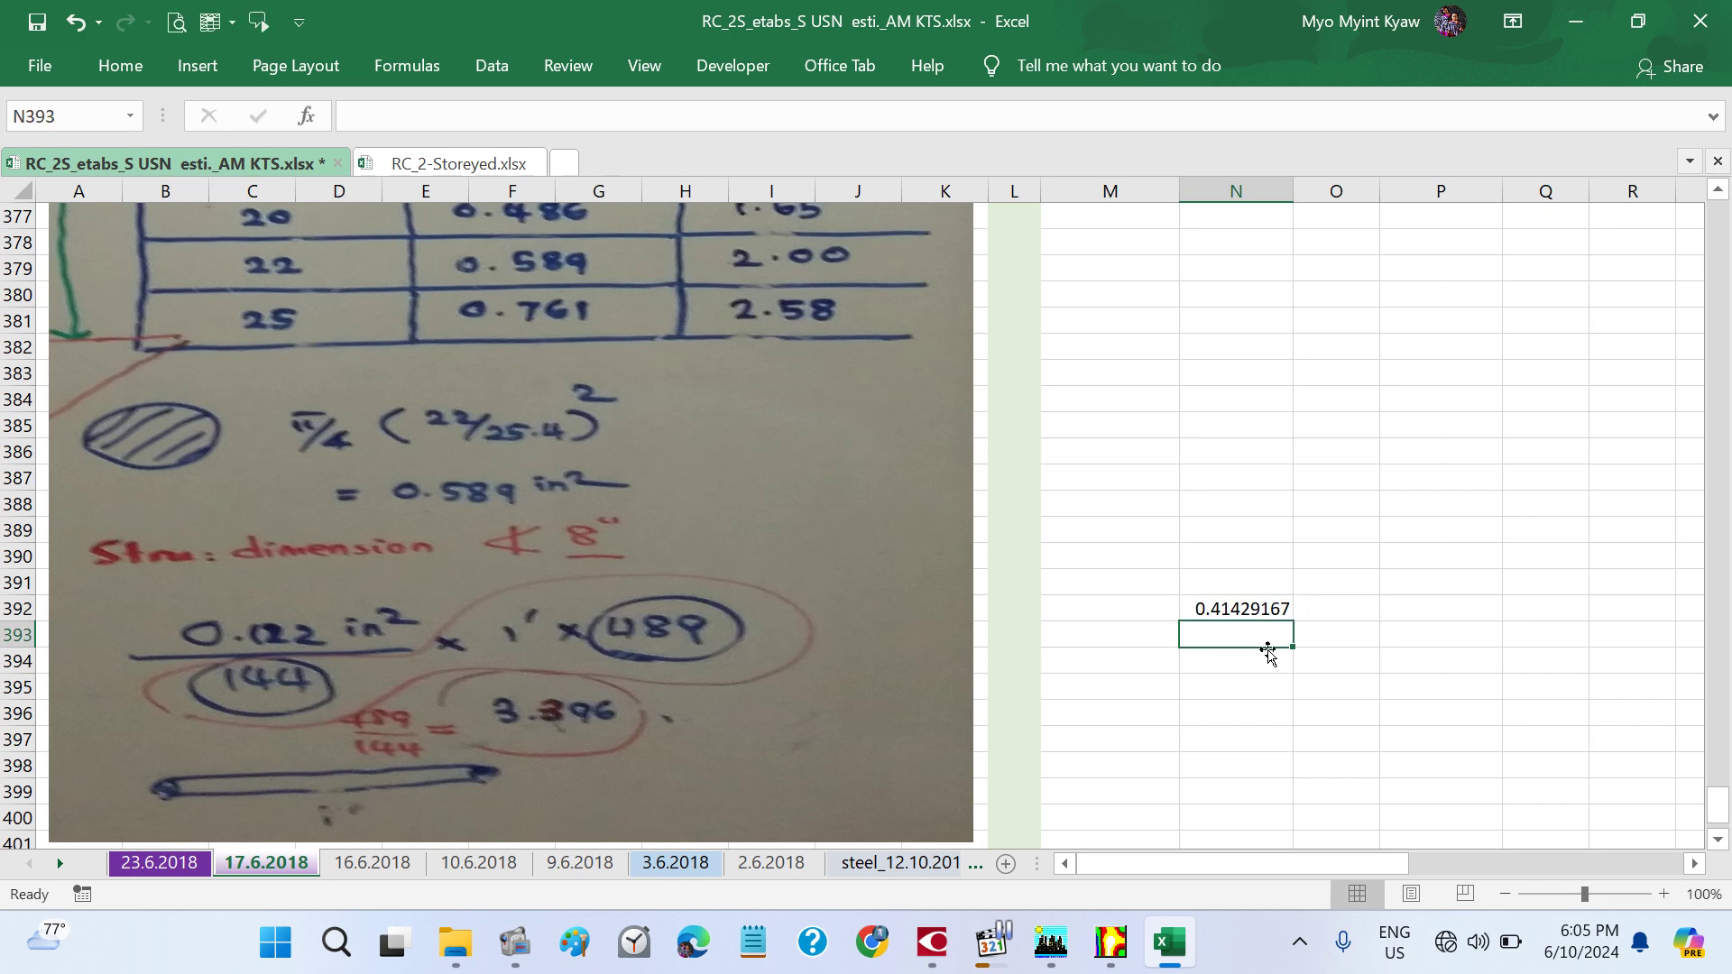
- Compare the N392 result with the lb/ft entry for the 10 mm bar in the handwritten table
click(1233, 609)
scroll(957, 544, up, 2)
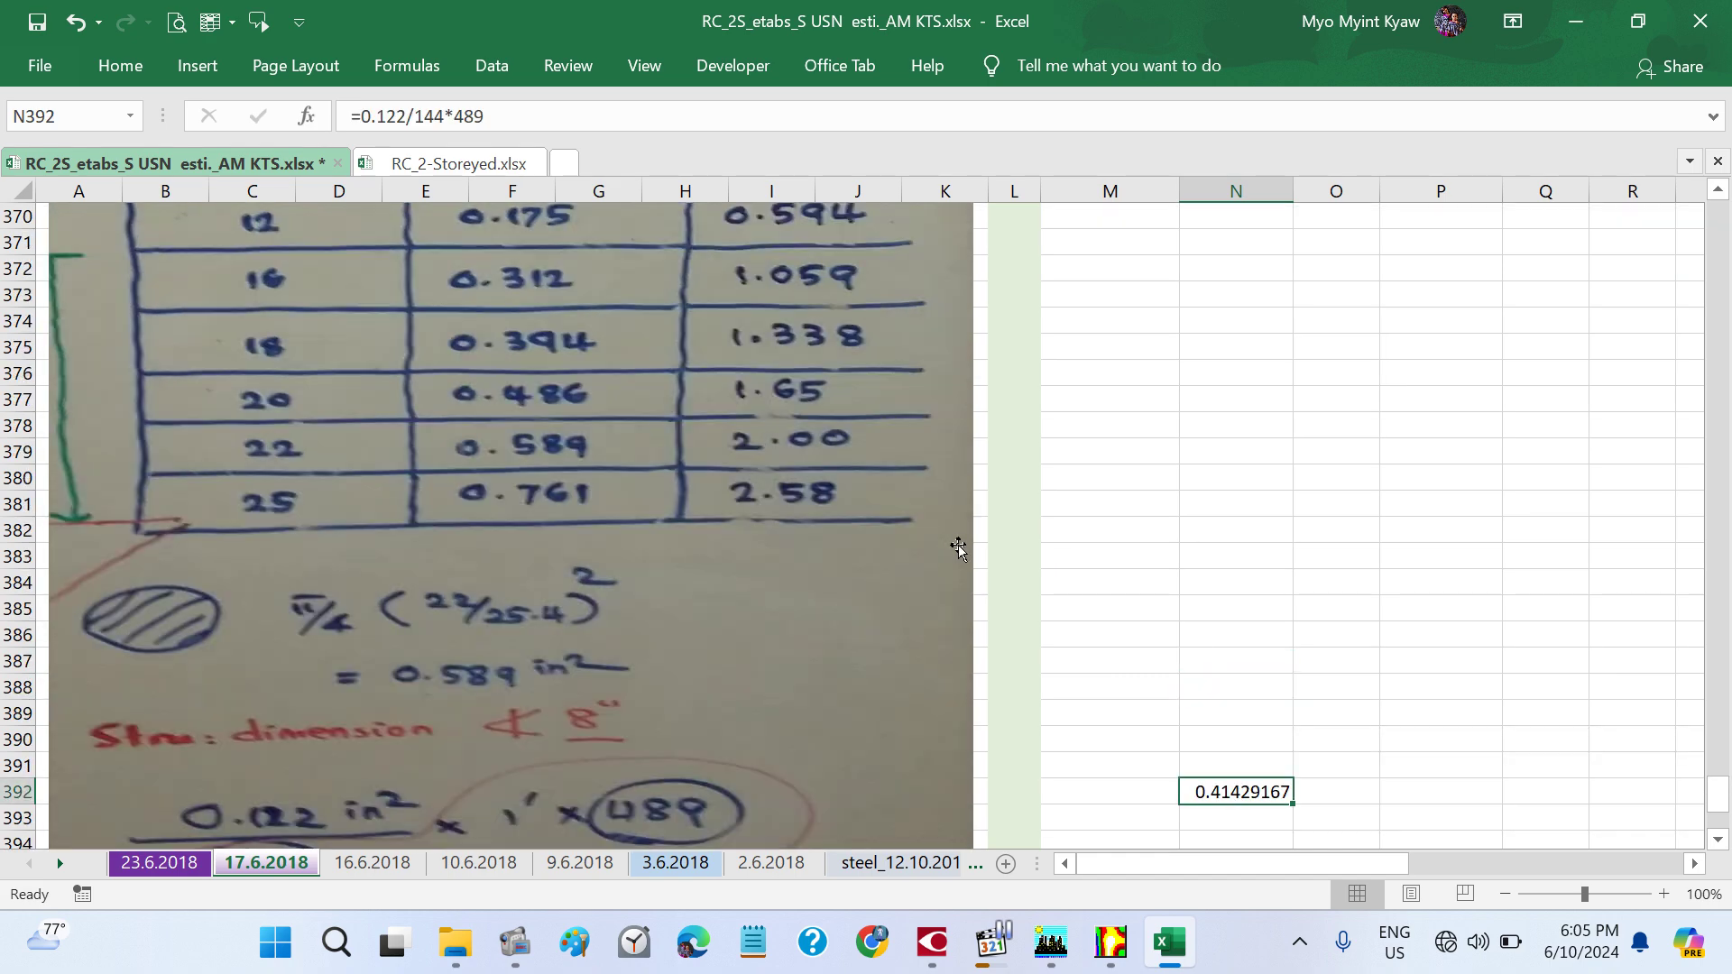
scroll(944, 572, up, 1)
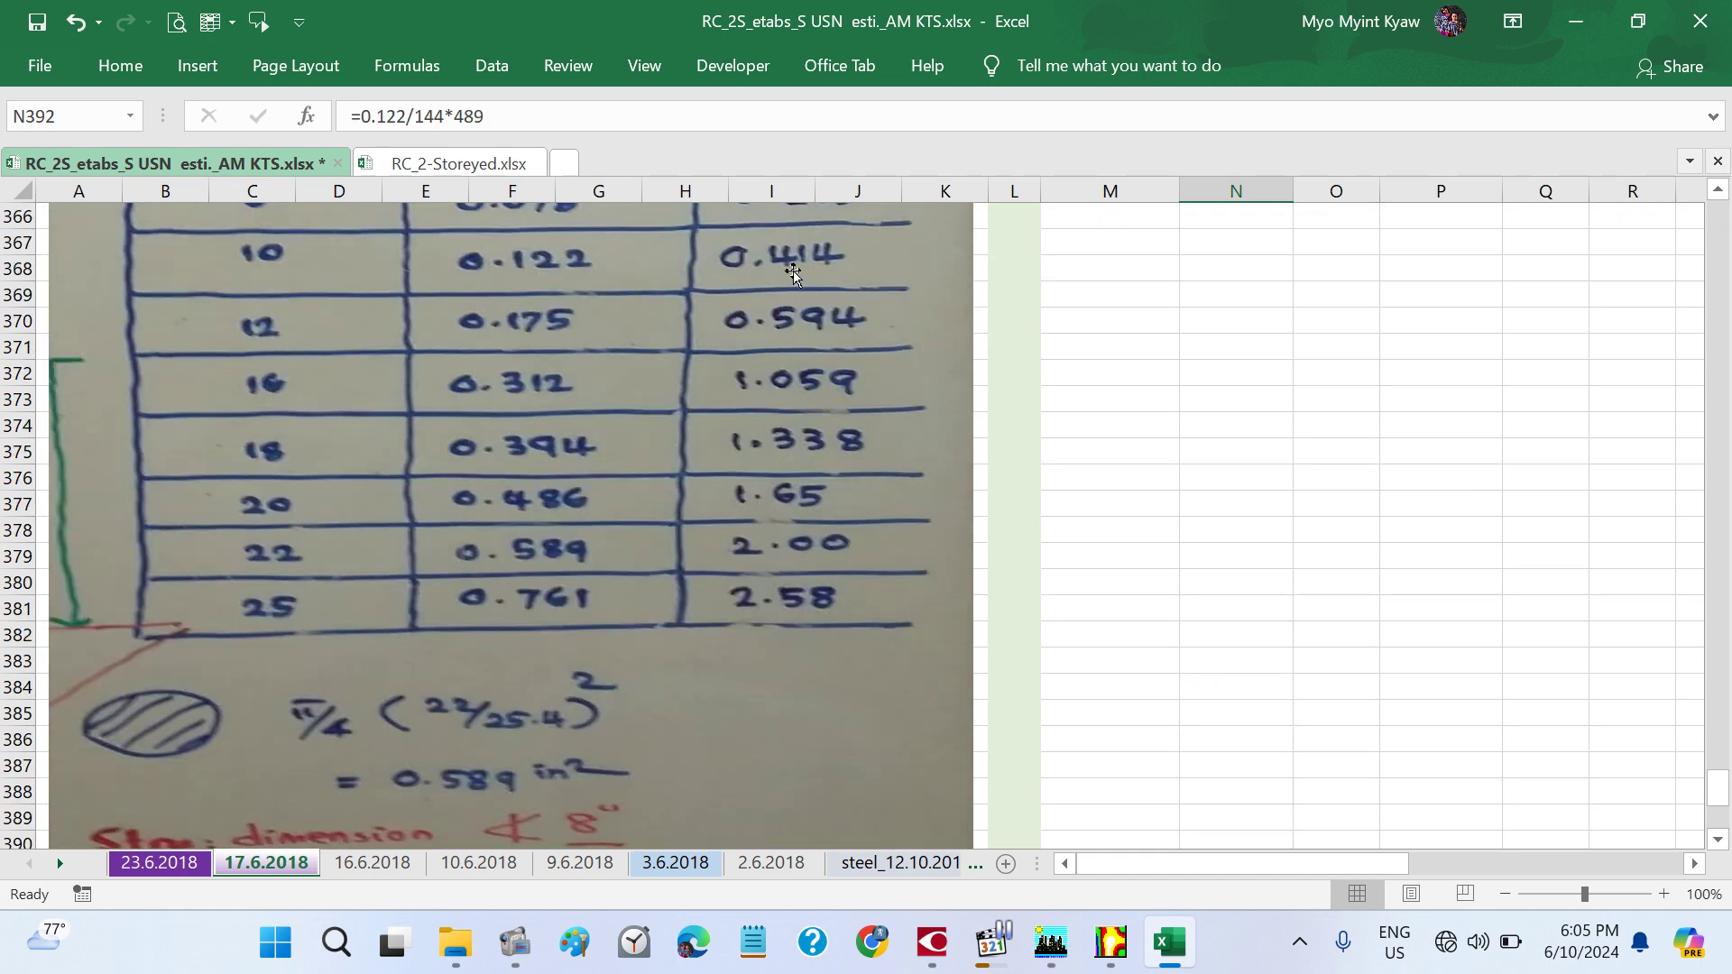
scroll(1197, 488, up, 3)
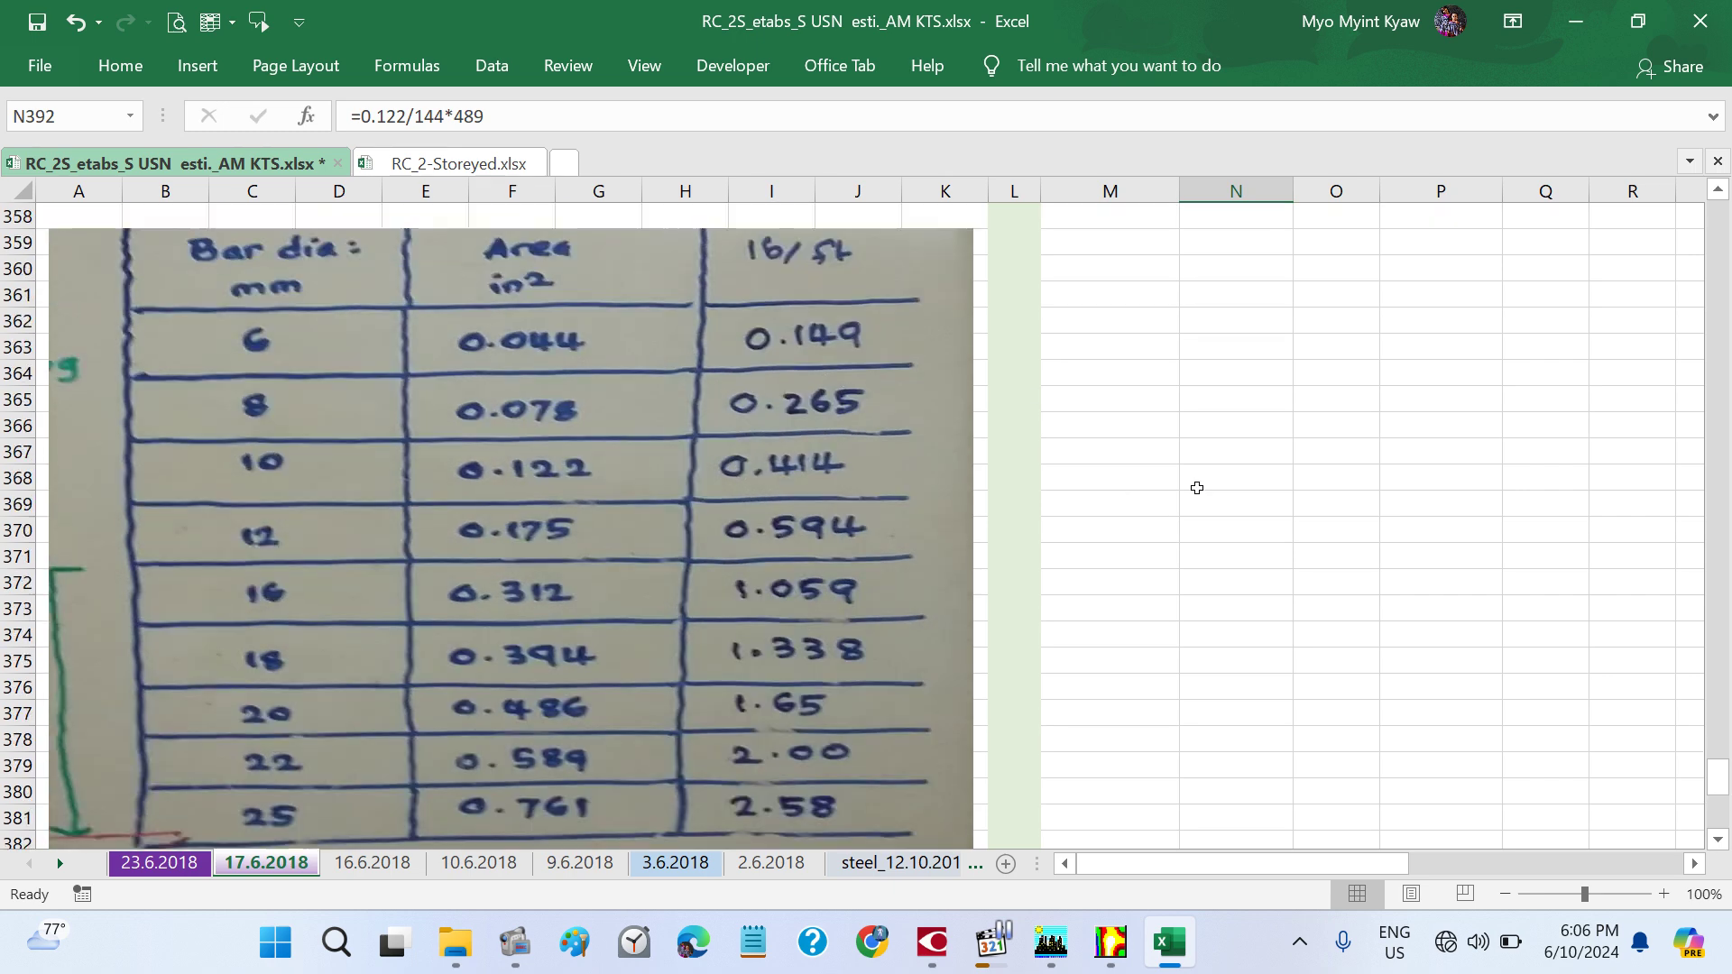
scroll(1197, 488, up, 1)
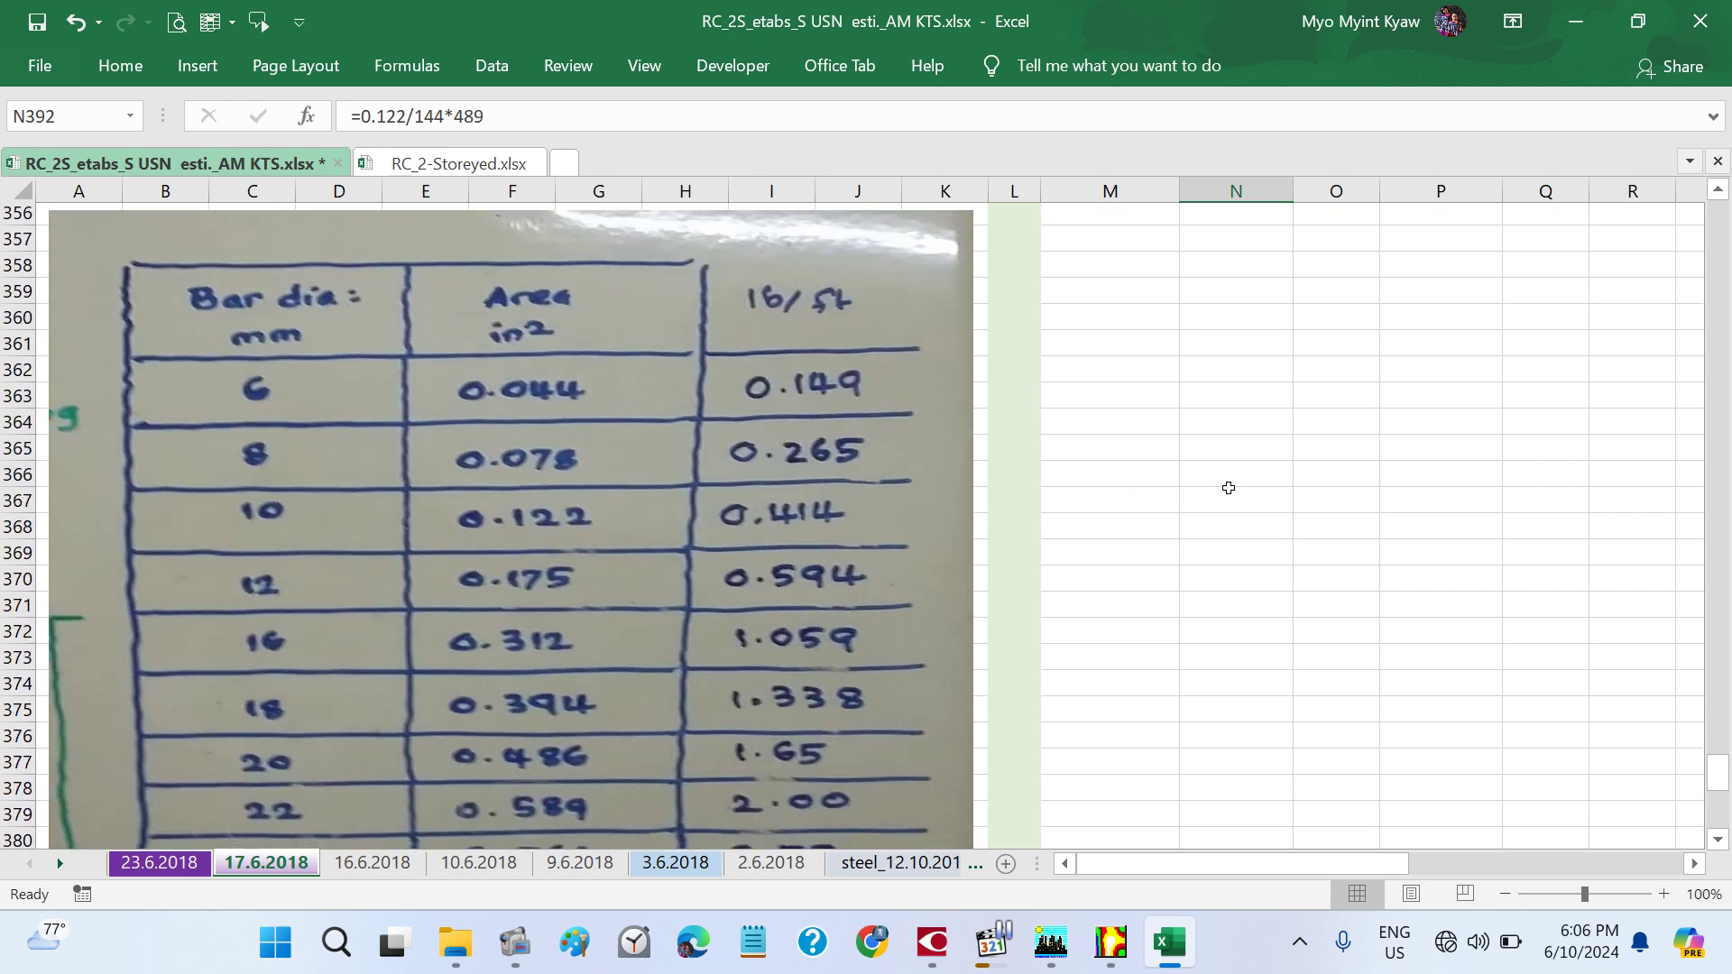
scroll(1228, 487, down, 11)
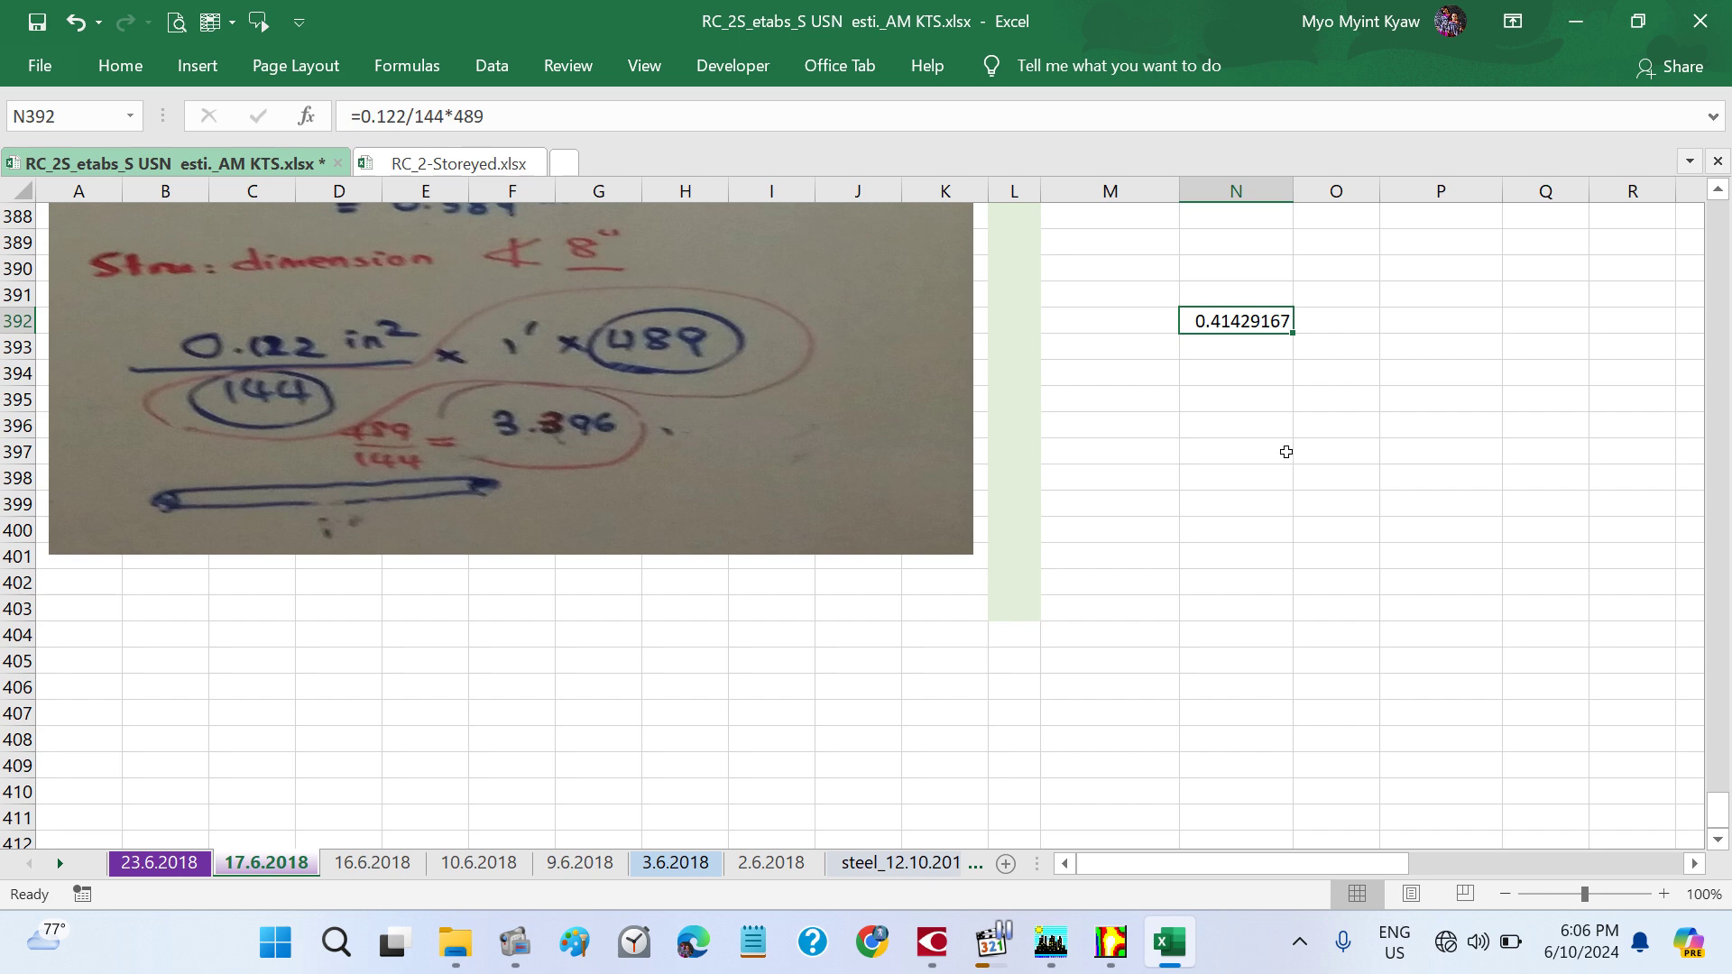
- Copy the weight-per-foot calculation from N392 into AC93 beside the bar table
key(ctrl+c)
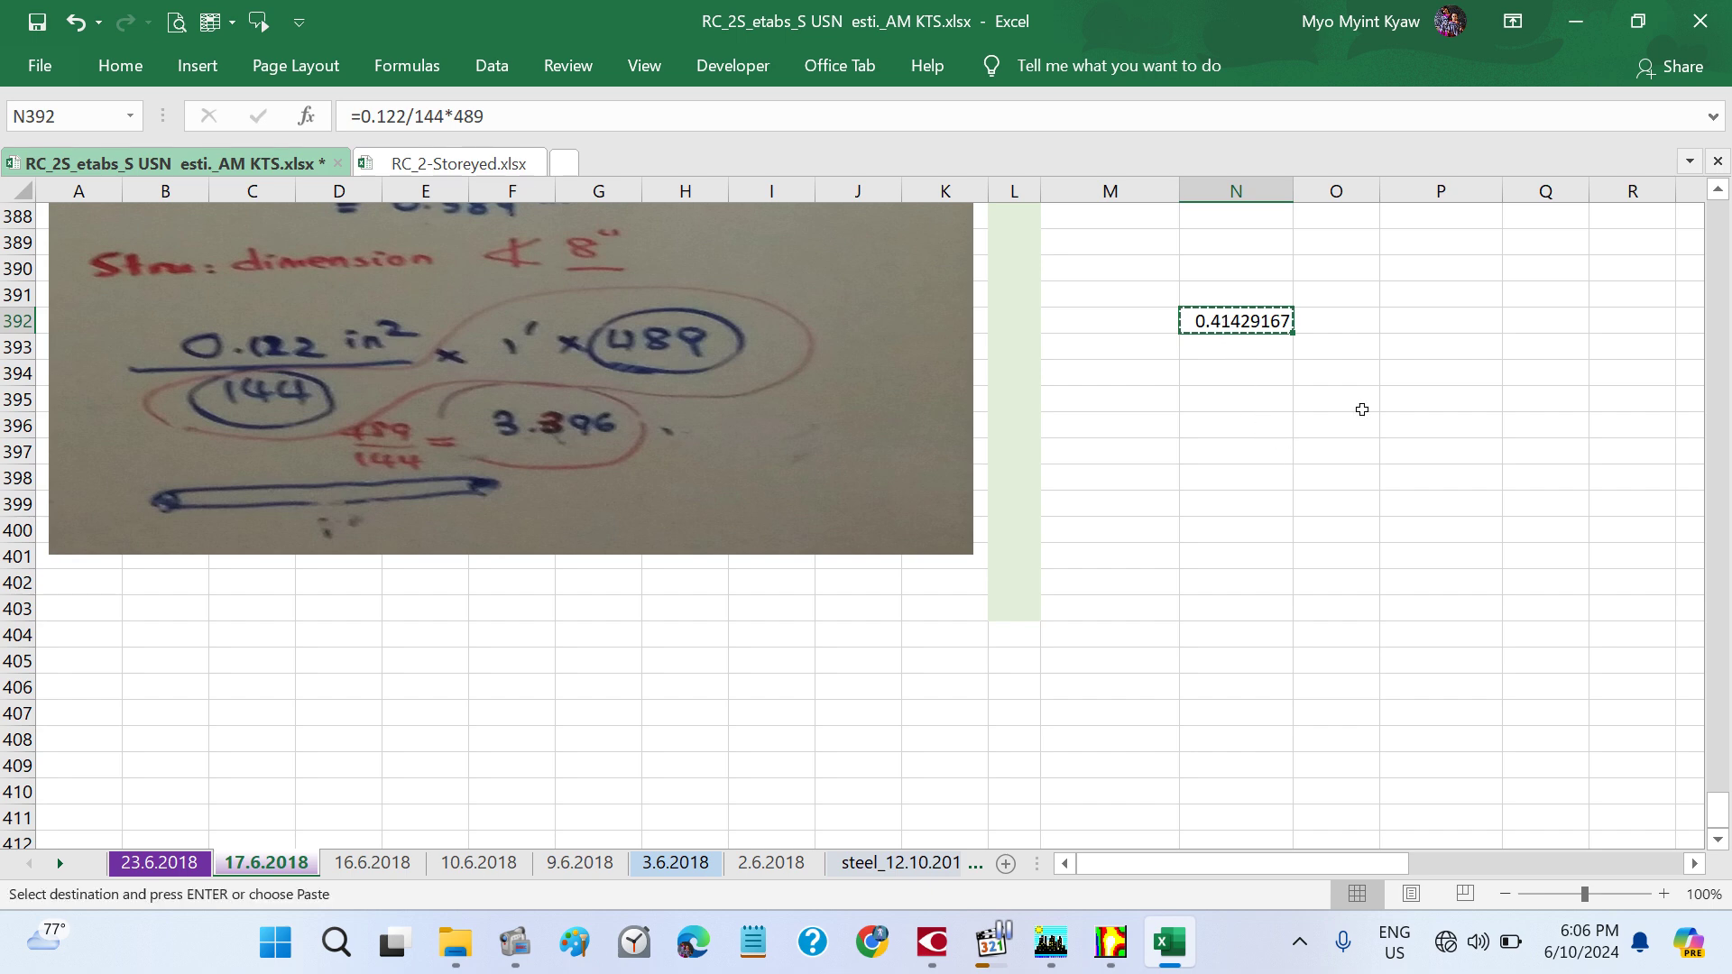
scroll(1361, 410, up, 13)
scroll(1361, 410, up, 6)
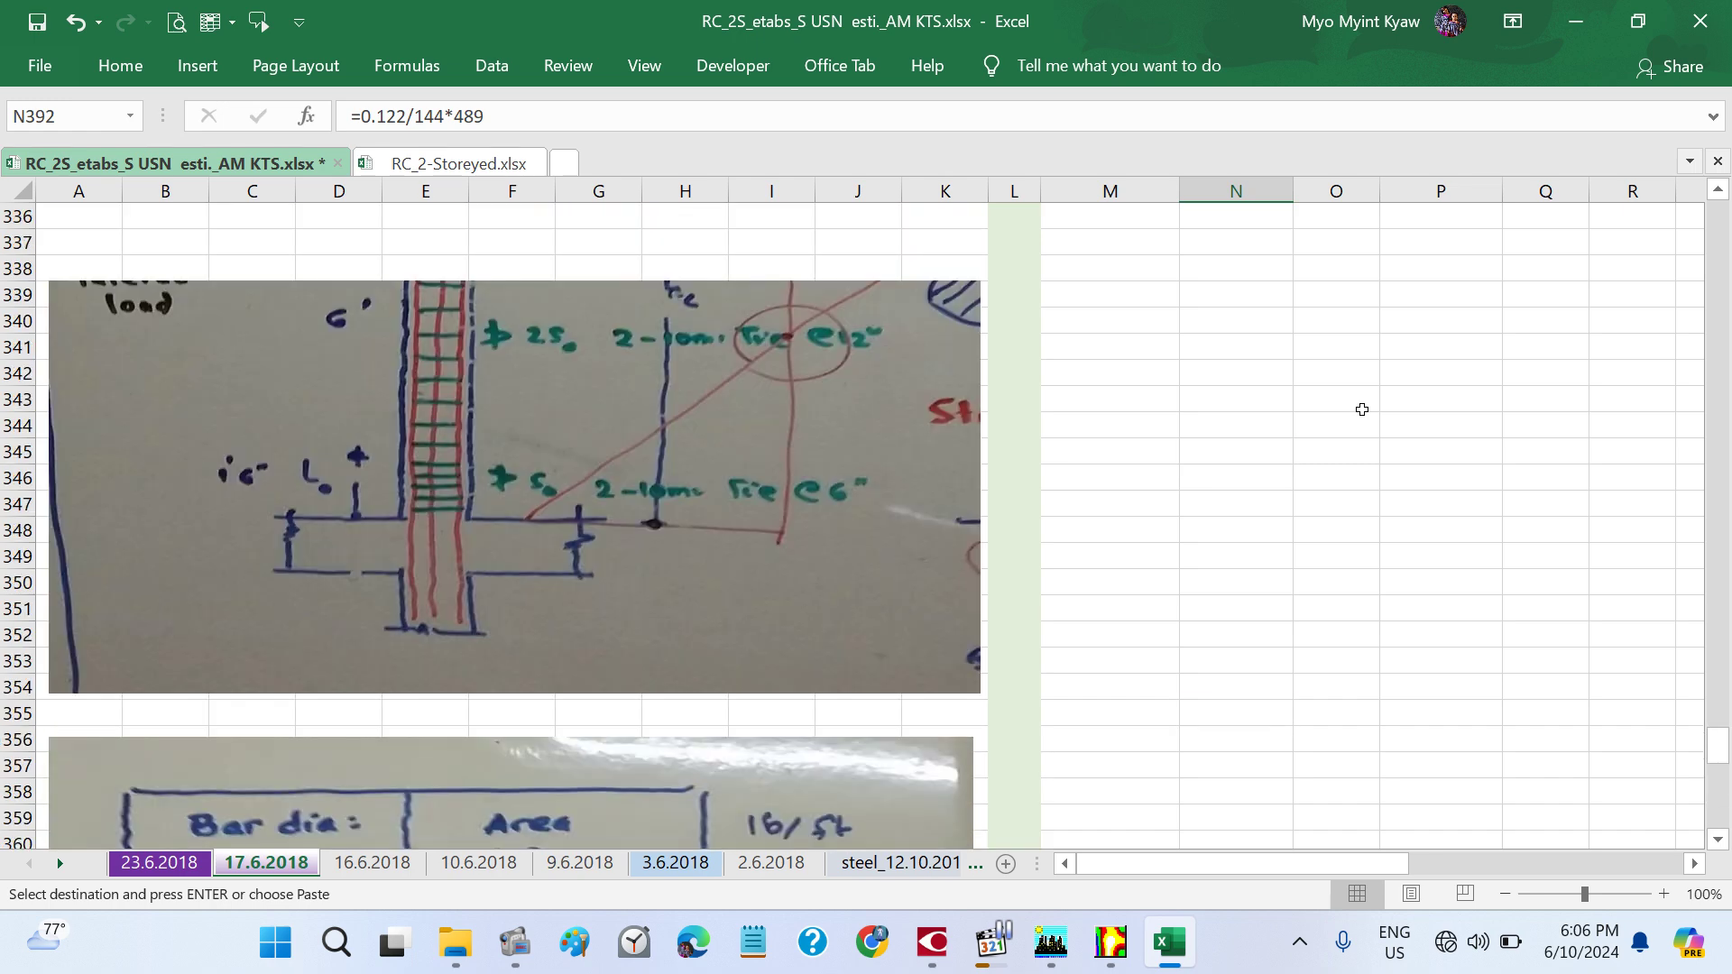
scroll(1361, 410, right, 7)
scroll(1361, 410, up, 5)
scroll(1362, 409, up, 20)
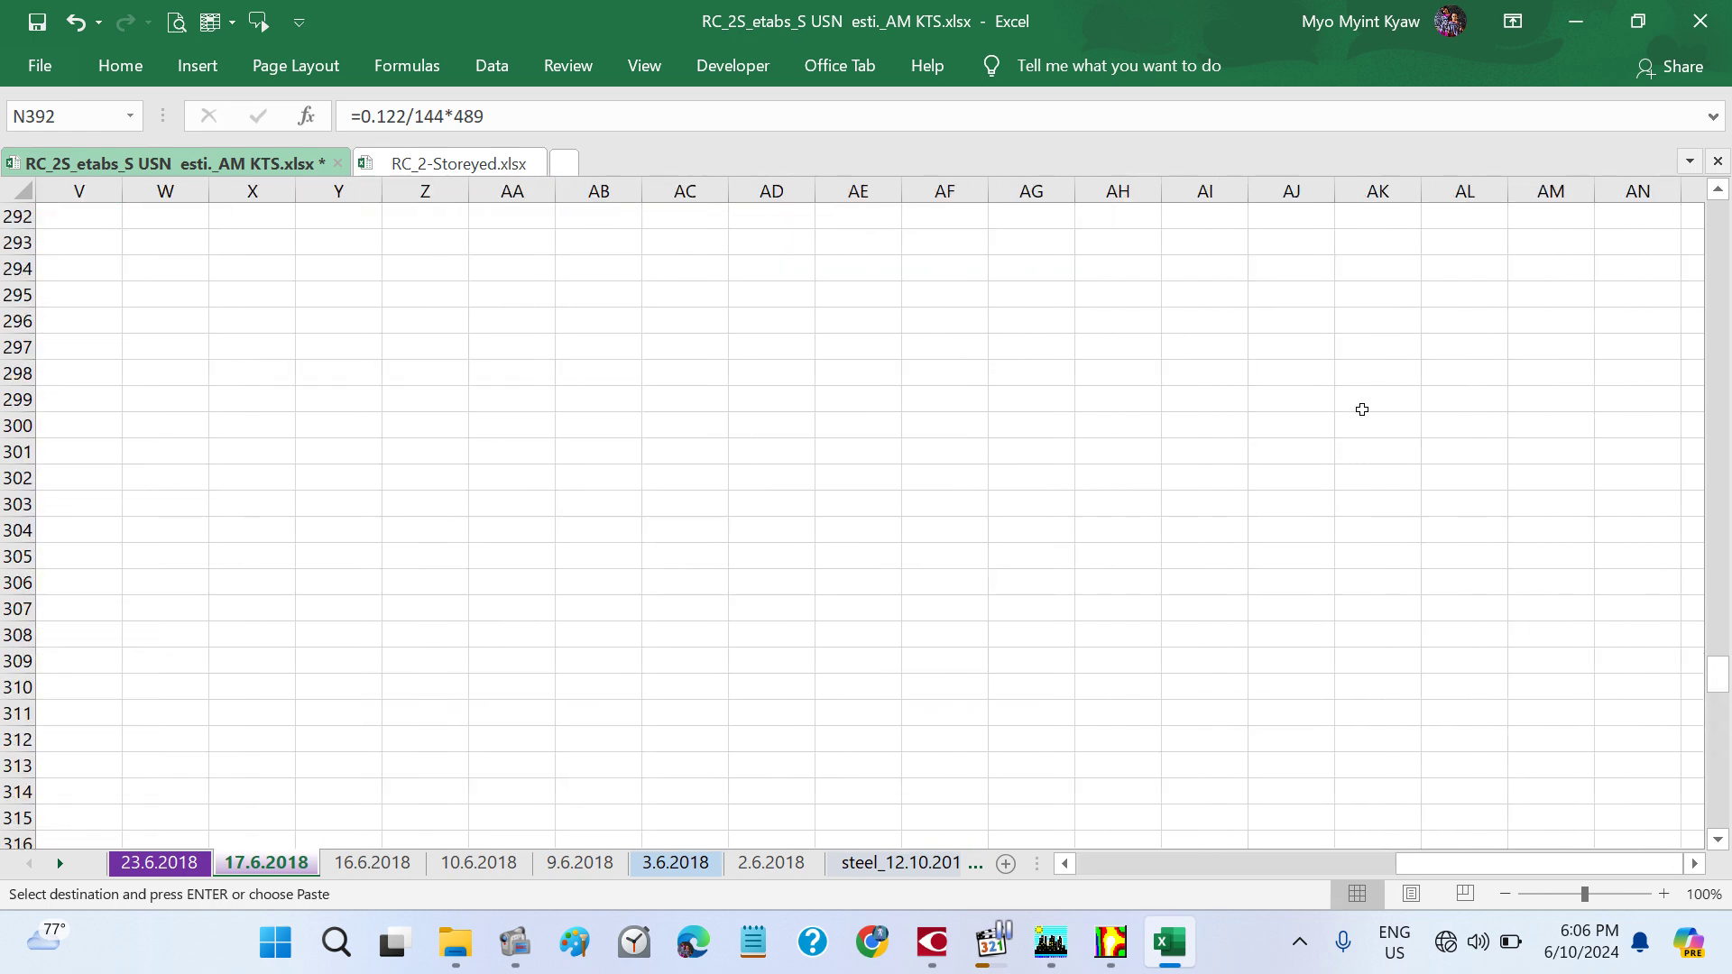
scroll(1362, 410, left, 2)
scroll(1362, 410, left, 4)
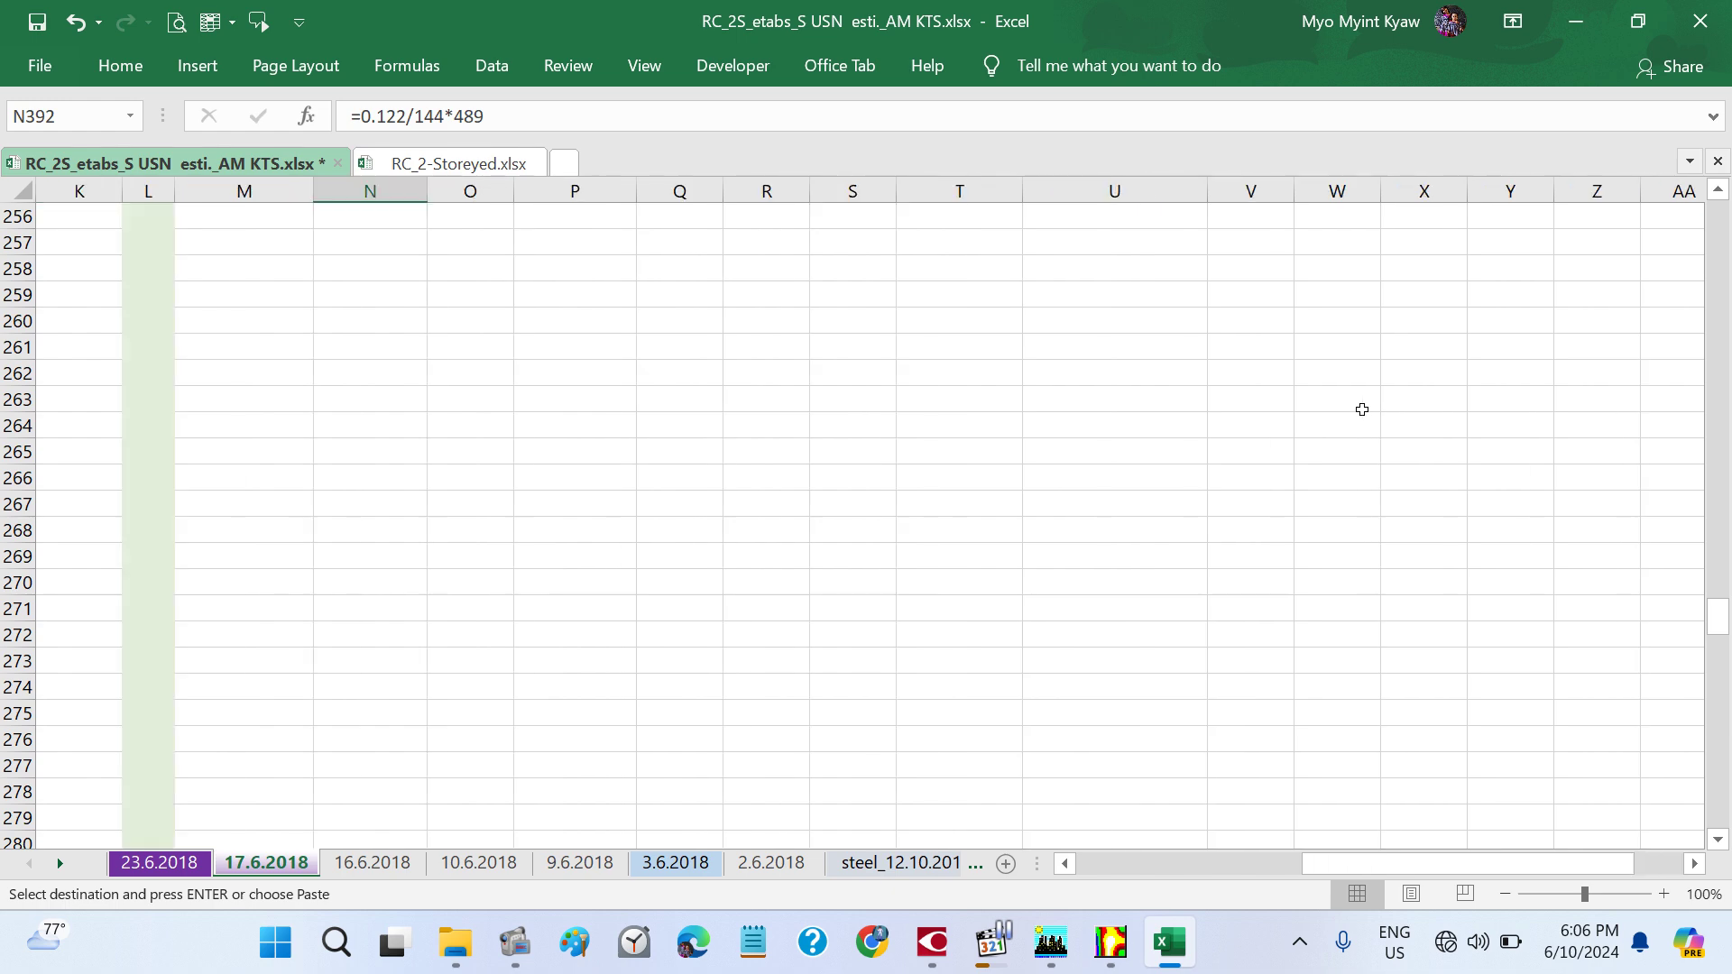
scroll(1362, 409, up, 14)
scroll(1362, 409, up, 20)
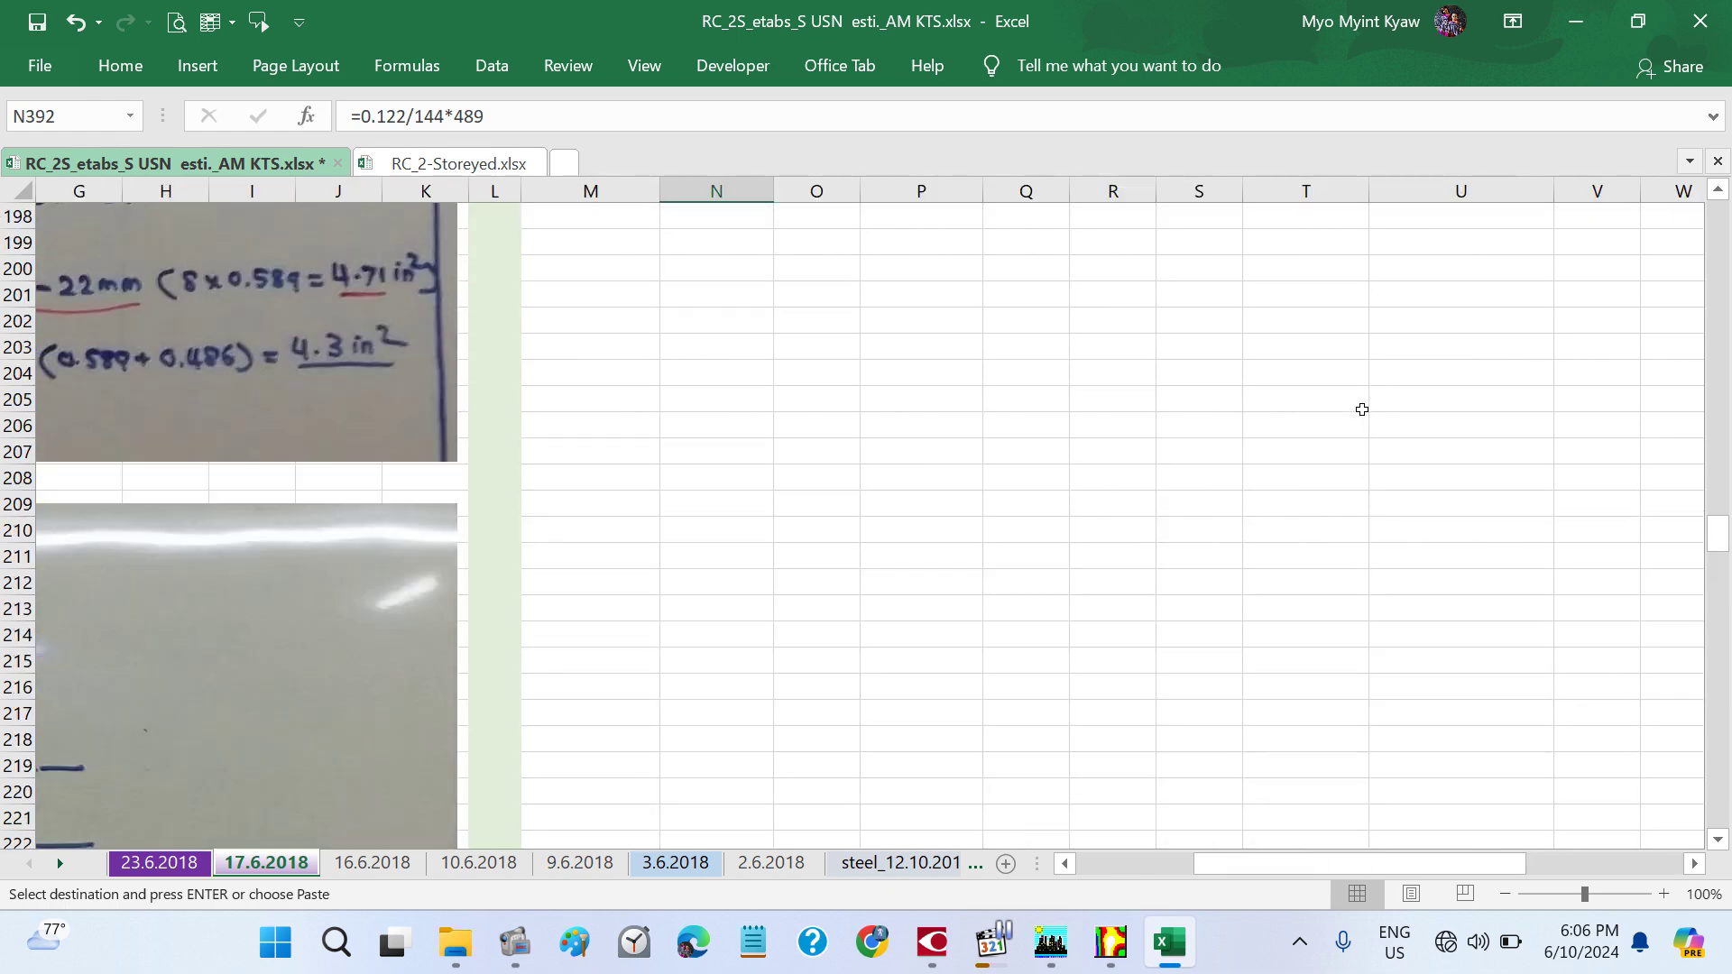
scroll(1361, 409, up, 14)
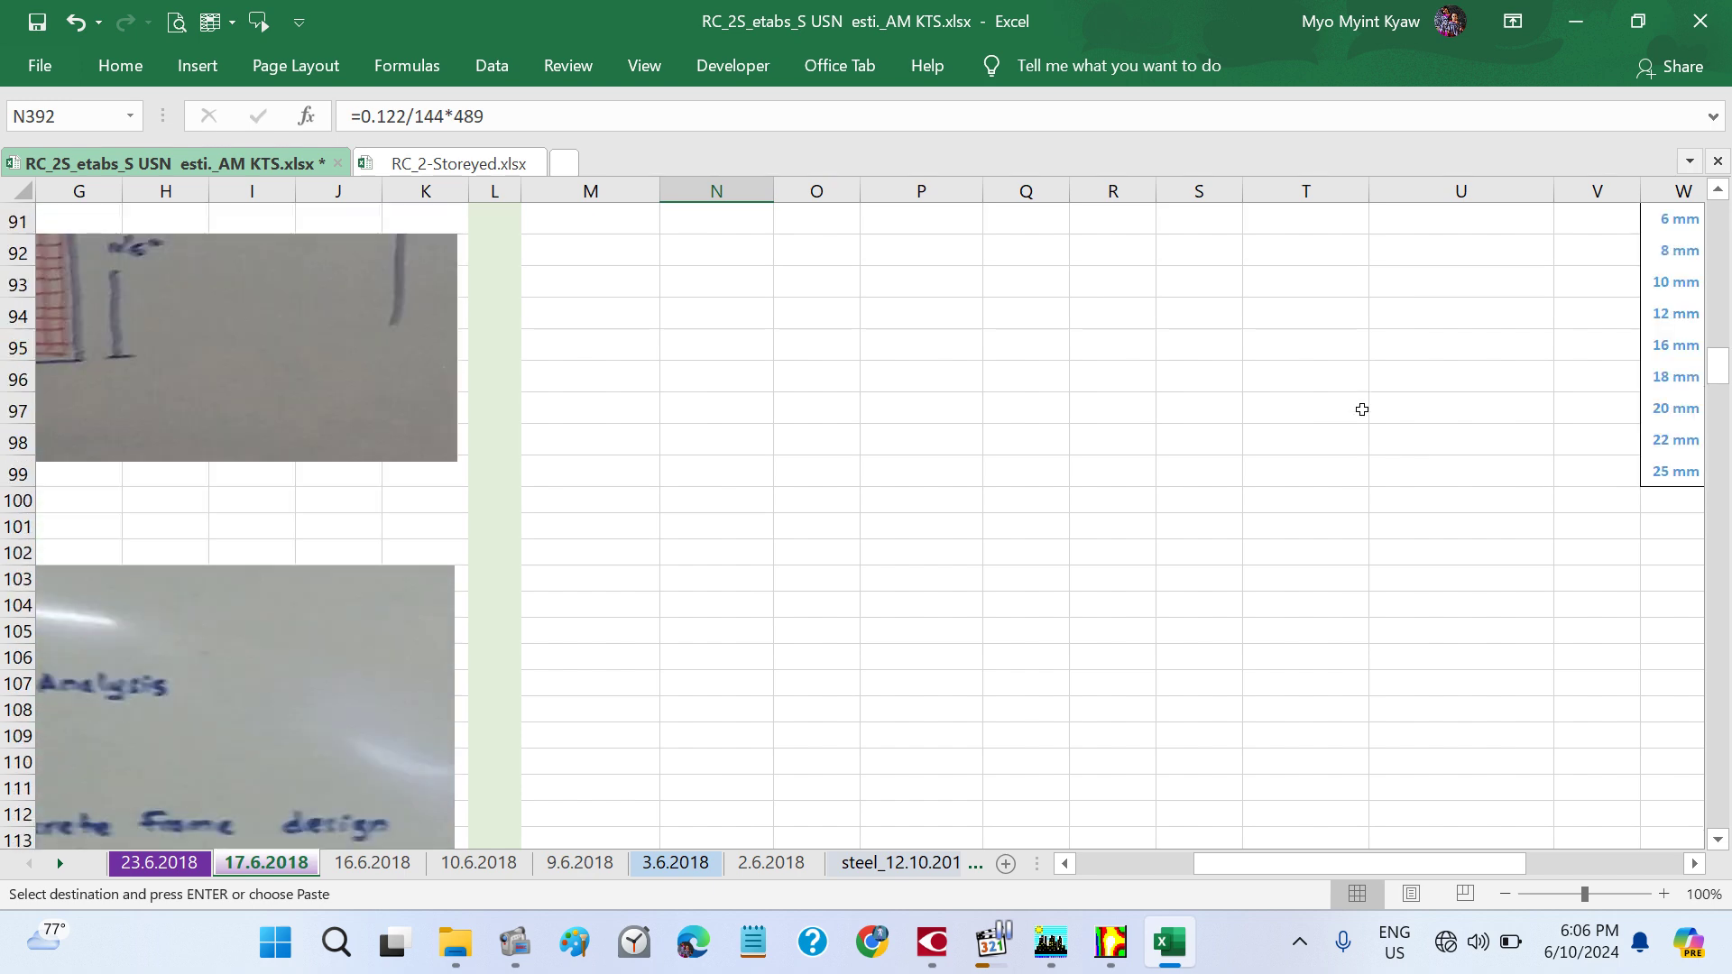
scroll(1362, 410, right, 5)
scroll(1362, 409, down, 2)
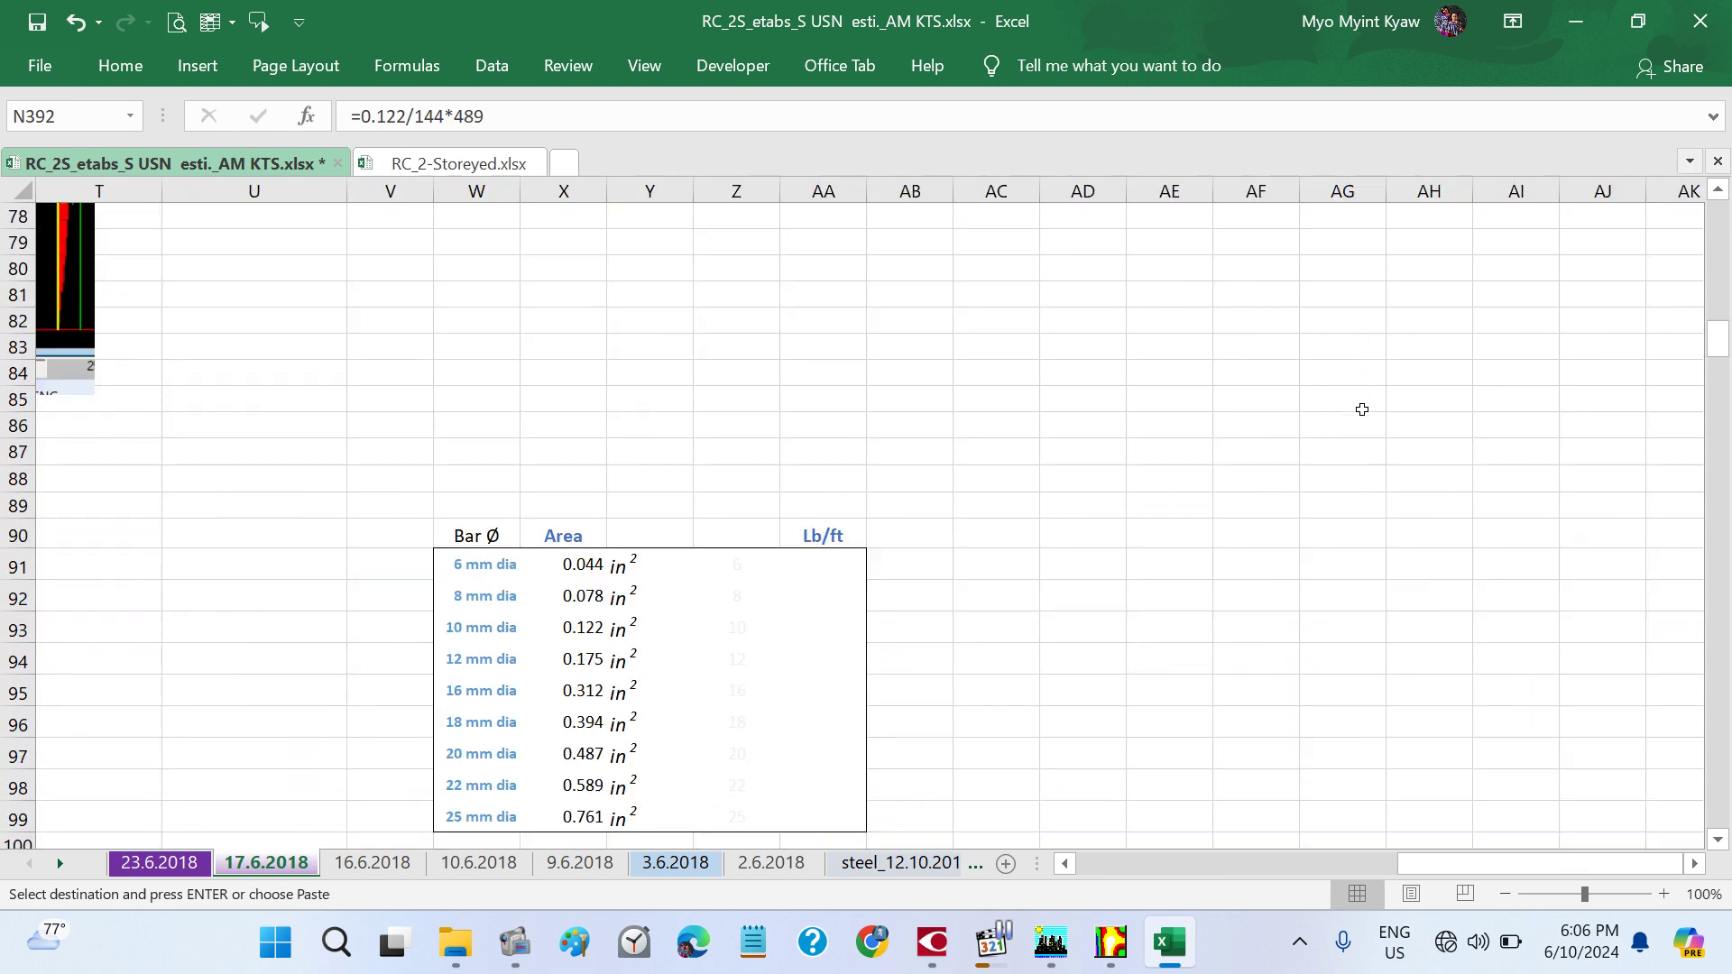
click(1019, 598)
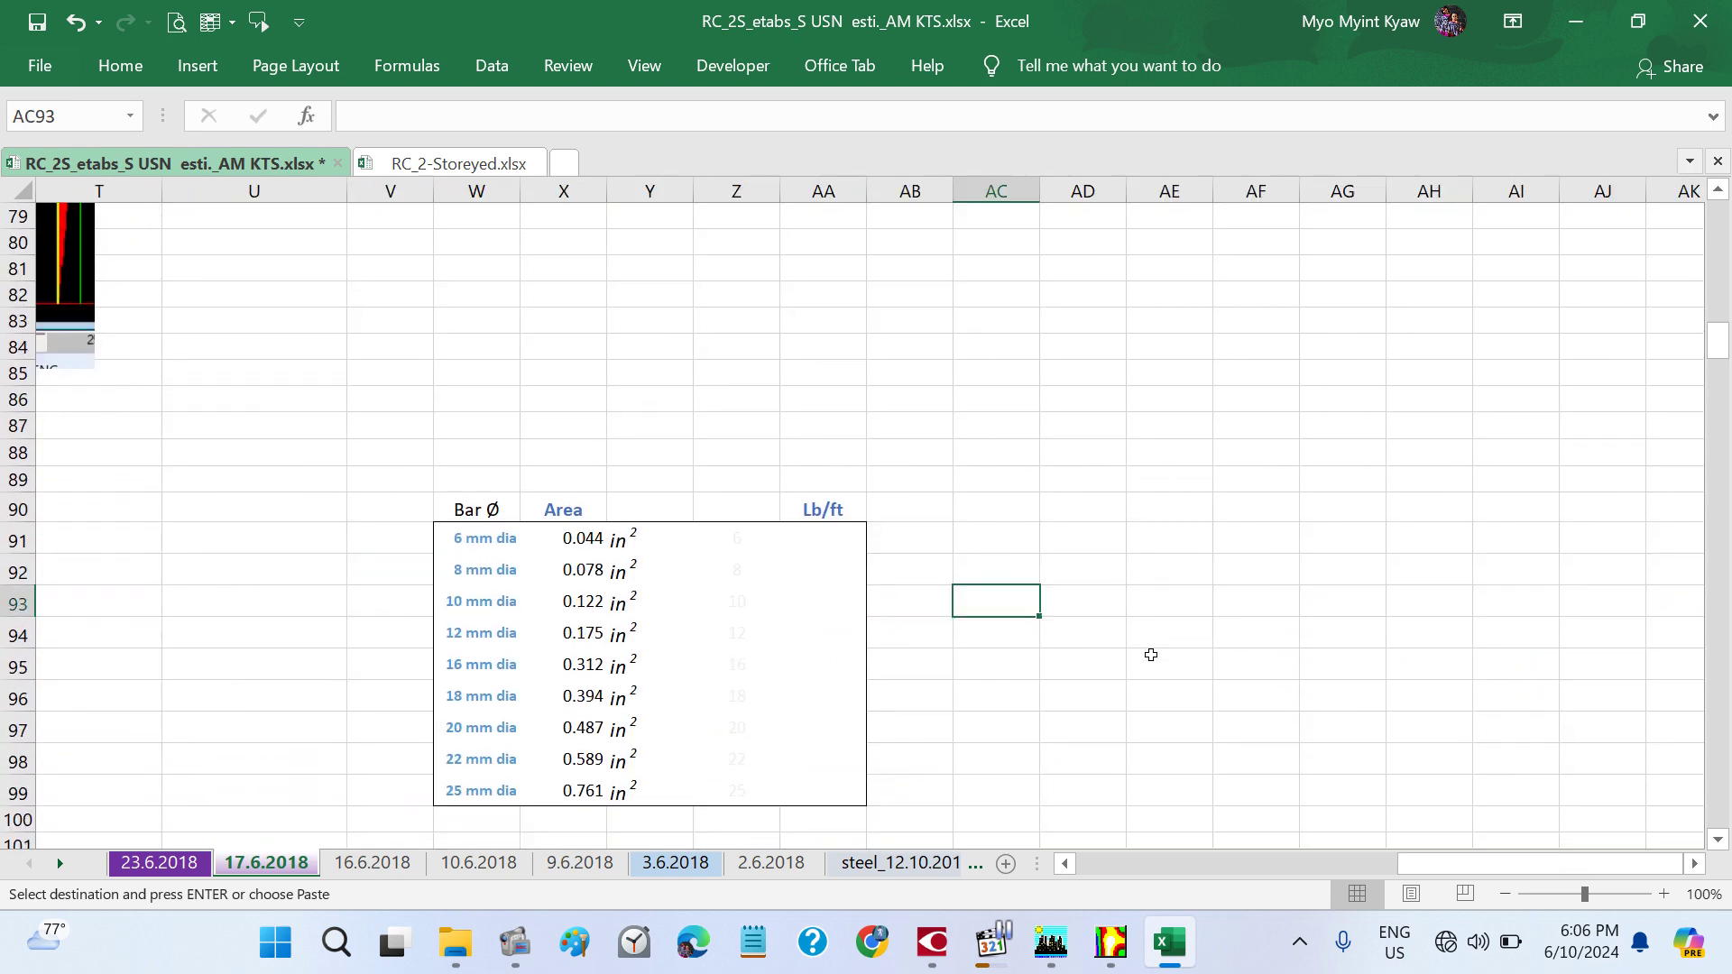
key(ctrl+v)
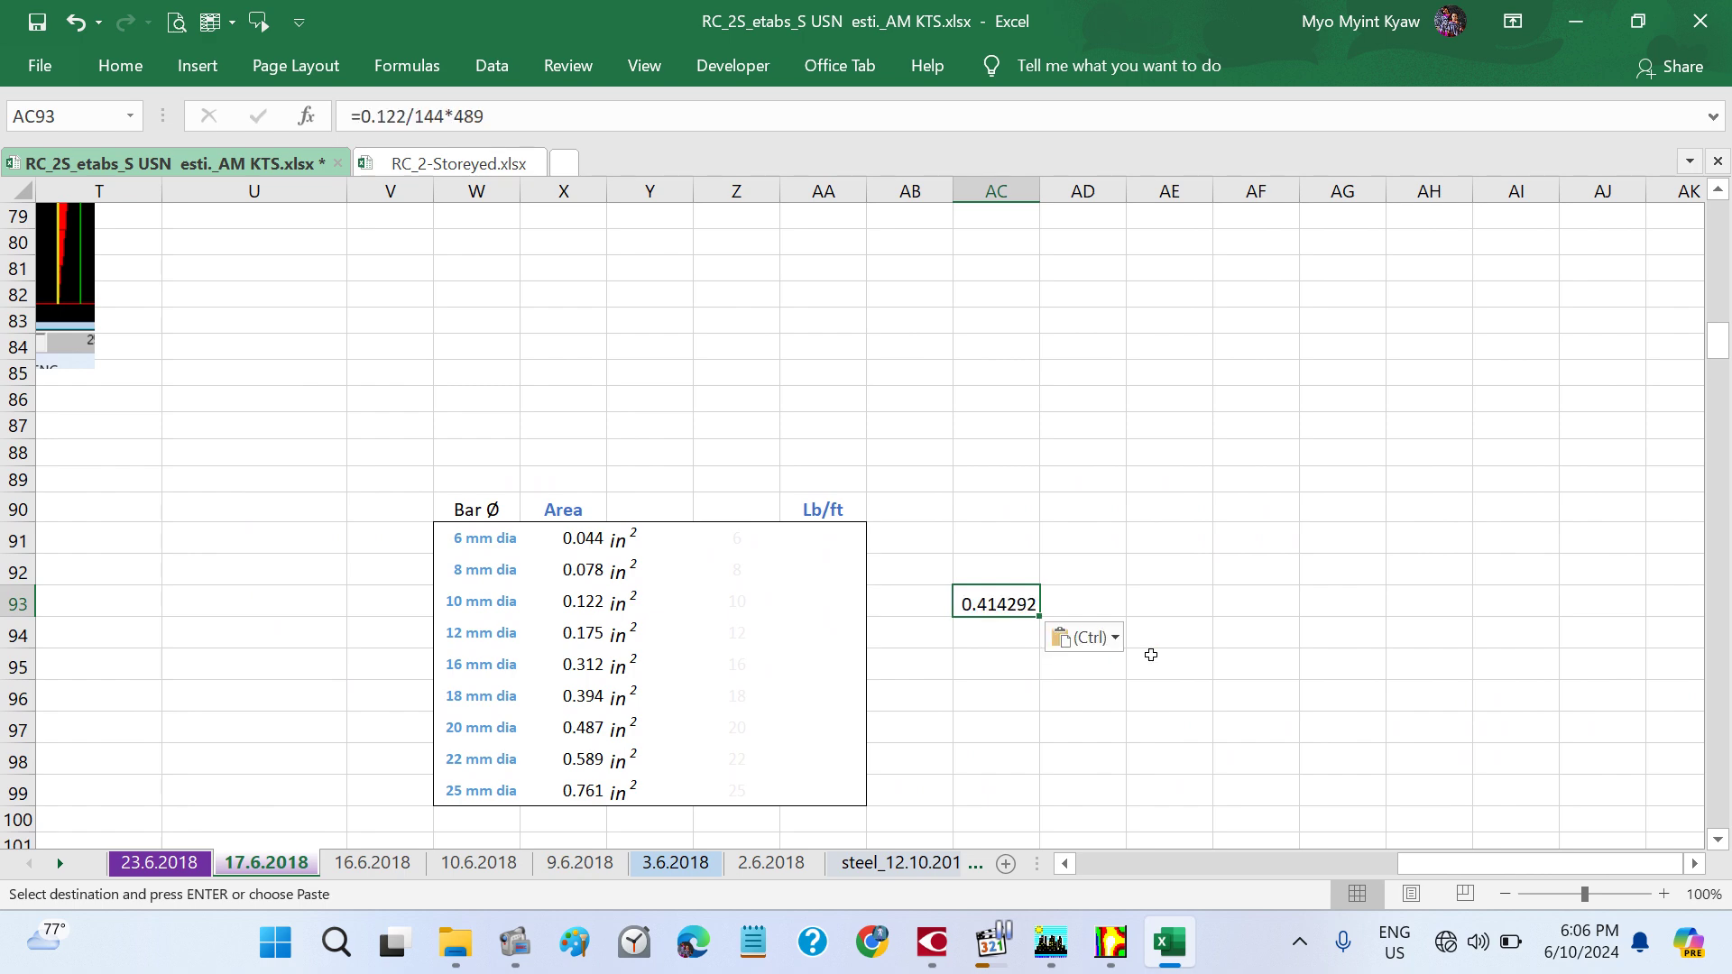
- Review the area units in Y91:Y99 and the weight formula in AC93
click(1225, 650)
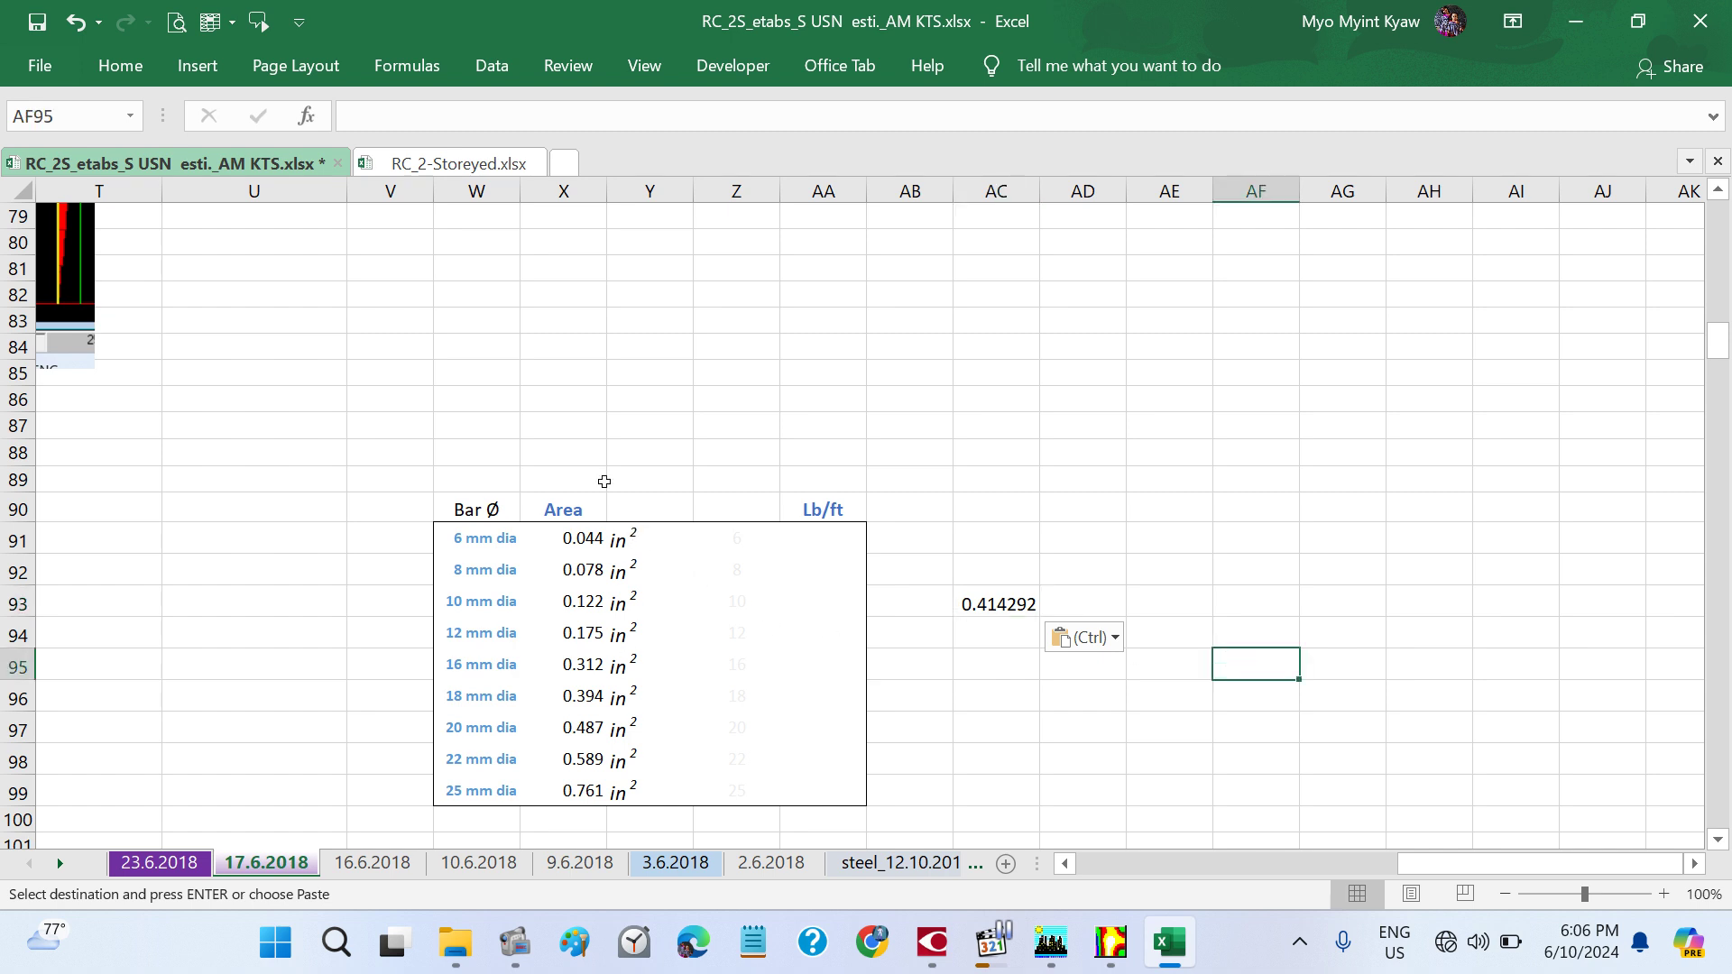
drag(632, 539, 622, 792)
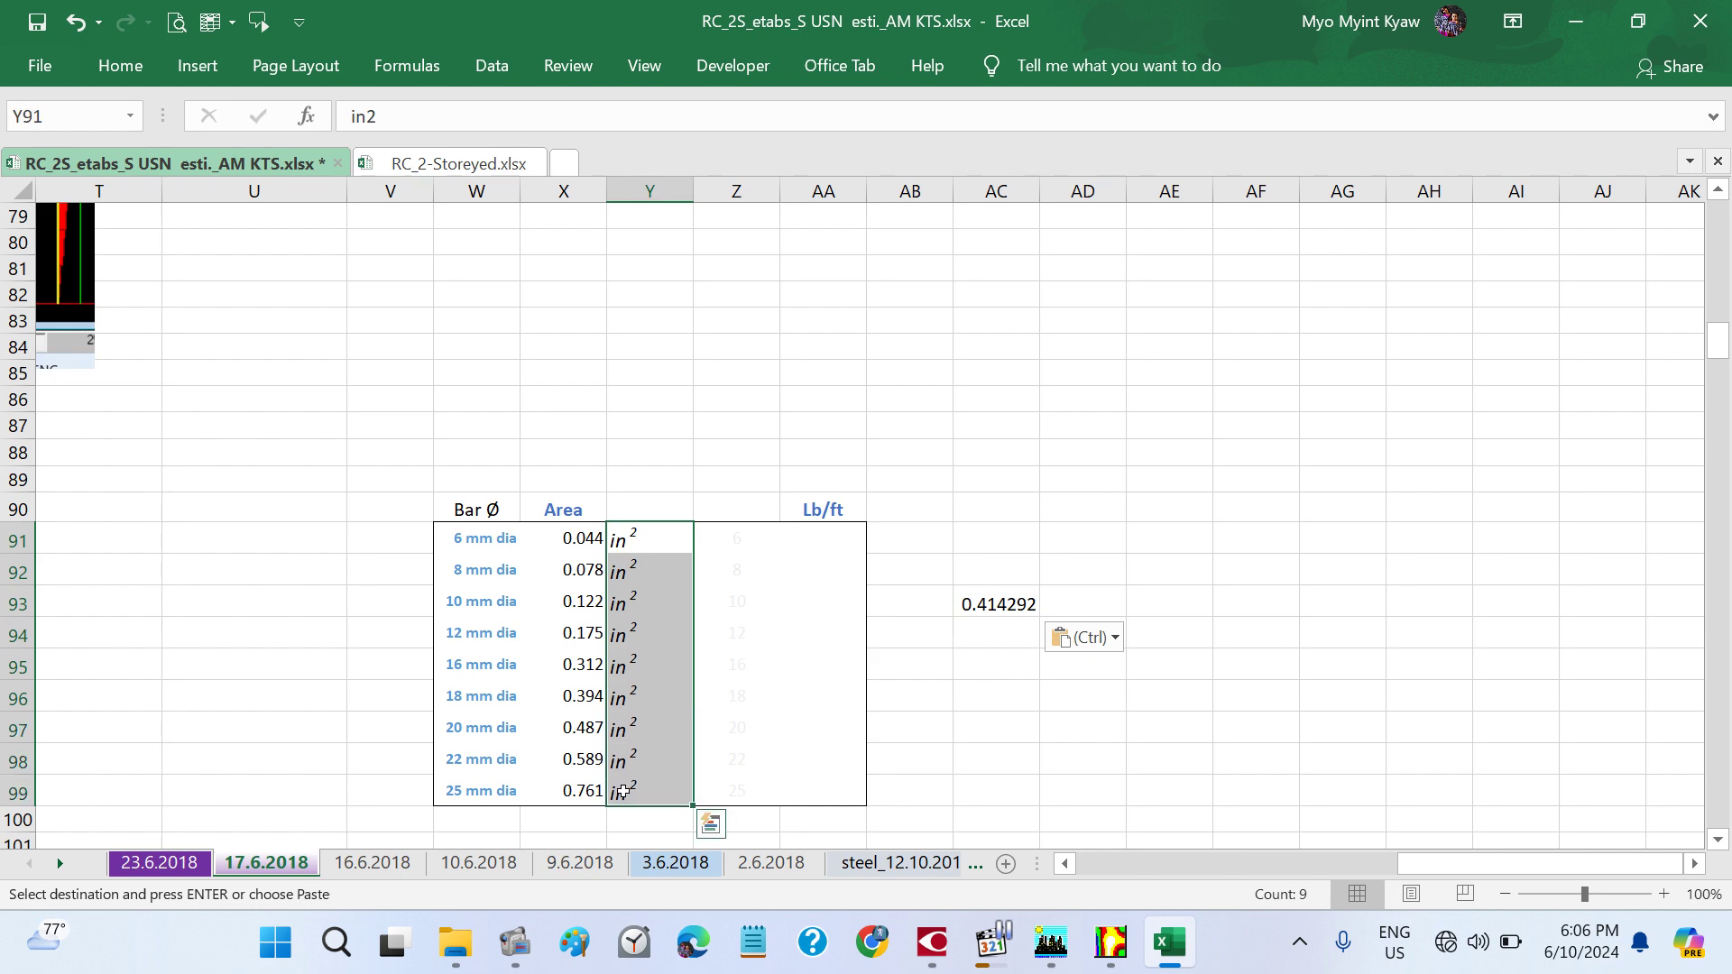
click(1111, 665)
click(1000, 601)
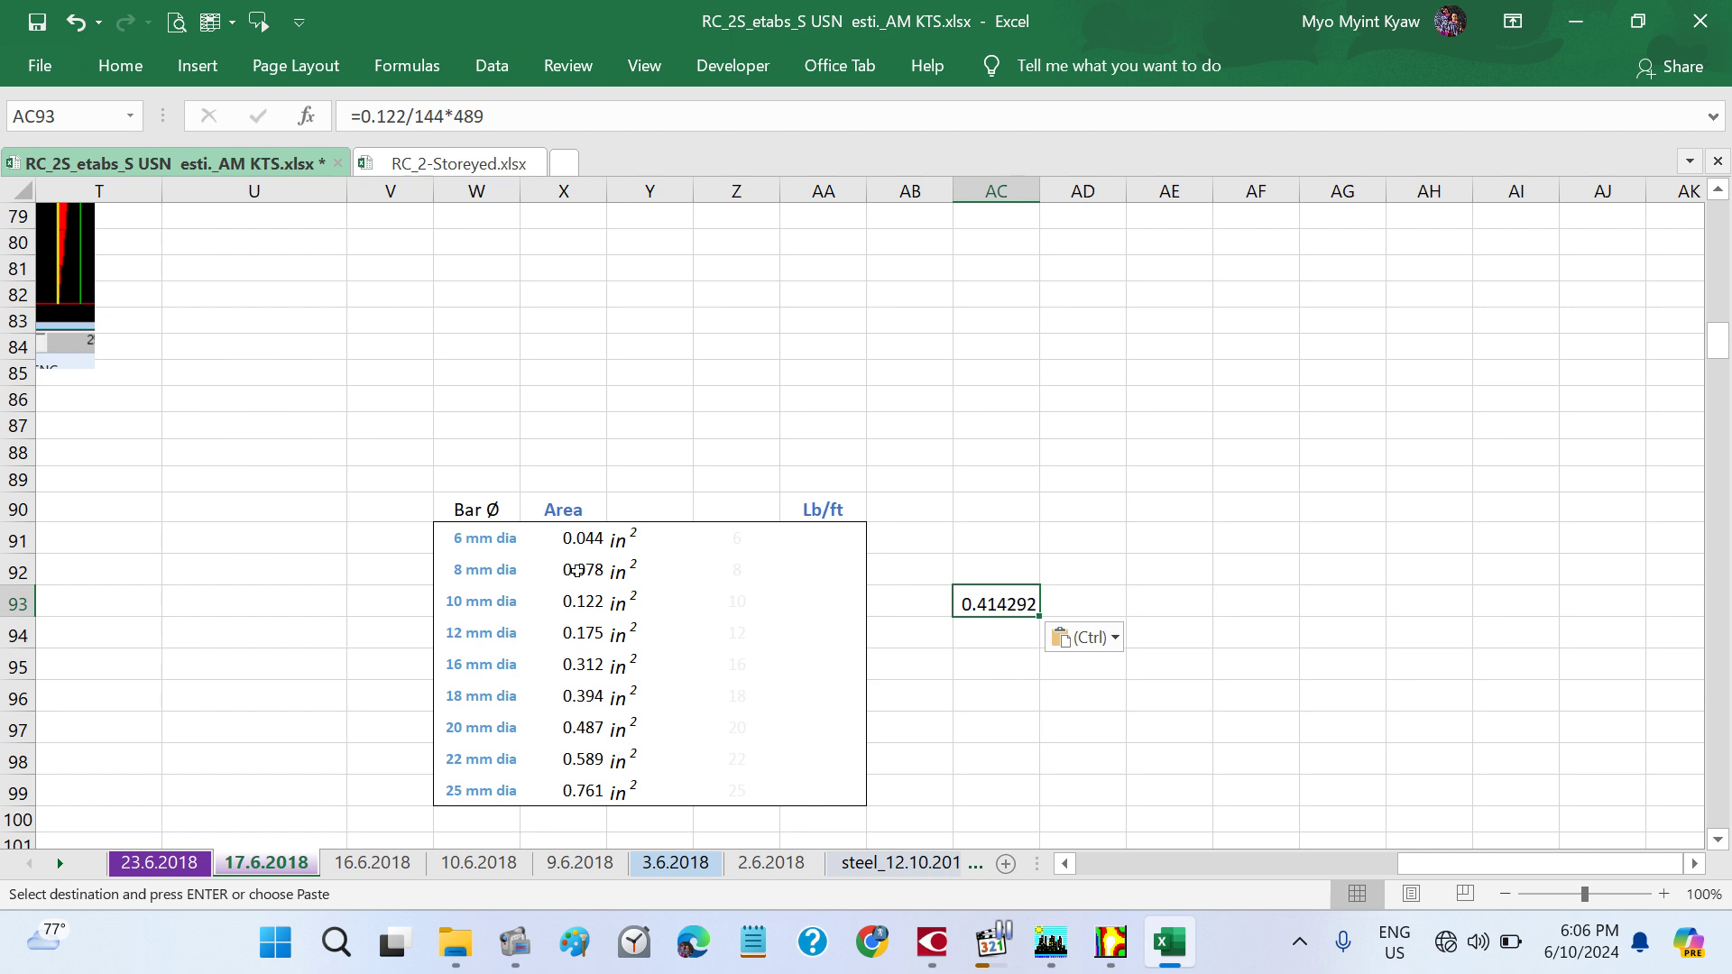
key(ctrl)
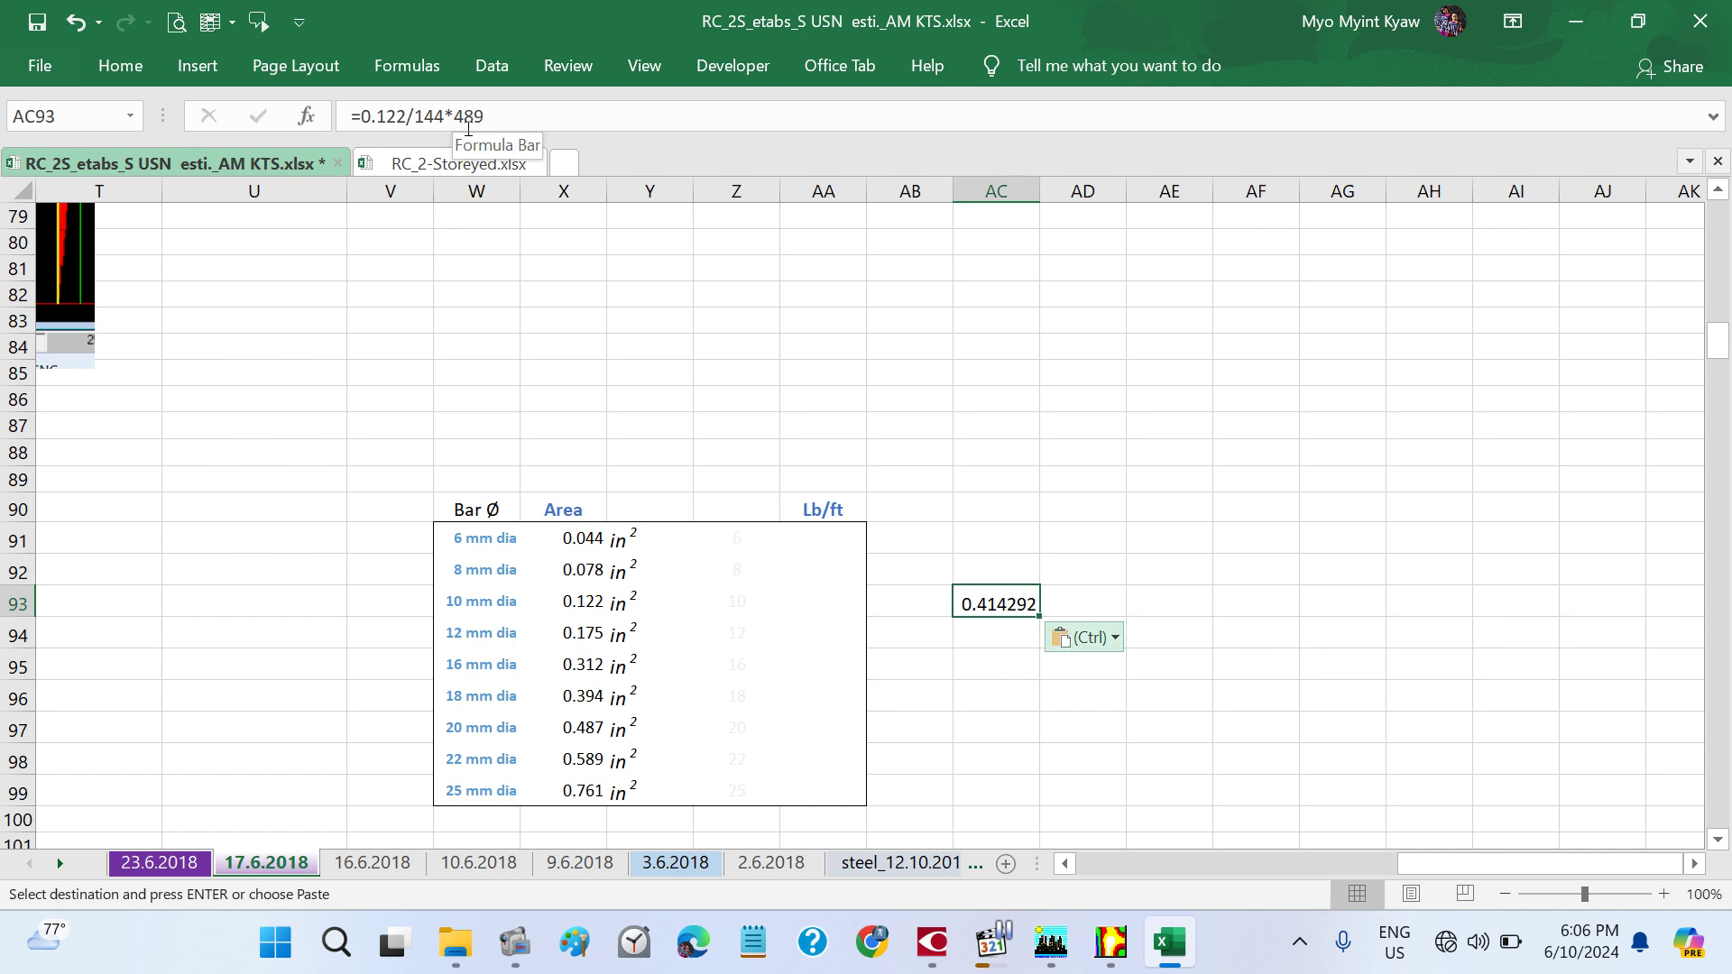
key(Escape)
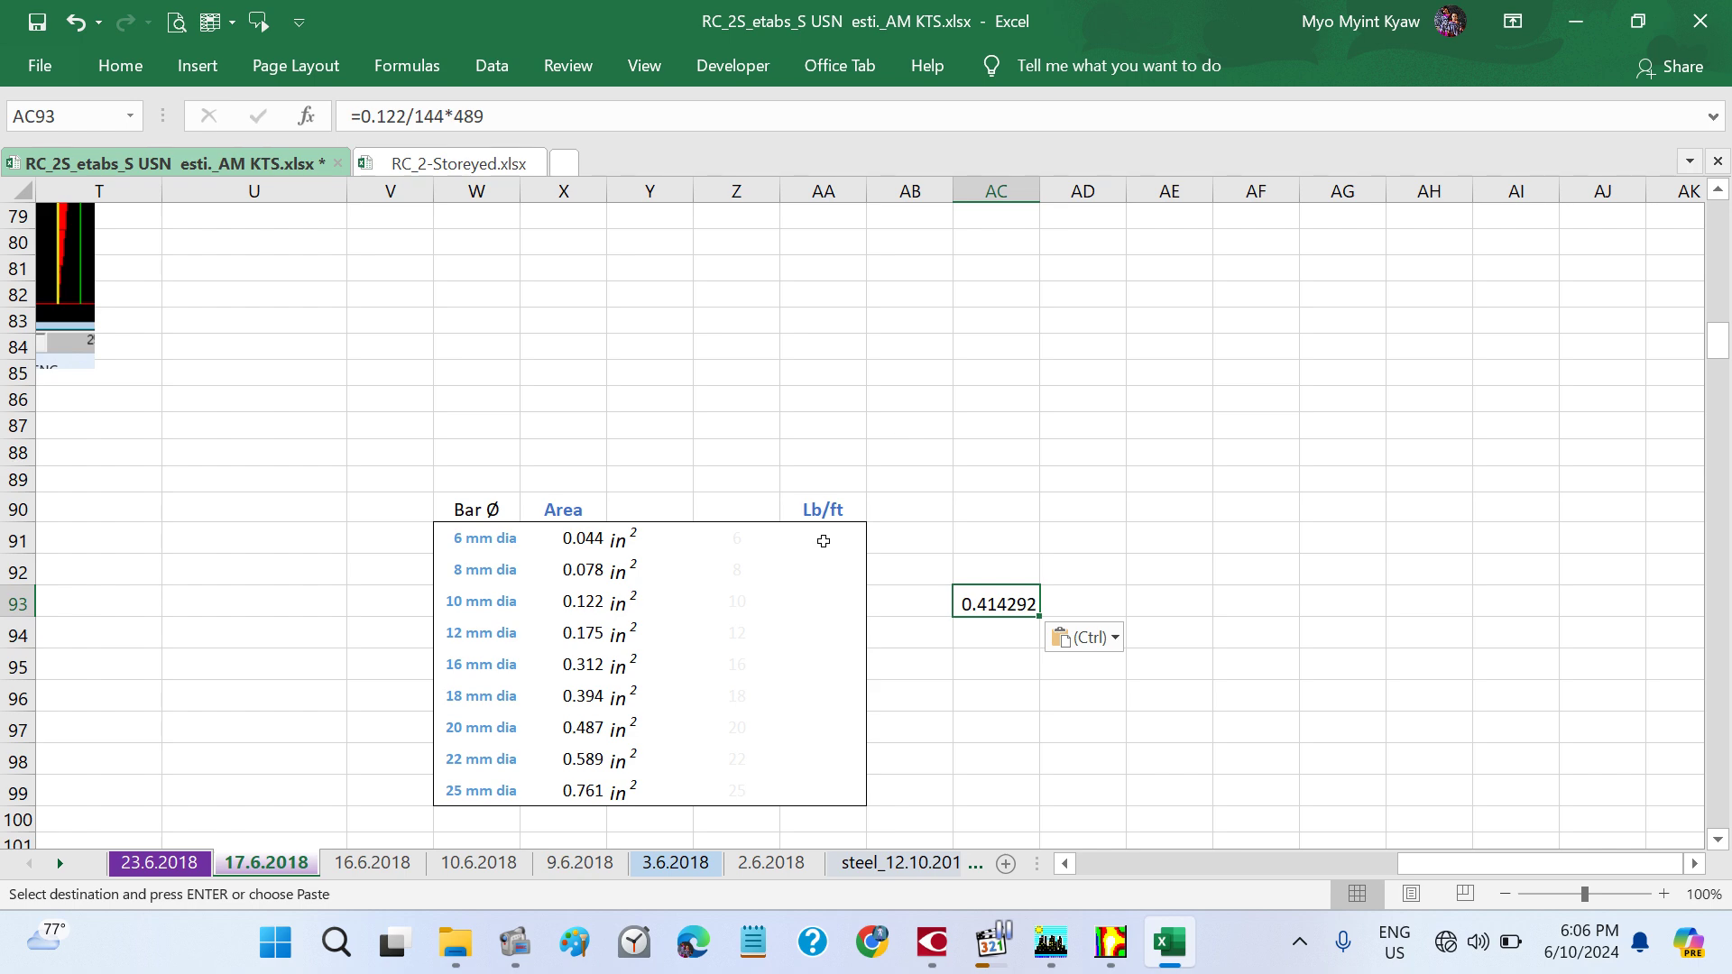
- Enter the weight formula =X91/144*1*489 for the 6 mm bar in AA91 under Lb/ft
click(820, 538)
text(=)
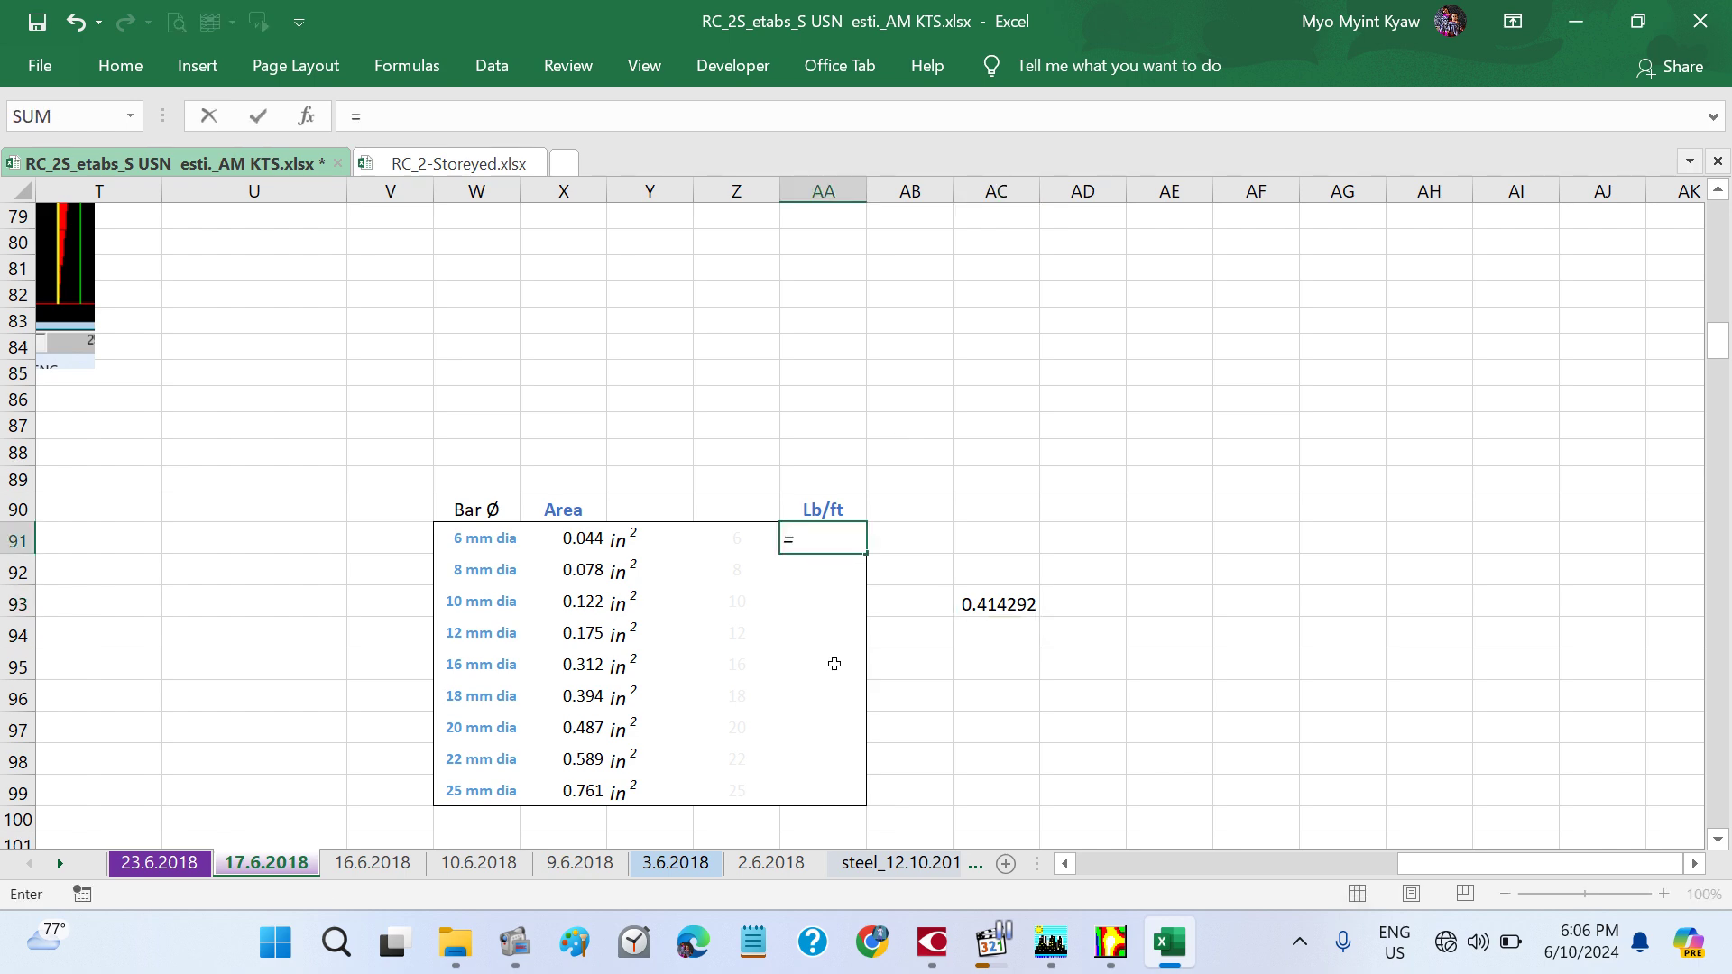
click(573, 542)
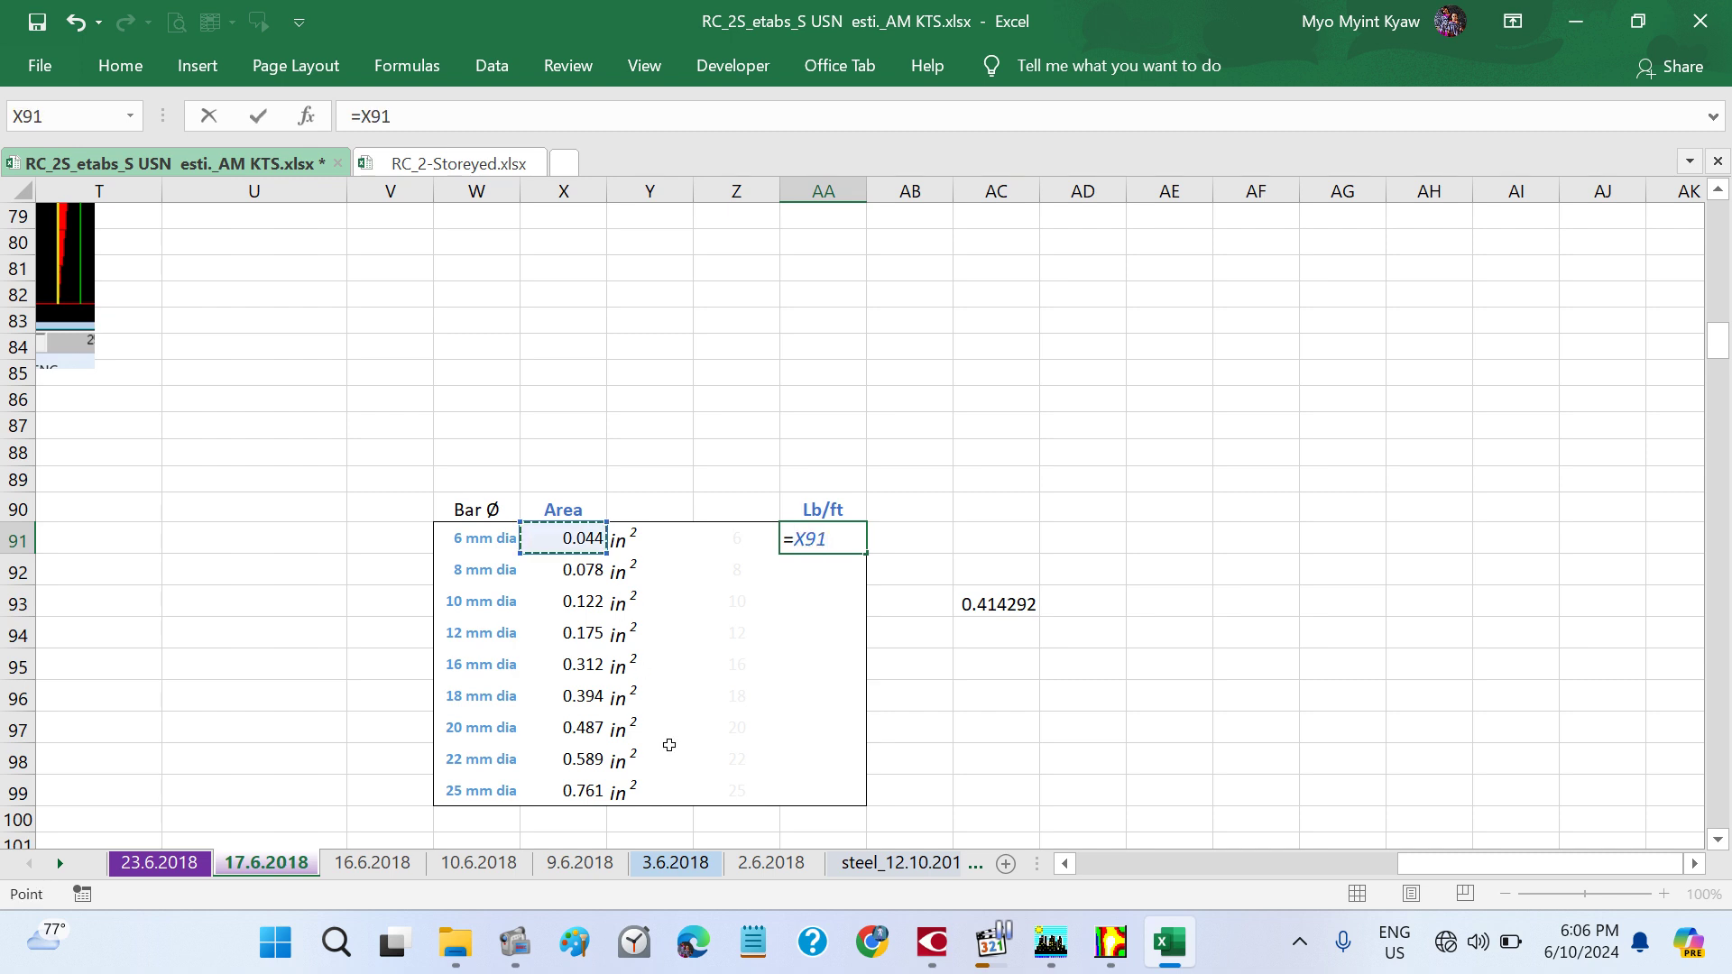
text(/144)
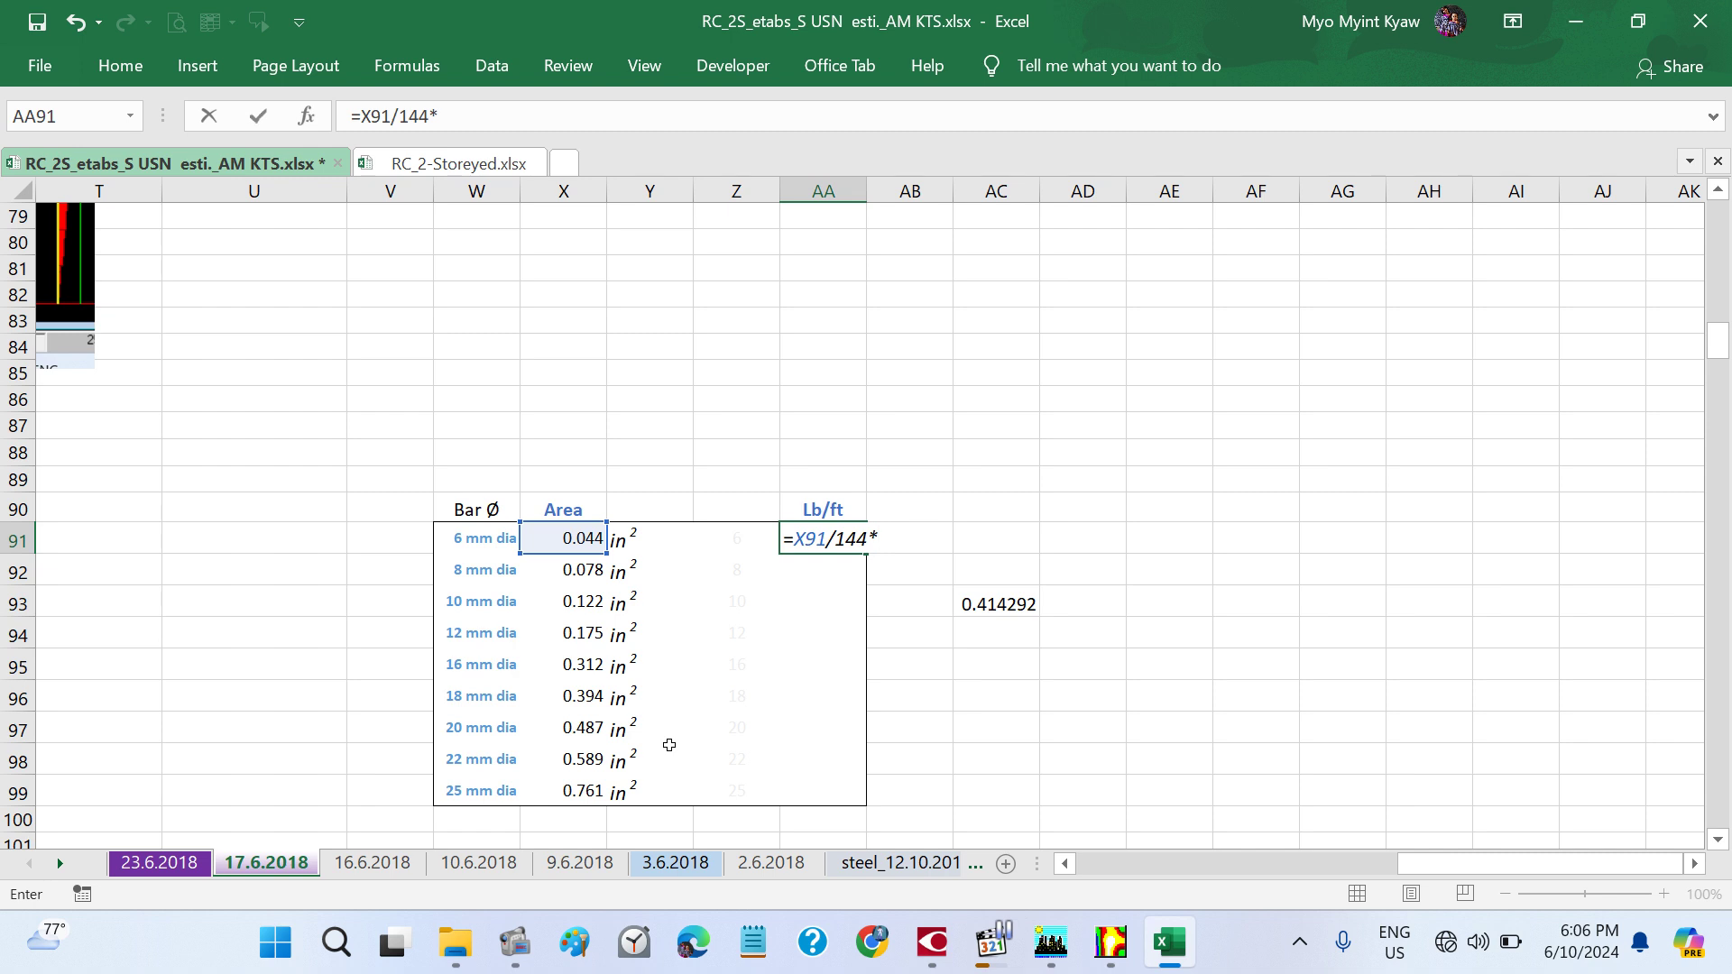
text(*1*489)
key(Return)
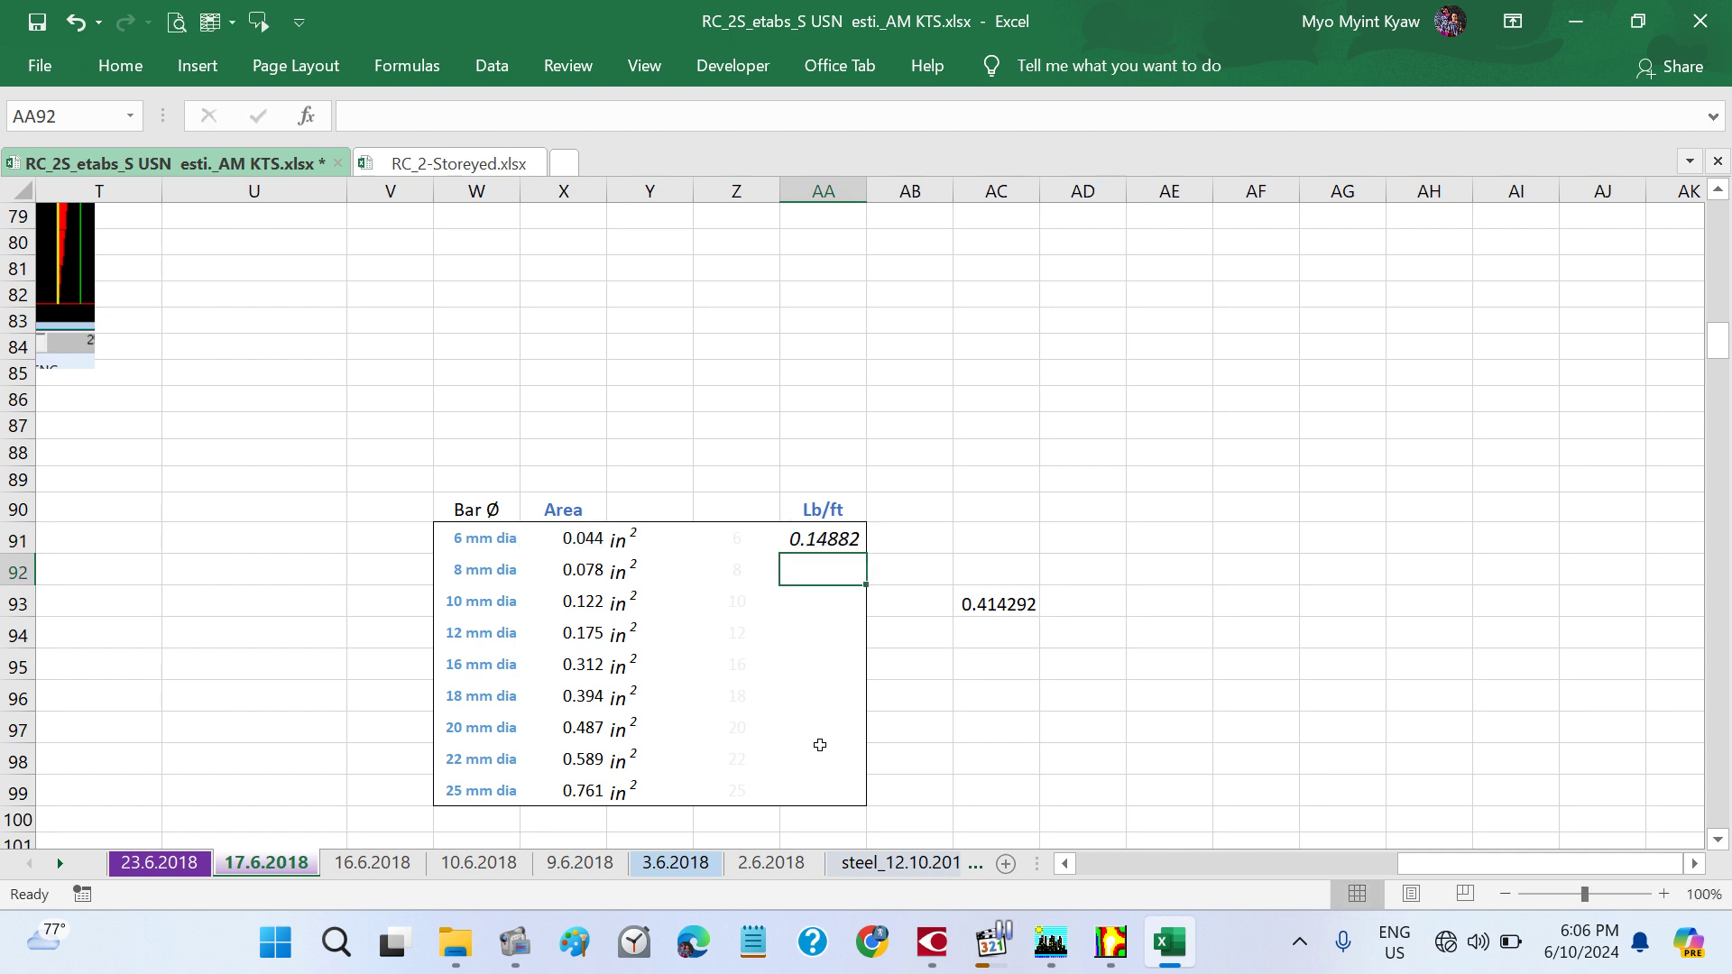
click(816, 542)
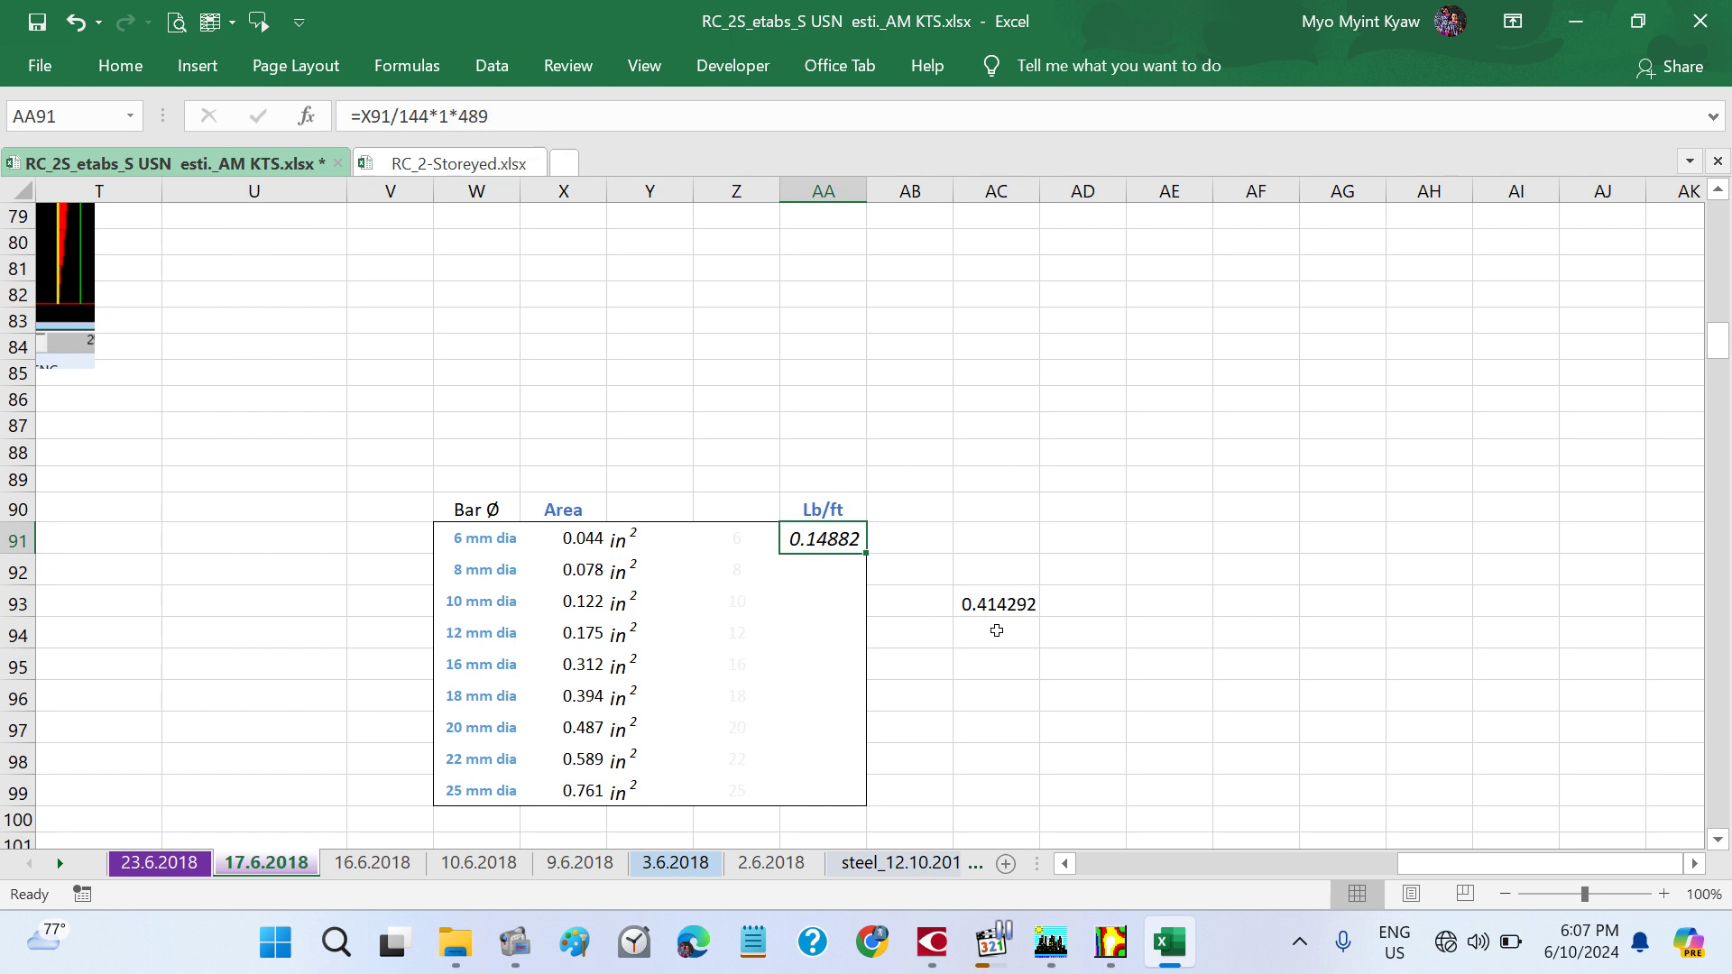
- Compare the 6 mm bar's weight in AA91 with the lb/ft column of the handwritten bar table
click(1010, 606)
click(816, 539)
scroll(438, 496, left, 6)
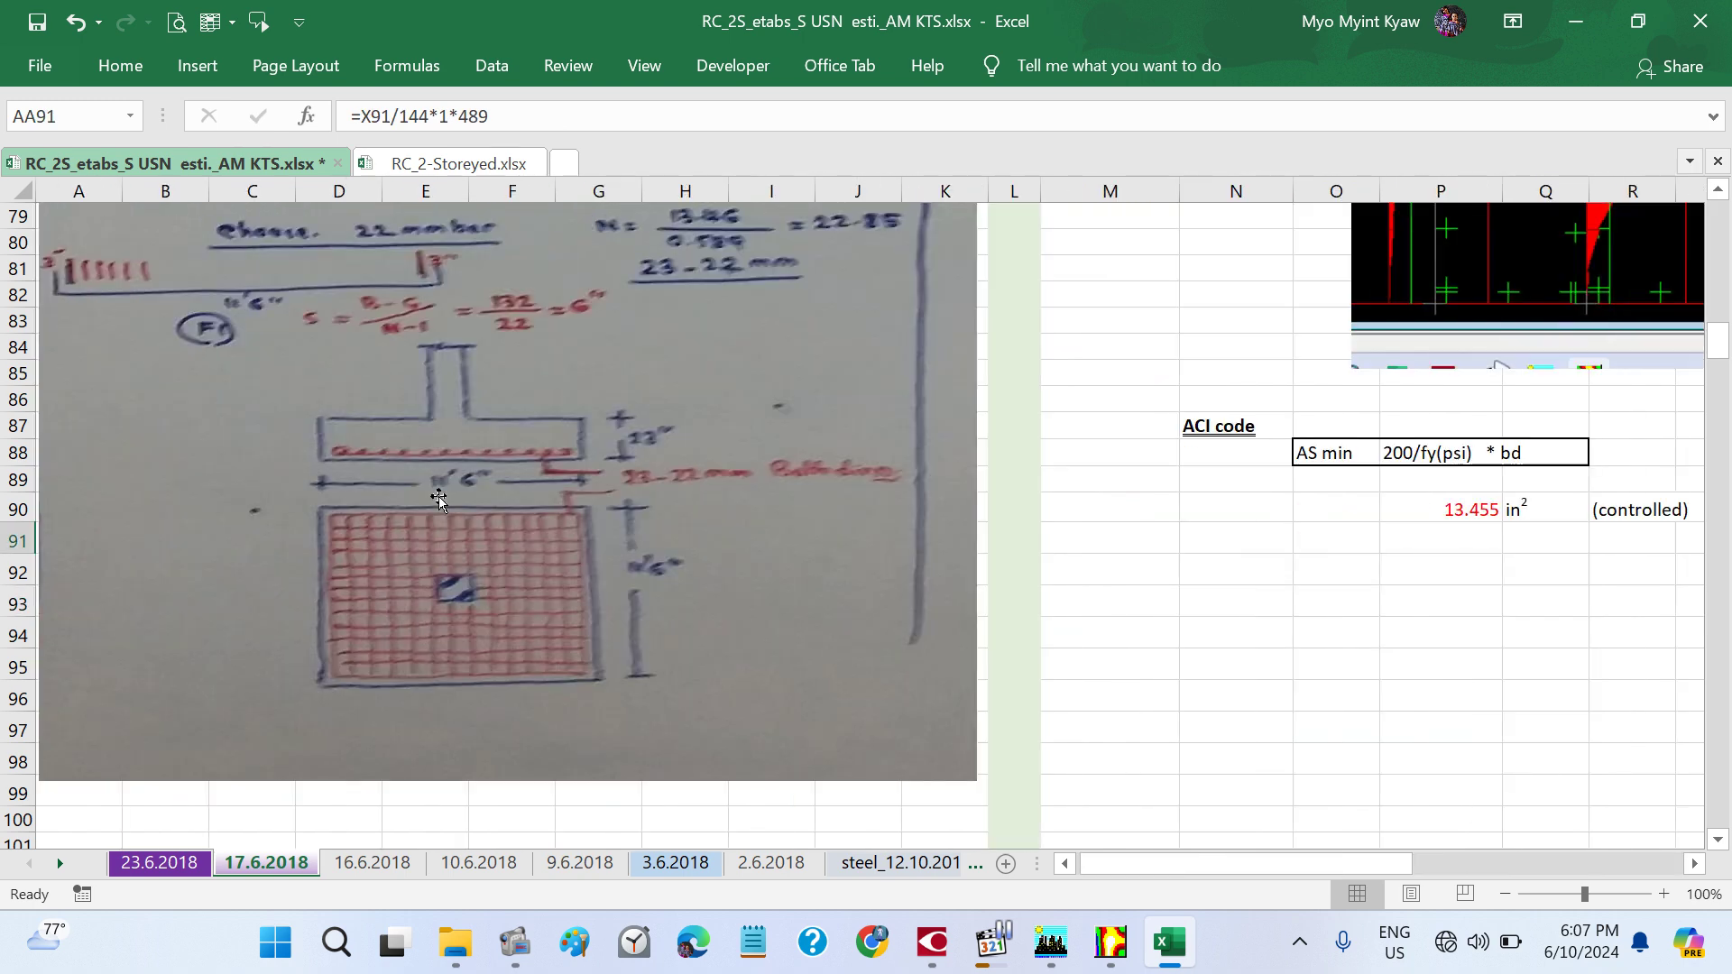
scroll(438, 496, down, 11)
scroll(438, 496, down, 20)
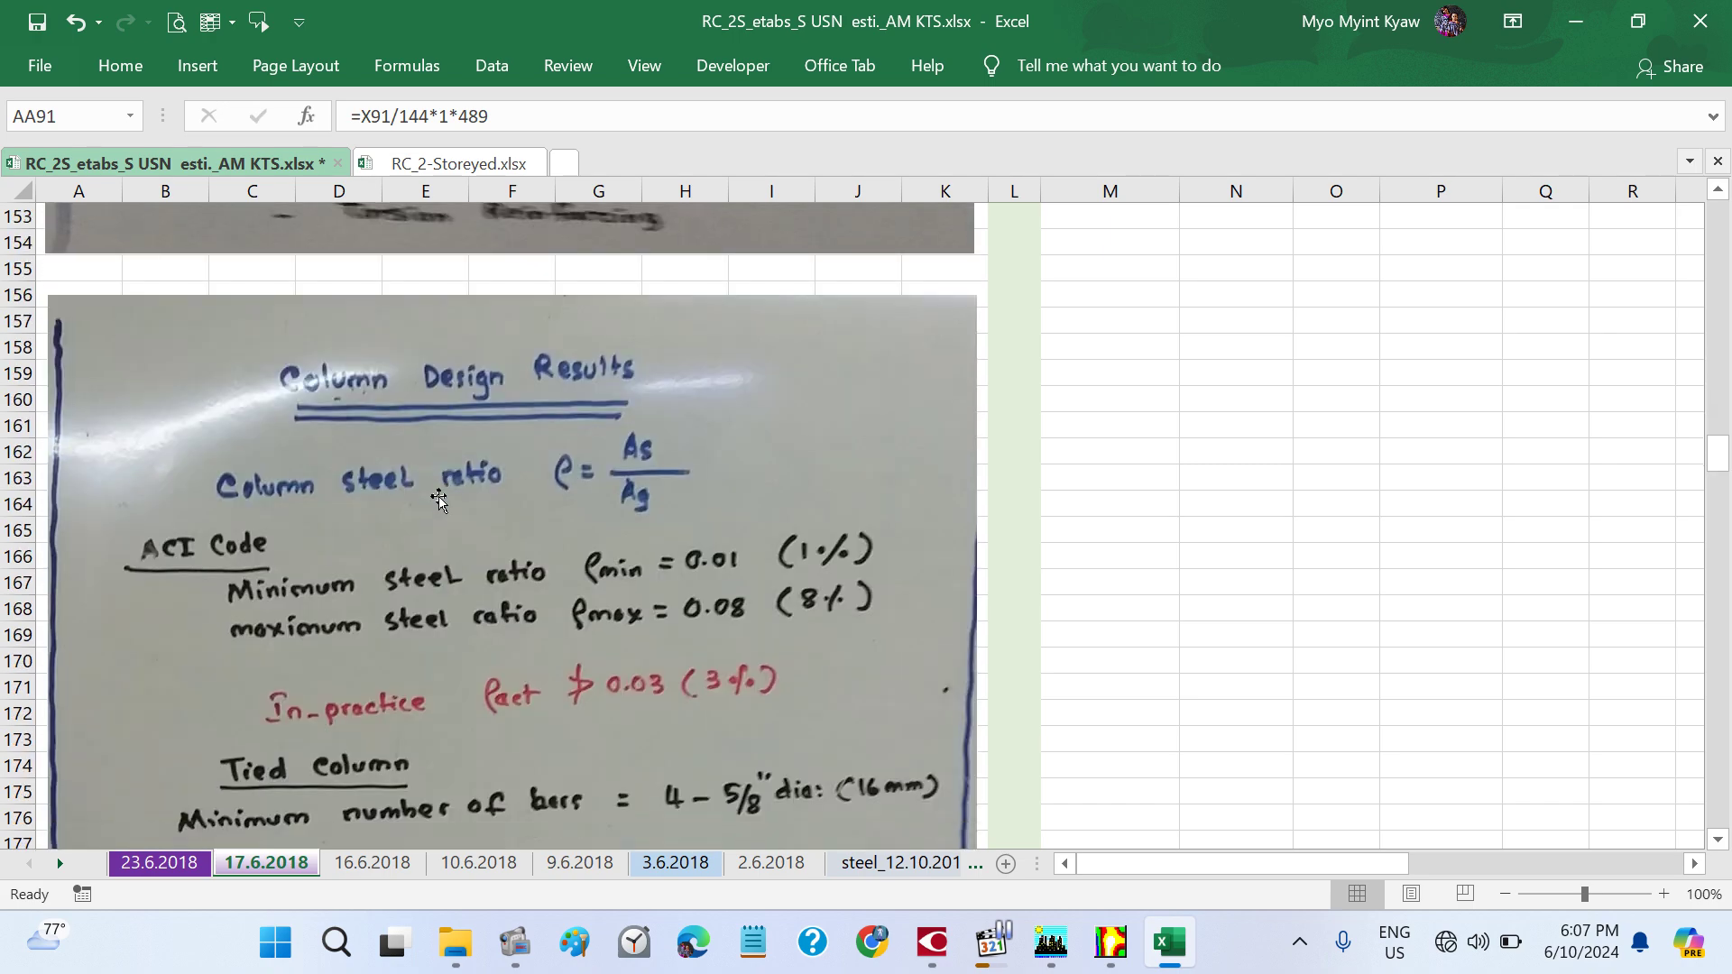
scroll(439, 498, down, 20)
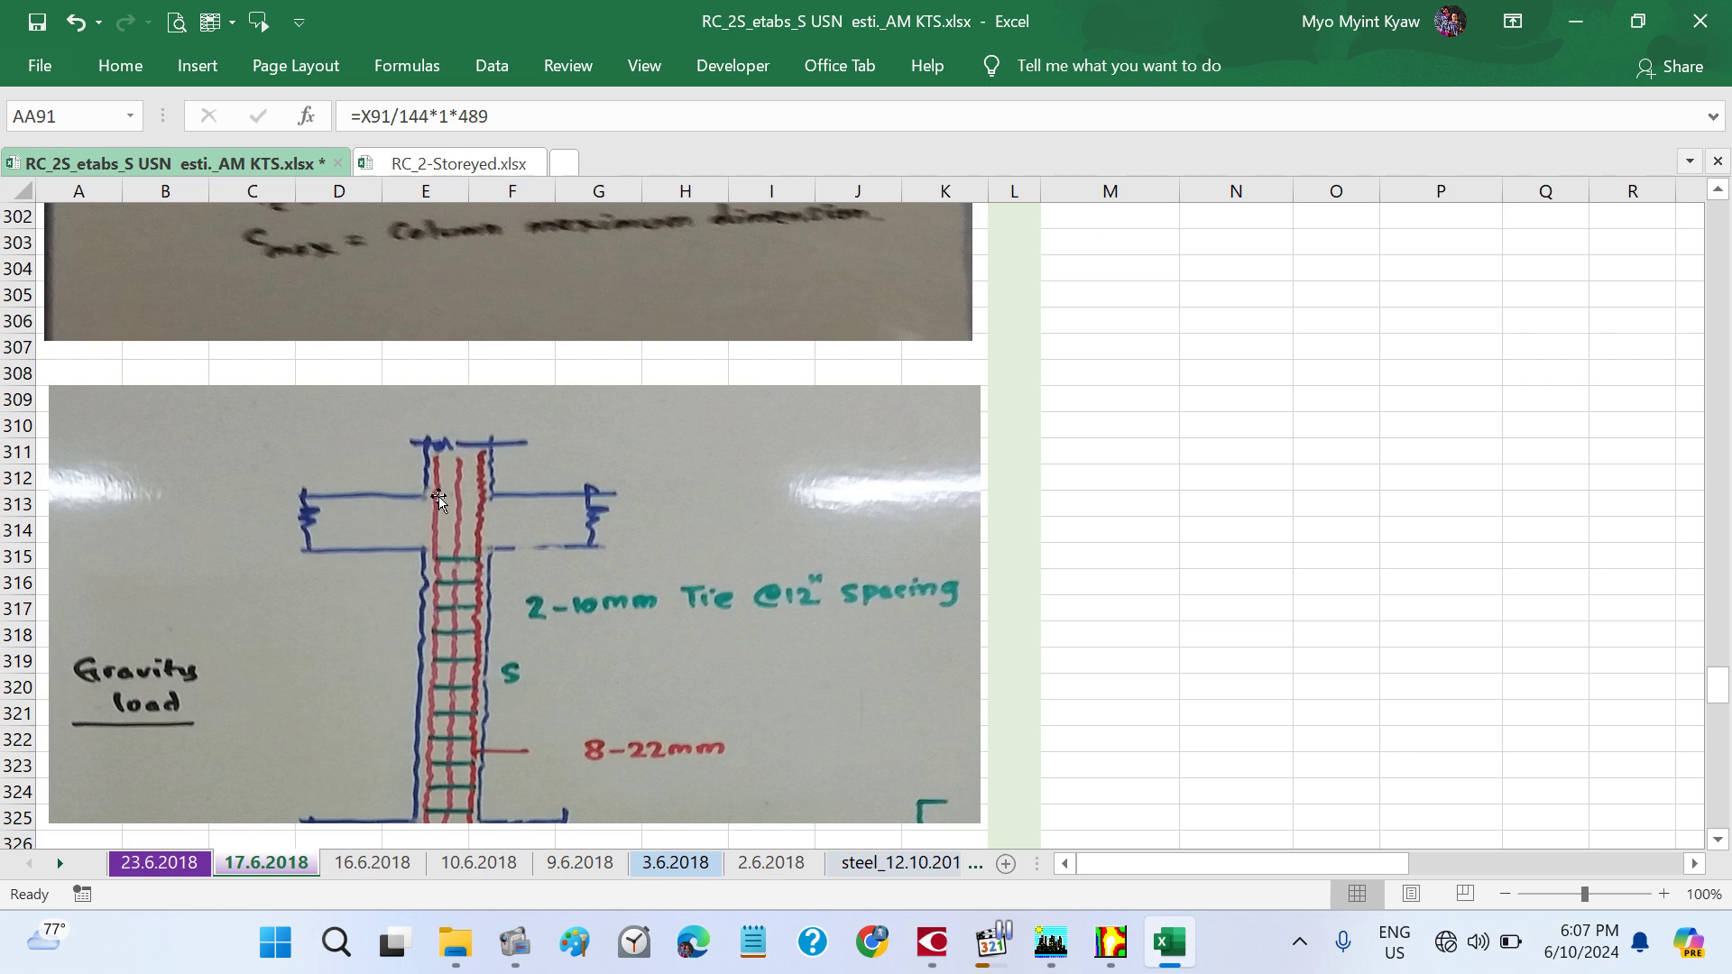
scroll(439, 499, down, 20)
scroll(438, 499, up, 6)
scroll(438, 498, up, 9)
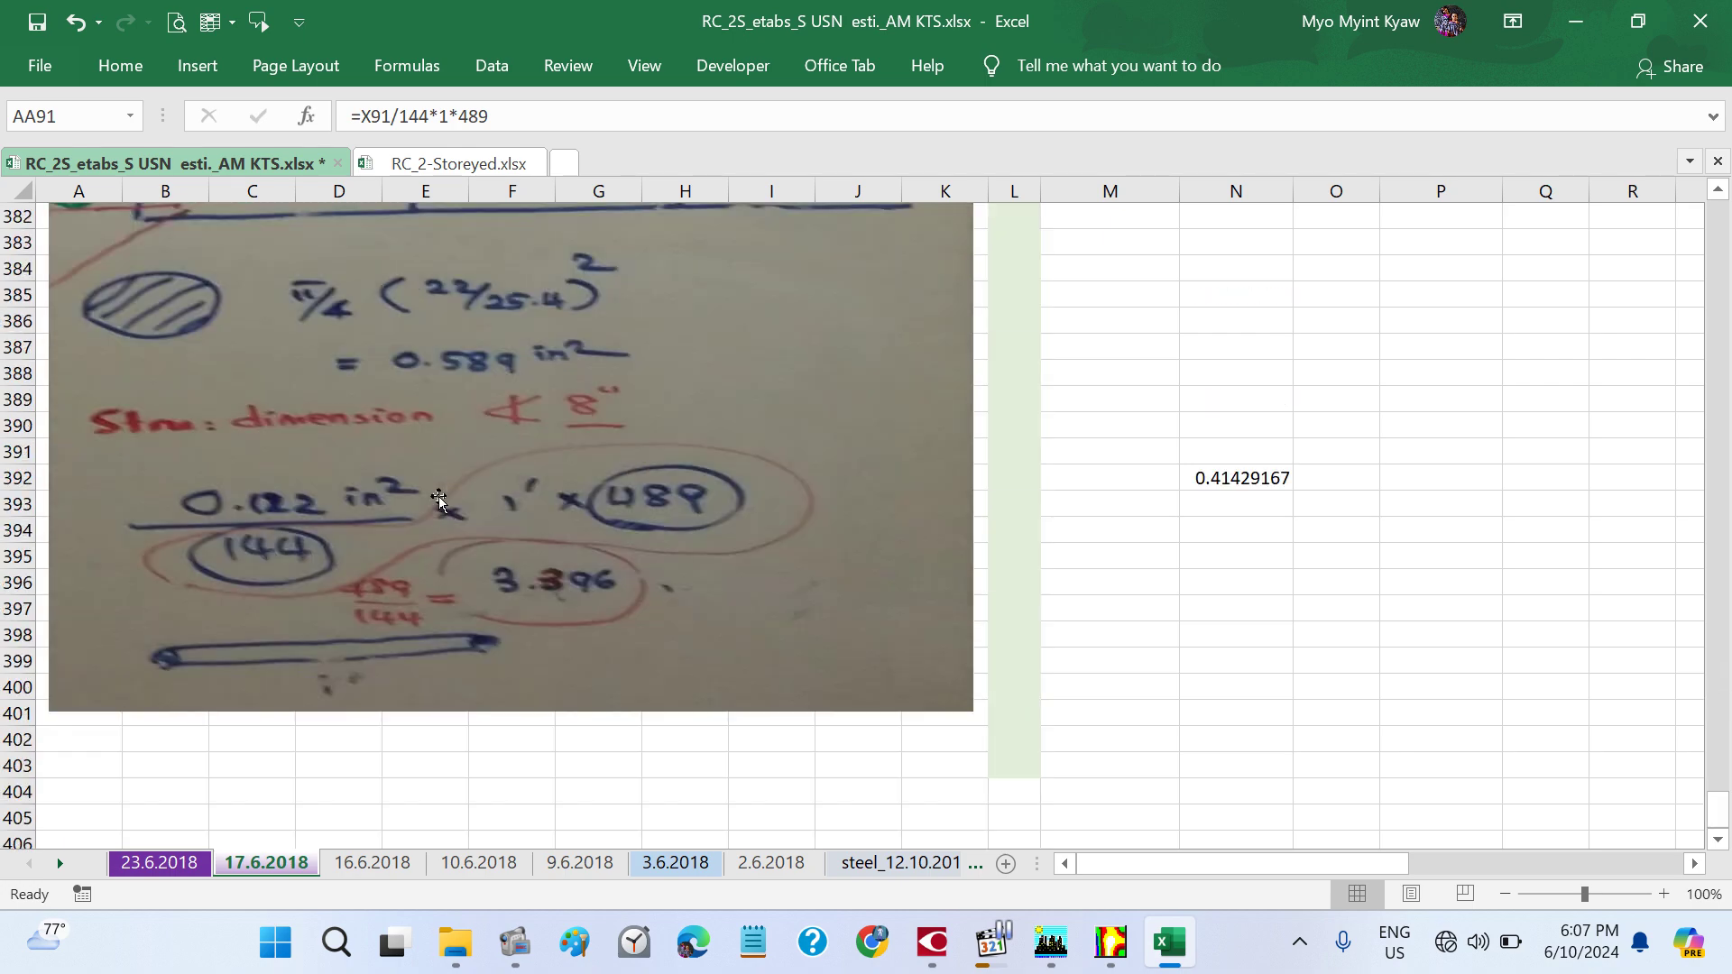
scroll(439, 499, up, 1)
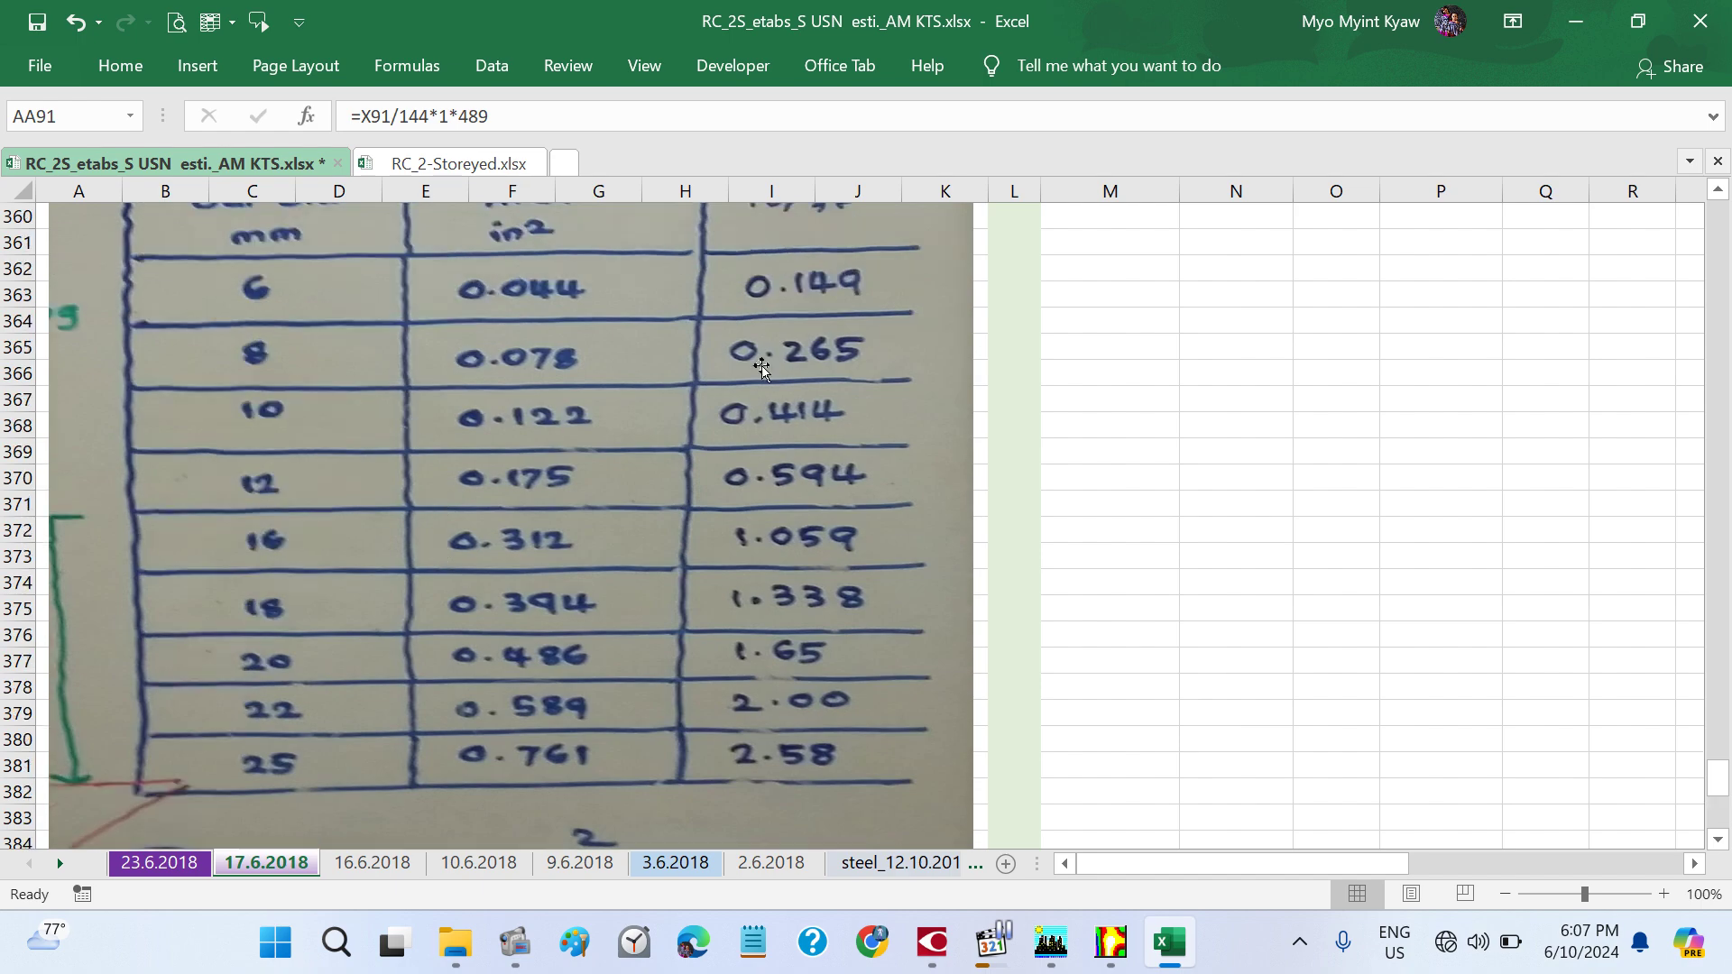
scroll(872, 342, up, 1)
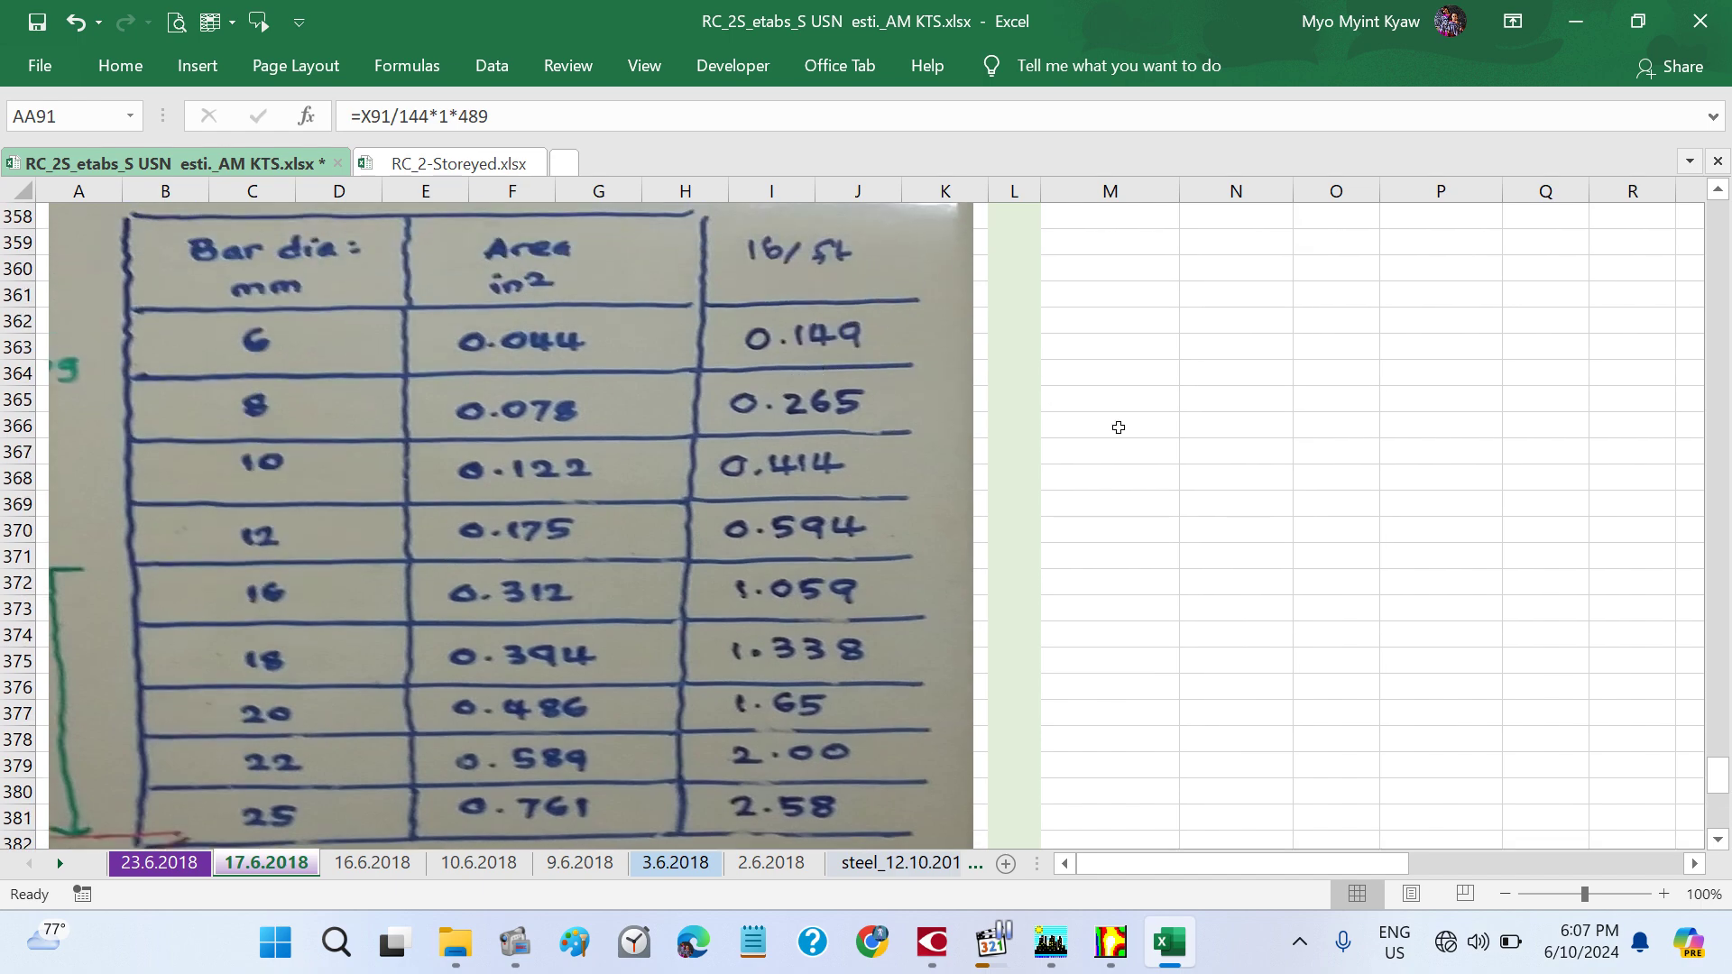
scroll(1184, 460, up, 20)
scroll(1183, 460, up, 20)
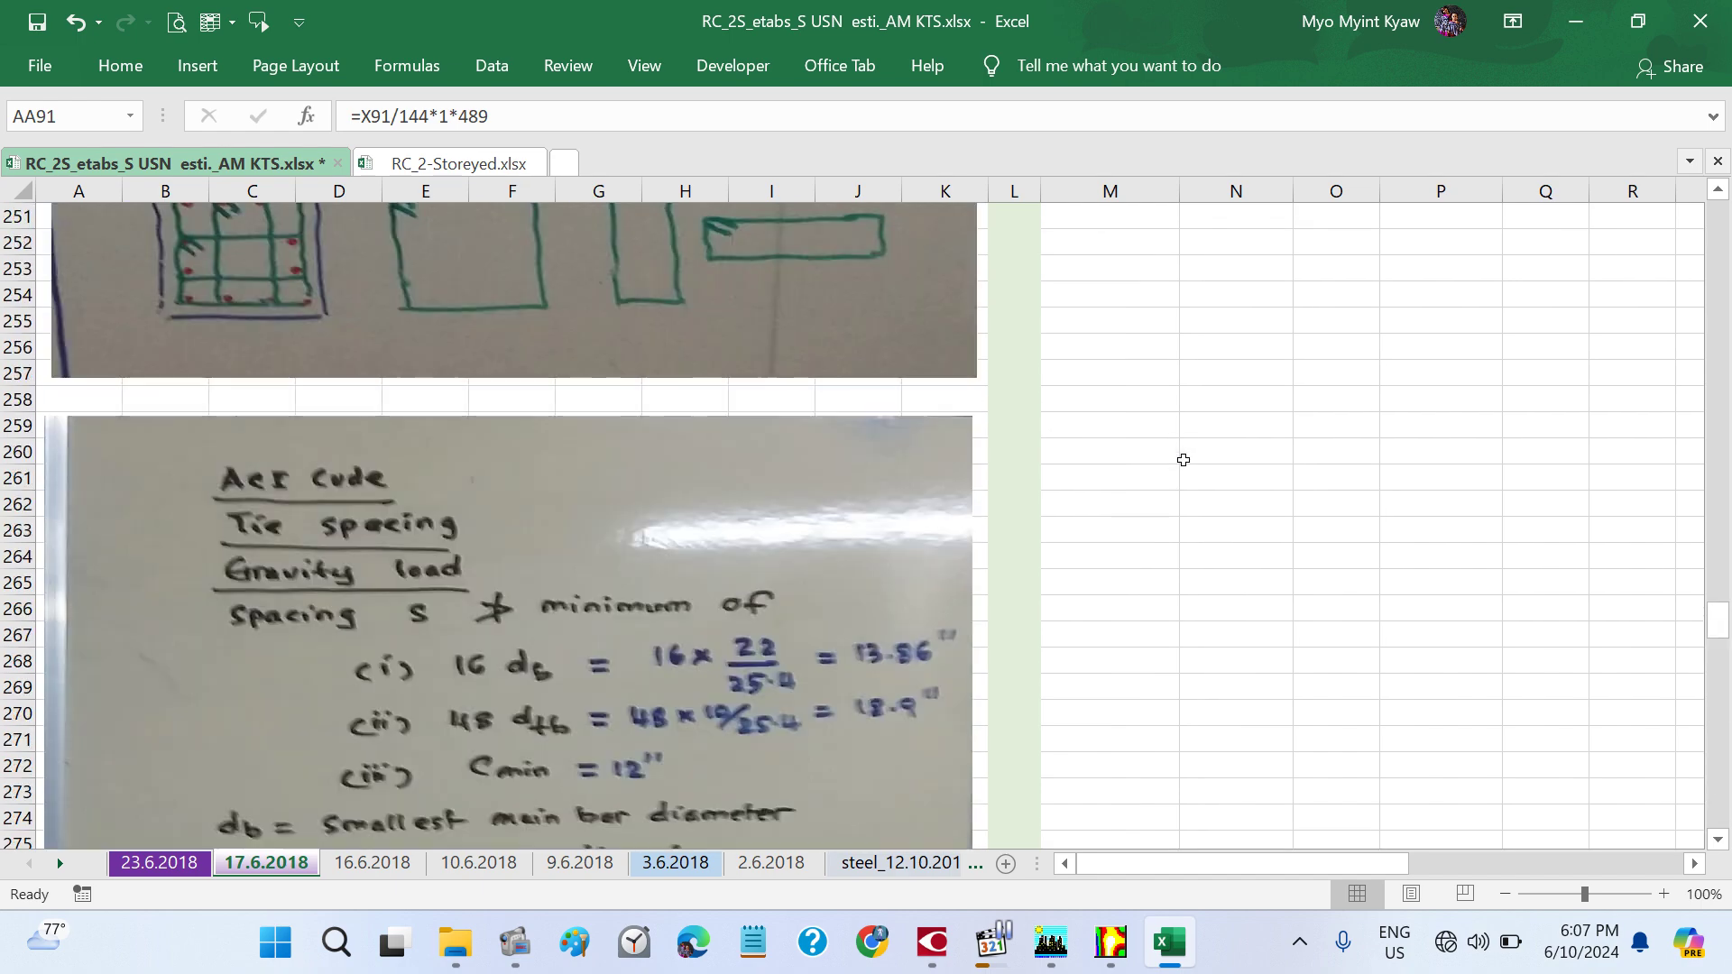
scroll(1183, 460, up, 14)
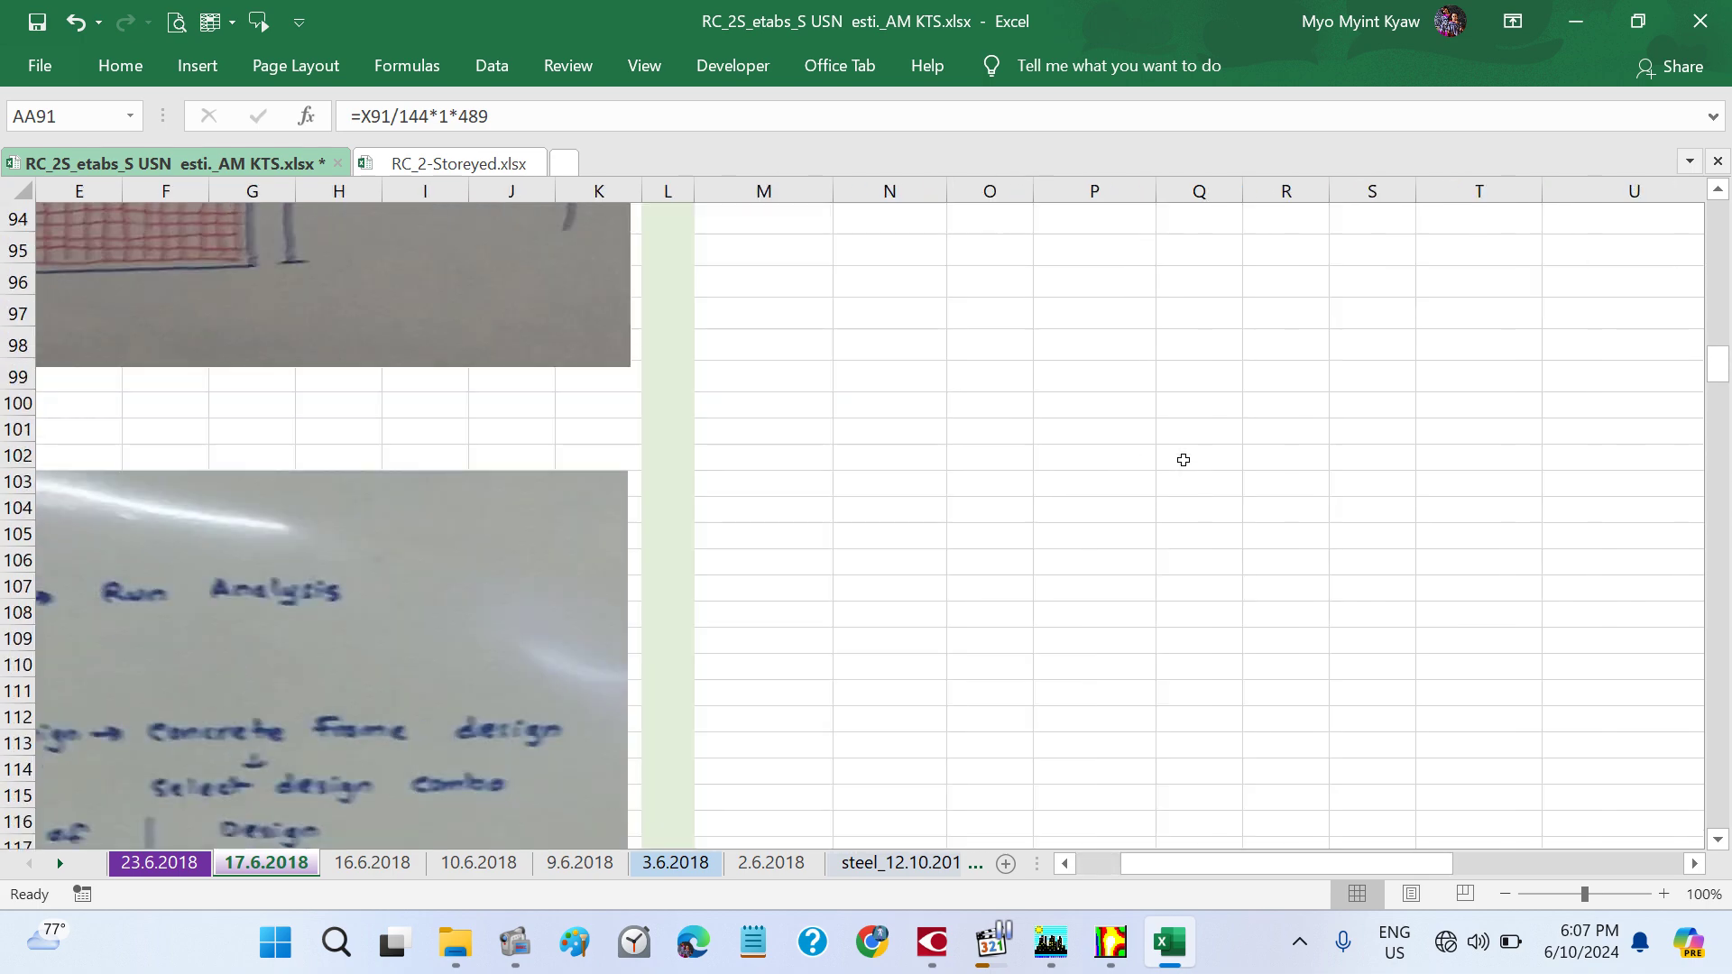
scroll(1183, 460, right, 6)
scroll(1184, 460, up, 6)
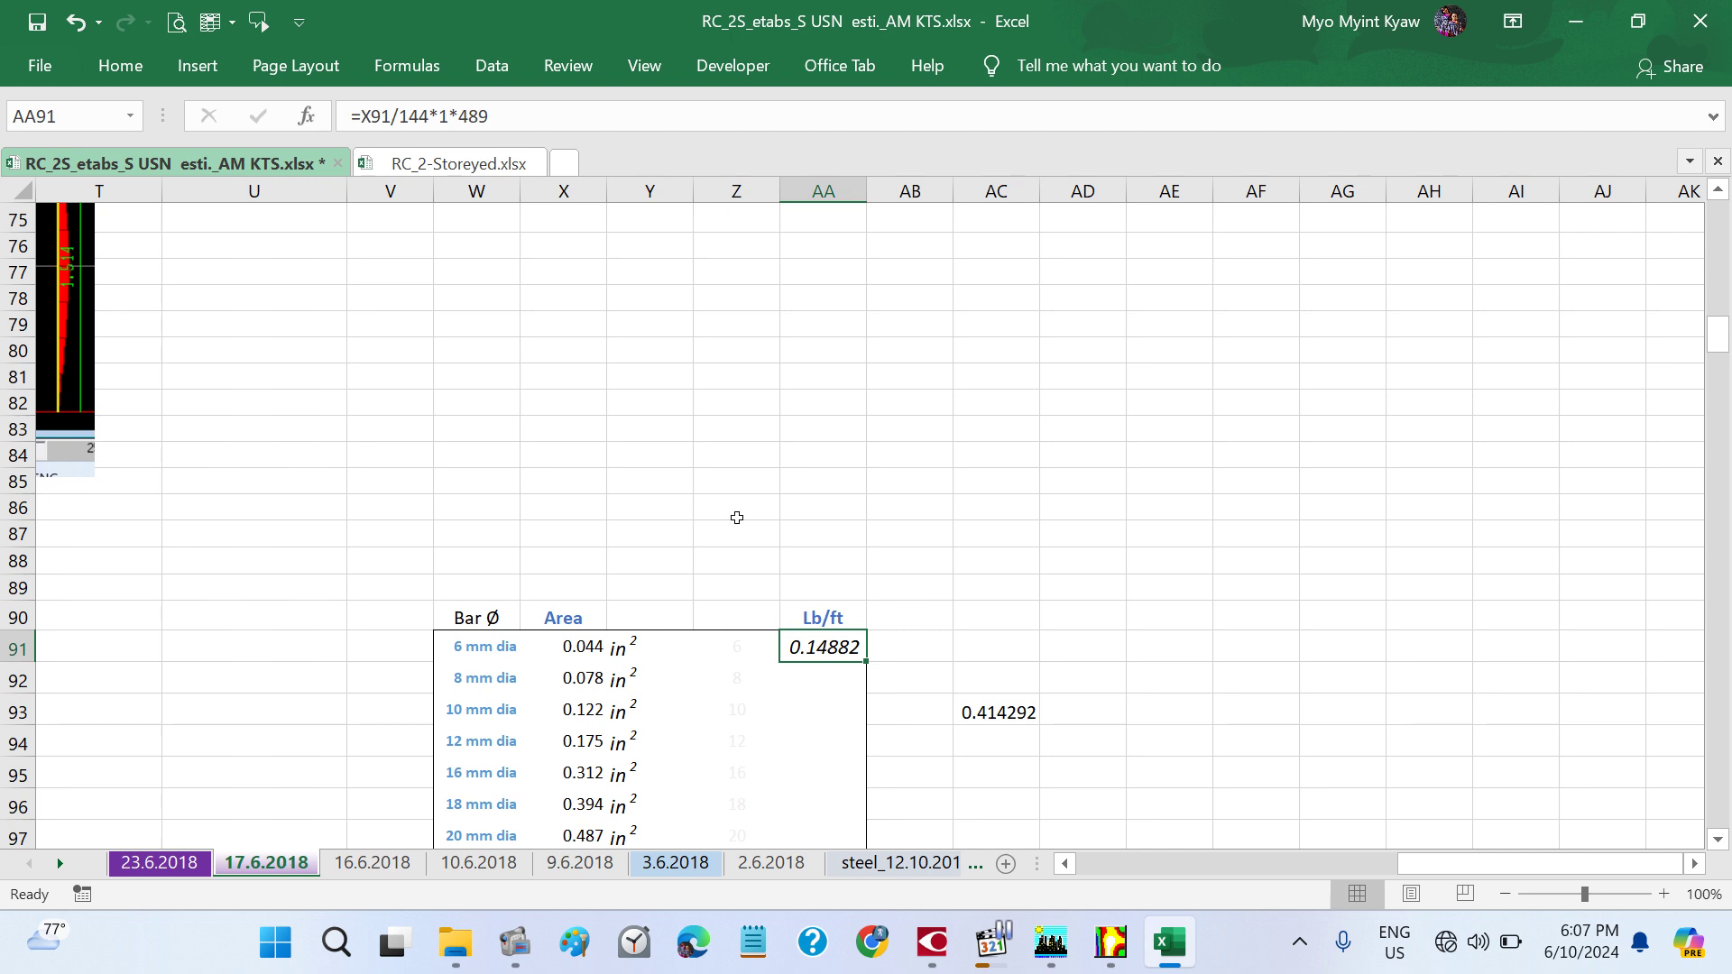
- Round the 6 mm bar's weight in AA91 to three decimals with =ROUND(X91/144*1*489,3)
click(362, 116)
text(rou)
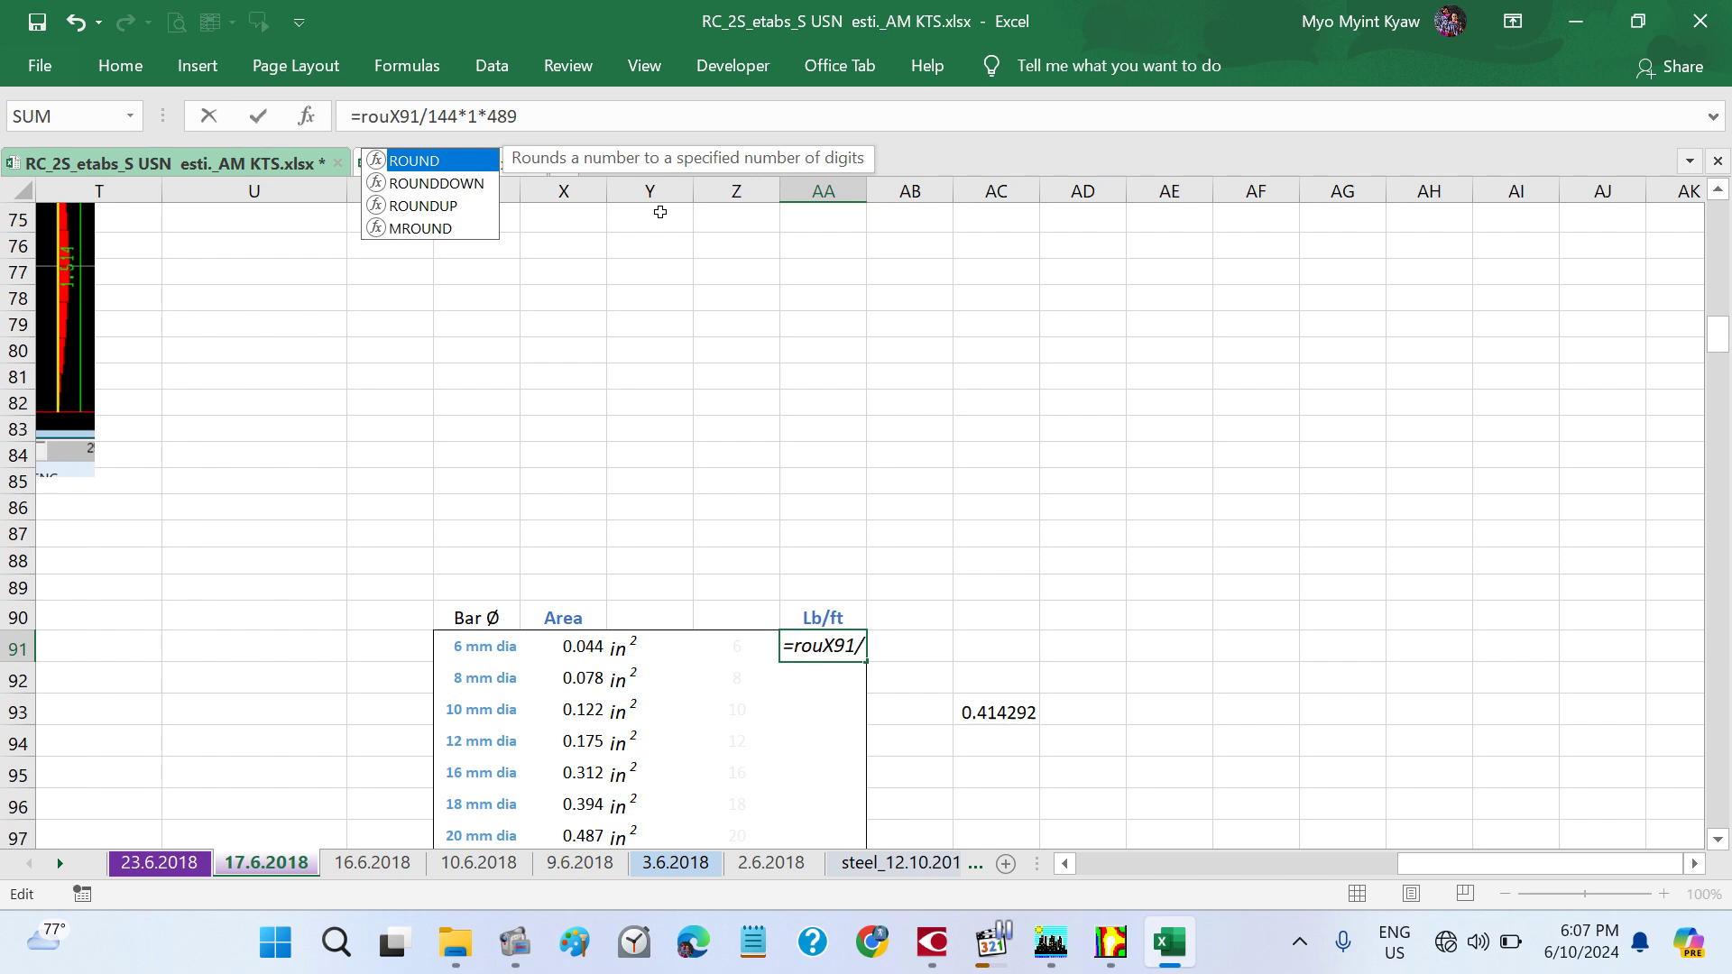
double_click(408, 160)
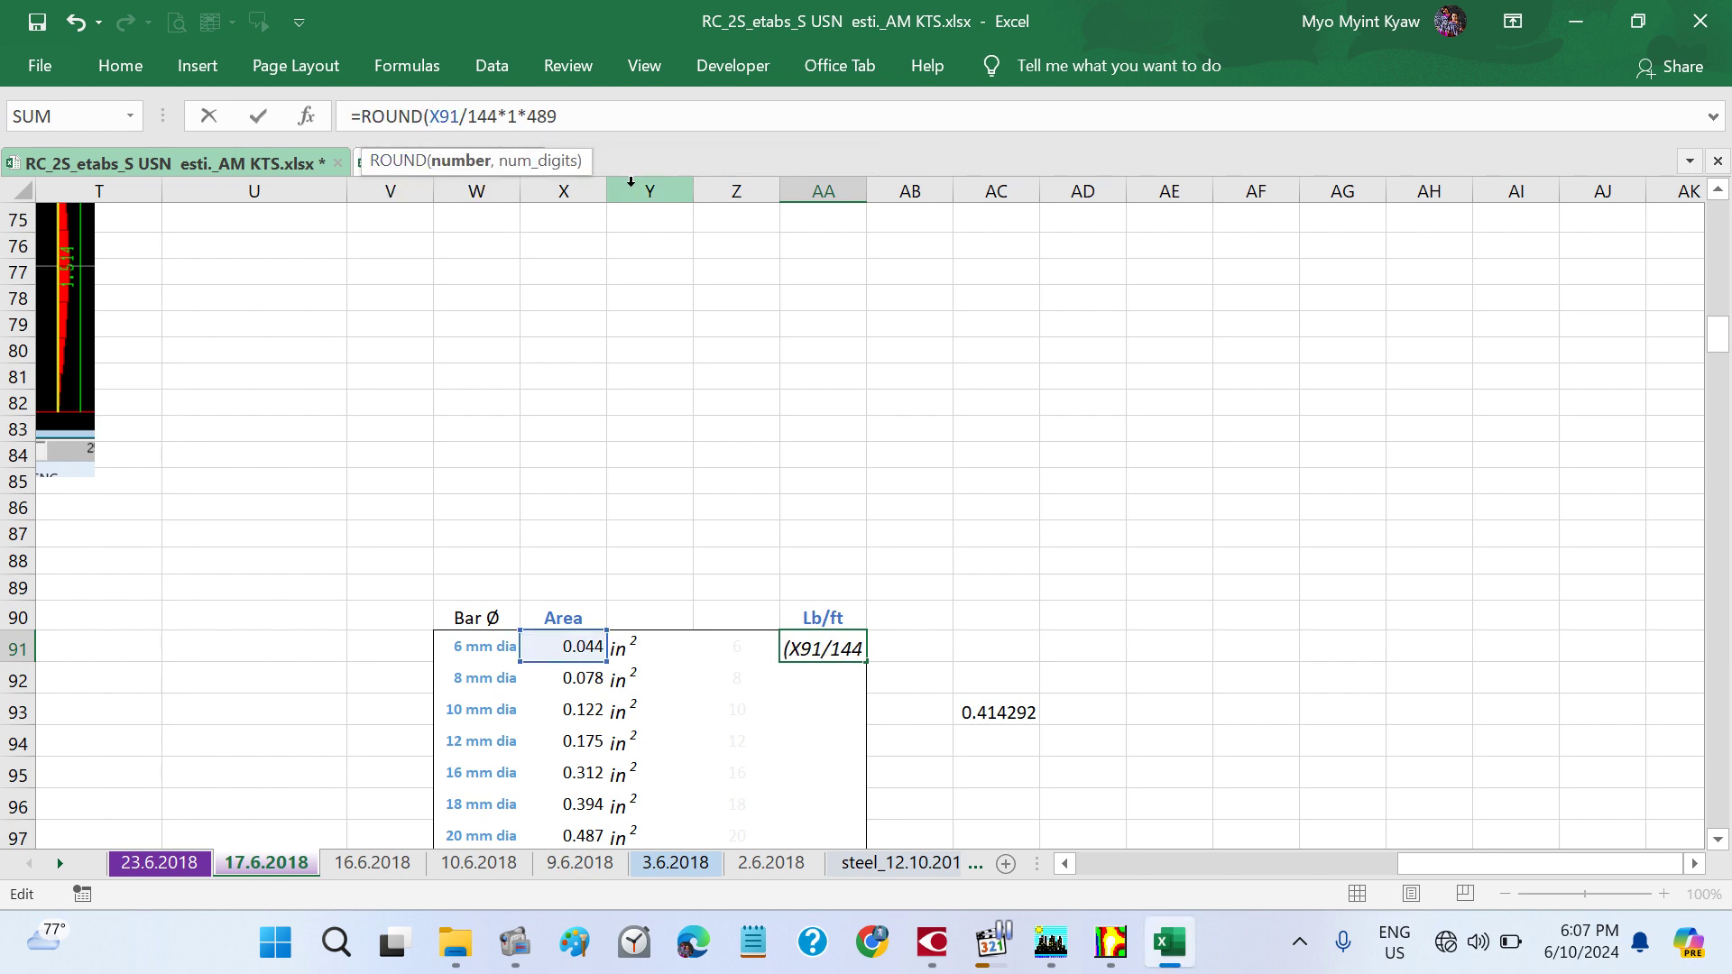
text(,3)
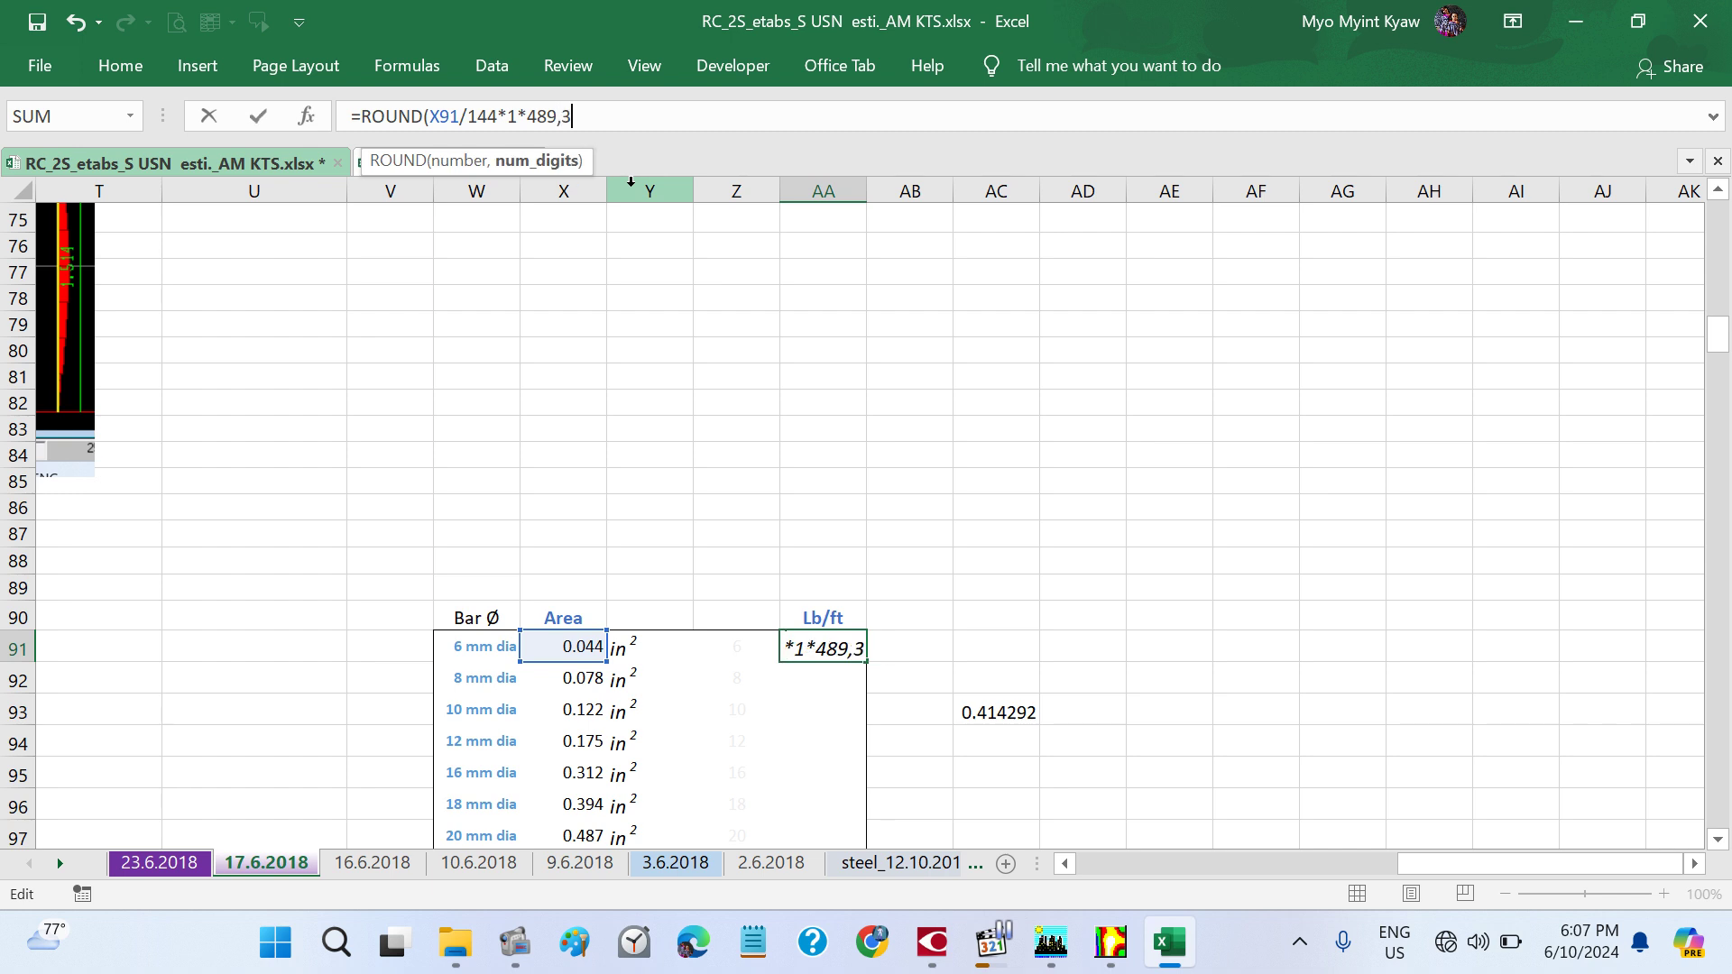
text())
key(Return)
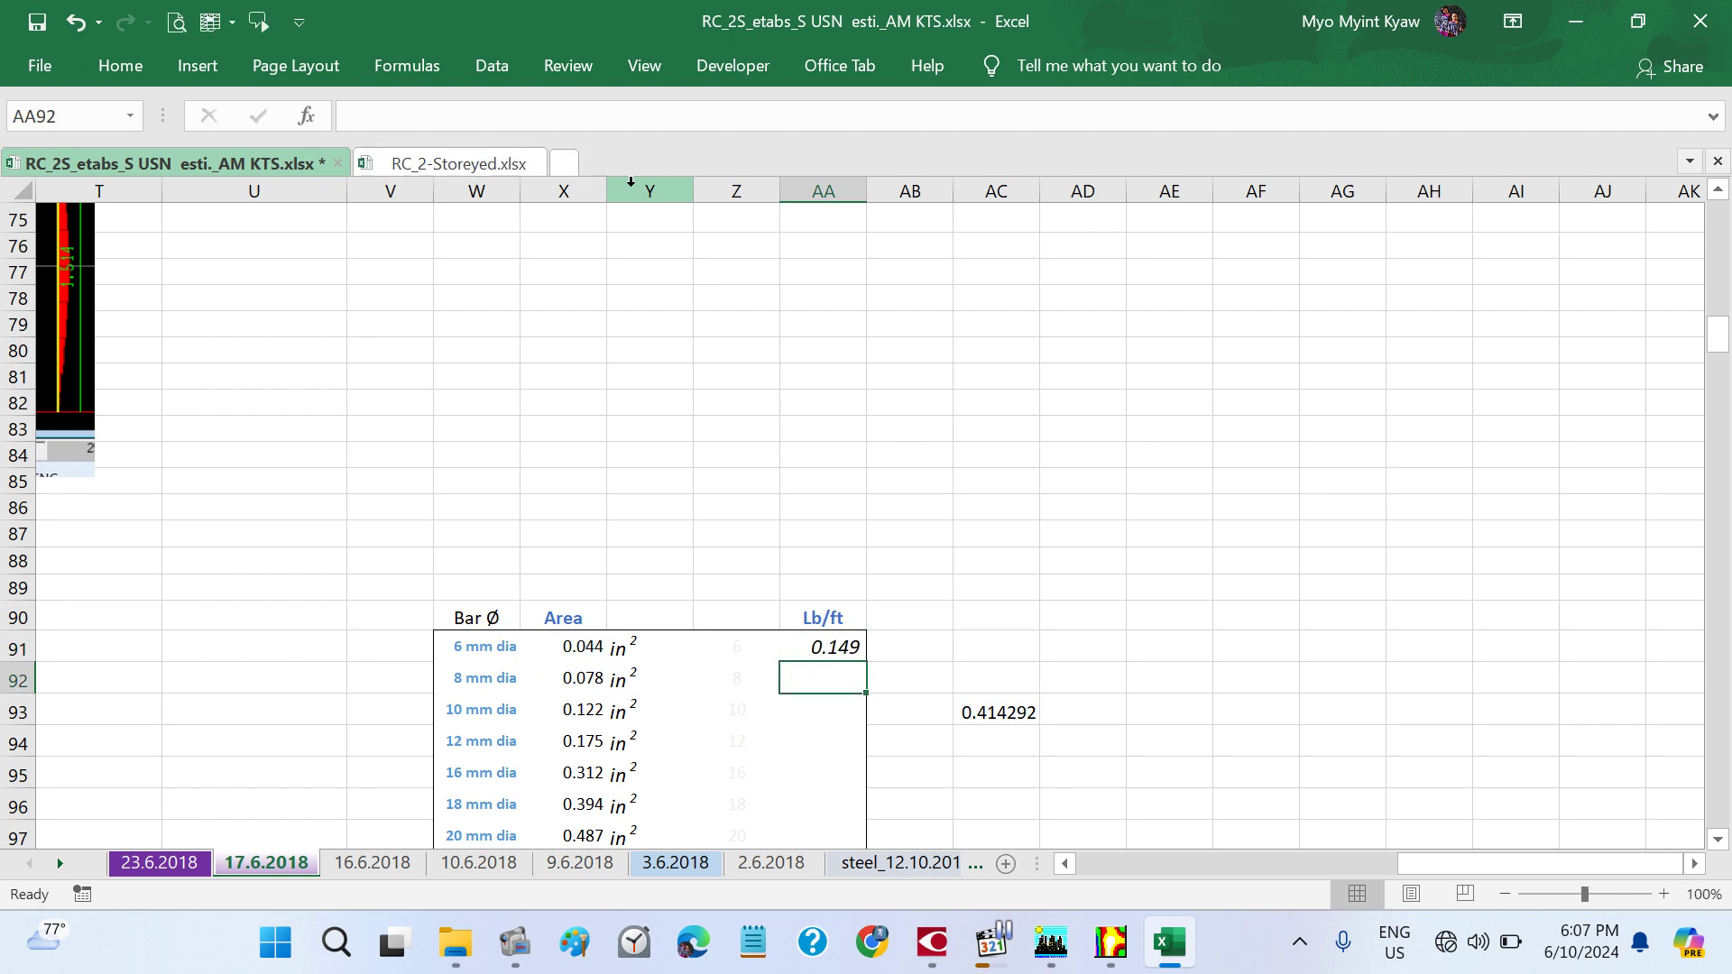
- Fill the rounded weight formula from AA91 down to AA99 for all bar diameters
scroll(1014, 481, down, 1)
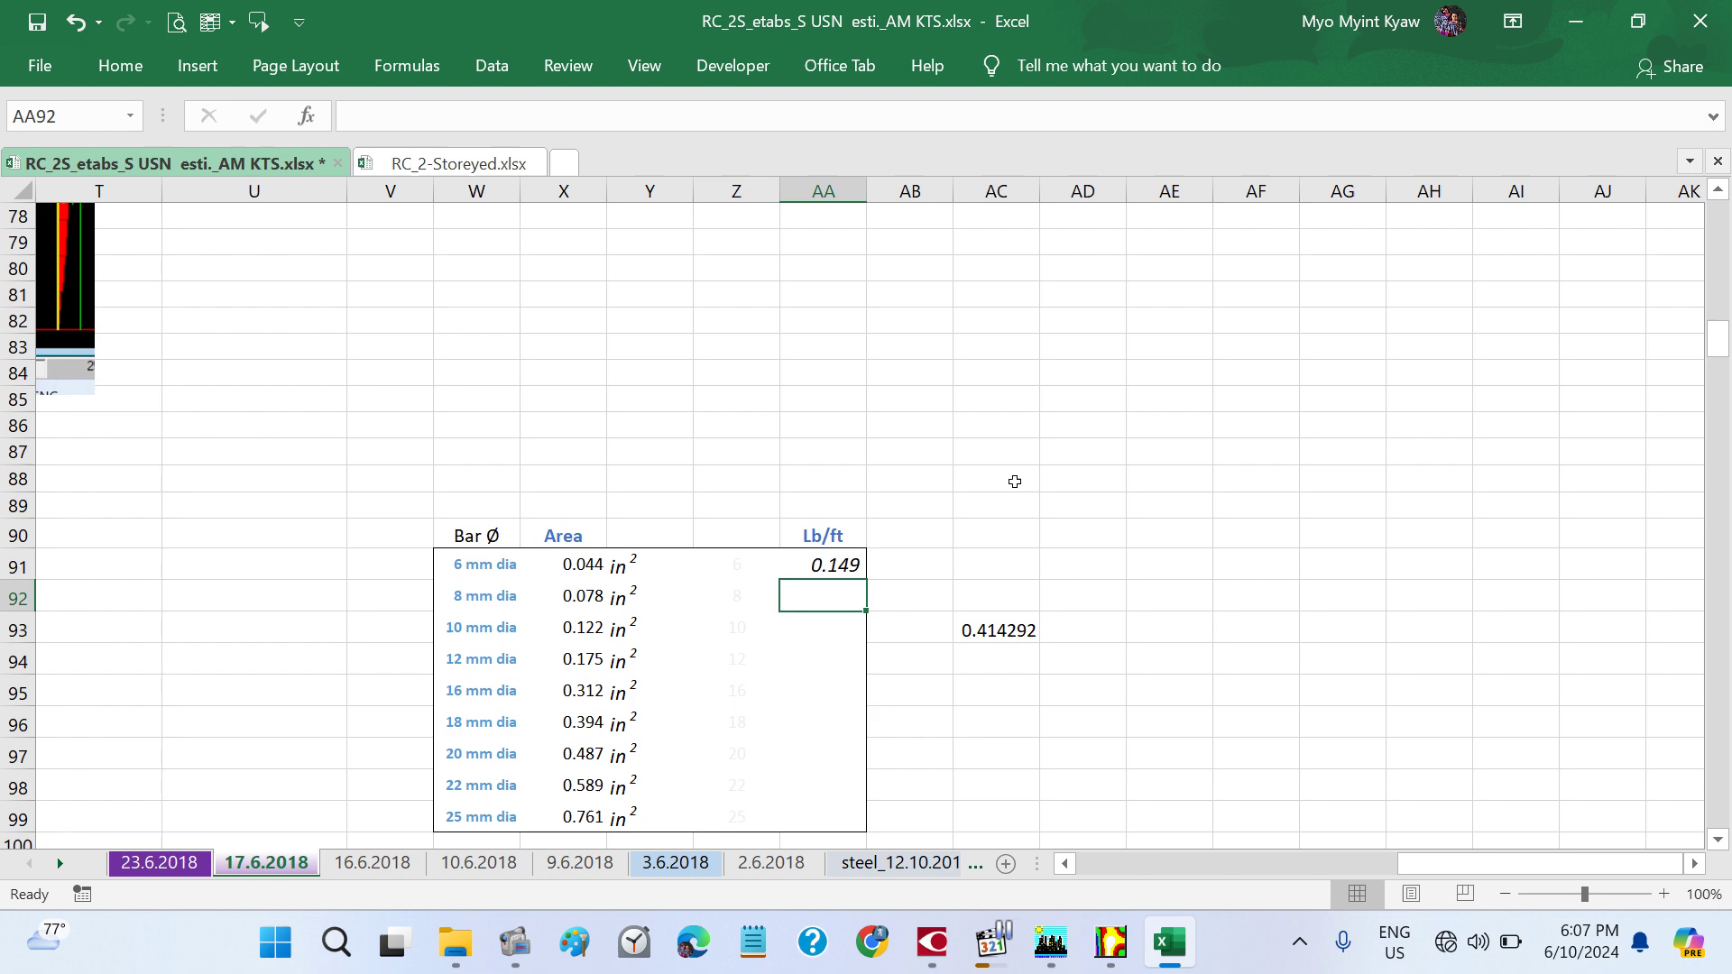
click(848, 564)
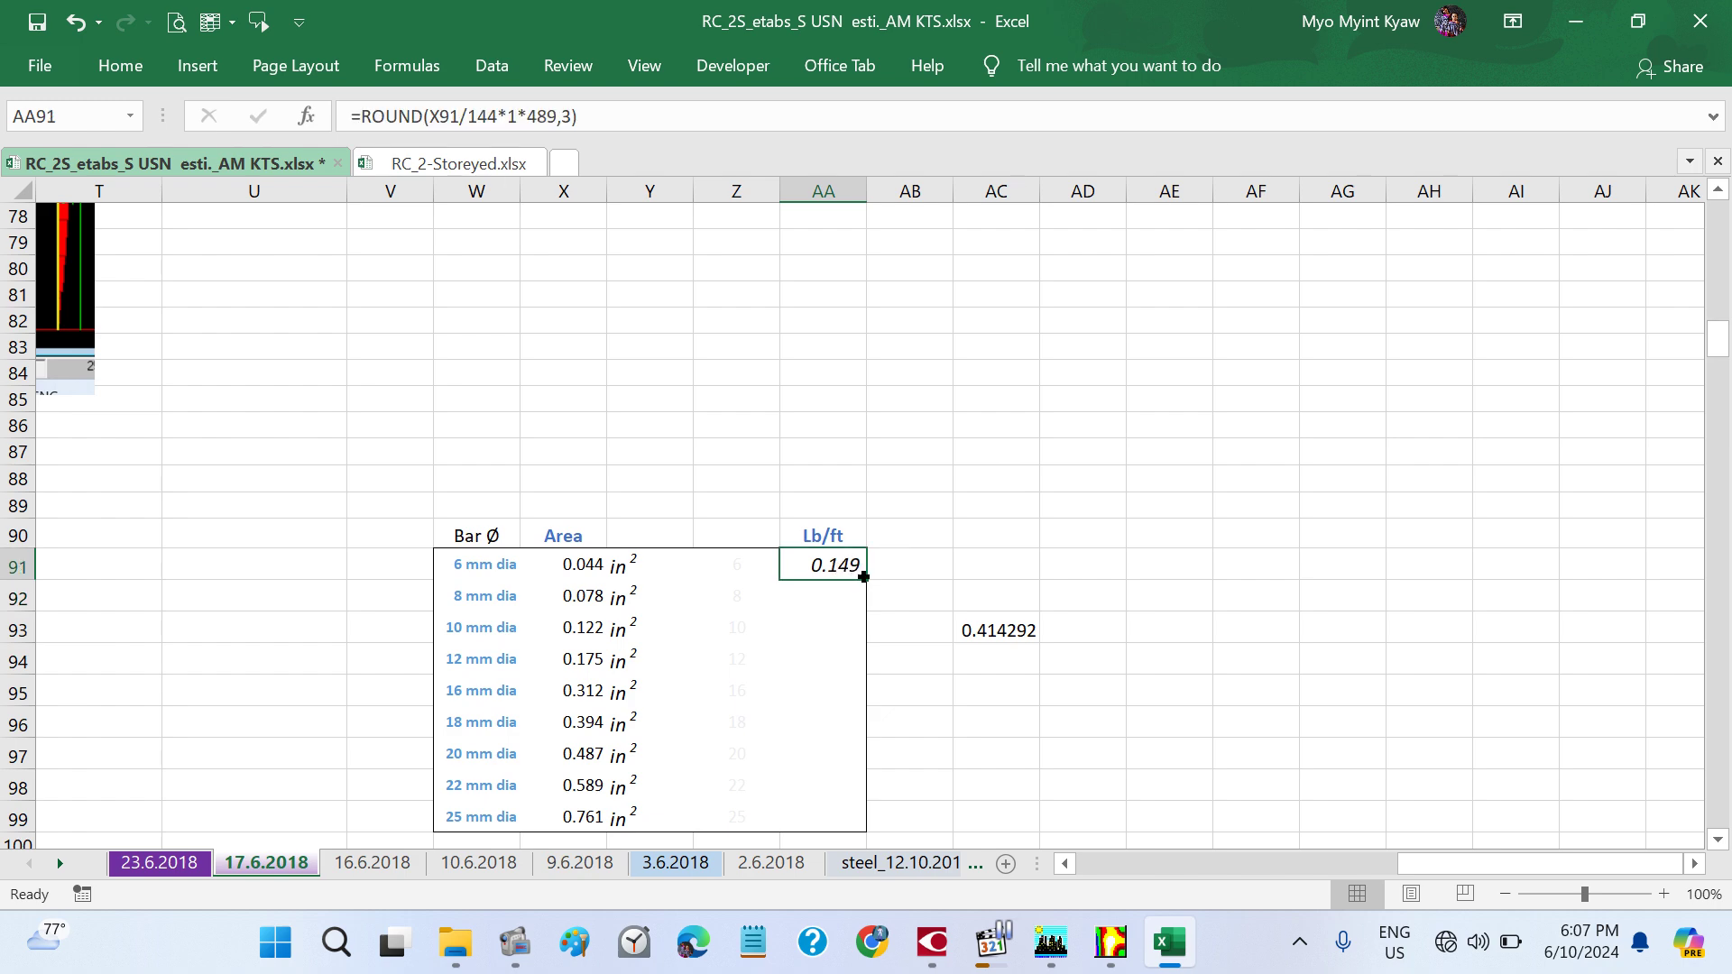
drag(863, 578, 857, 823)
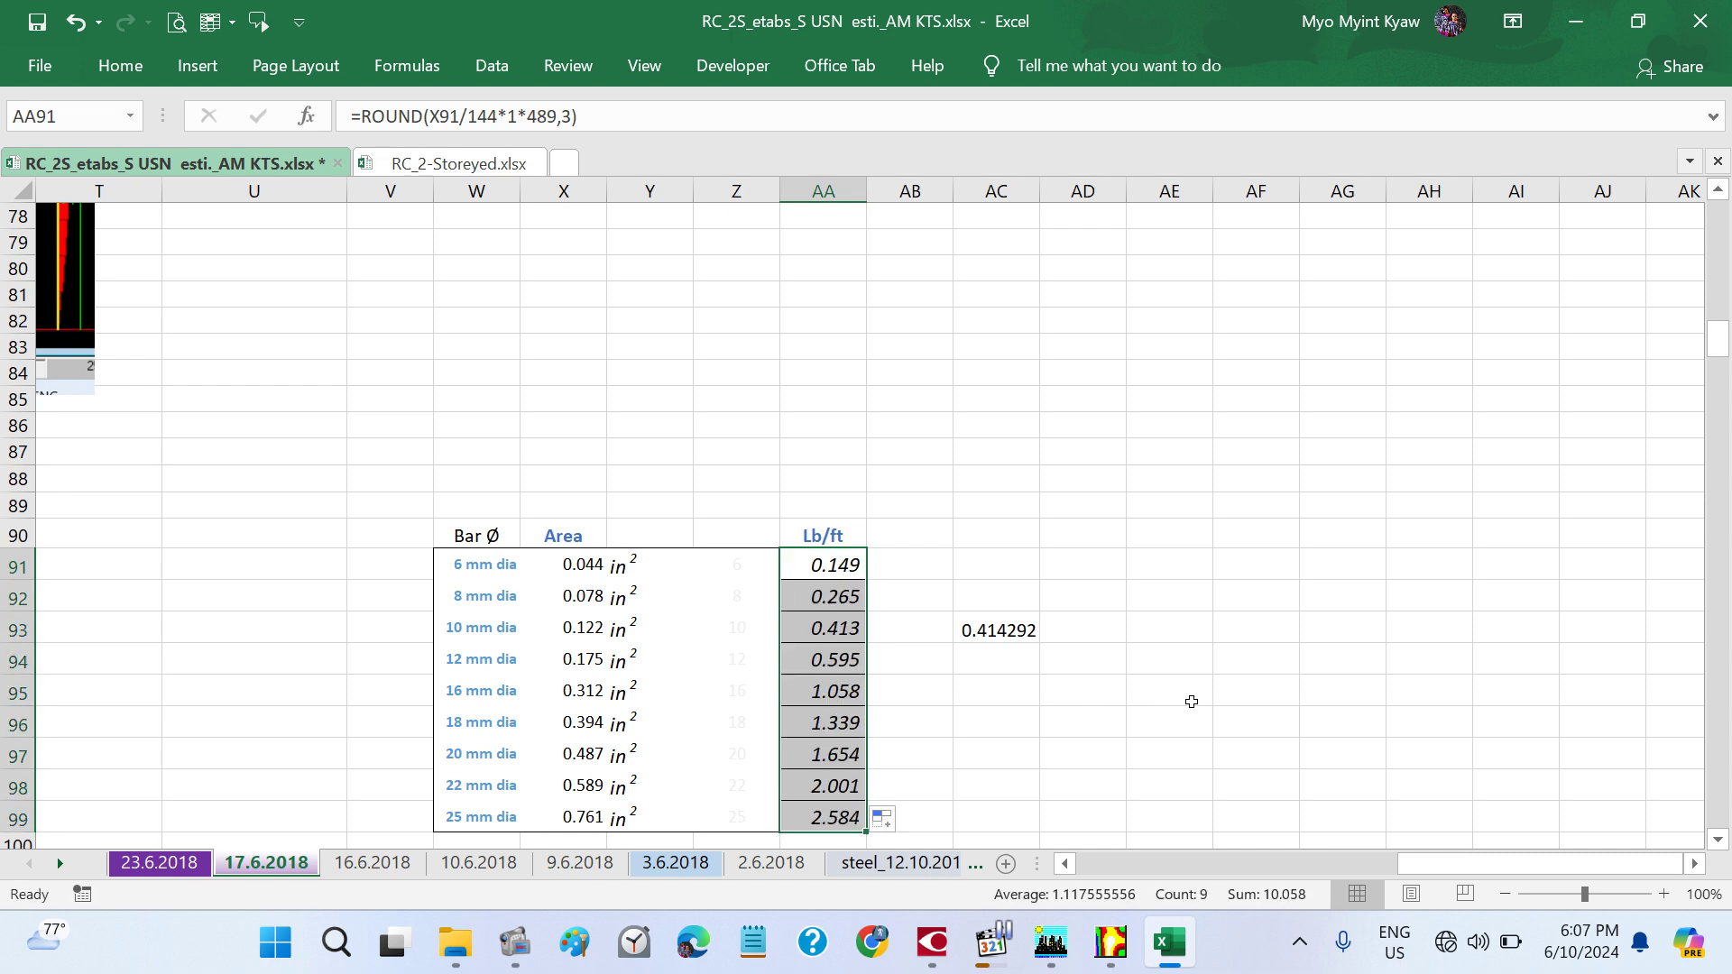
- Remove all borders from the Lb/ft cells AA91:AA99
scroll(1191, 701, down, 2)
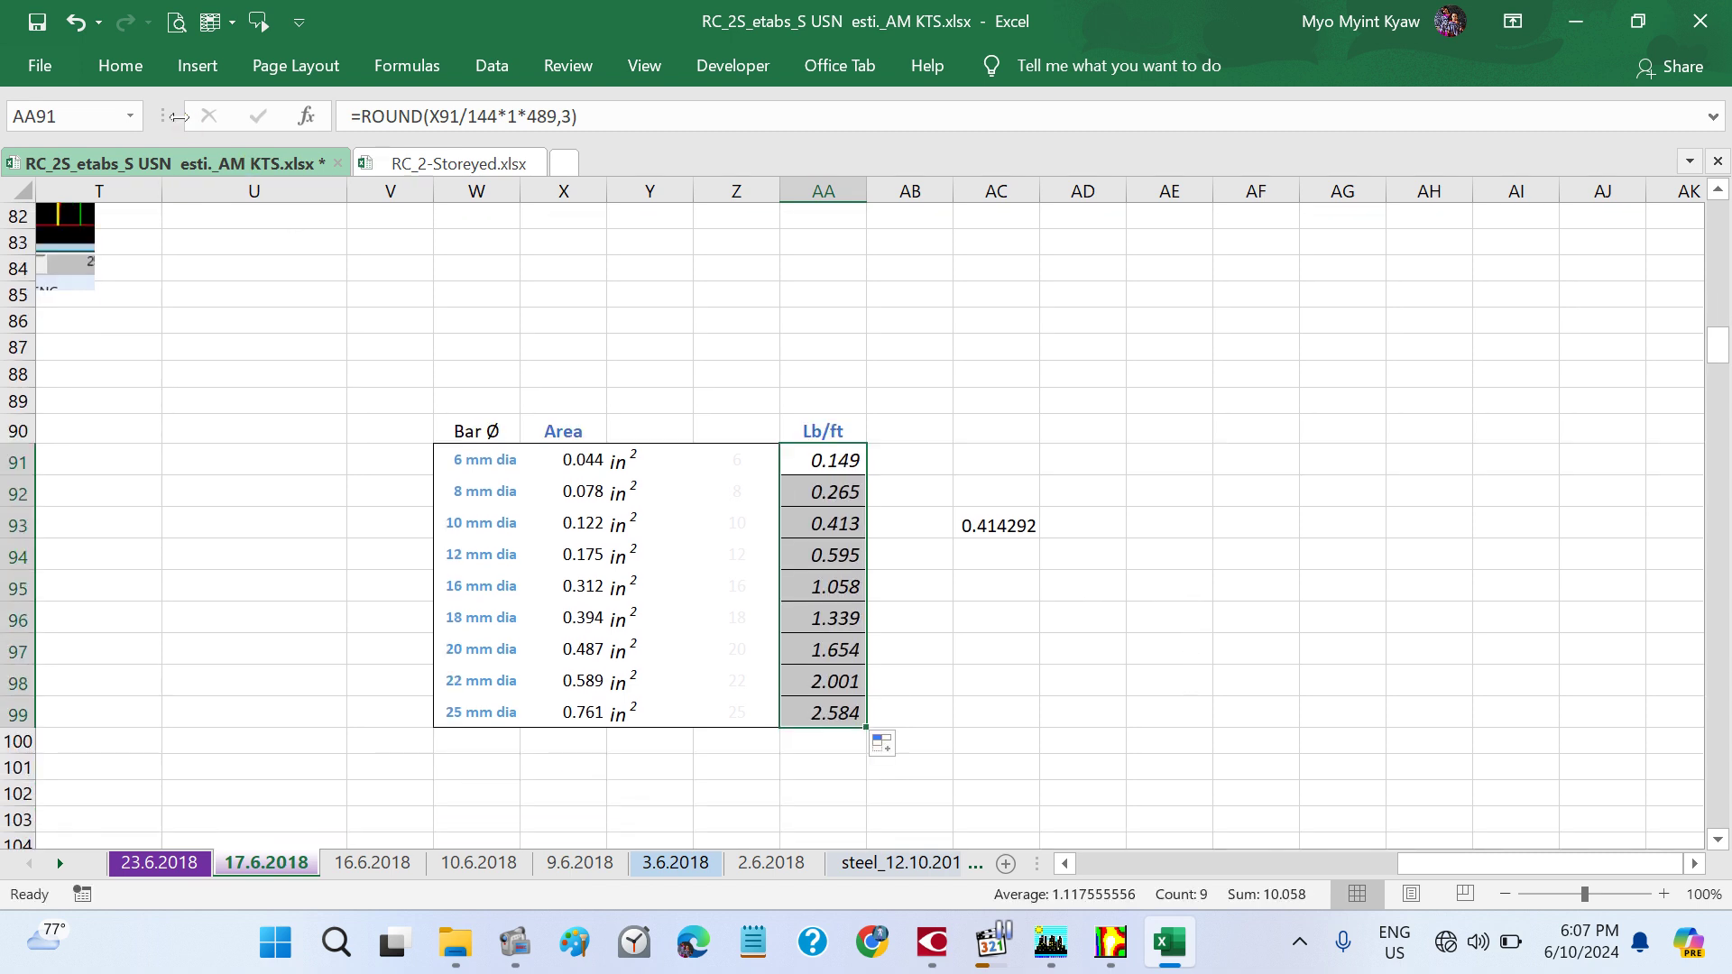
click(119, 66)
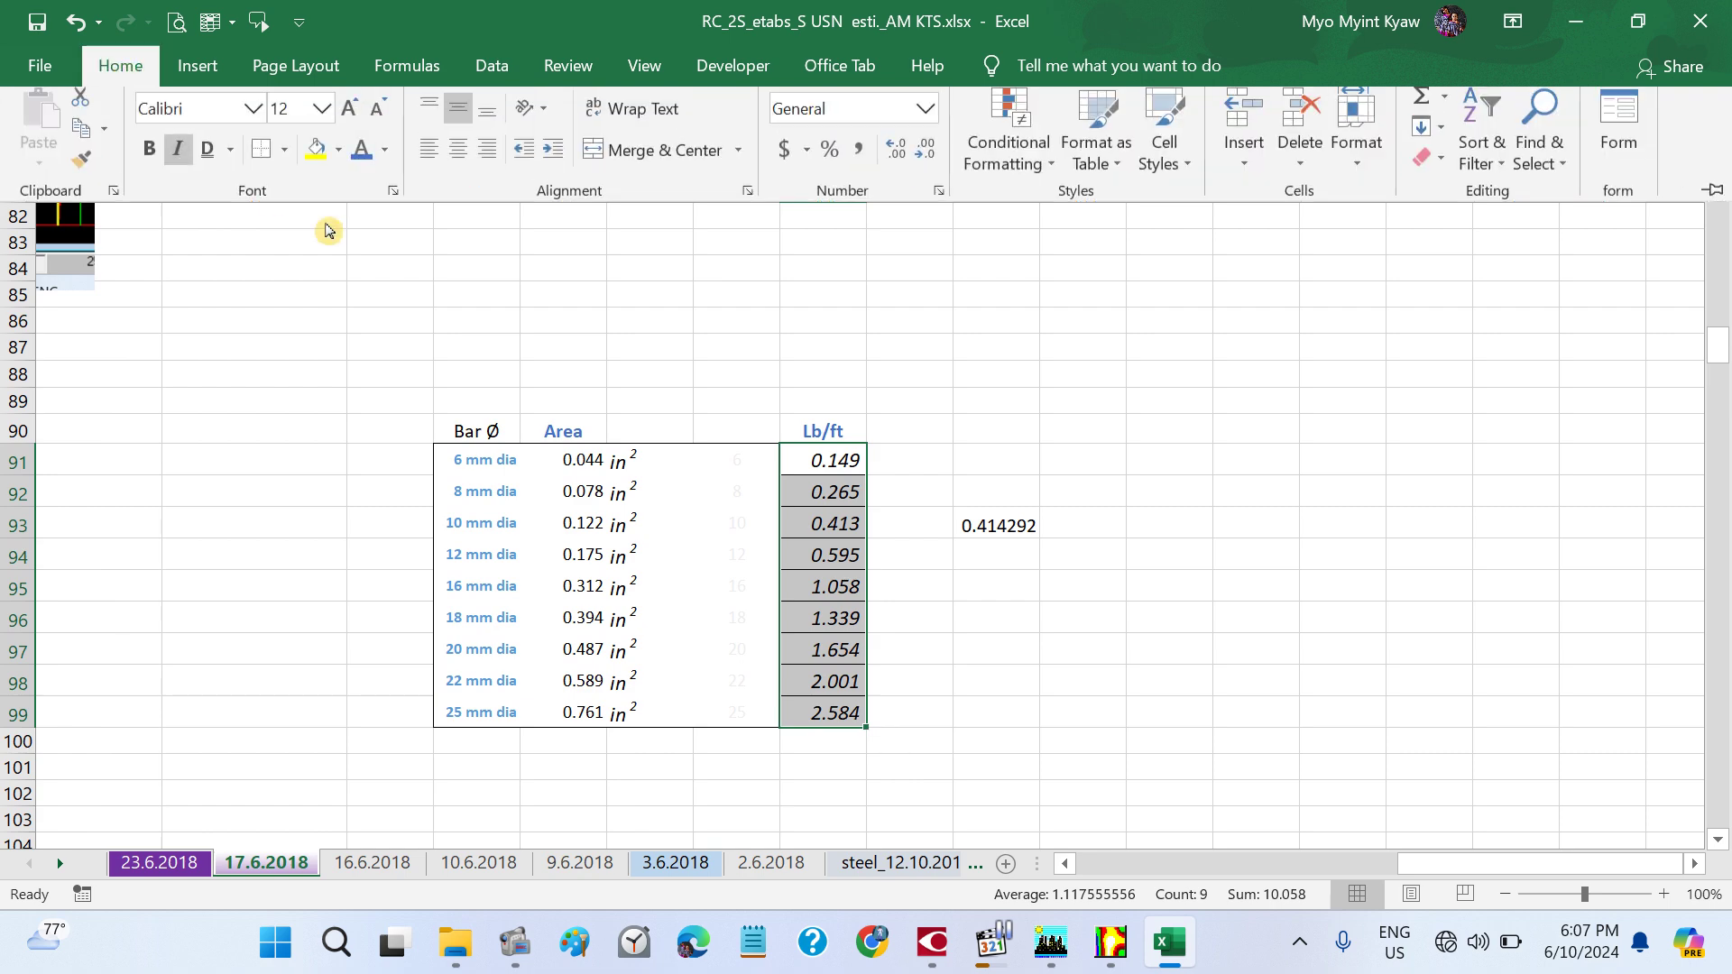
click(286, 162)
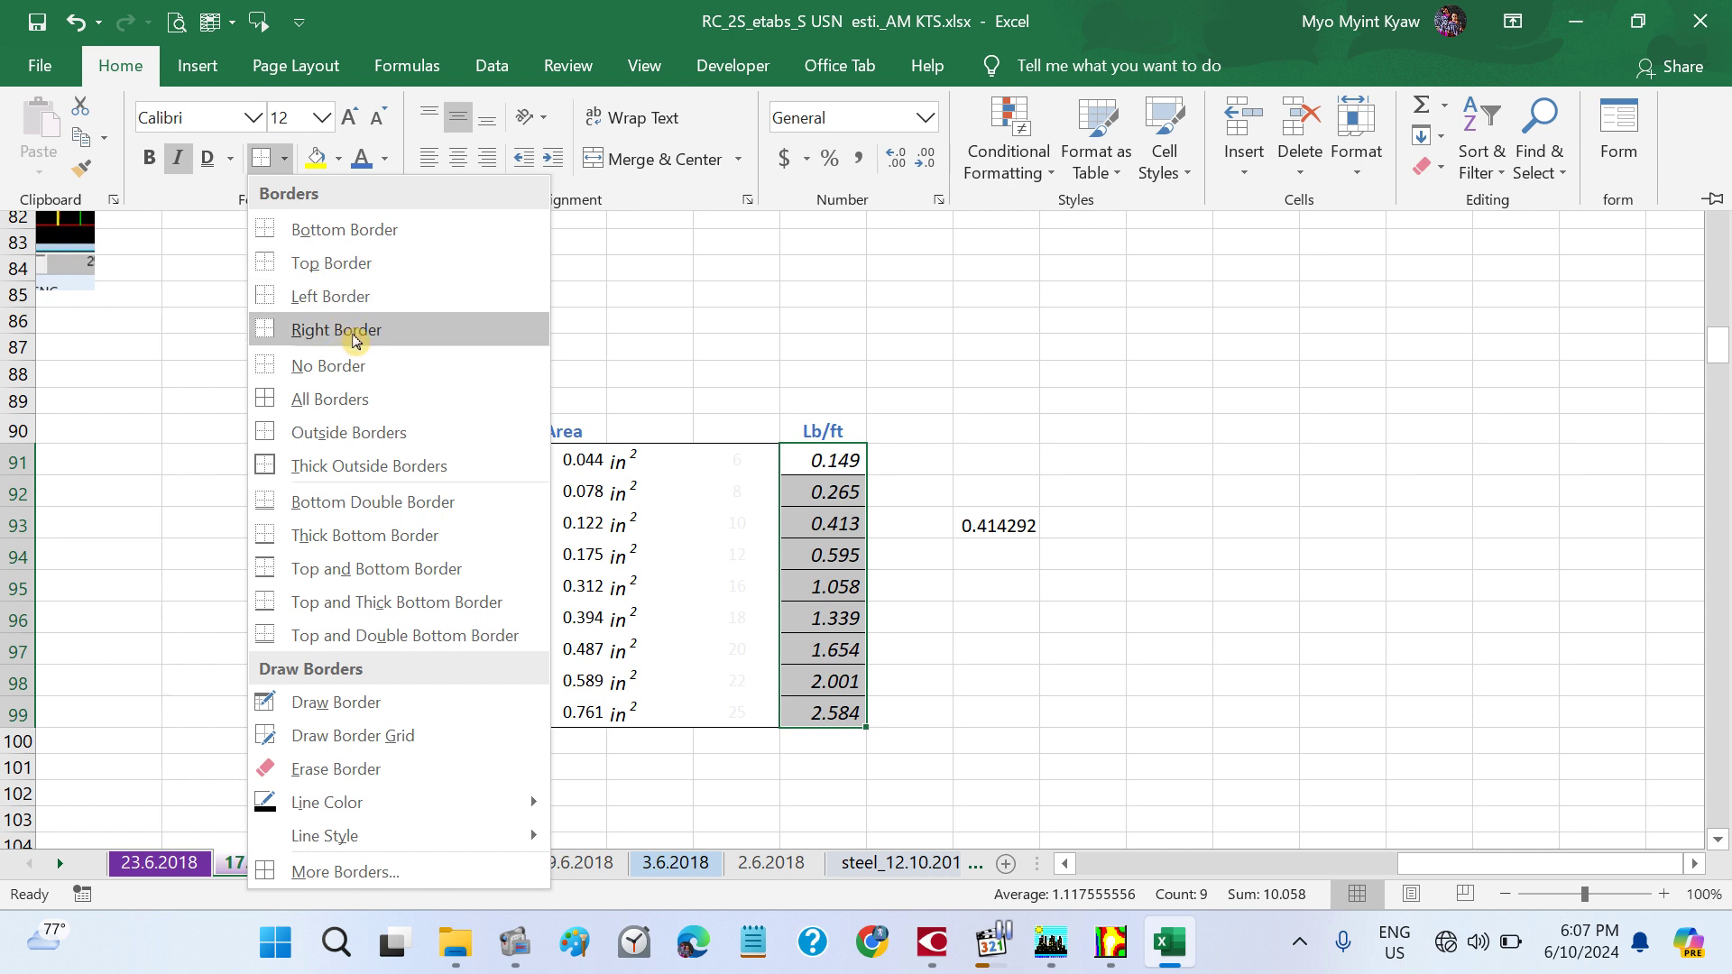
click(356, 365)
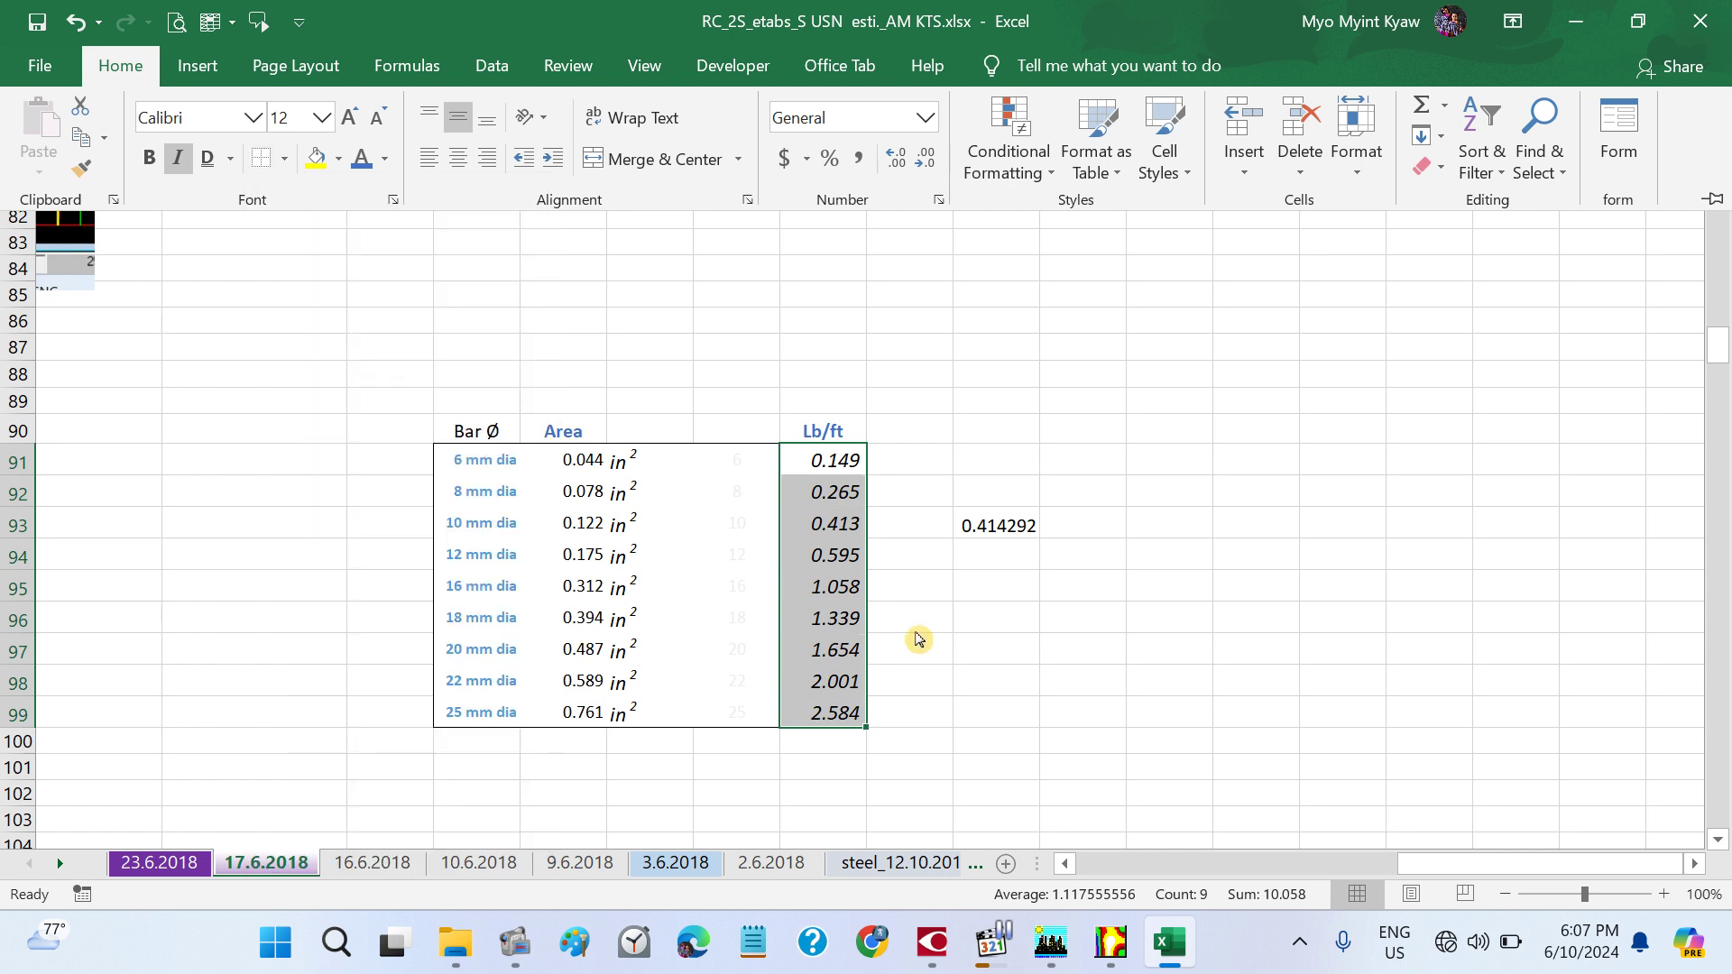
click(1001, 682)
- Examine the ROUND formula for the 10 mm bar in AA93 and compare its result with the calculation in AC93
click(841, 531)
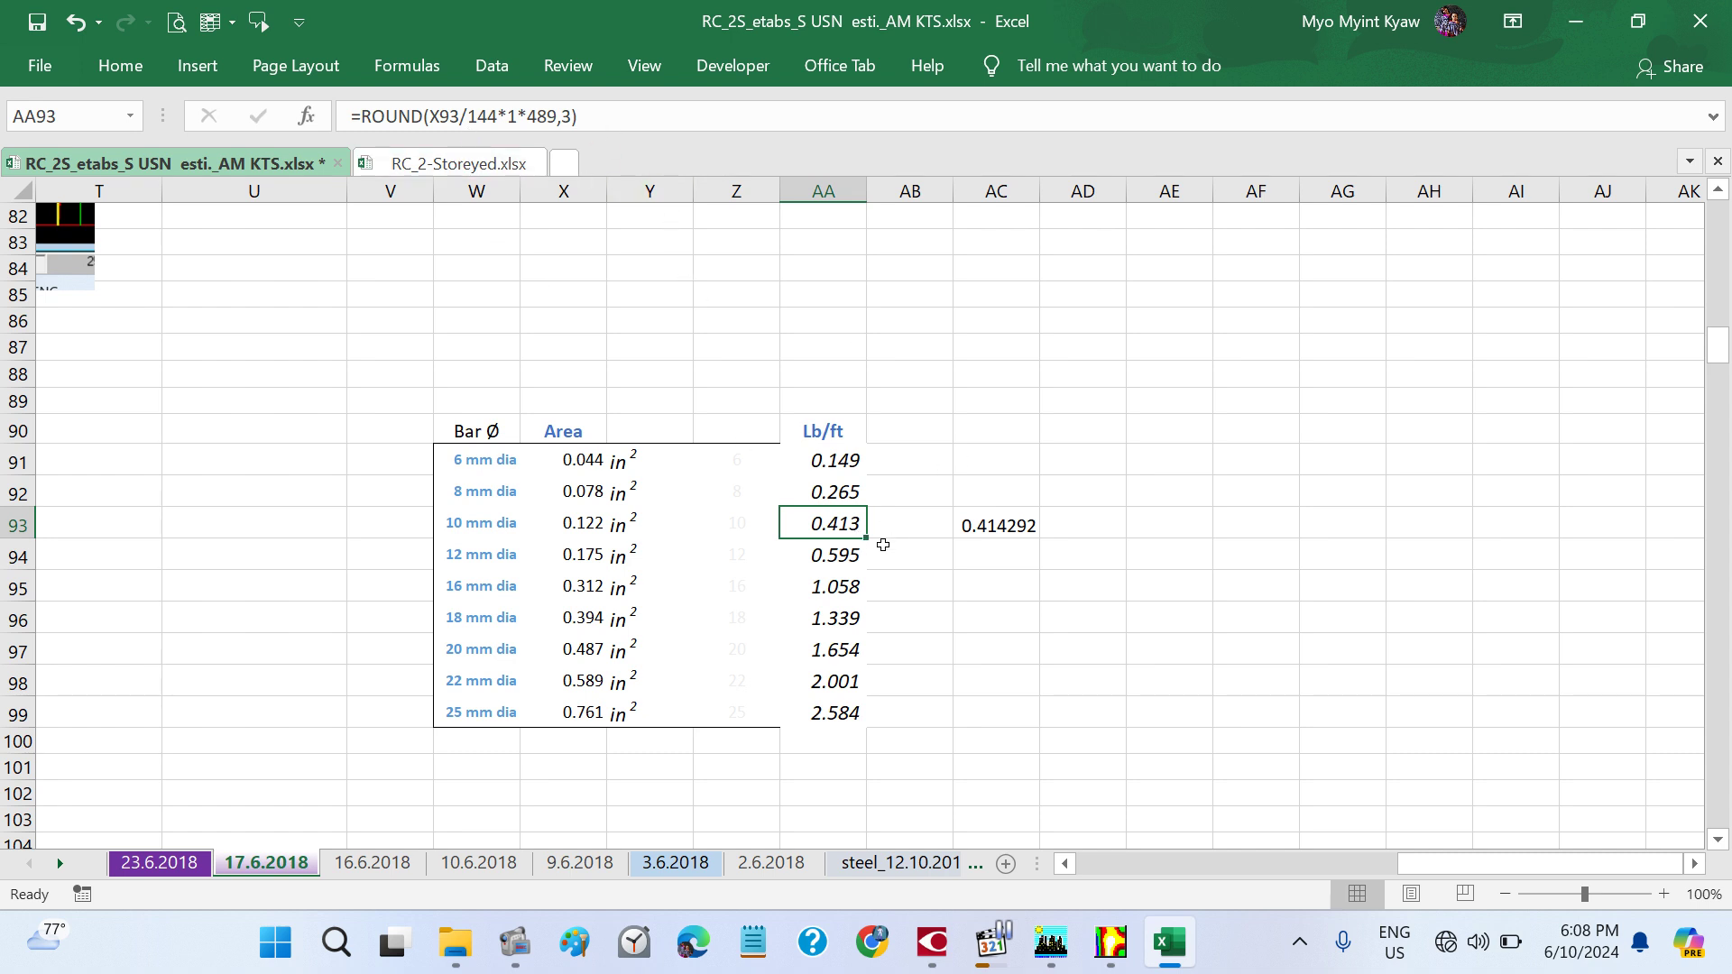
click(420, 115)
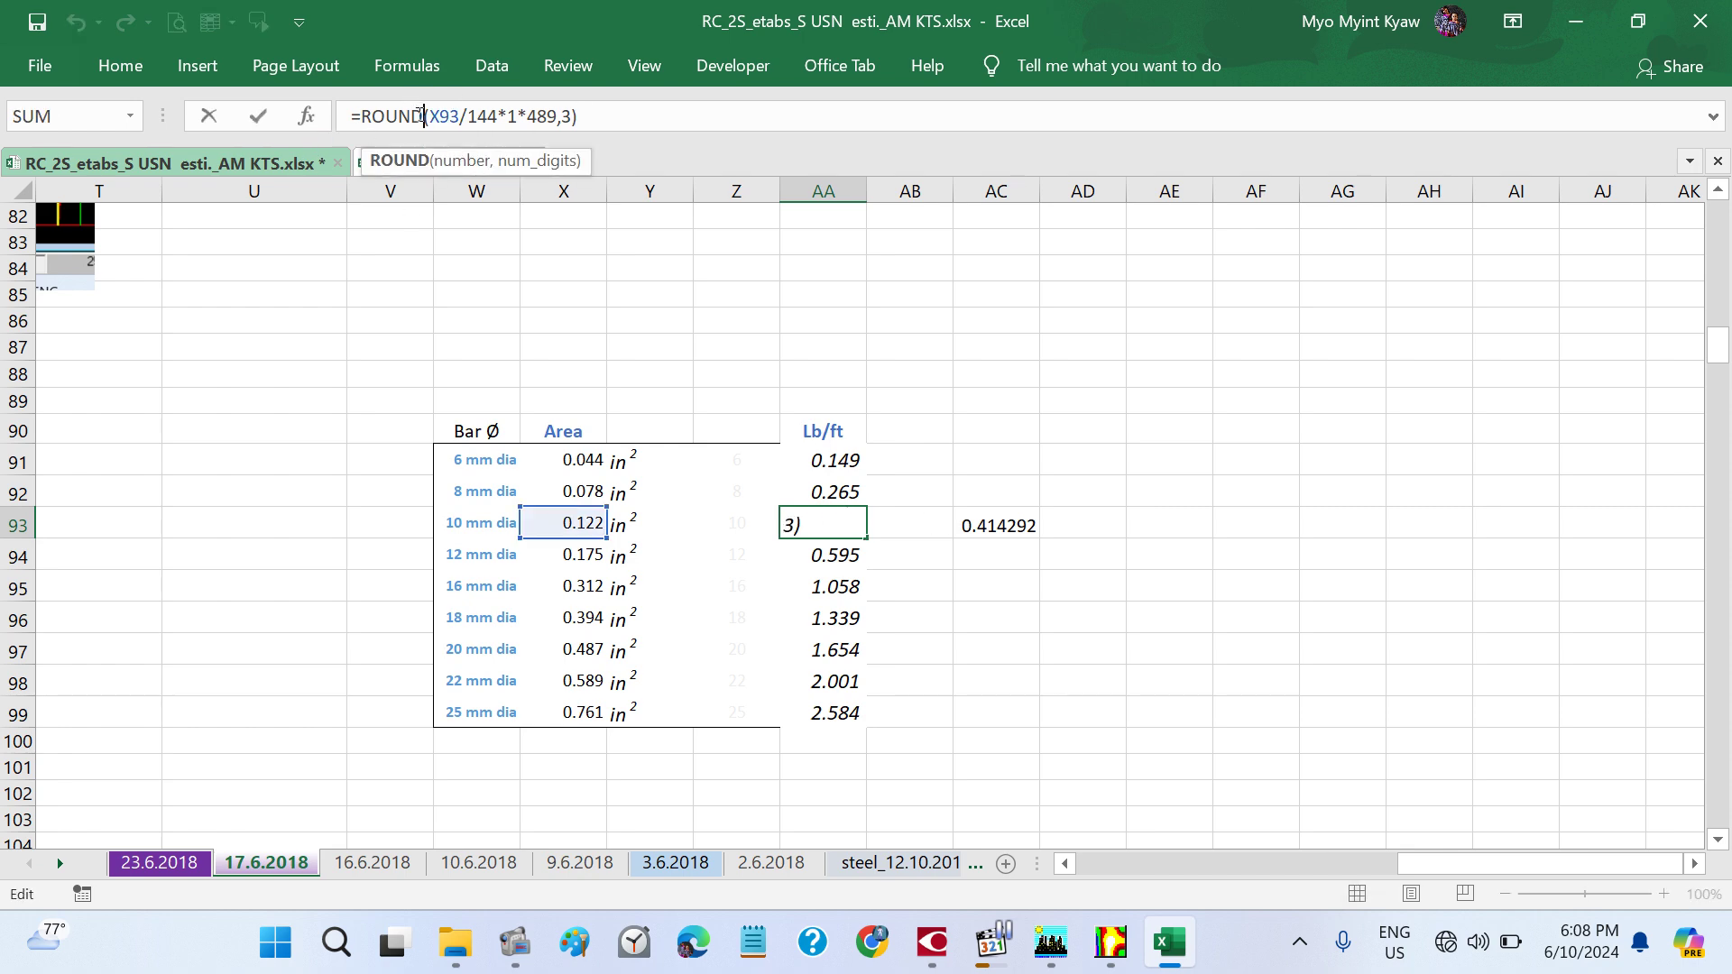
click(590, 116)
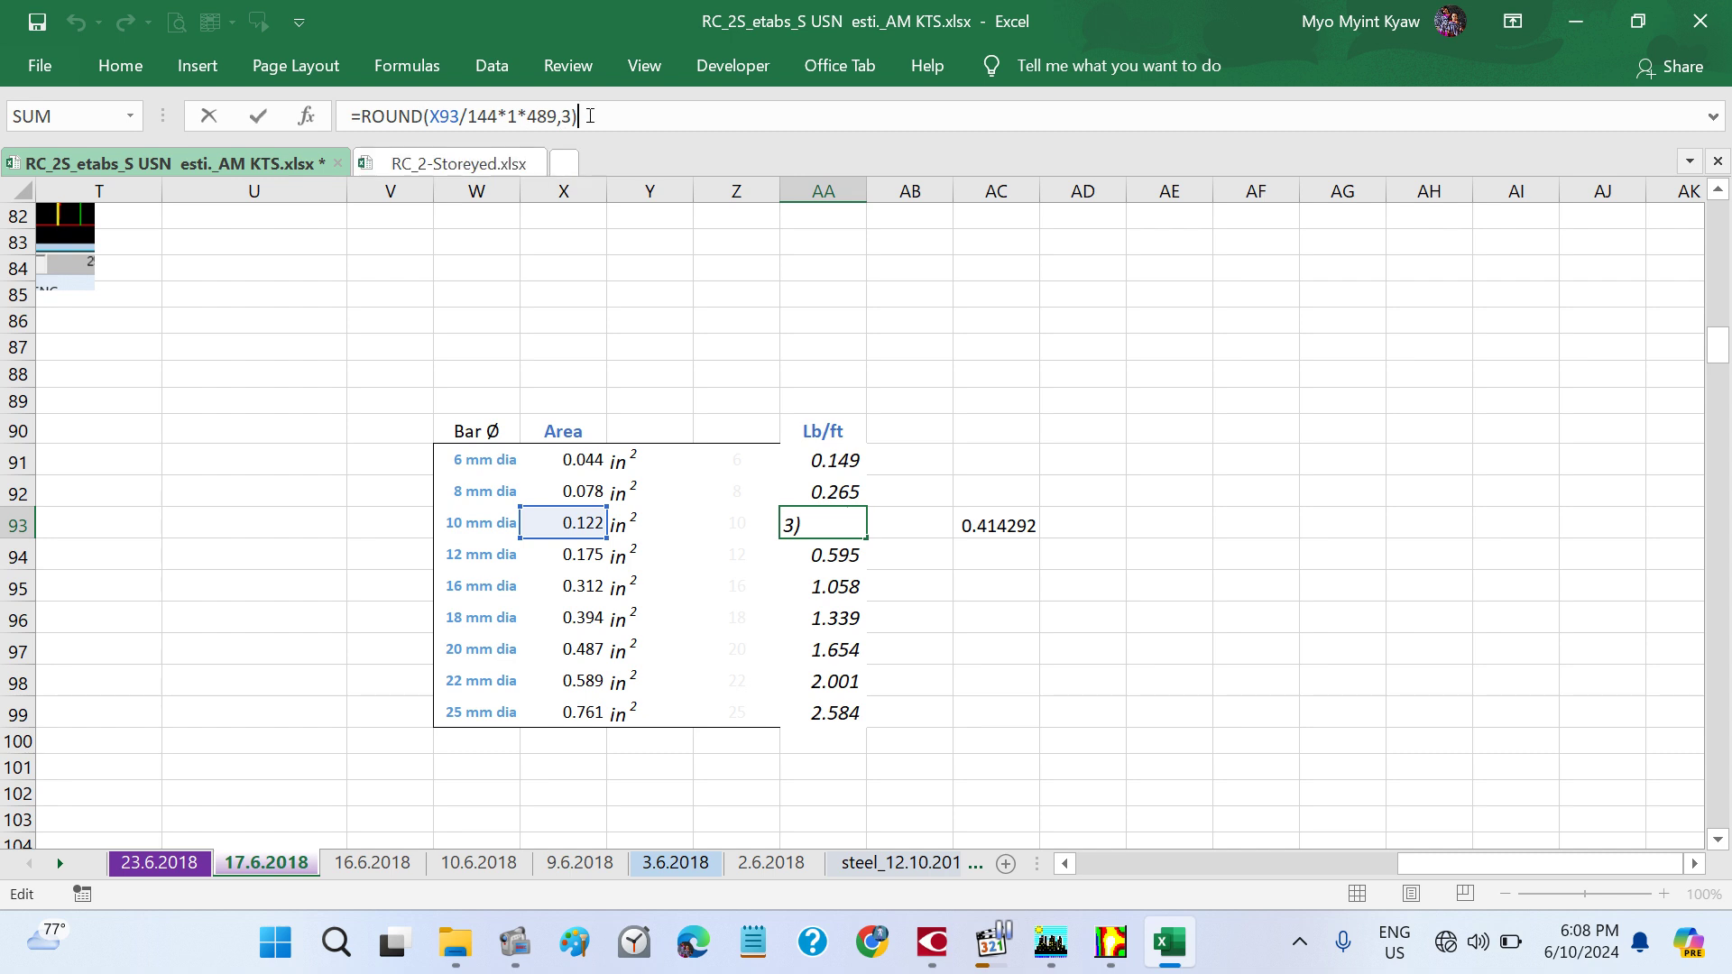
click(424, 115)
click(597, 120)
key(ctrl+Return)
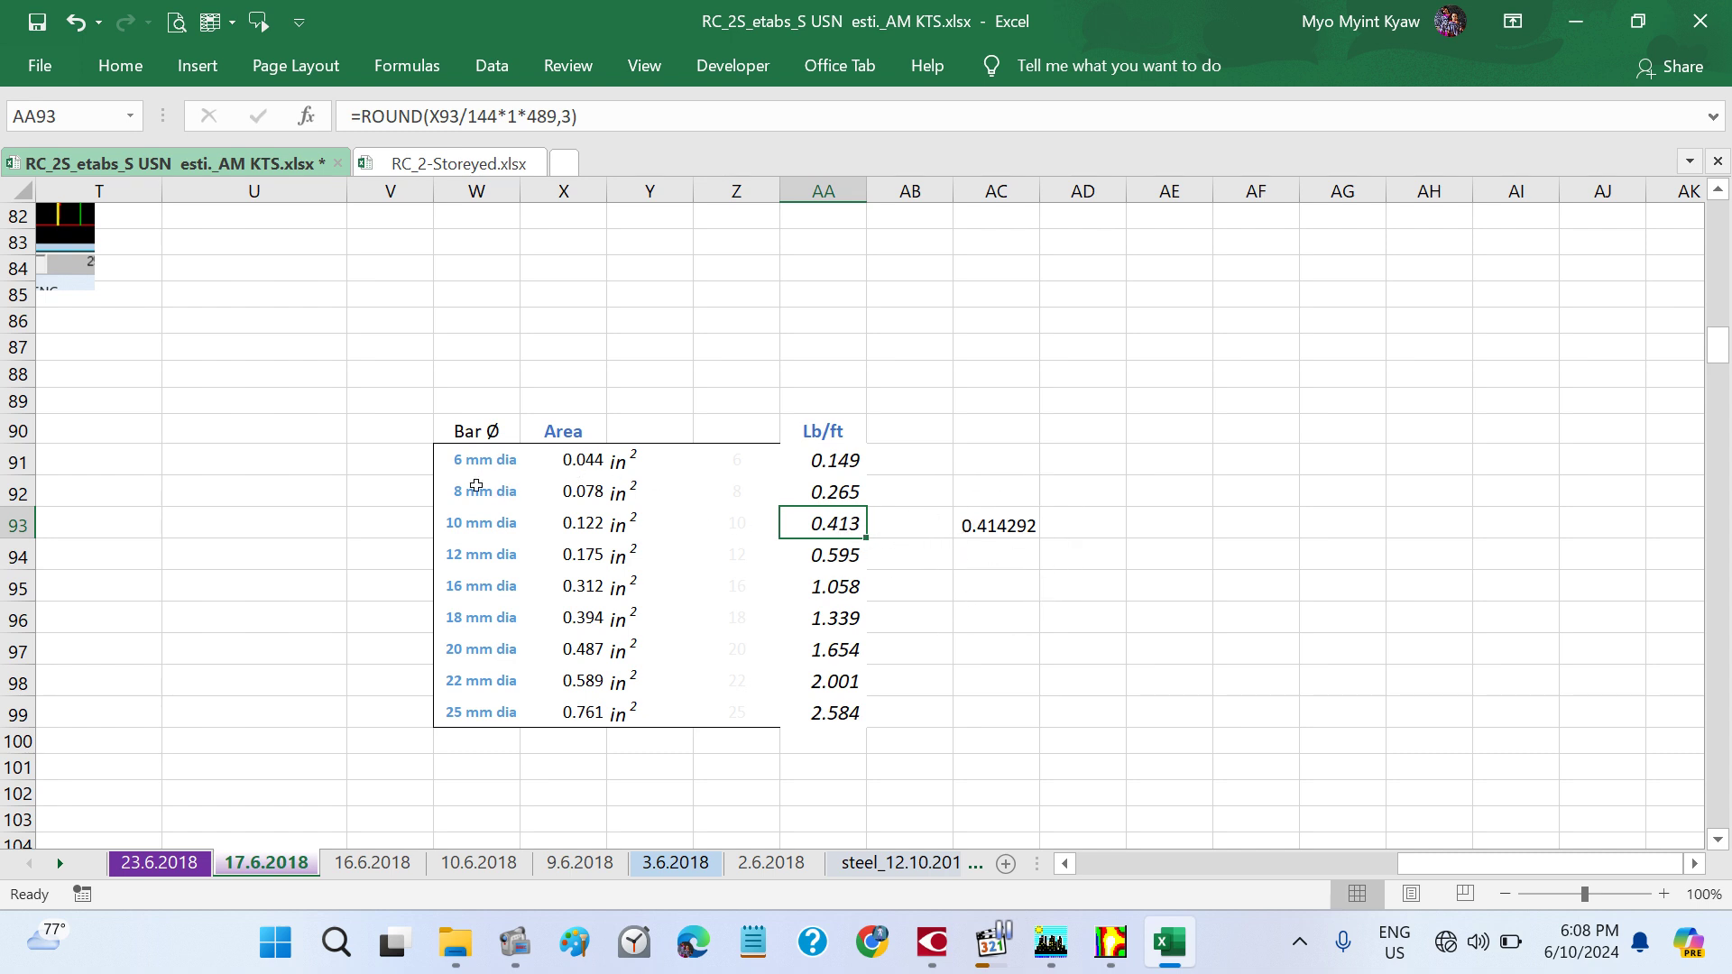
click(425, 118)
key(BackSpace)
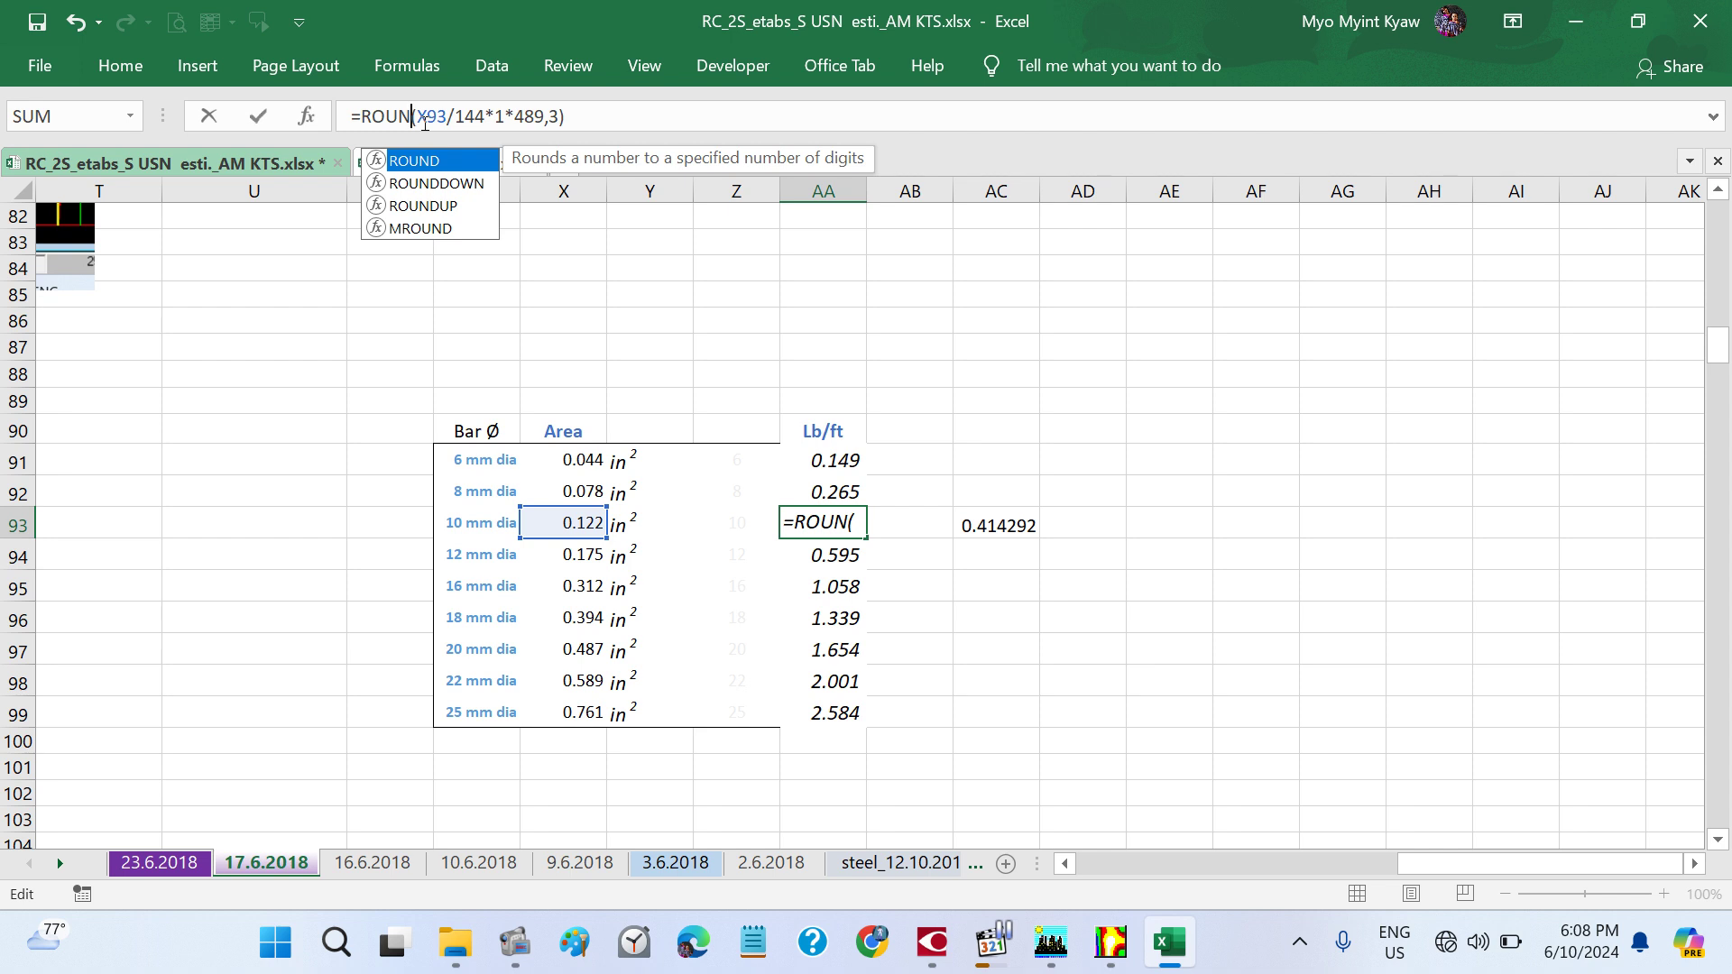
text(D)
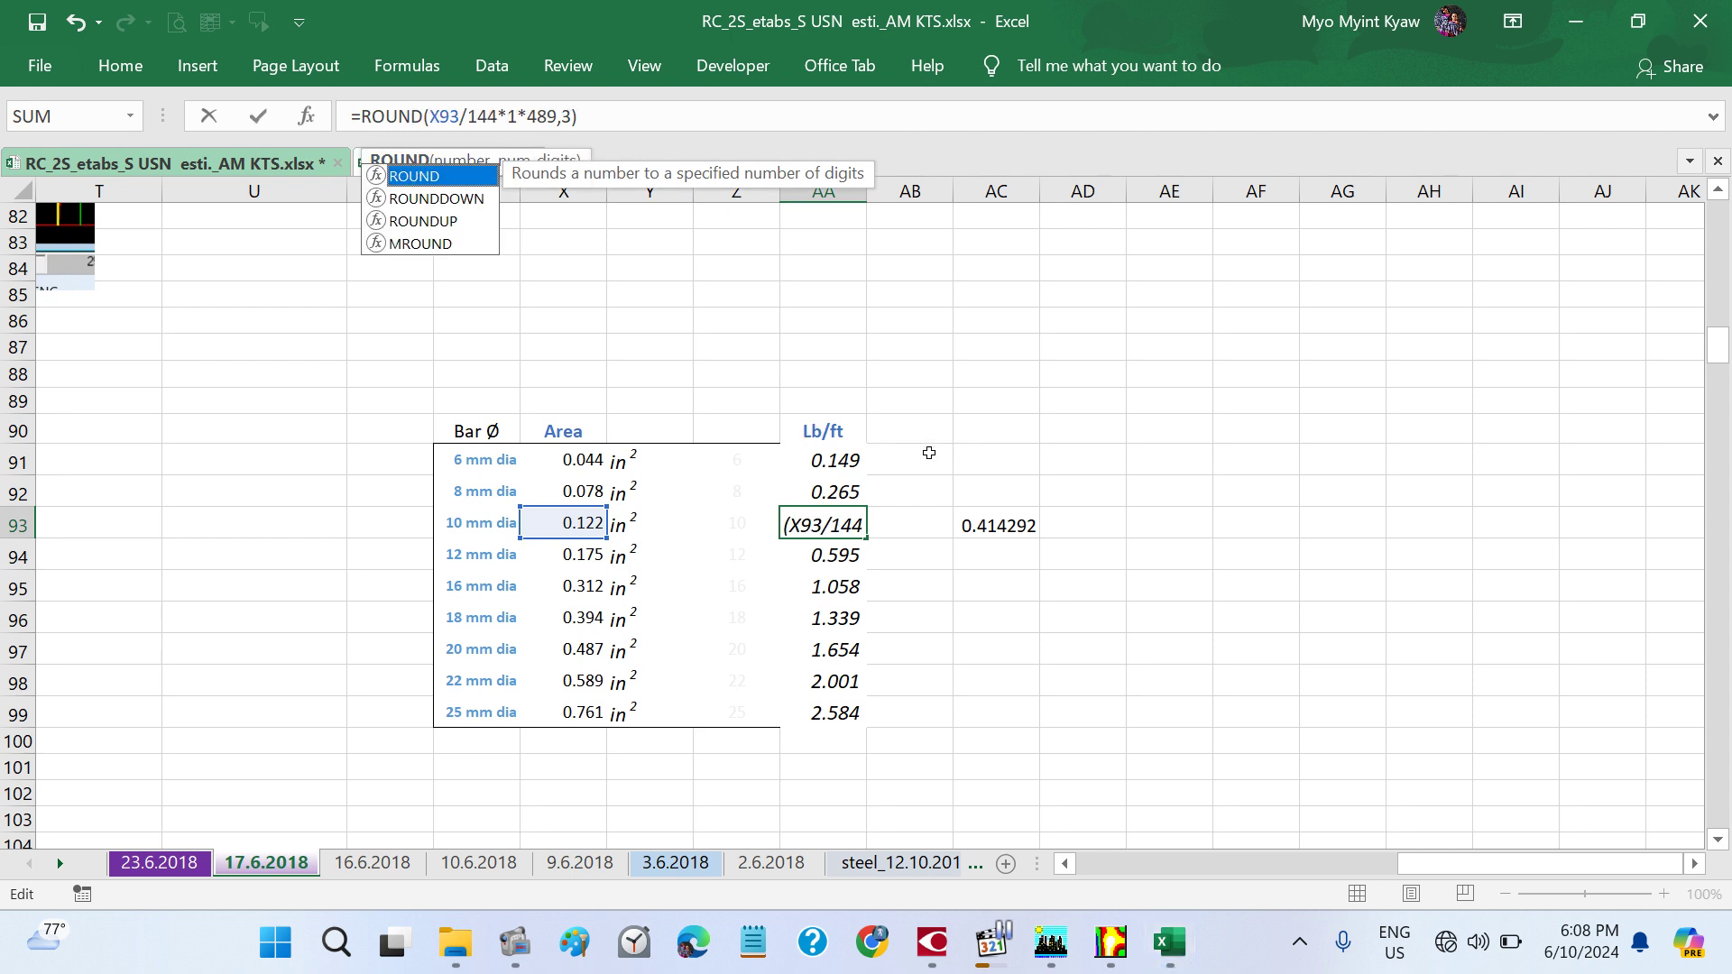
key(Return)
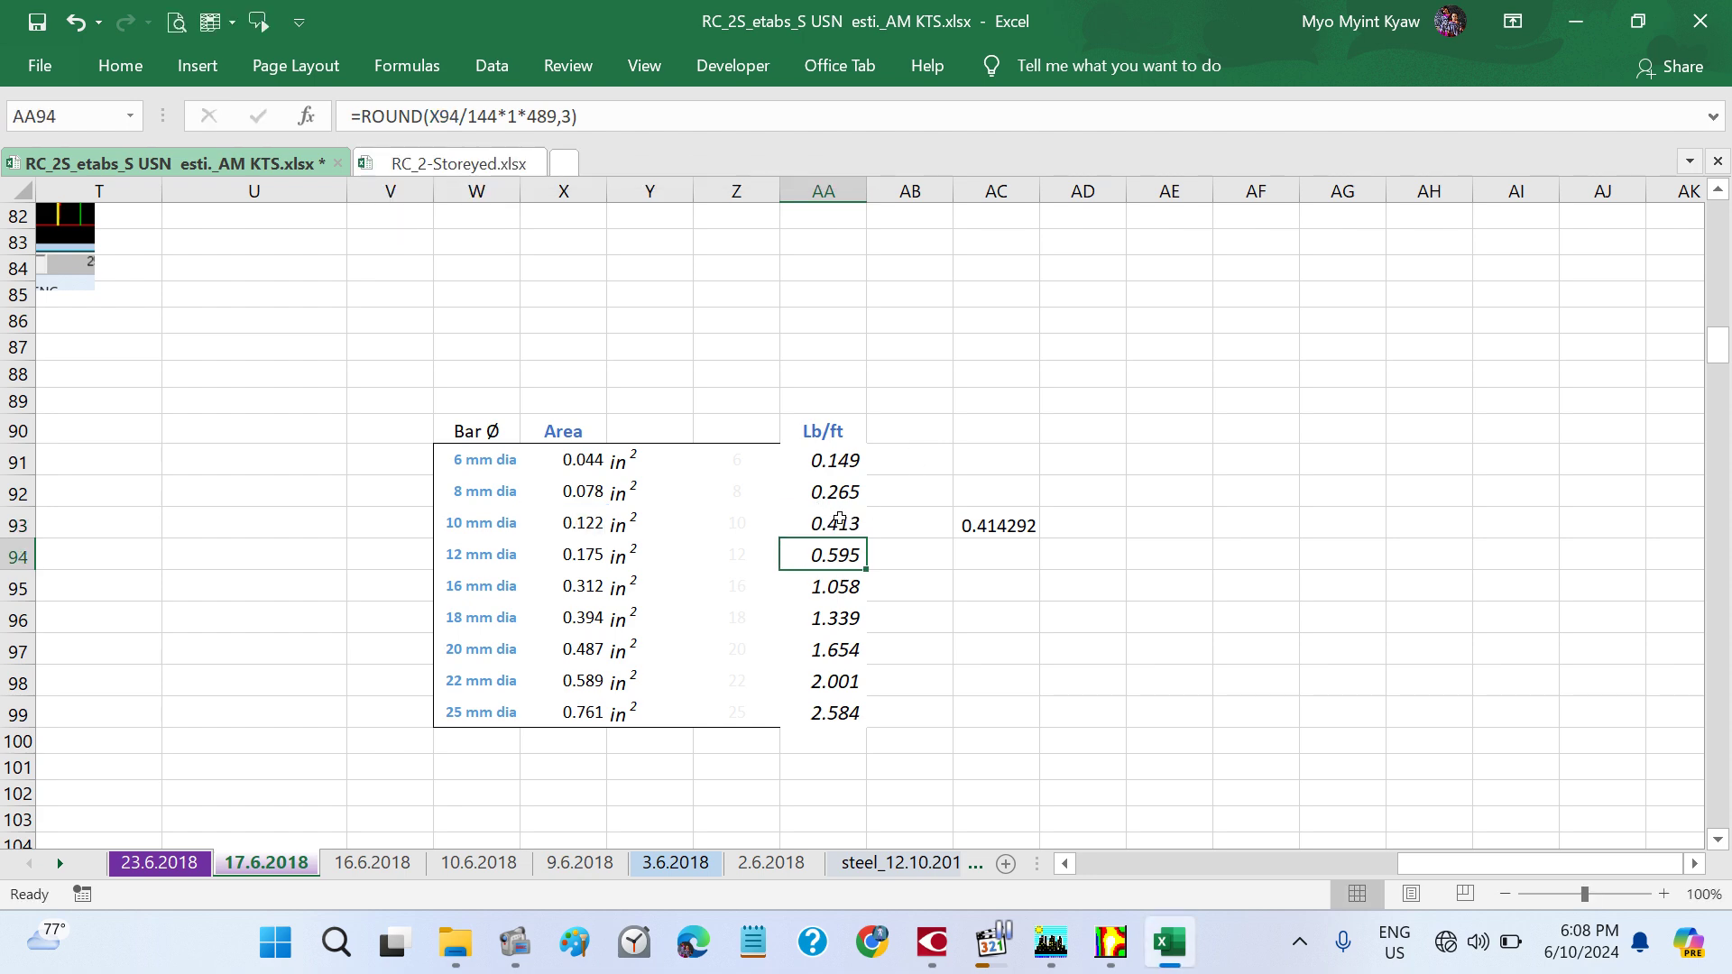
click(838, 521)
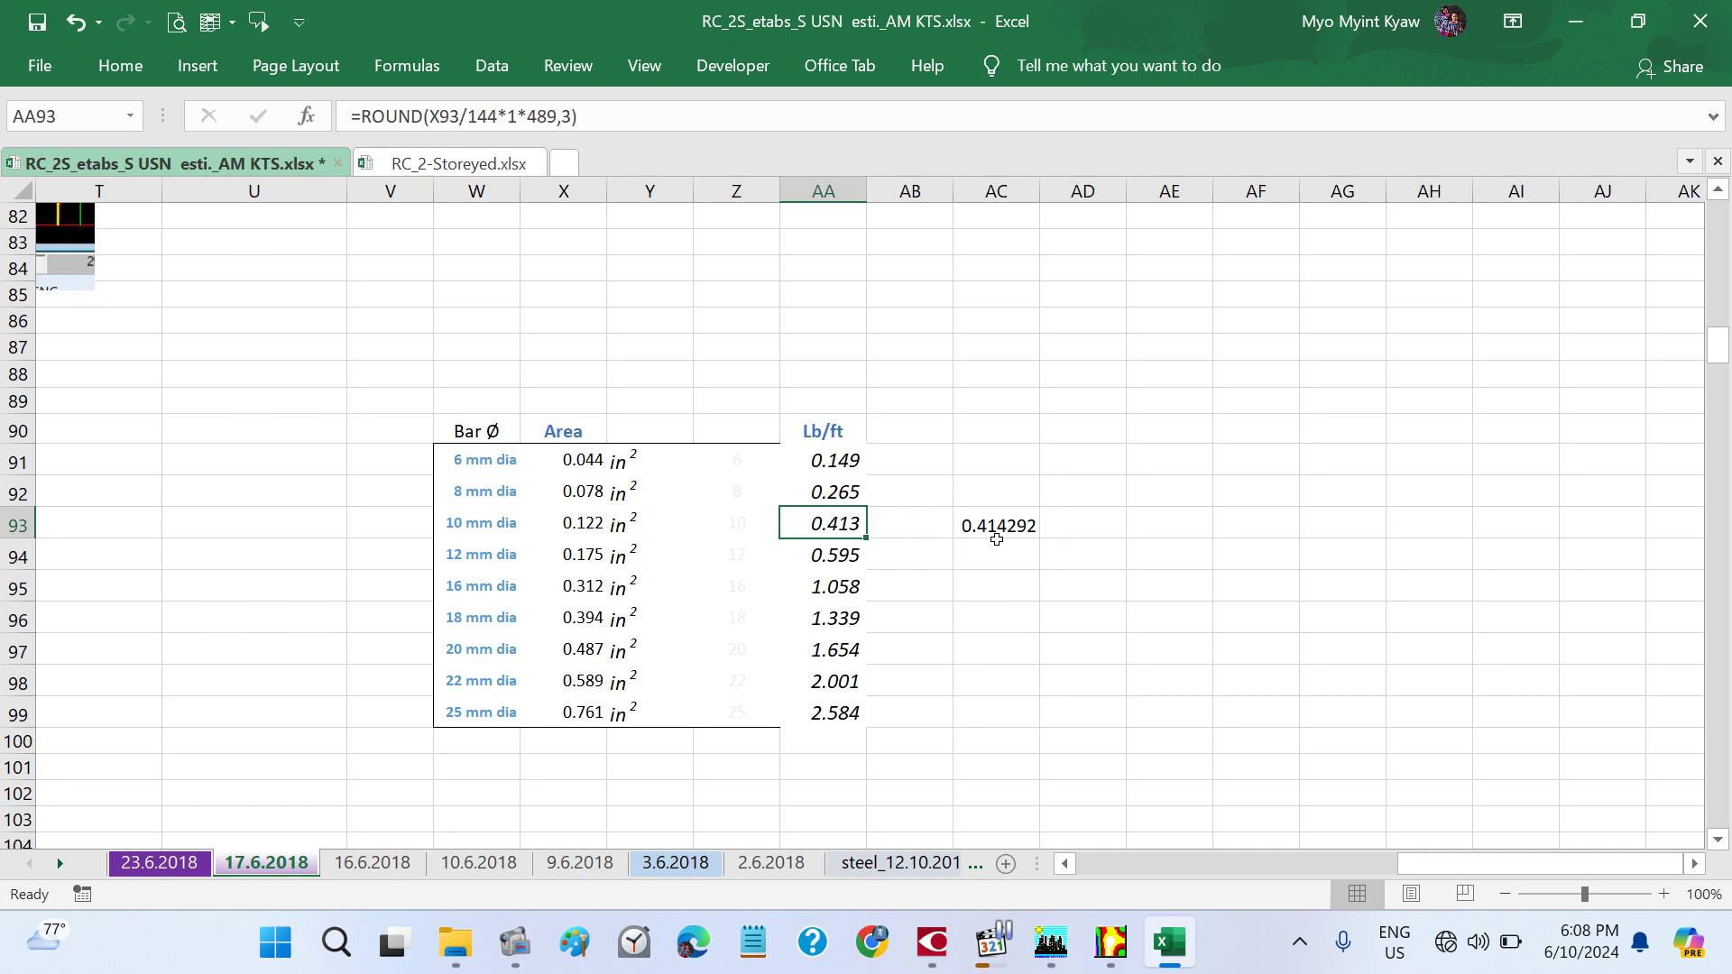
- Apply an outside border around the whole bar table W91:AA99
drag(465, 458, 851, 713)
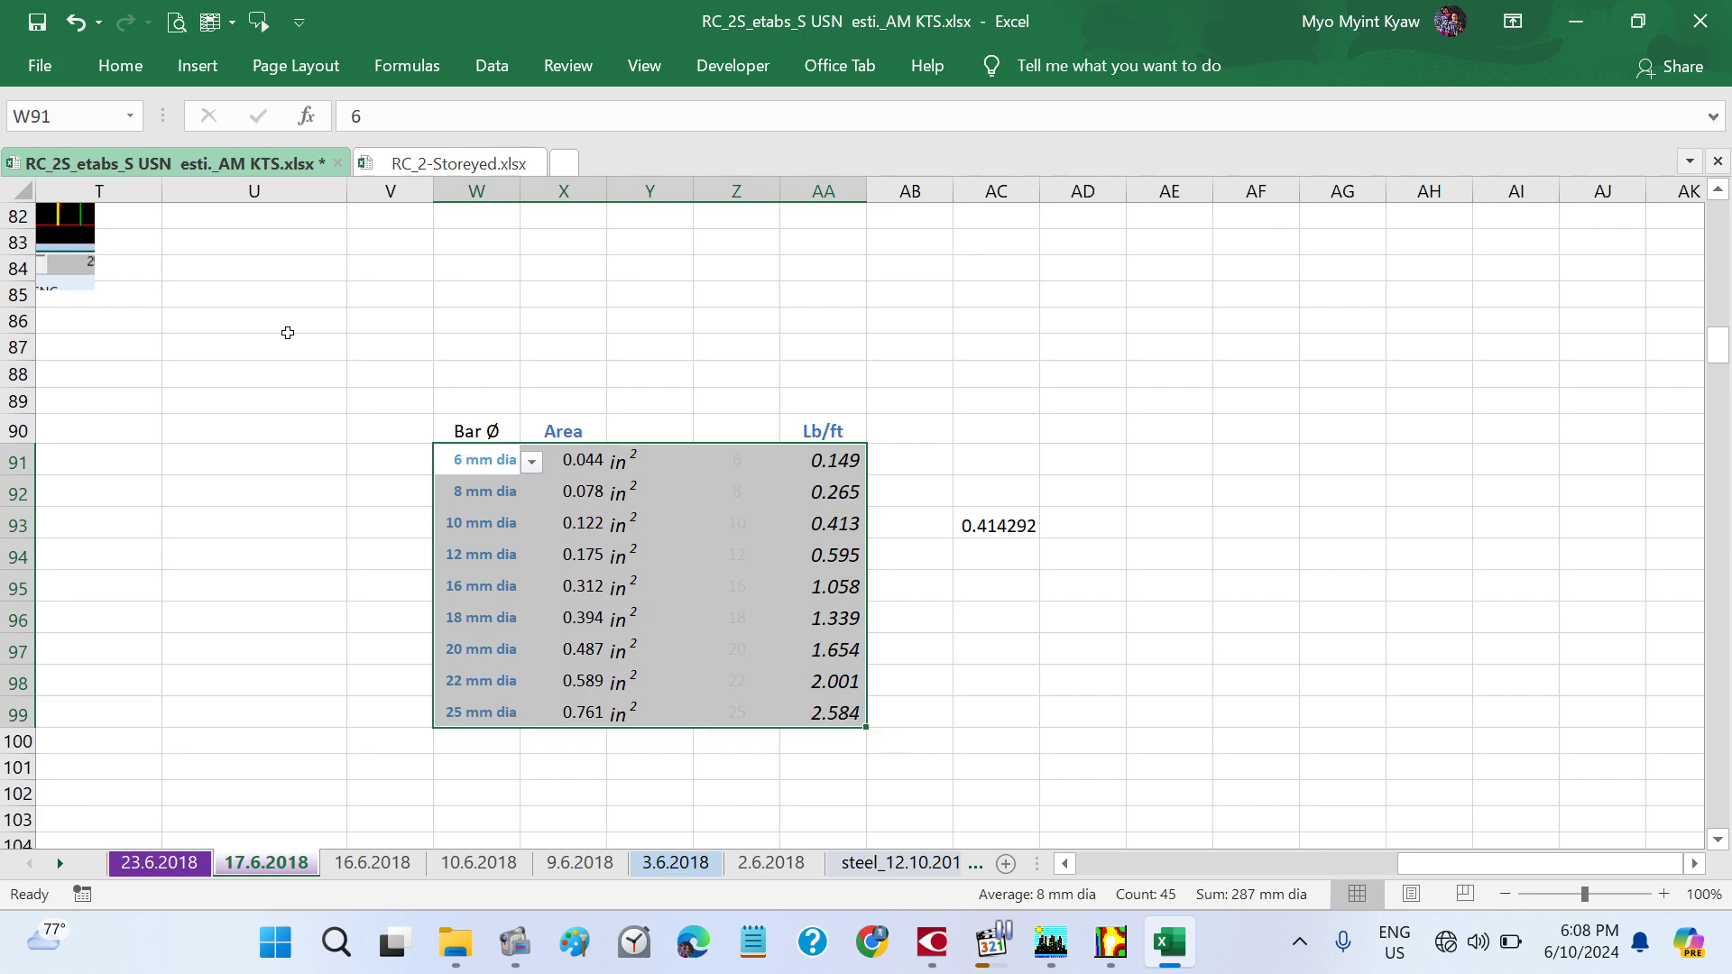
click(111, 79)
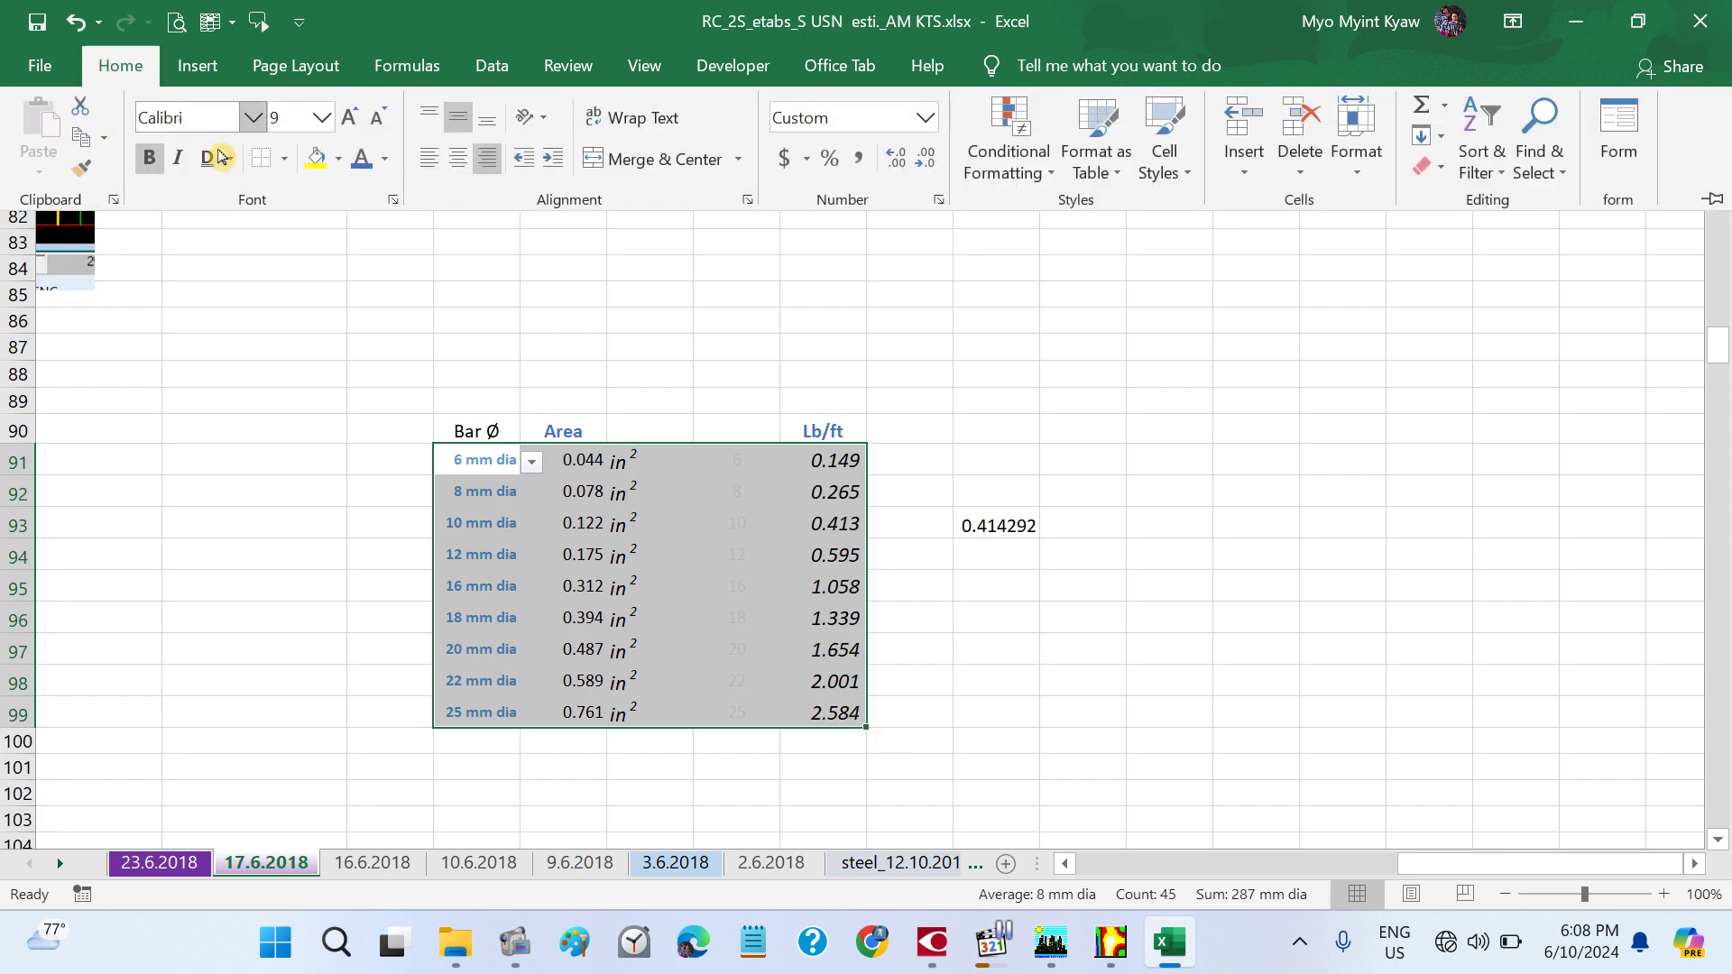
click(283, 159)
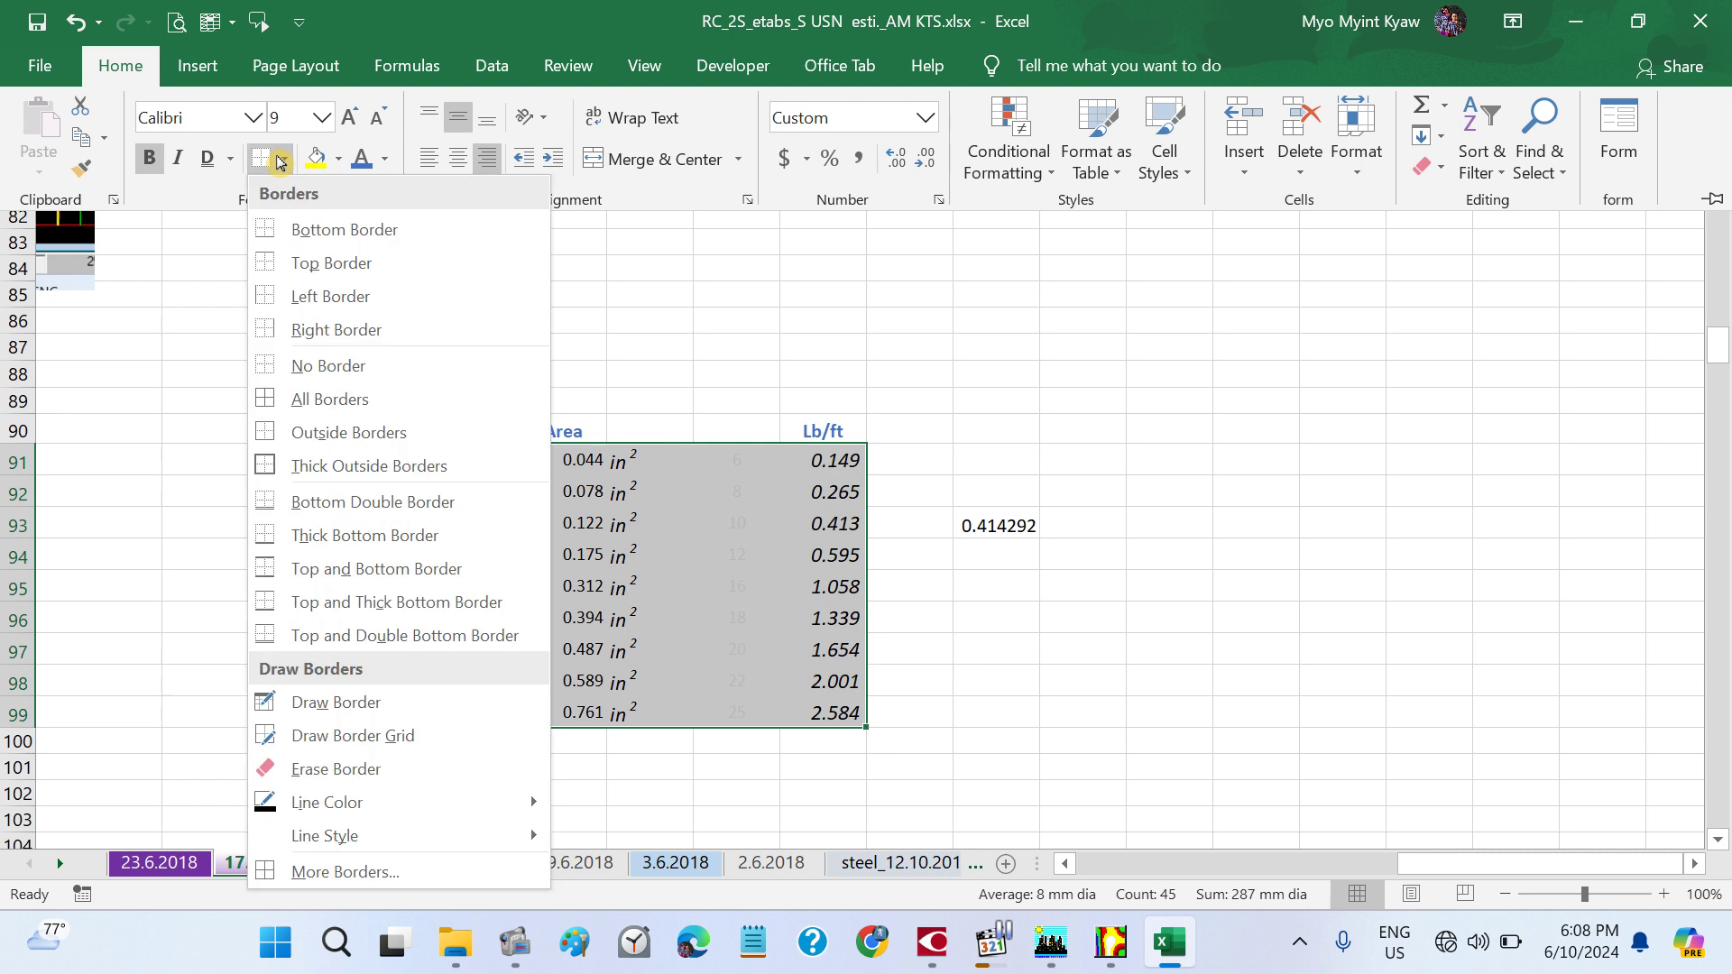
click(345, 429)
click(1033, 683)
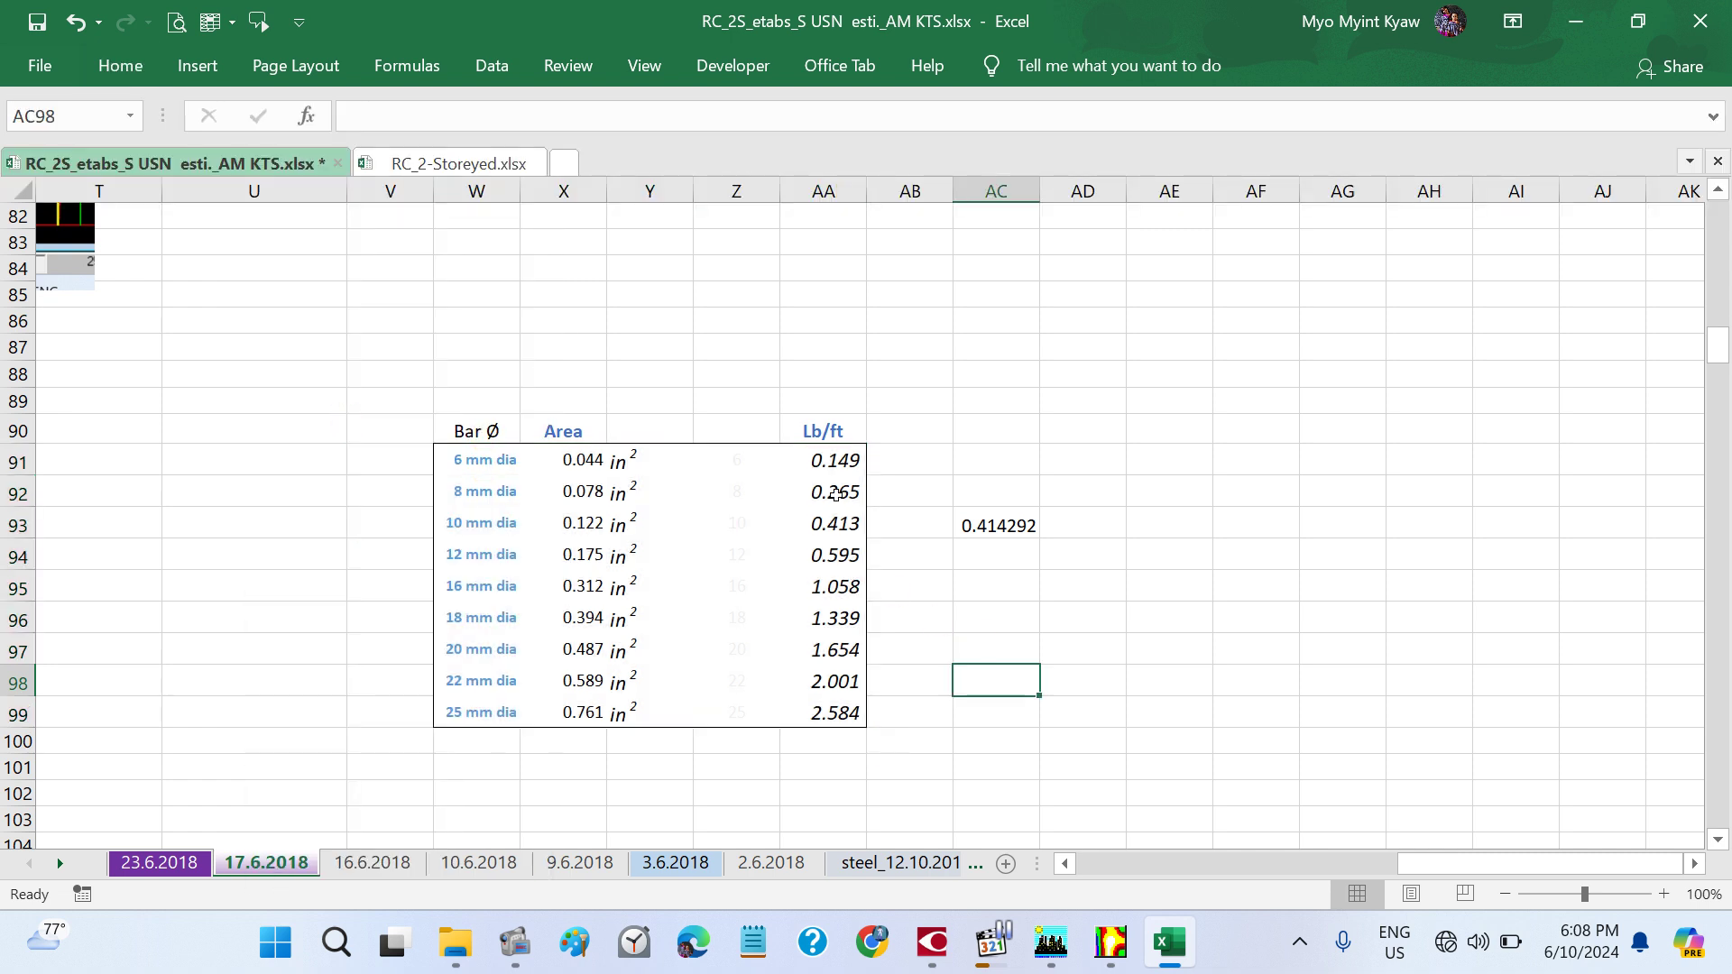
- Simplify the 6 mm bar's weight formula in AA91 to =ROUND(X91/144*489,3) and fill it down to AA99
click(826, 461)
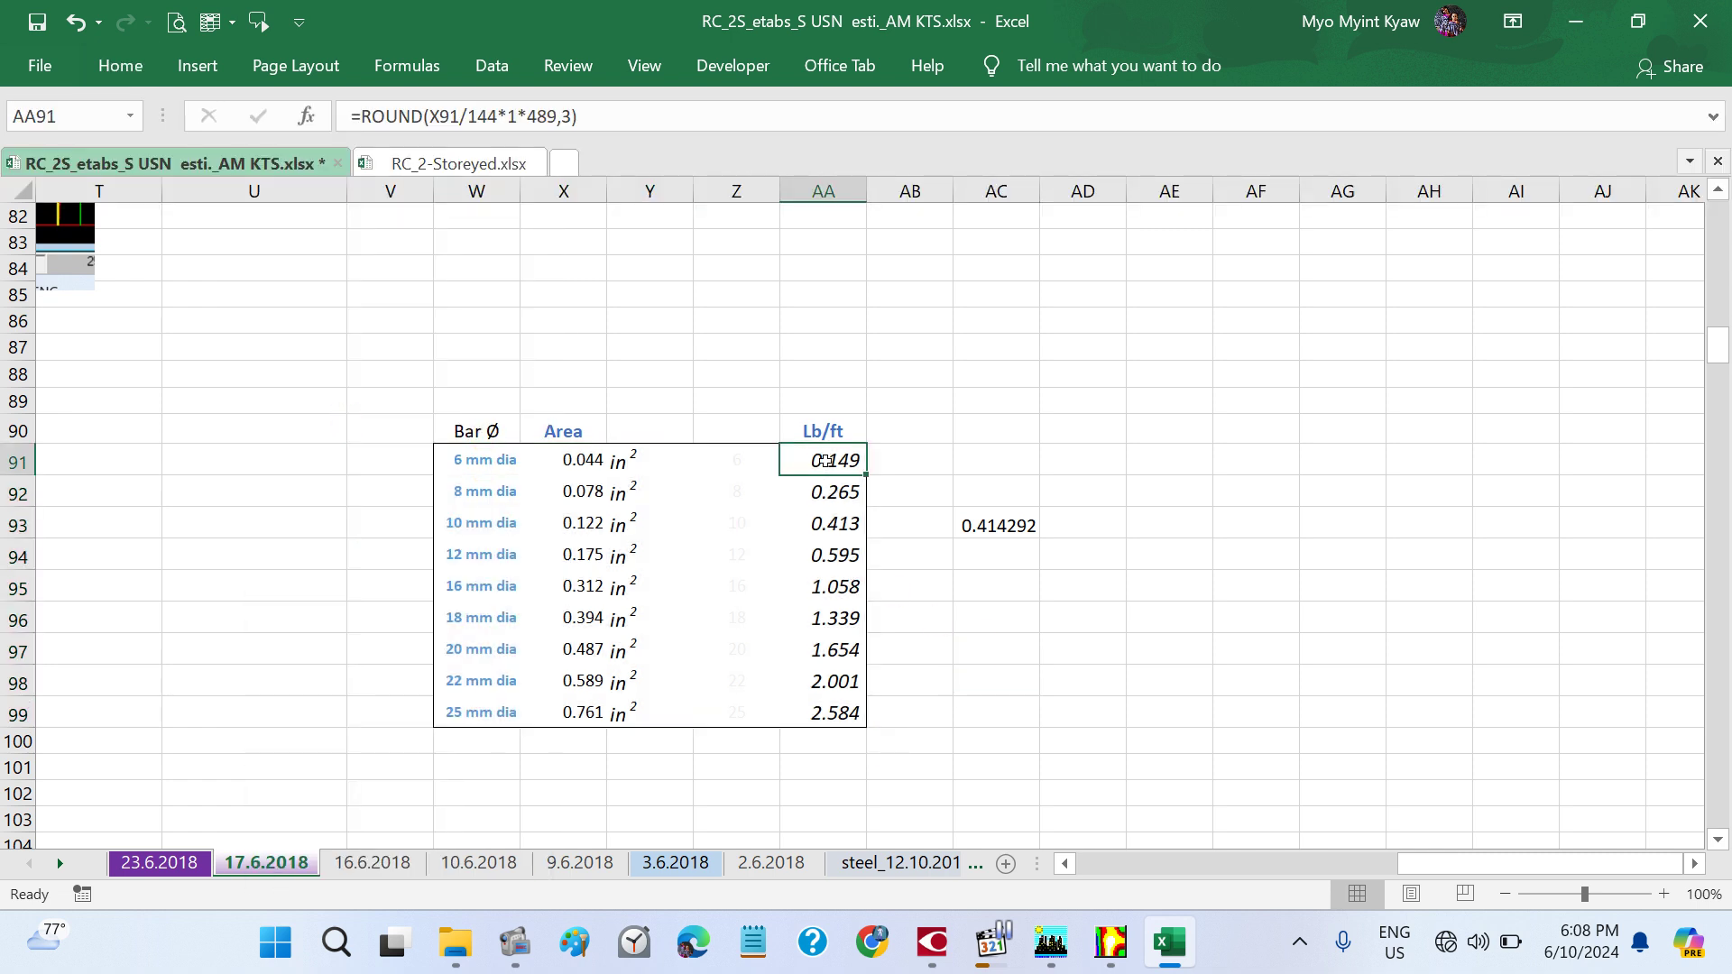
click(520, 116)
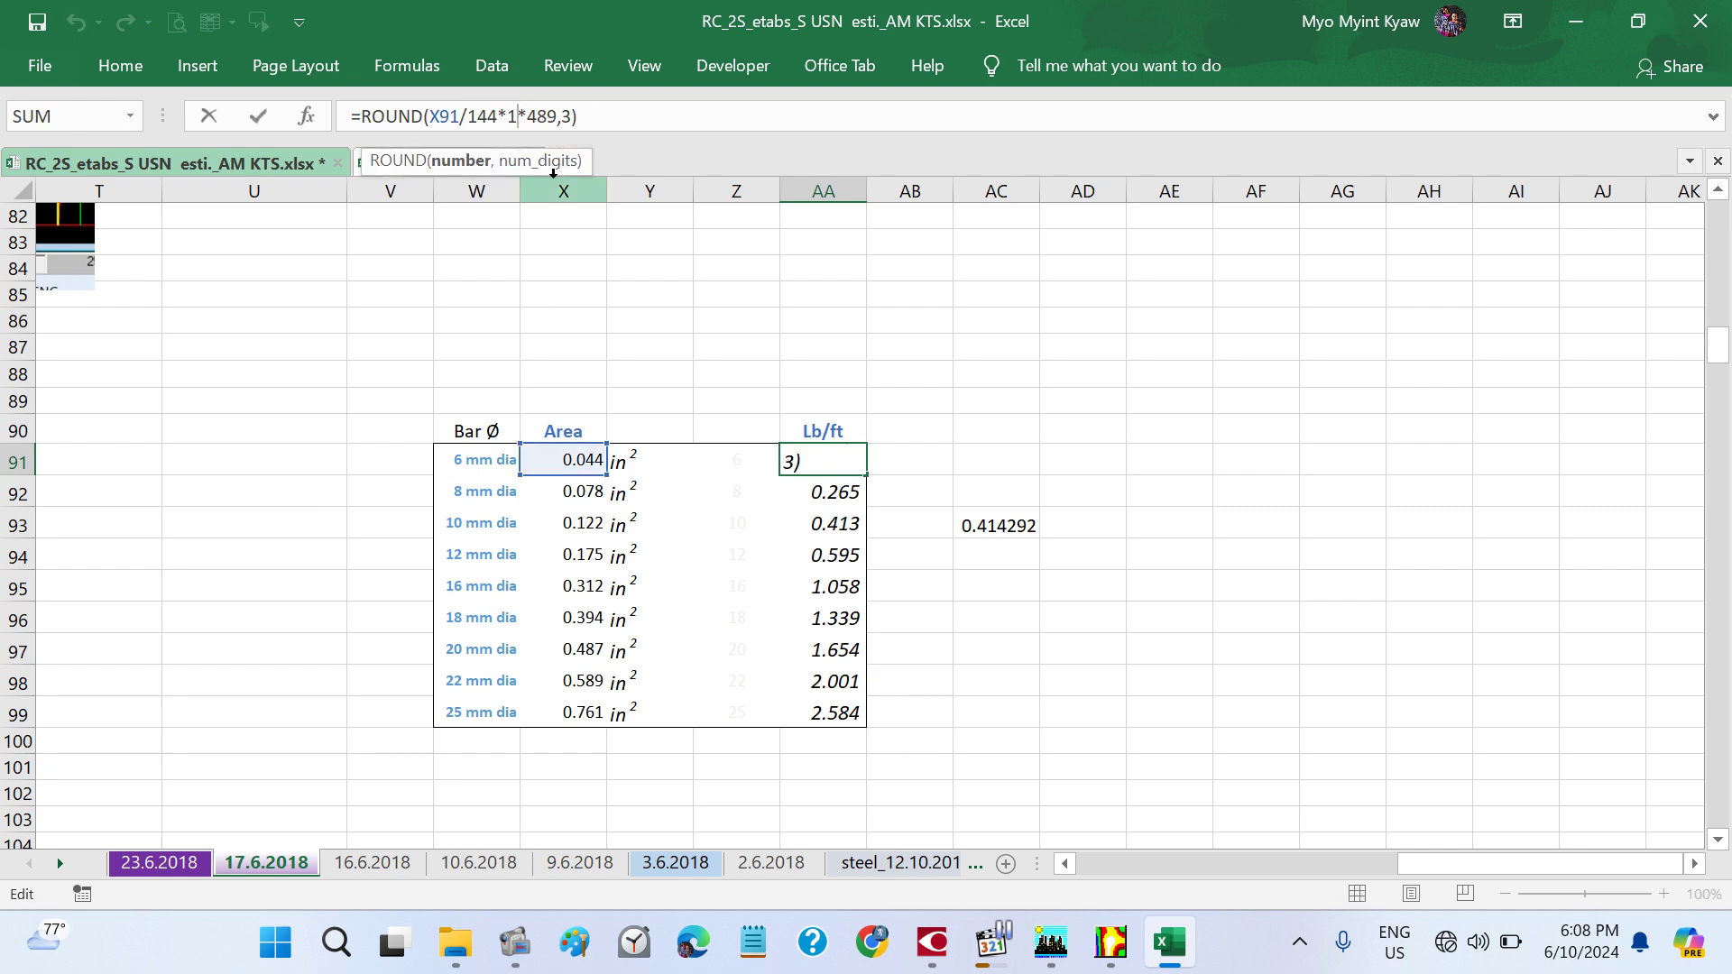
key(BackSpace)
key(Delete)
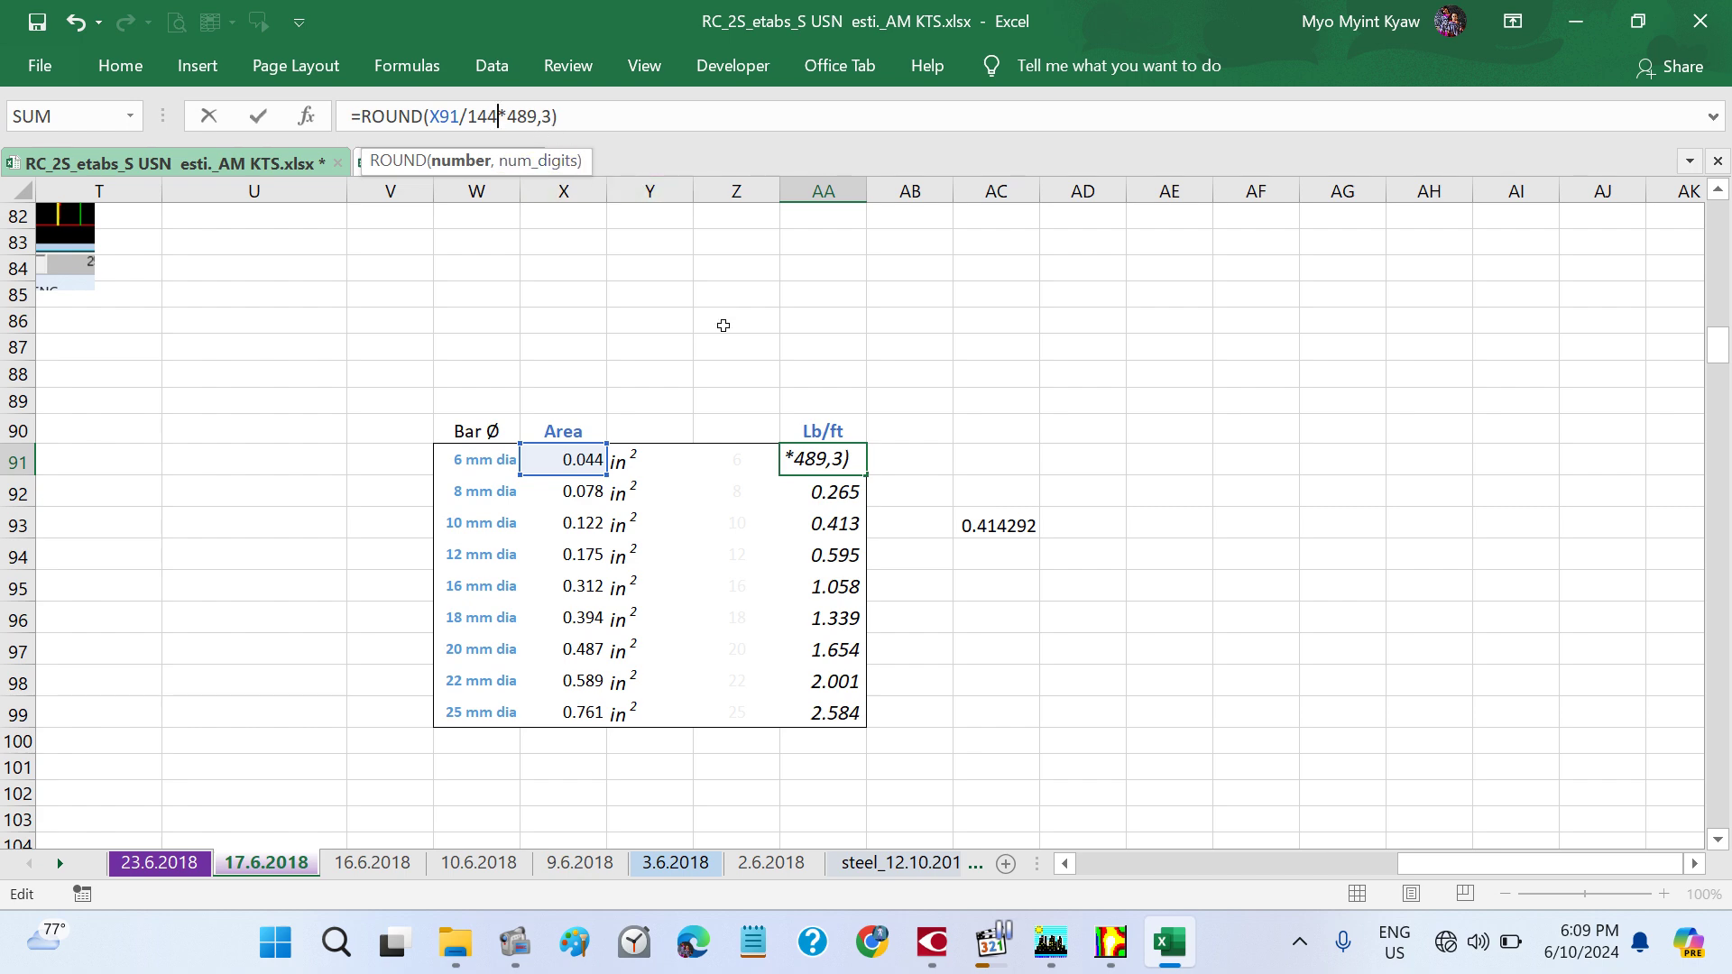
key(Return)
click(845, 458)
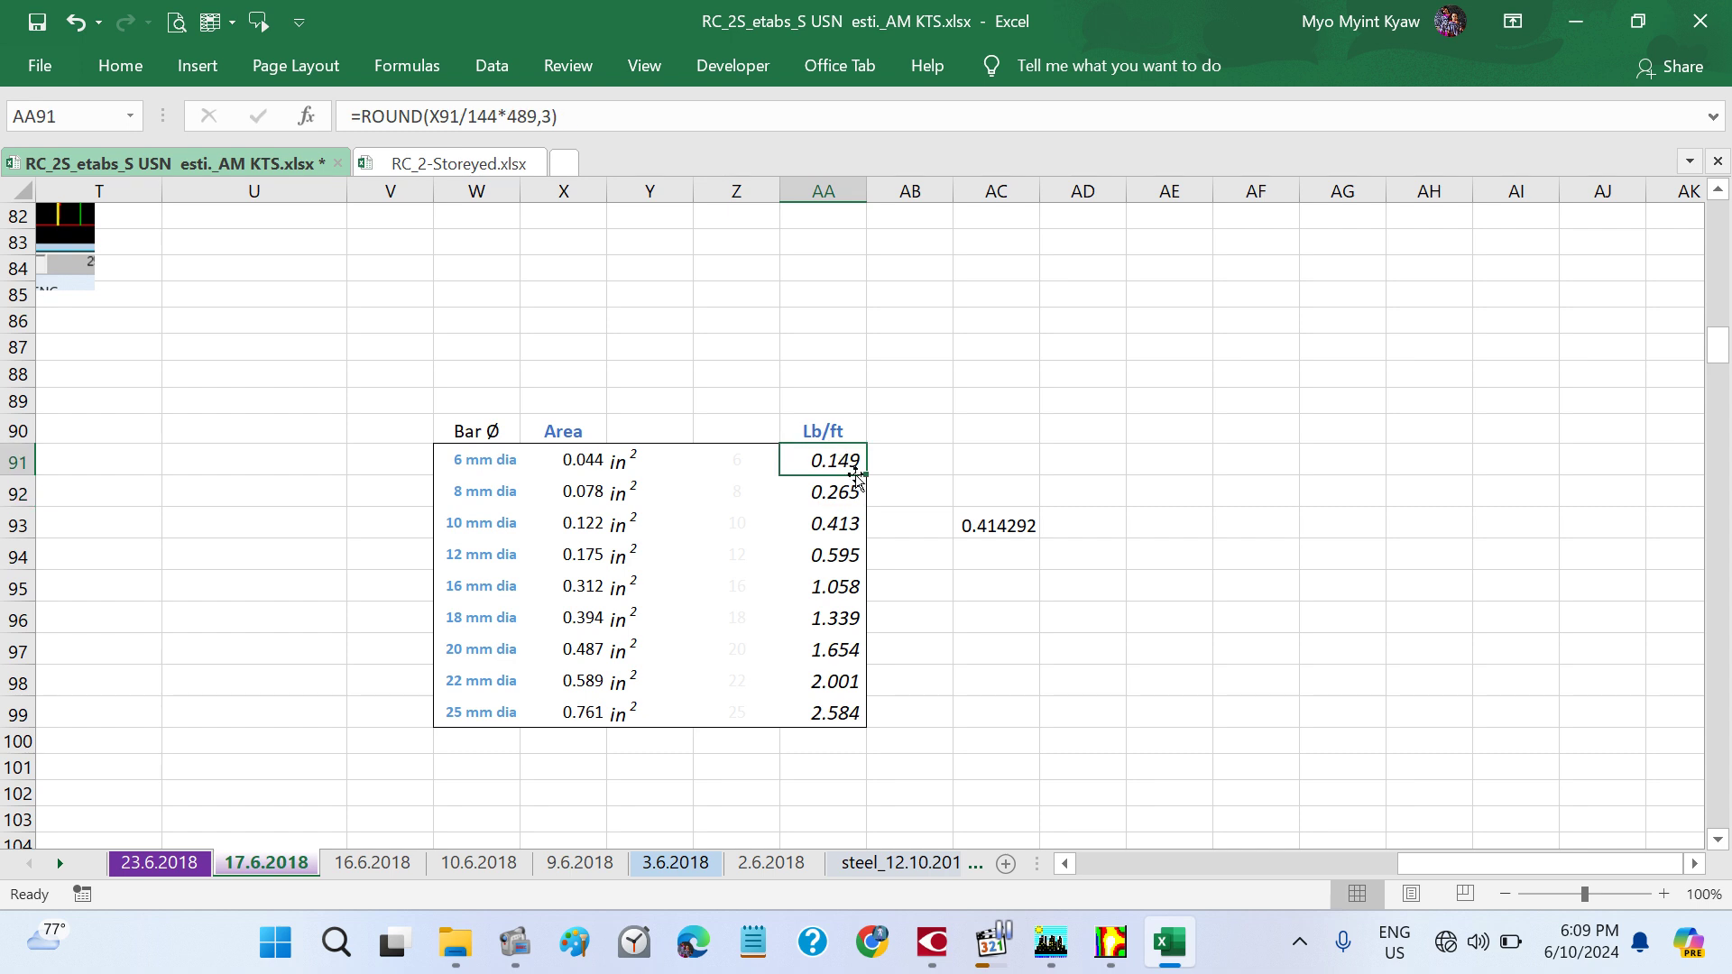
drag(867, 475, 865, 712)
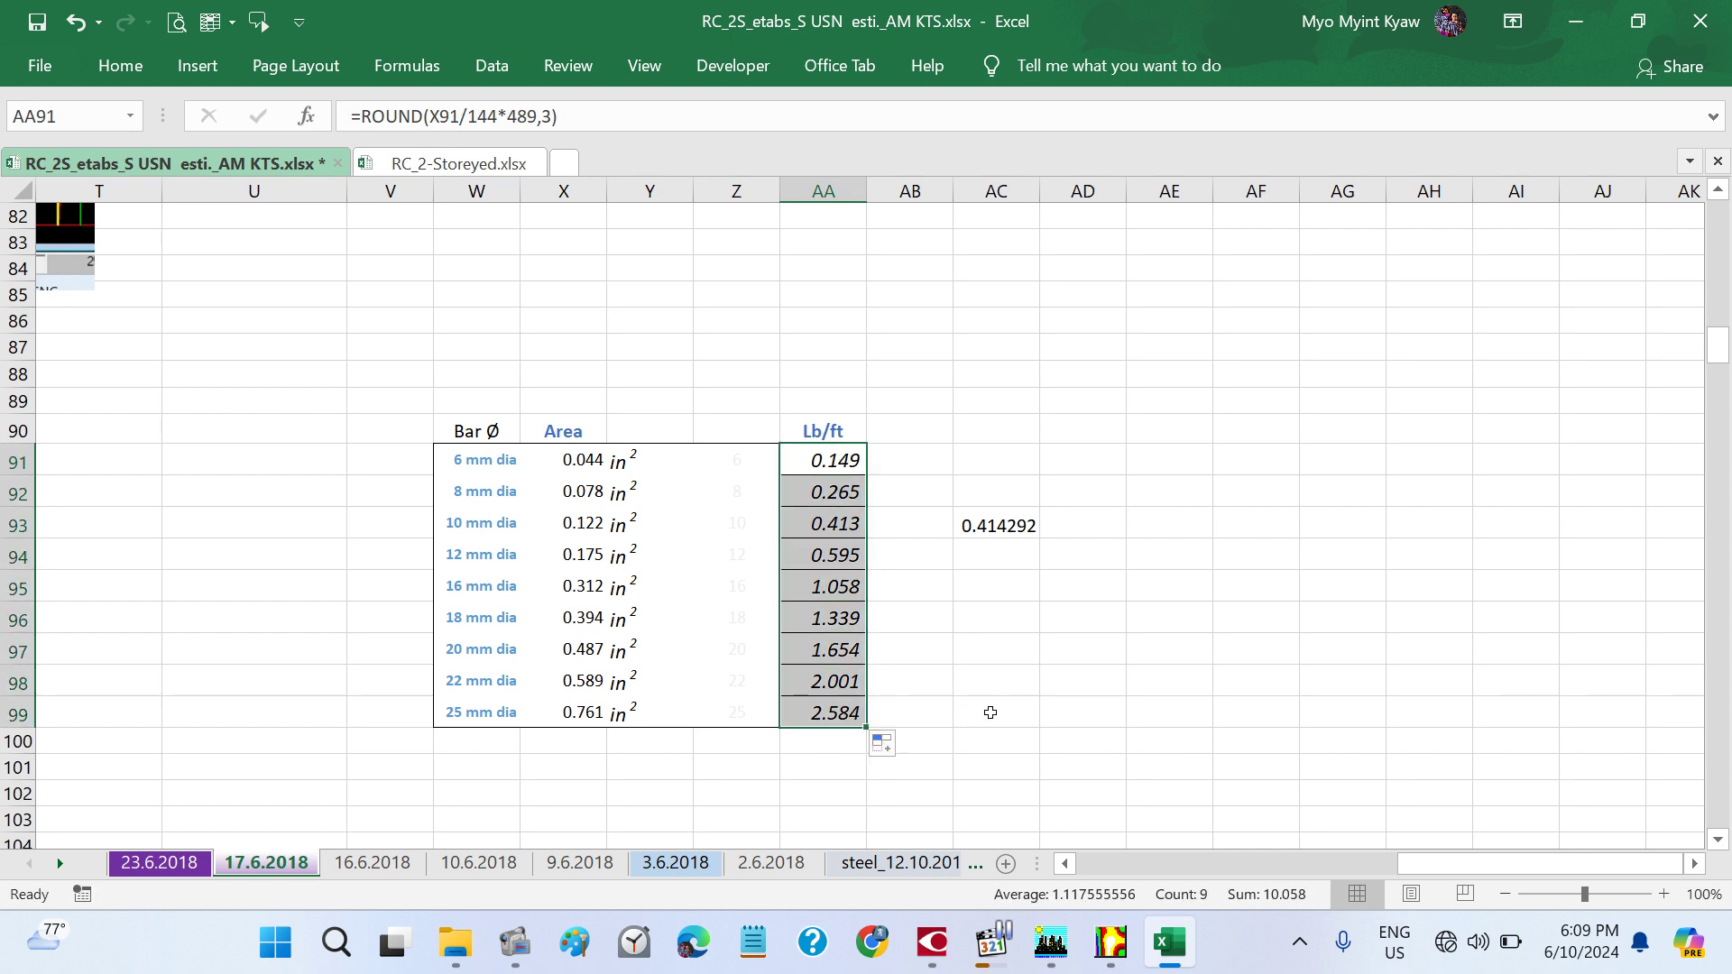
- Remove all borders from the refilled Lb/ft cells AA91:AA99
click(118, 66)
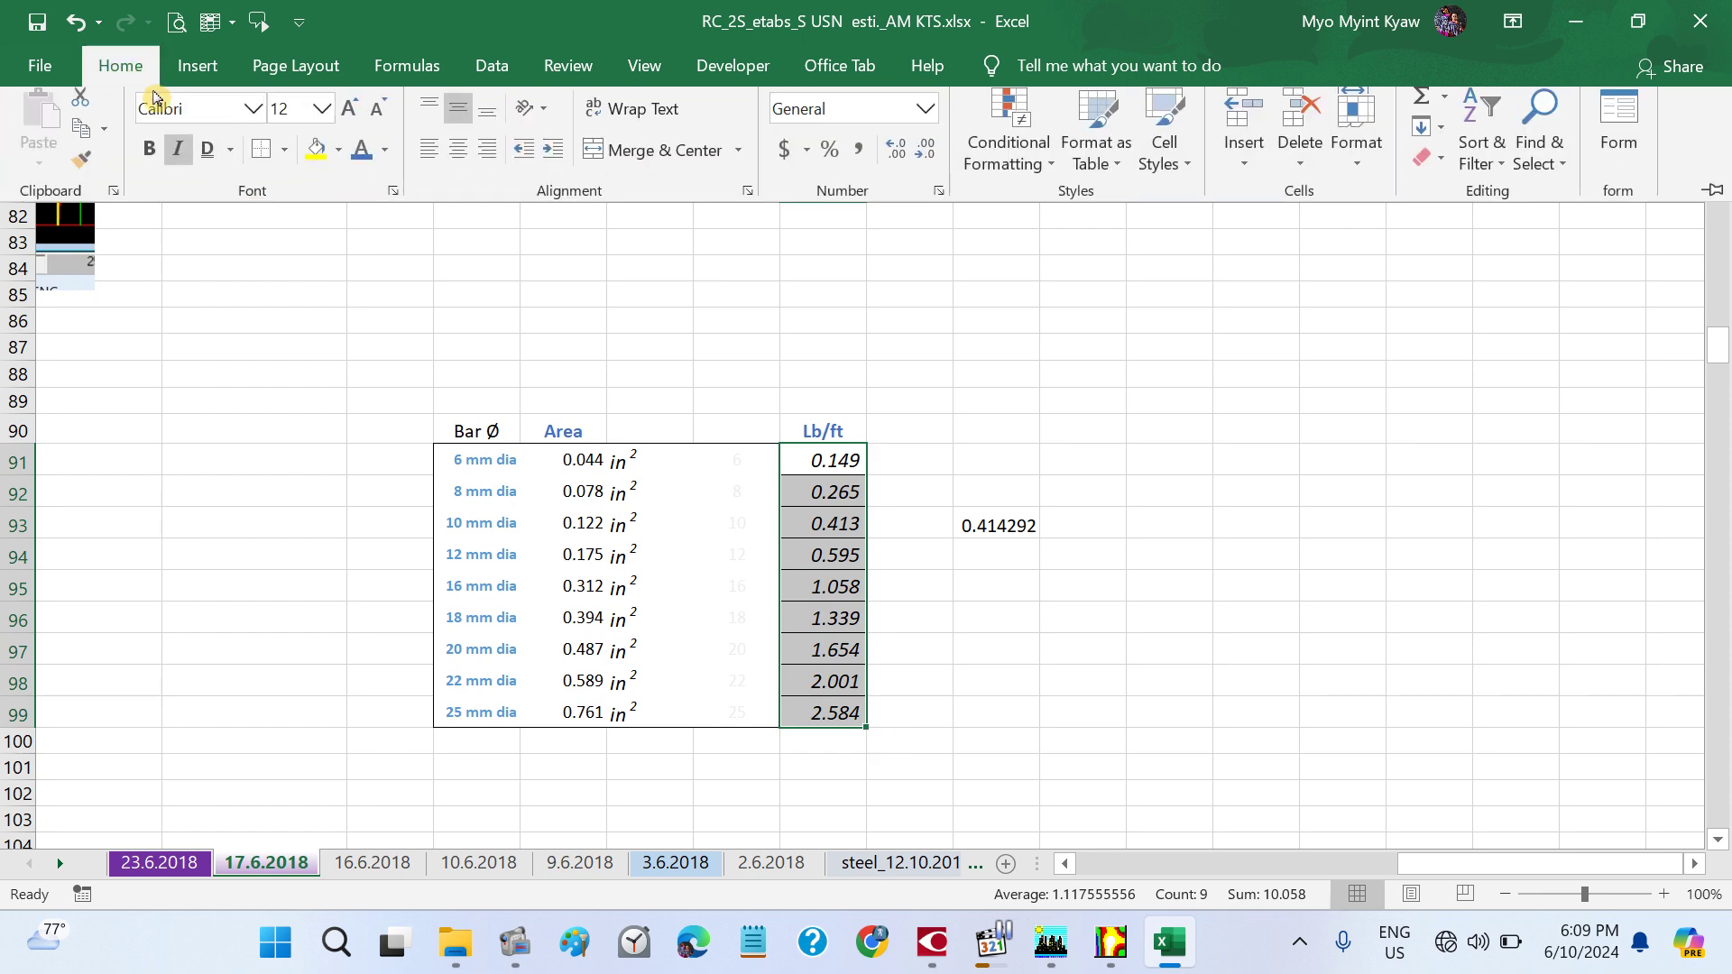
click(283, 158)
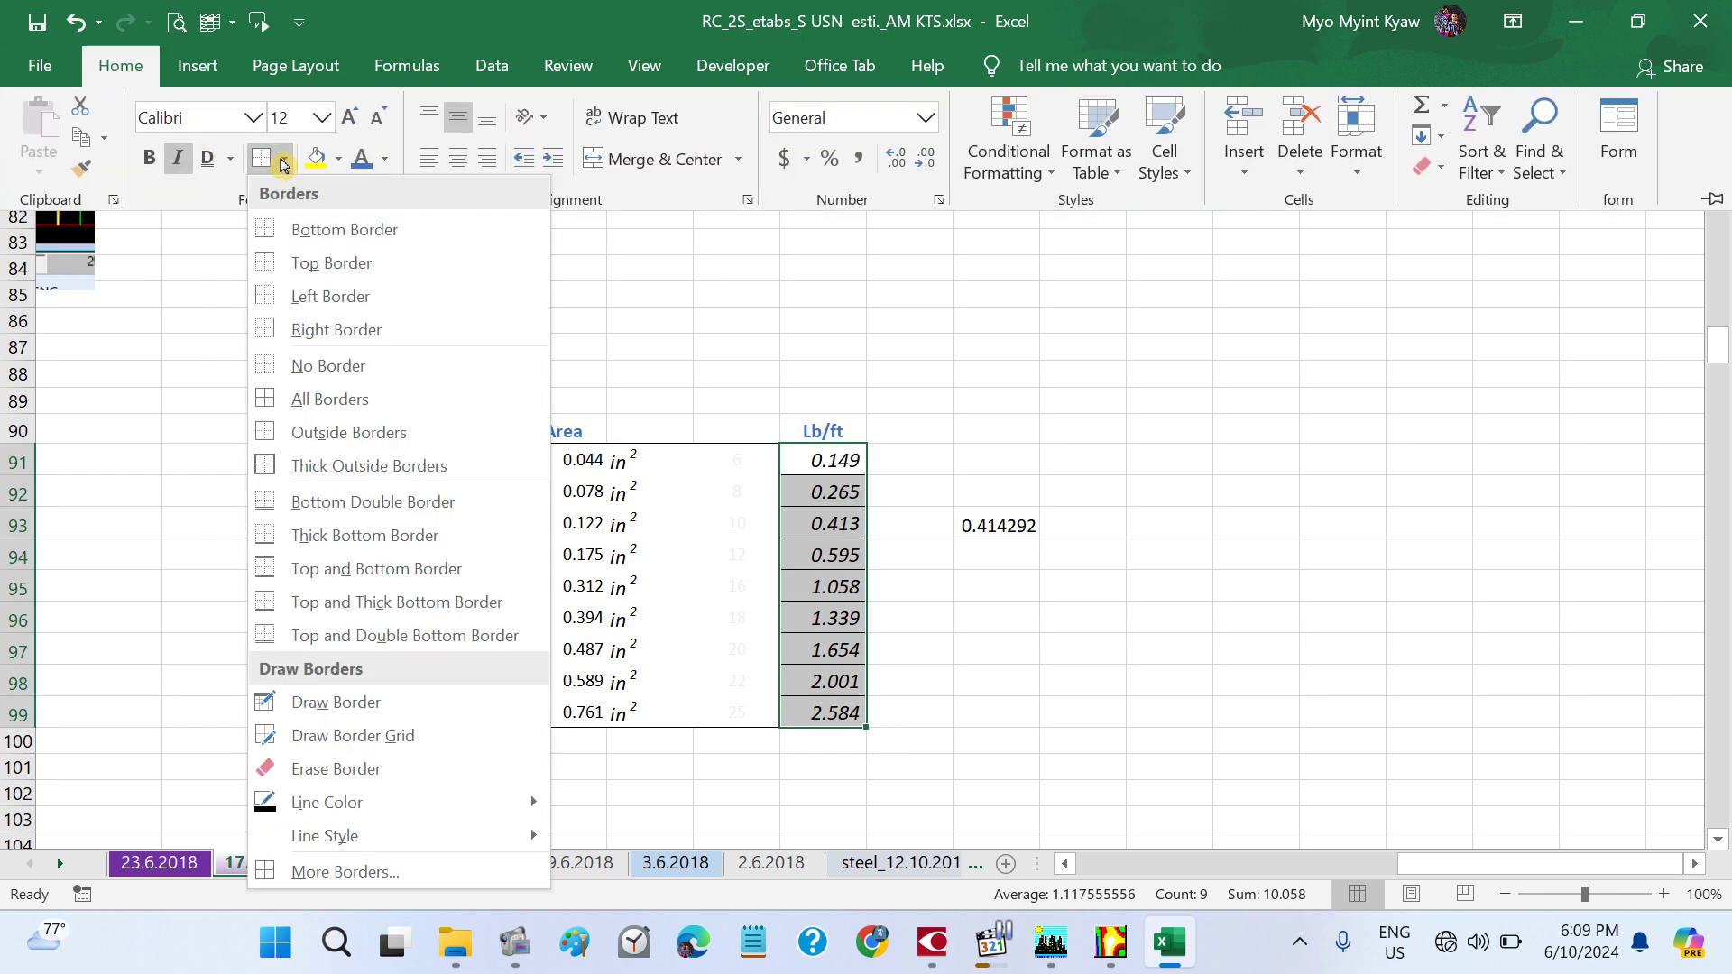
click(324, 370)
click(962, 743)
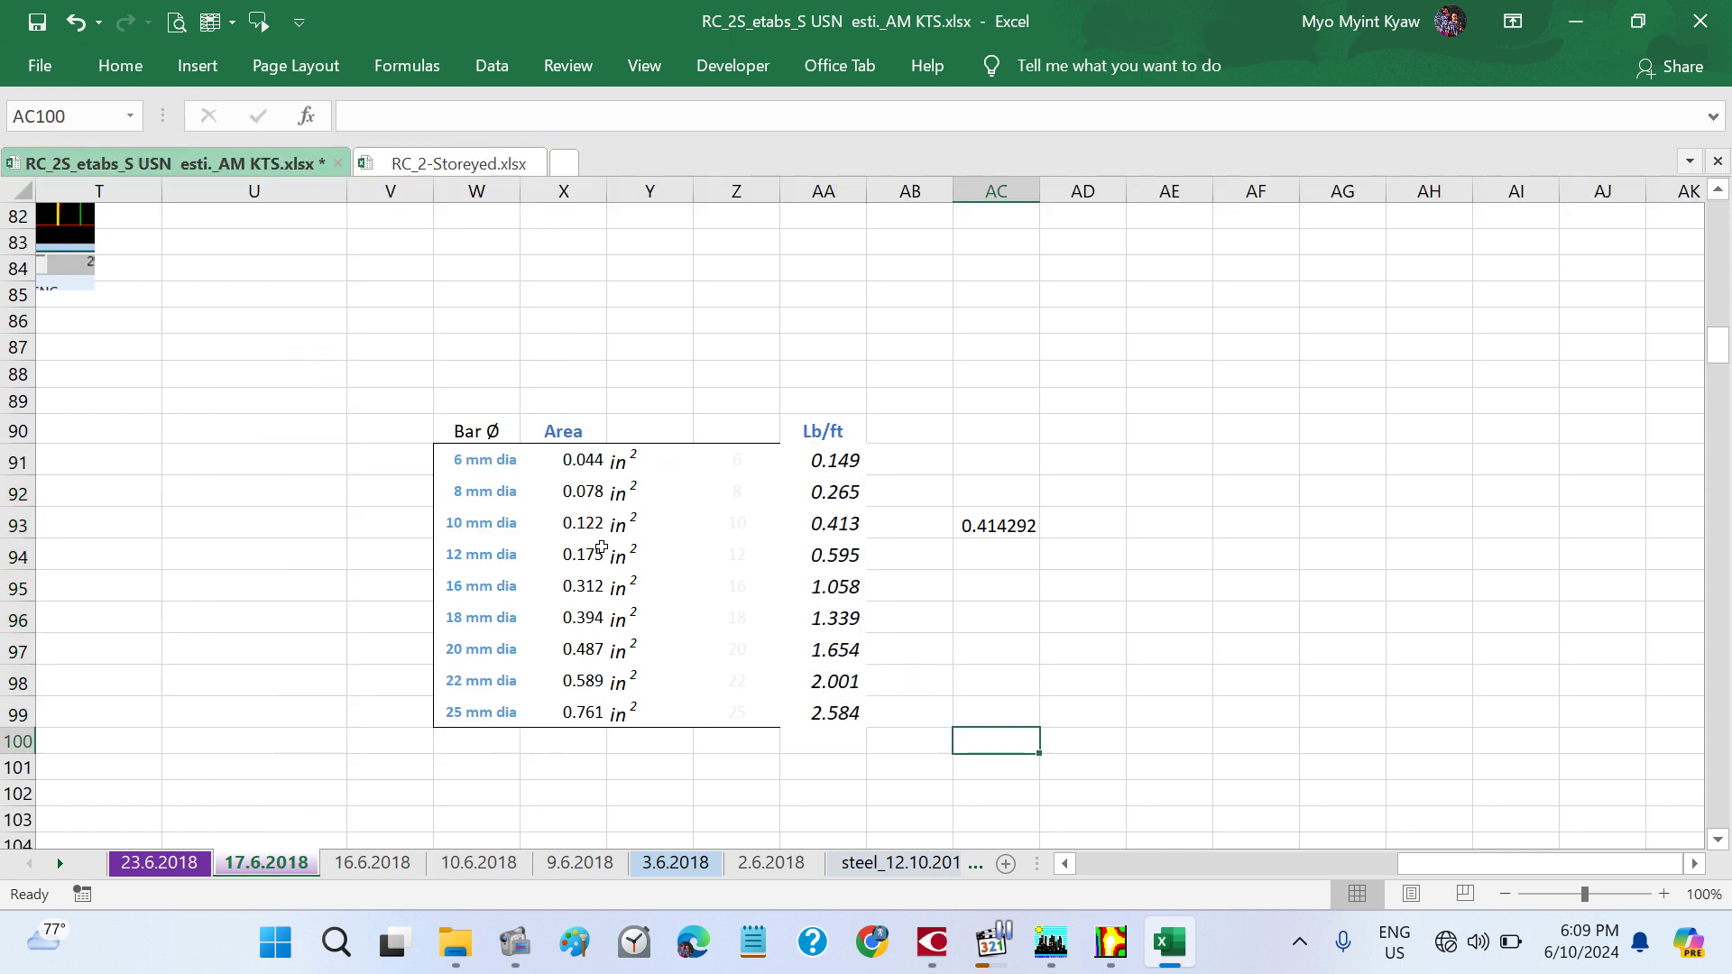
- Restore the outside border around the bar table W91:AA99
drag(441, 452, 799, 718)
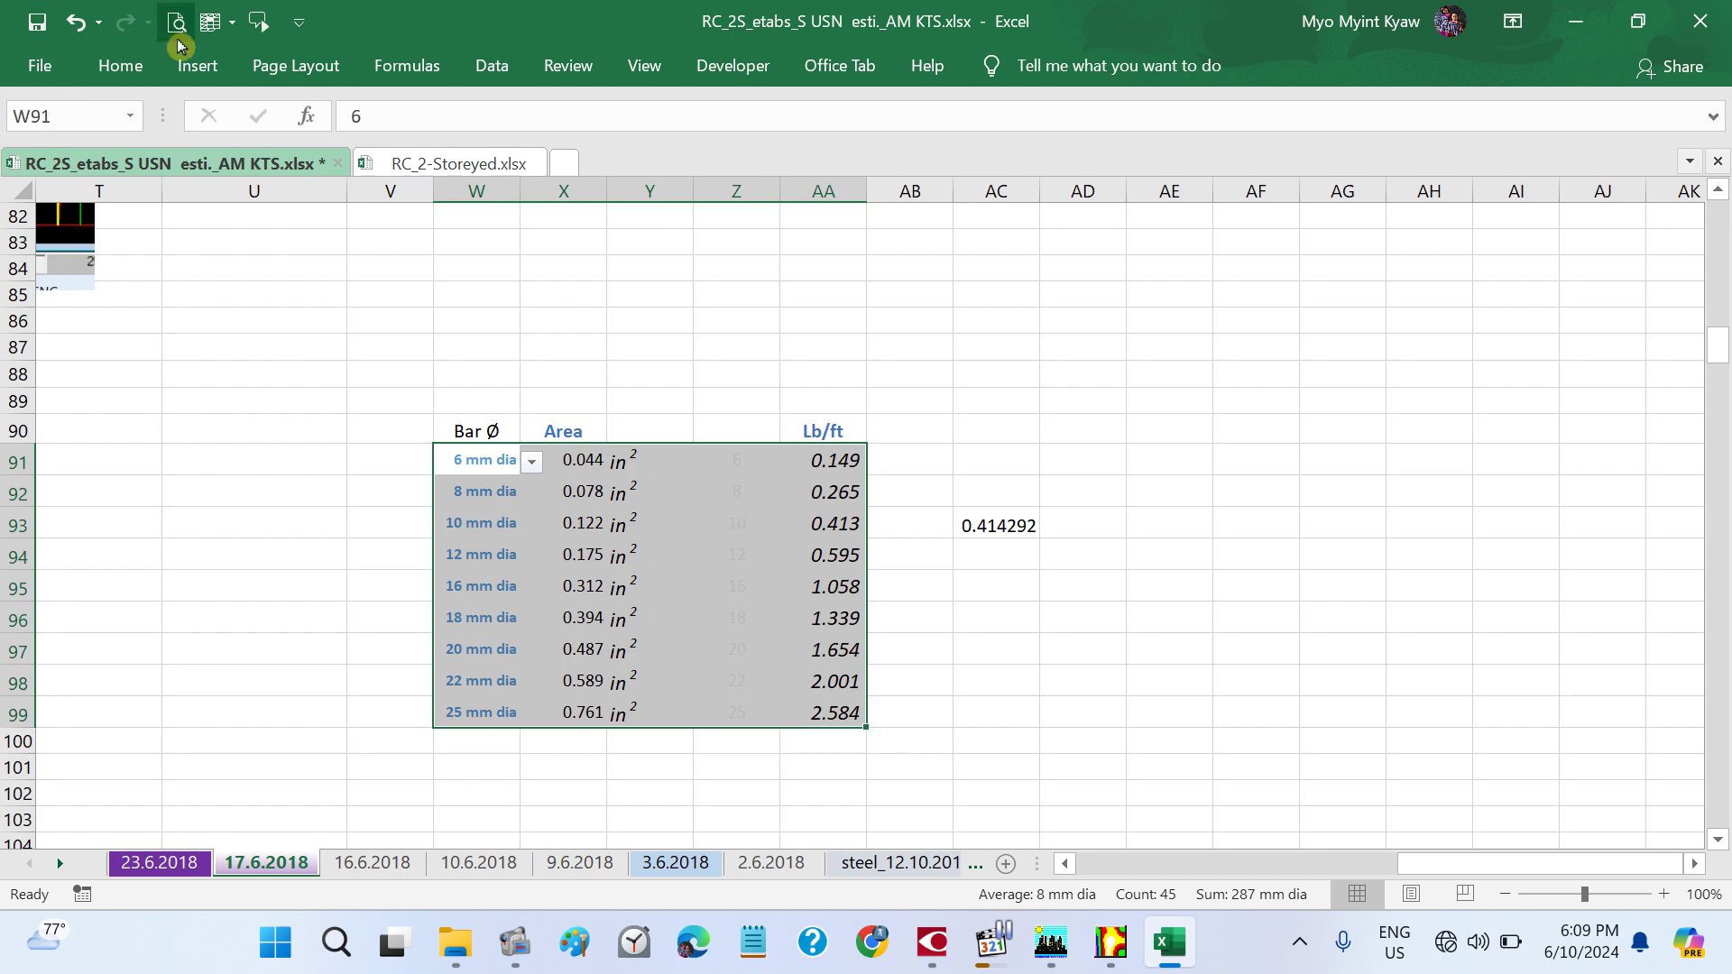
click(124, 65)
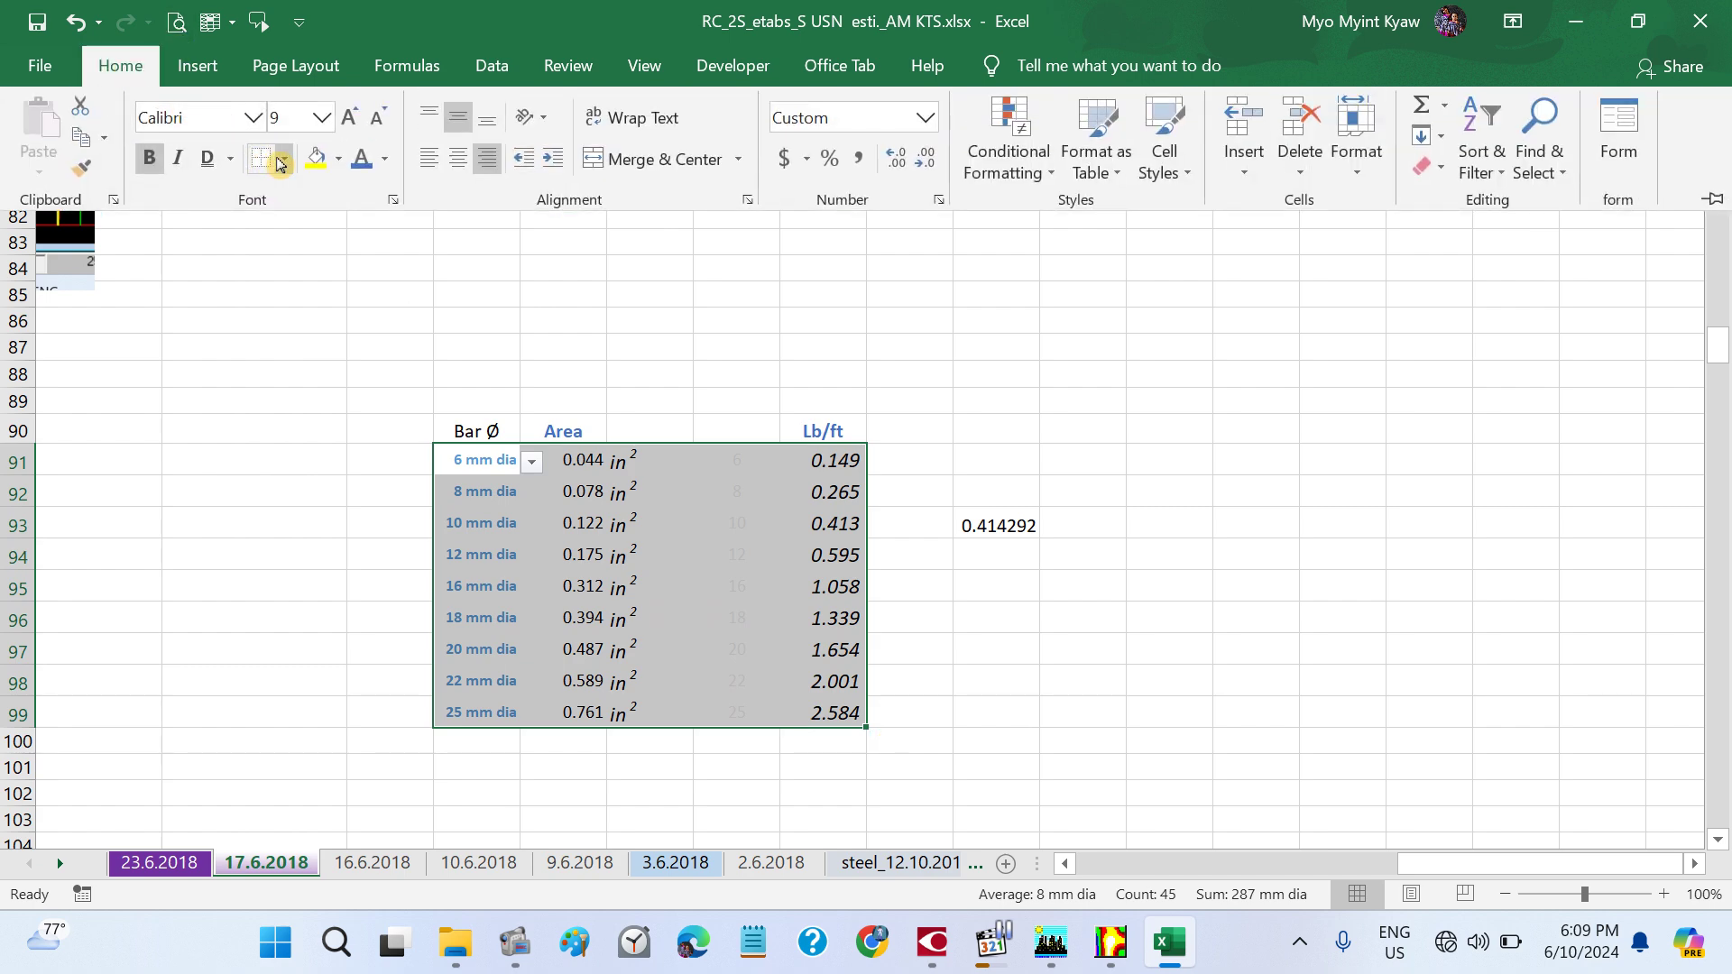
click(285, 161)
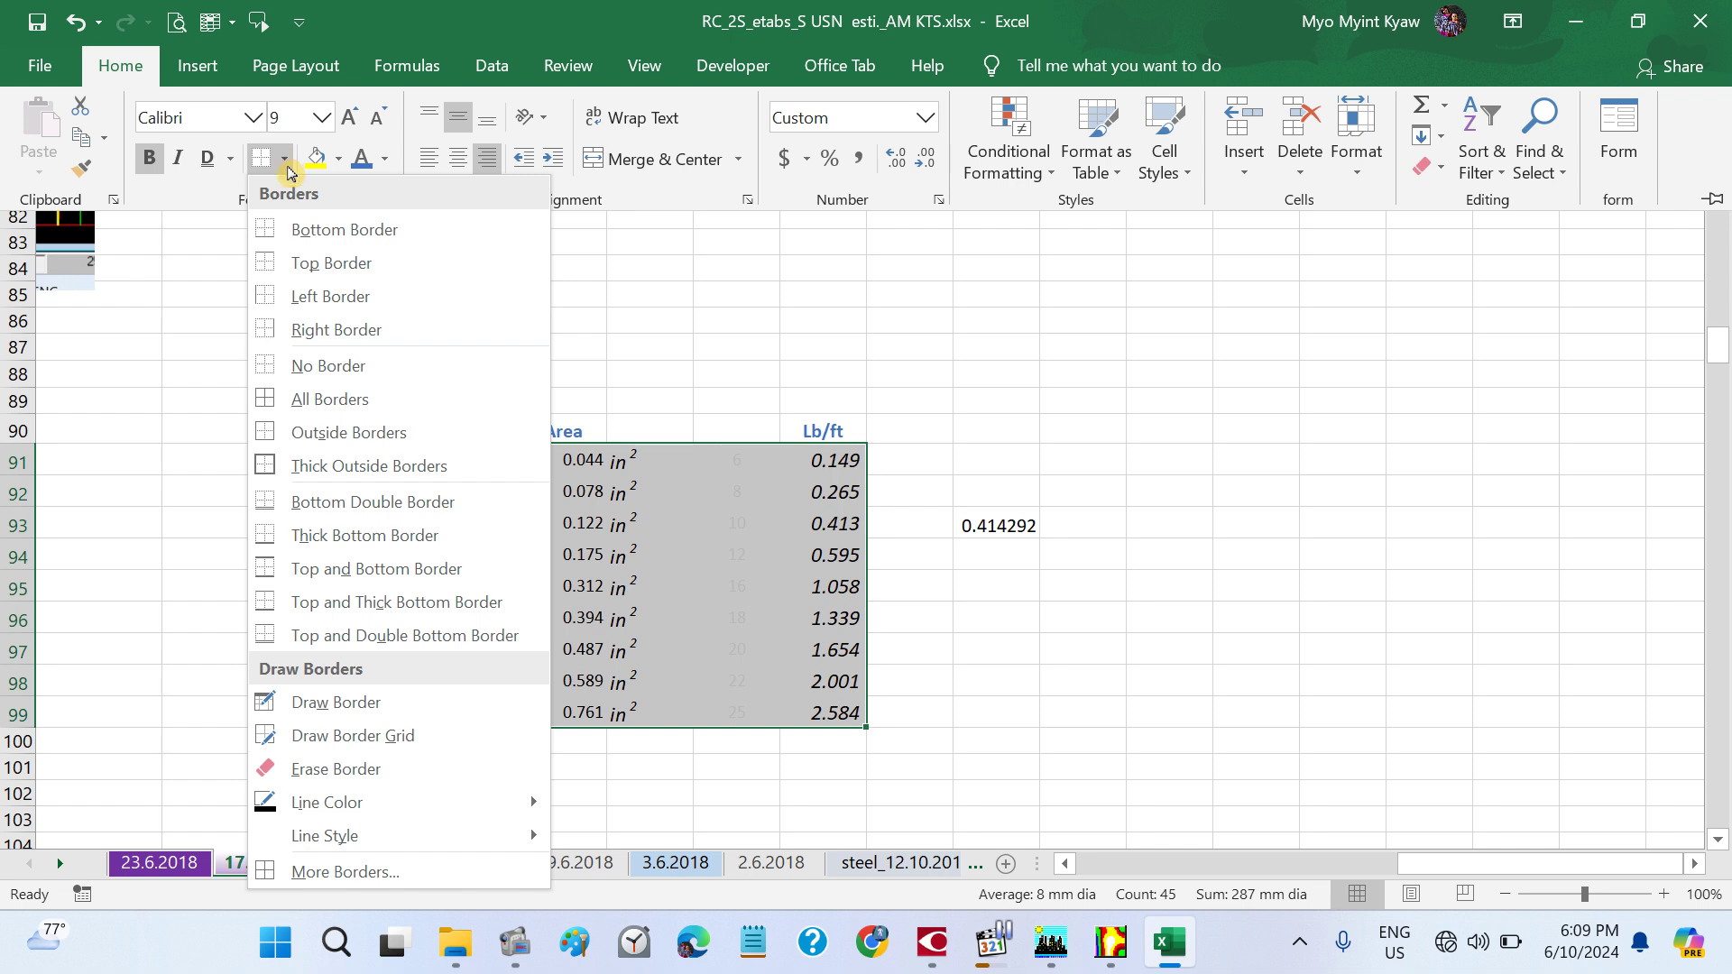
click(367, 430)
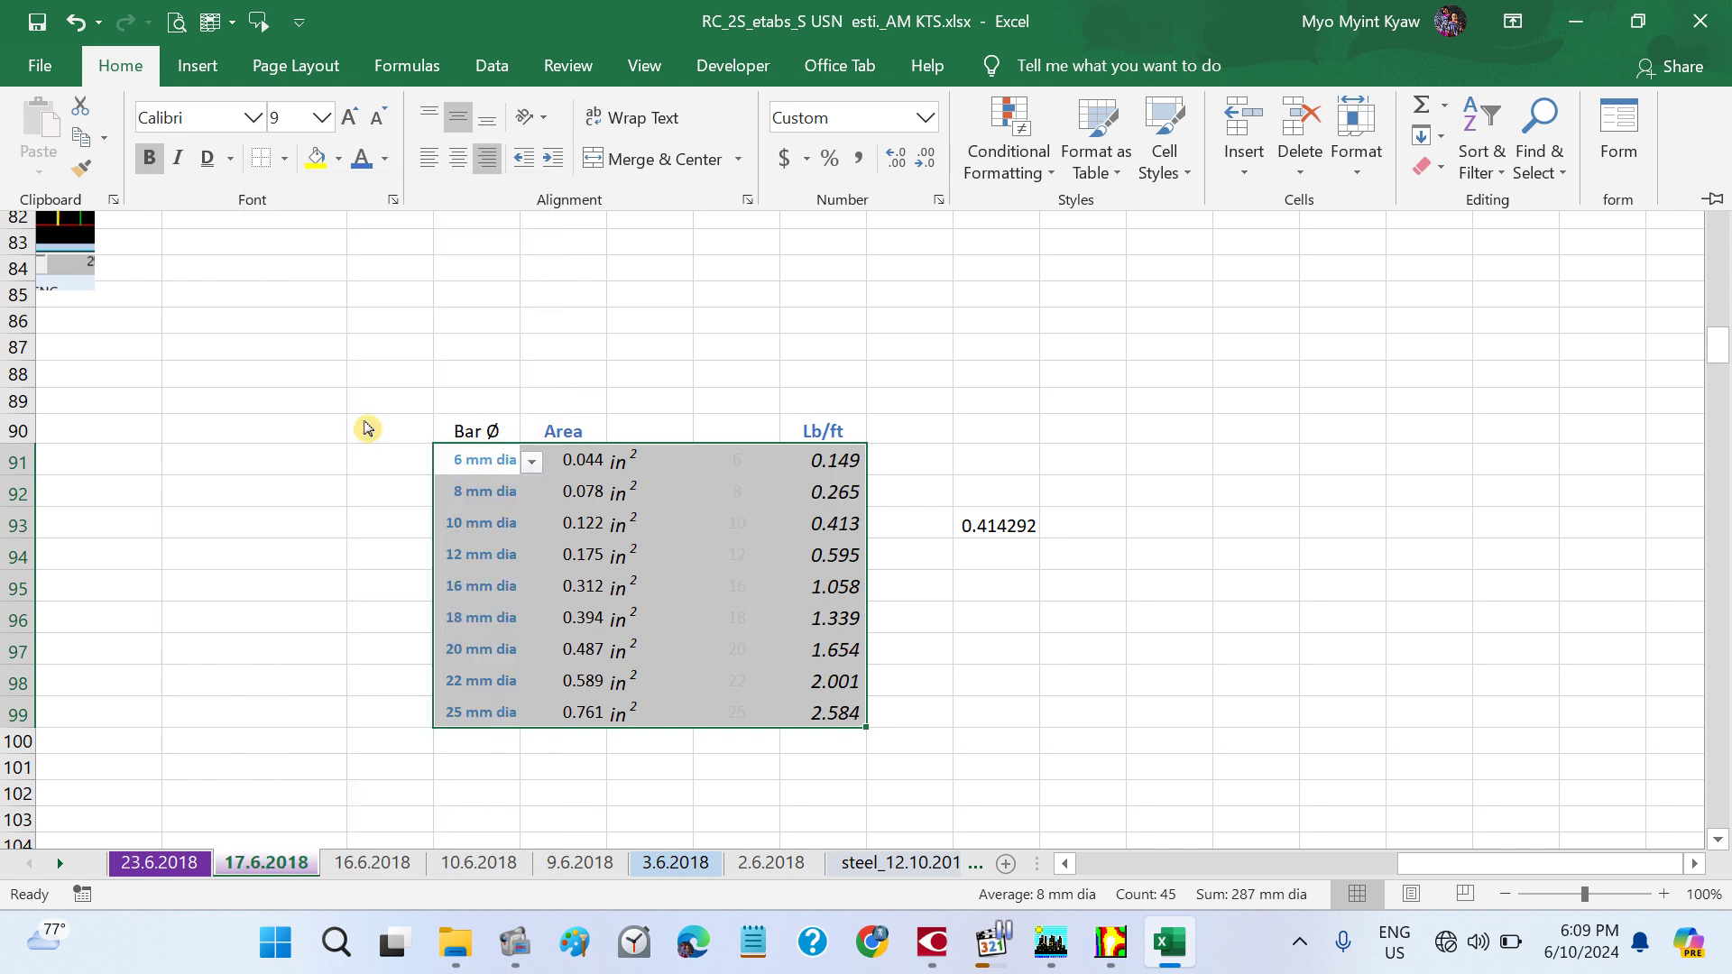
key(ctrl+F1)
- Clear the check calculation in AC93 beside the bar table
click(1058, 679)
click(1003, 532)
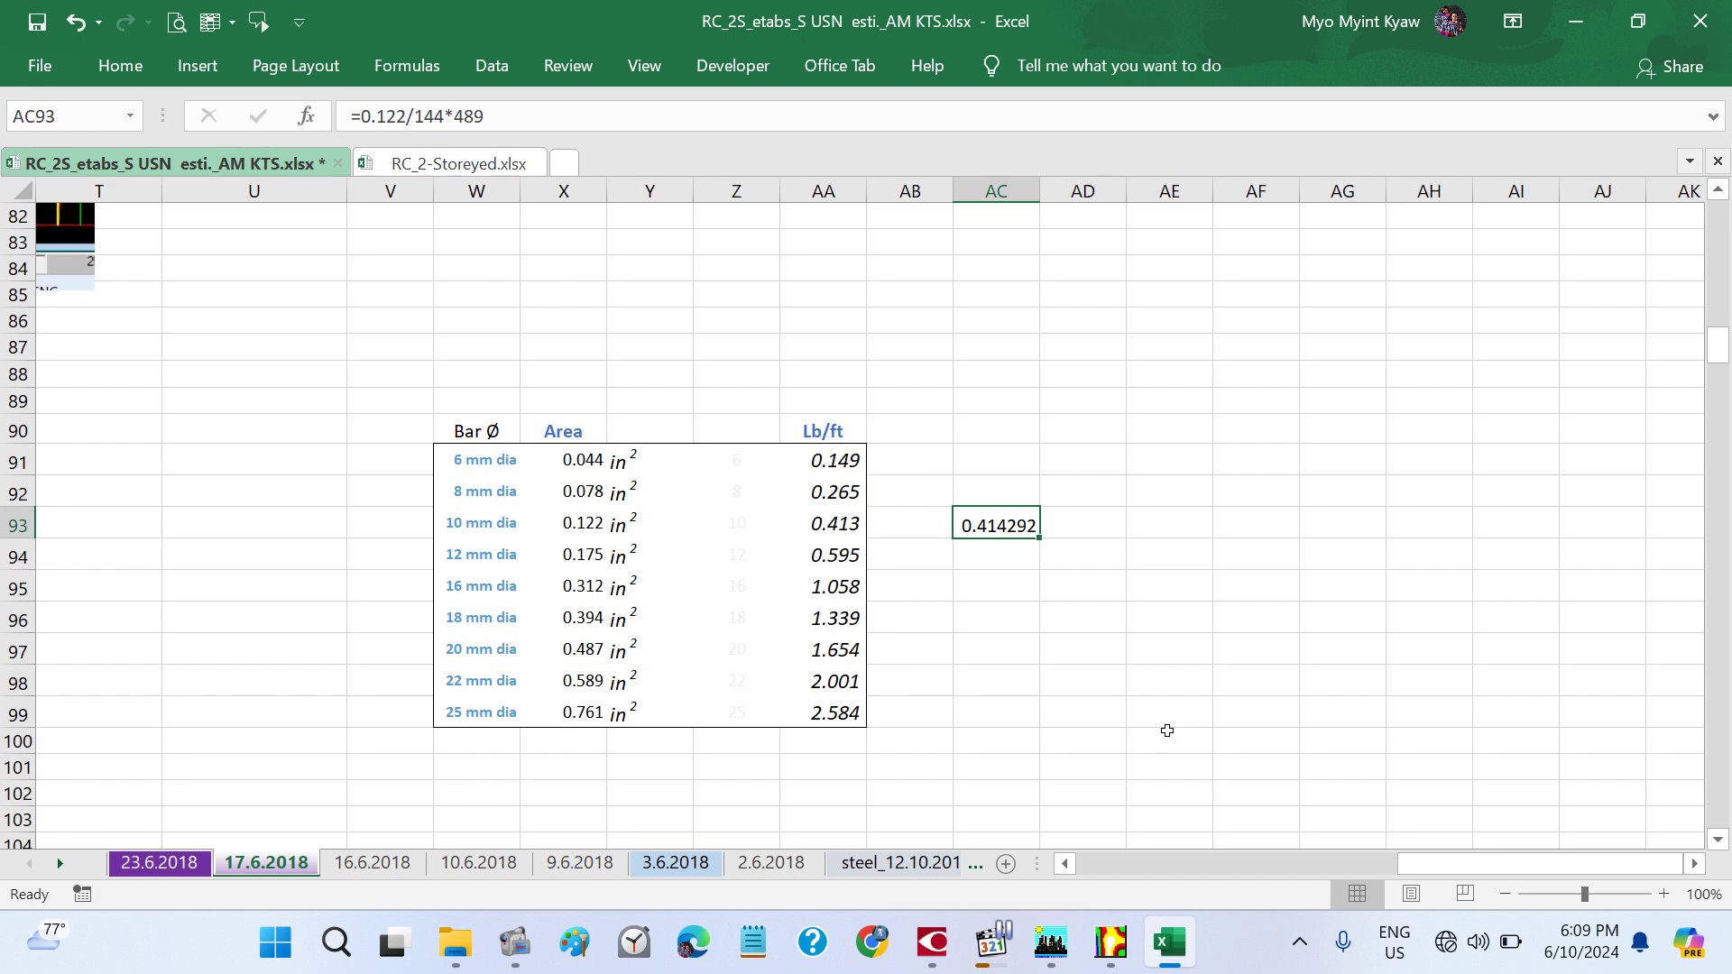
key(Delete)
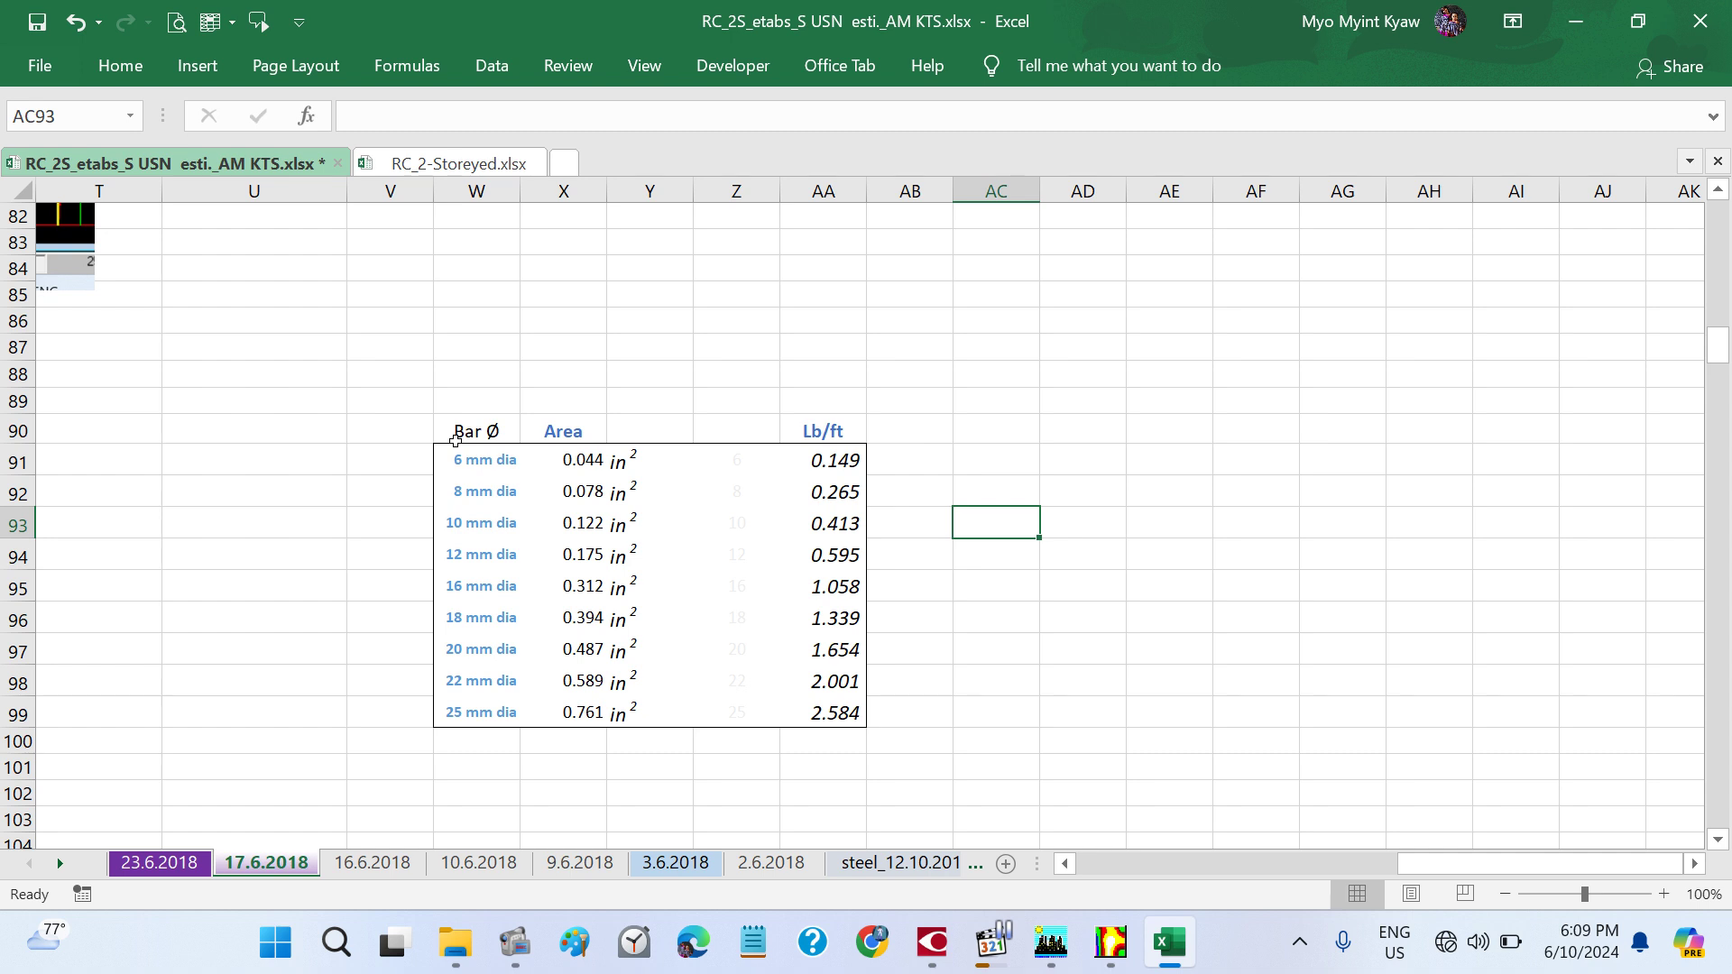
- Save the workbook and copy the bar table W90:AA99 to AZ83 on the 10.3.2018 sheet of RC_2-Storeyed.xlsx
drag(455, 431, 852, 717)
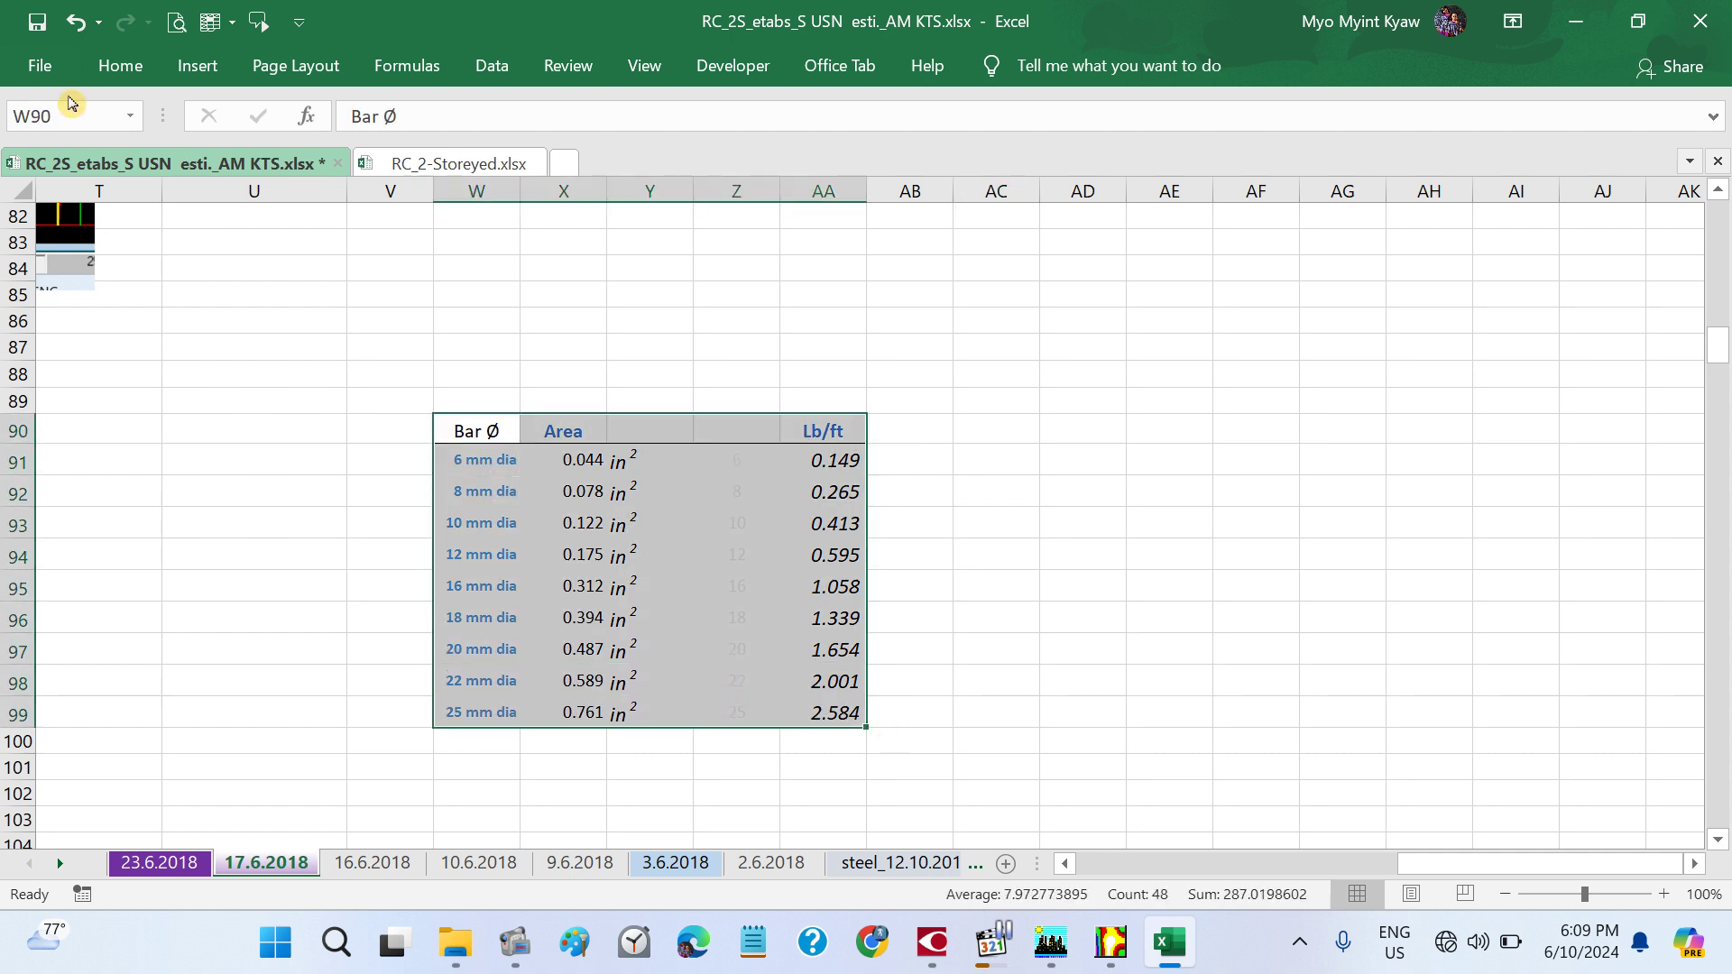
click(37, 21)
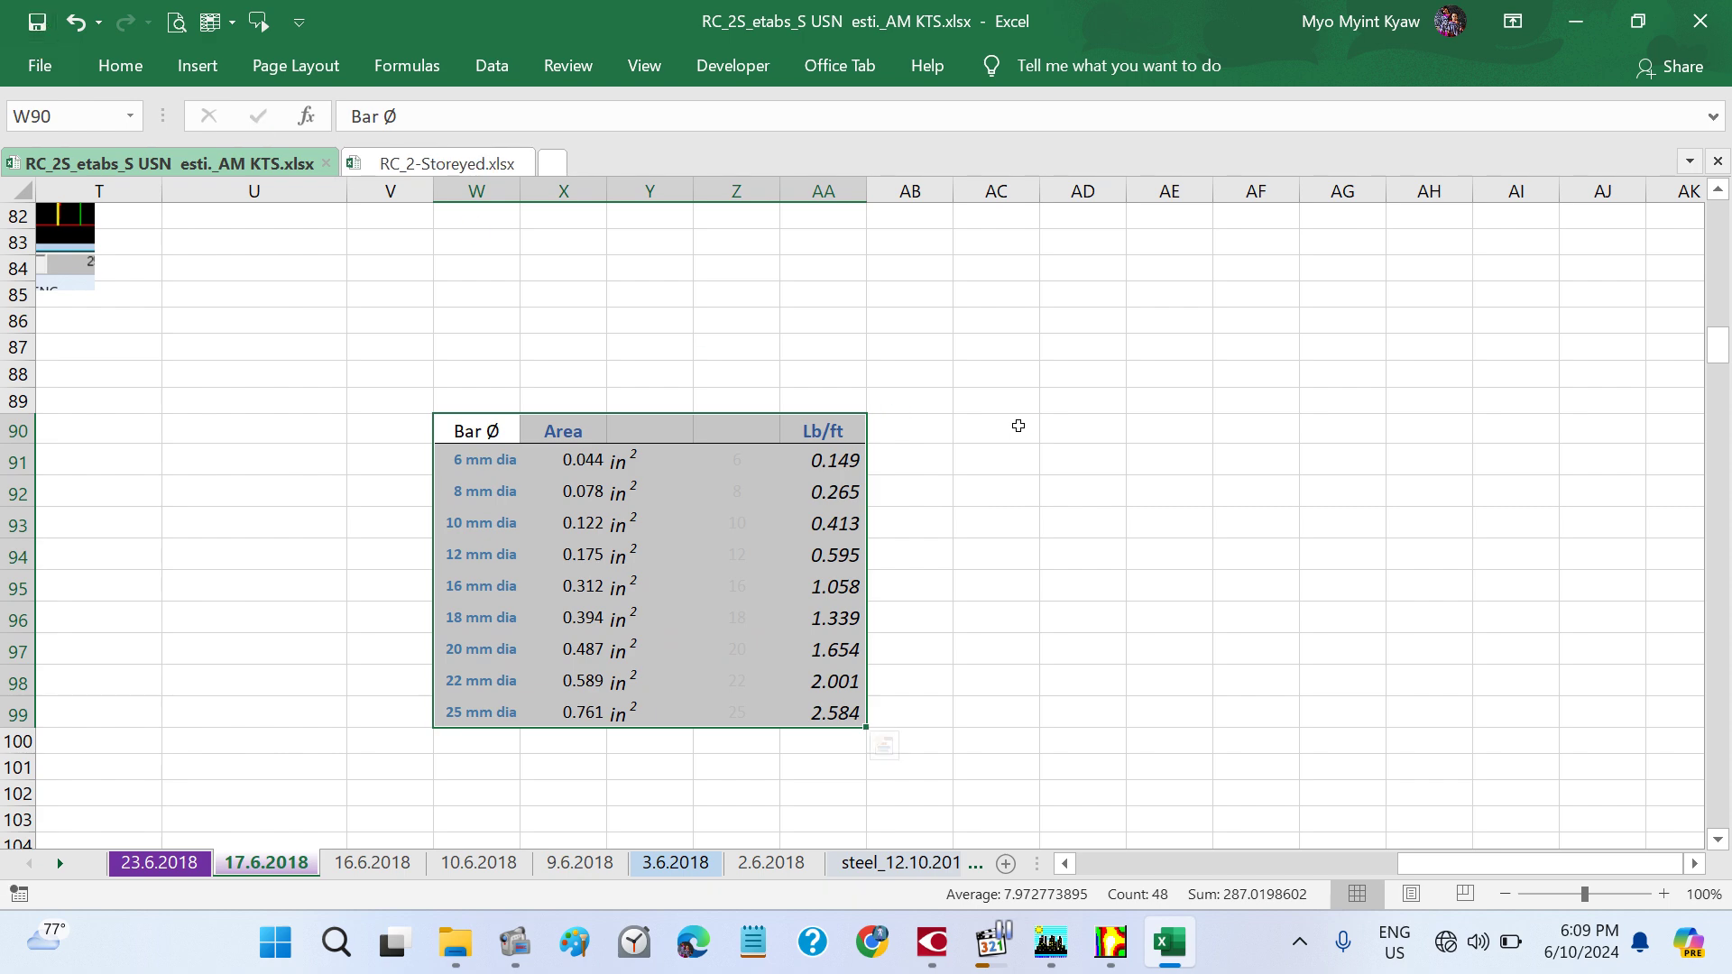
key(ctrl+c)
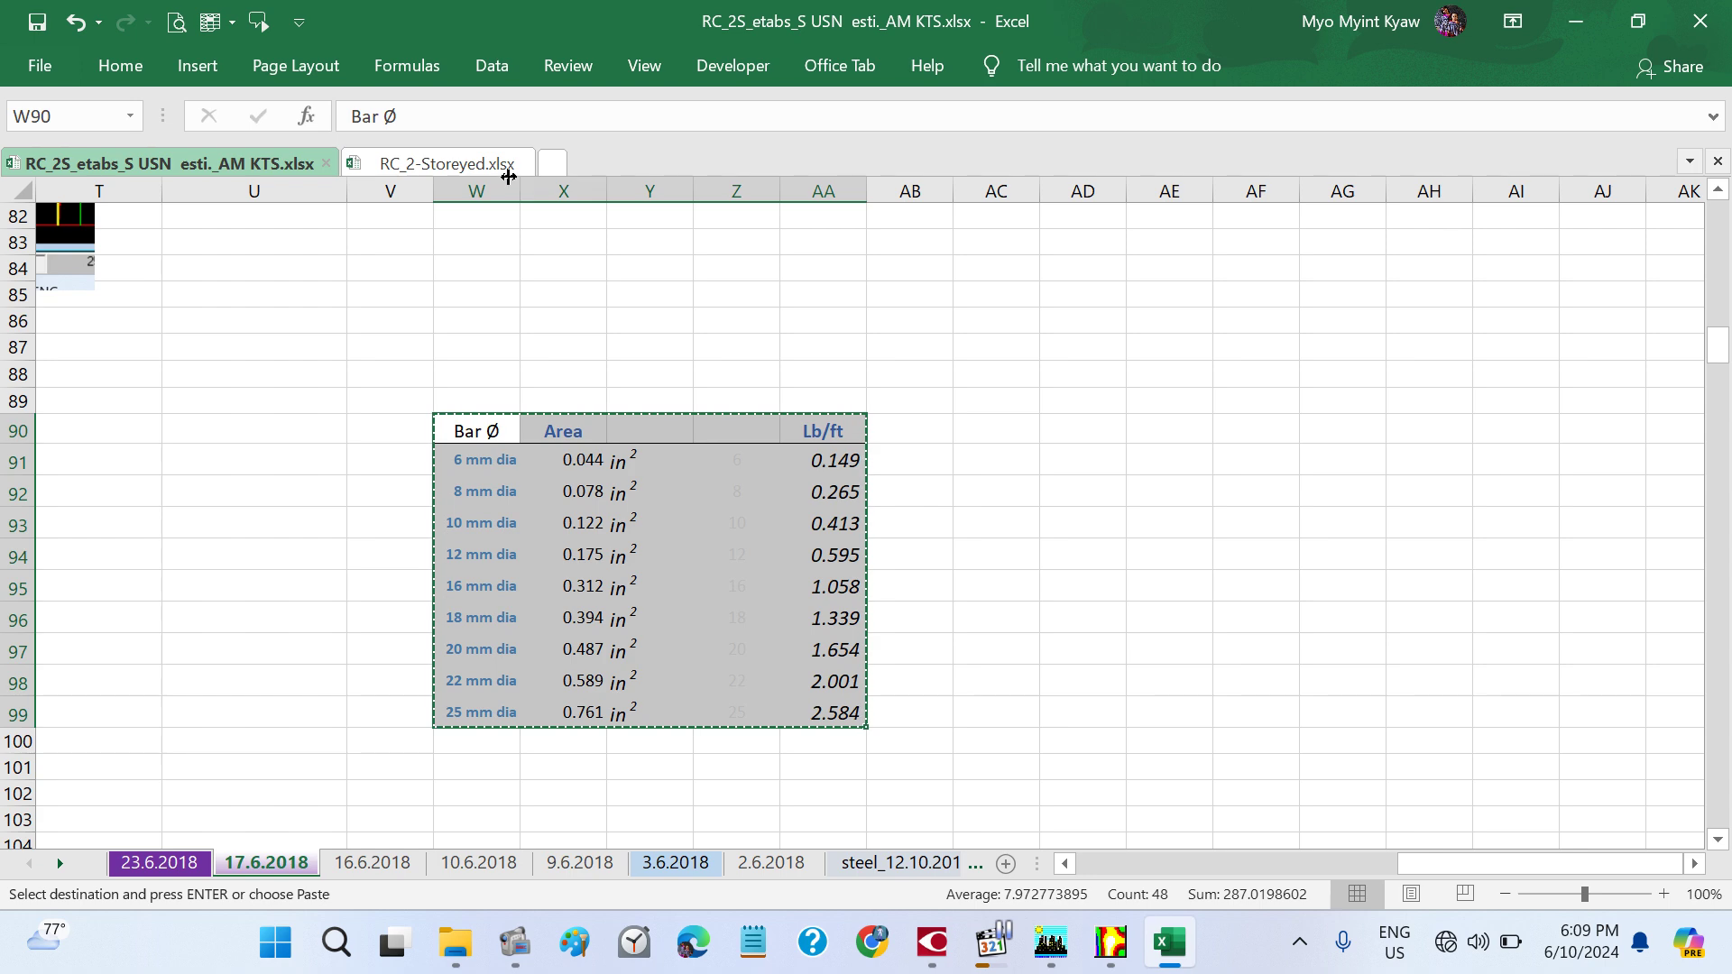
click(442, 161)
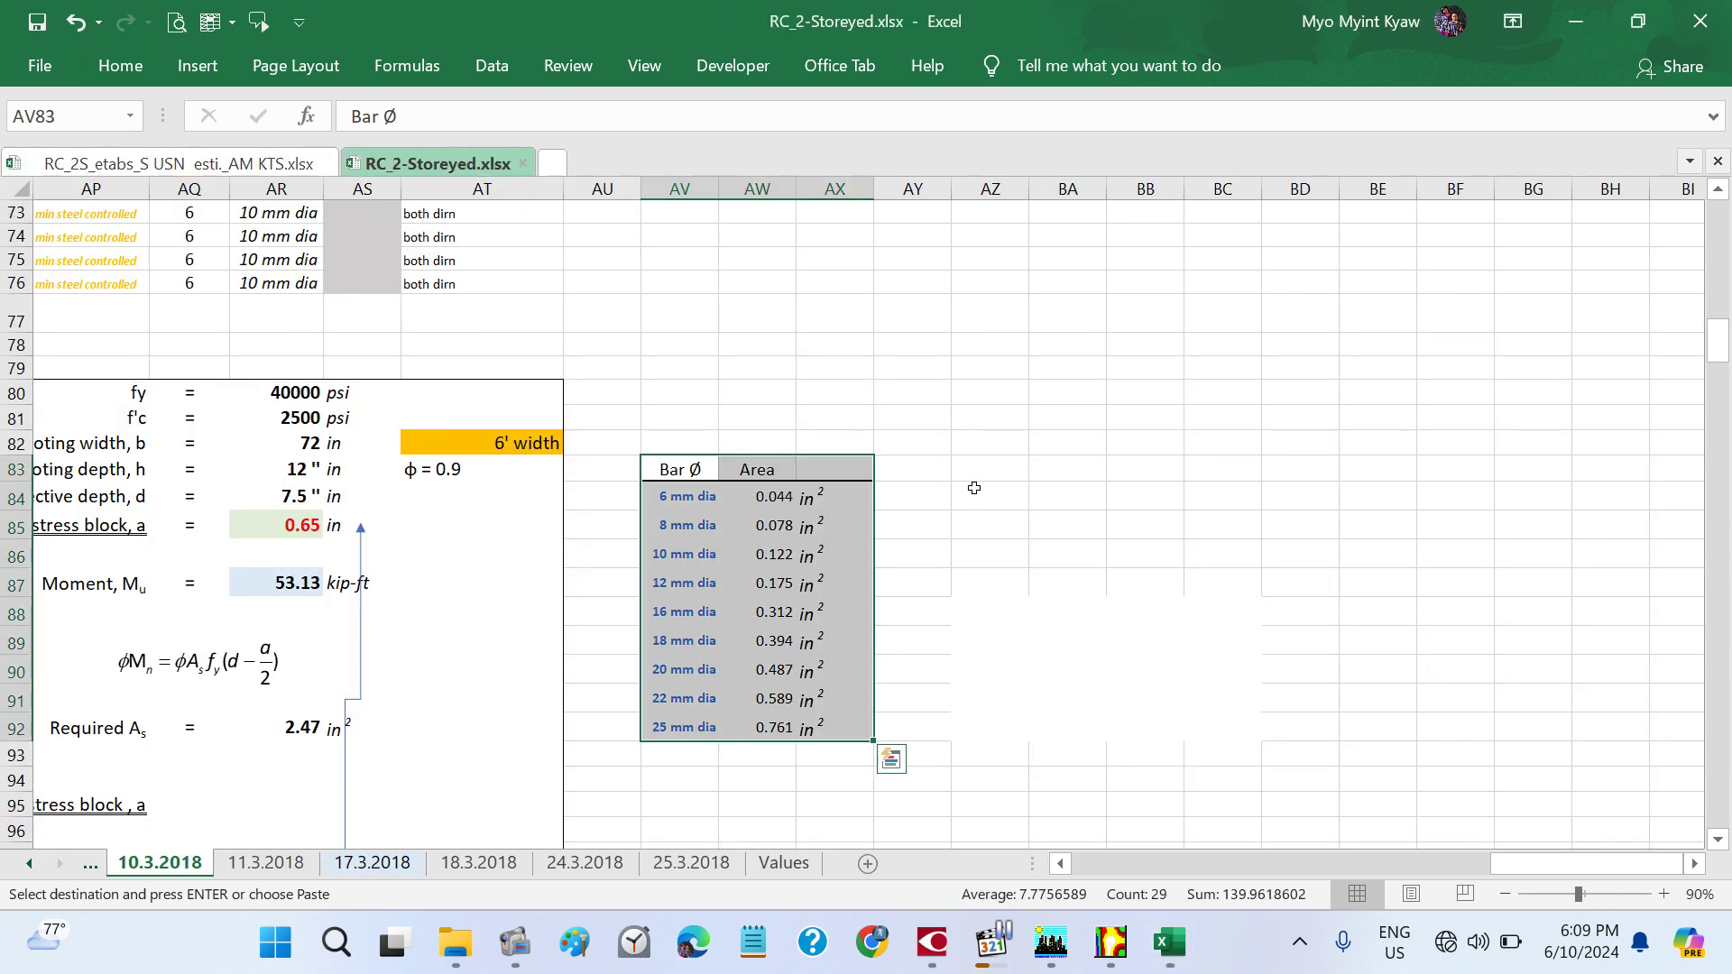
click(969, 475)
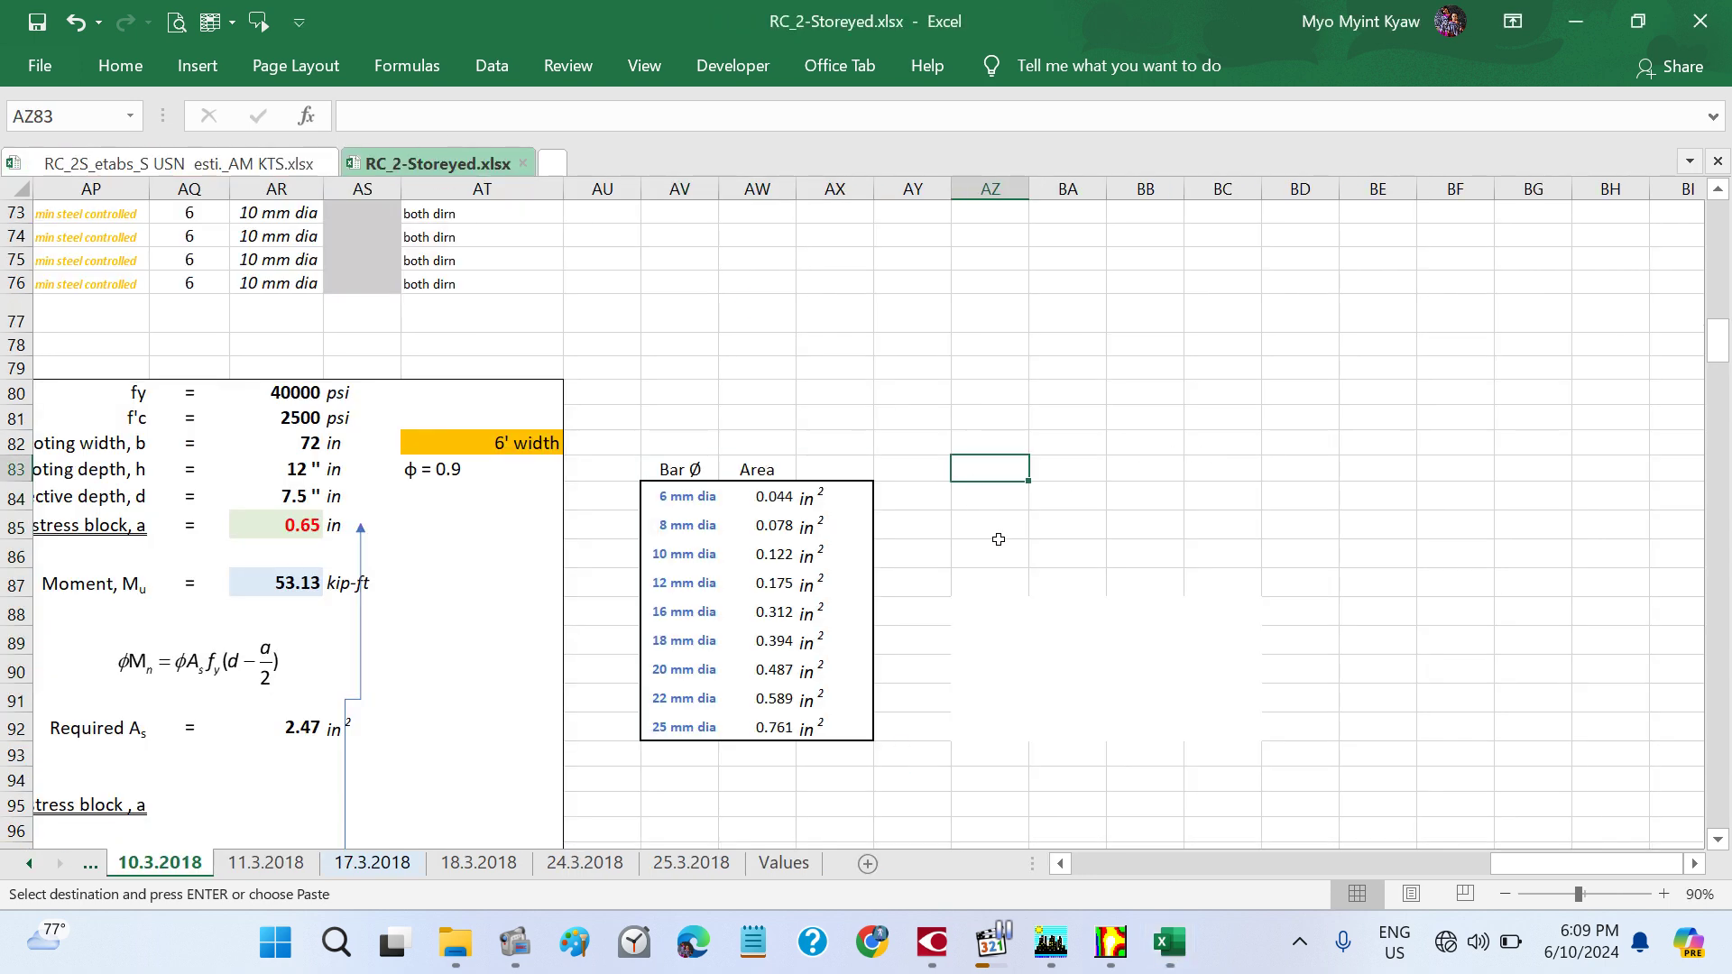
key(ctrl+v)
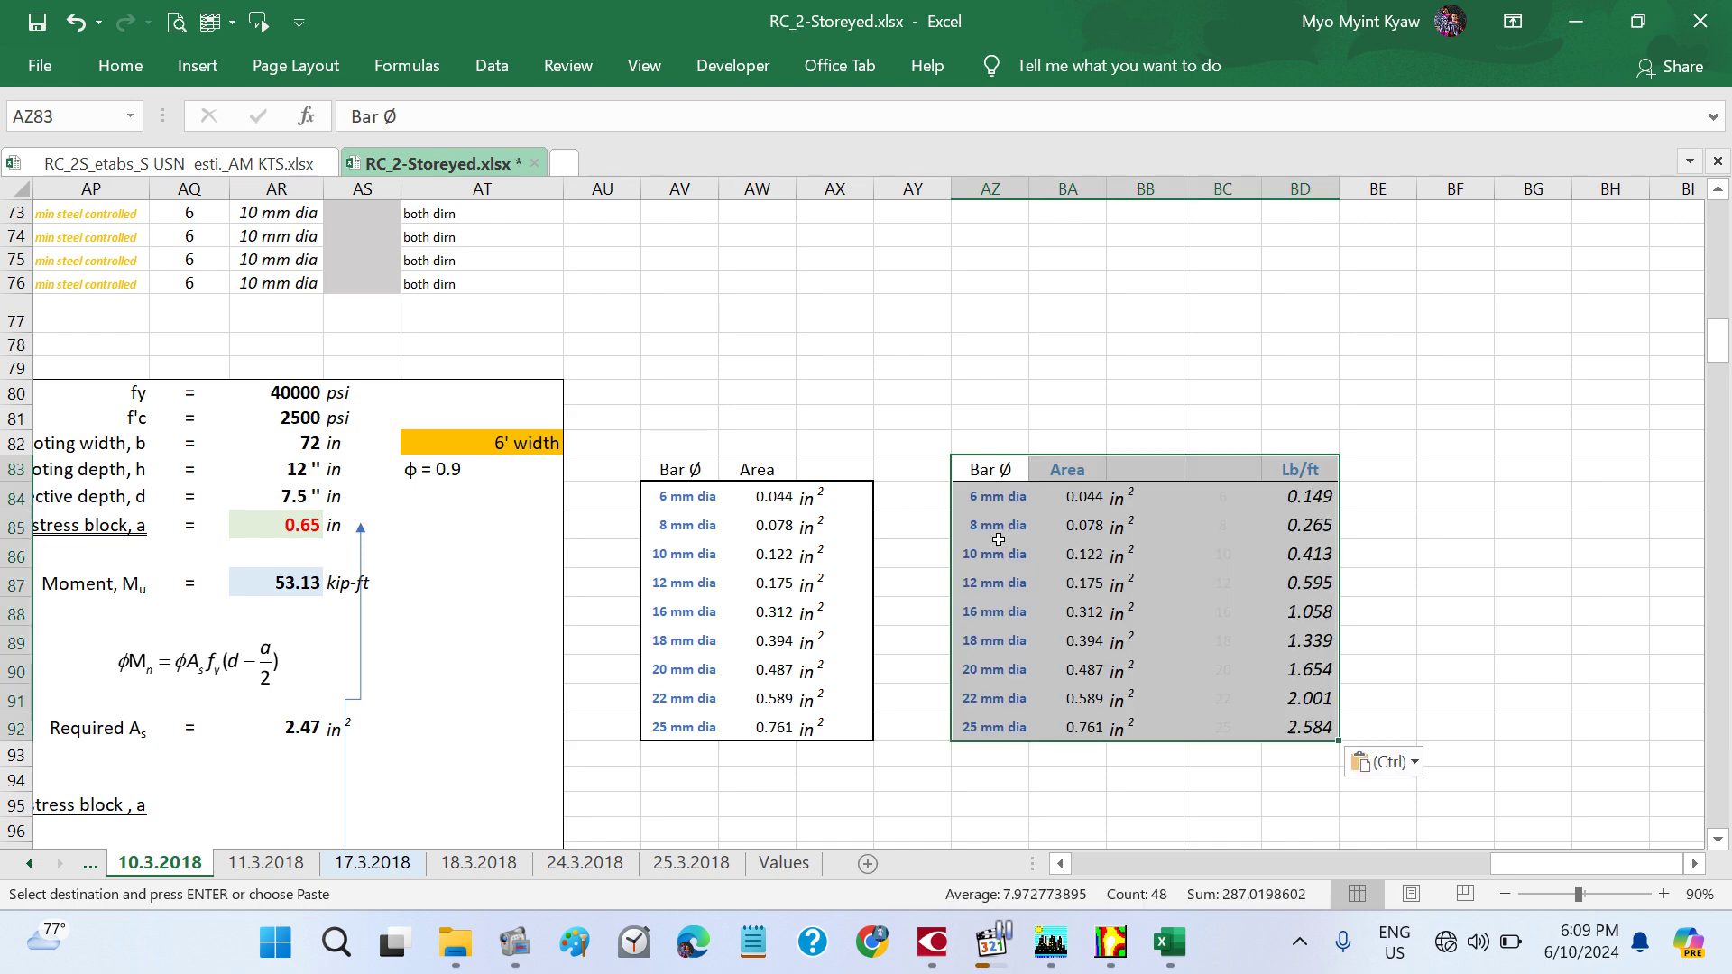
click(1555, 578)
- Check the pasted diameter dropdown in AZ84 and set its data validation list source to BC84:BC92
click(1015, 505)
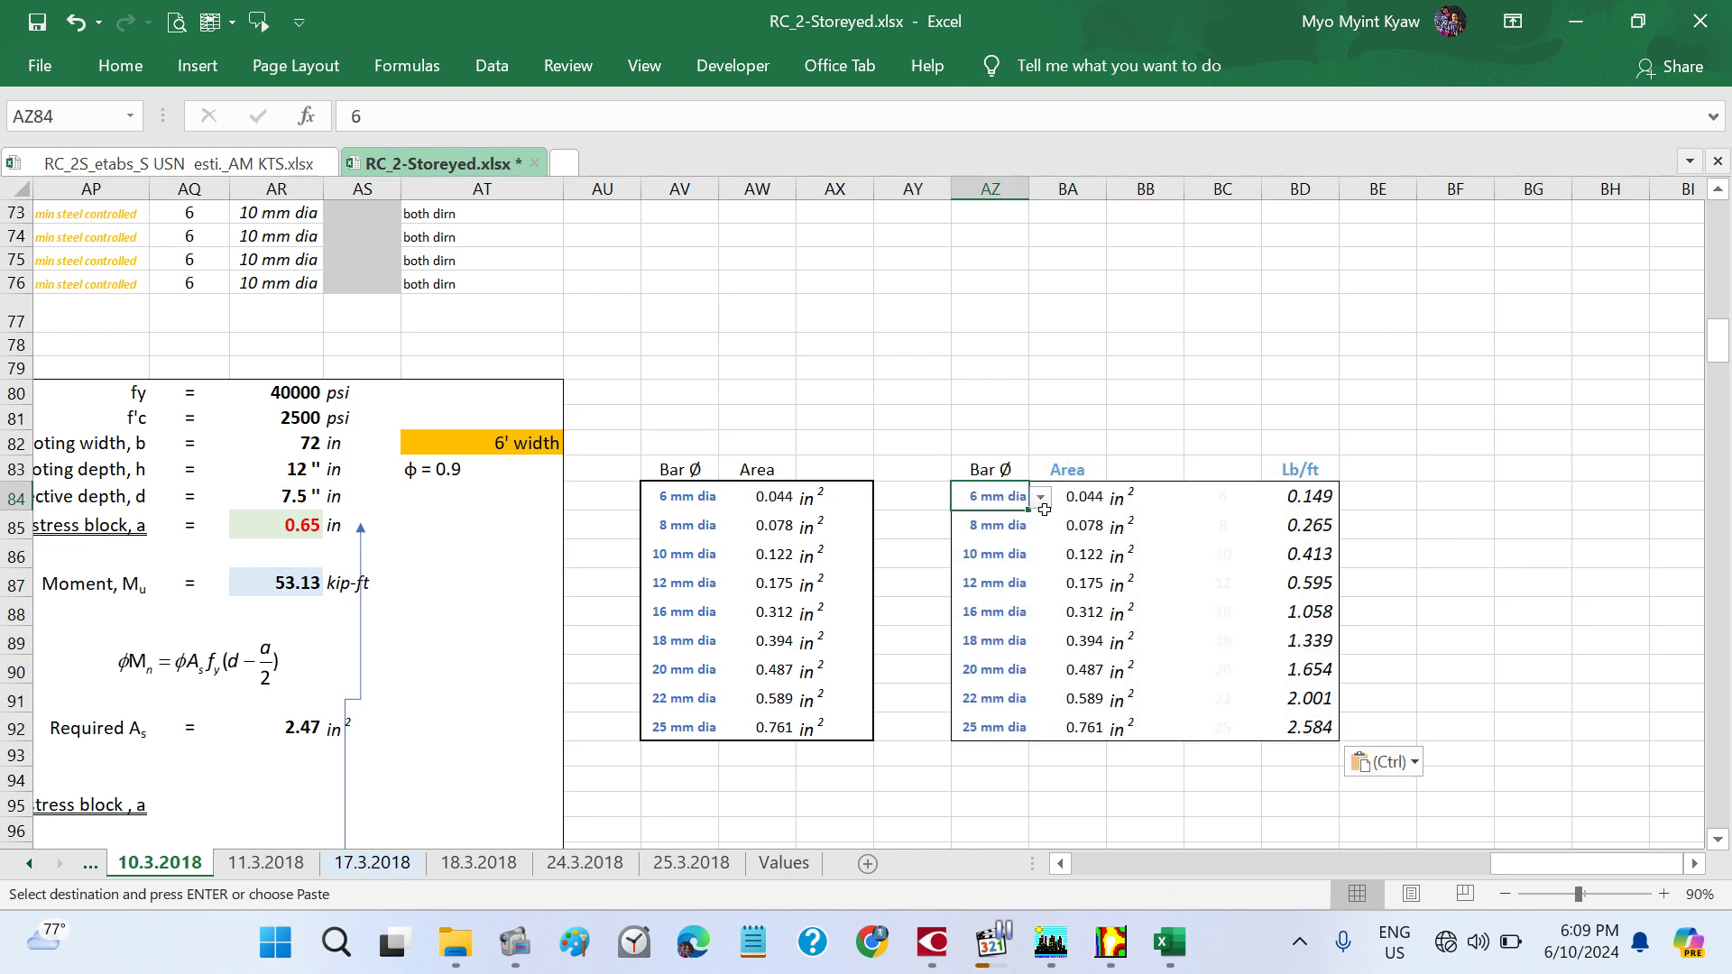
click(1040, 497)
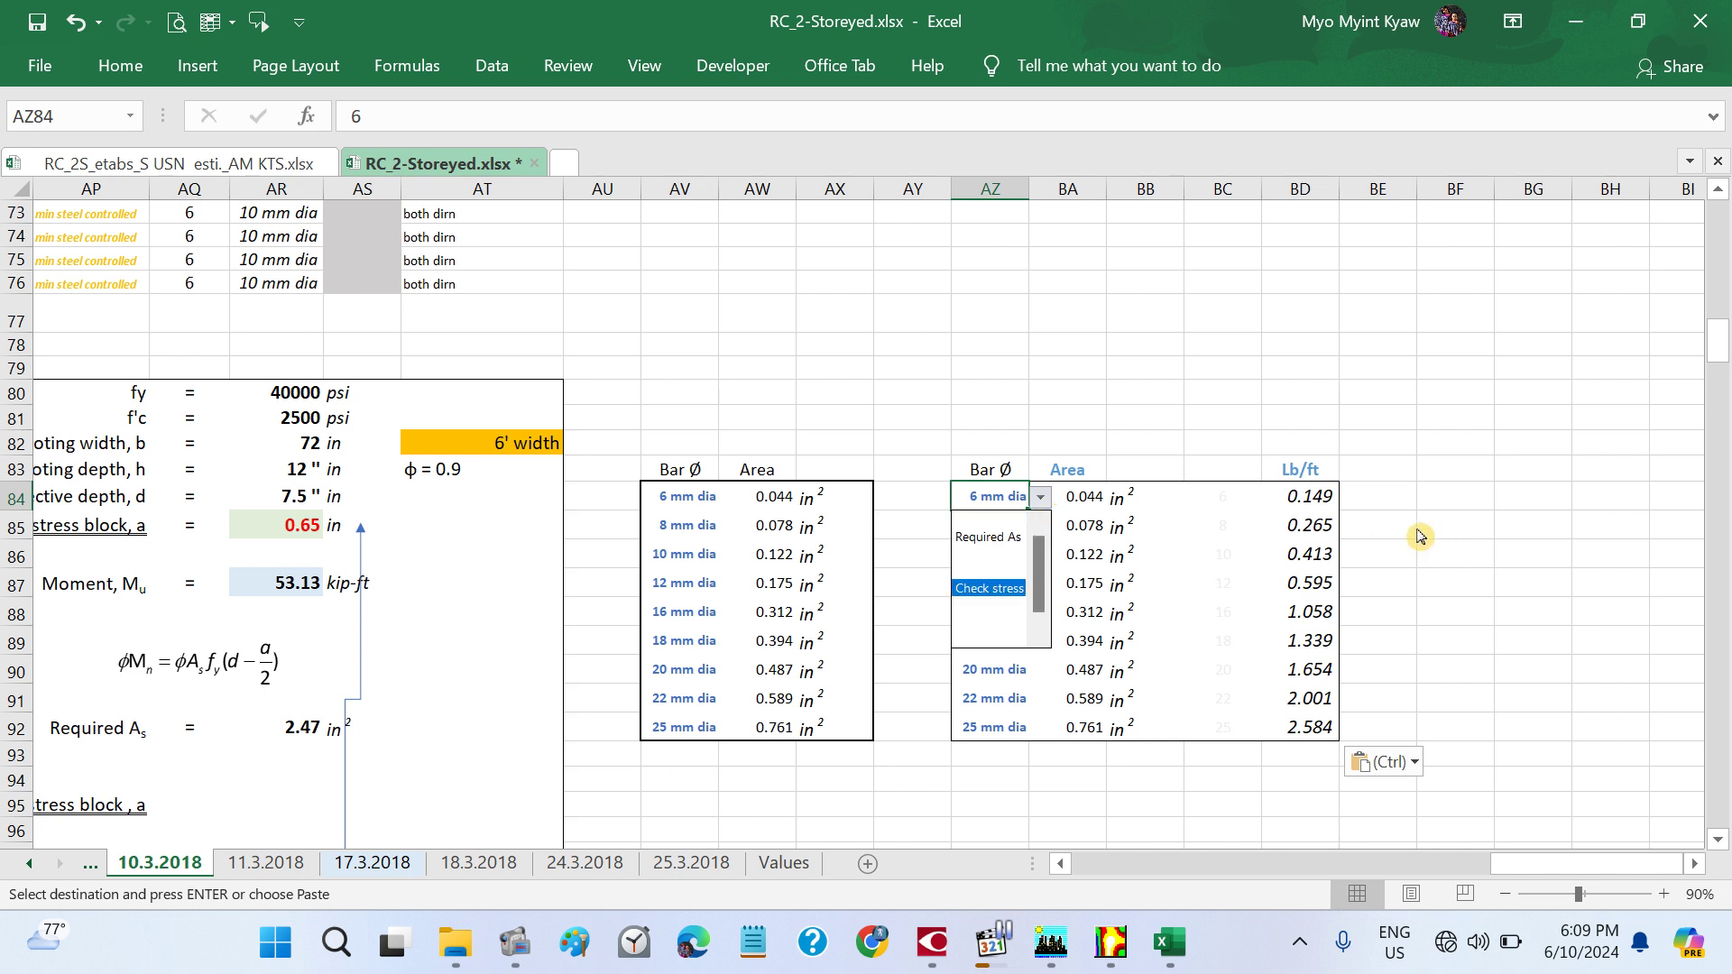
click(1441, 552)
click(1430, 547)
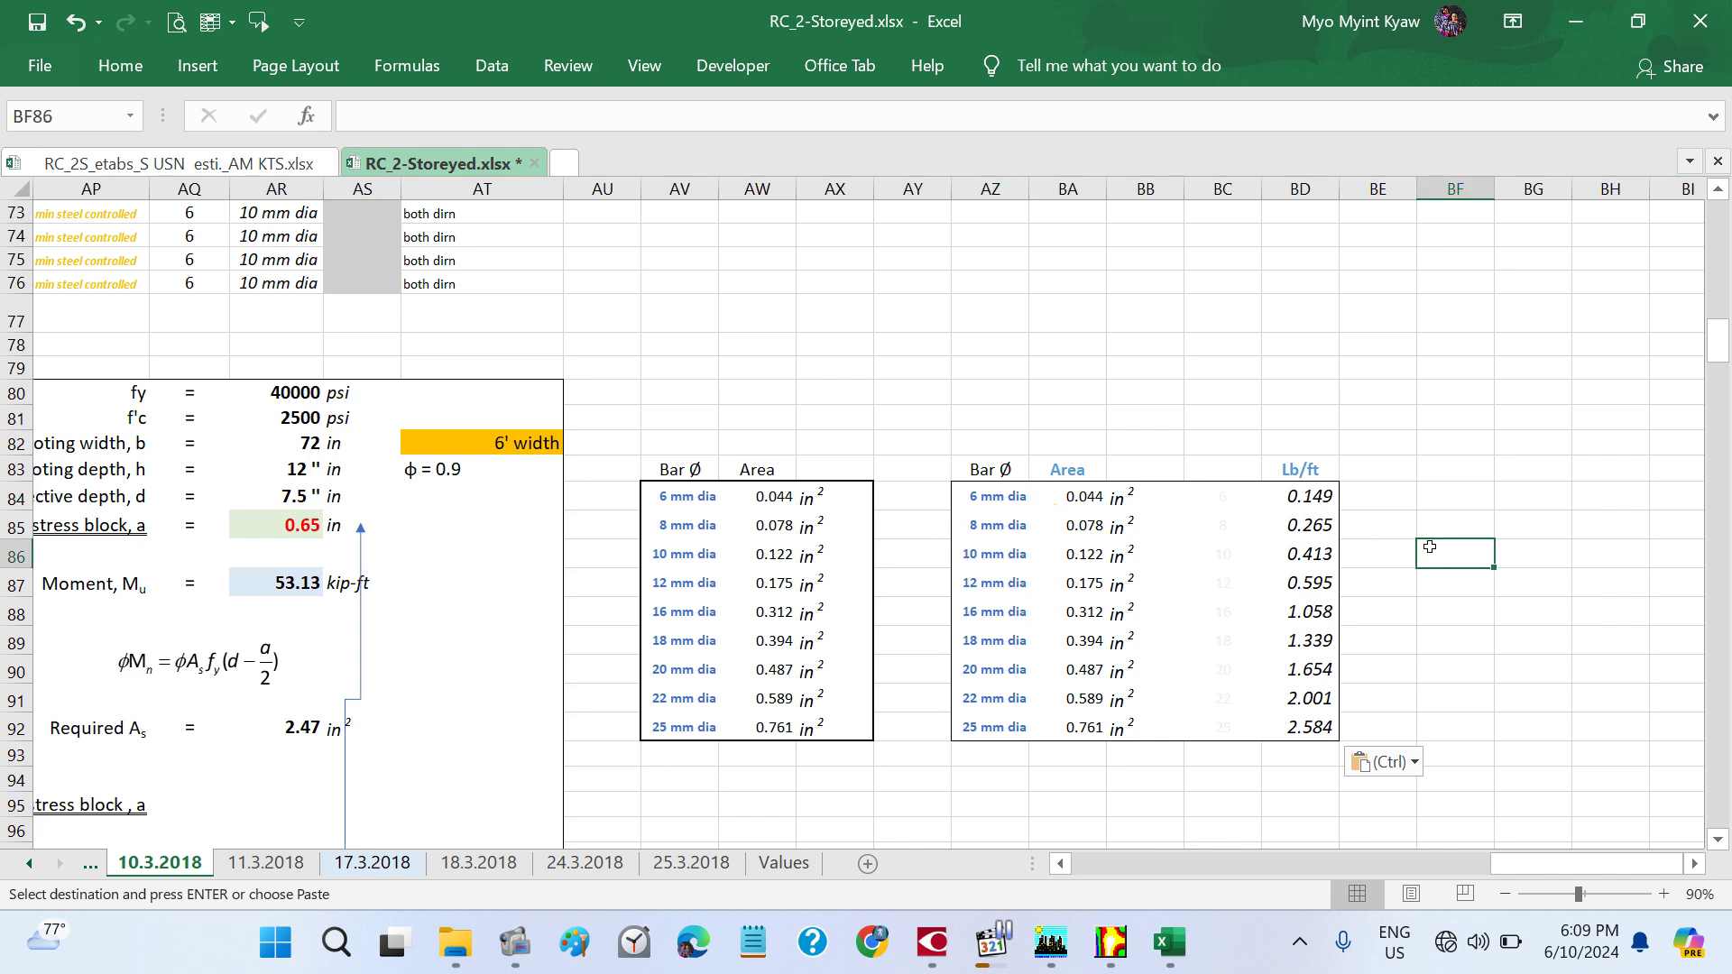
click(1002, 506)
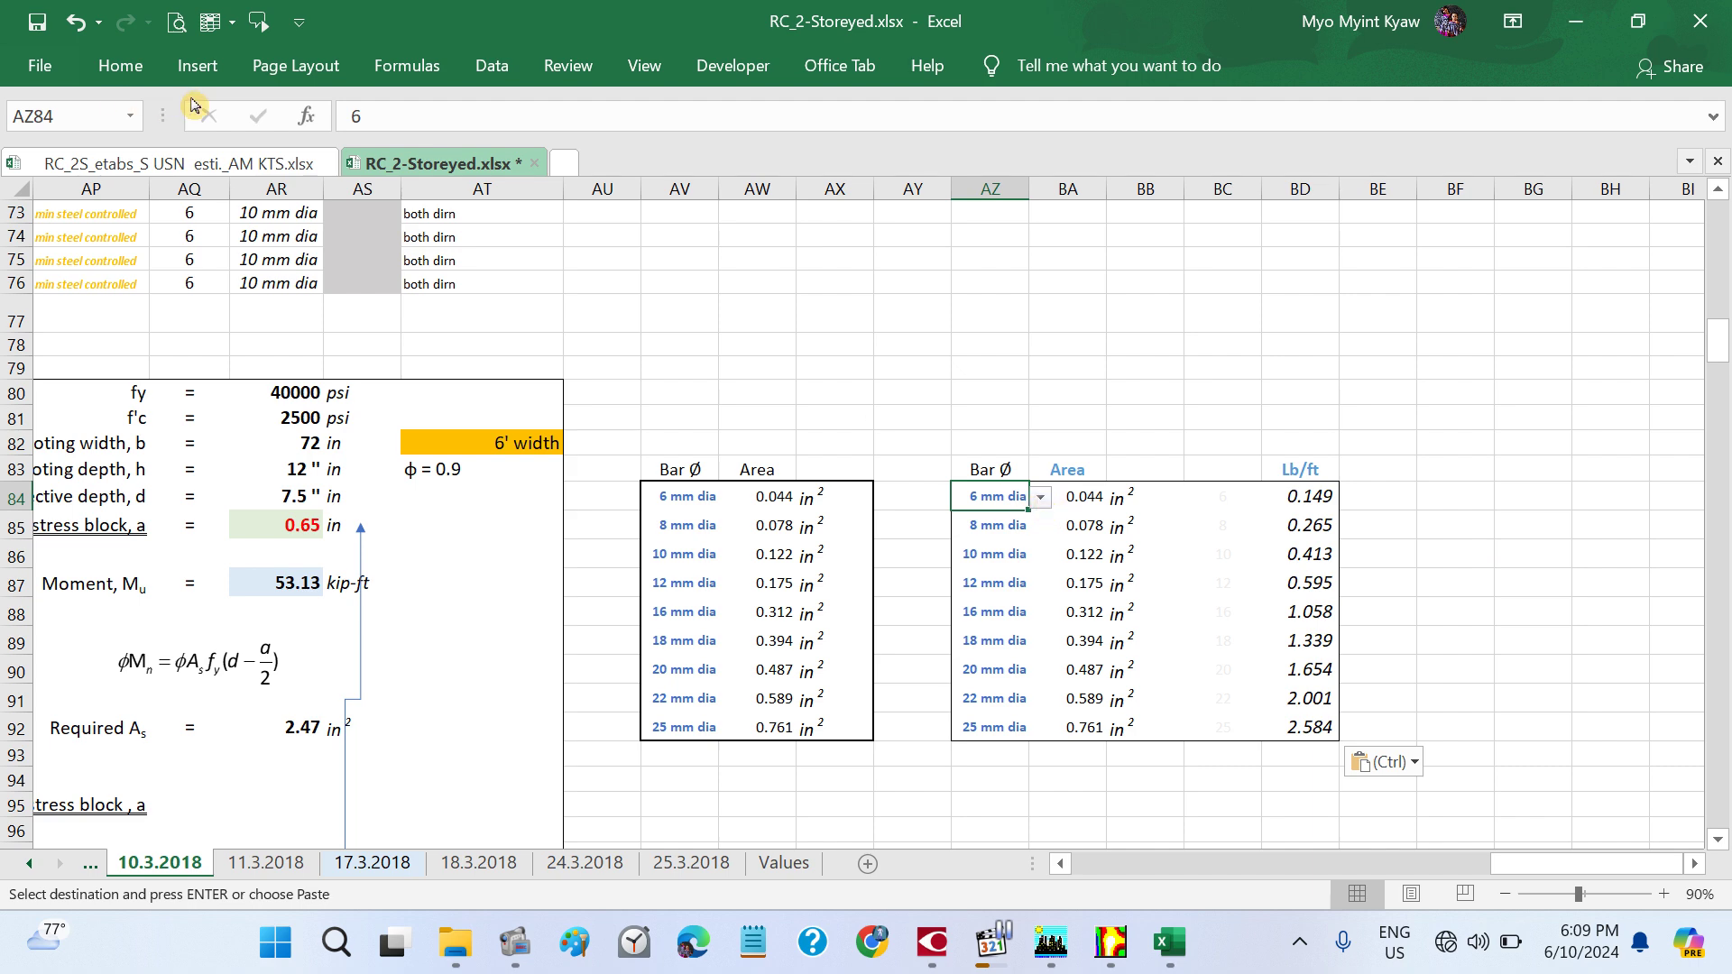
click(485, 82)
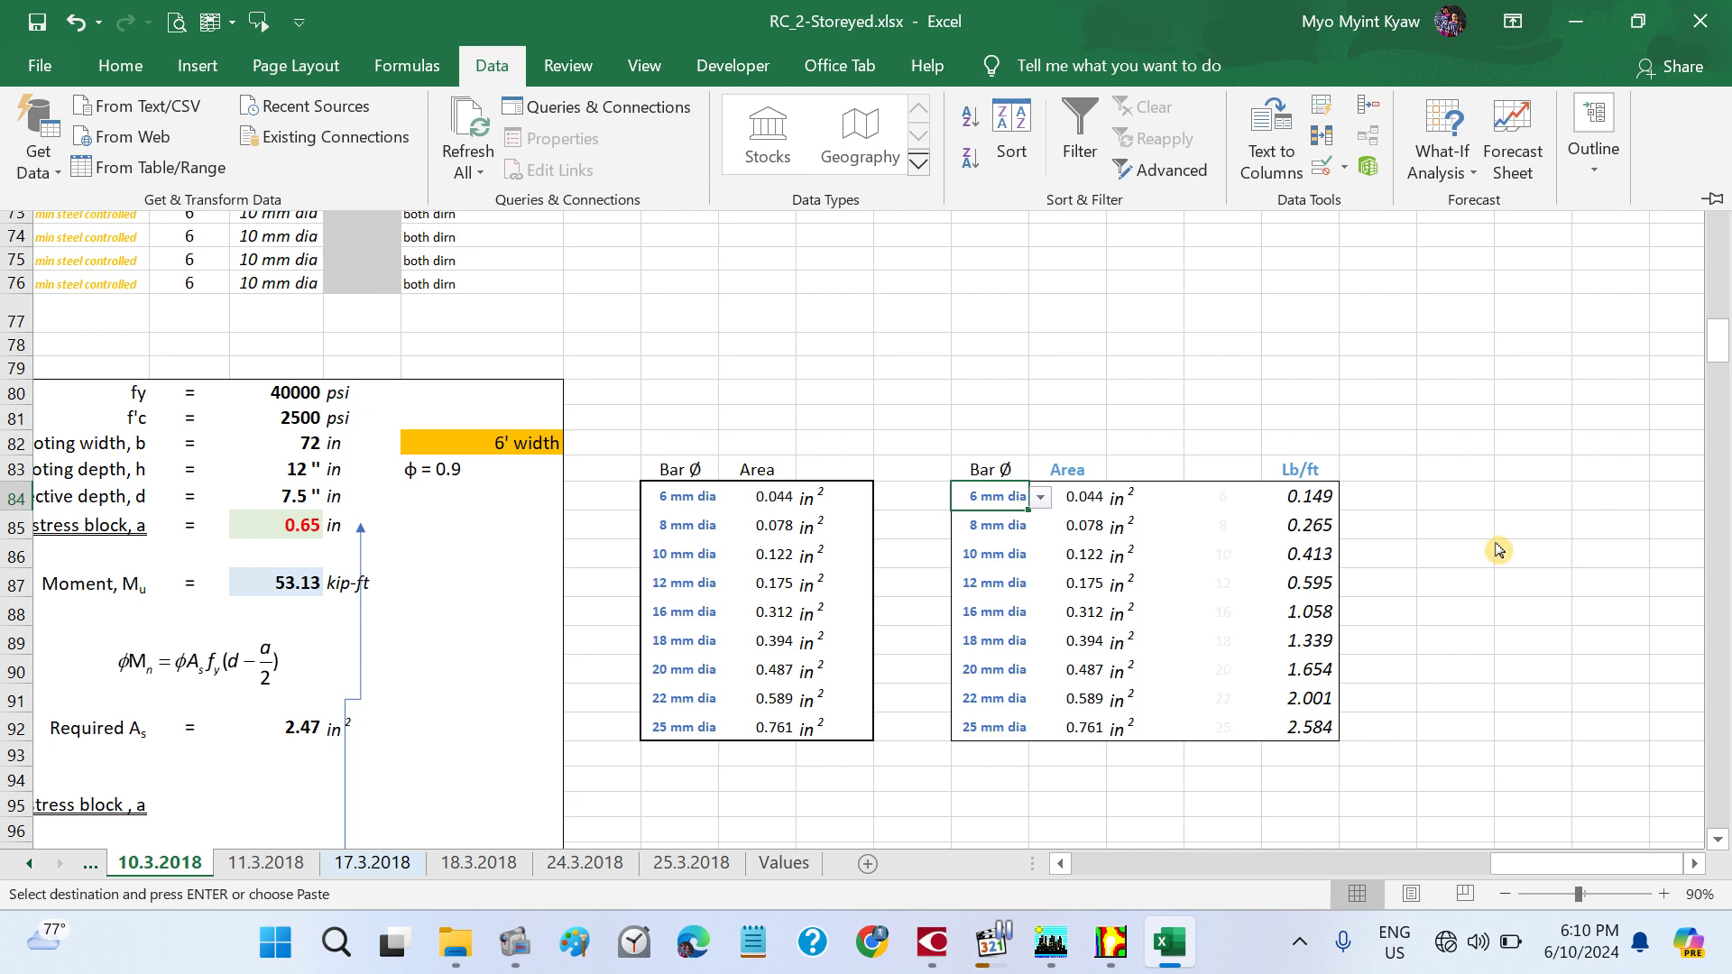
click(1343, 167)
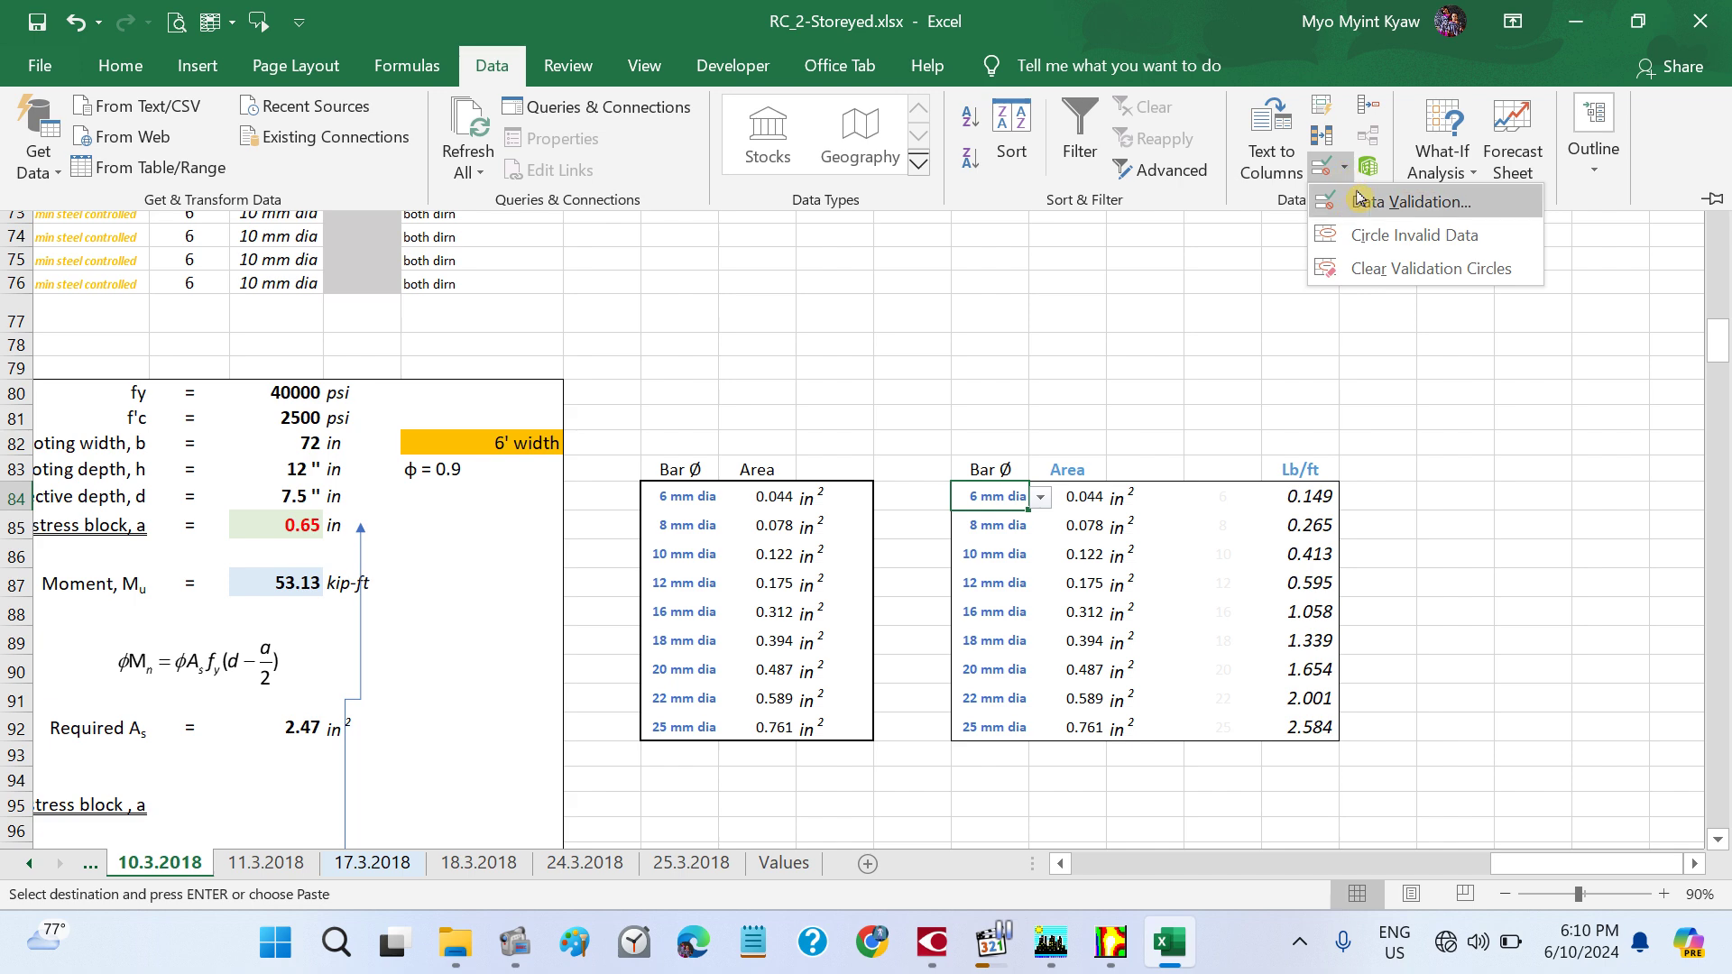
click(1358, 201)
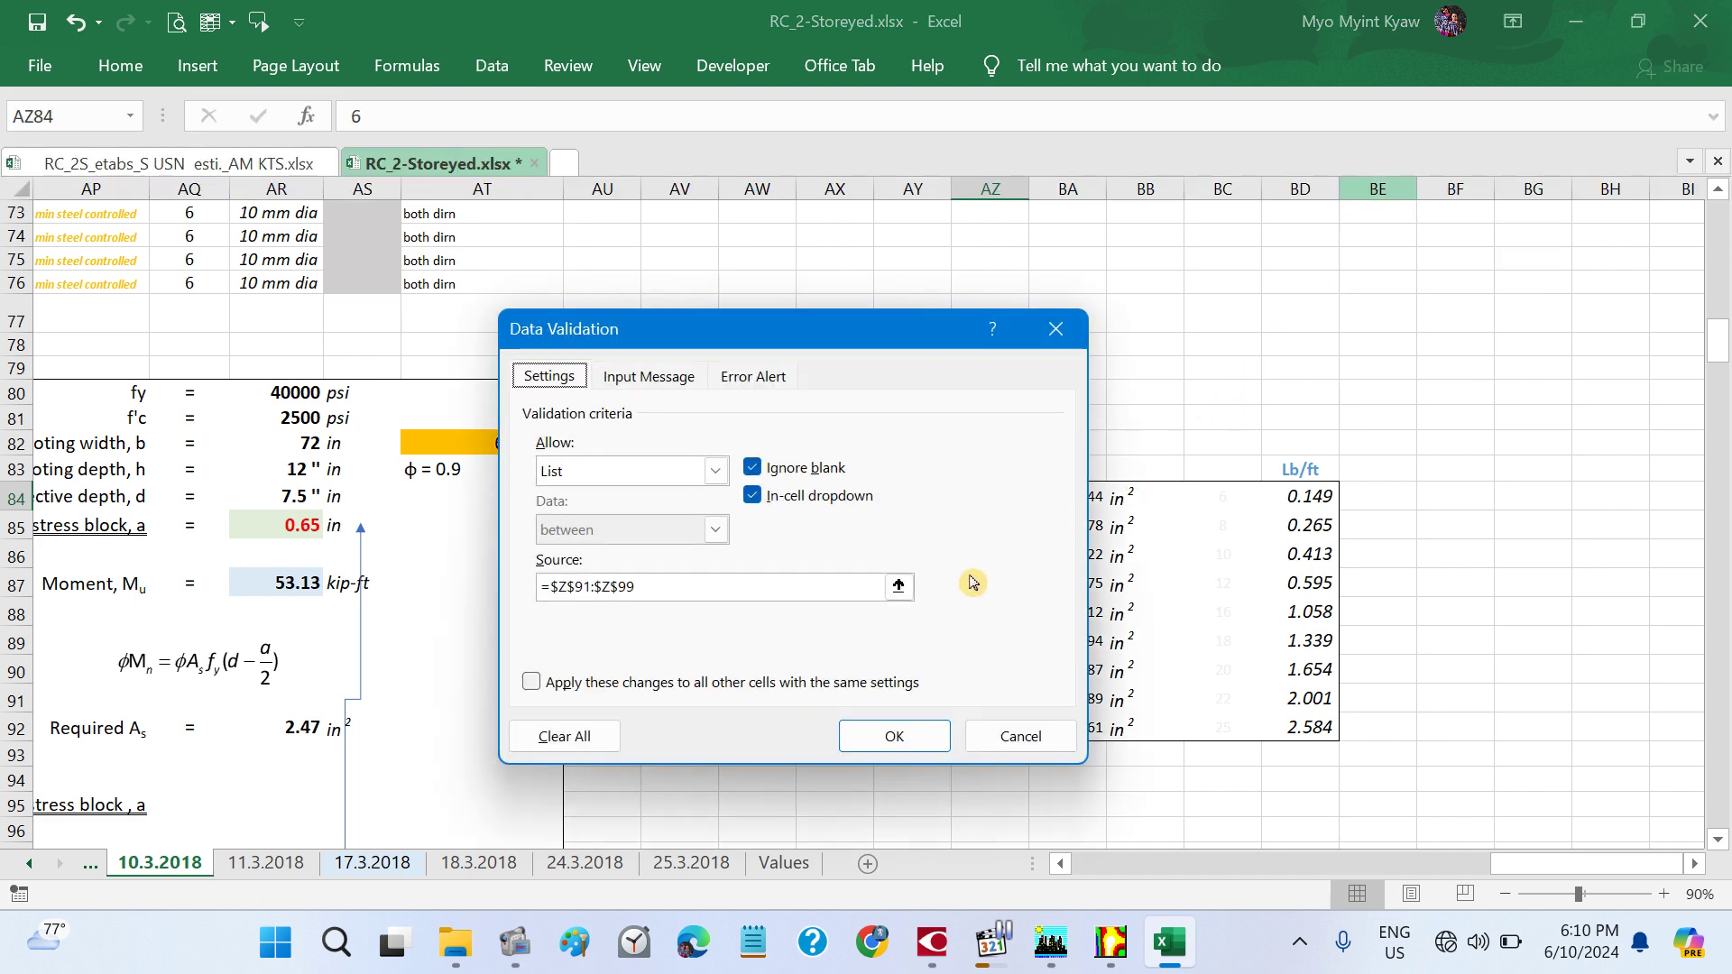
click(898, 587)
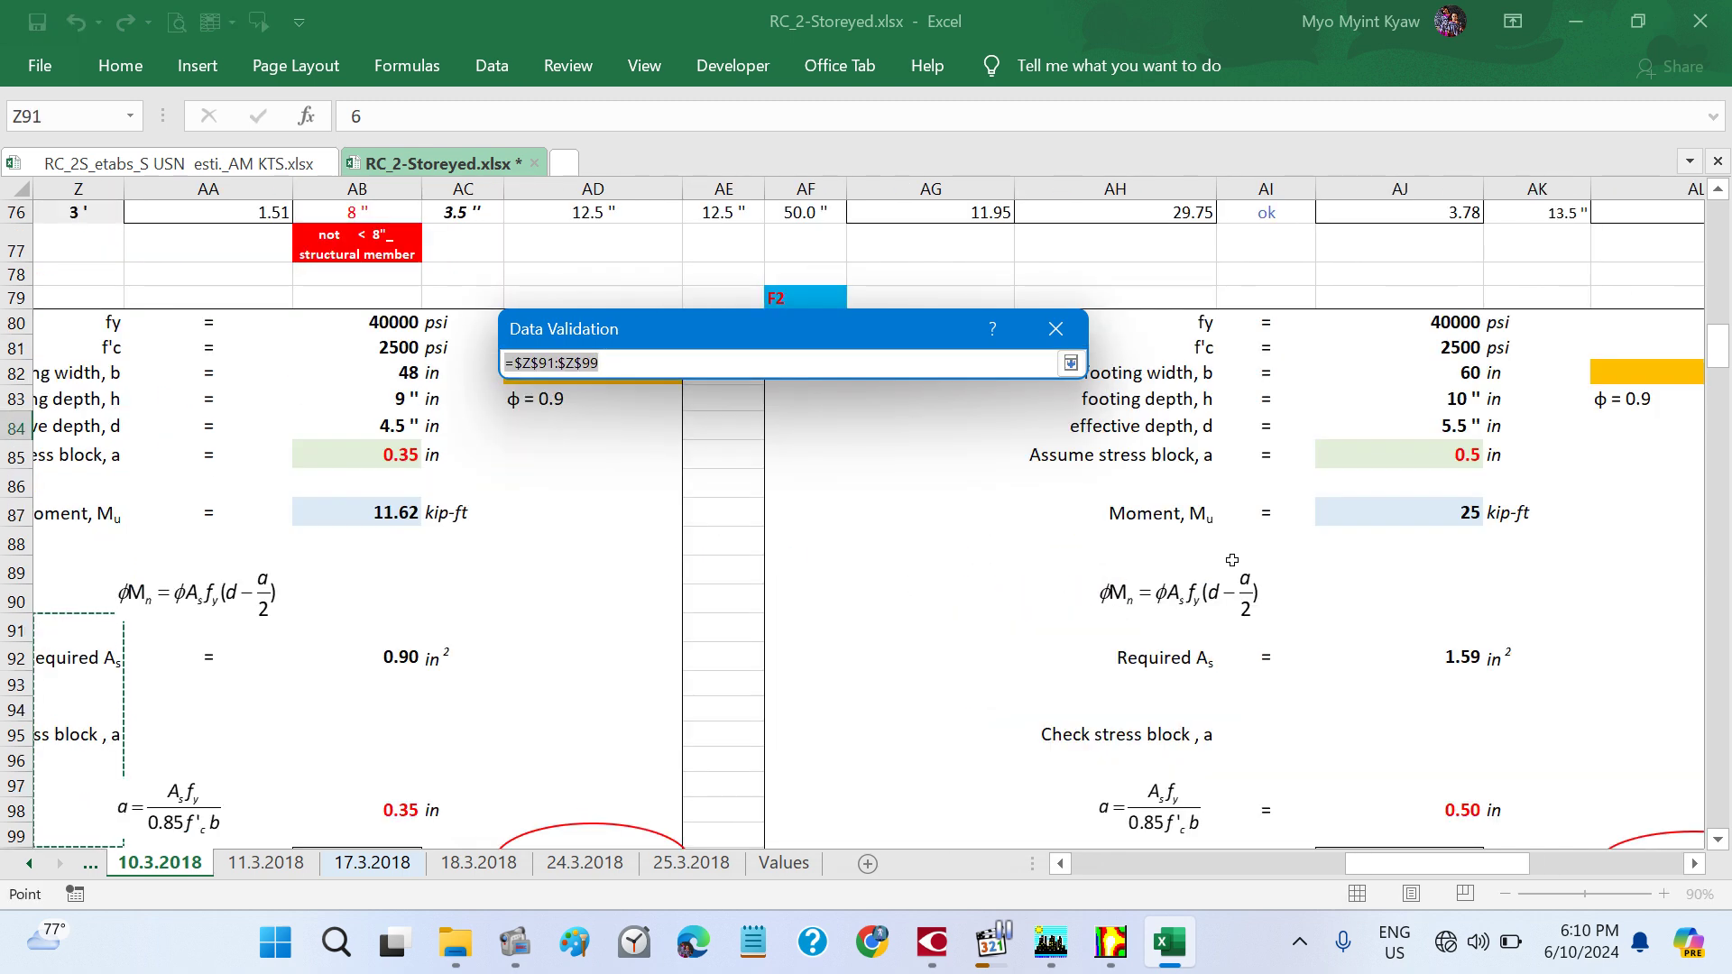
scroll(1237, 566, right, 10)
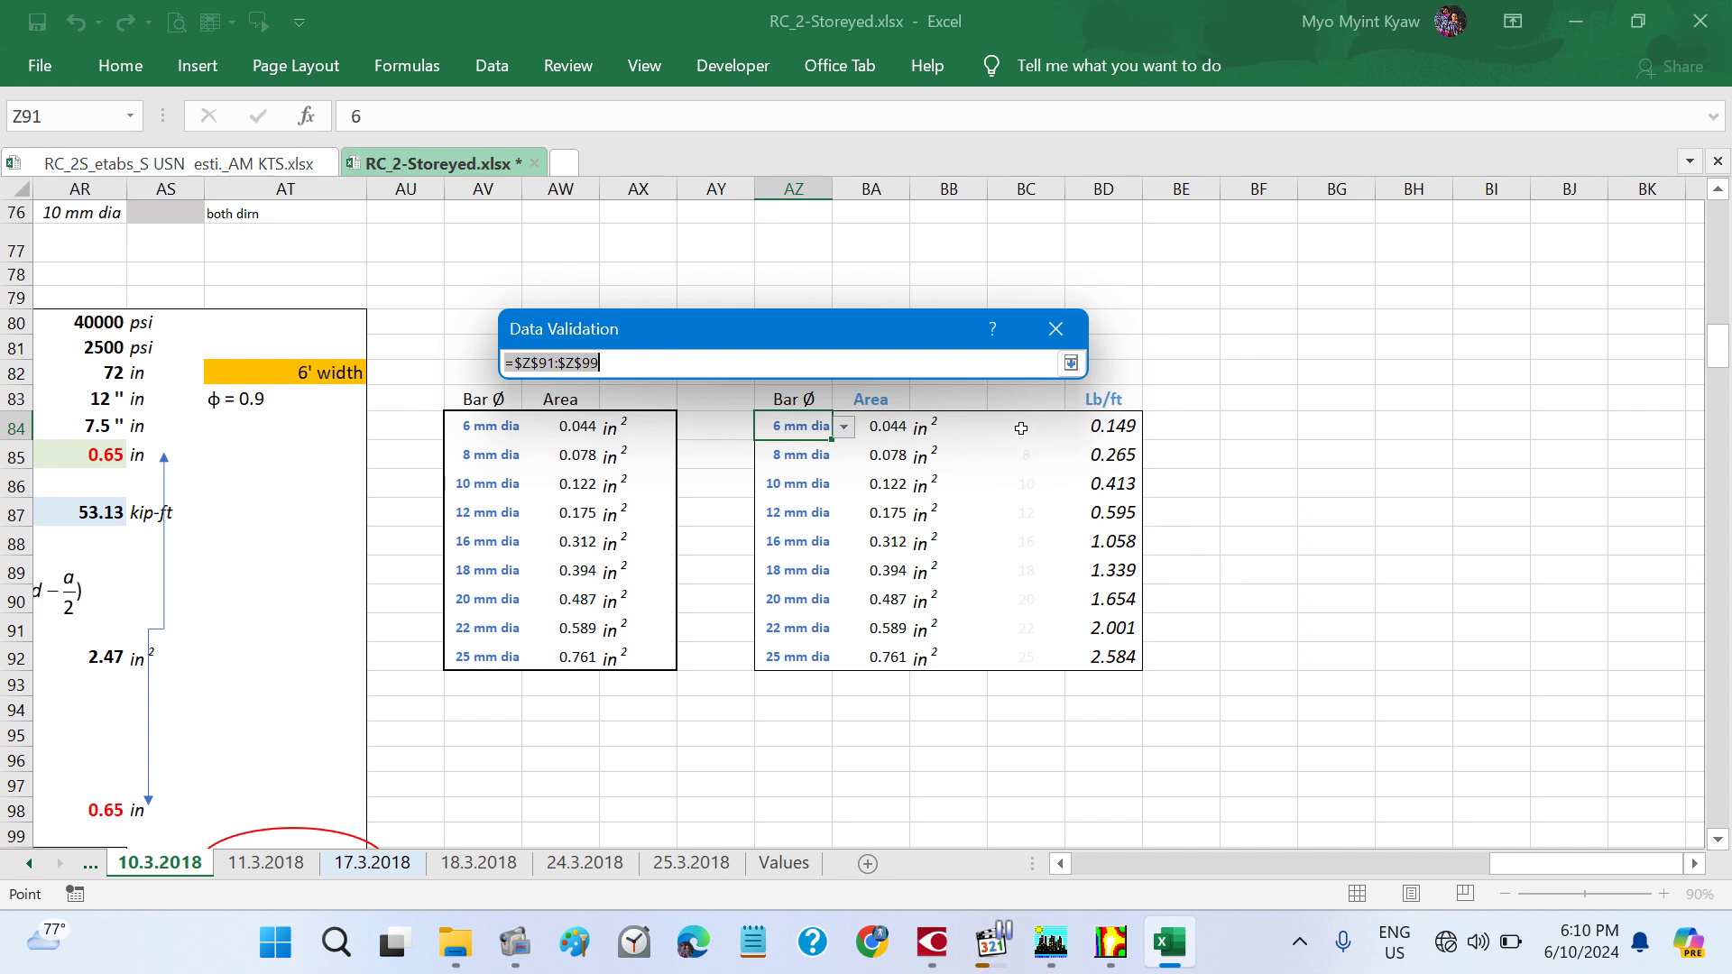
drag(1026, 427, 1031, 649)
key(Return)
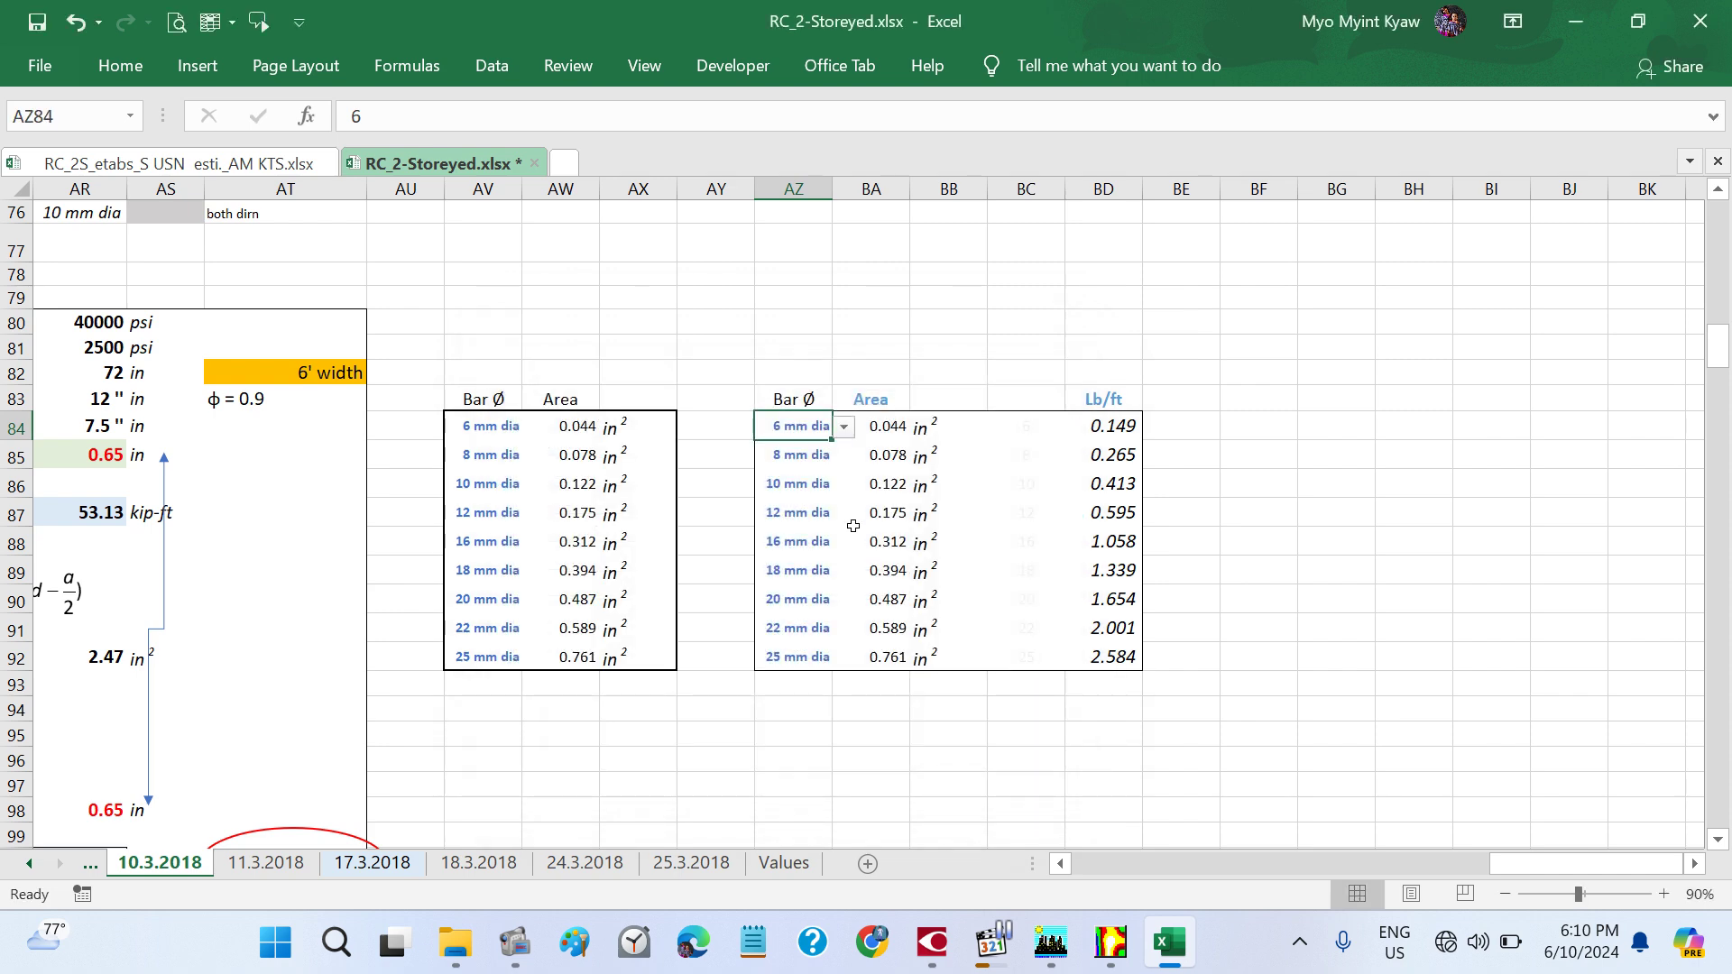
- Check the diameter dropdowns in AZ84 and AZ85, and fill AZ84 with its validation list down to AZ92
click(843, 428)
click(808, 317)
click(820, 447)
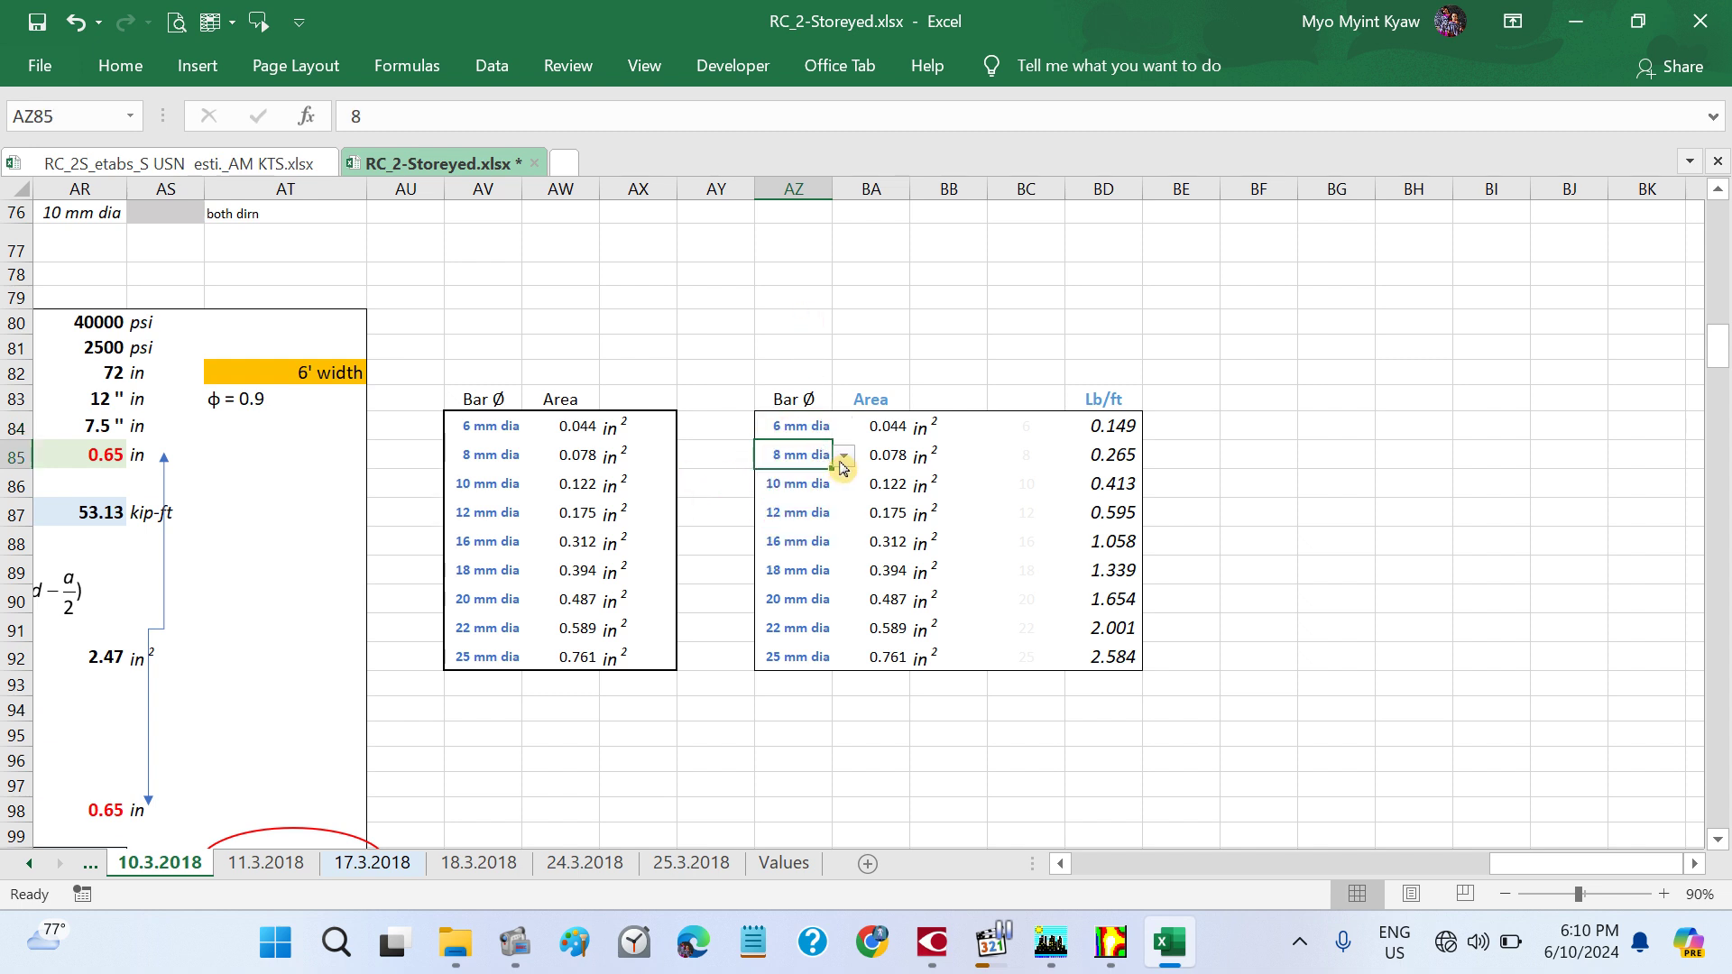
click(843, 455)
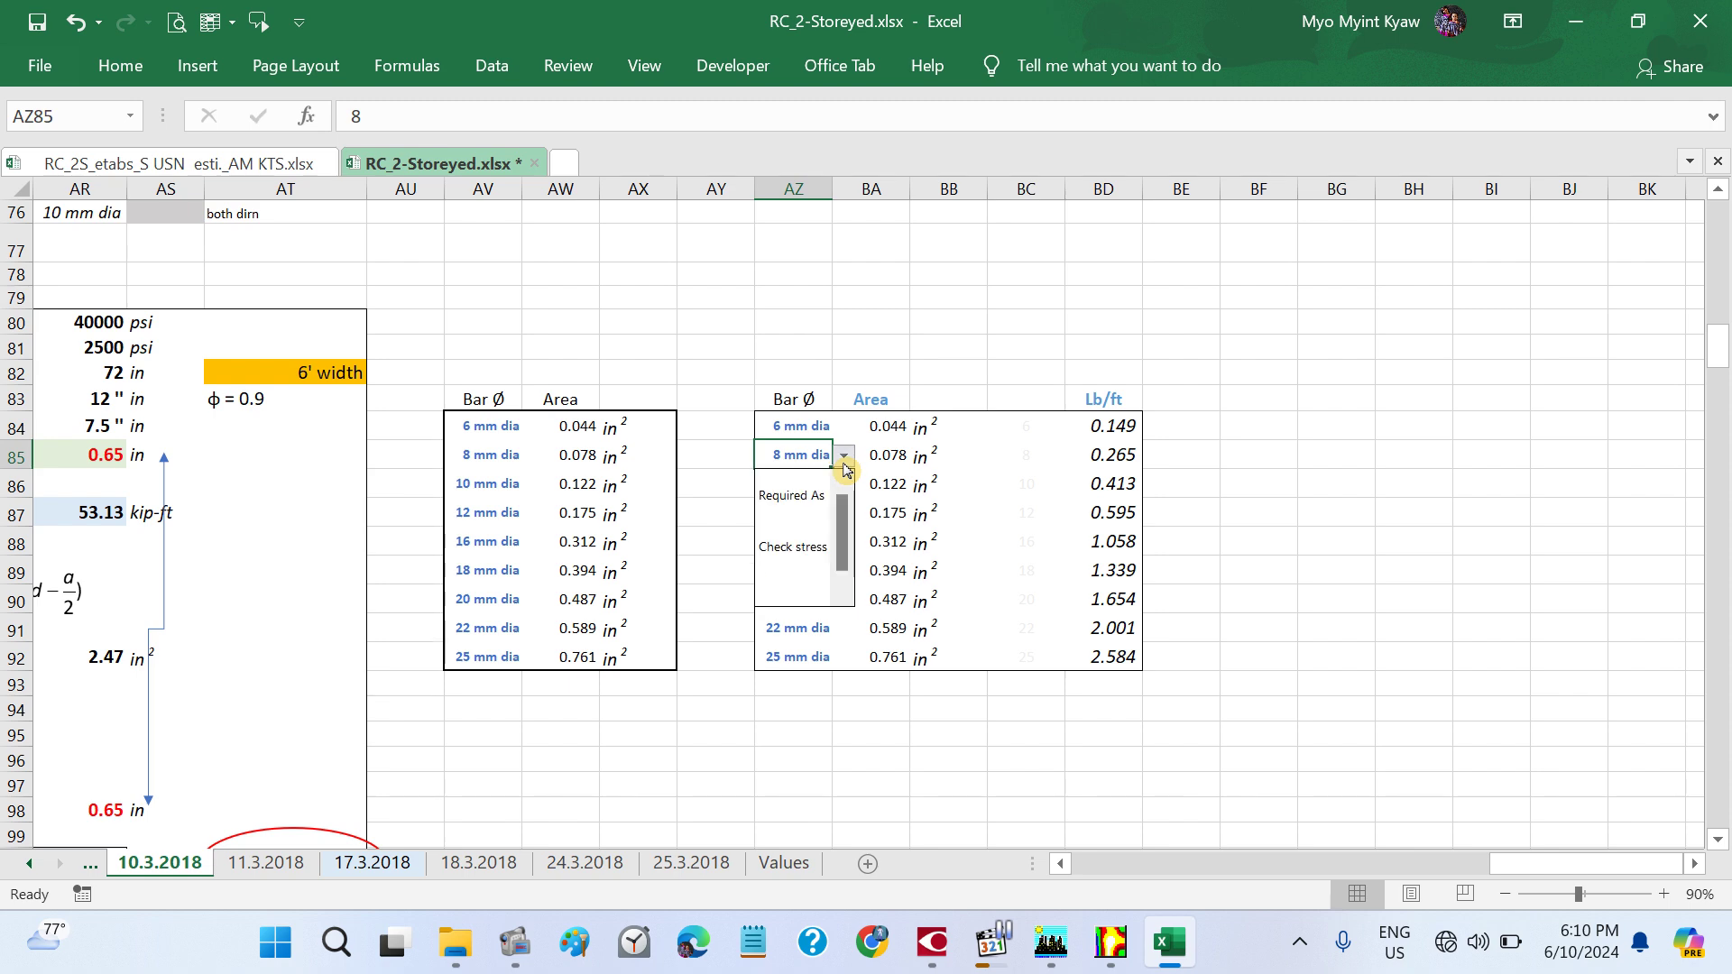
click(758, 454)
click(822, 426)
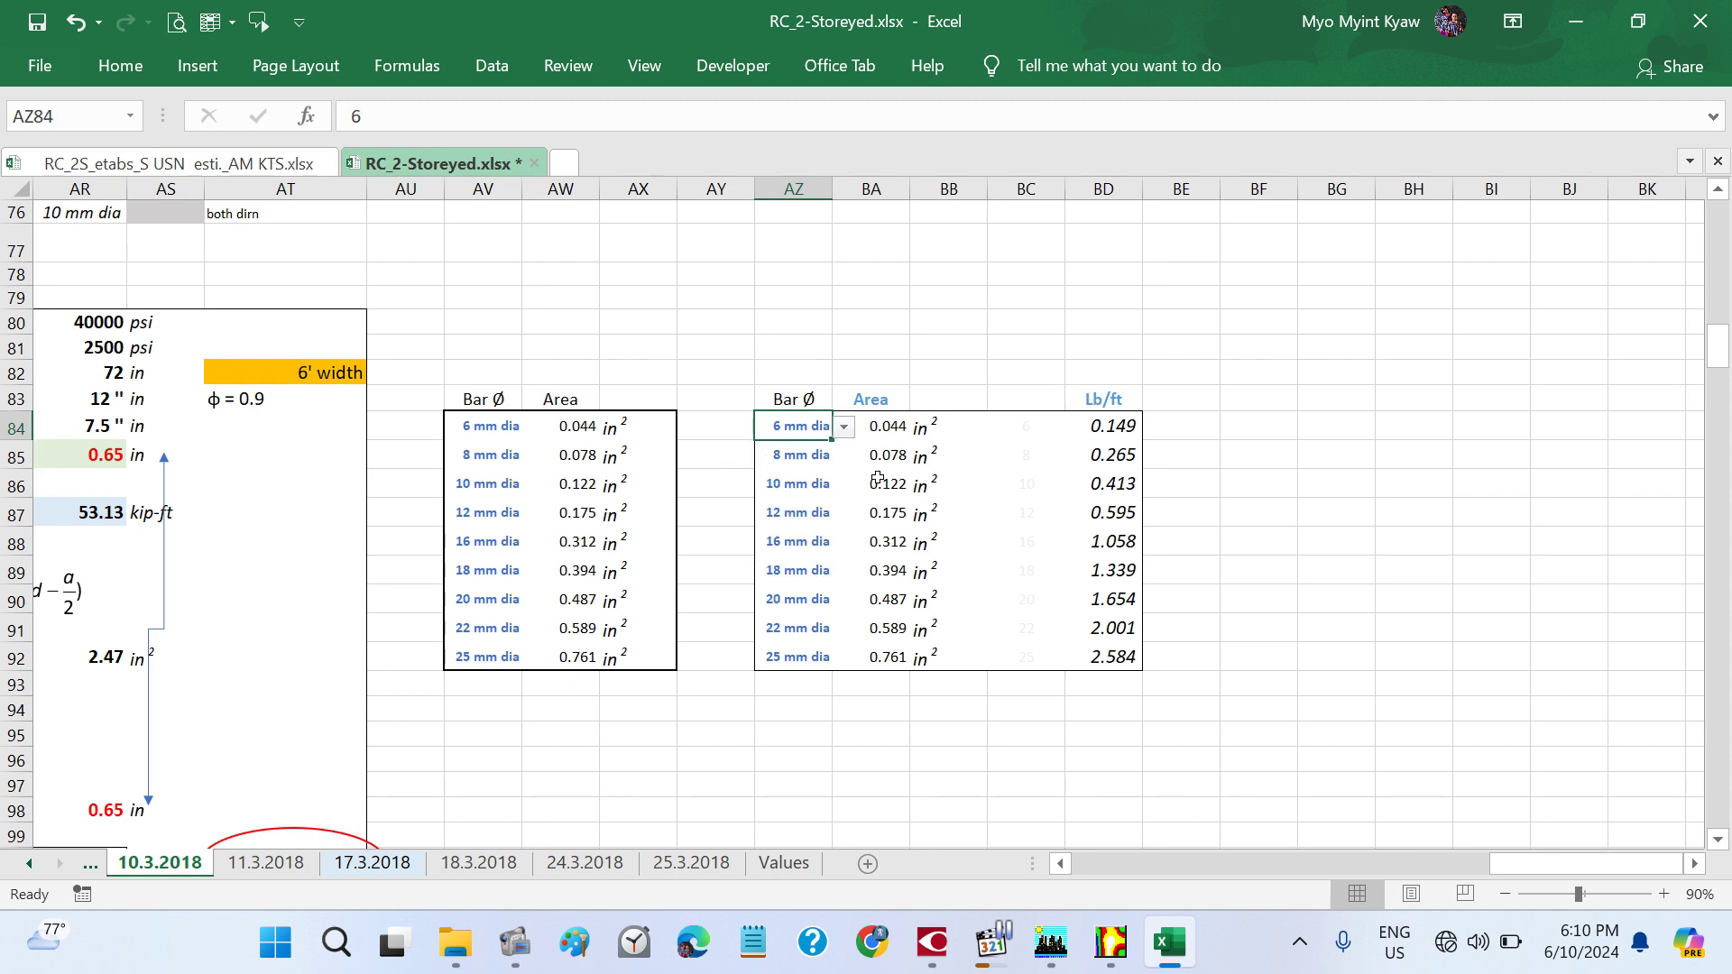
drag(829, 443, 827, 667)
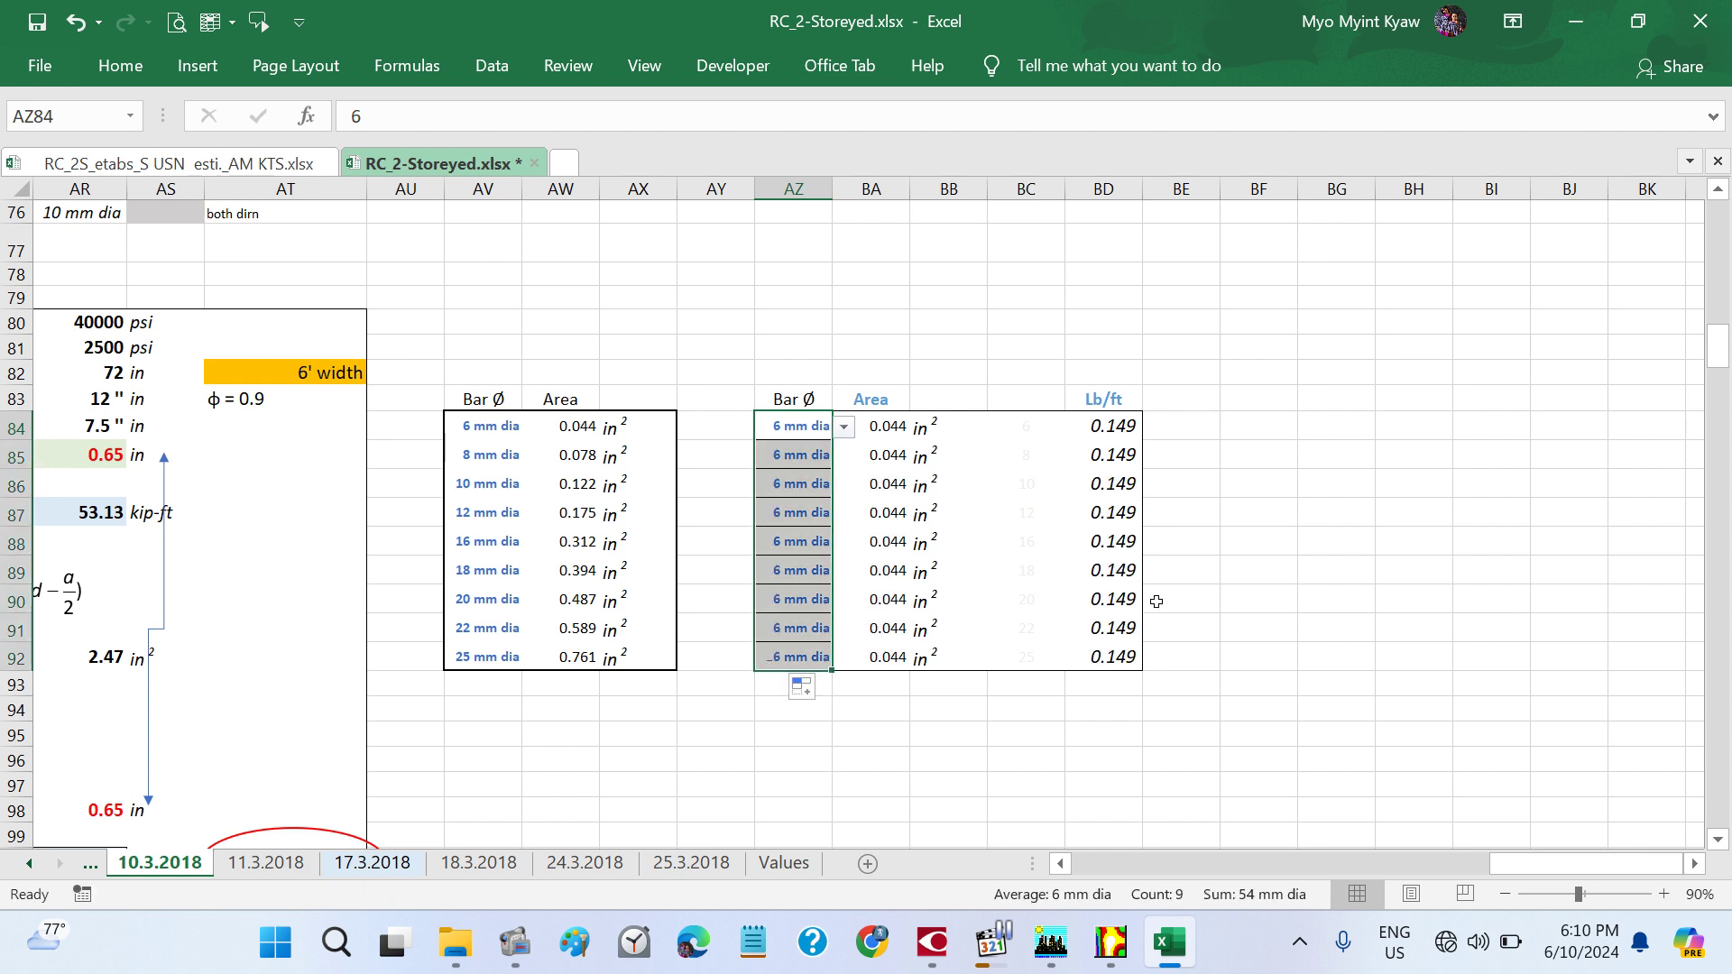
click(1214, 622)
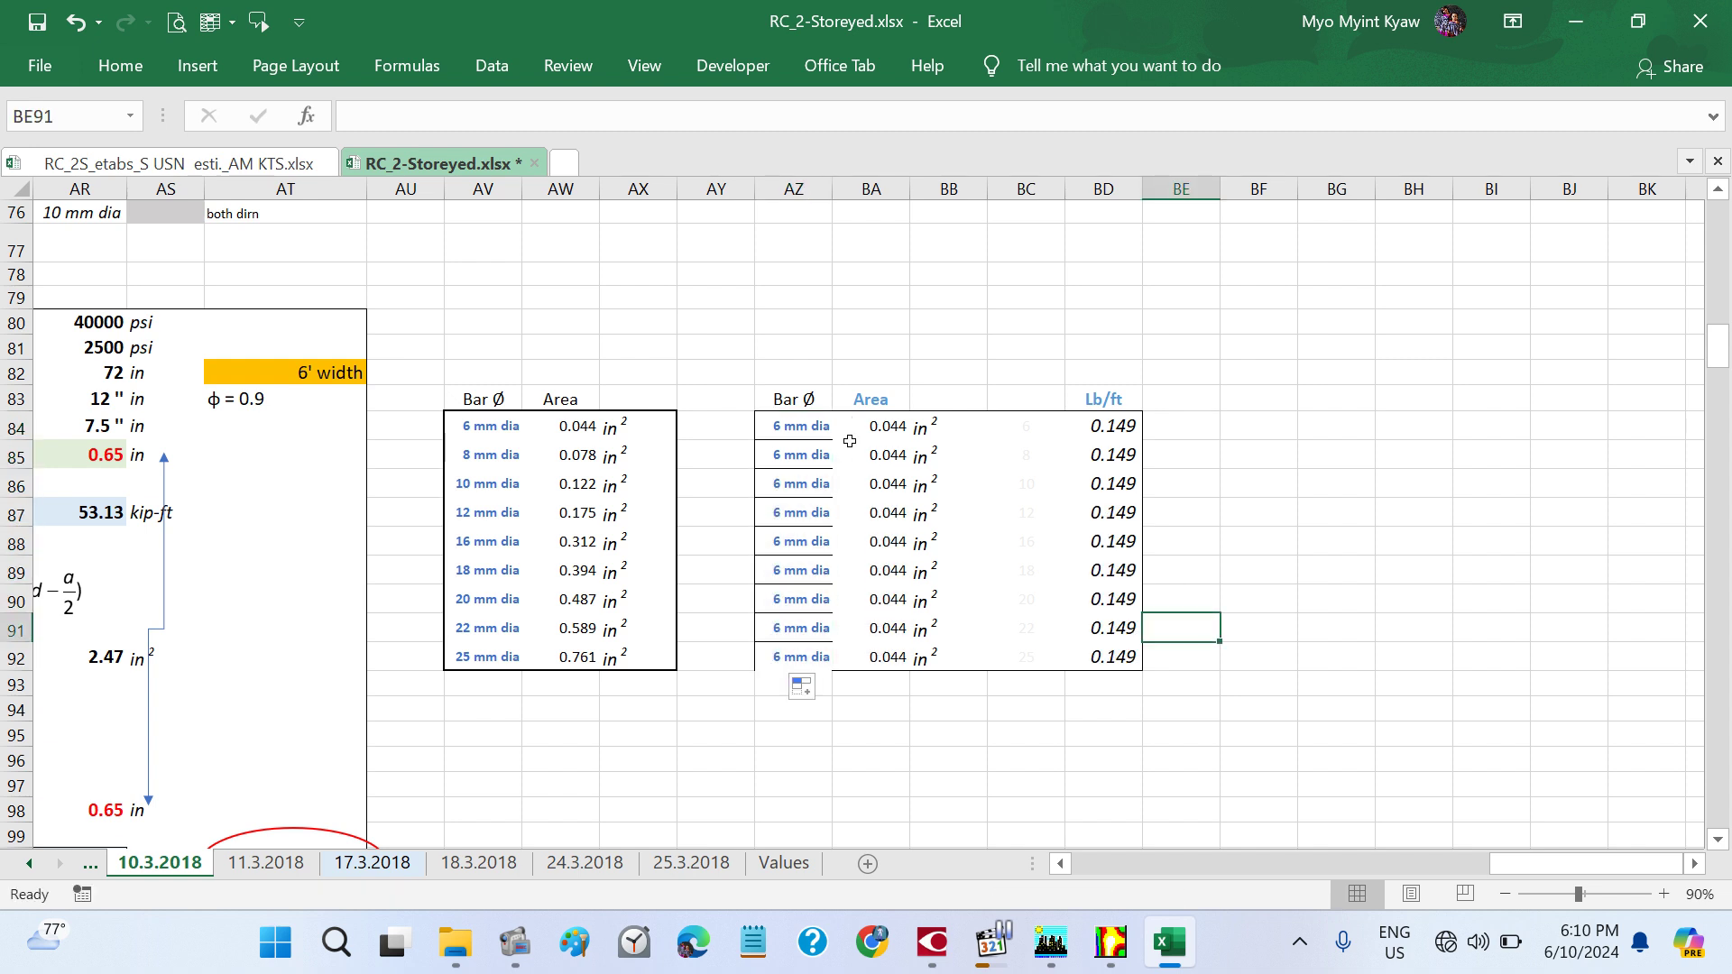
- Copy the cell formatting of the Area values in BA84:BA92 onto the Lb/ft values in BD84:BD92
drag(877, 430, 882, 508)
drag(883, 613, 883, 665)
click(117, 65)
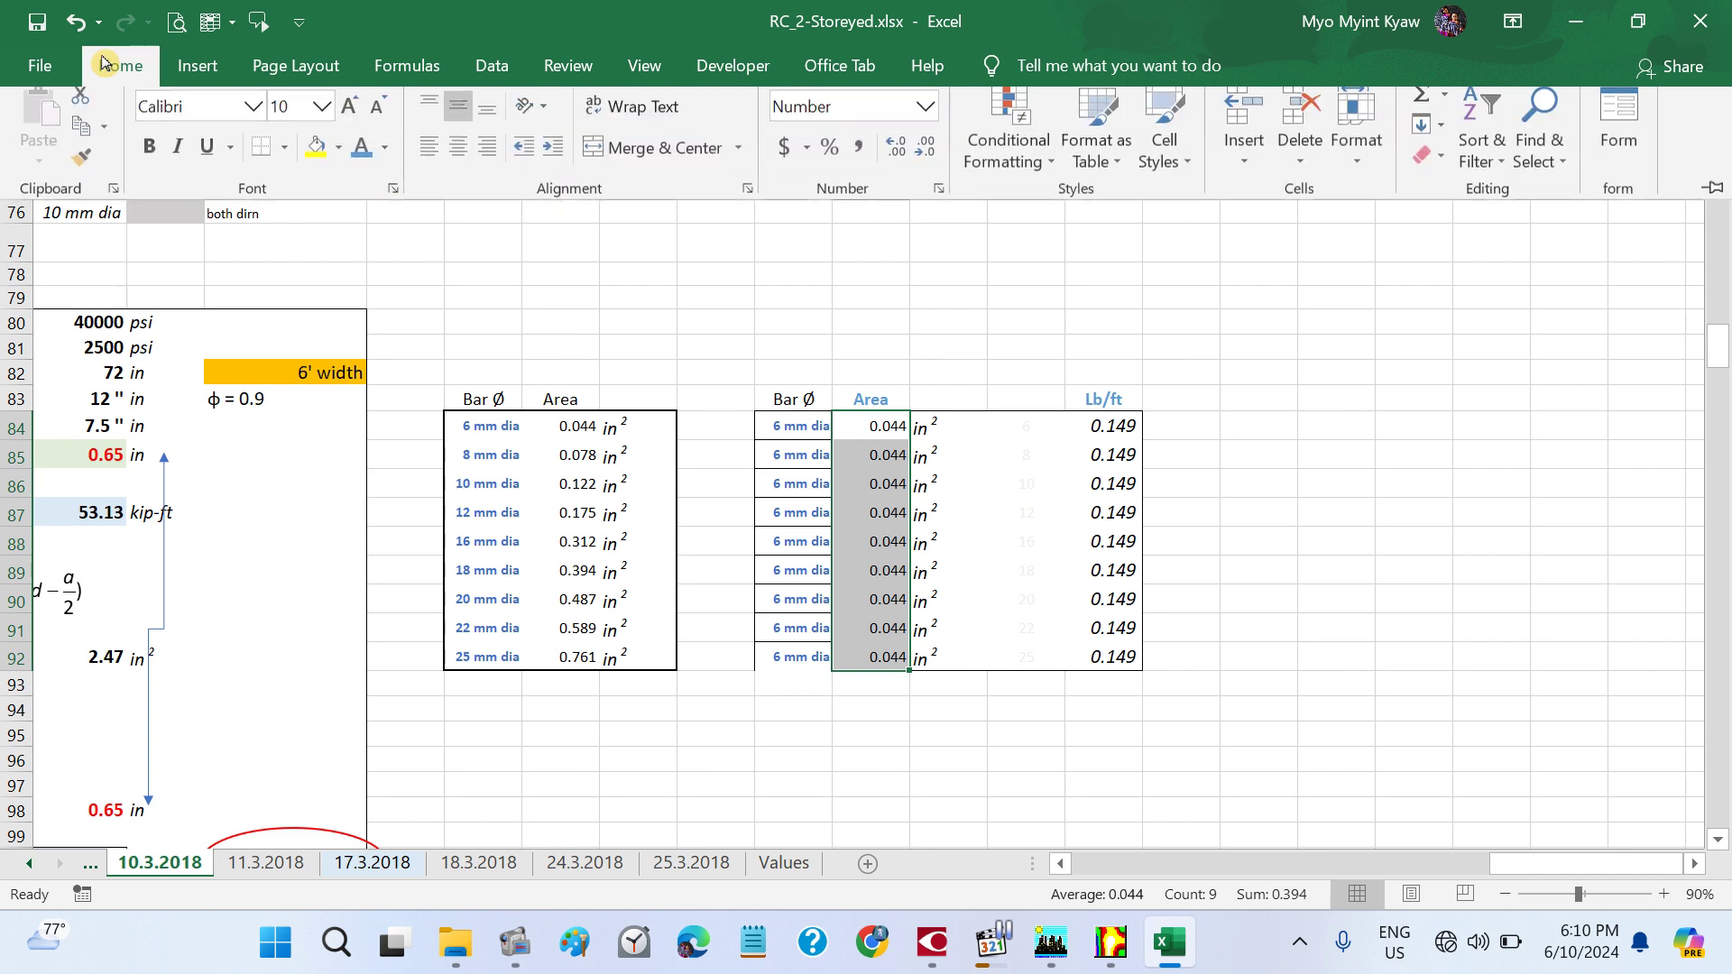
click(83, 172)
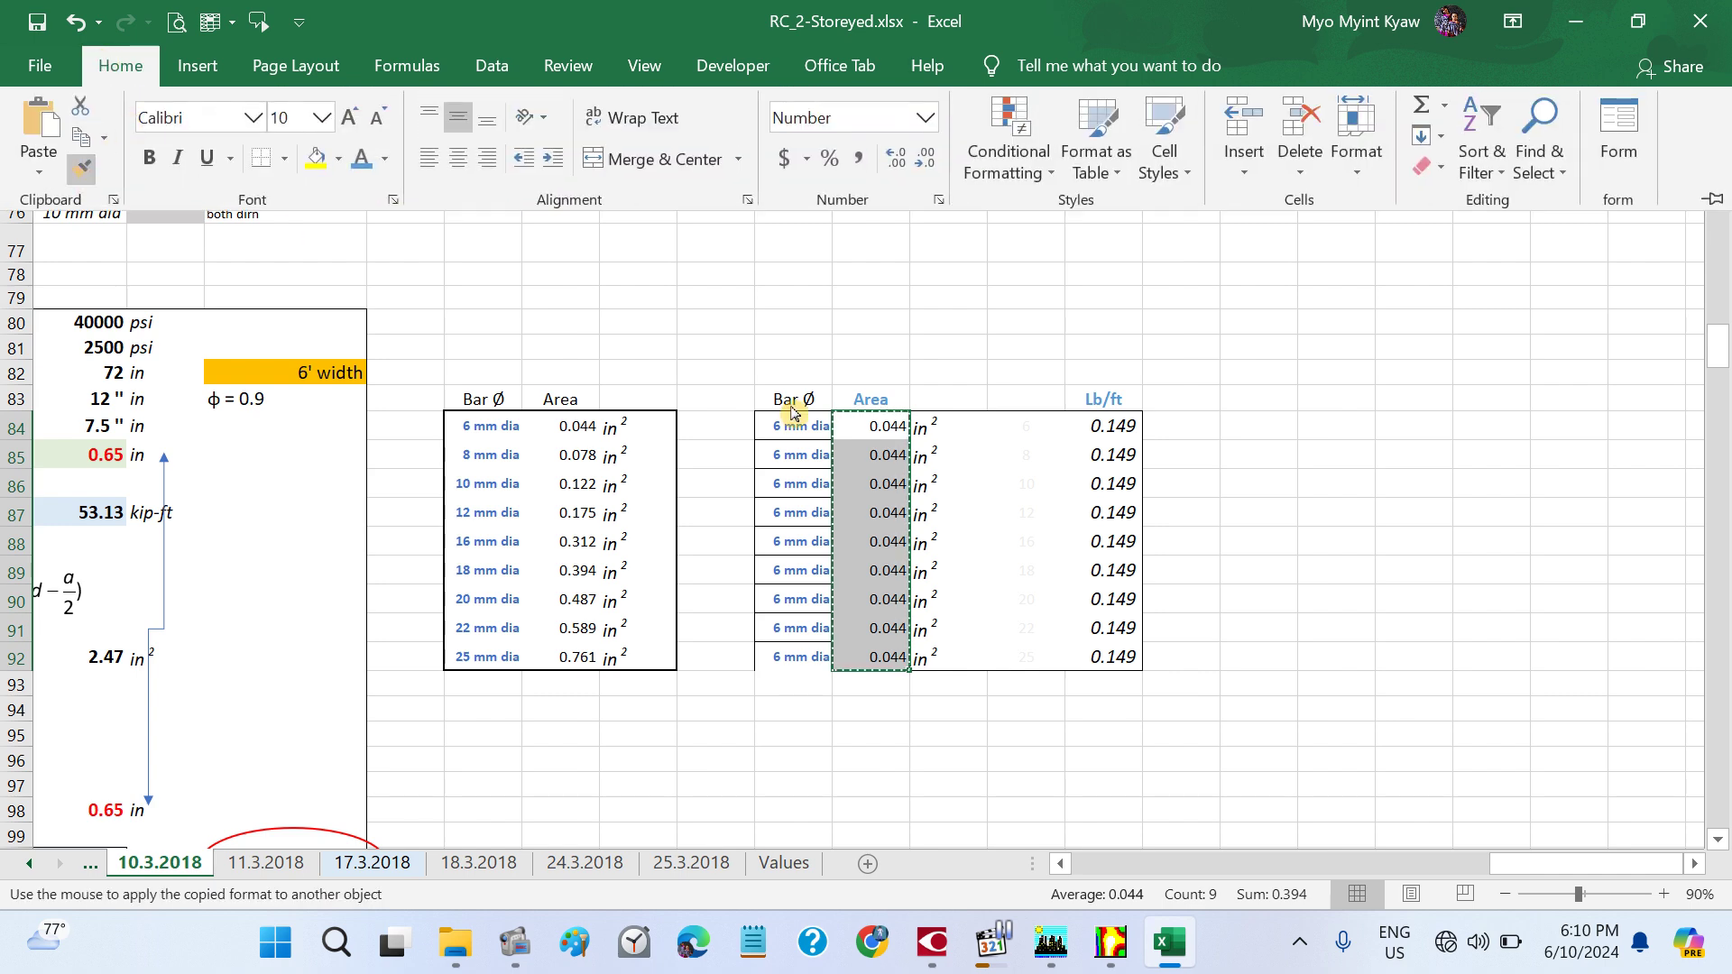
drag(1099, 430, 1109, 658)
click(1254, 504)
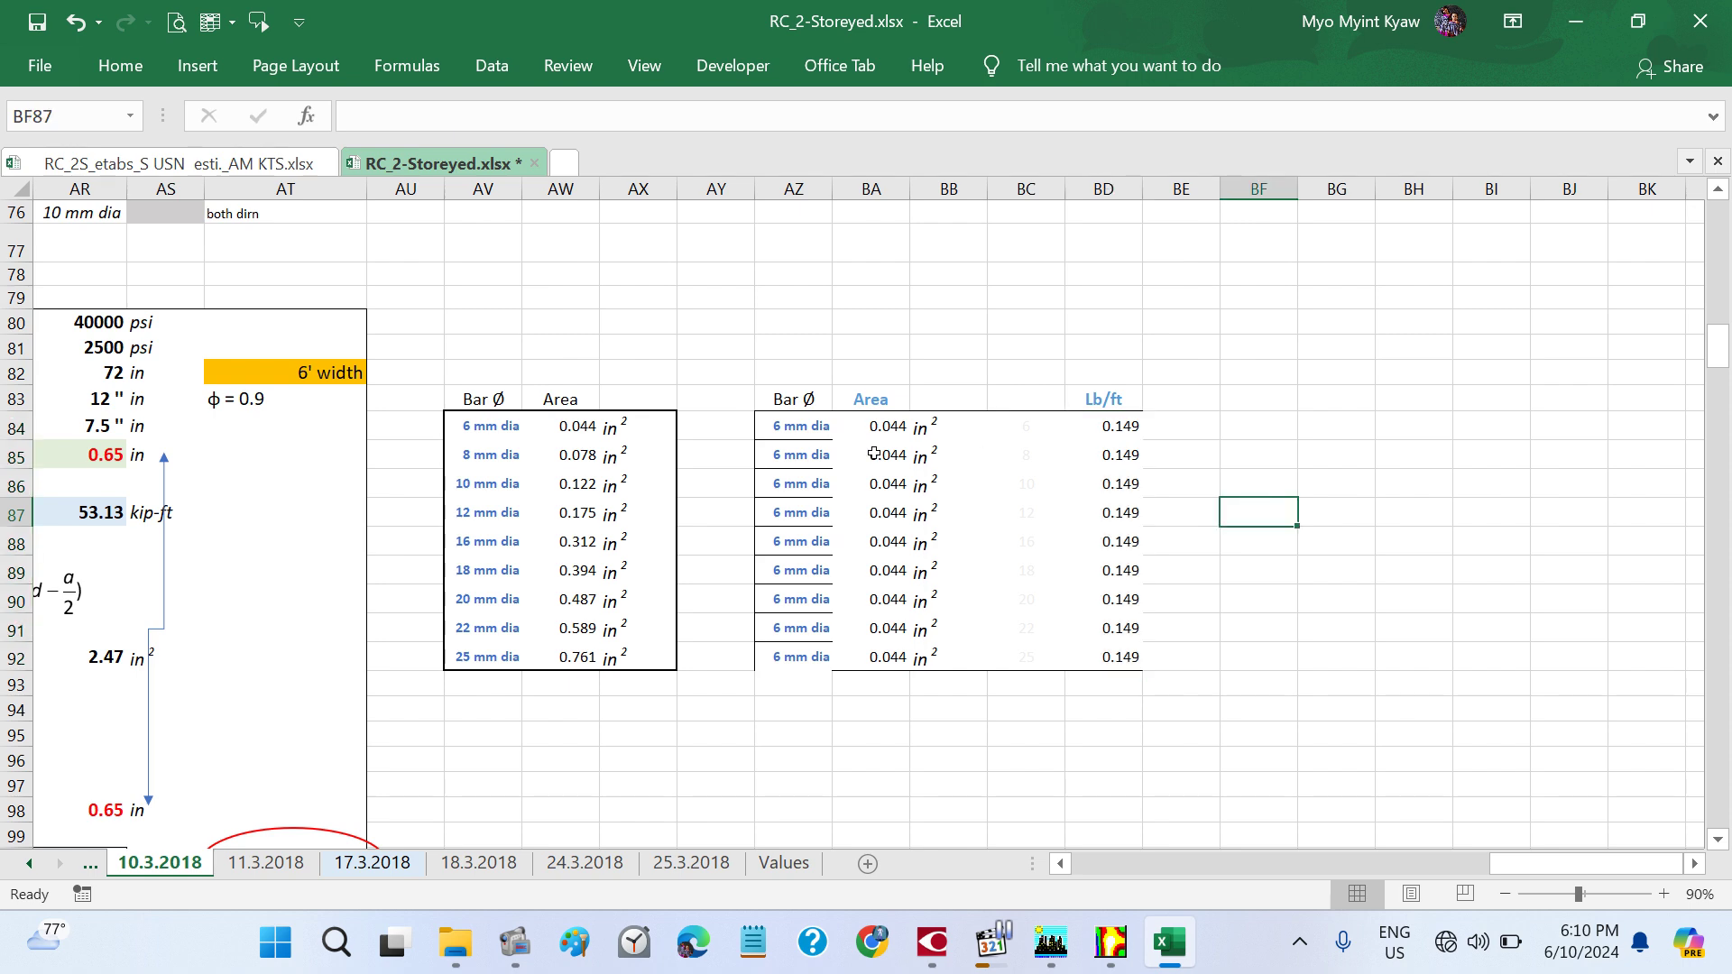
- Choose bar diameters 8, 10 and 12 from the dropdown lists in AZ85, AZ86 and AZ87
click(814, 431)
click(812, 454)
click(843, 457)
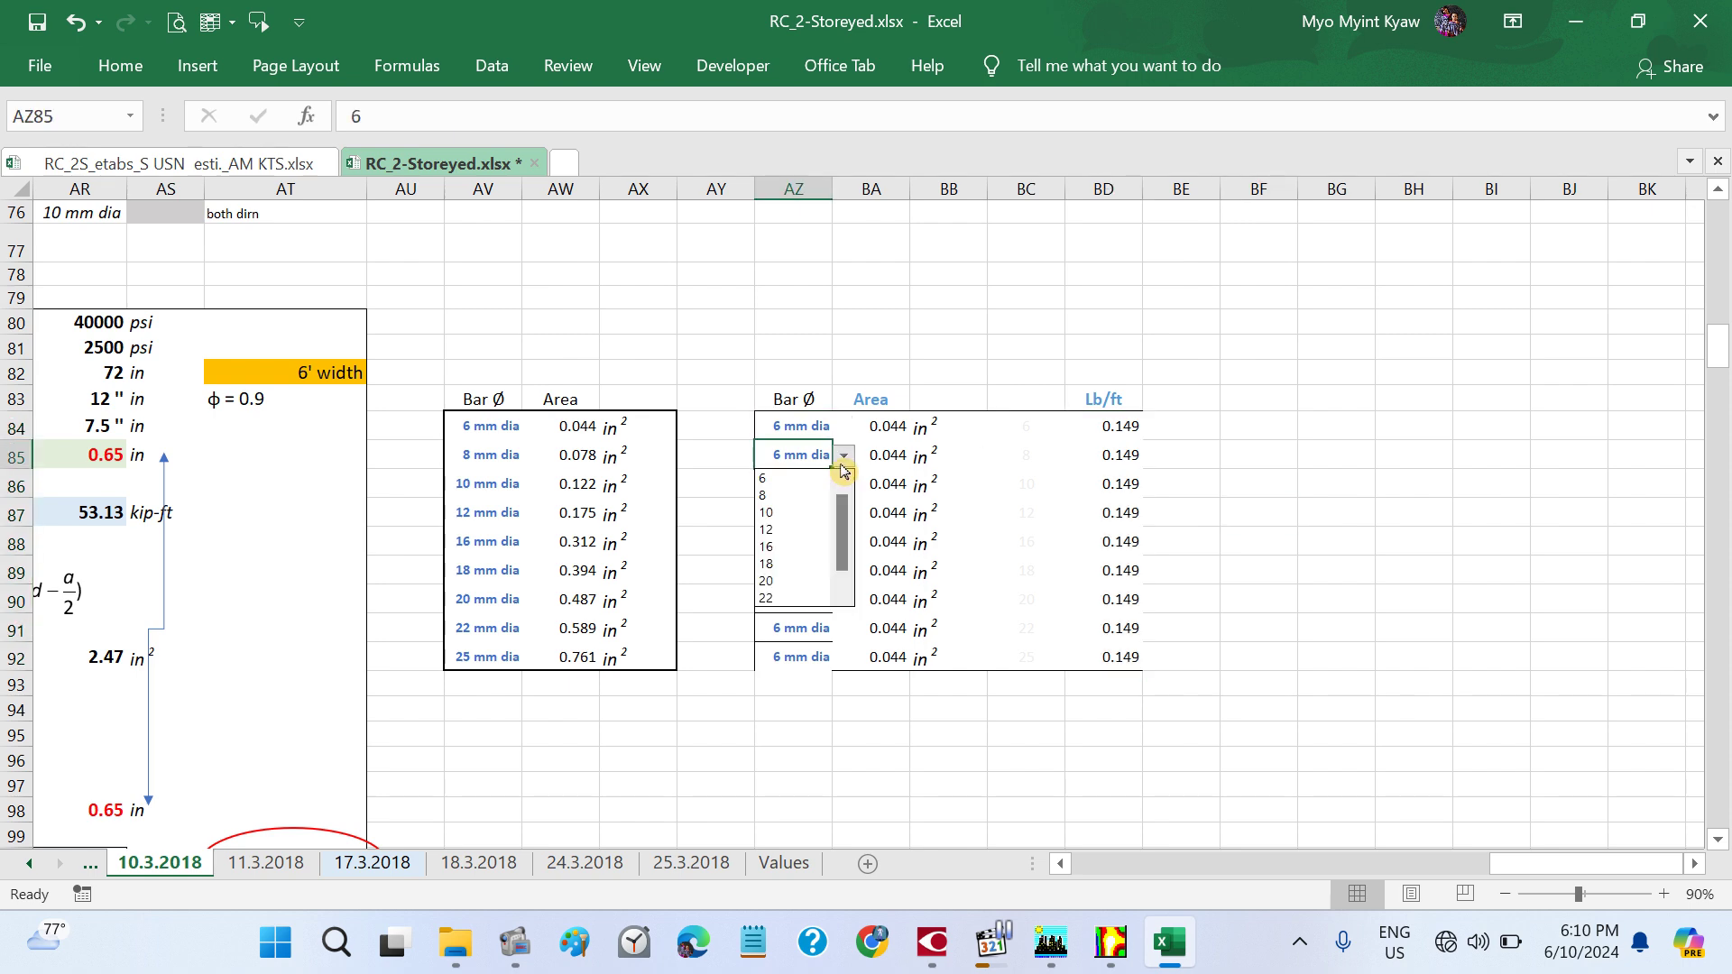
click(769, 495)
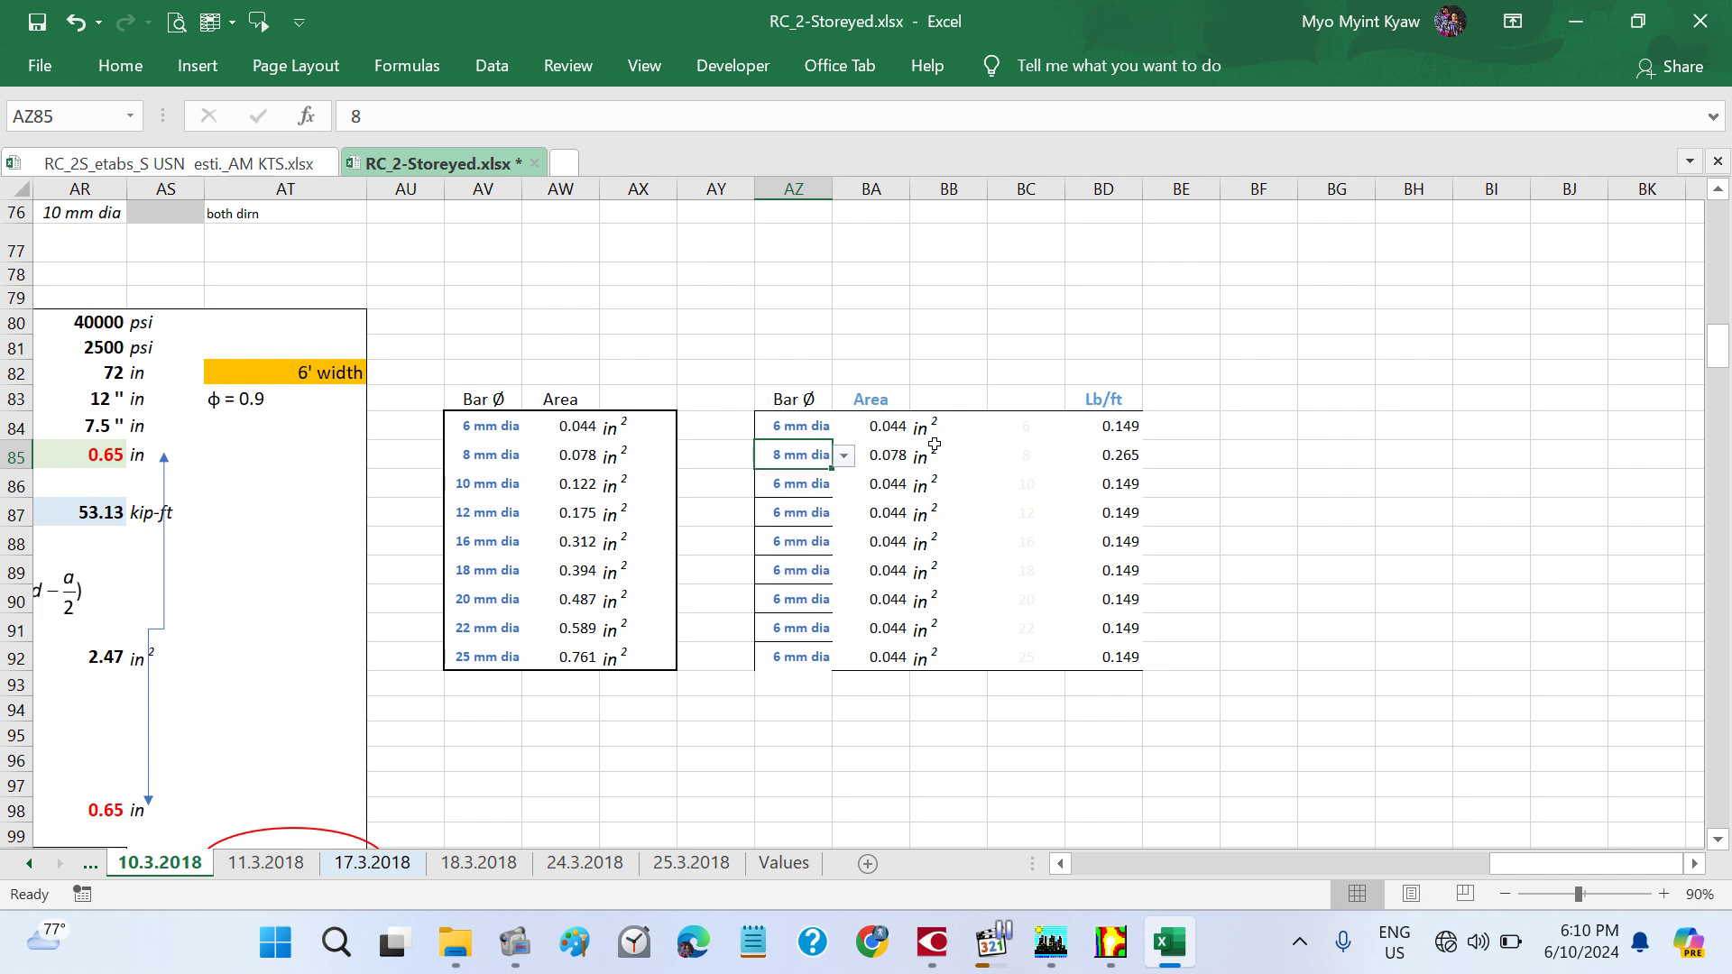
click(815, 483)
click(843, 487)
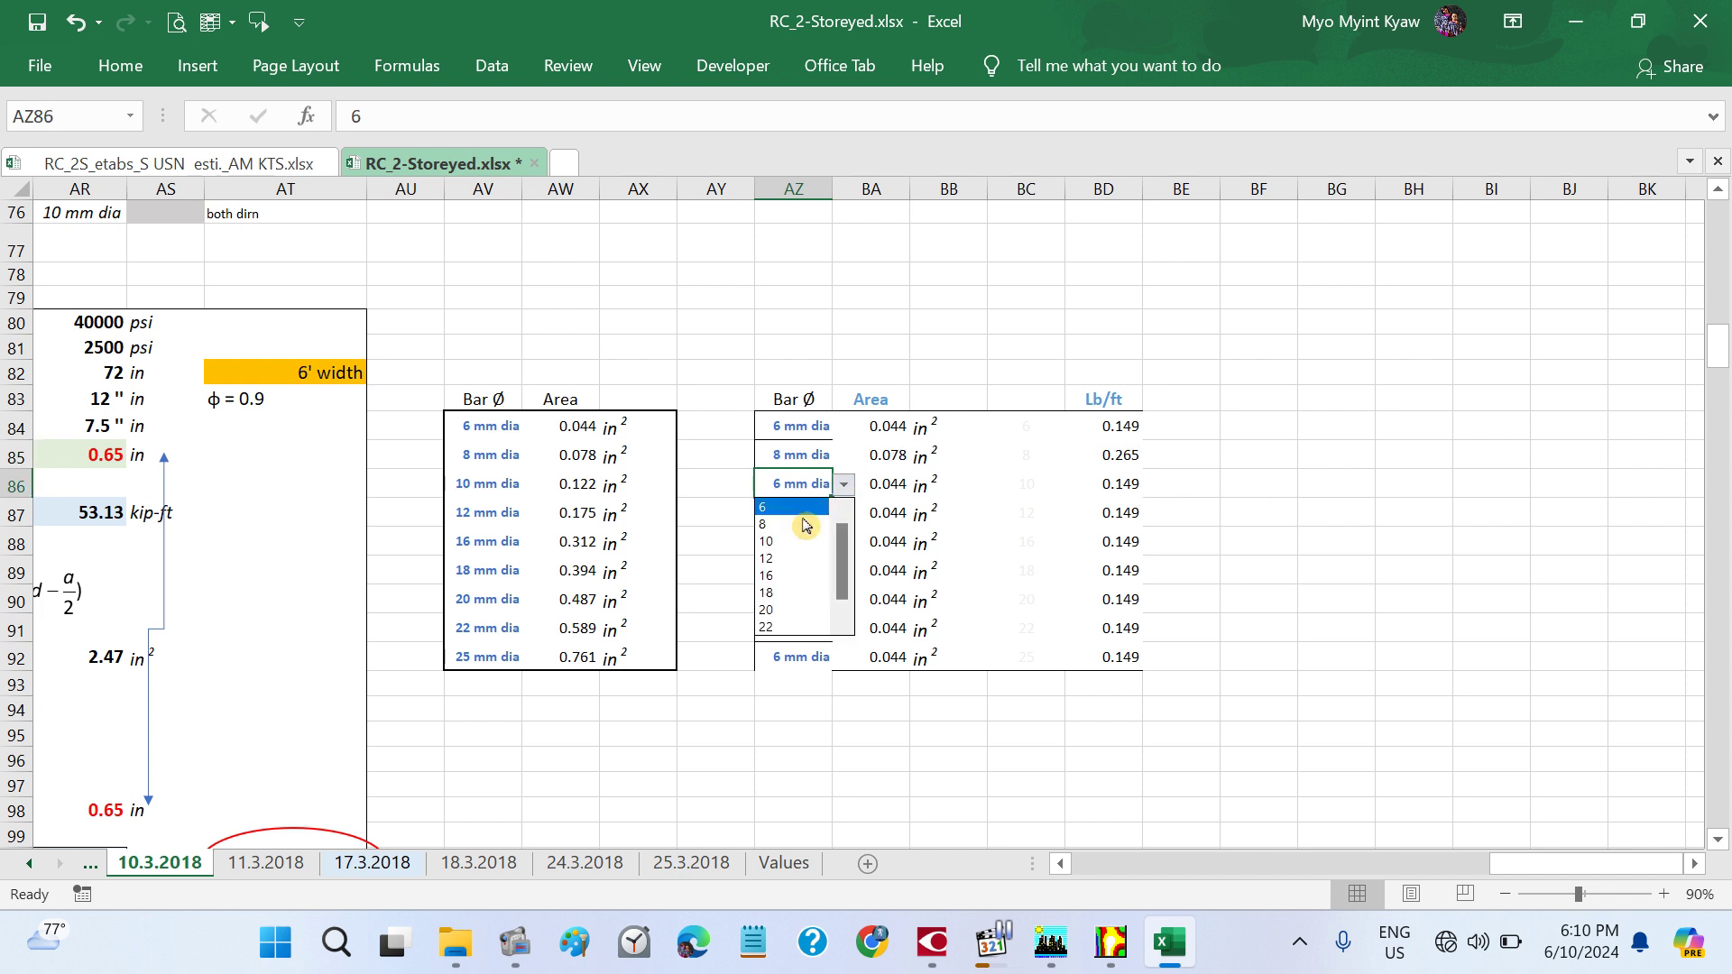
click(791, 541)
click(797, 510)
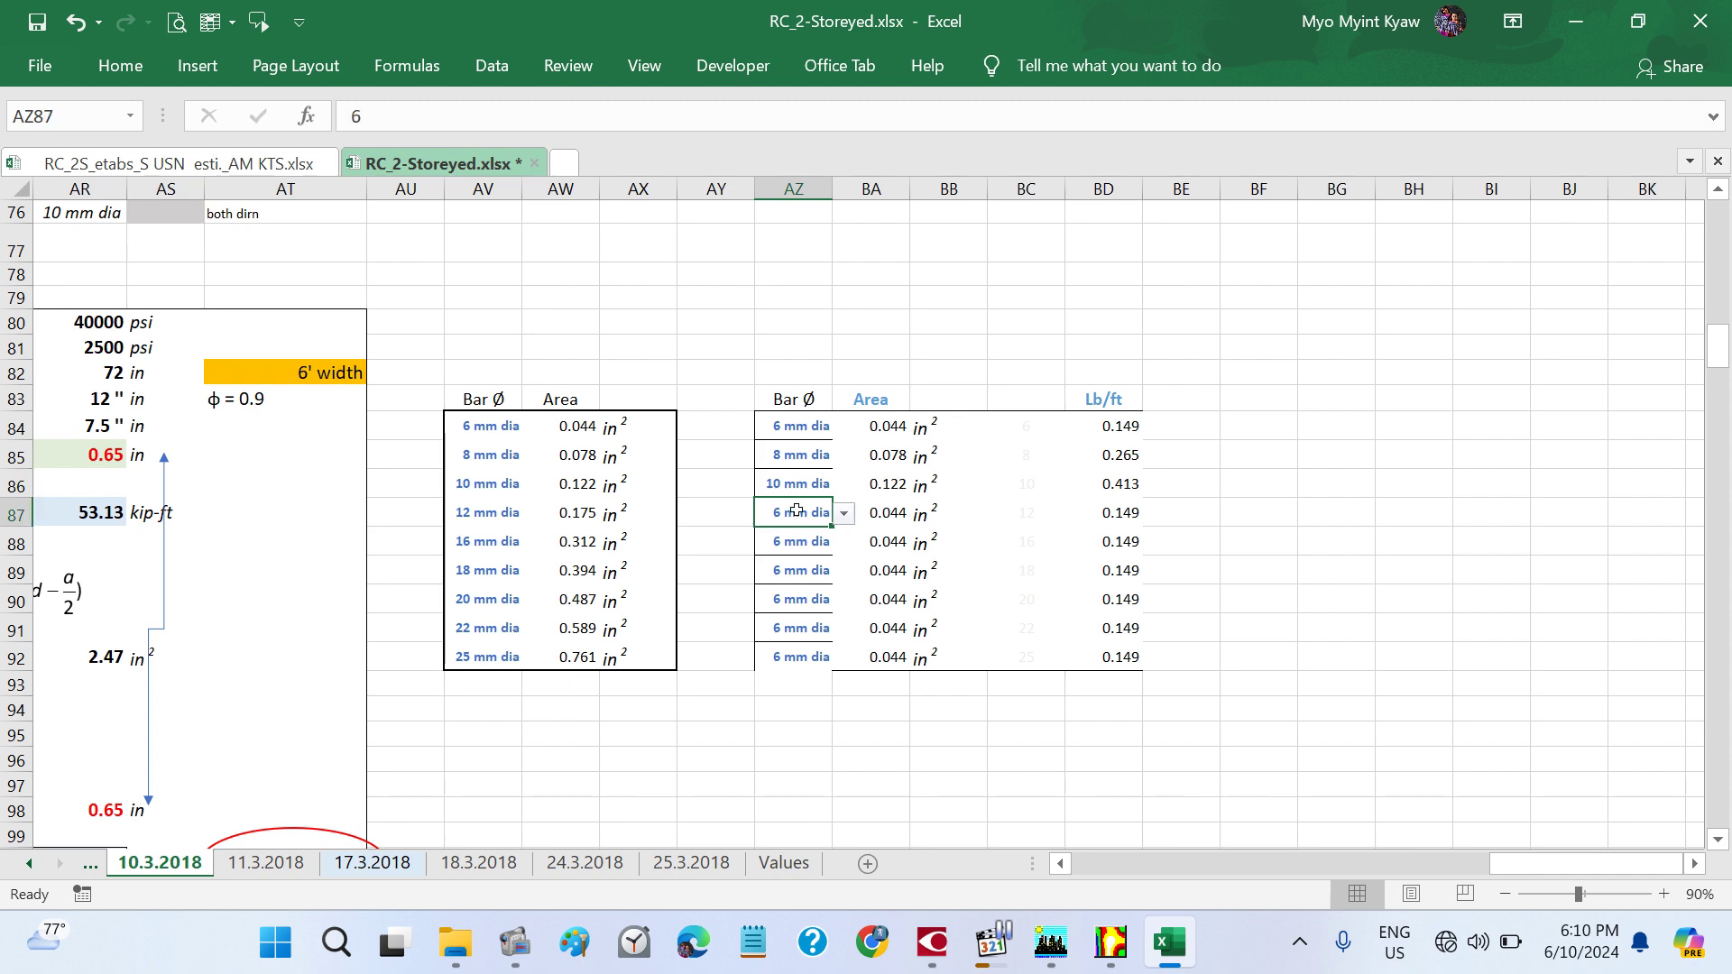
click(845, 514)
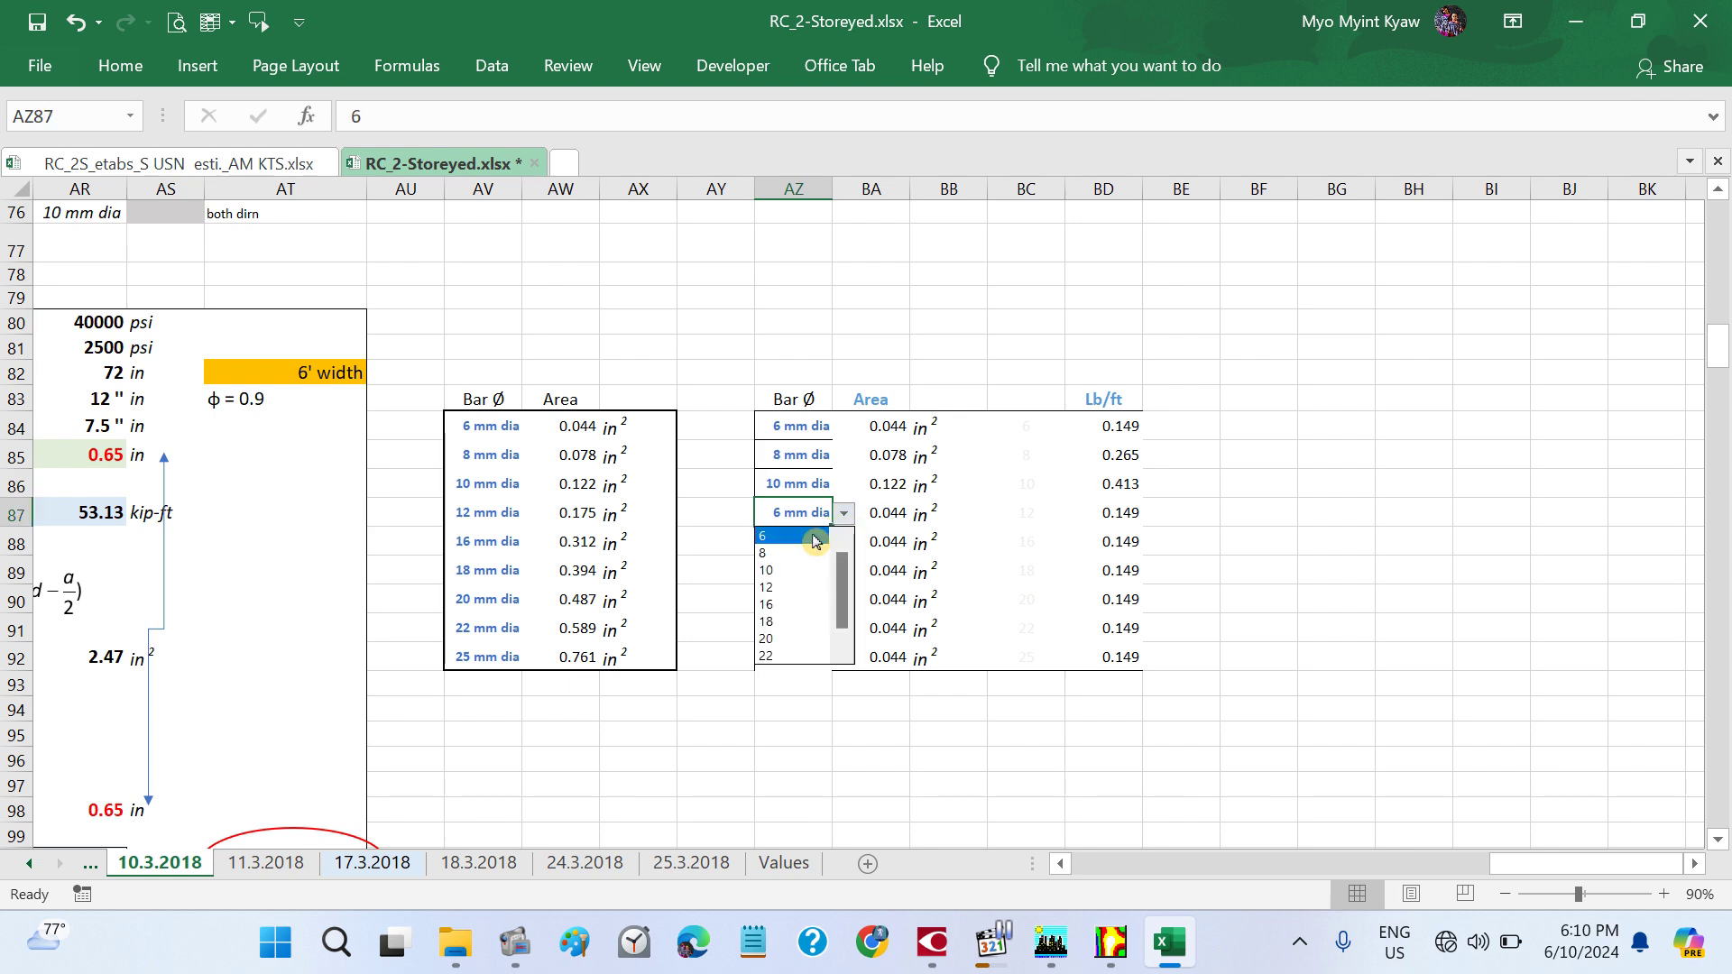
click(781, 584)
- Choose bar diameters 16, 18 and 20 from the dropdown lists in AZ88, AZ89 and AZ90
click(783, 547)
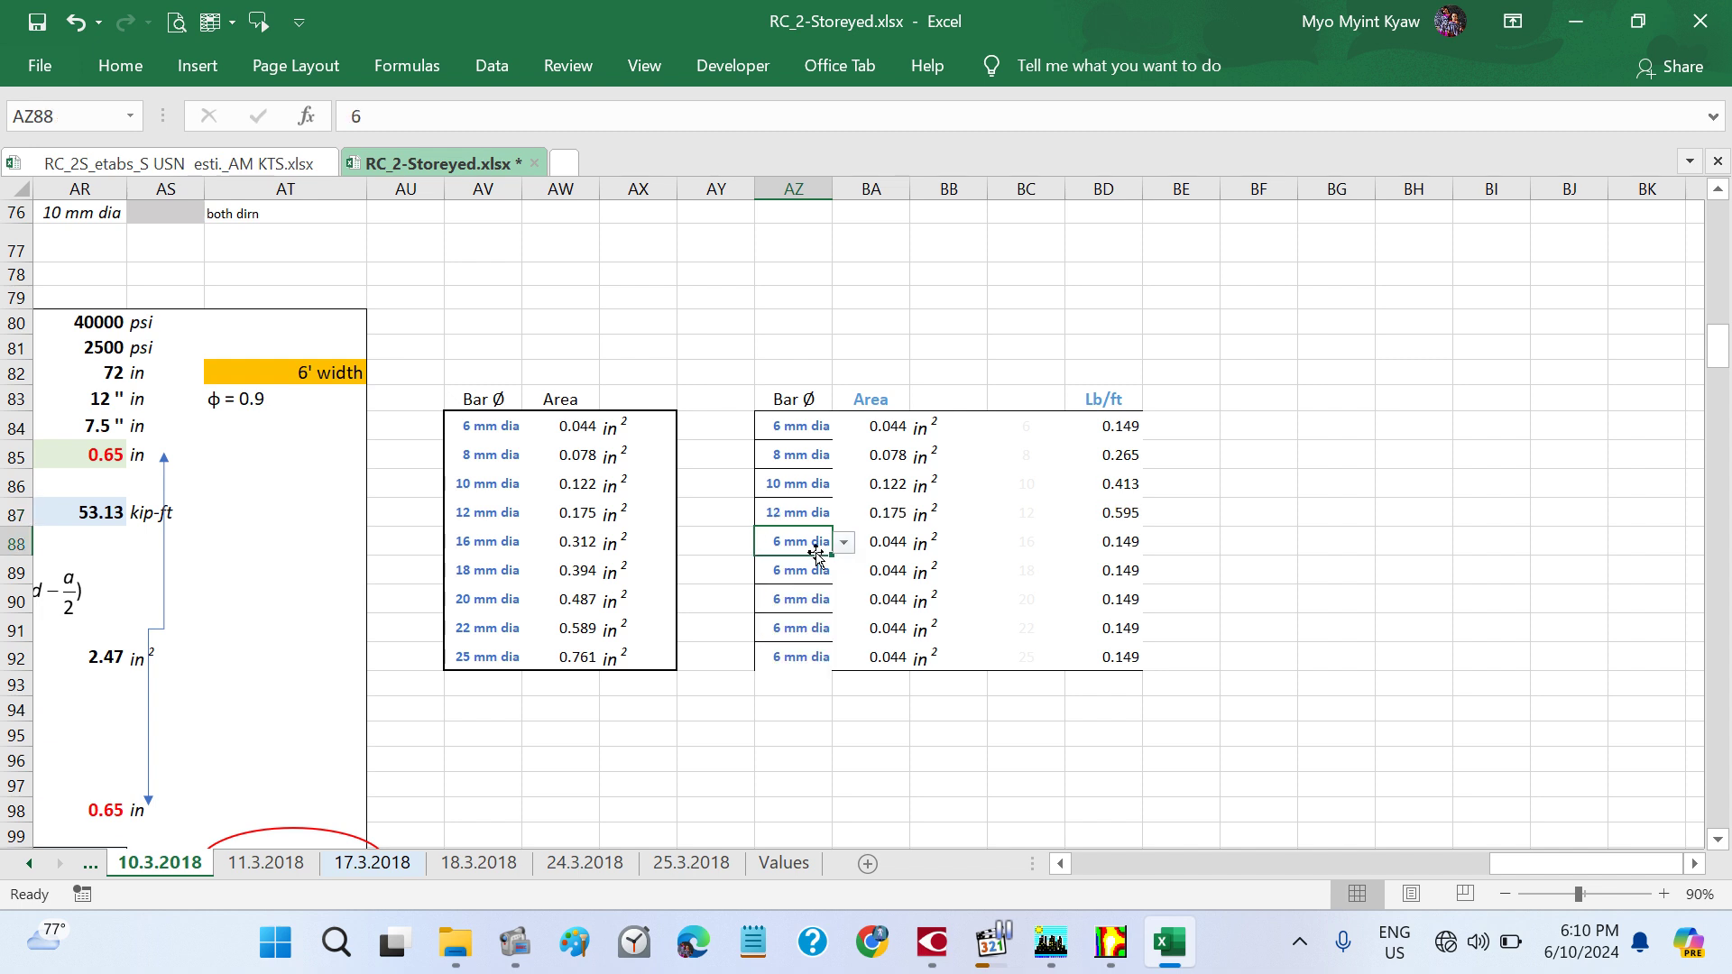
click(845, 543)
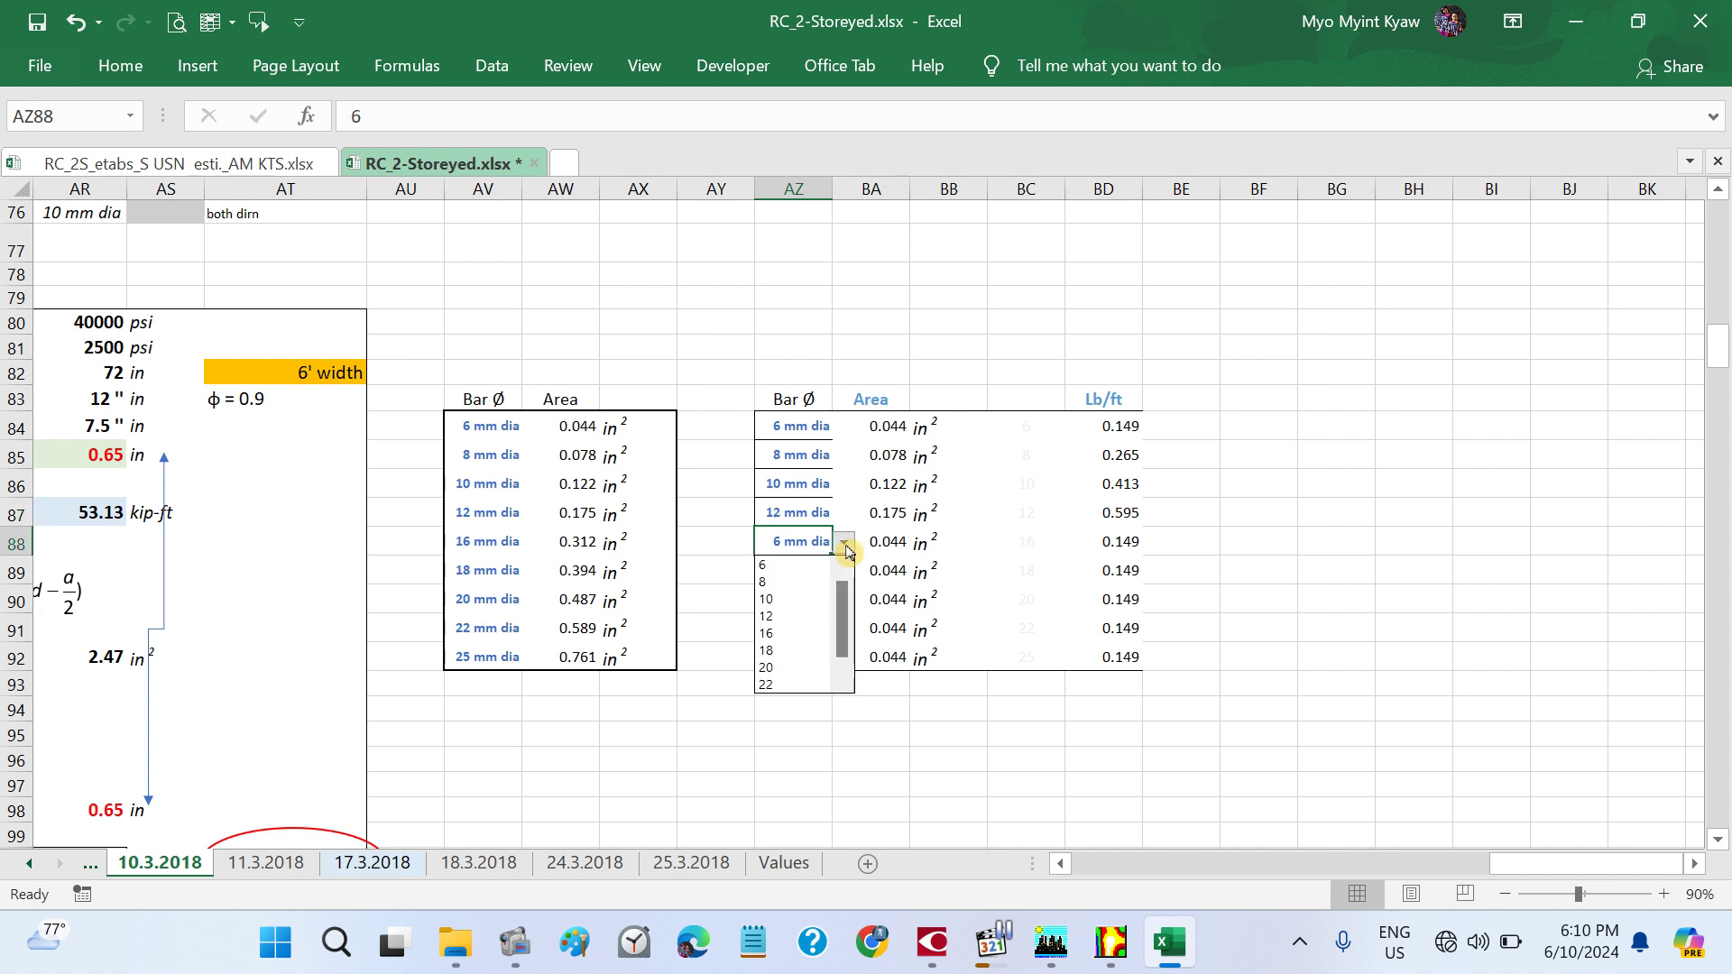
click(783, 634)
click(791, 567)
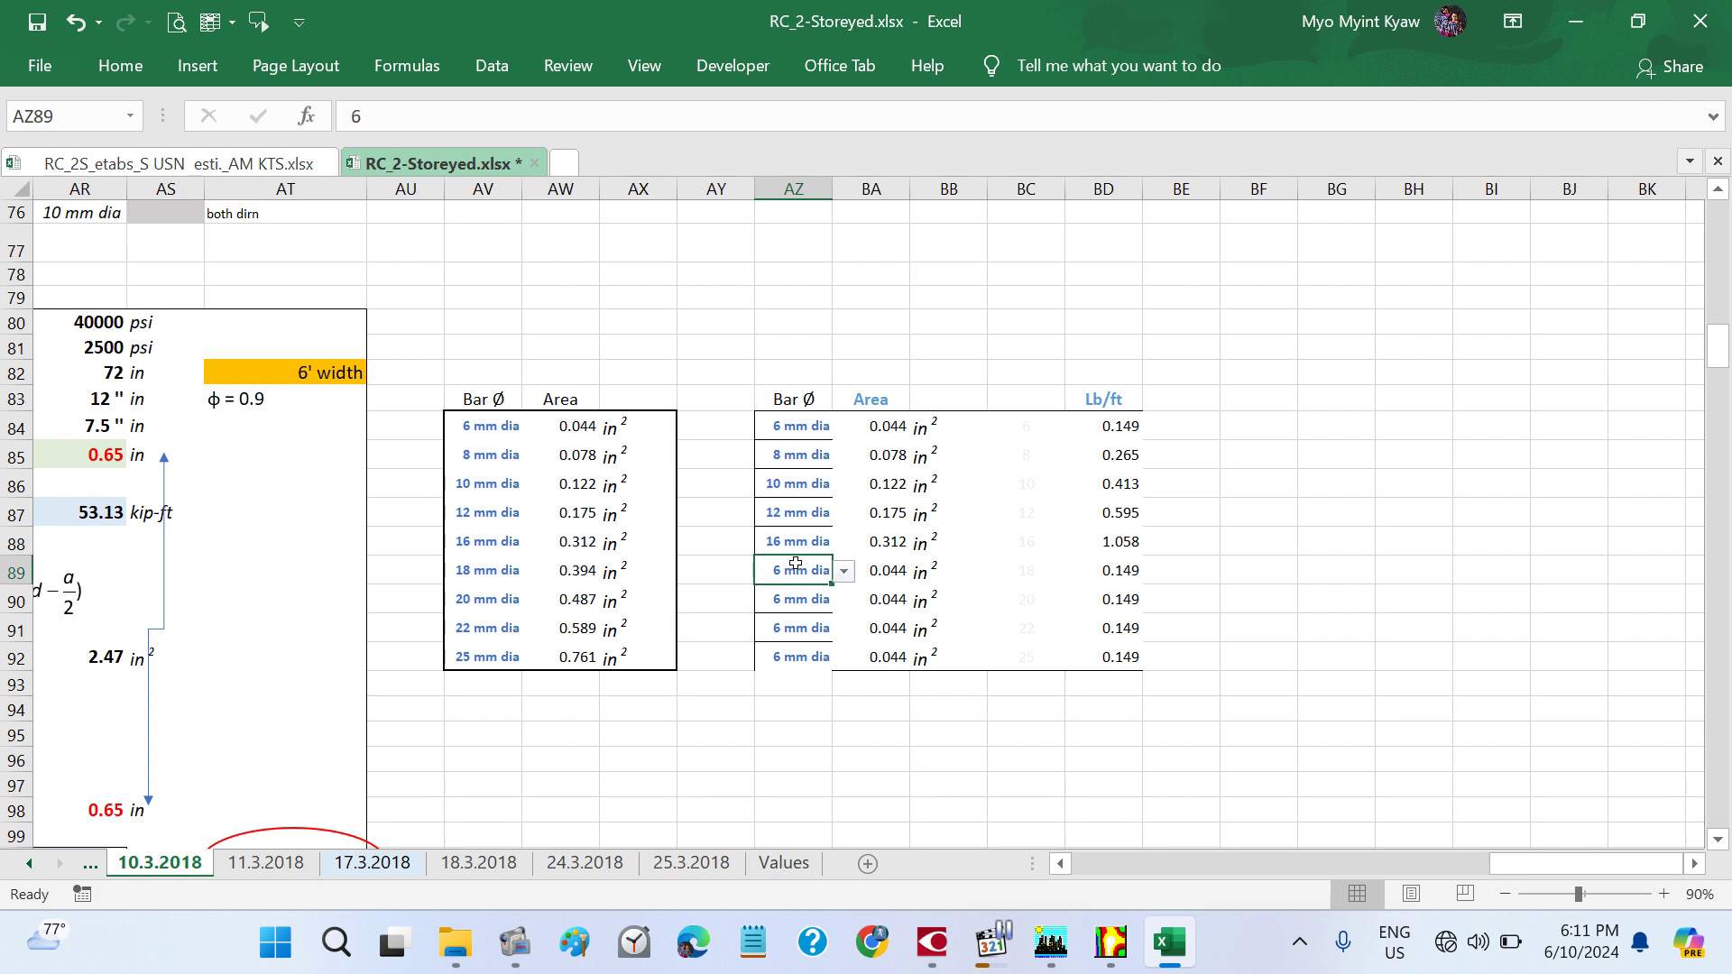
click(845, 571)
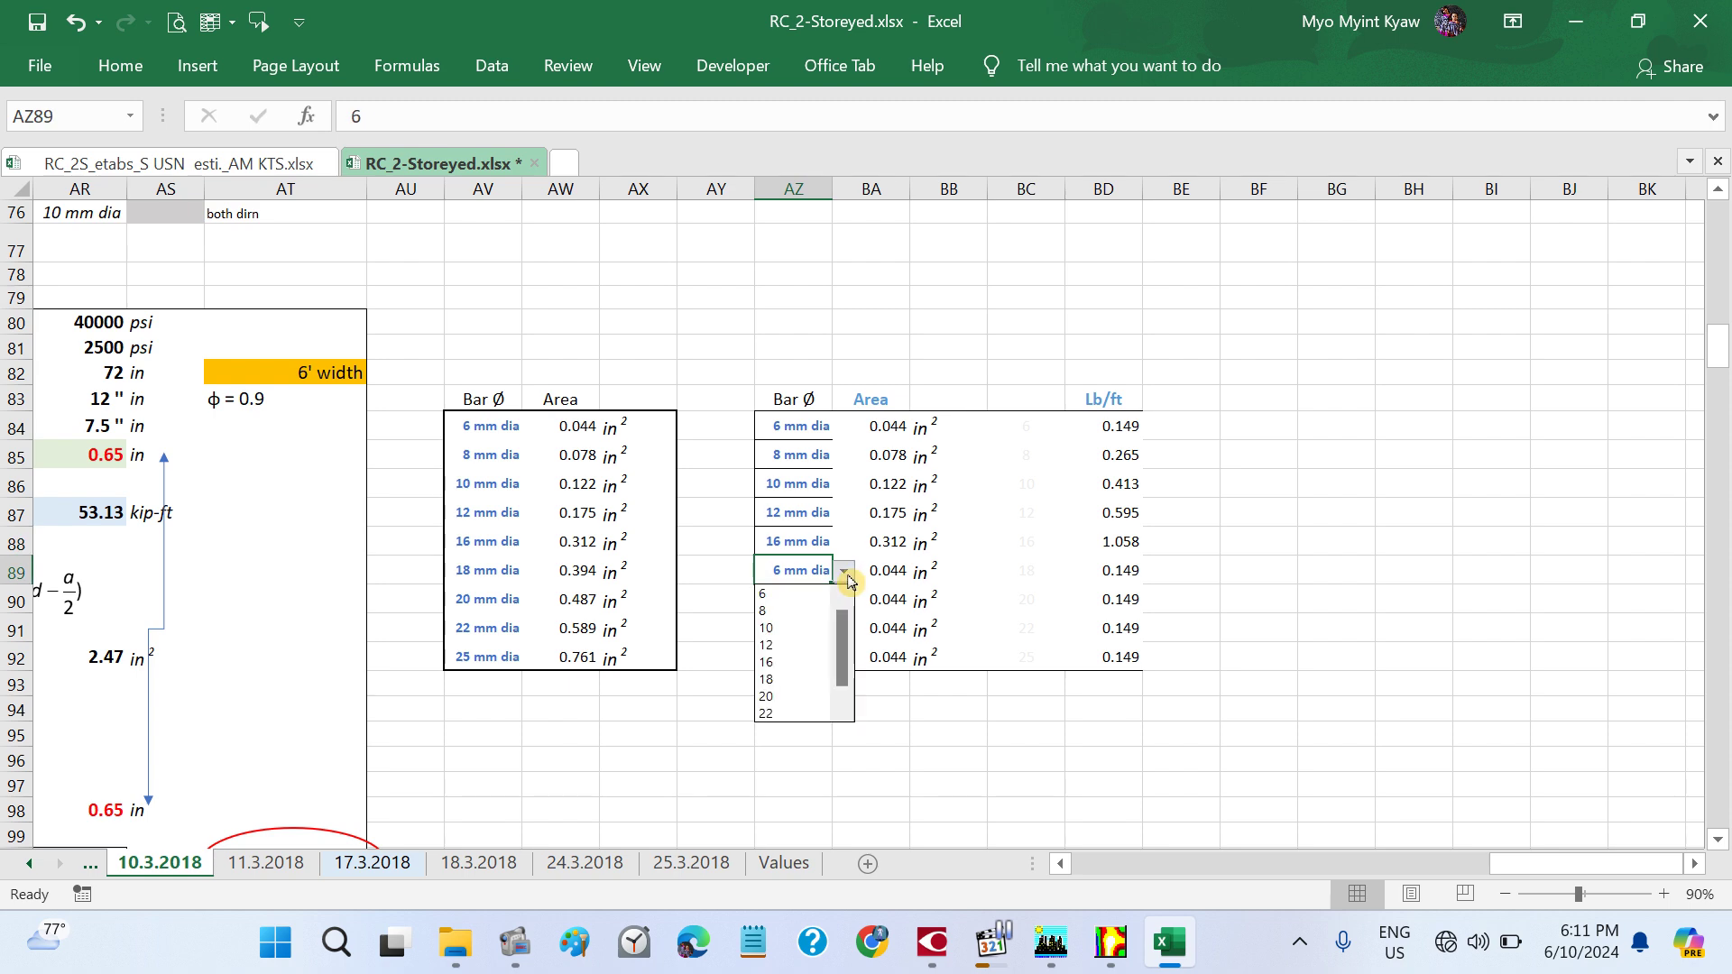
click(785, 678)
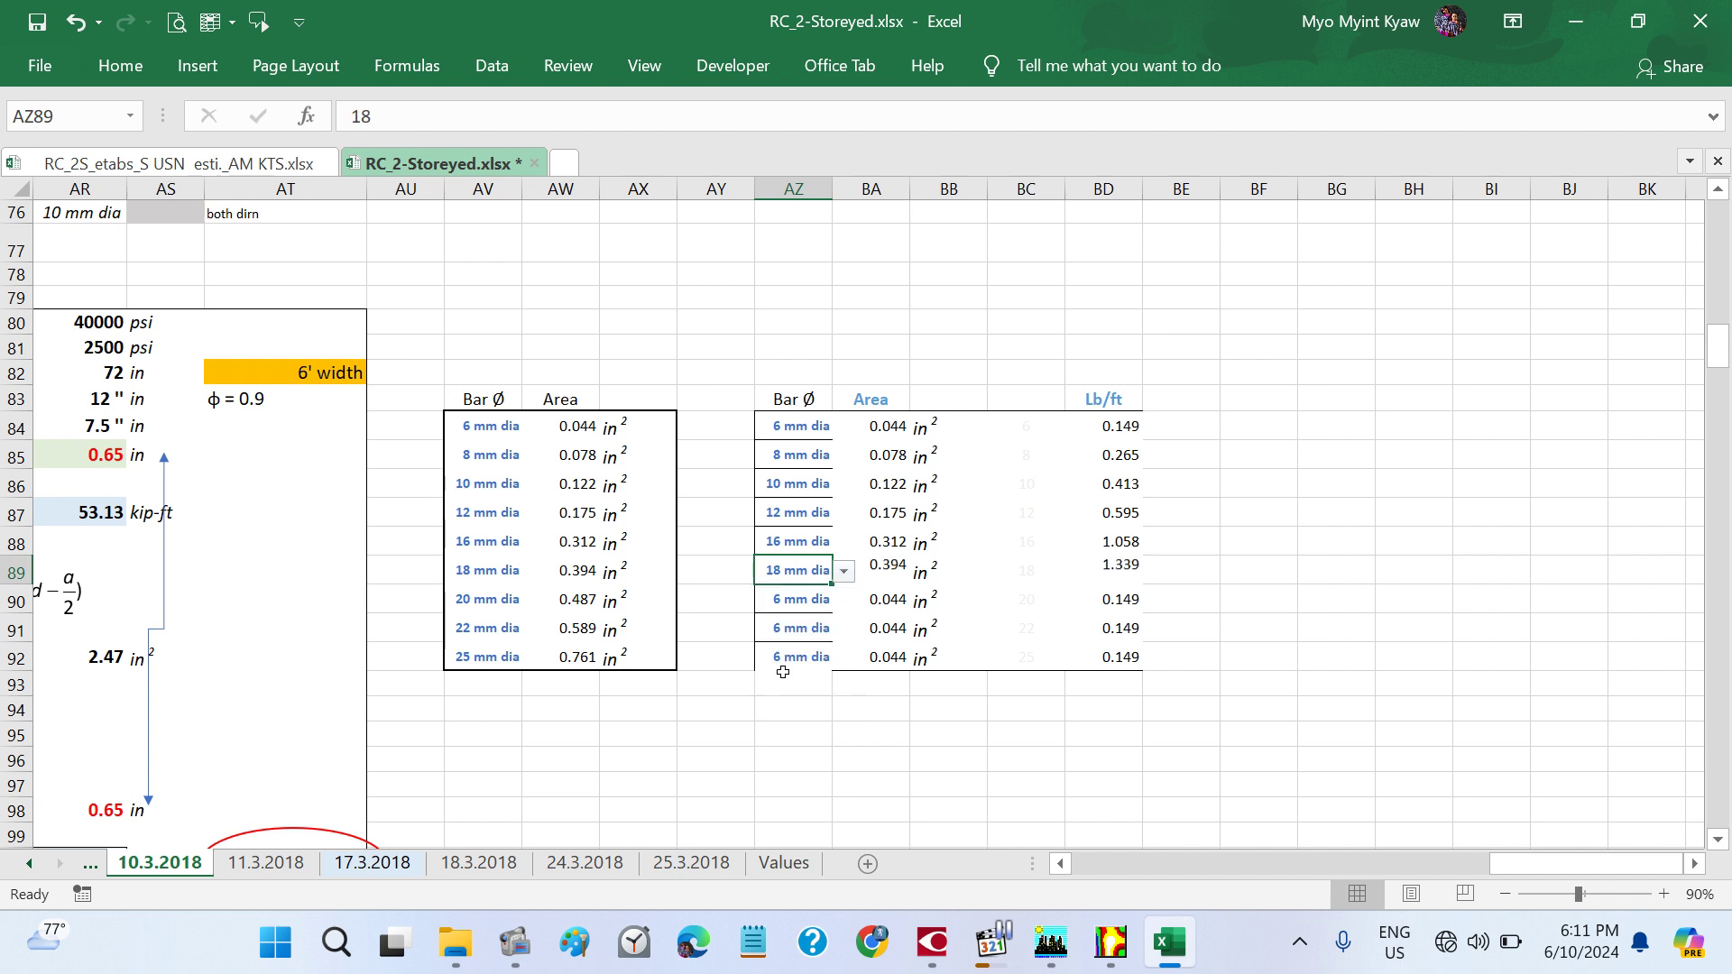
click(805, 603)
click(843, 599)
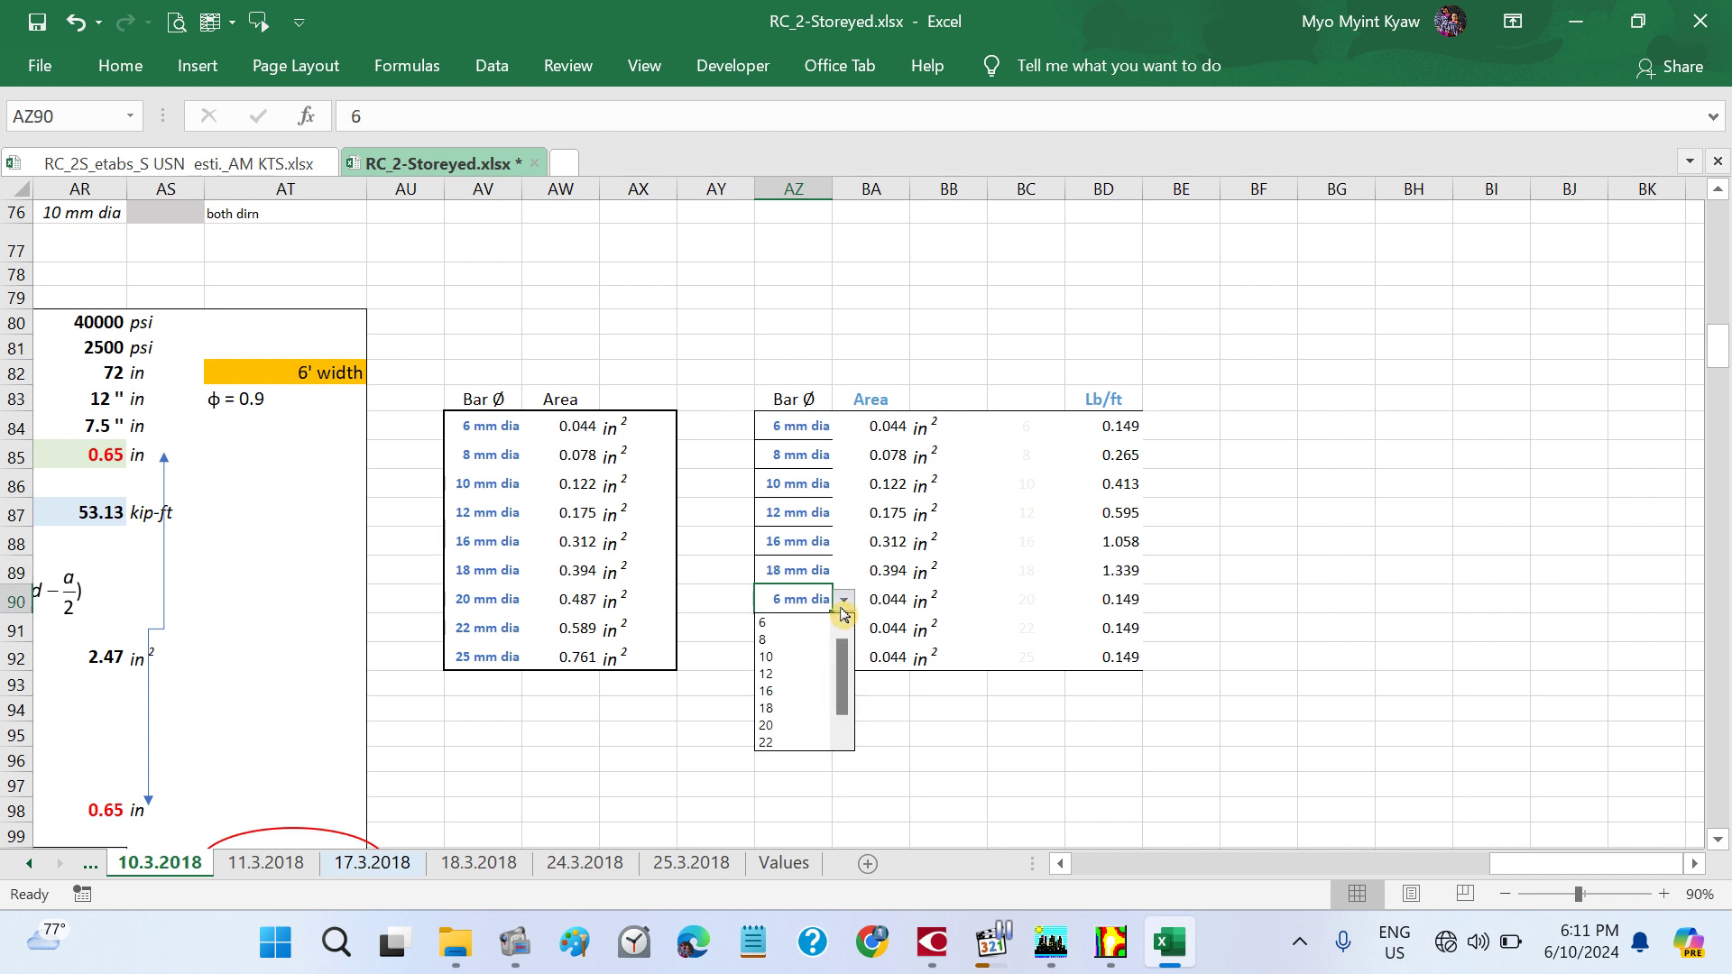
click(790, 724)
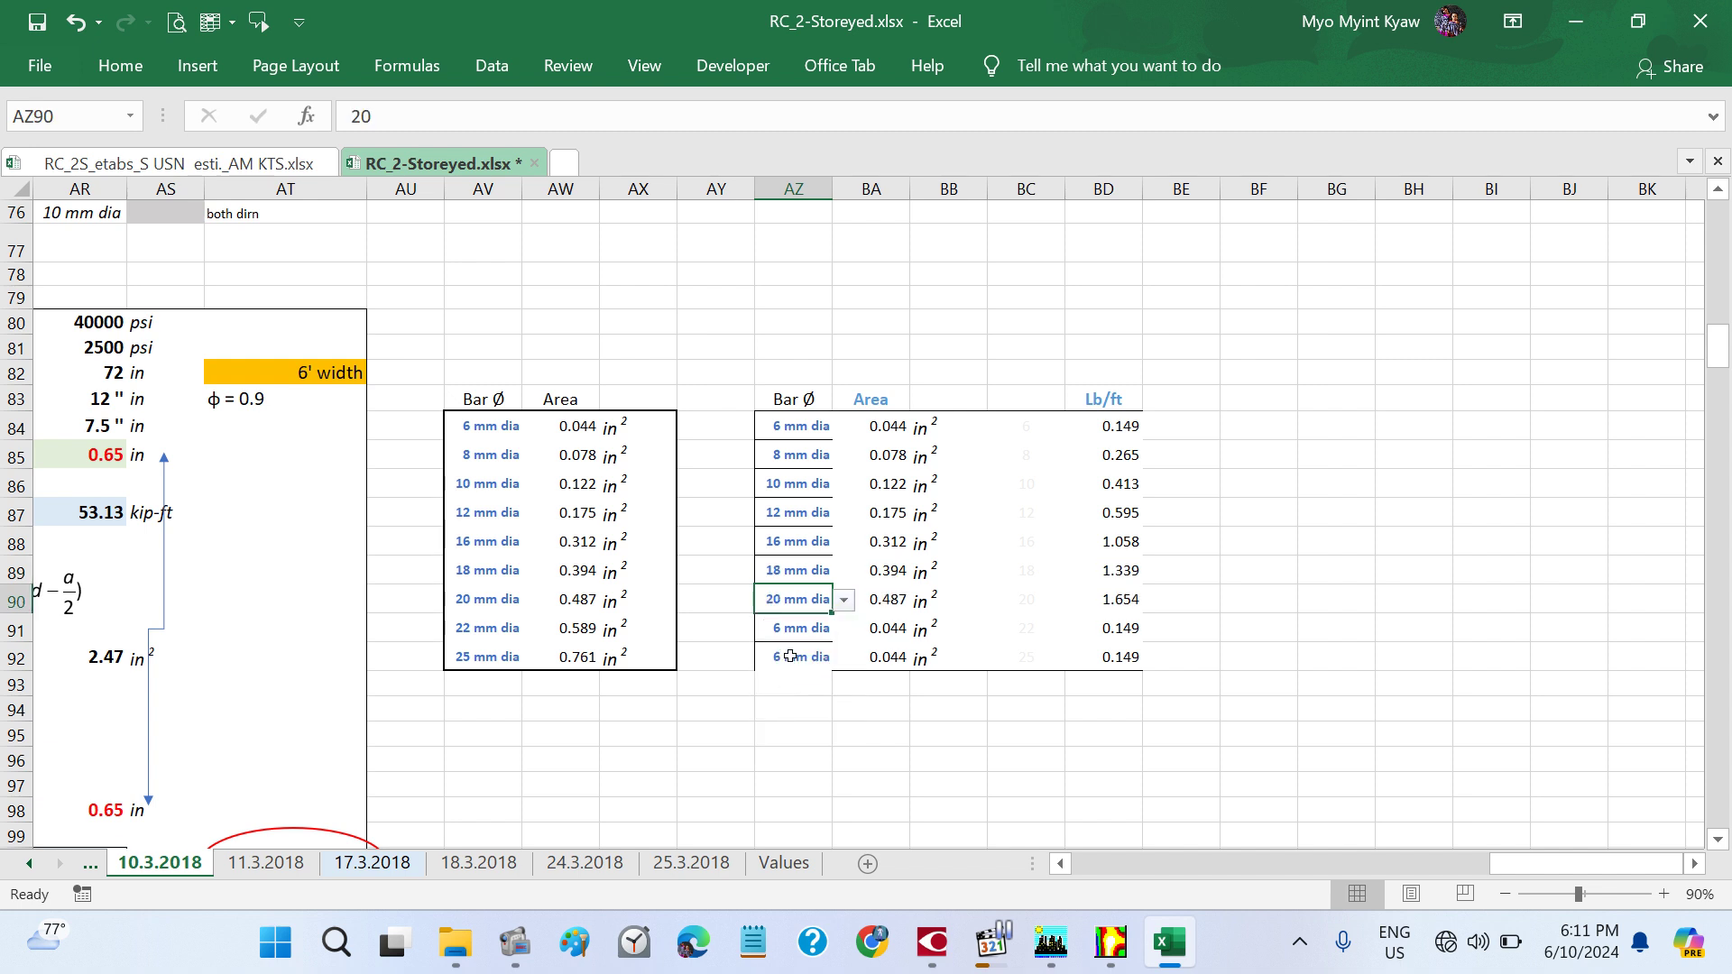
- Choose bar diameters 22 and 25 from the dropdown lists in AZ91 and AZ92
click(790, 631)
click(843, 628)
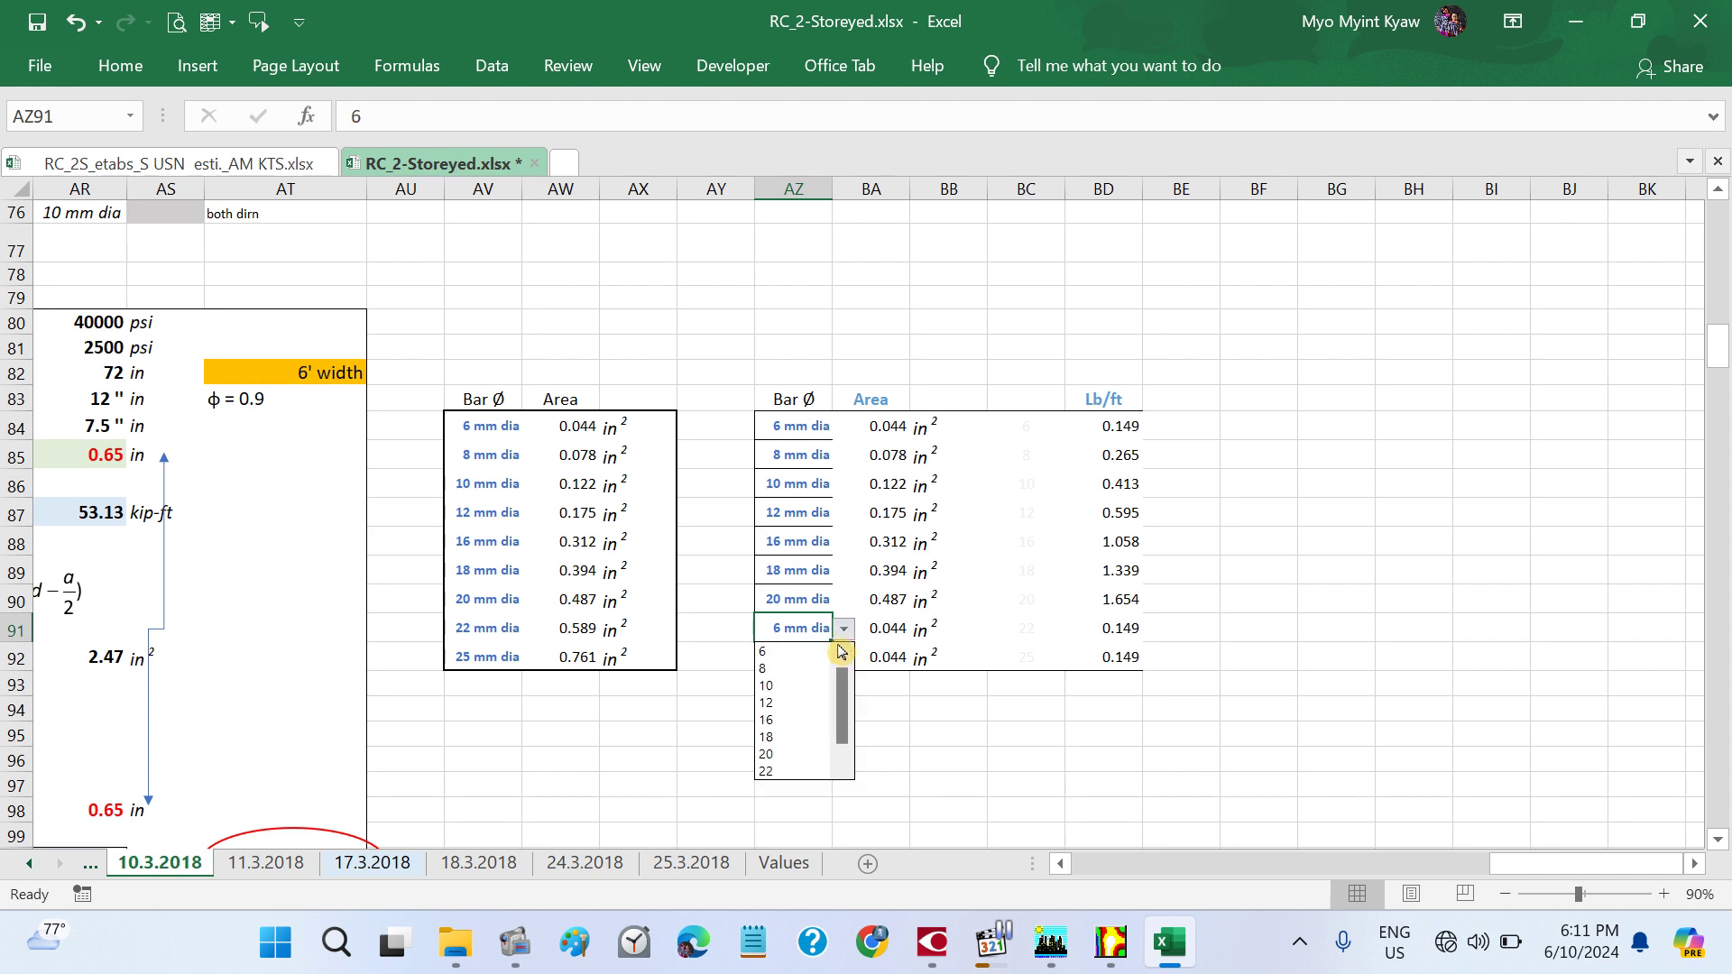
click(778, 771)
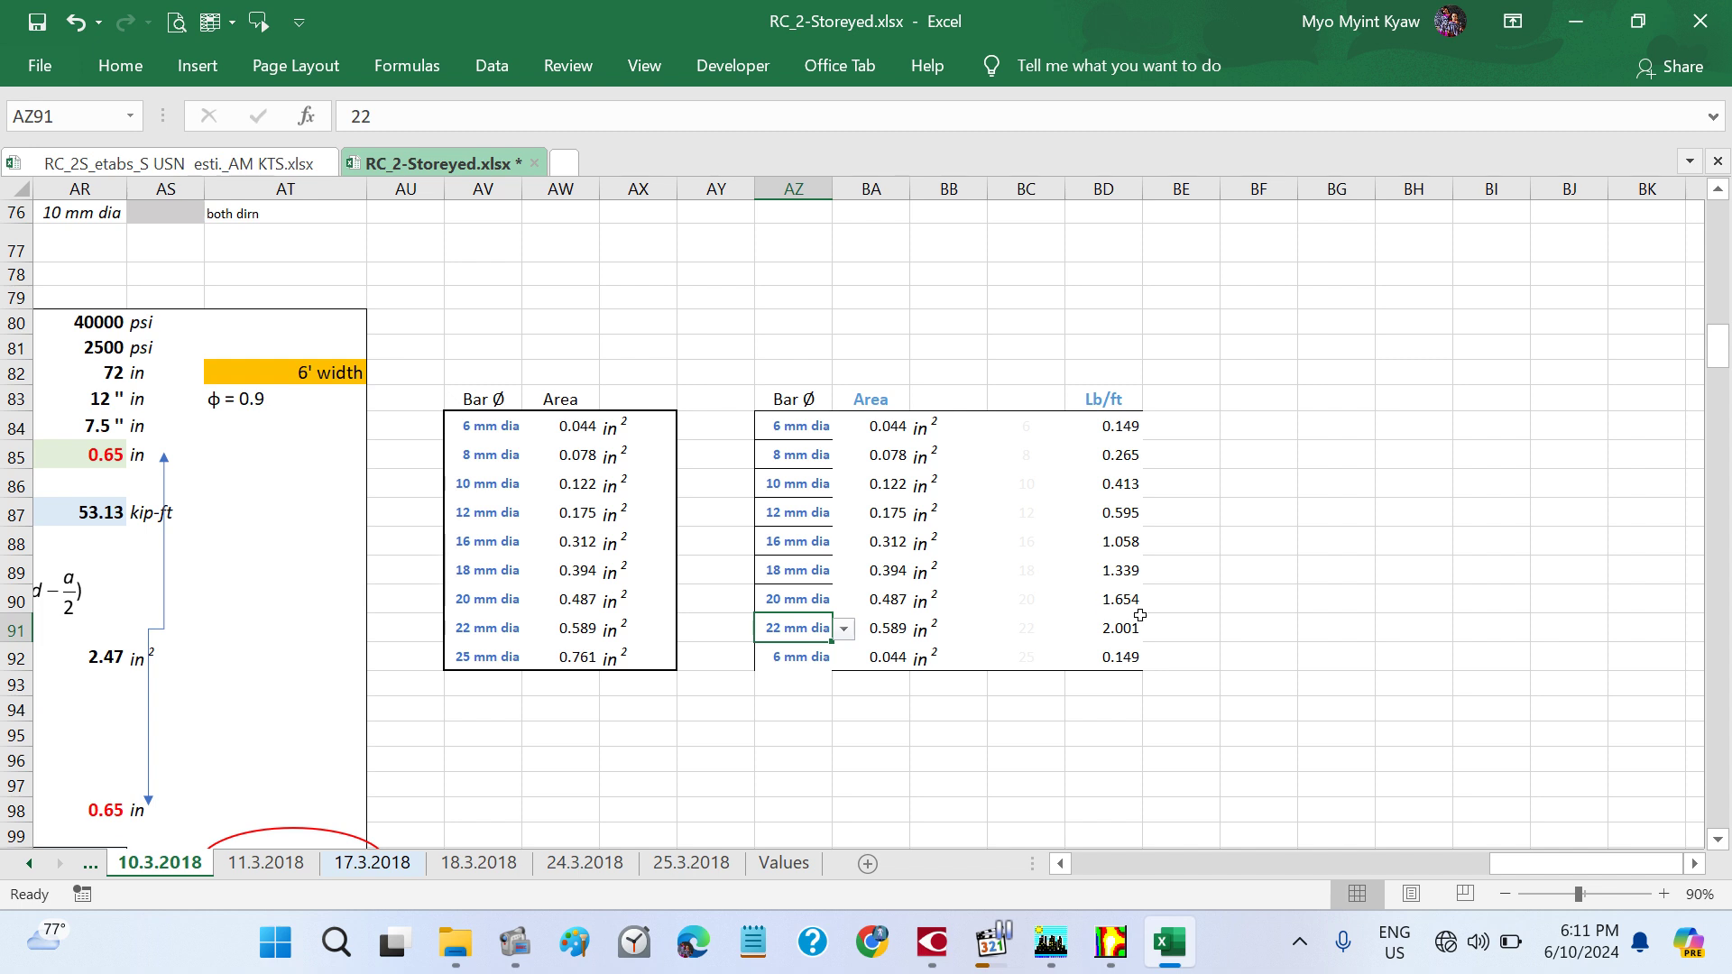
click(809, 650)
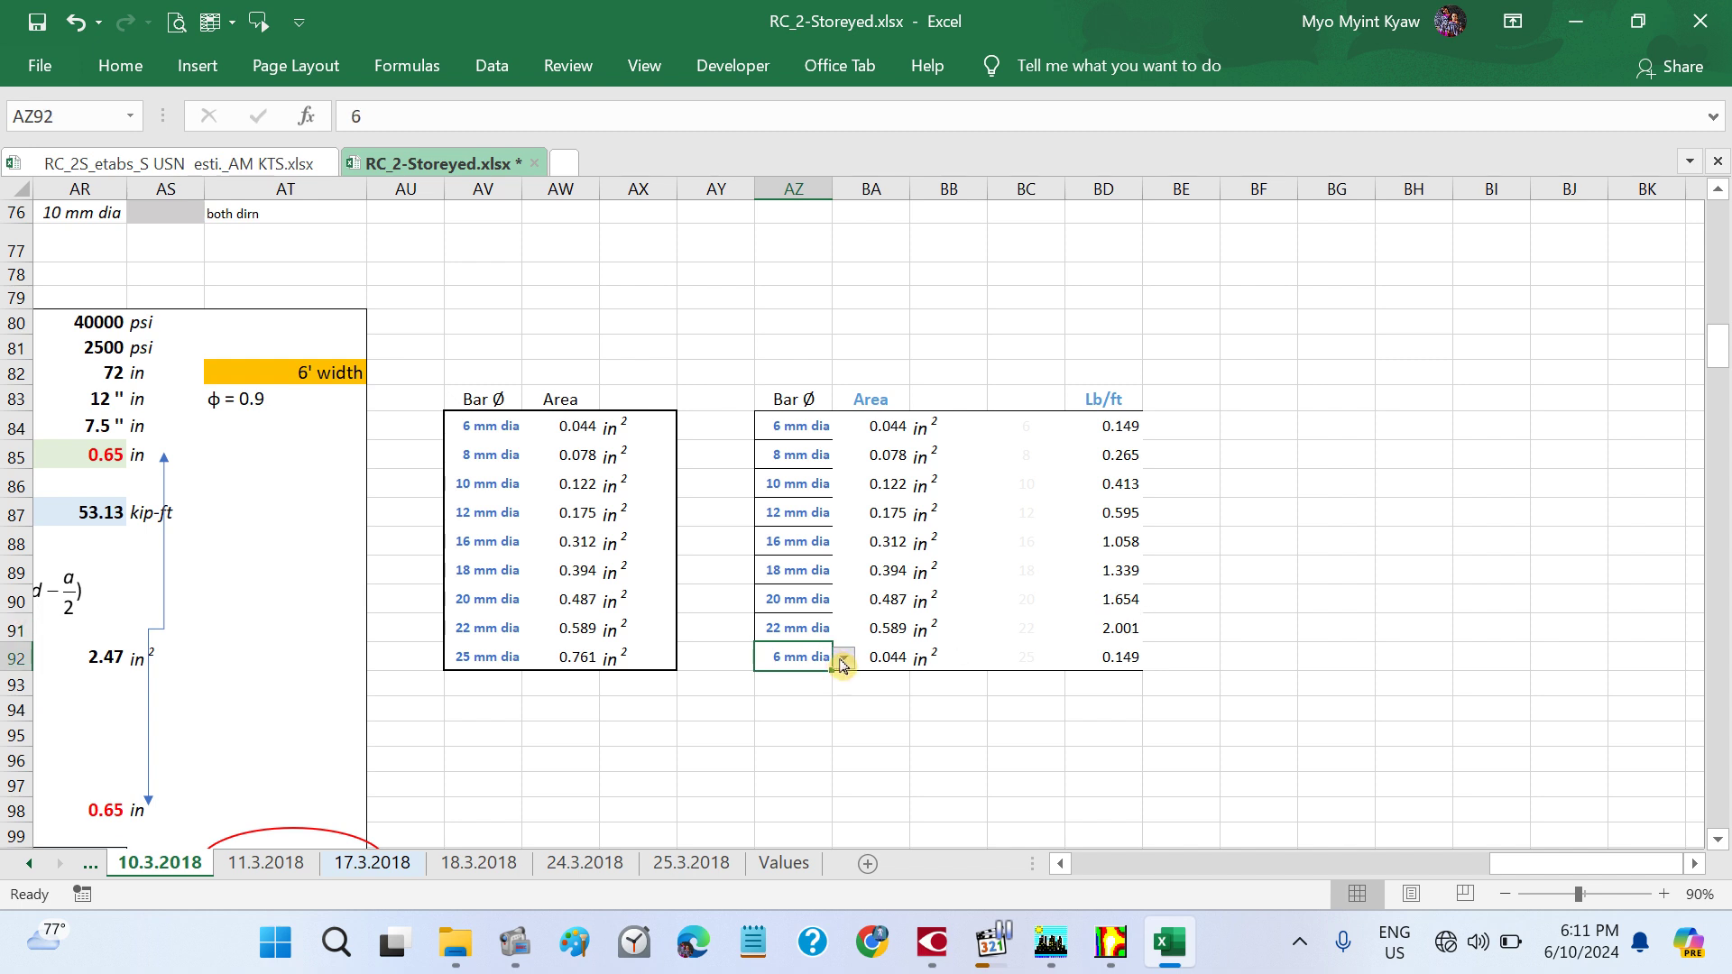
click(843, 658)
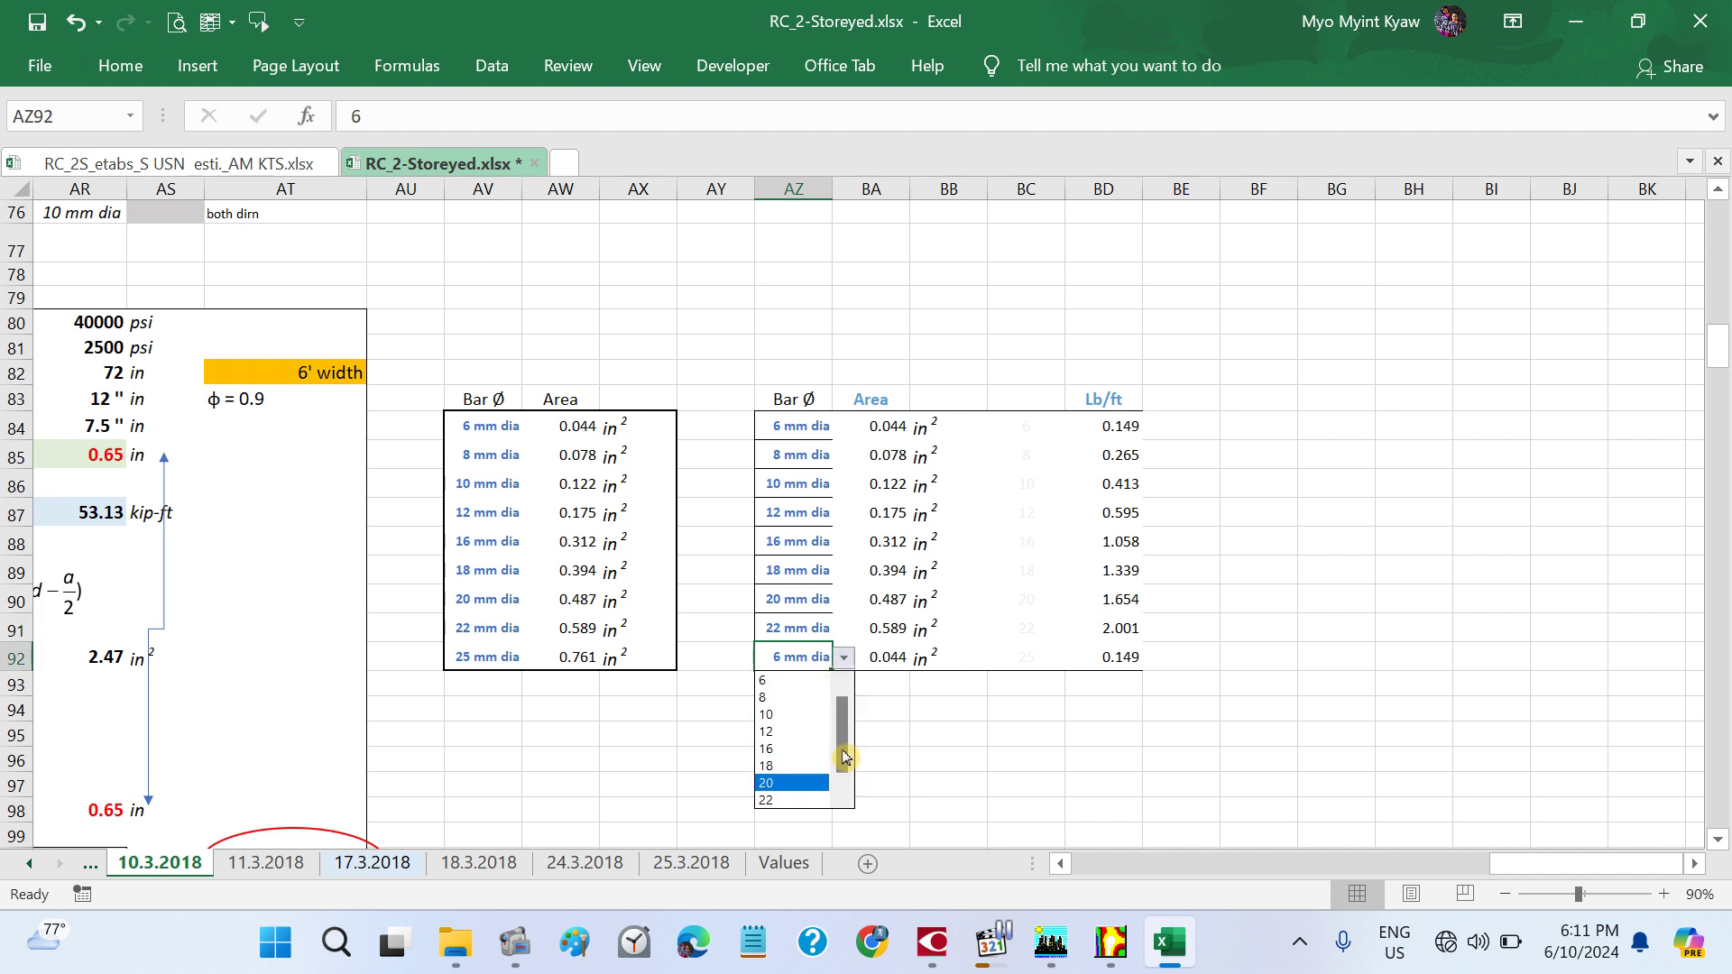
click(843, 794)
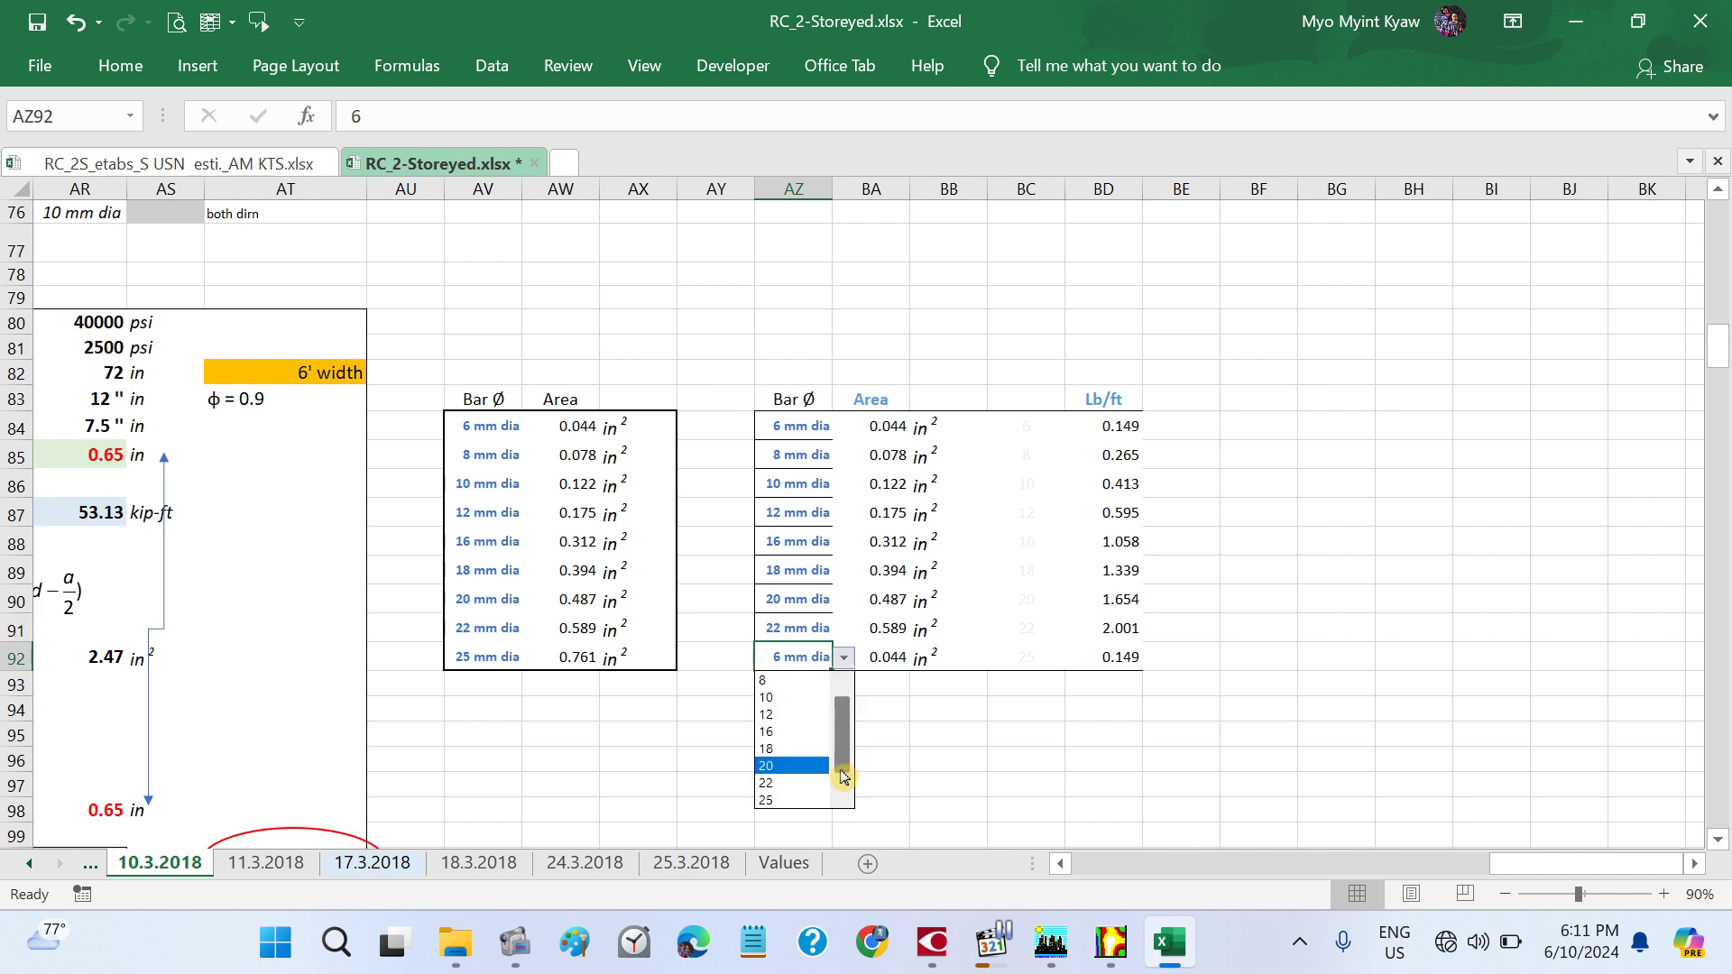
click(783, 799)
click(986, 755)
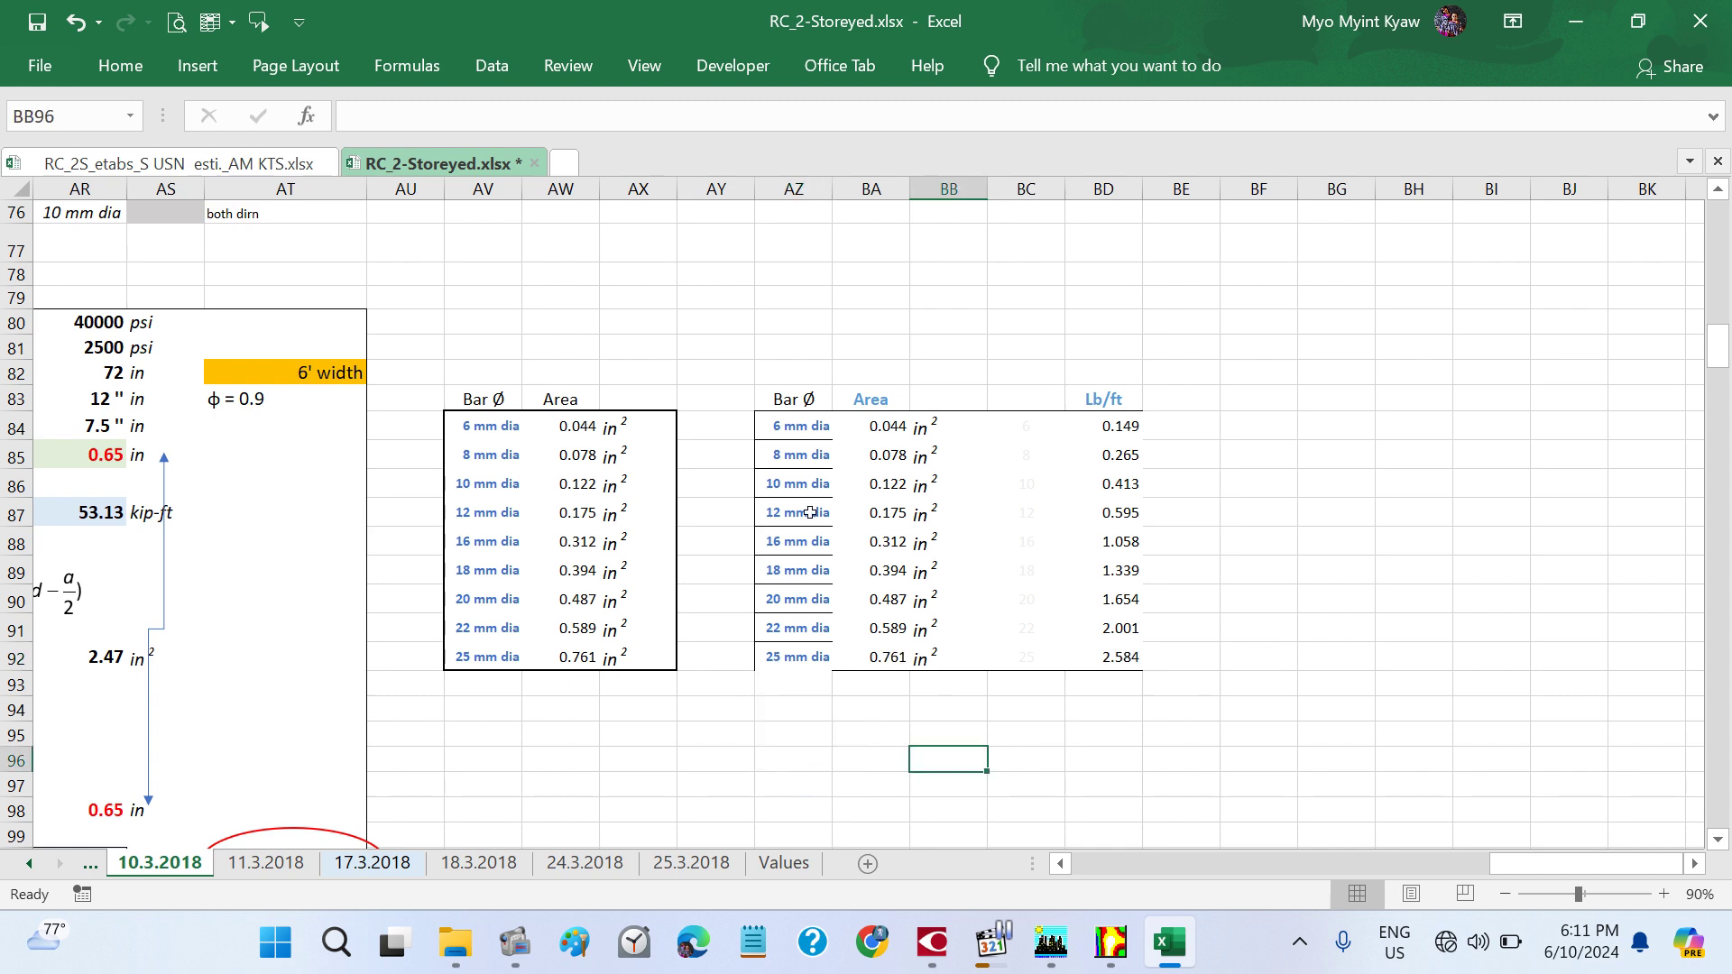
- Remove all borders from the bar diameter cells AZ84:AZ92
drag(771, 424, 792, 658)
click(120, 65)
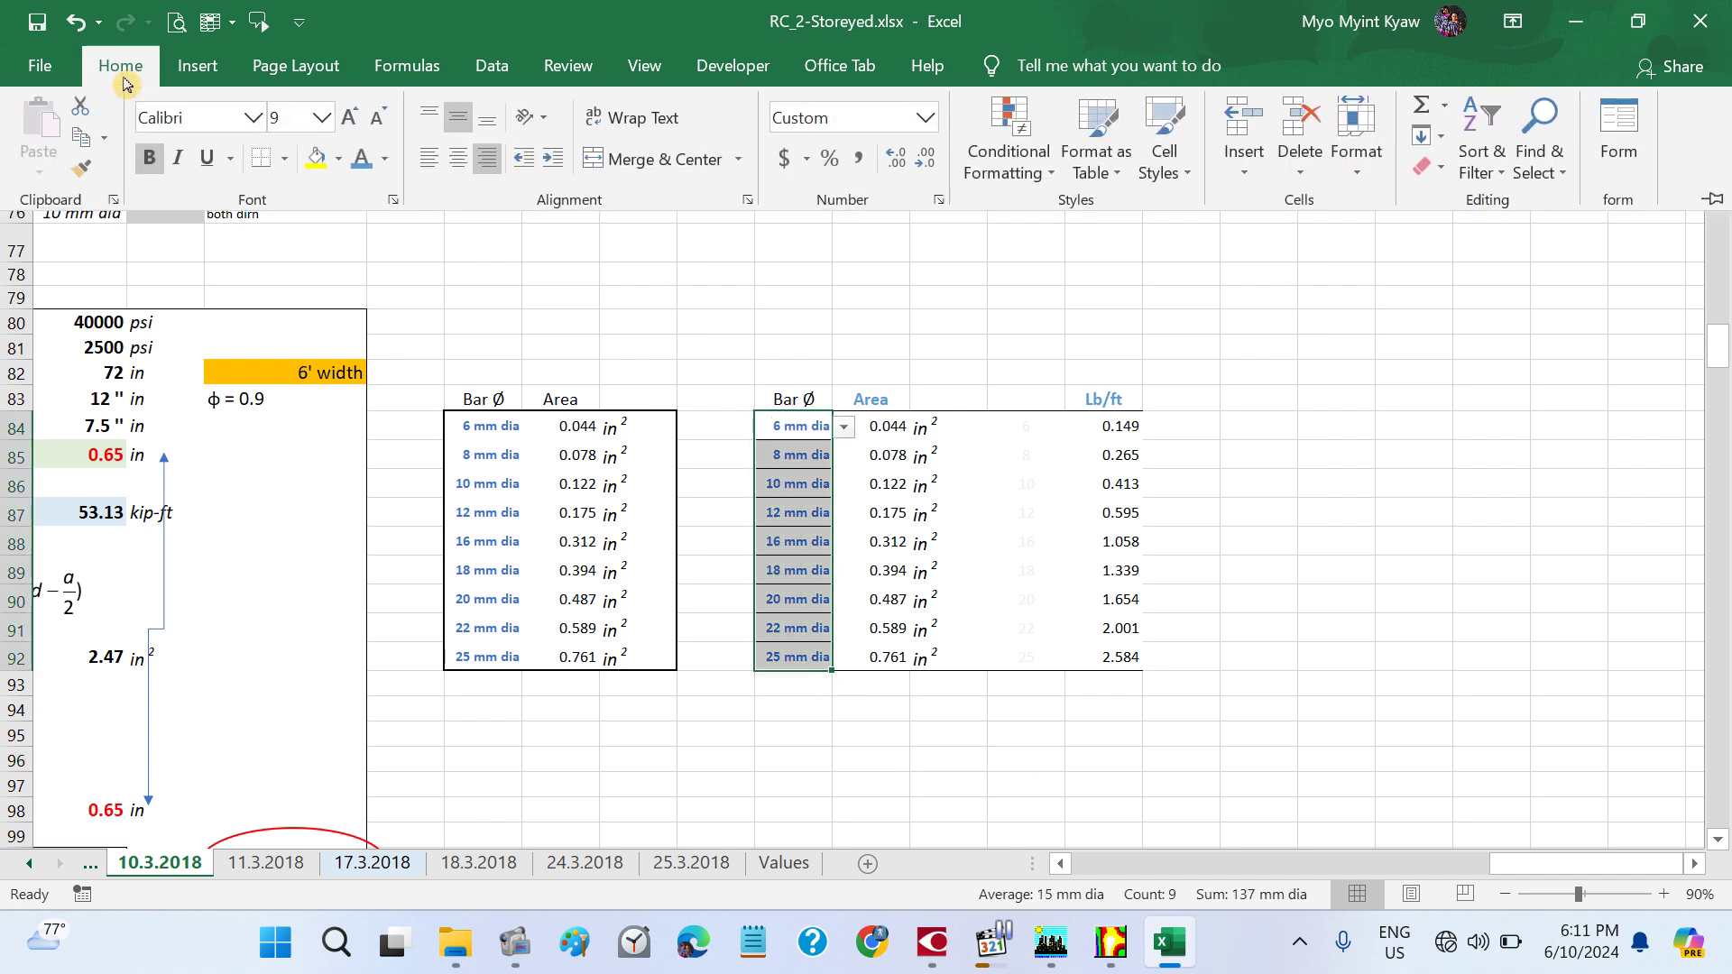
click(284, 160)
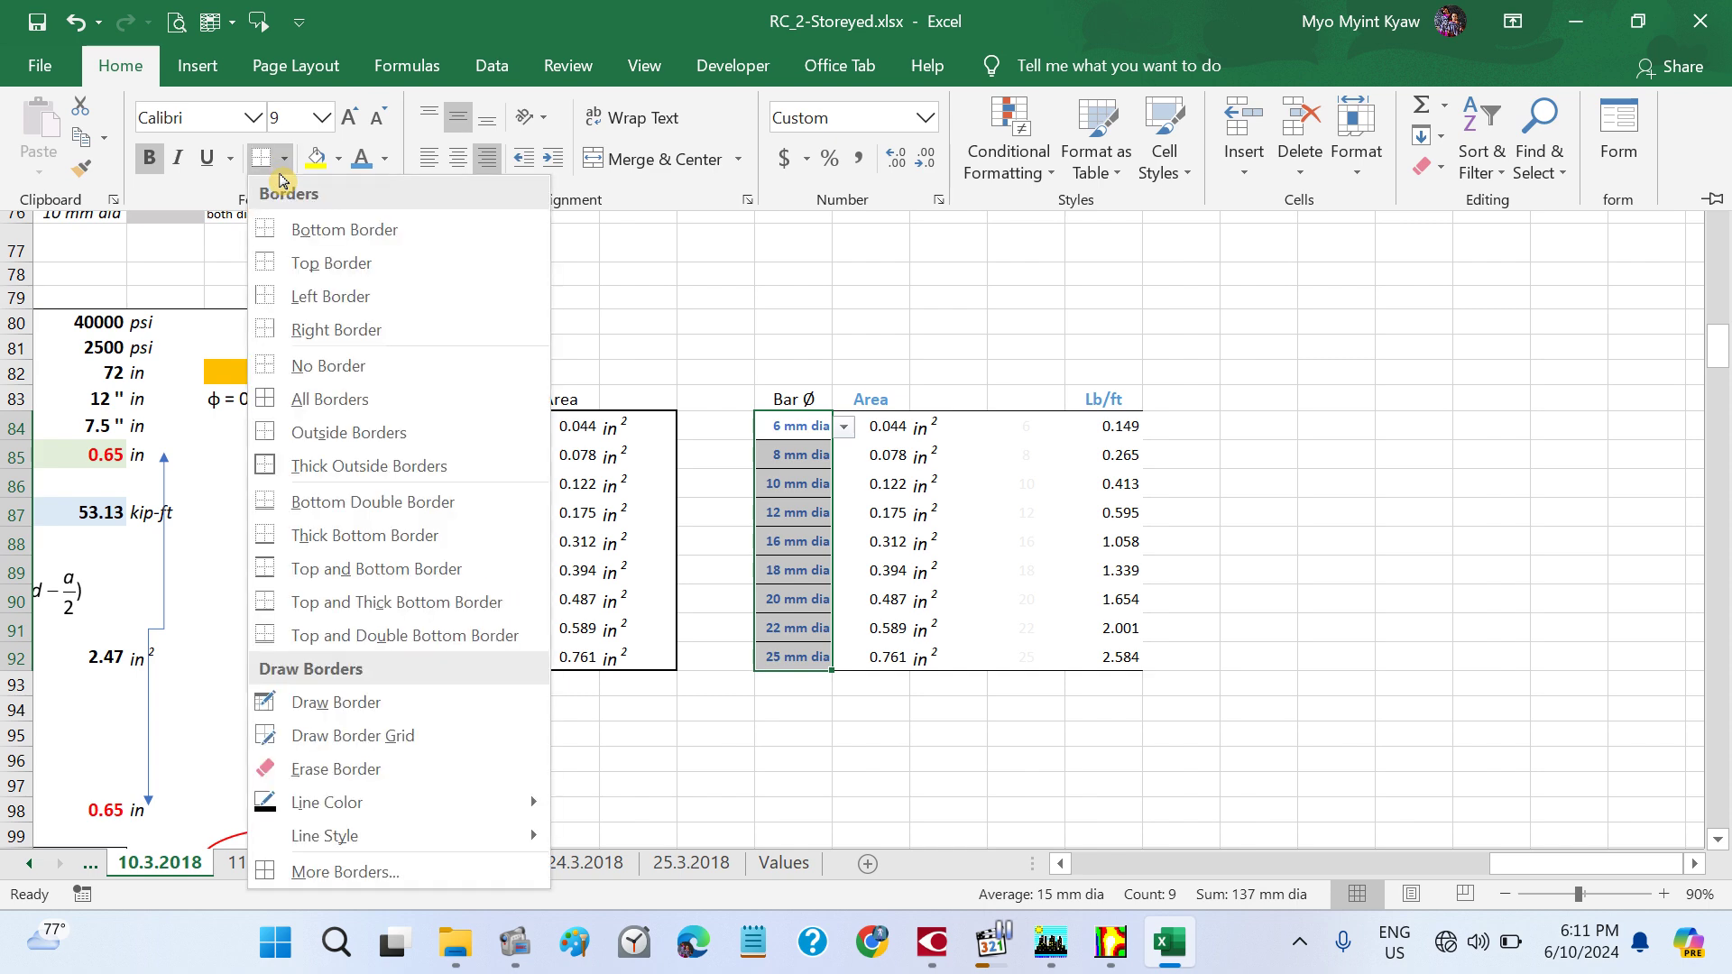
click(328, 365)
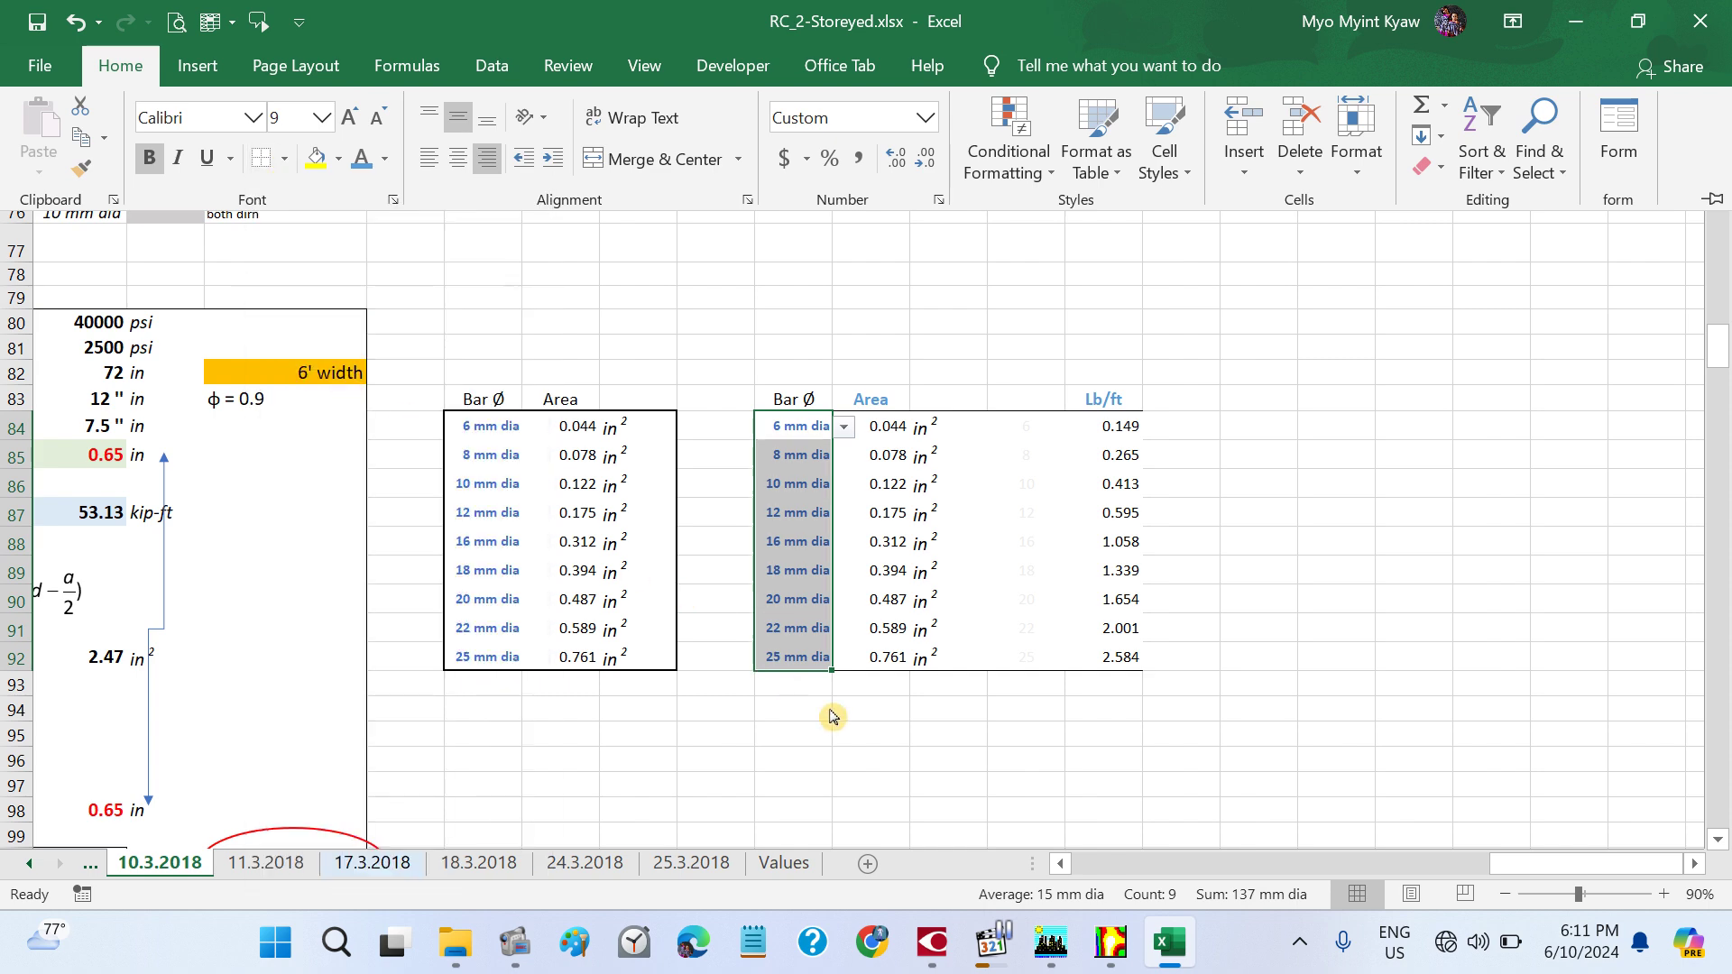
click(879, 737)
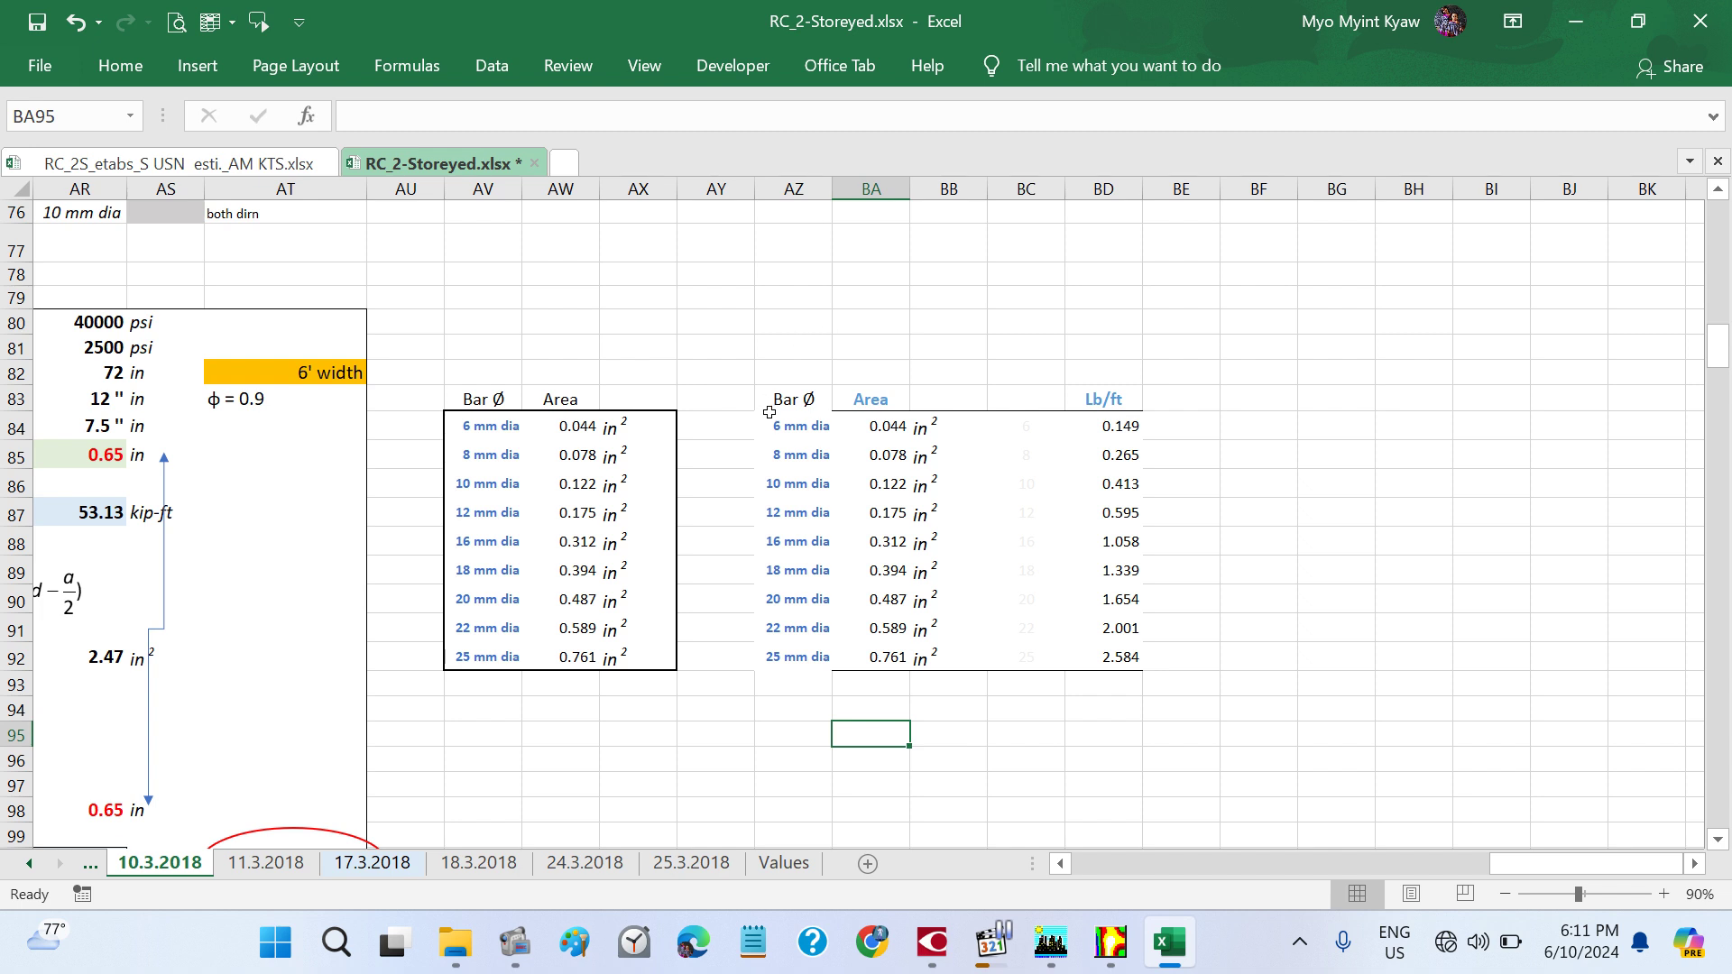
- Apply outside borders around the bar table AZ84:BD92 and save the workbook
drag(769, 424, 1110, 642)
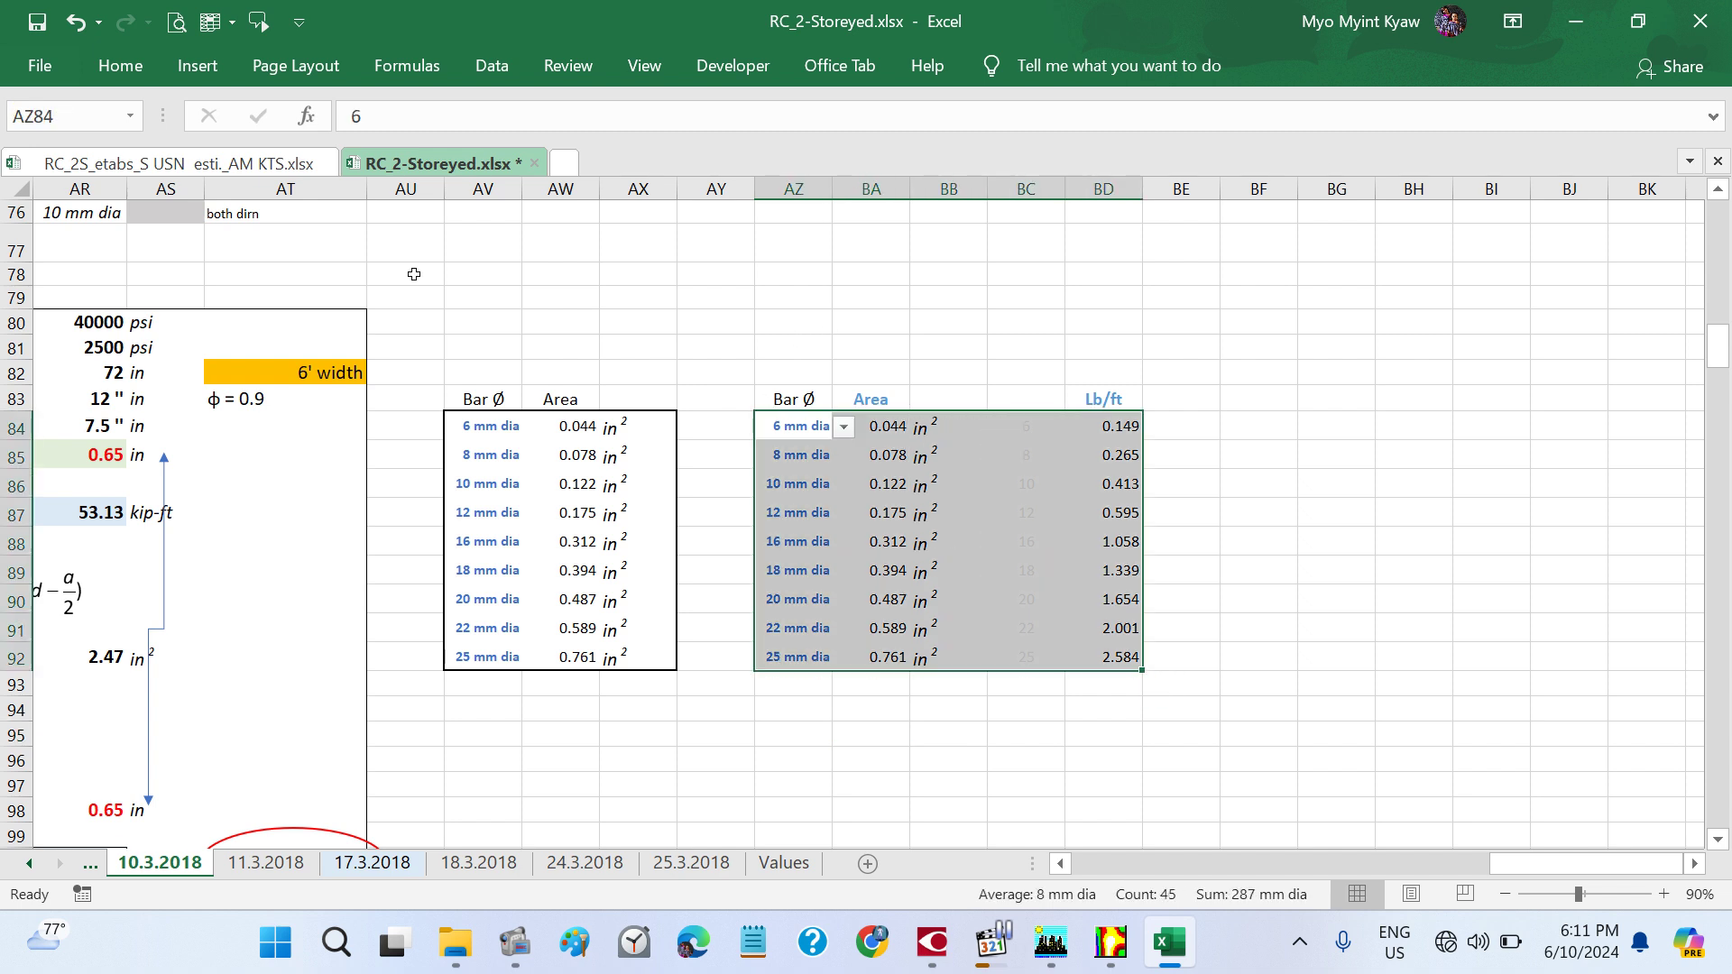
click(119, 66)
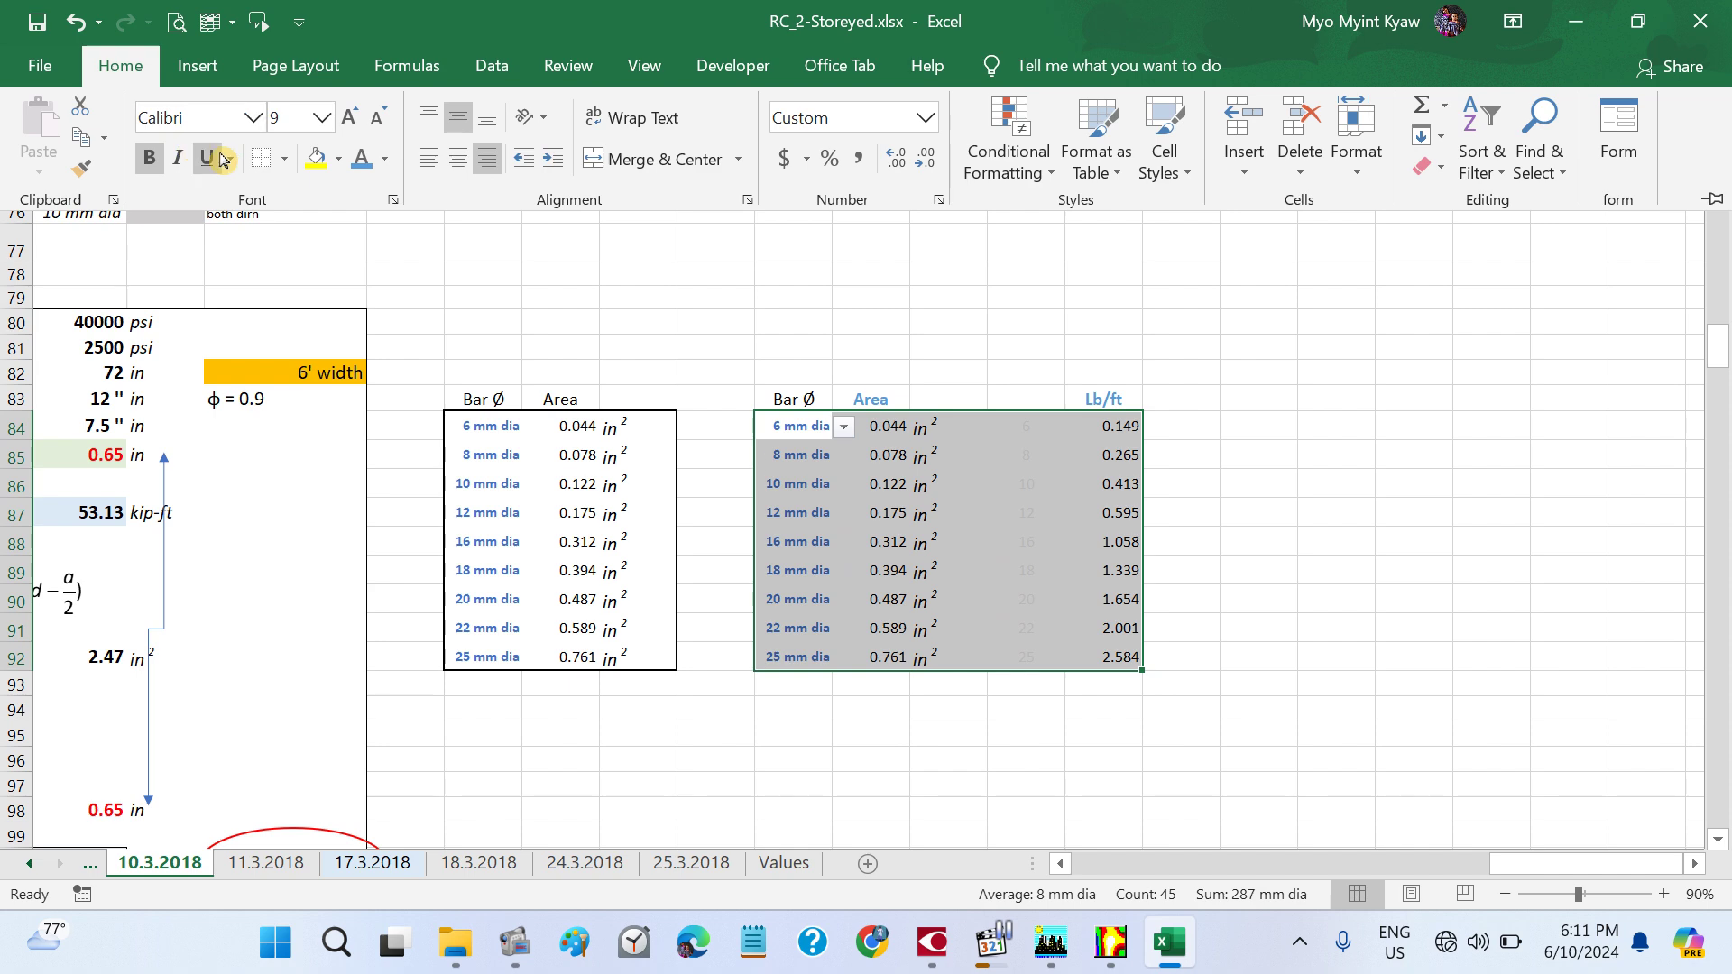
click(285, 165)
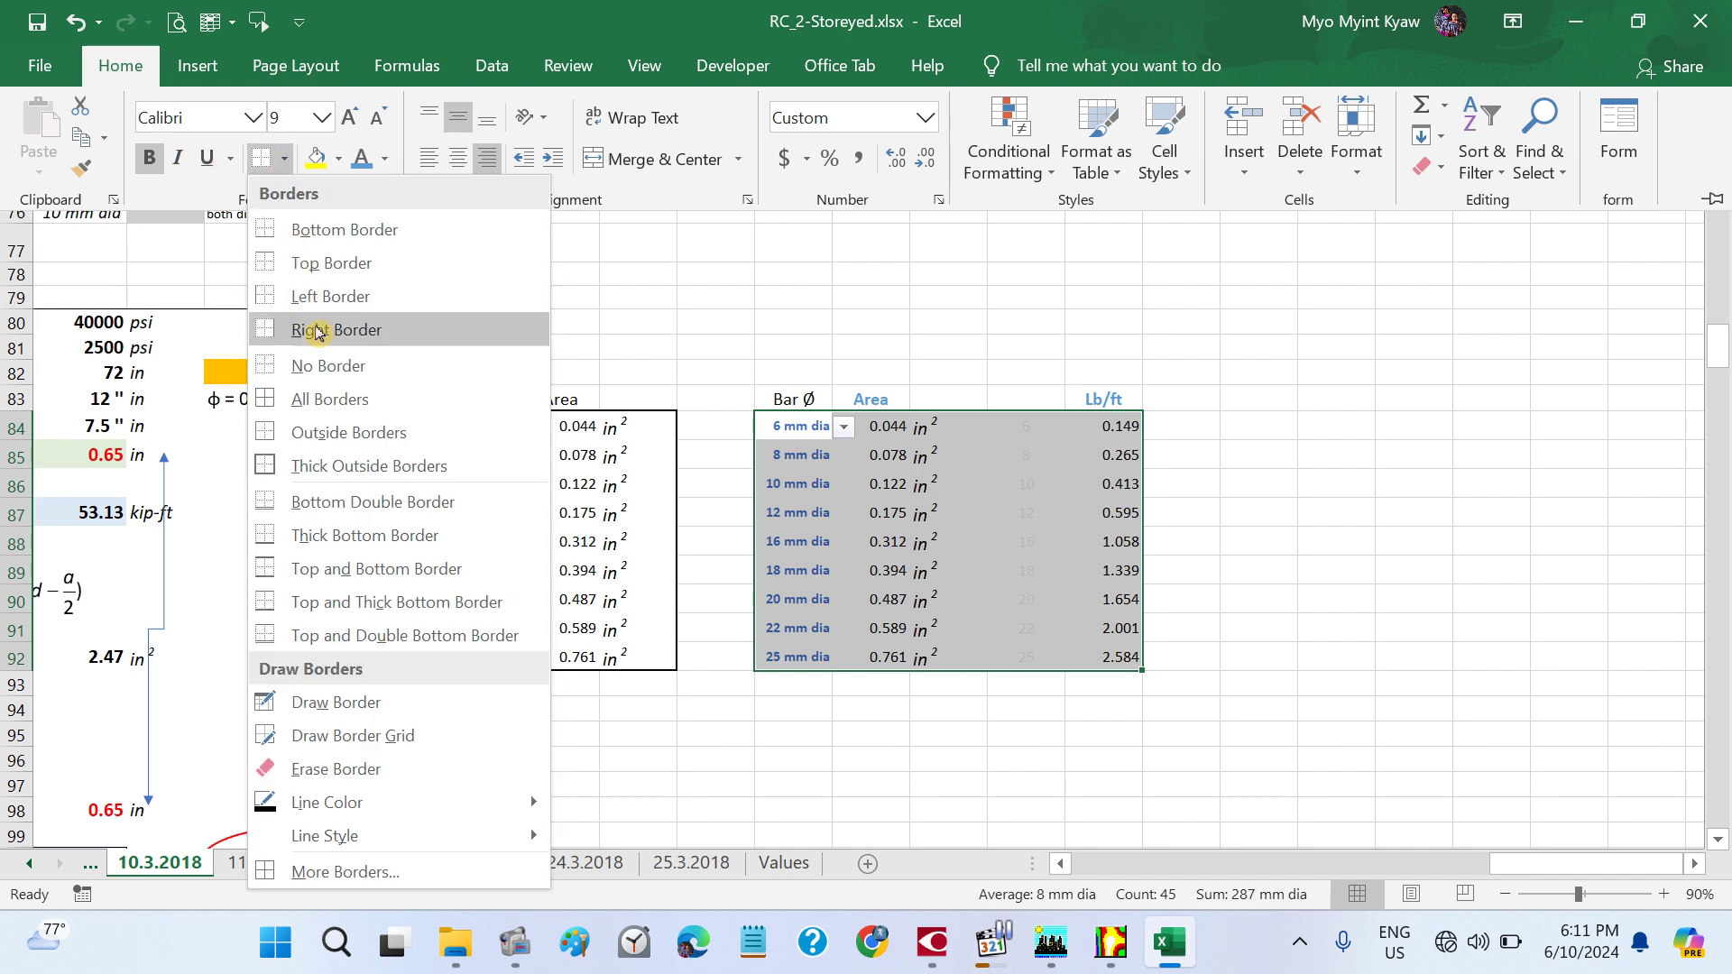
click(348, 433)
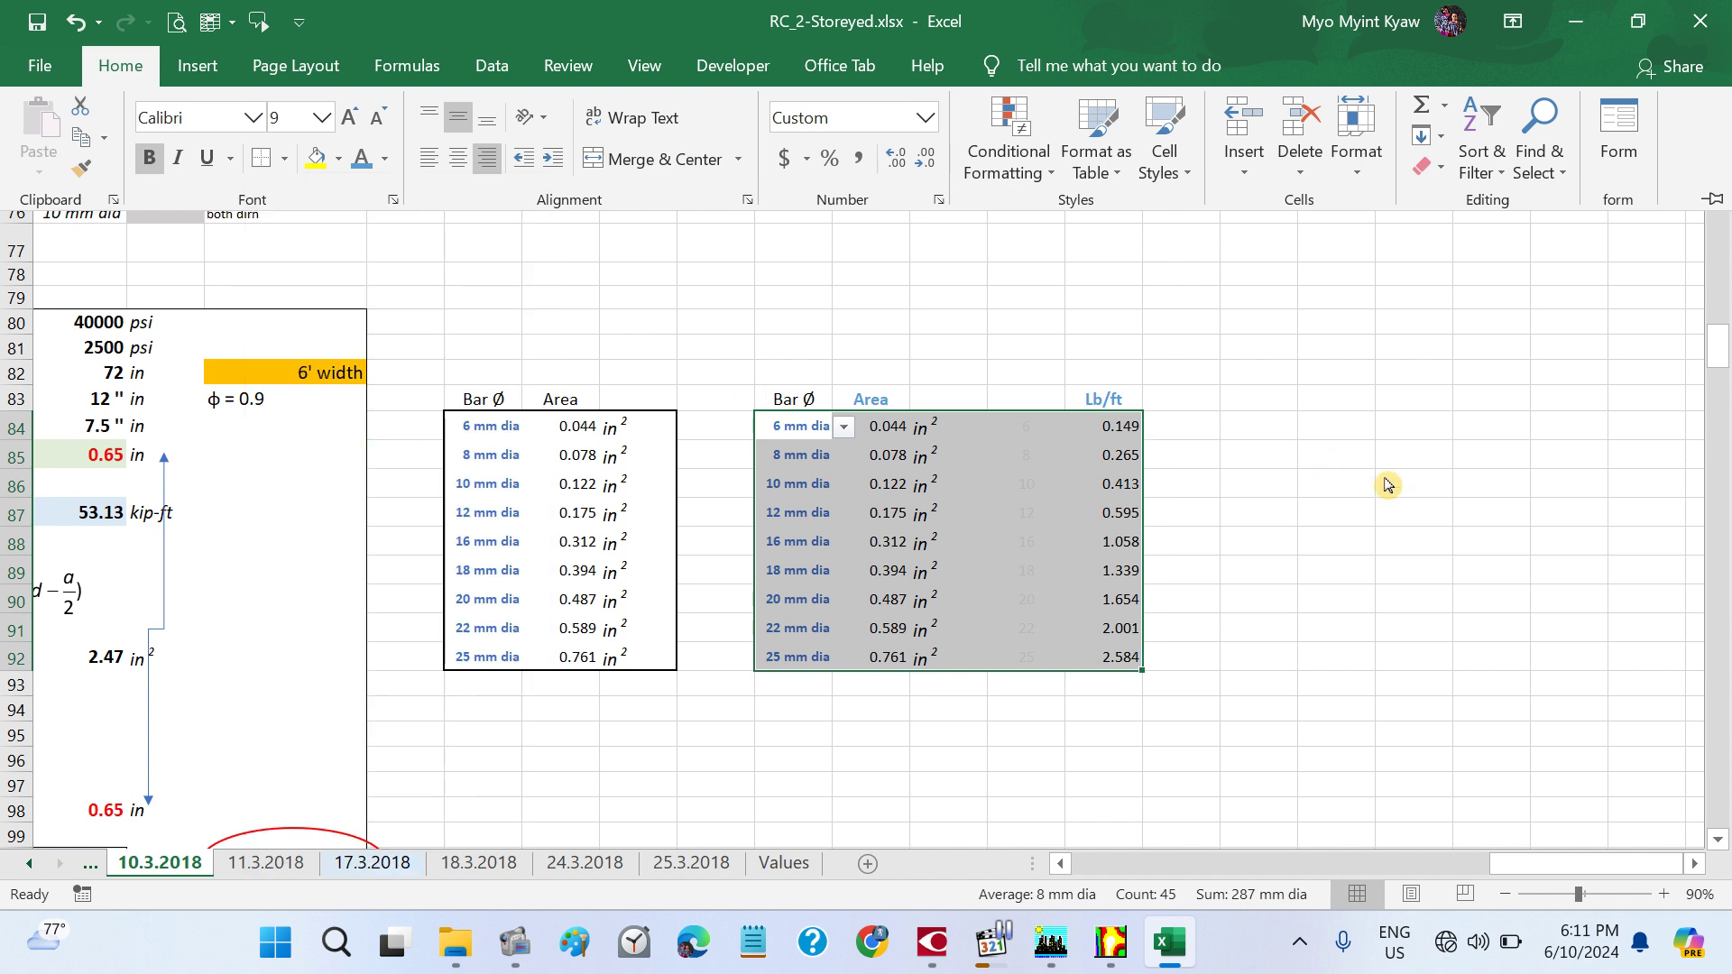
click(1407, 483)
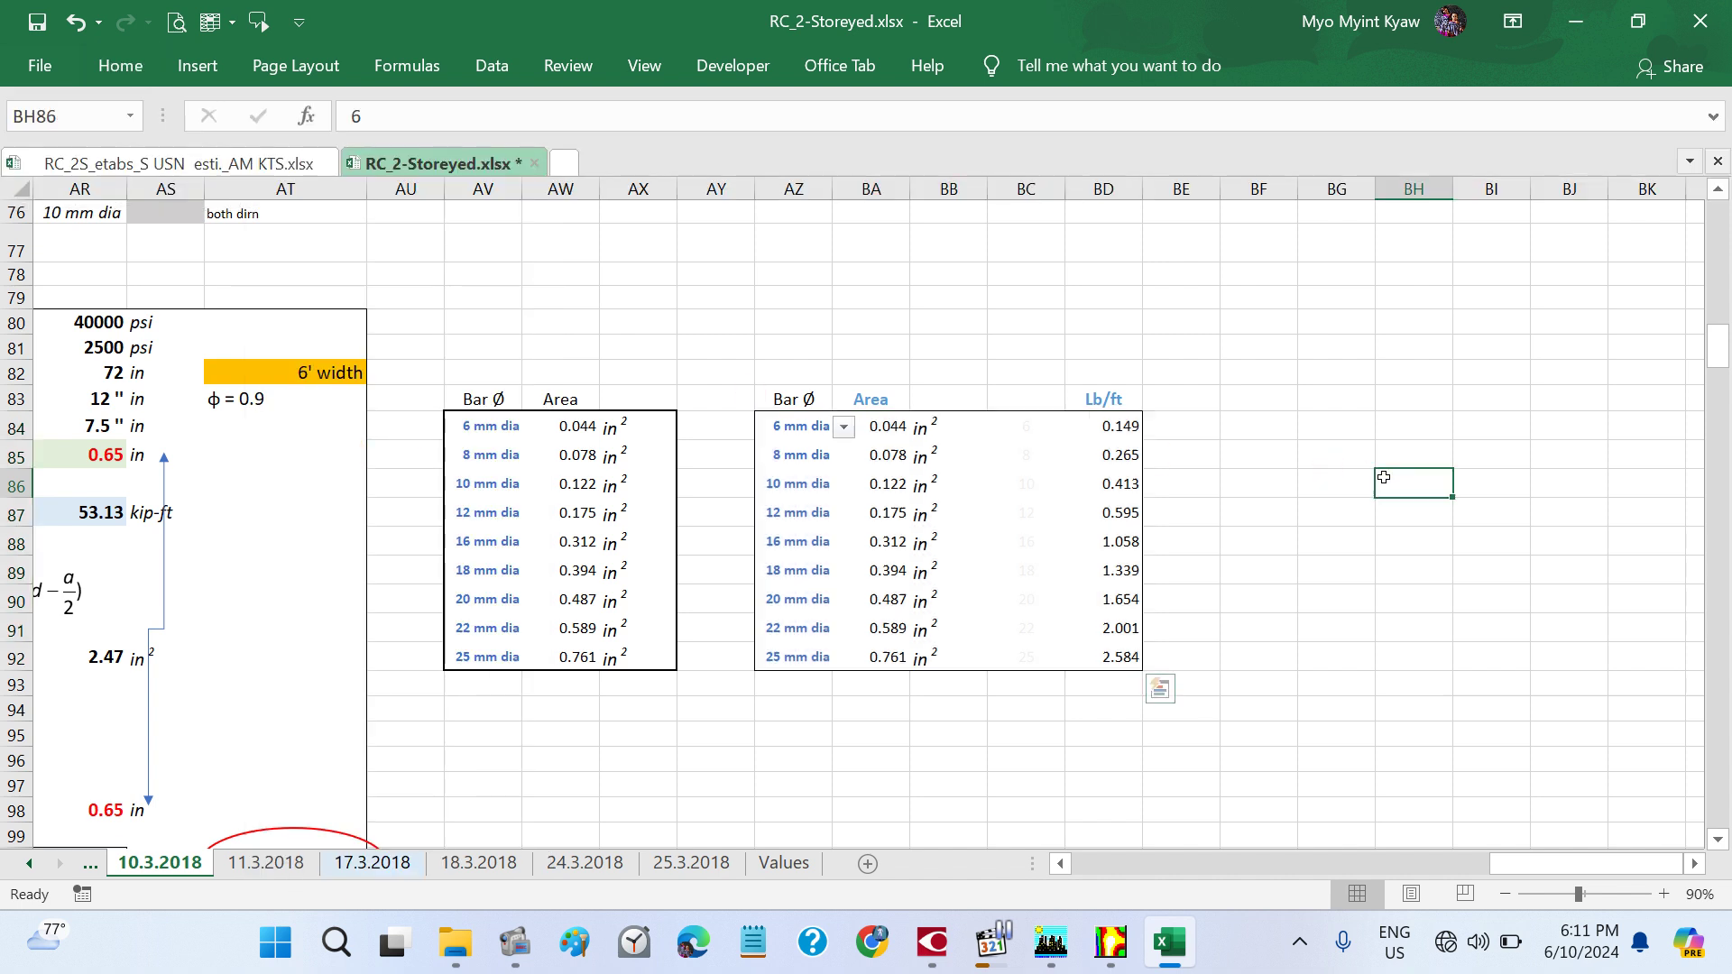
click(36, 22)
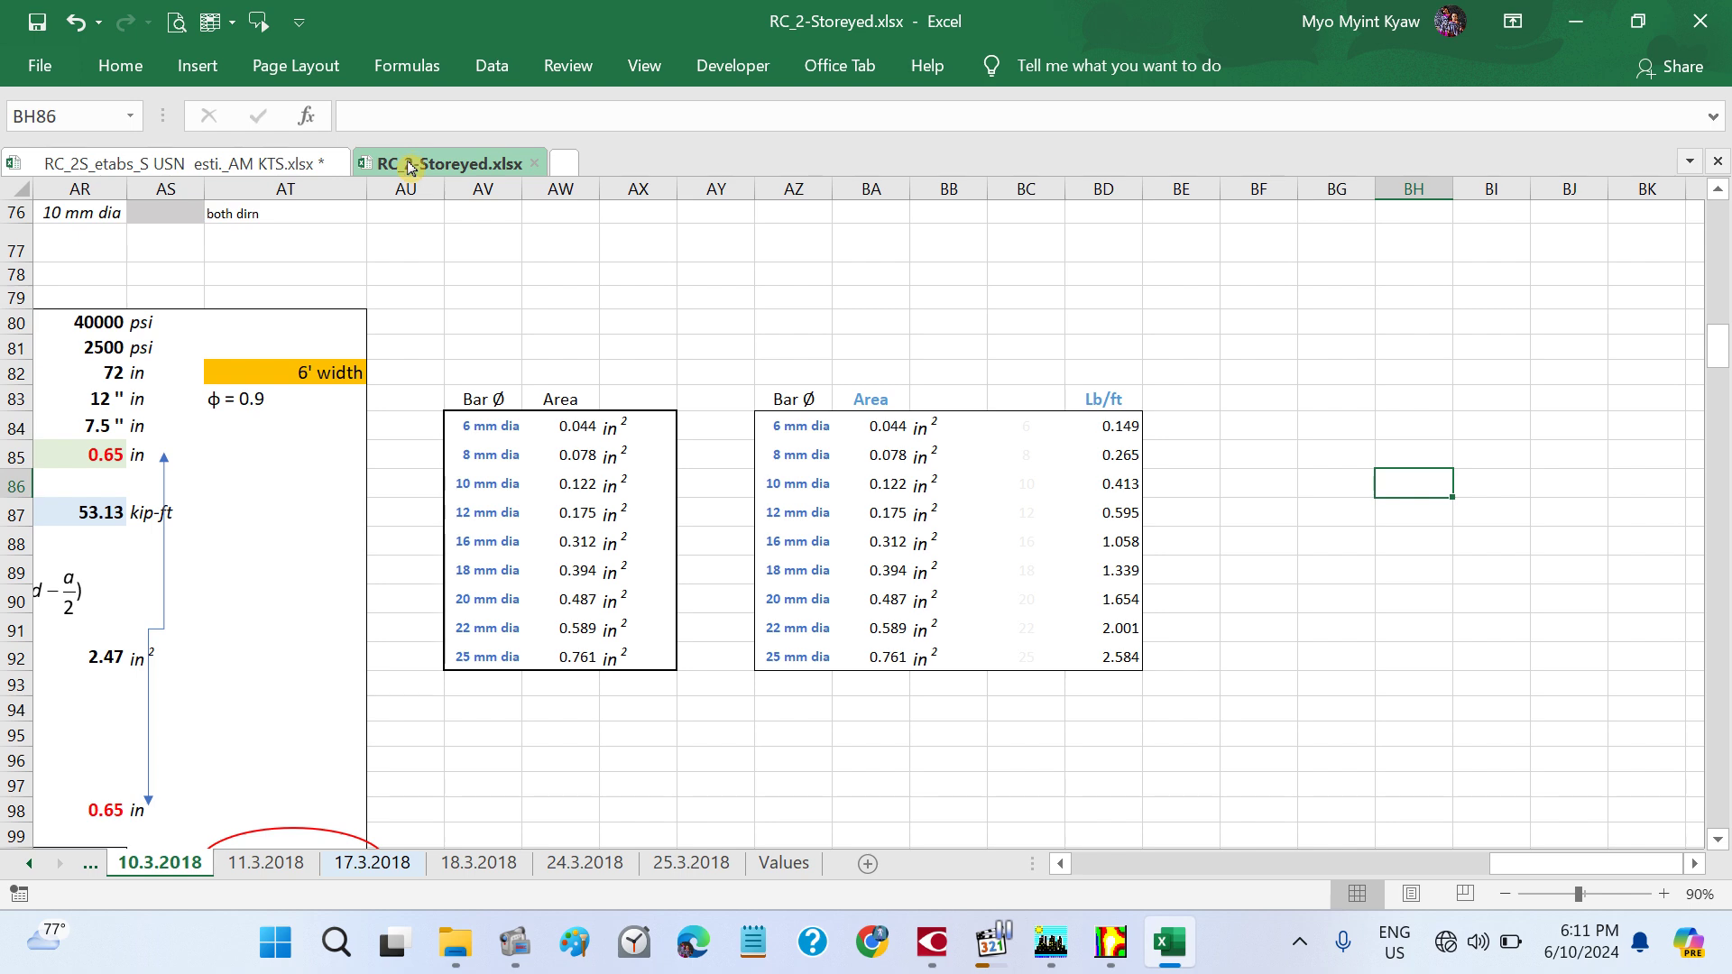
- In RC_2S_etabs_S USN esti._AM KTS.xlsx, copy the cell formatting of the Area values X91:X99 onto the Lb/ft values AA91:AA99
click(282, 167)
key(ctrl+v)
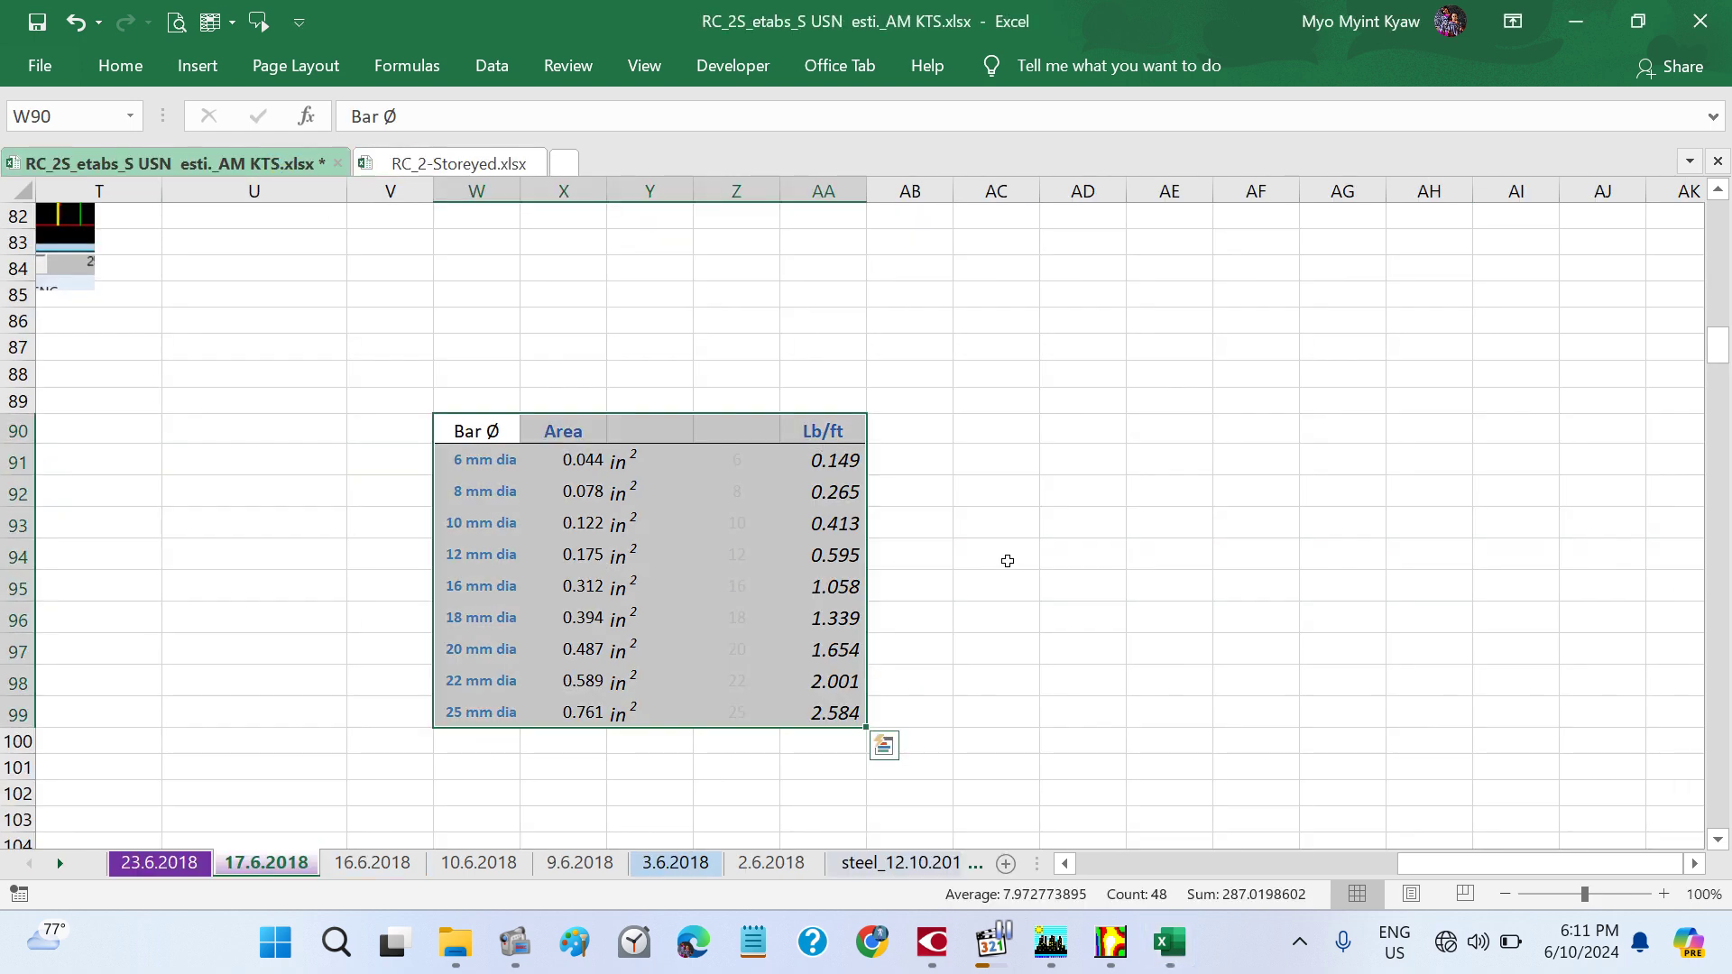
click(1007, 561)
drag(572, 450, 553, 720)
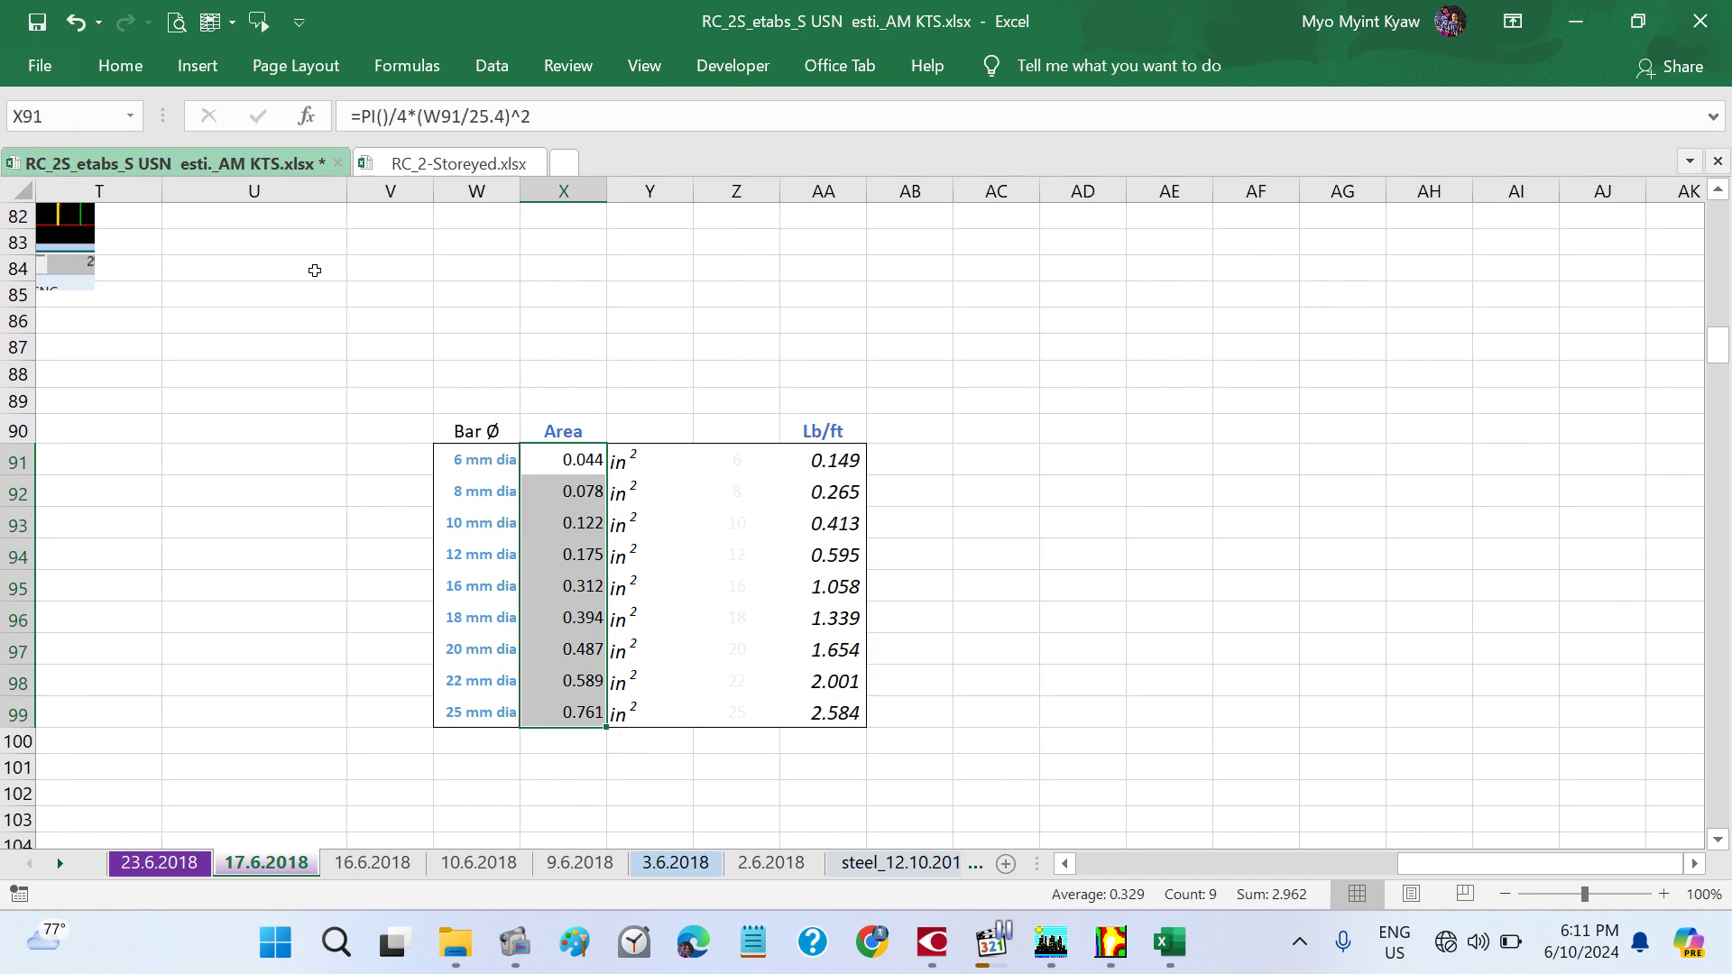
click(118, 77)
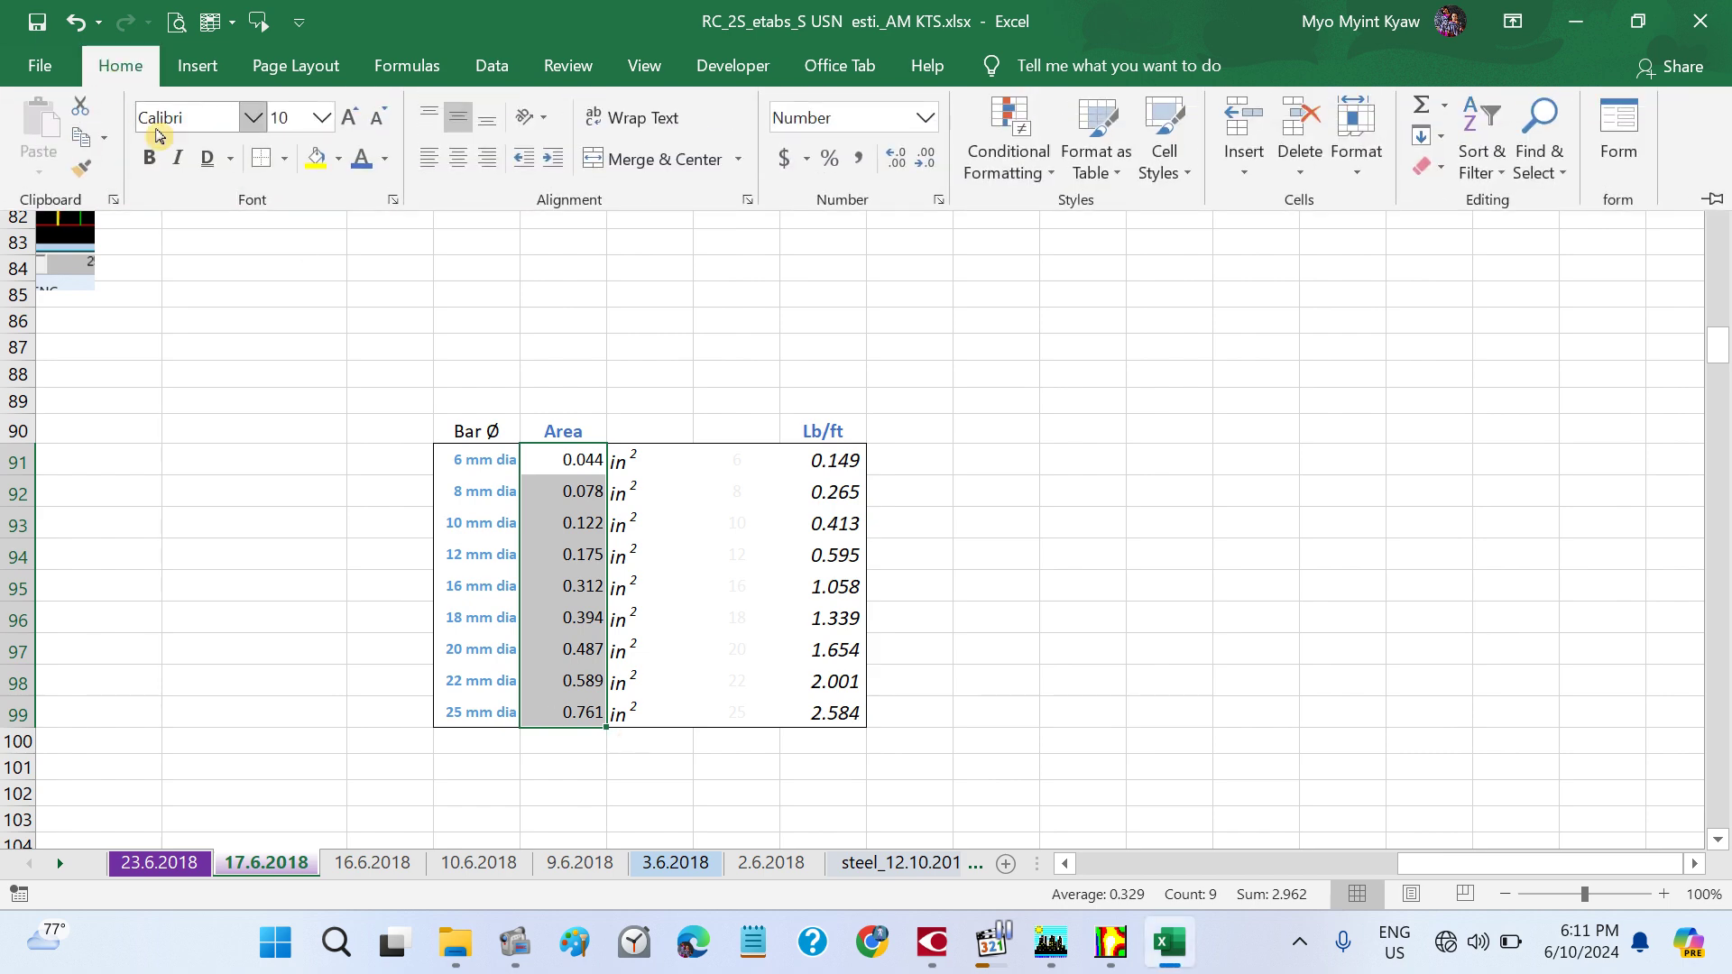
click(81, 165)
drag(824, 467, 823, 713)
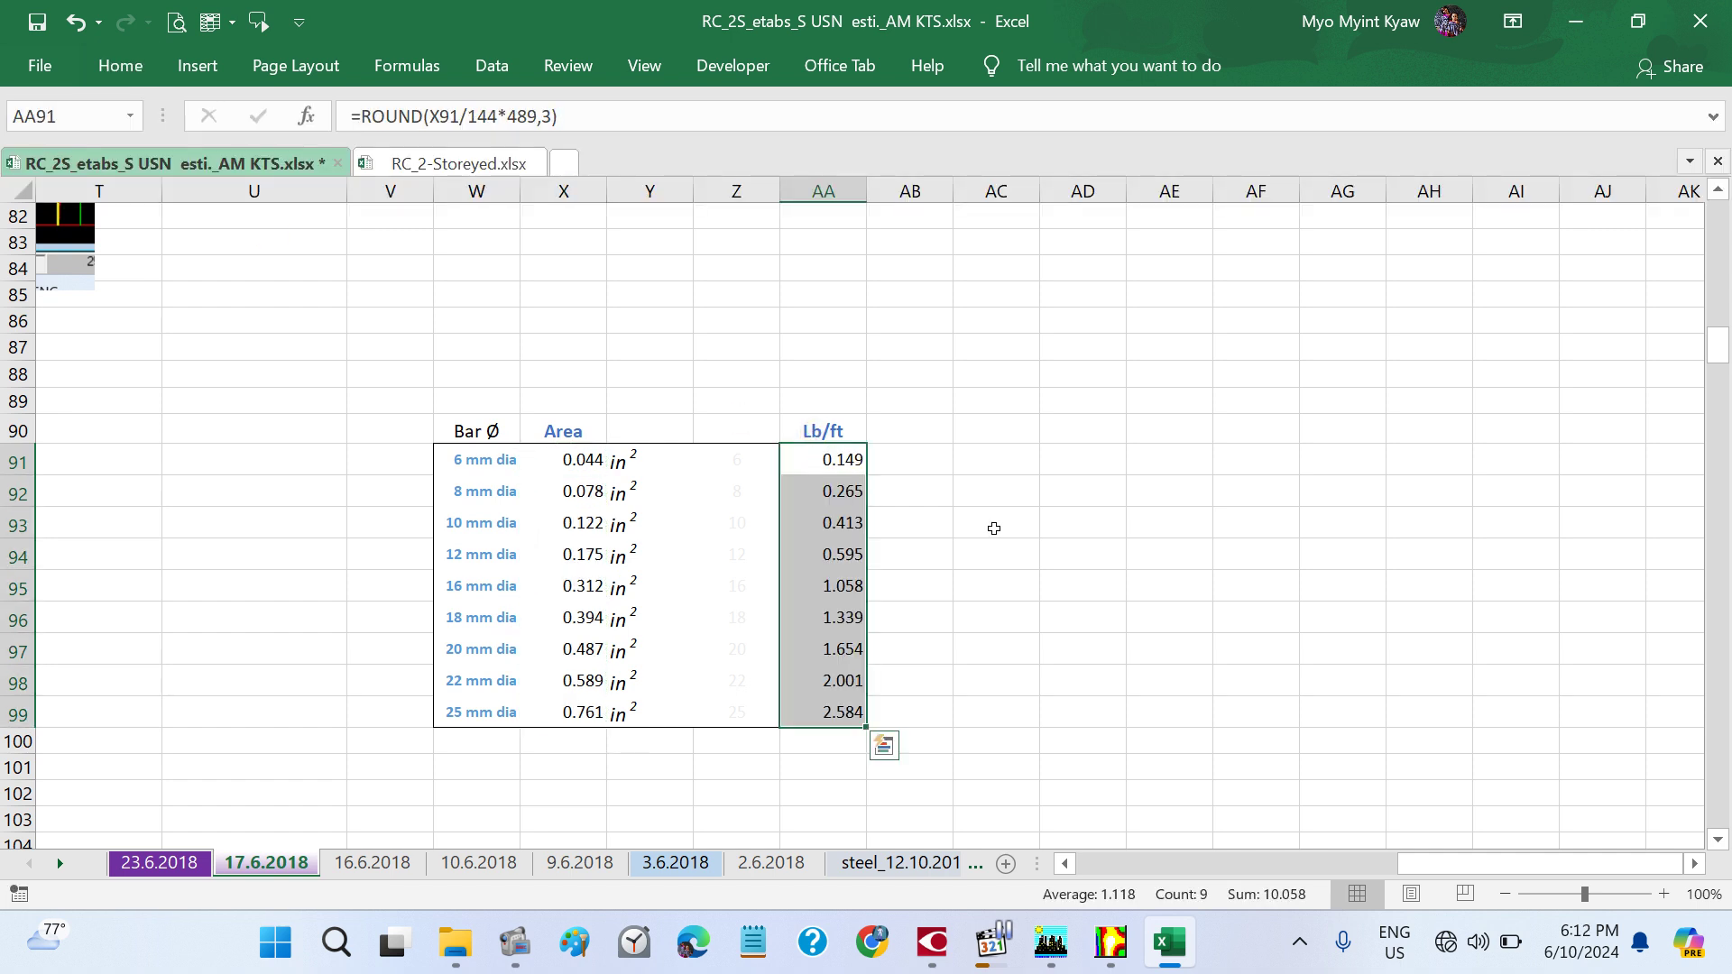
- Apply outside borders around the whole bar table W91:AA99 and save the workbook
click(994, 529)
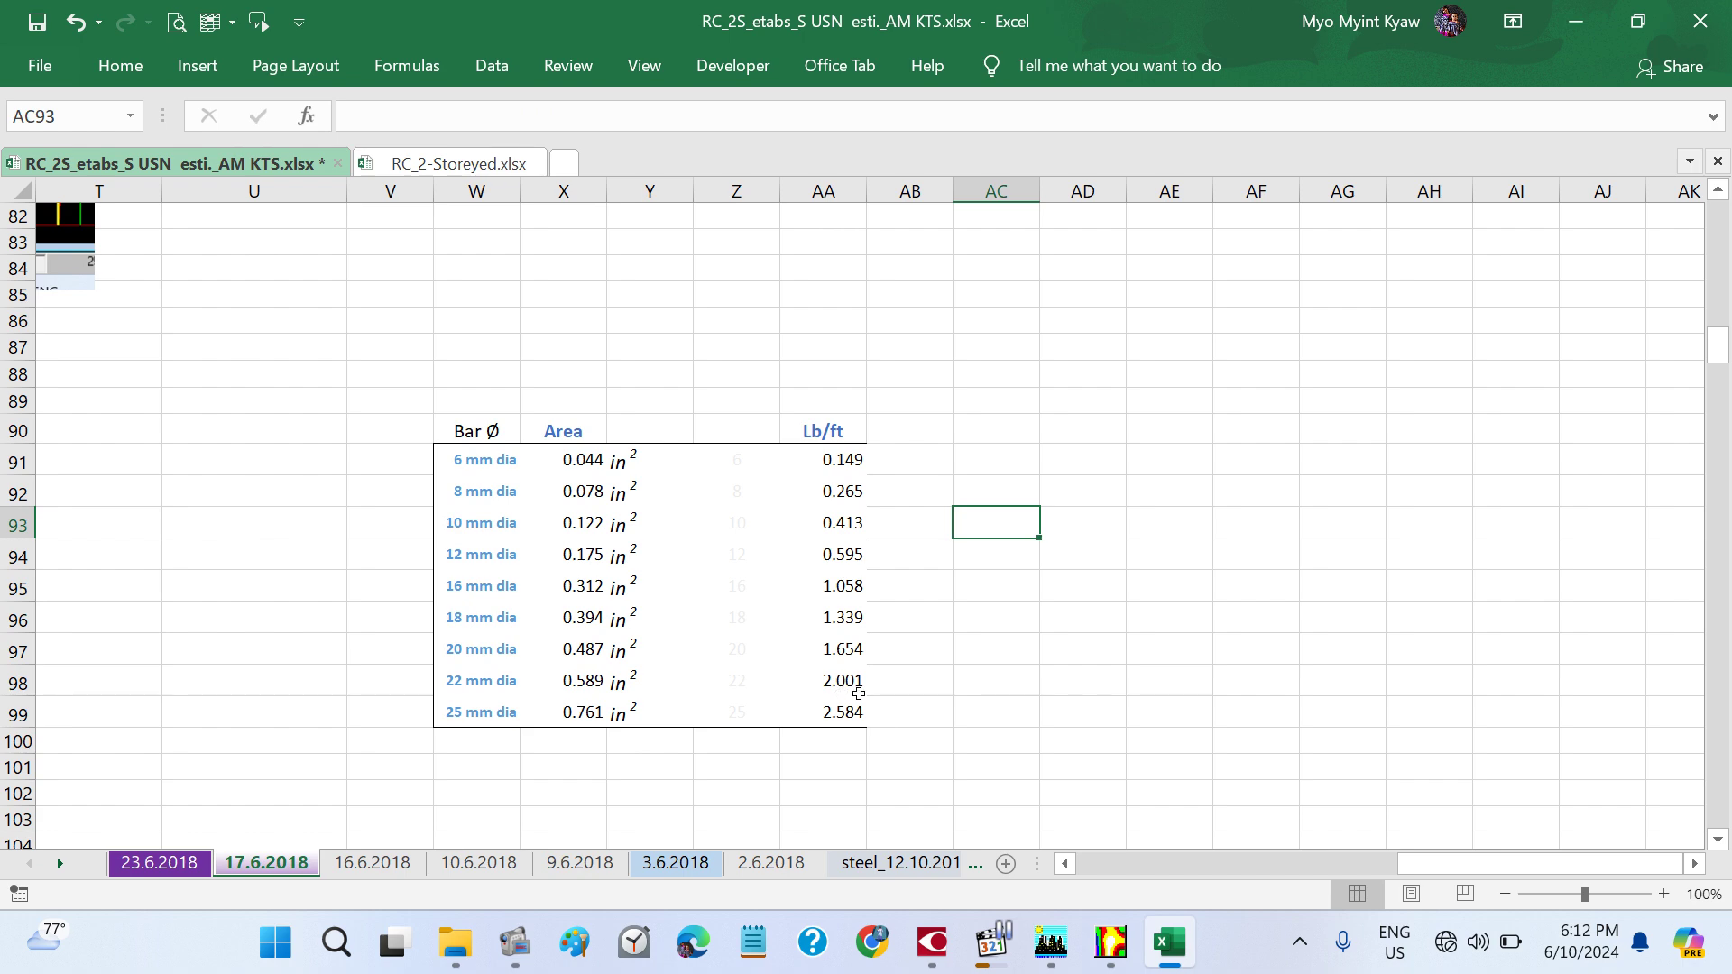
drag(444, 450, 860, 708)
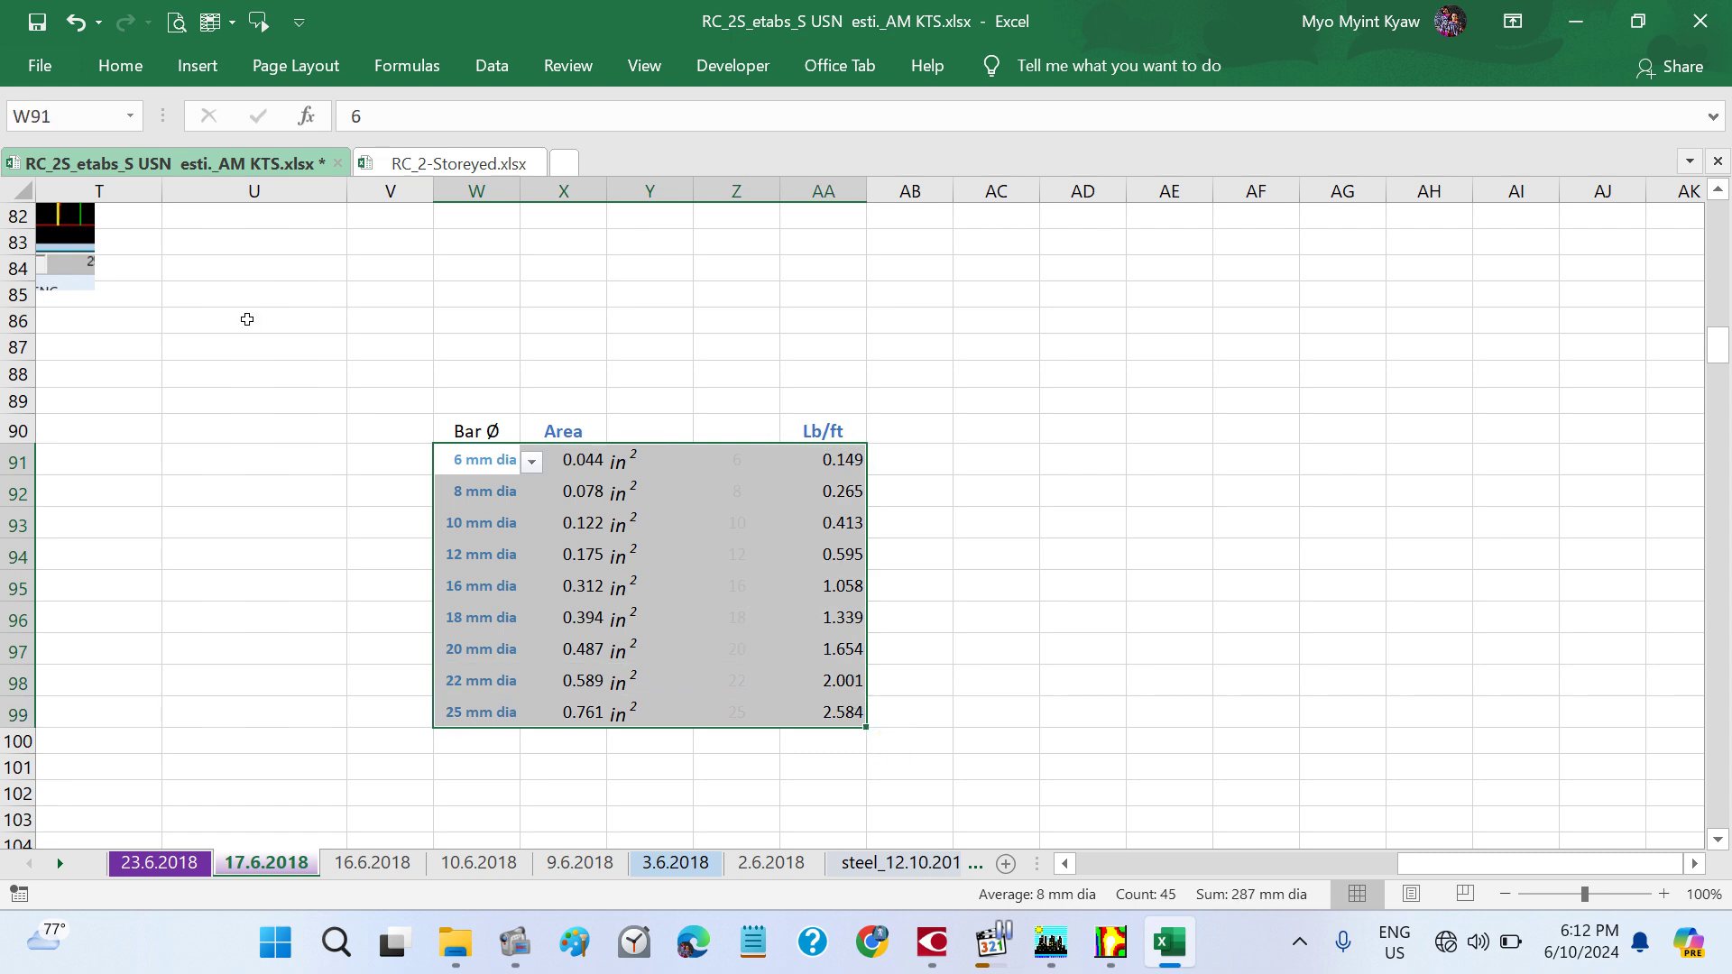
click(127, 67)
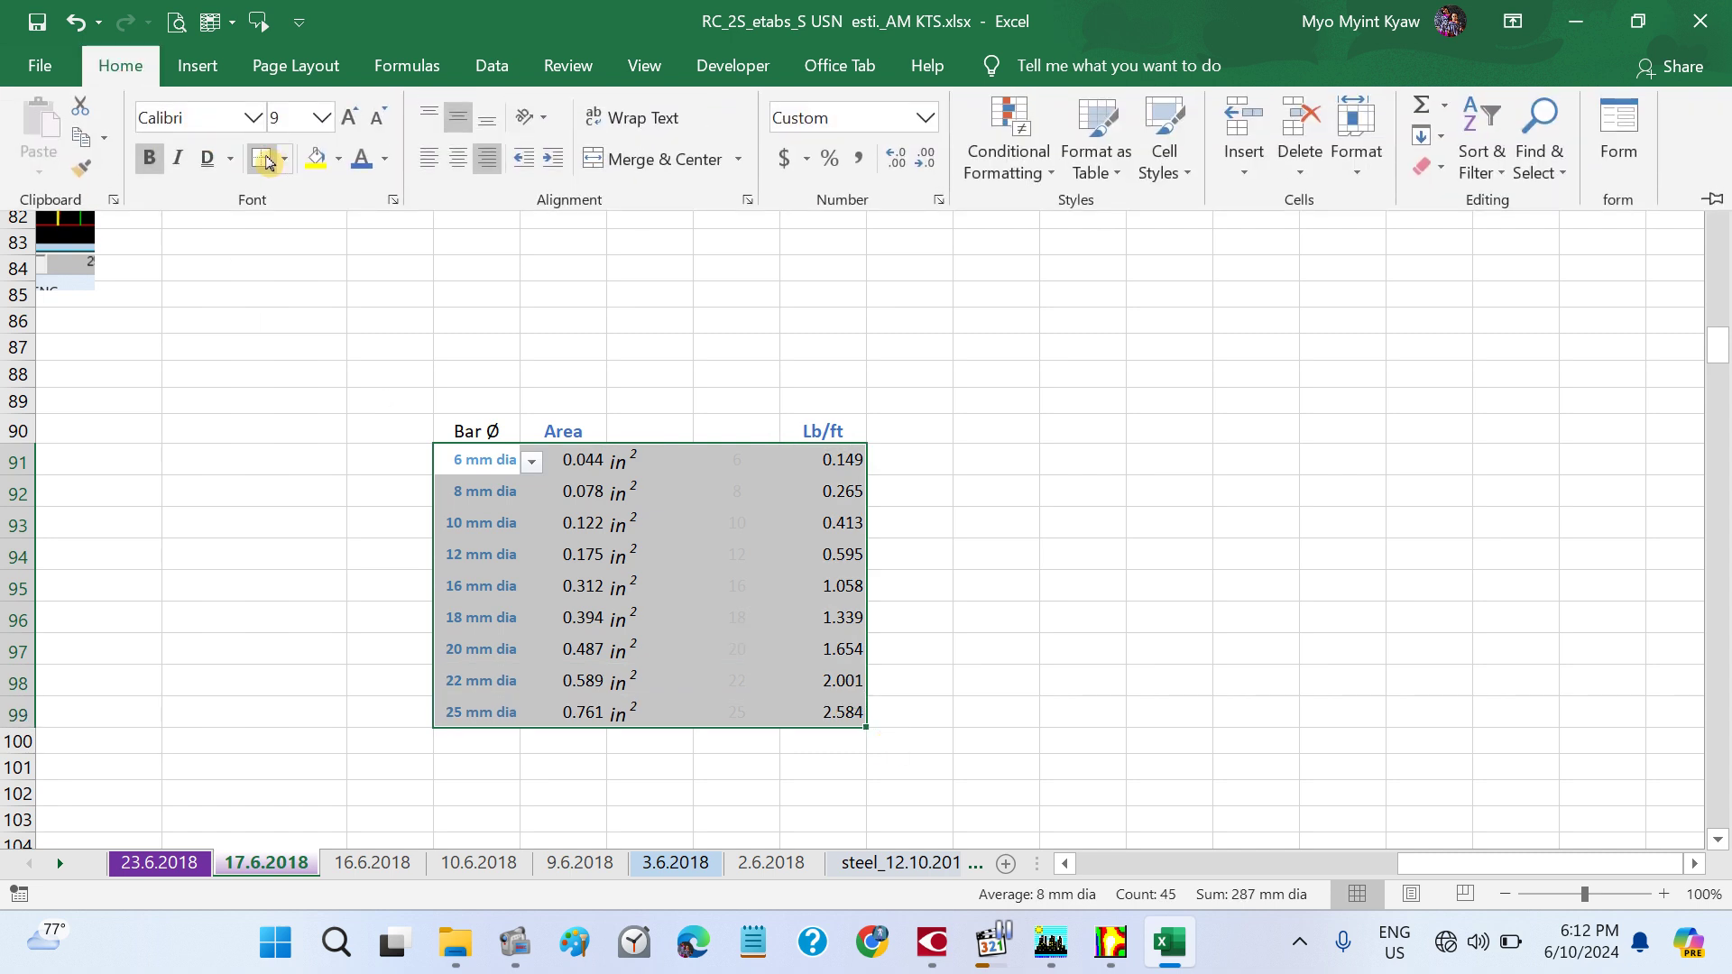
click(266, 161)
click(1032, 591)
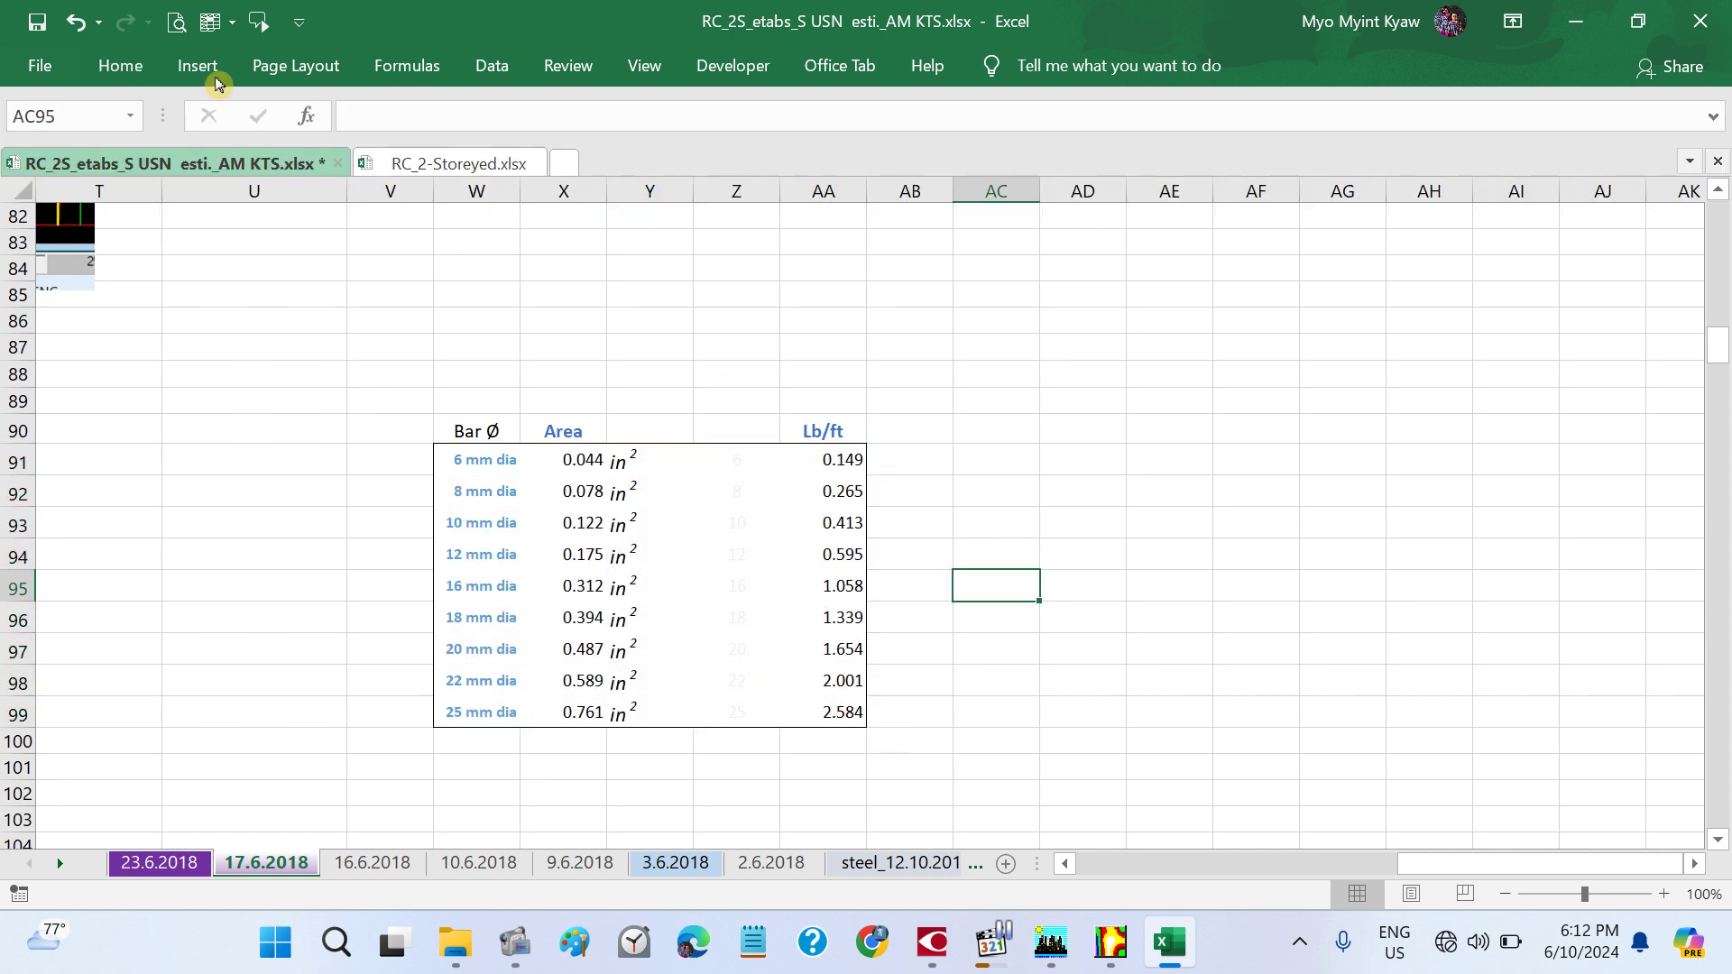
click(37, 21)
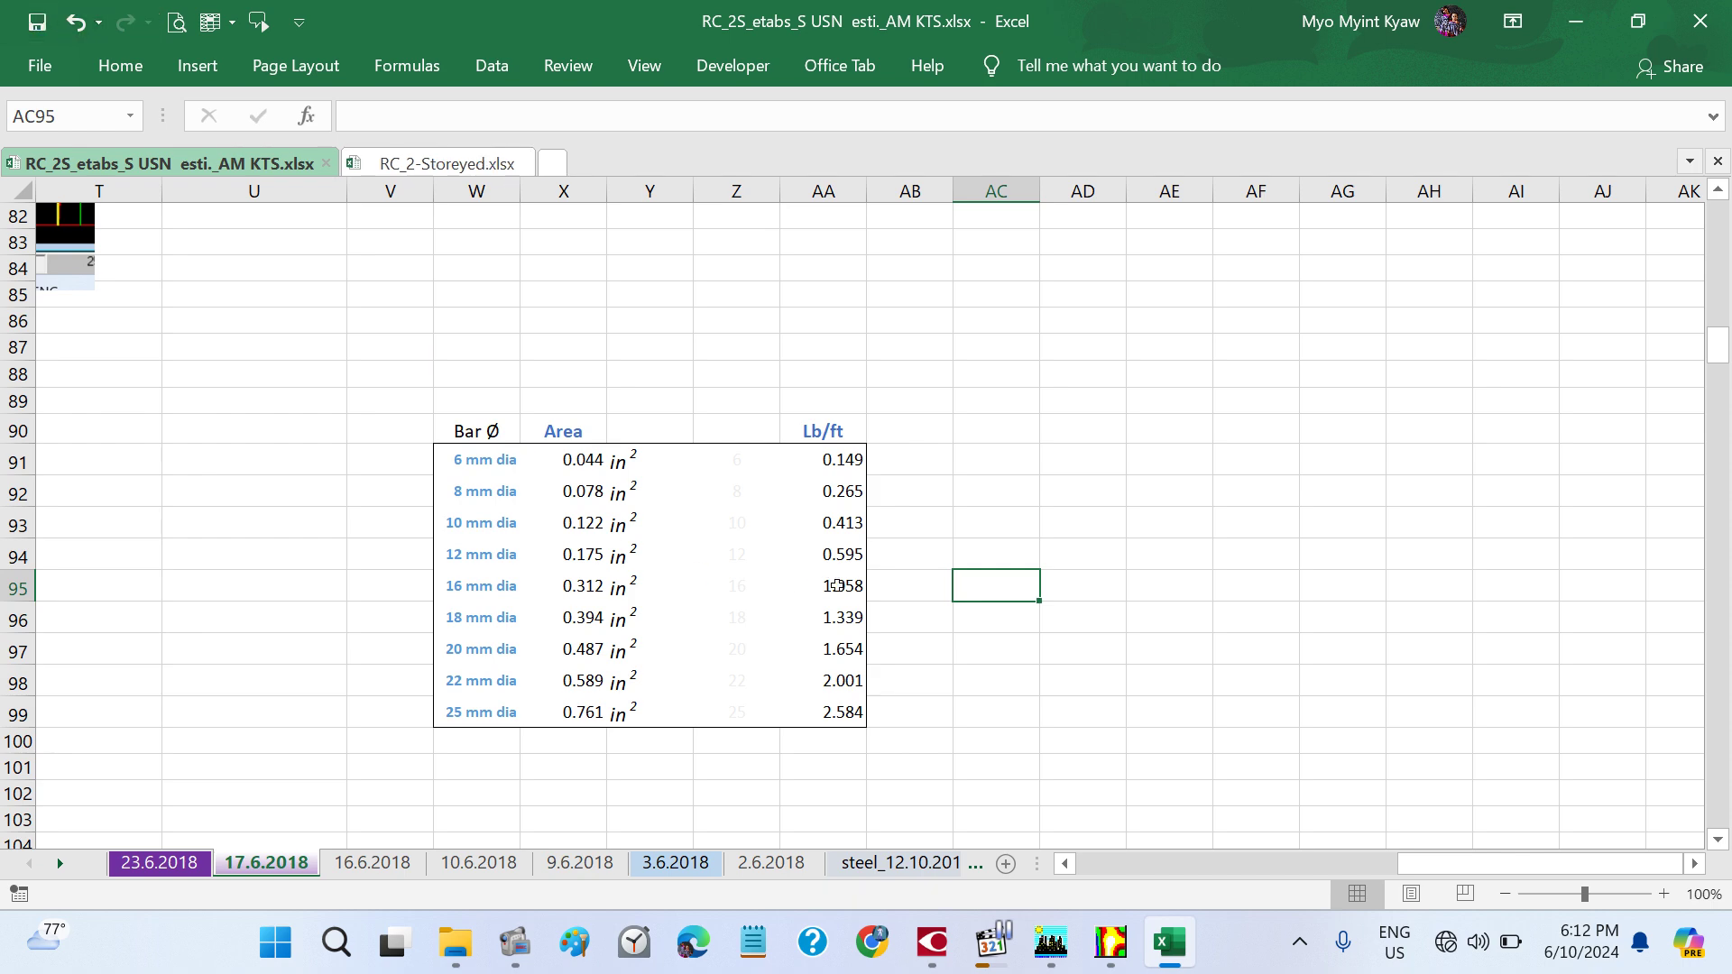
- Examine the handwritten bar area and weight table around rows 363 to 382 against the bar table in W90:AA99
scroll(621, 649, left, 10)
scroll(621, 649, down, 20)
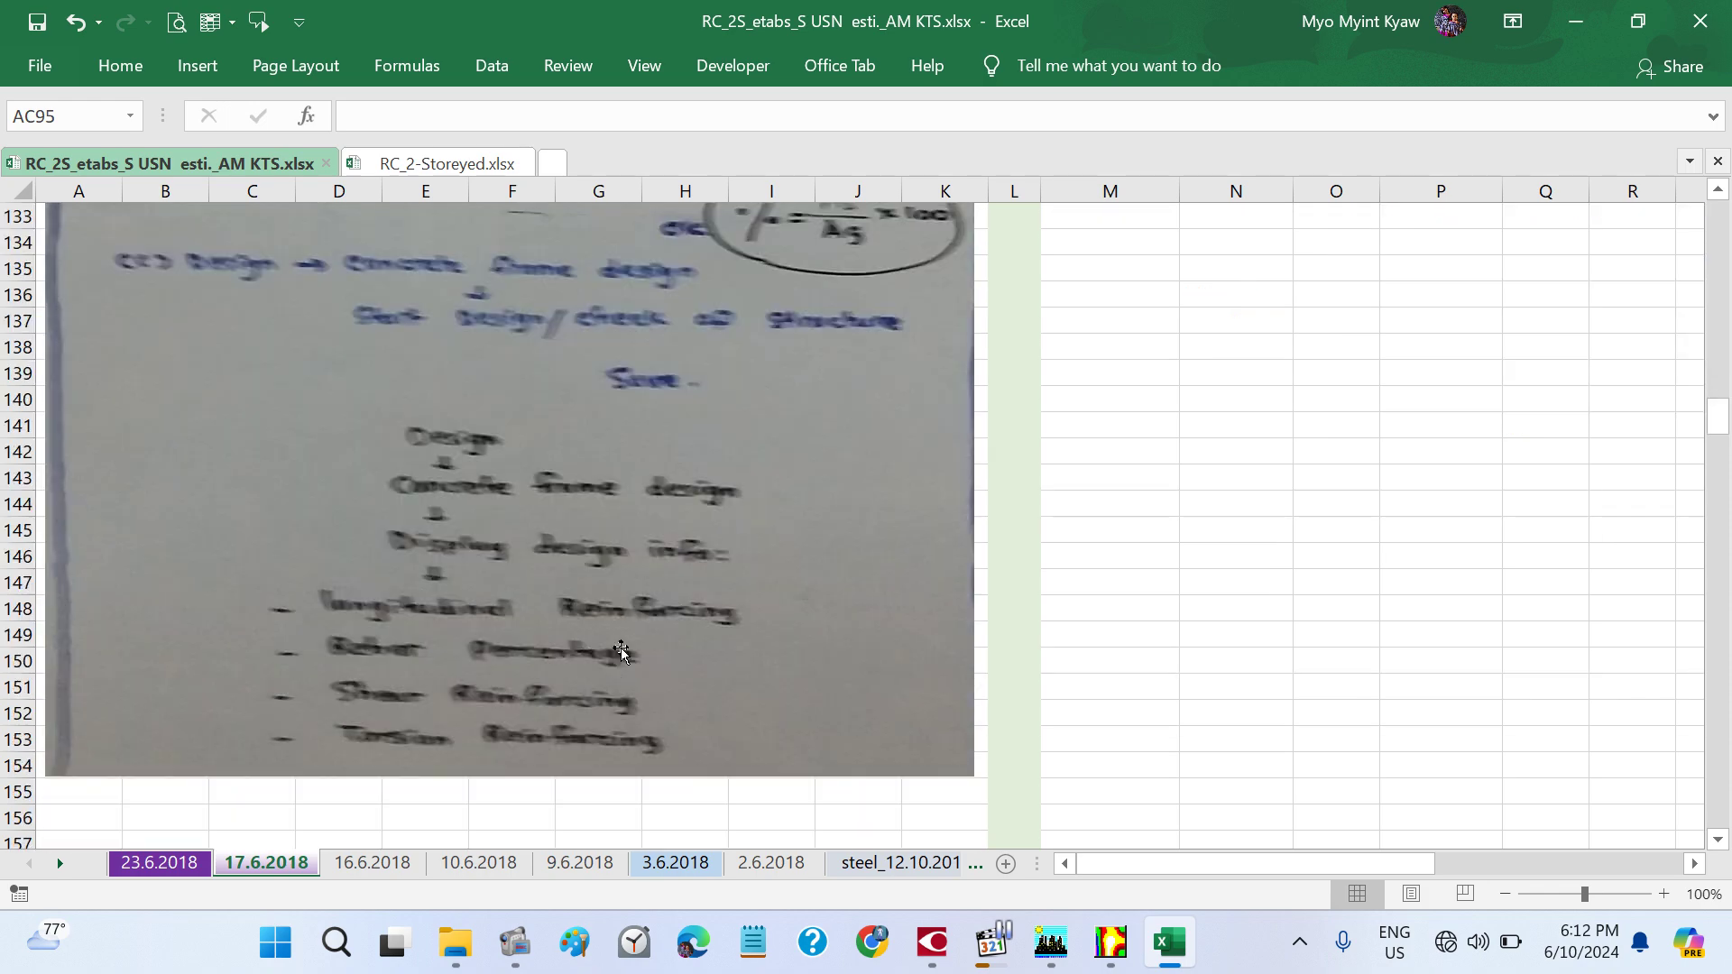
scroll(621, 650, down, 20)
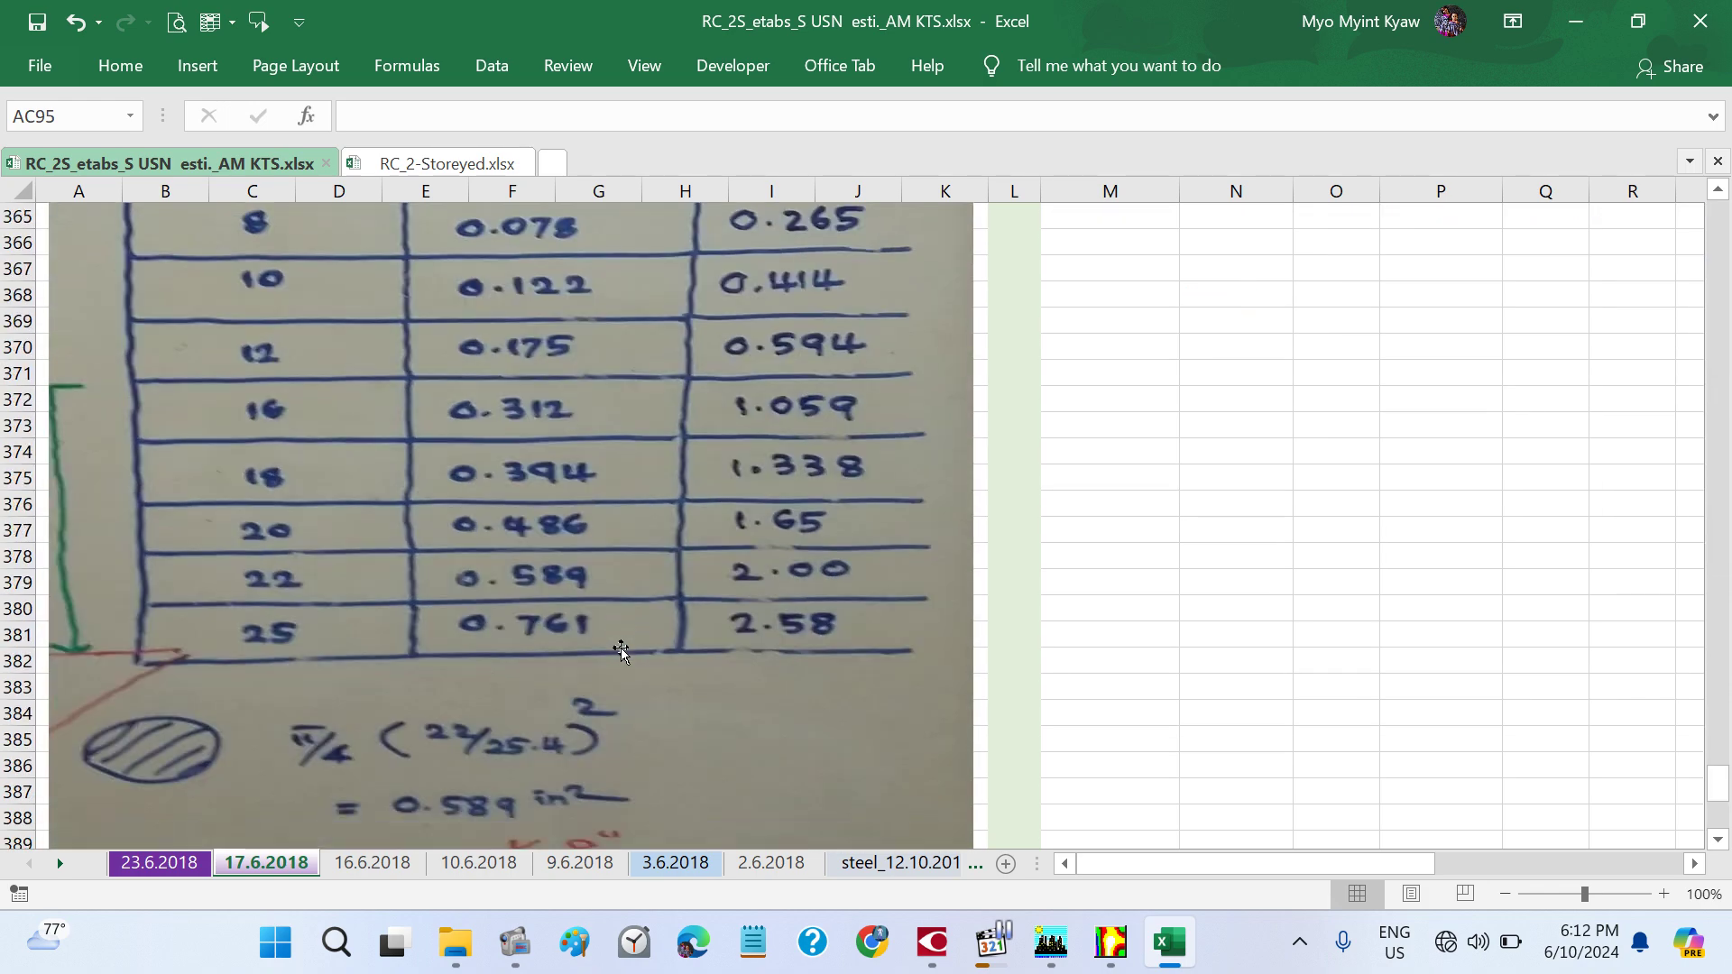
scroll(621, 648, up, 7)
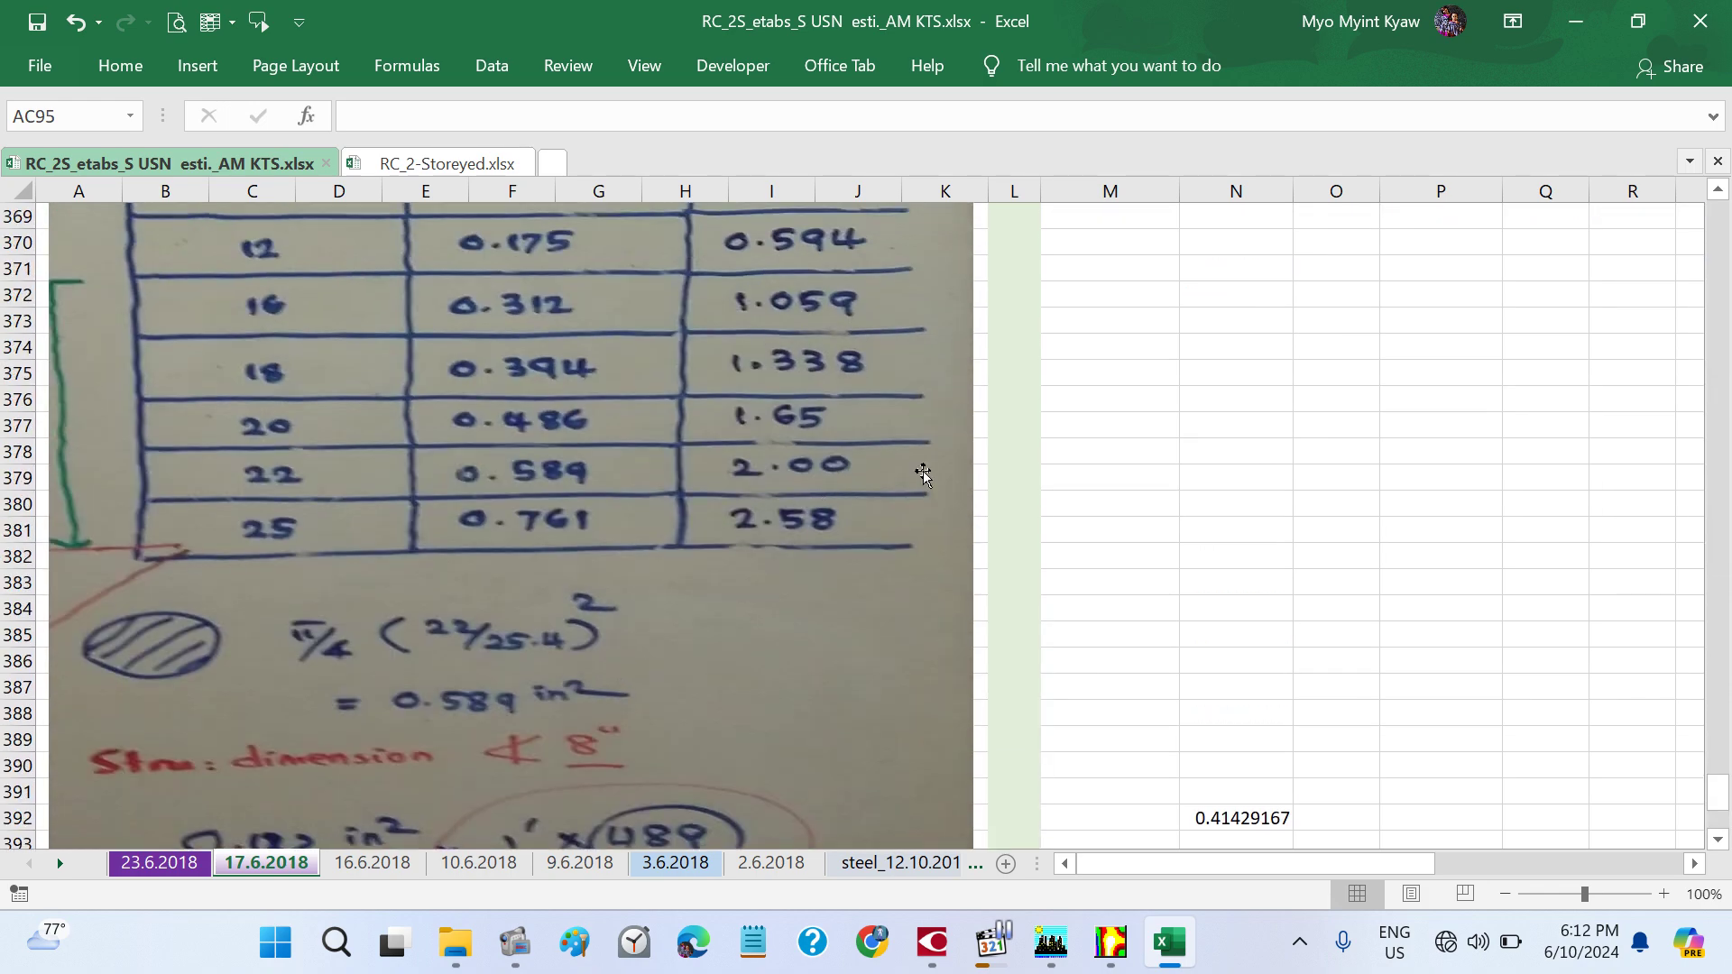
scroll(875, 550, up, 2)
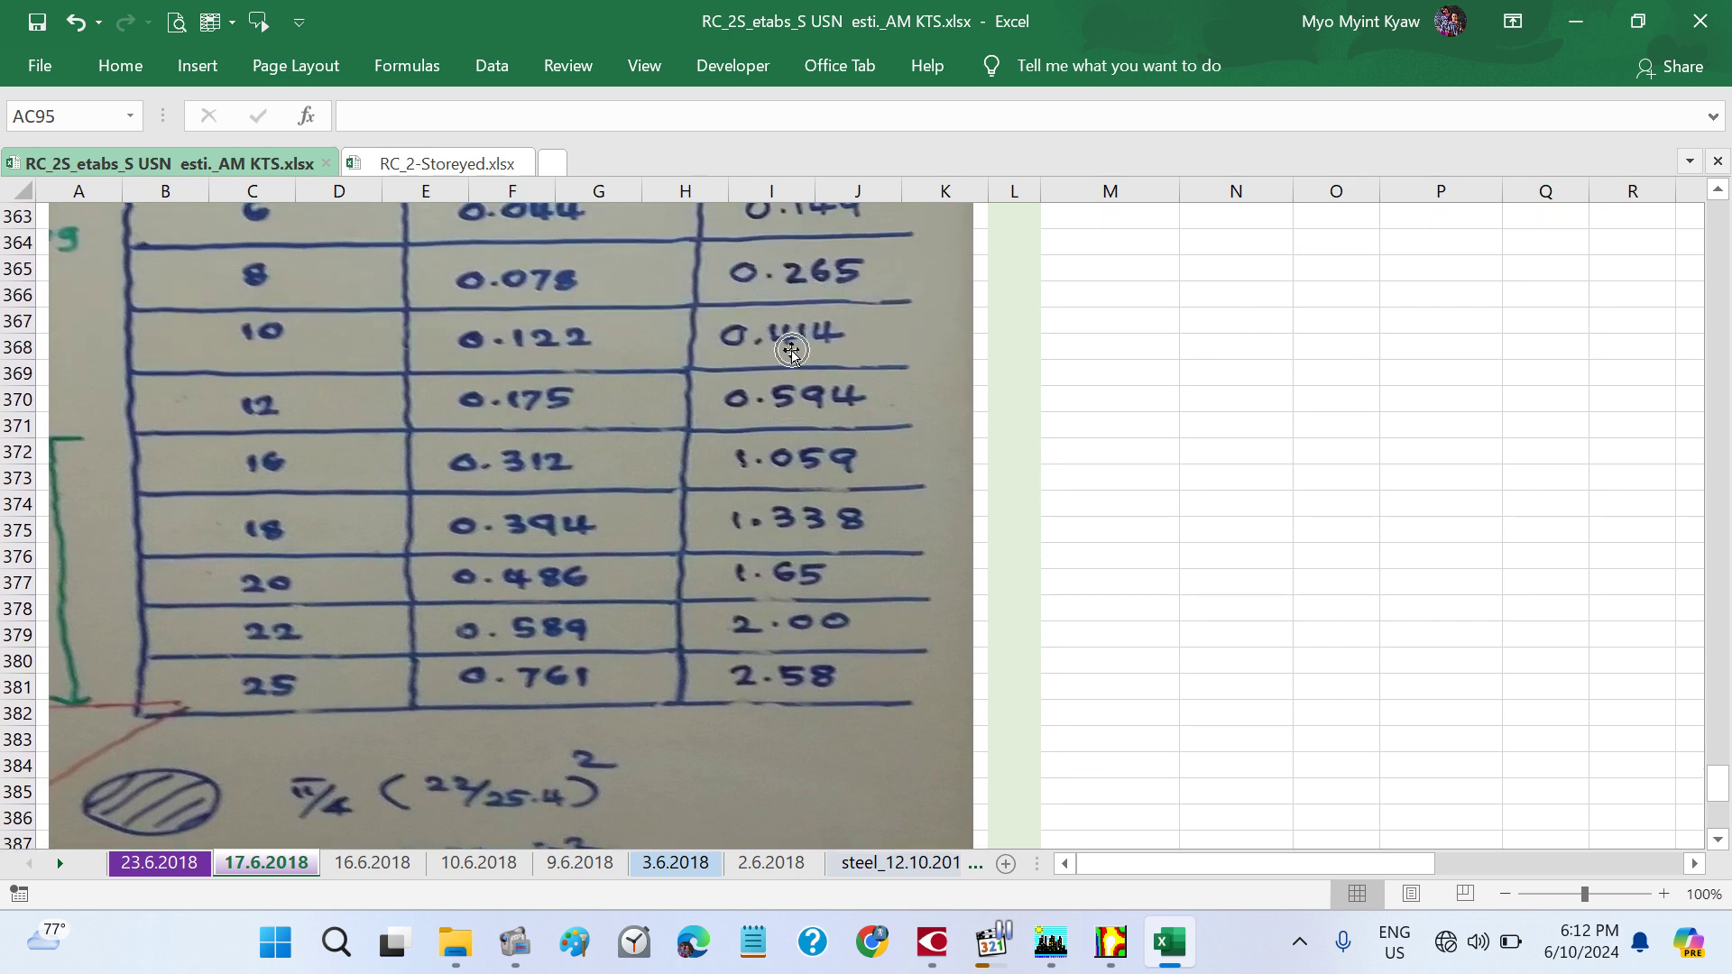
scroll(1152, 545, up, 6)
scroll(1153, 548, right, 8)
scroll(1152, 548, right, 3)
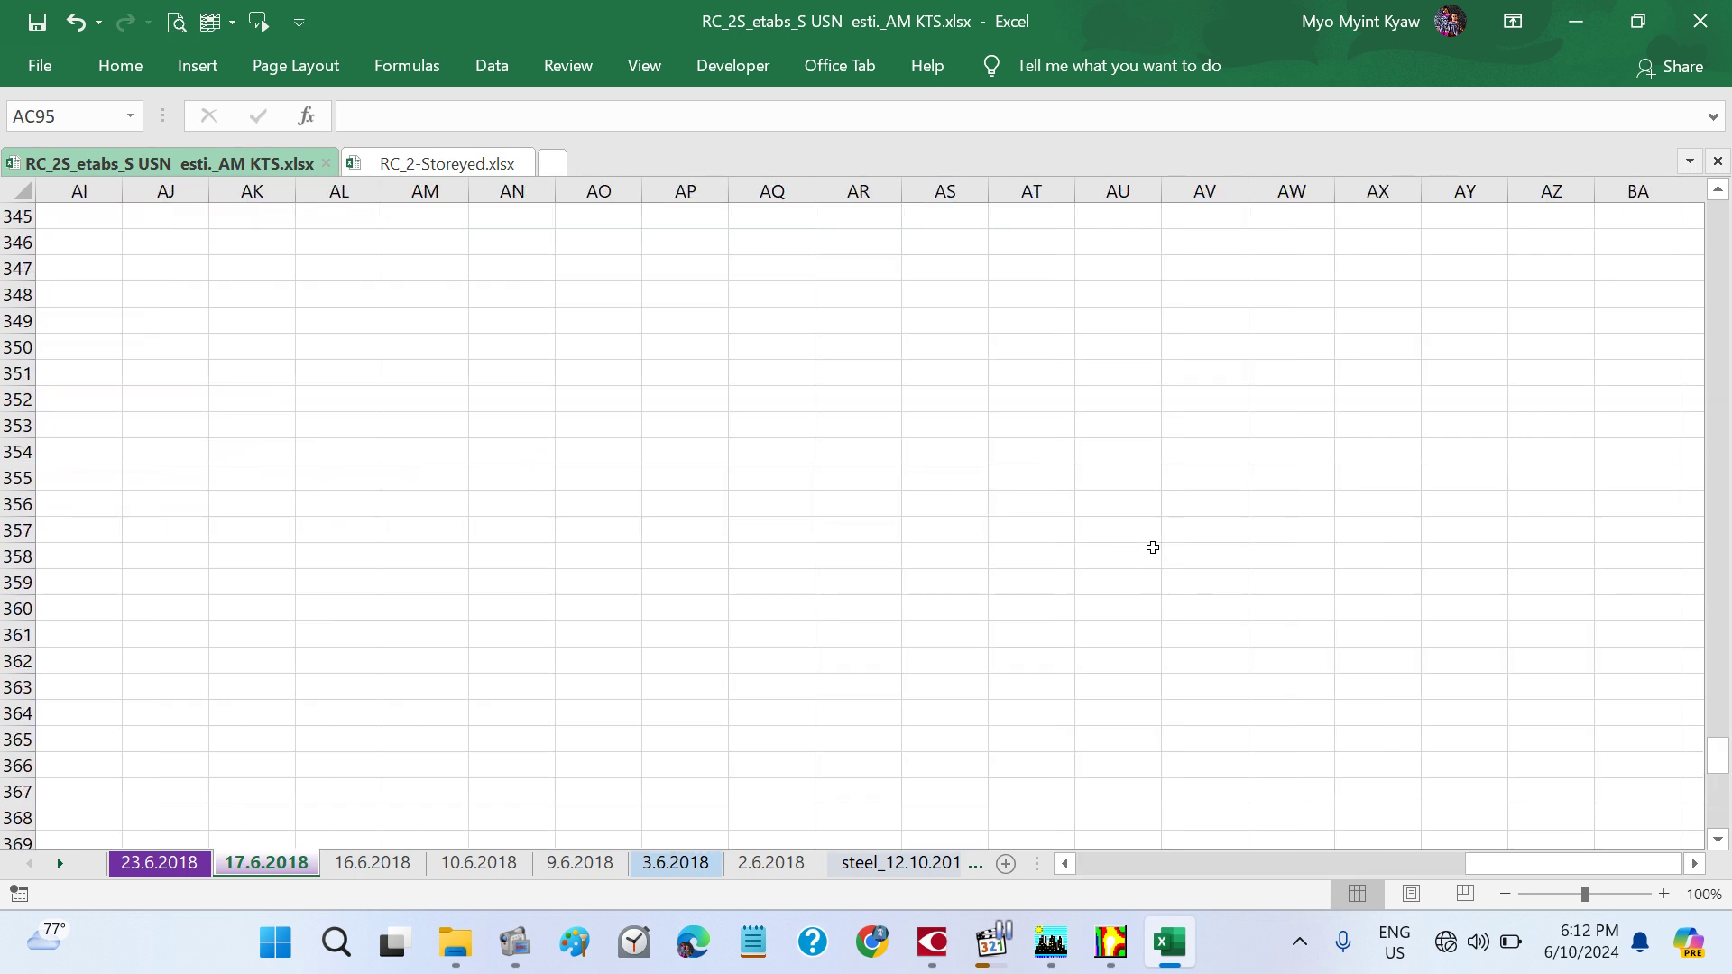
scroll(1152, 547, up, 20)
scroll(1153, 547, up, 20)
scroll(1152, 548, left, 3)
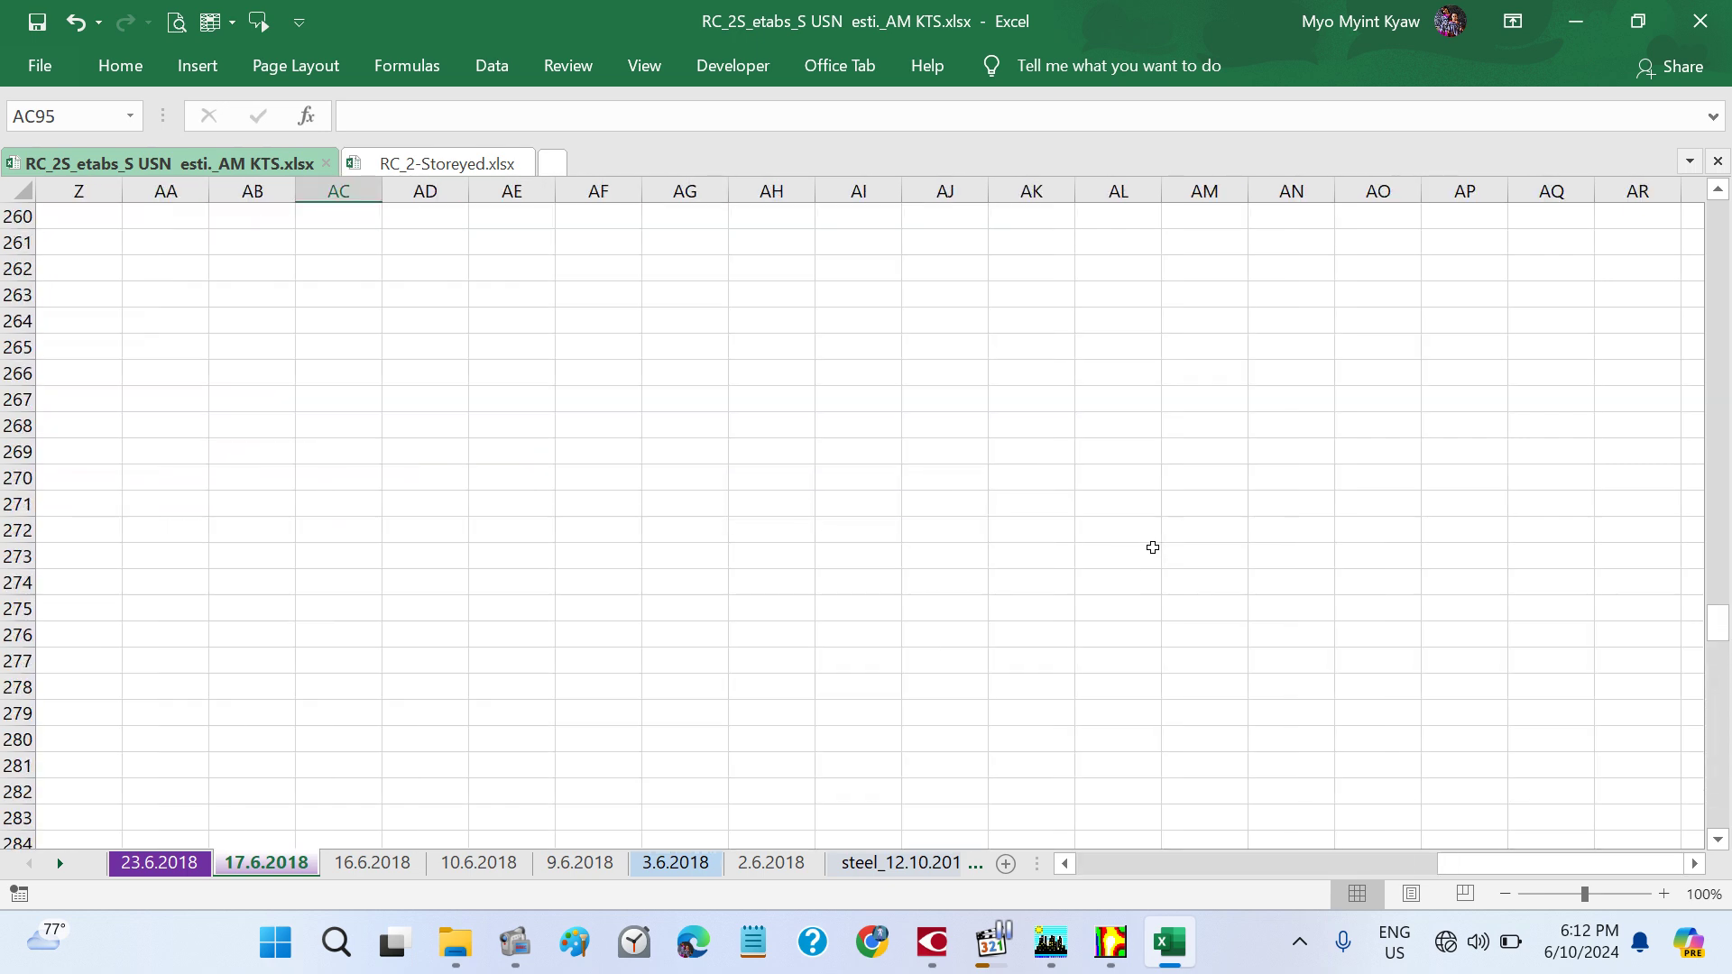
scroll(1152, 548, up, 20)
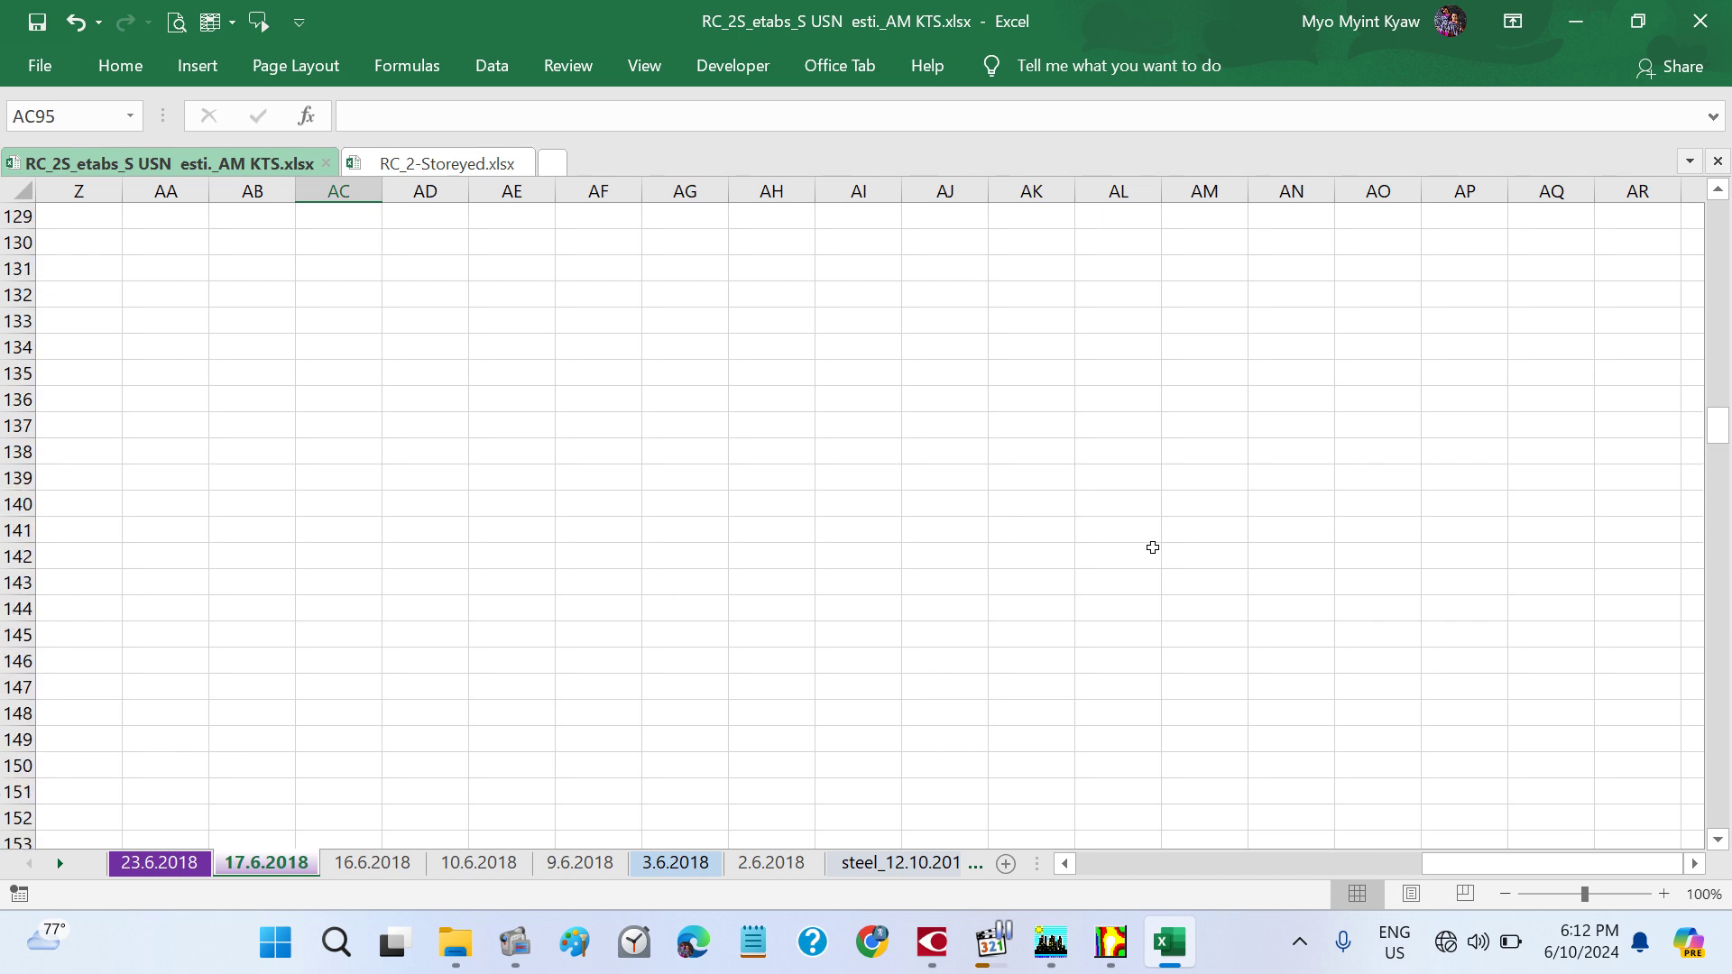
scroll(1152, 547, left, 5)
scroll(1153, 547, down, 20)
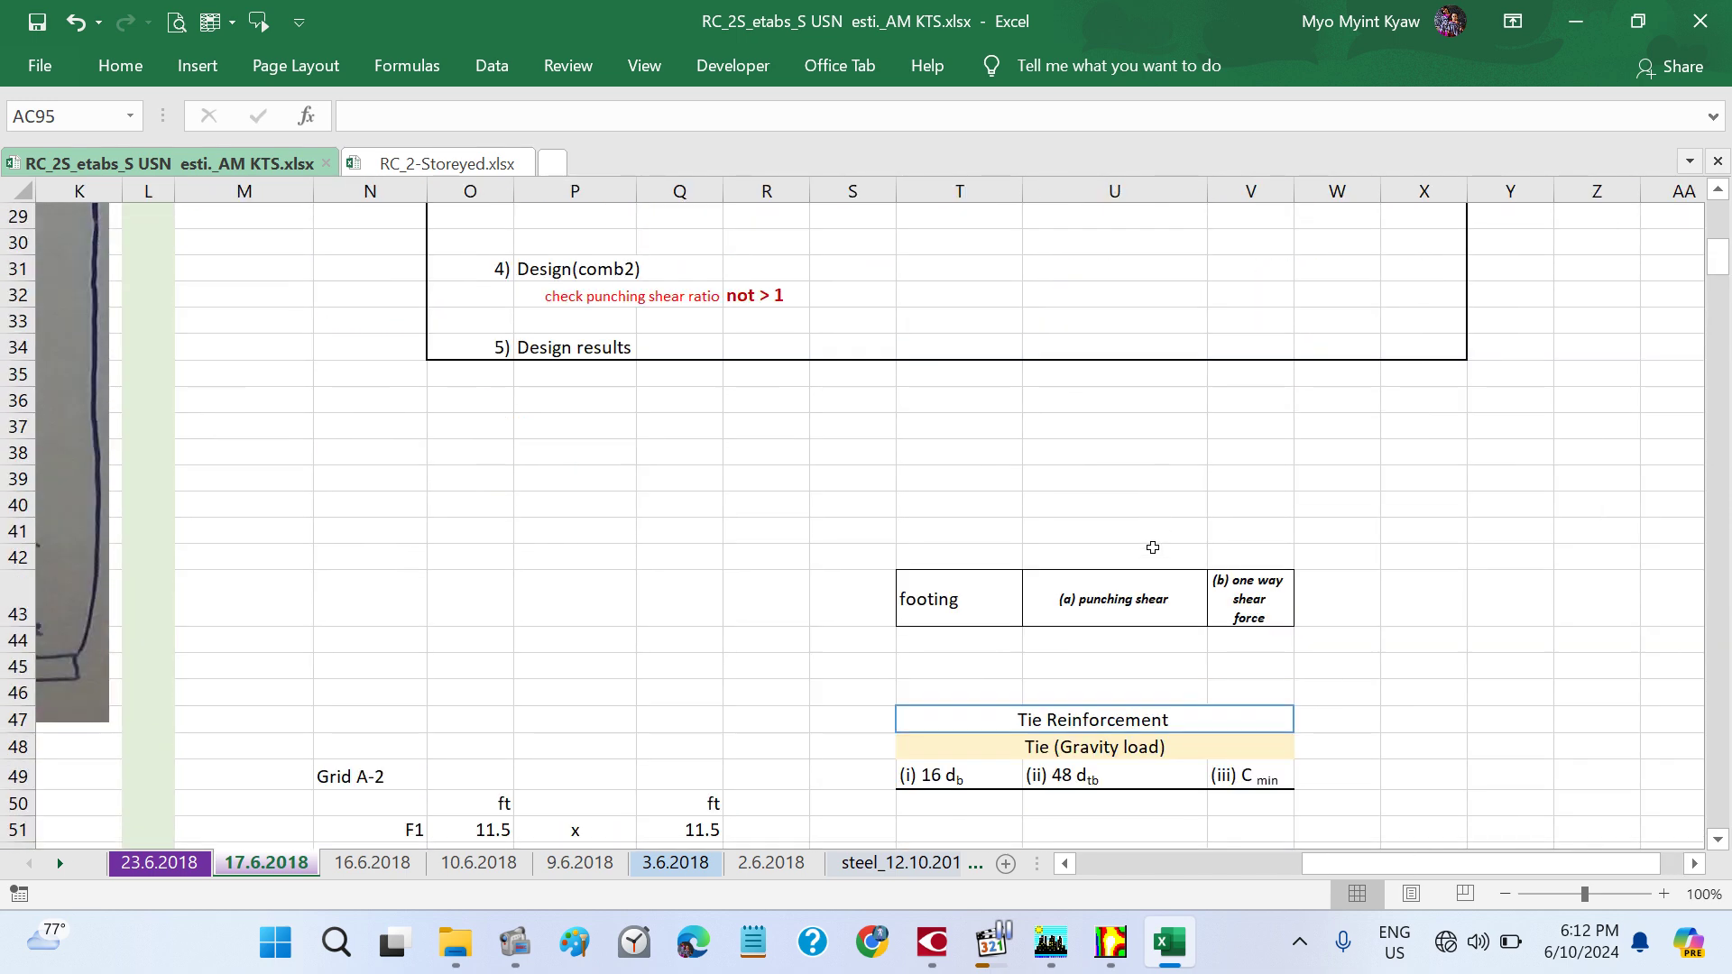
scroll(1153, 548, right, 3)
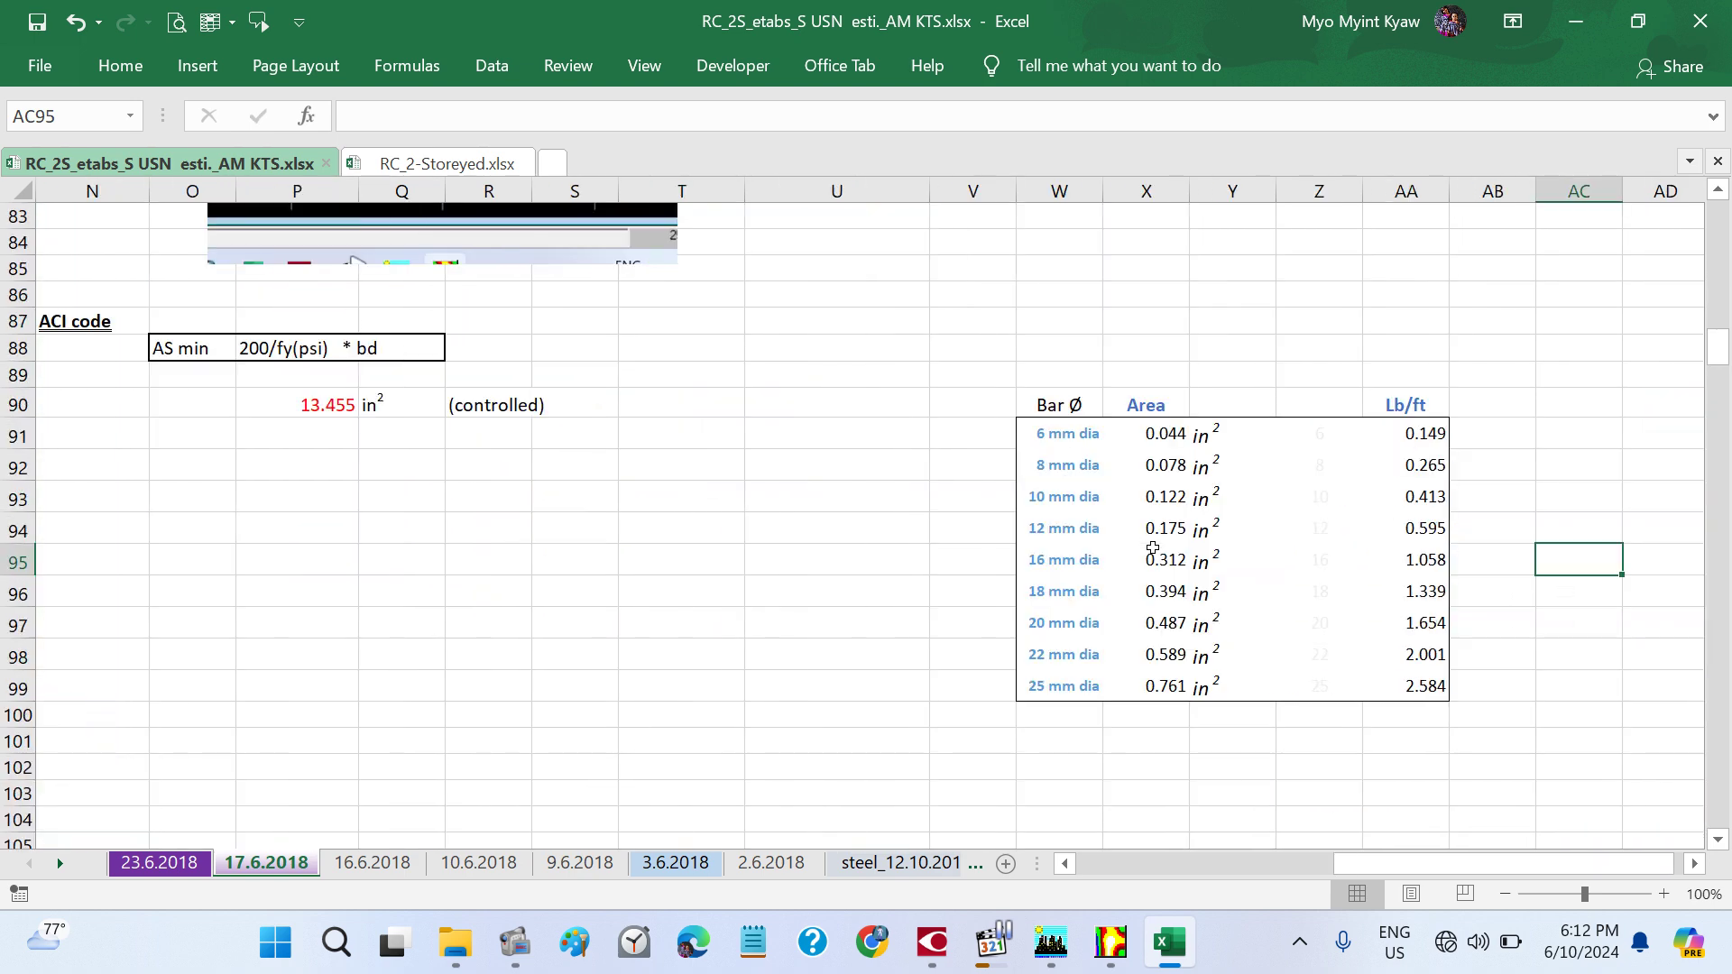
scroll(520, 539, left, 5)
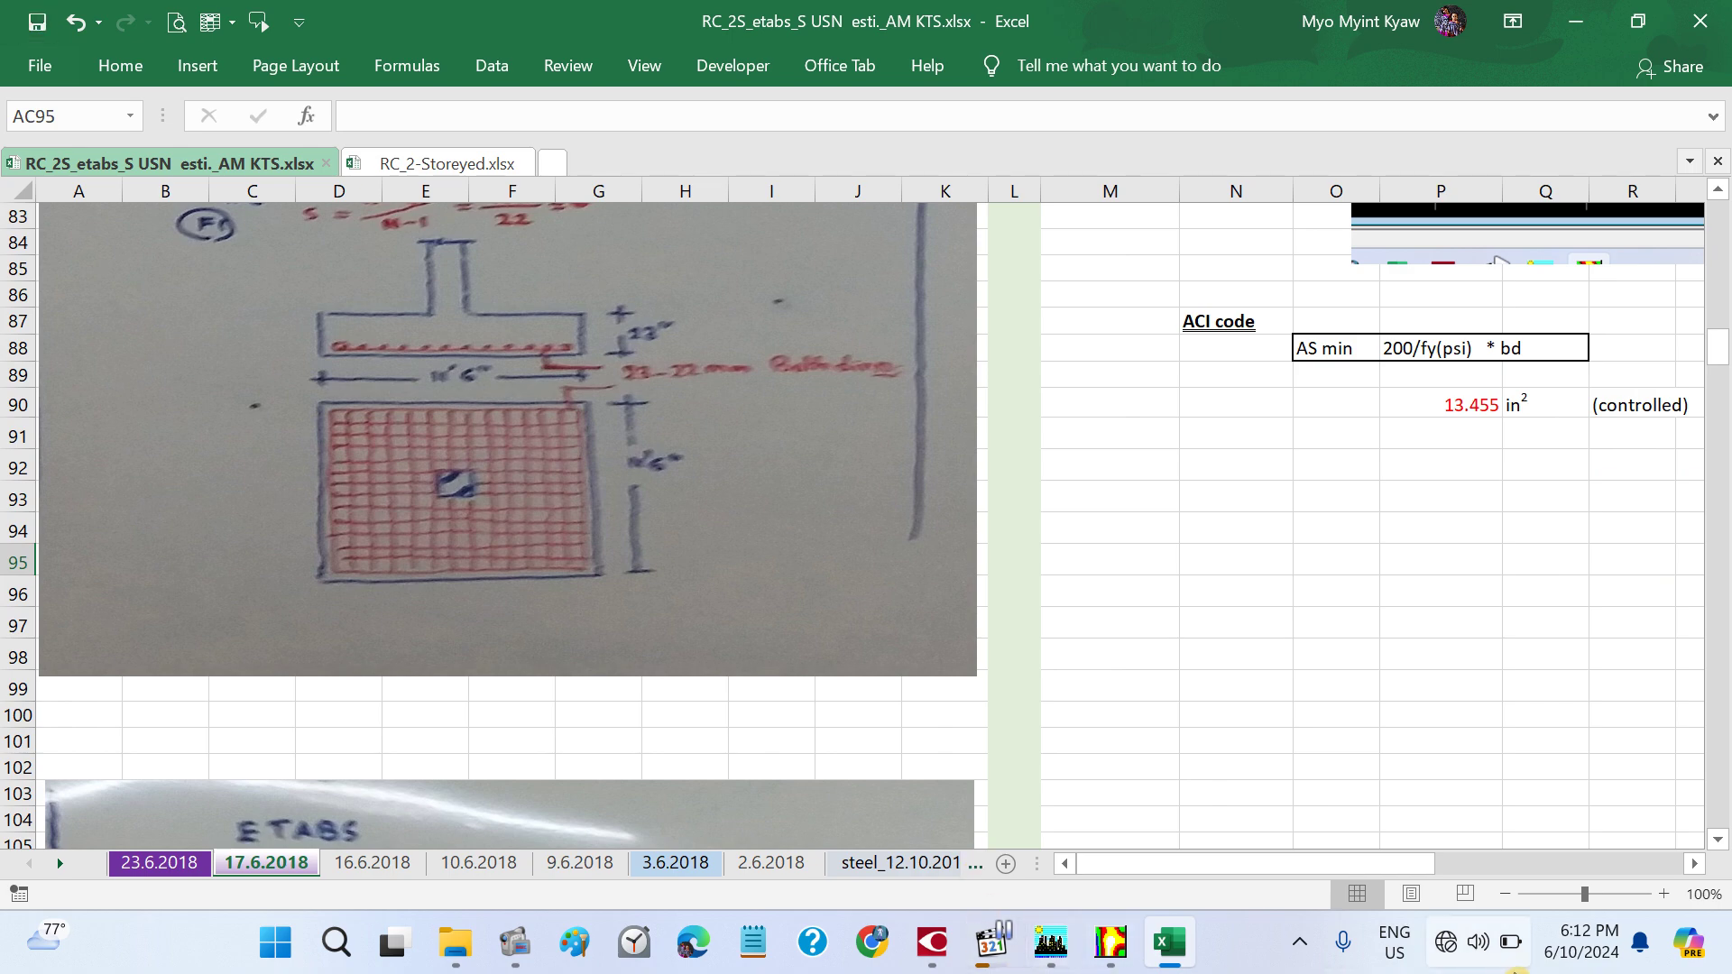
- Play a short part of the lecture audio 17.6.2018(Etabs).m4a in Media Player Classic while reviewing the footing rebar notes, and pause it
click(1497, 947)
click(1497, 947)
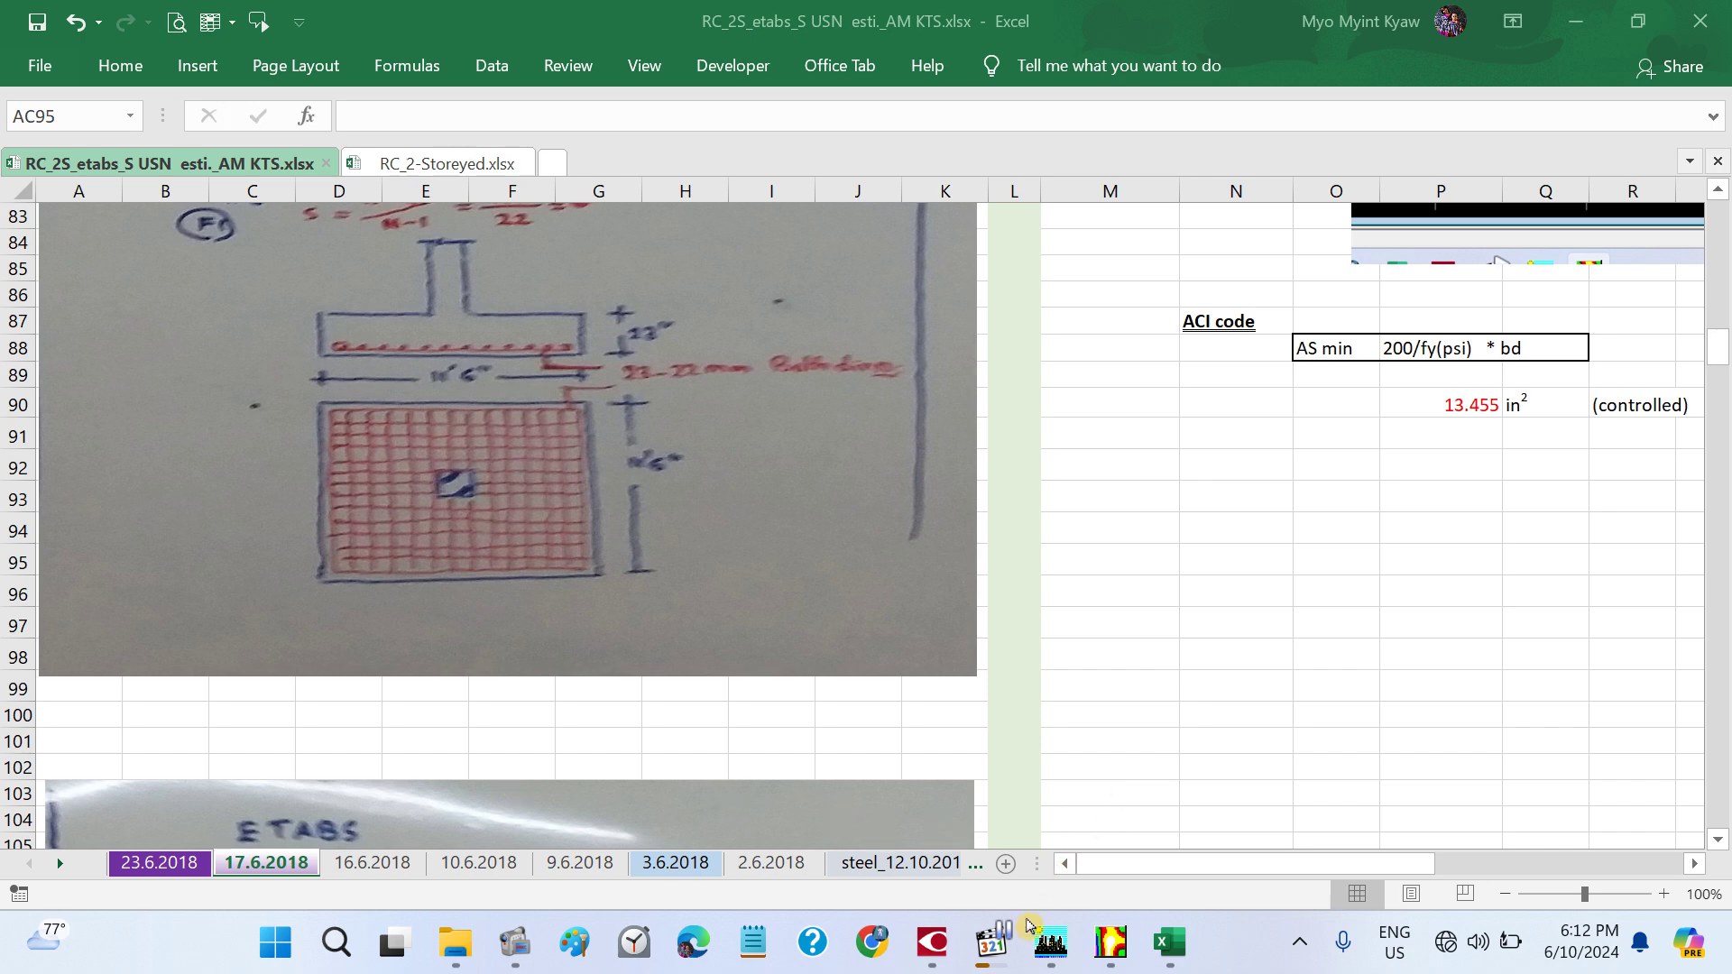
click(991, 943)
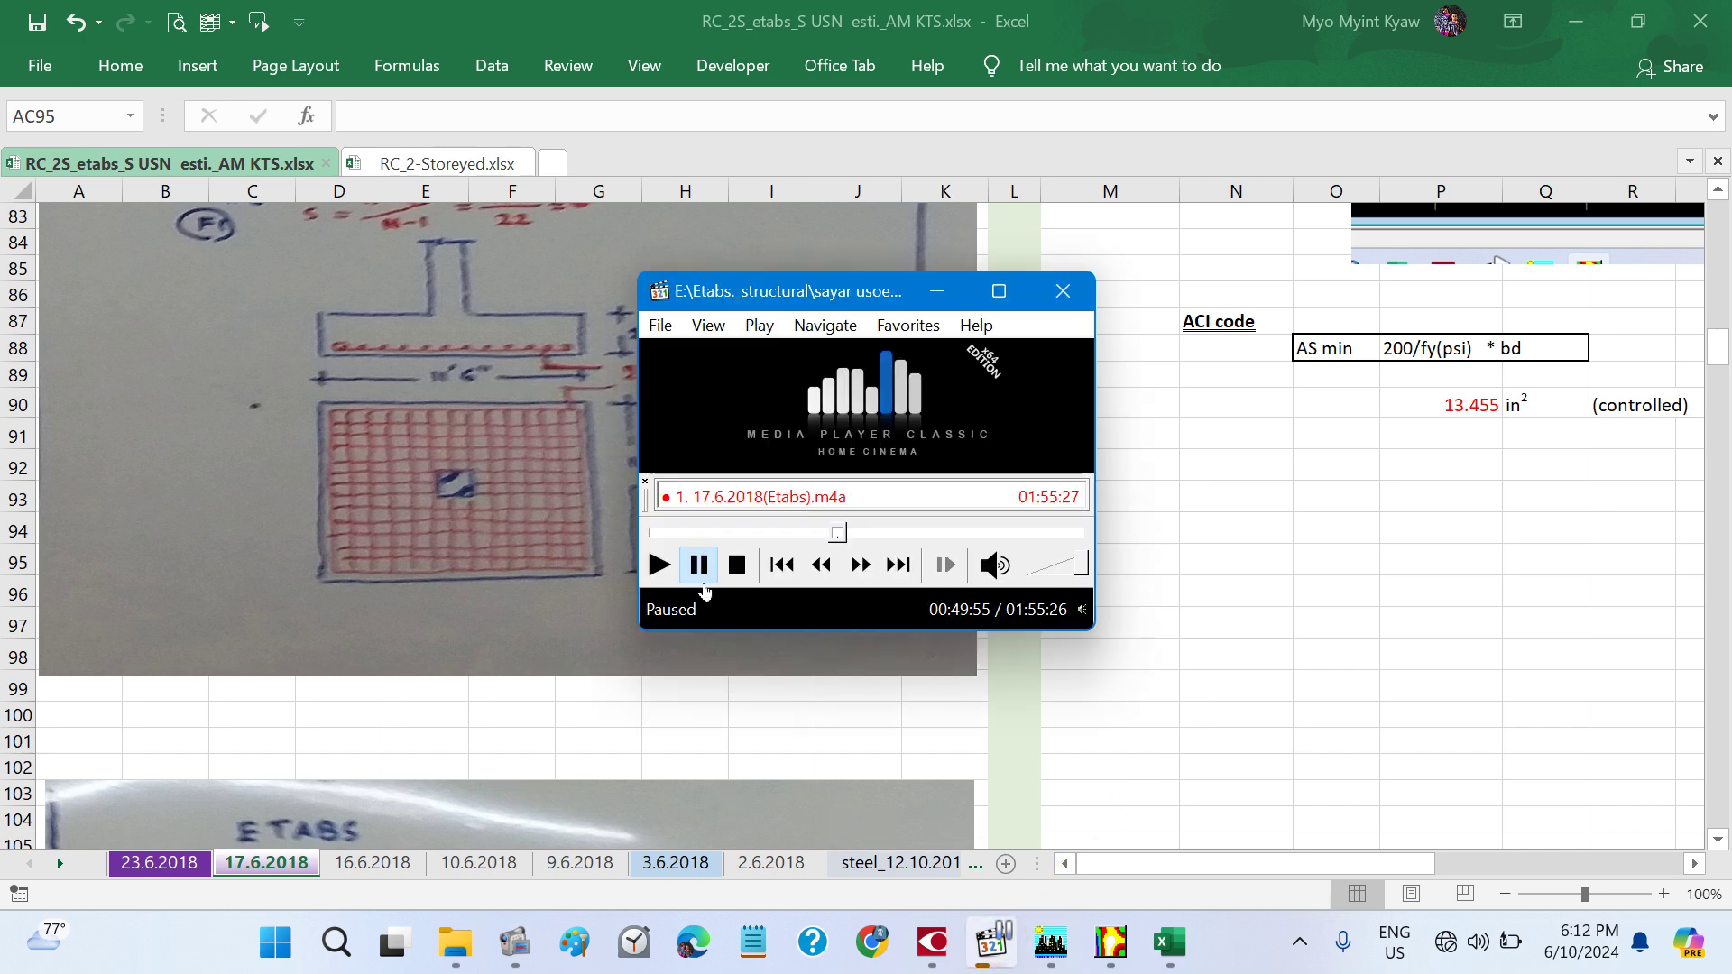
click(659, 564)
click(1329, 527)
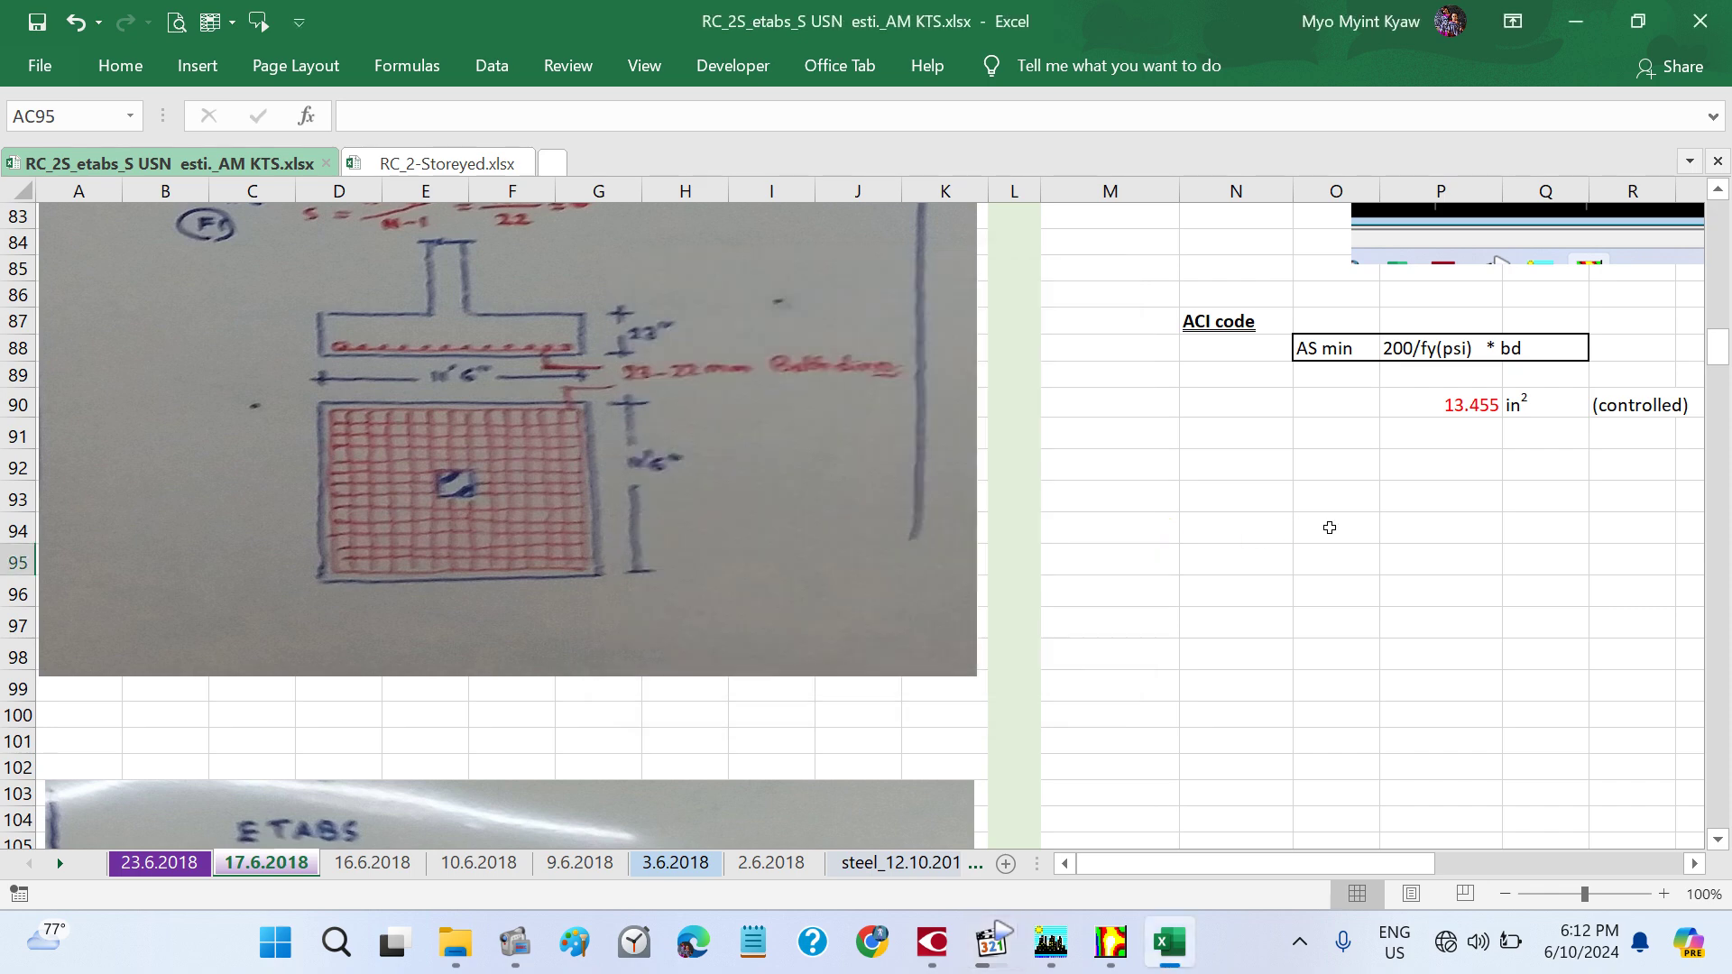
click(1207, 616)
scroll(849, 539, up, 3)
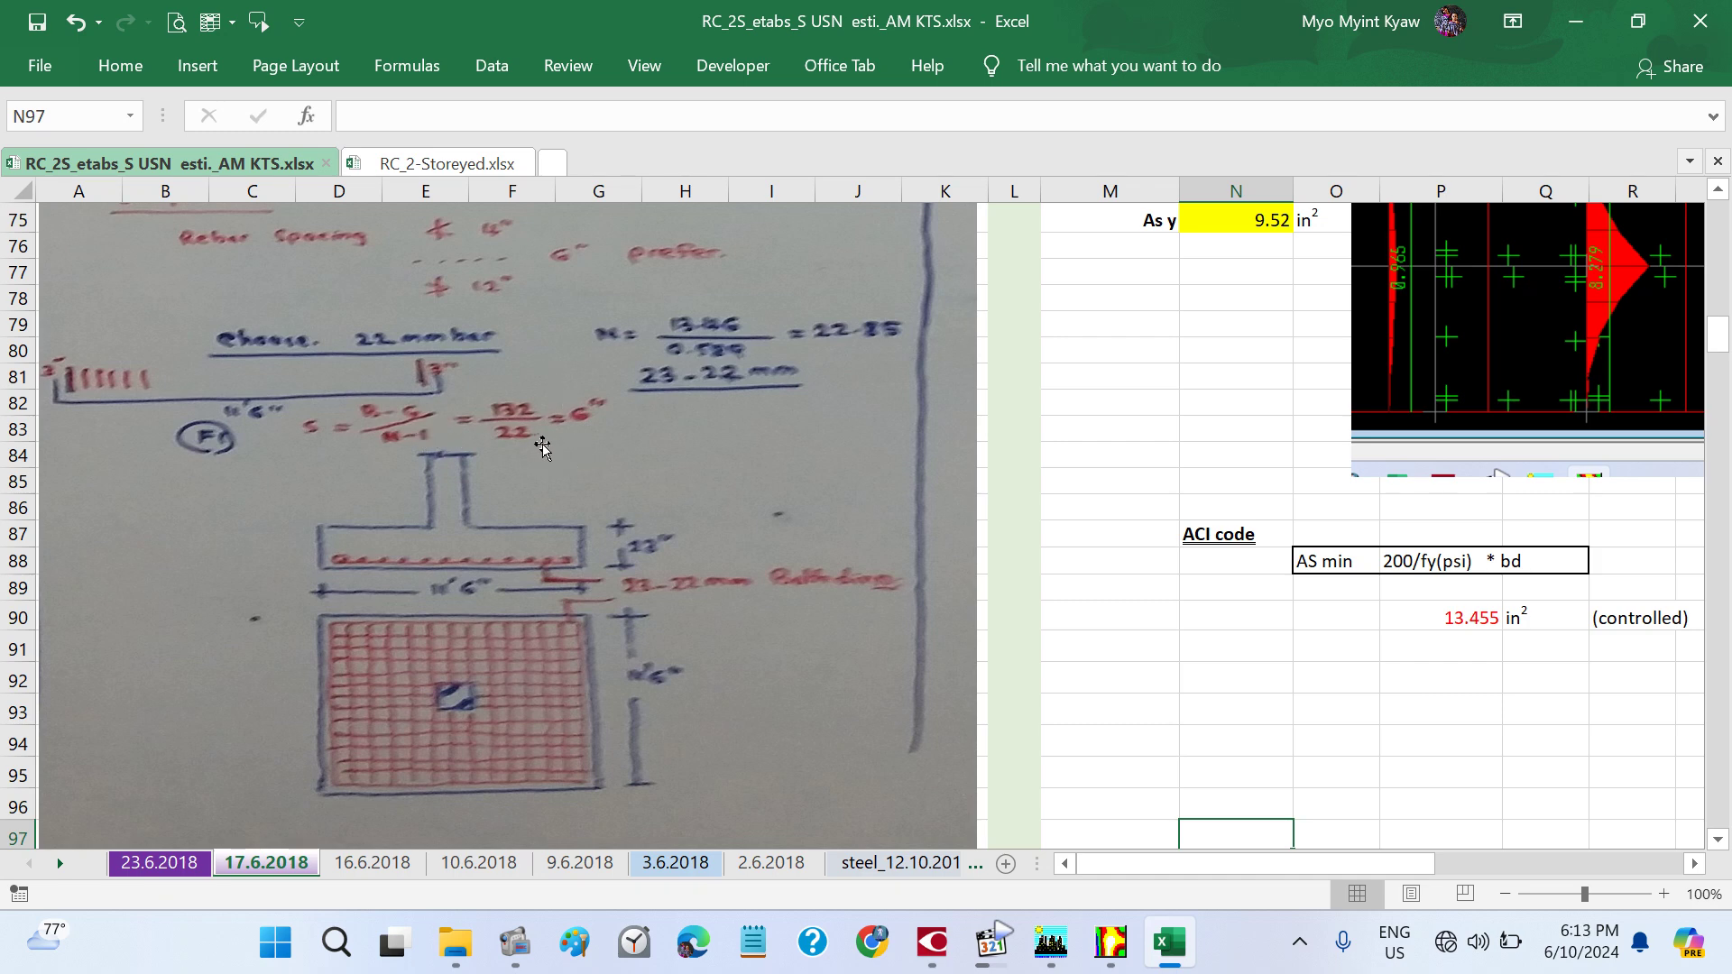
scroll(1357, 599, down, 1)
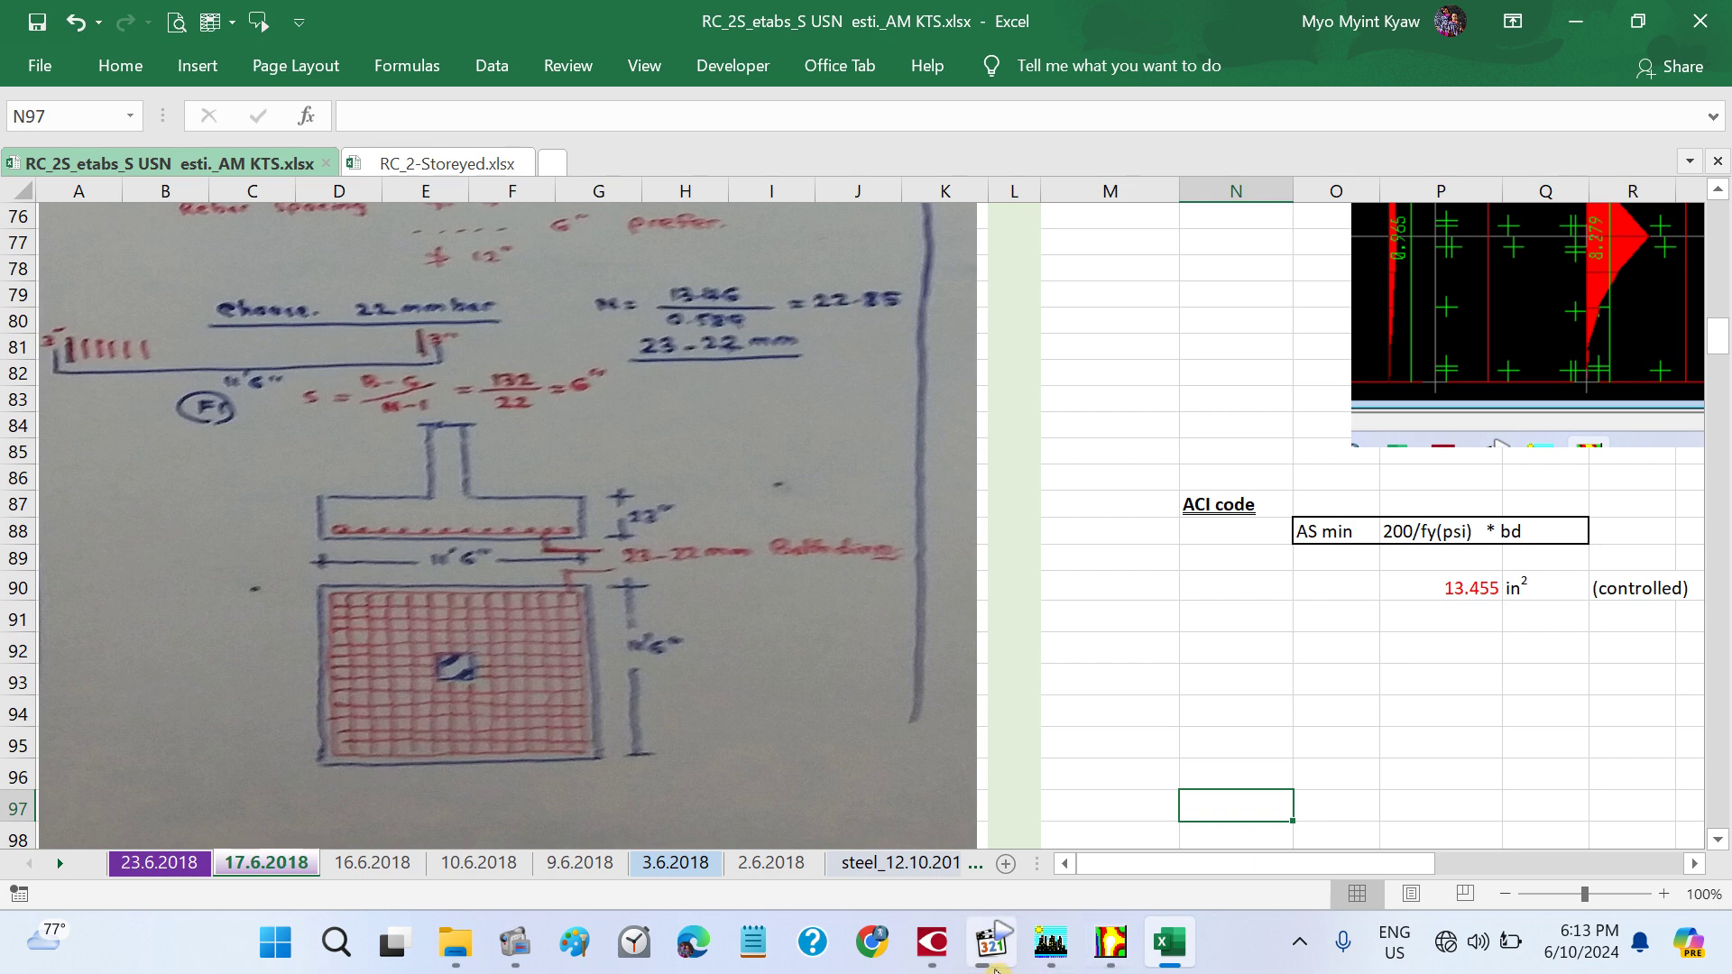
click(989, 965)
click(699, 565)
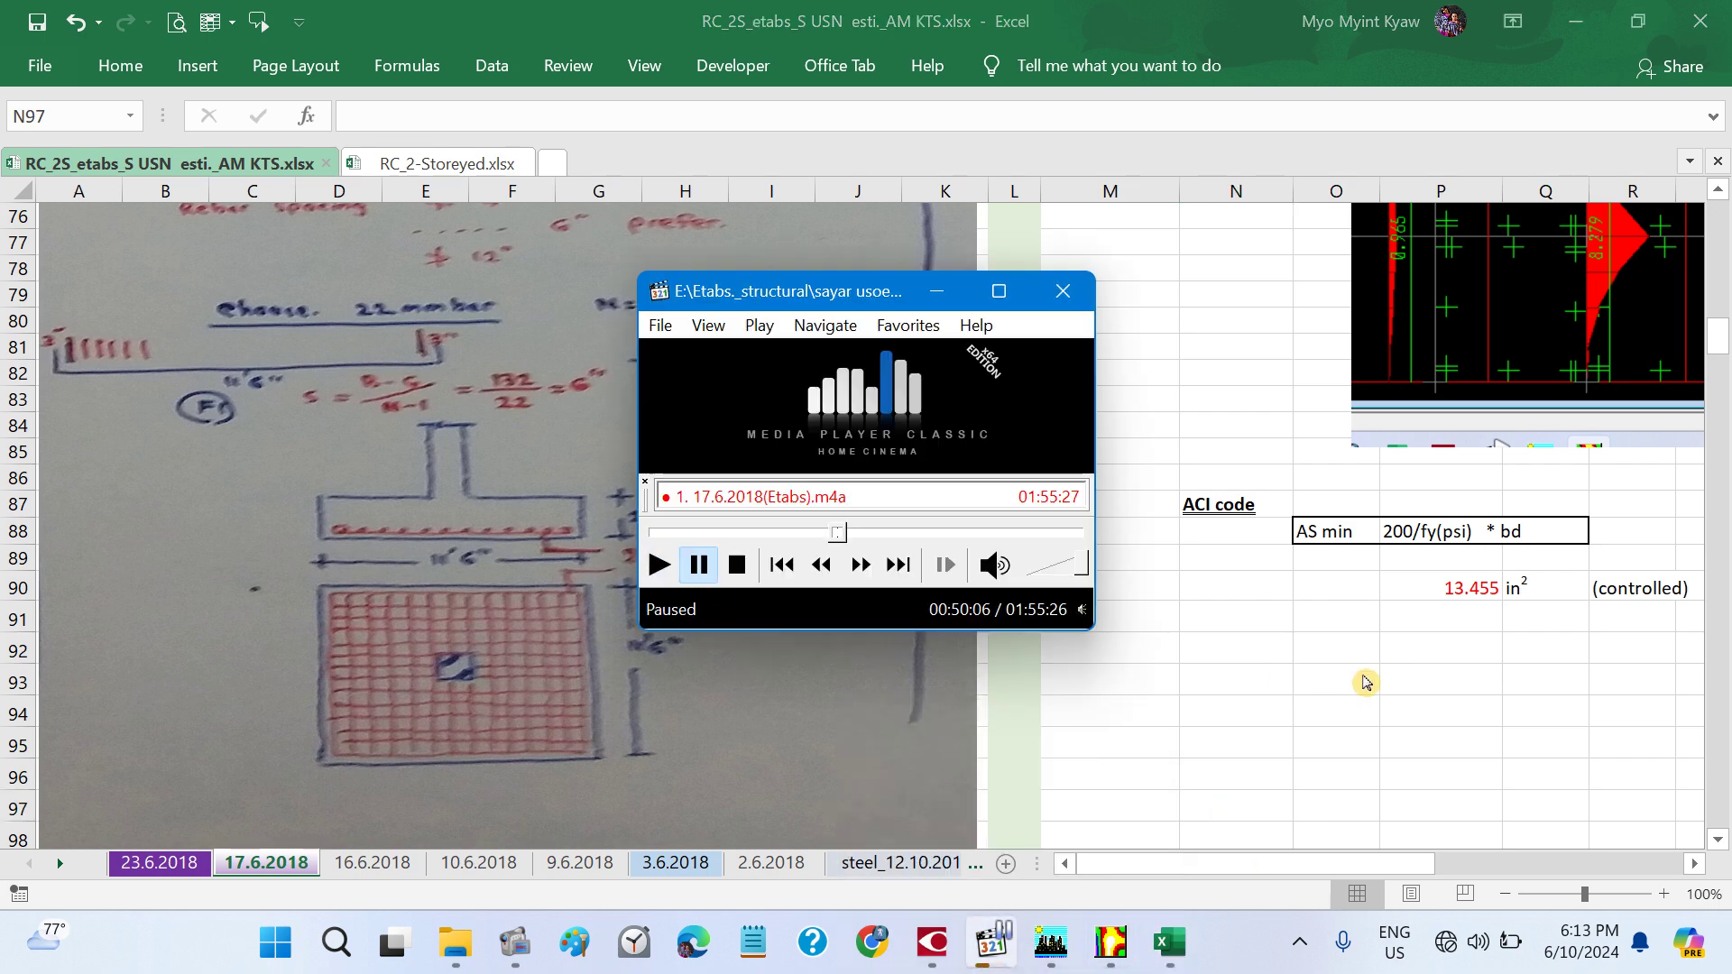
- Enter 22mm in O92 and, in P92, divide the controlling steel area by the 22 mm bar area with =P90/X98
scroll(1374, 675, right, 3)
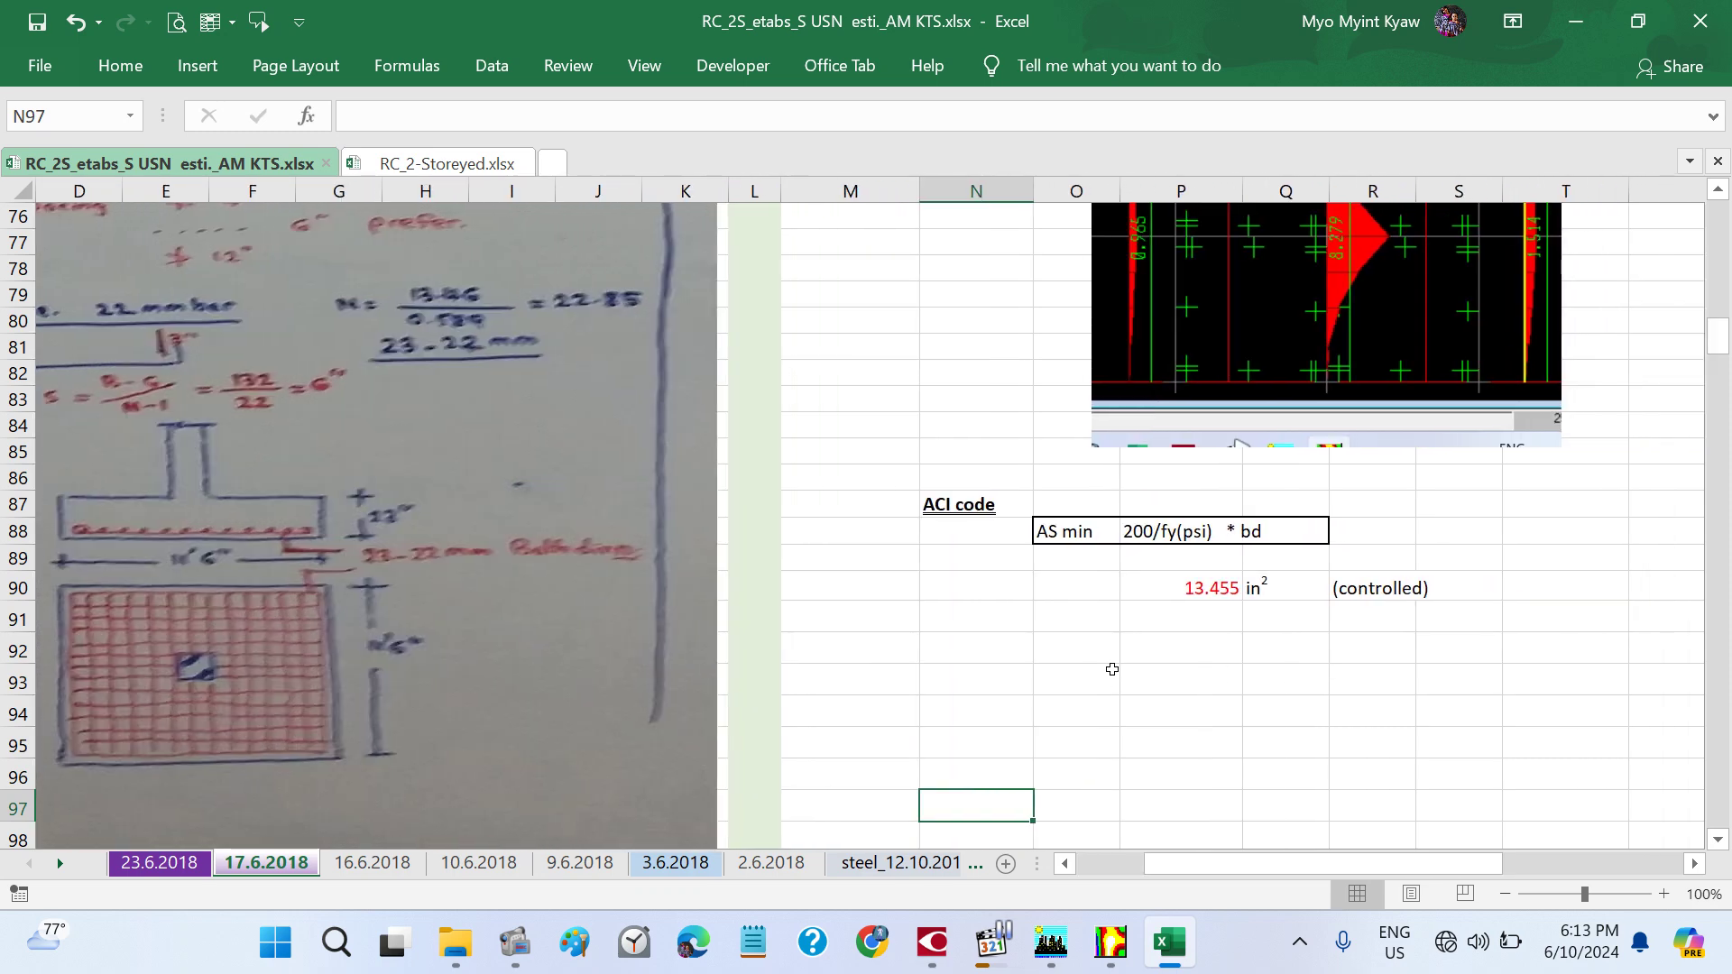
click(1087, 650)
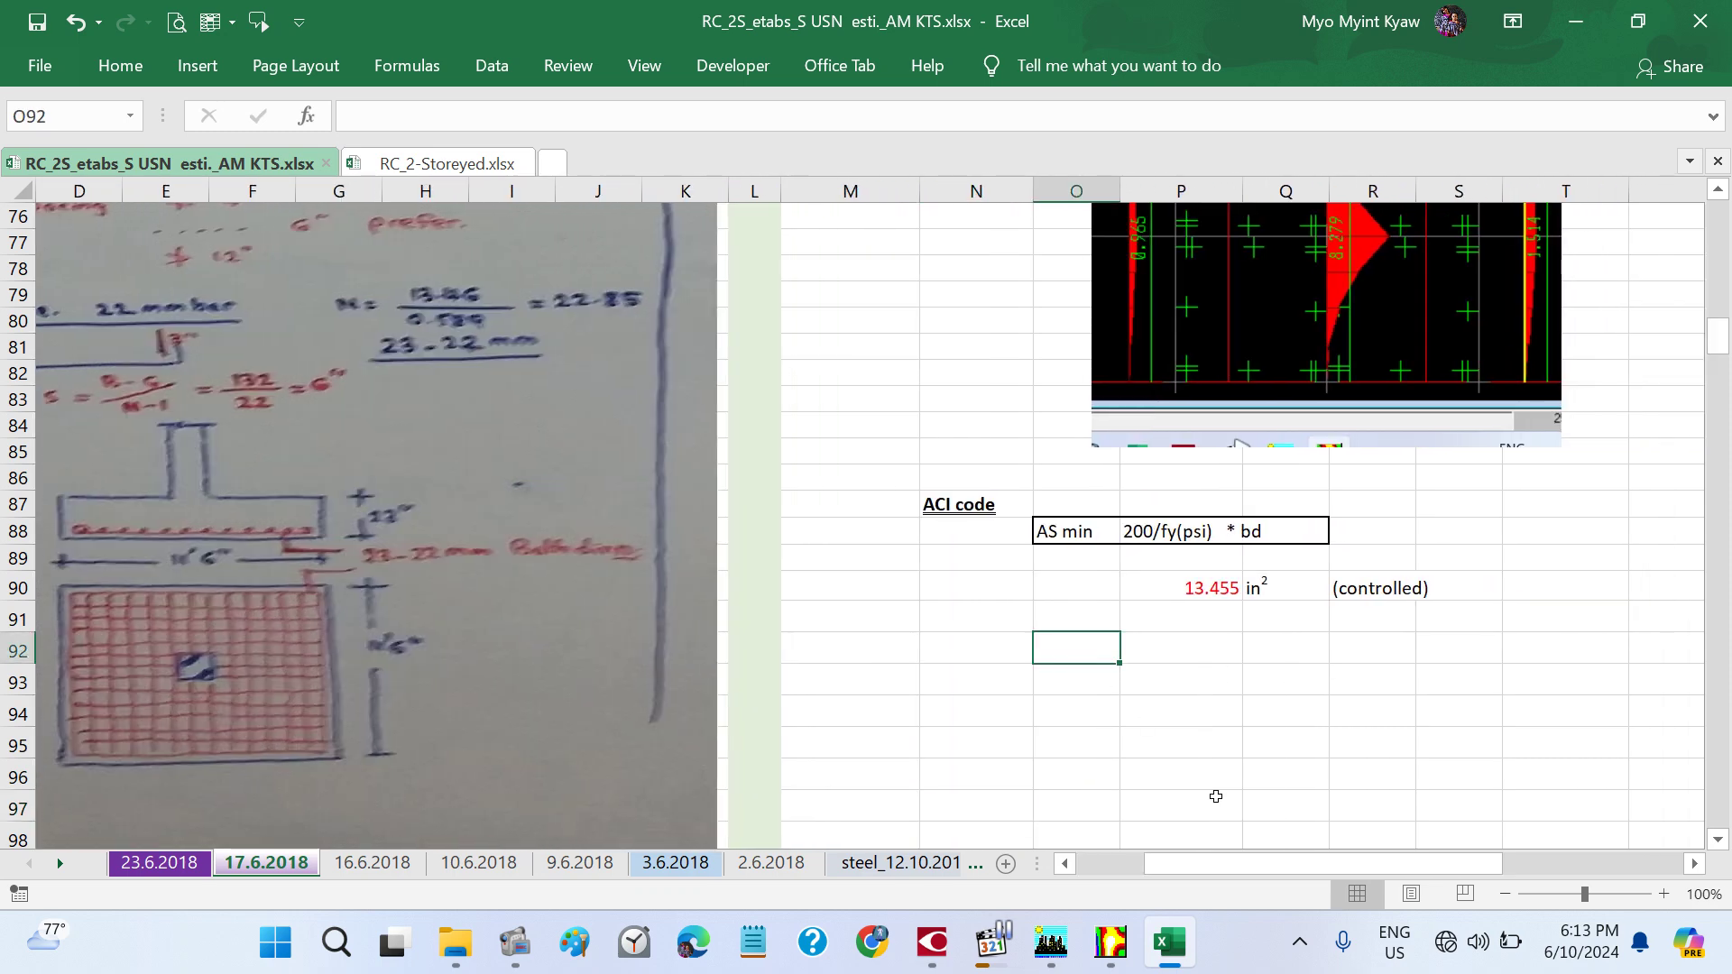
text(22mm)
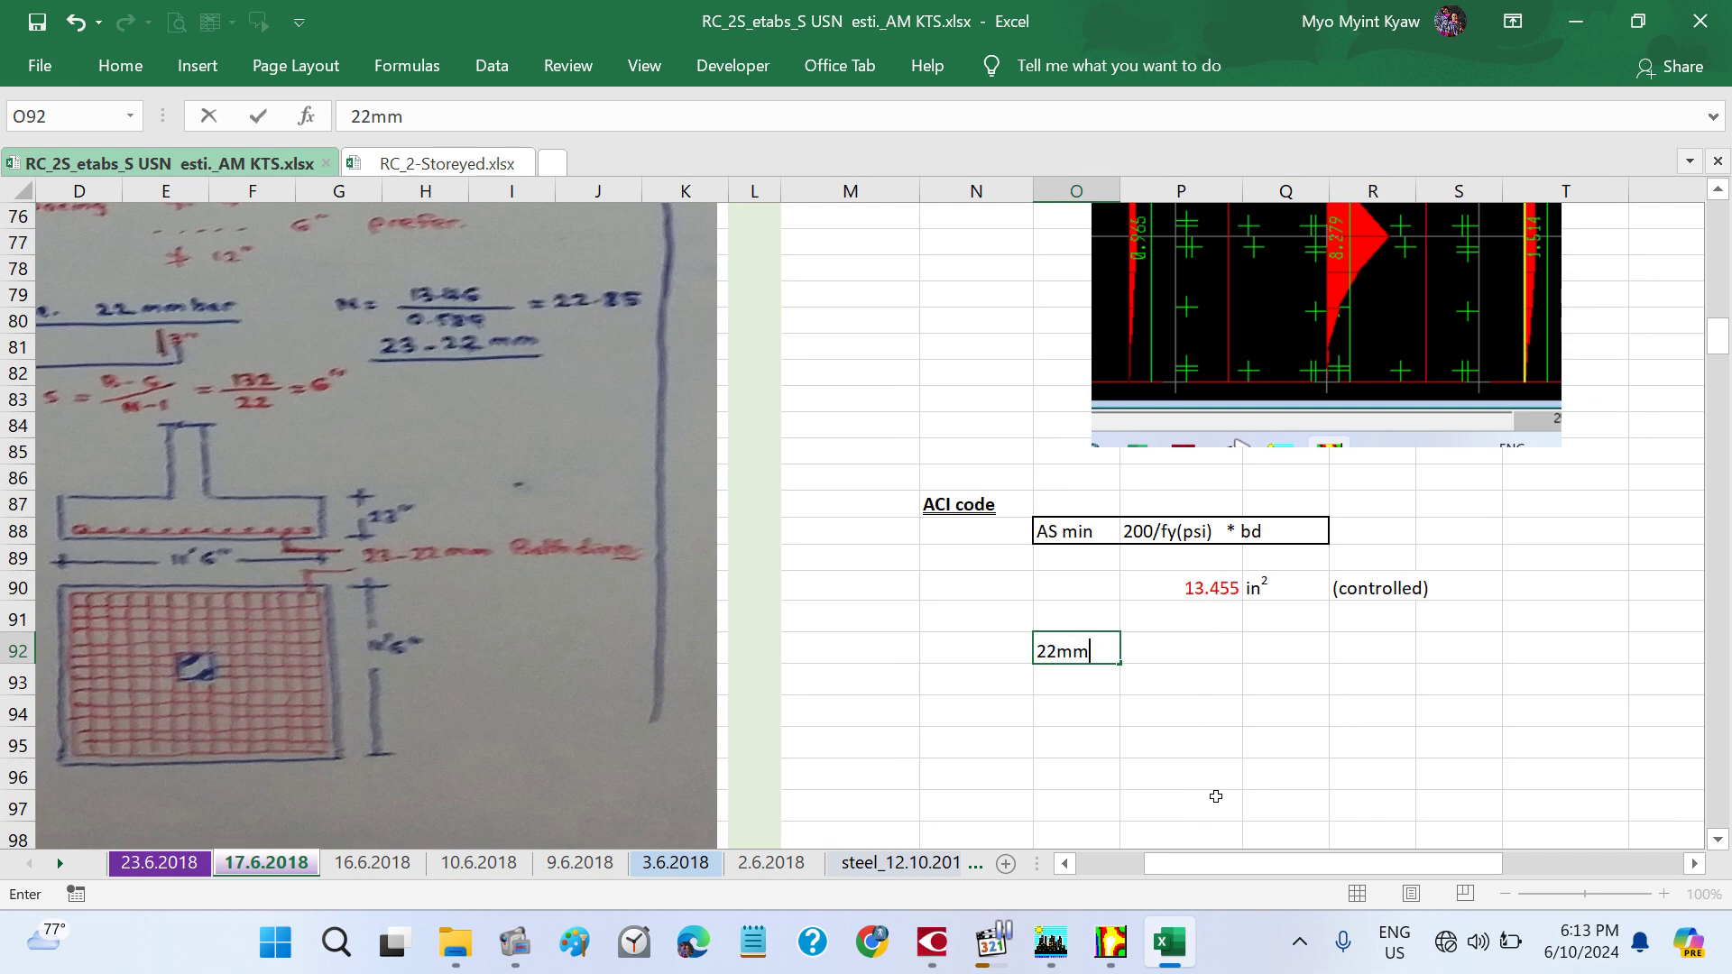
key(Tab)
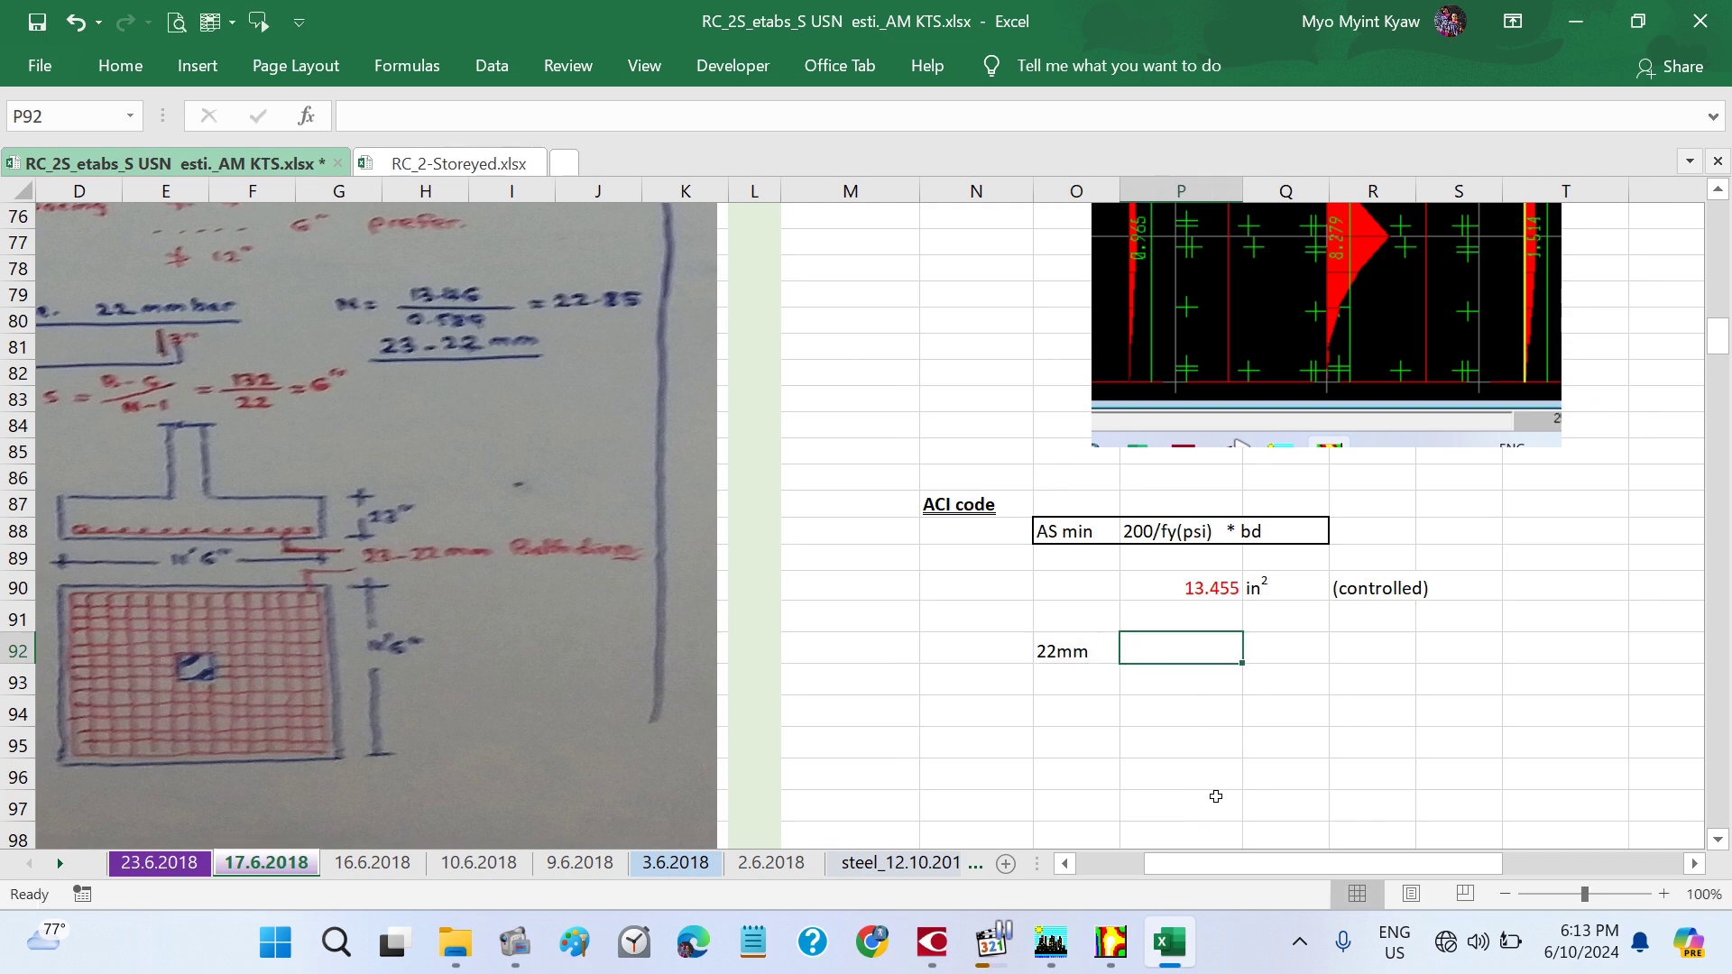
text(=)
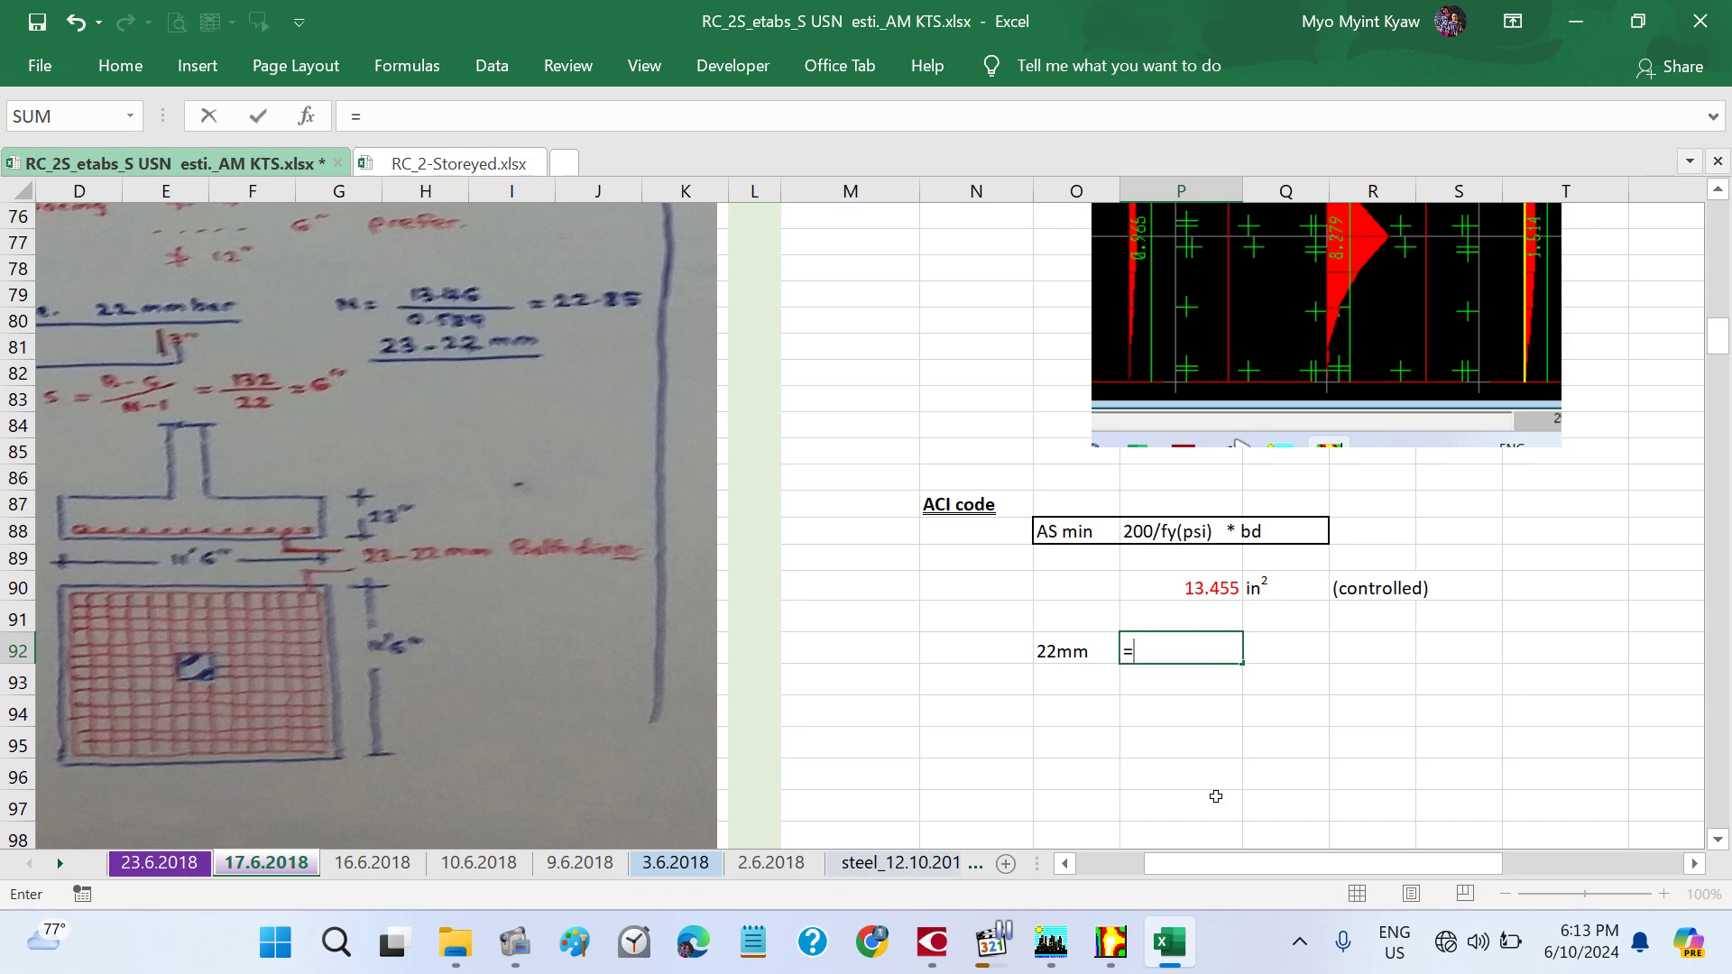
click(1177, 588)
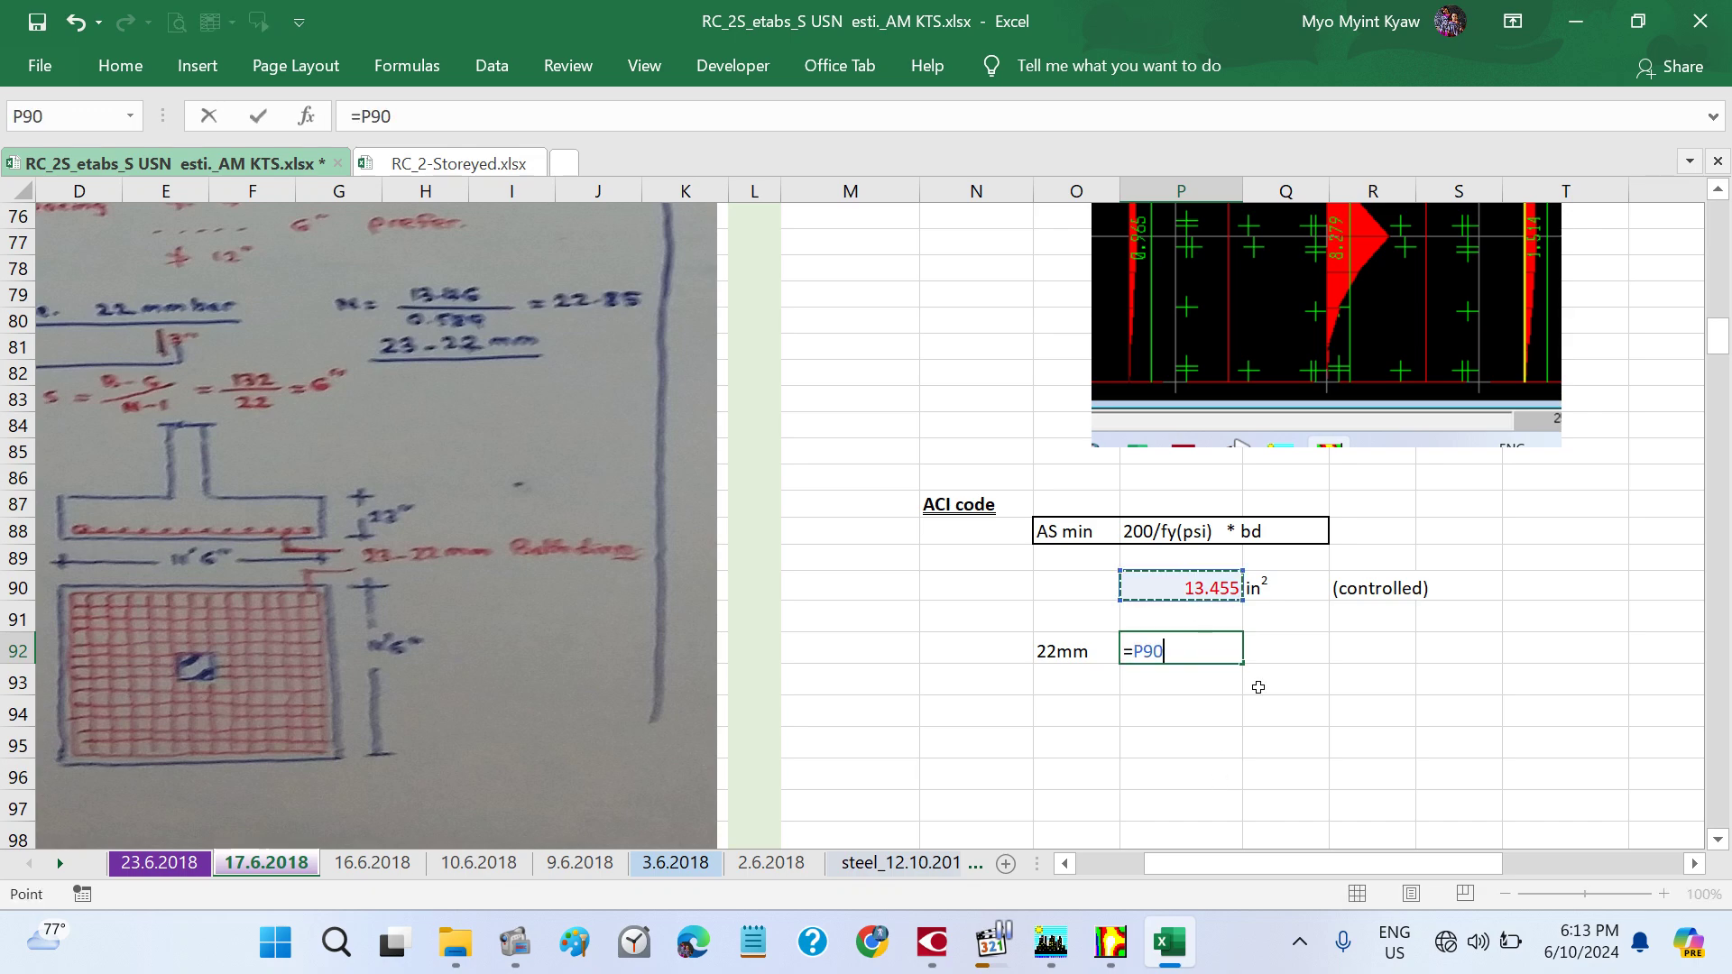
text(/)
scroll(1355, 685, right, 5)
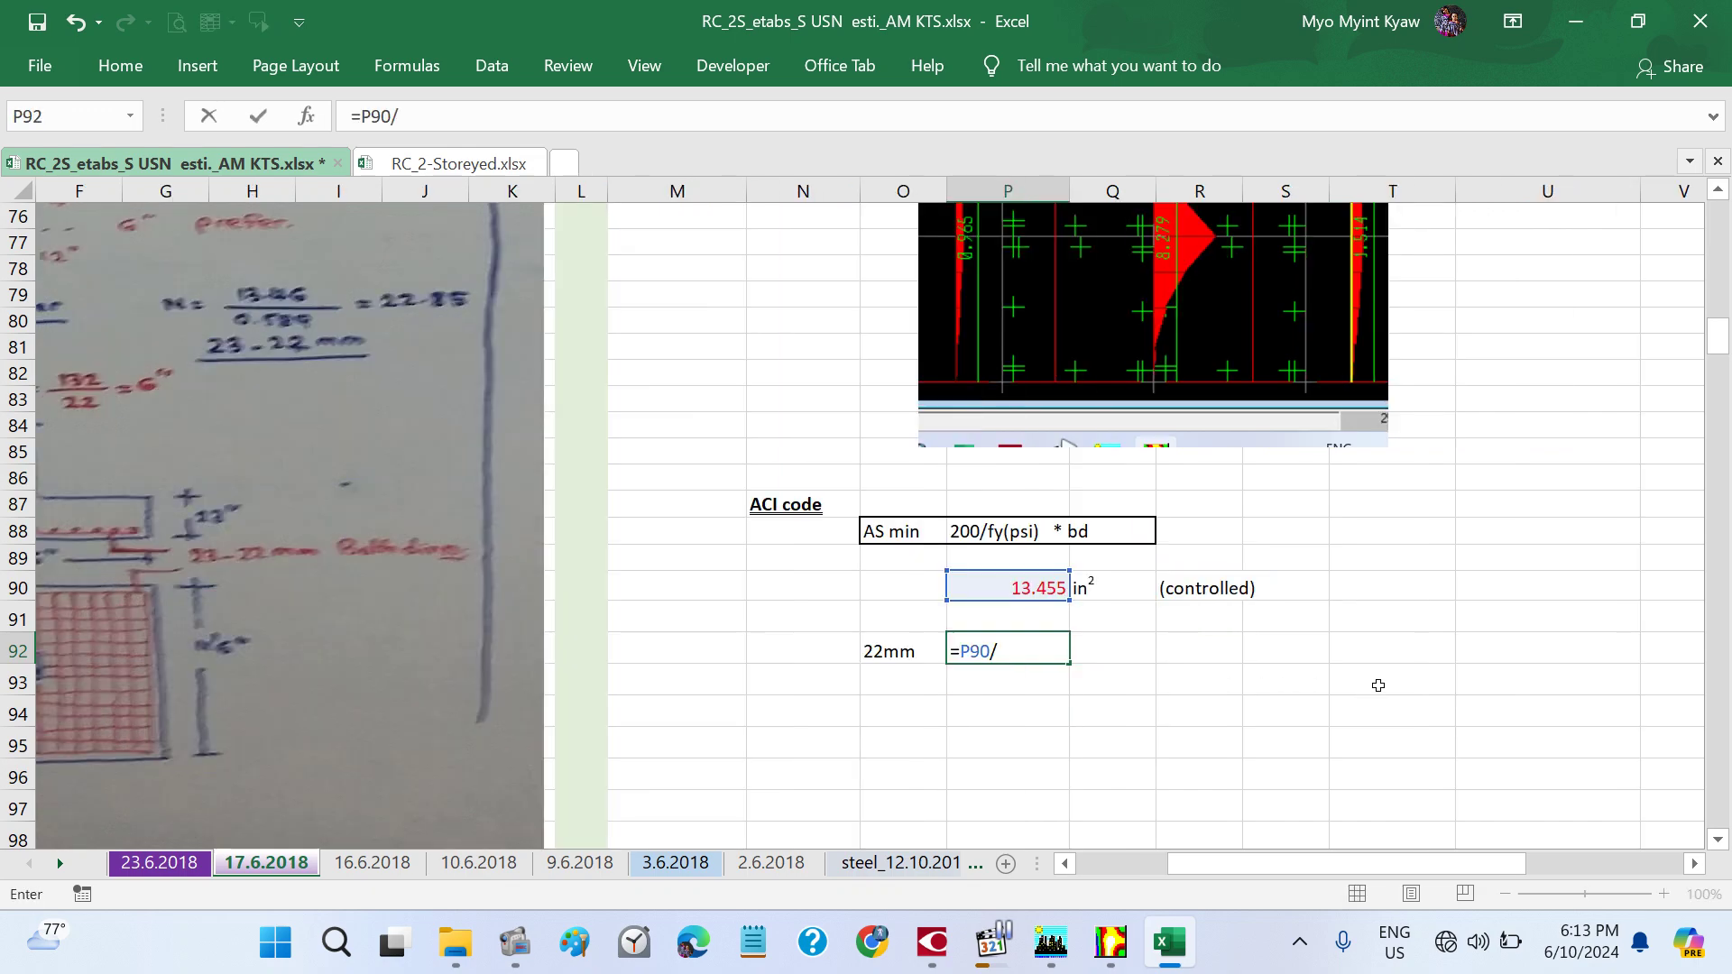
scroll(1375, 683, down, 1)
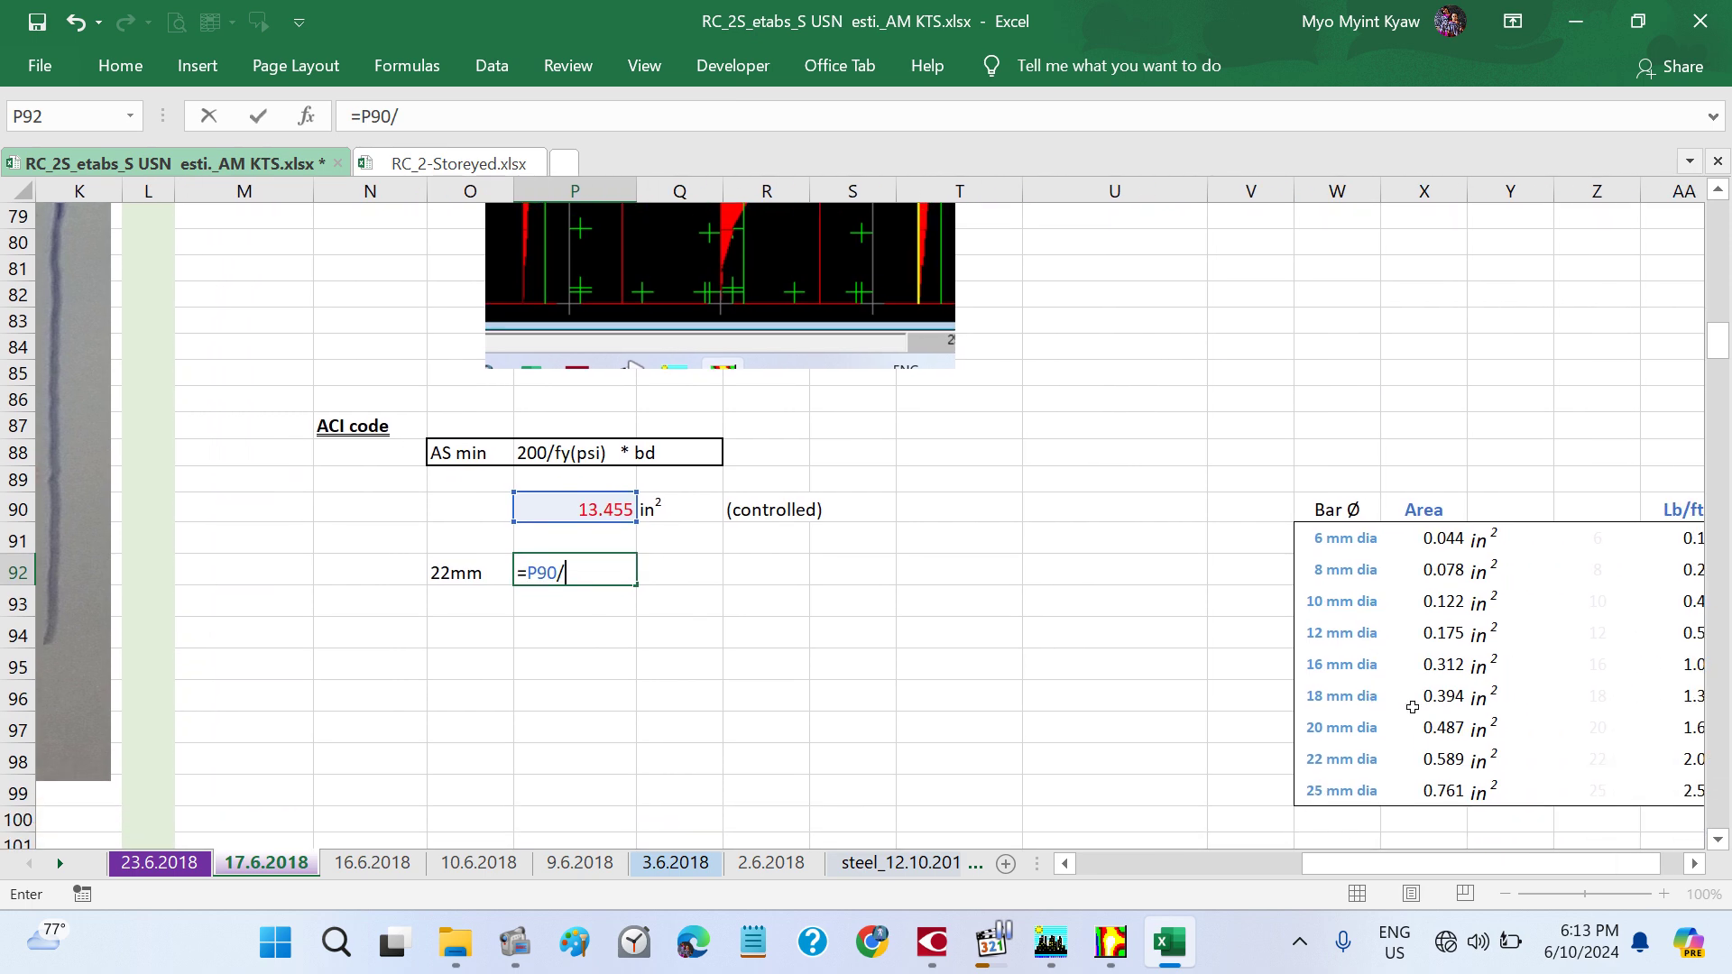
click(1443, 755)
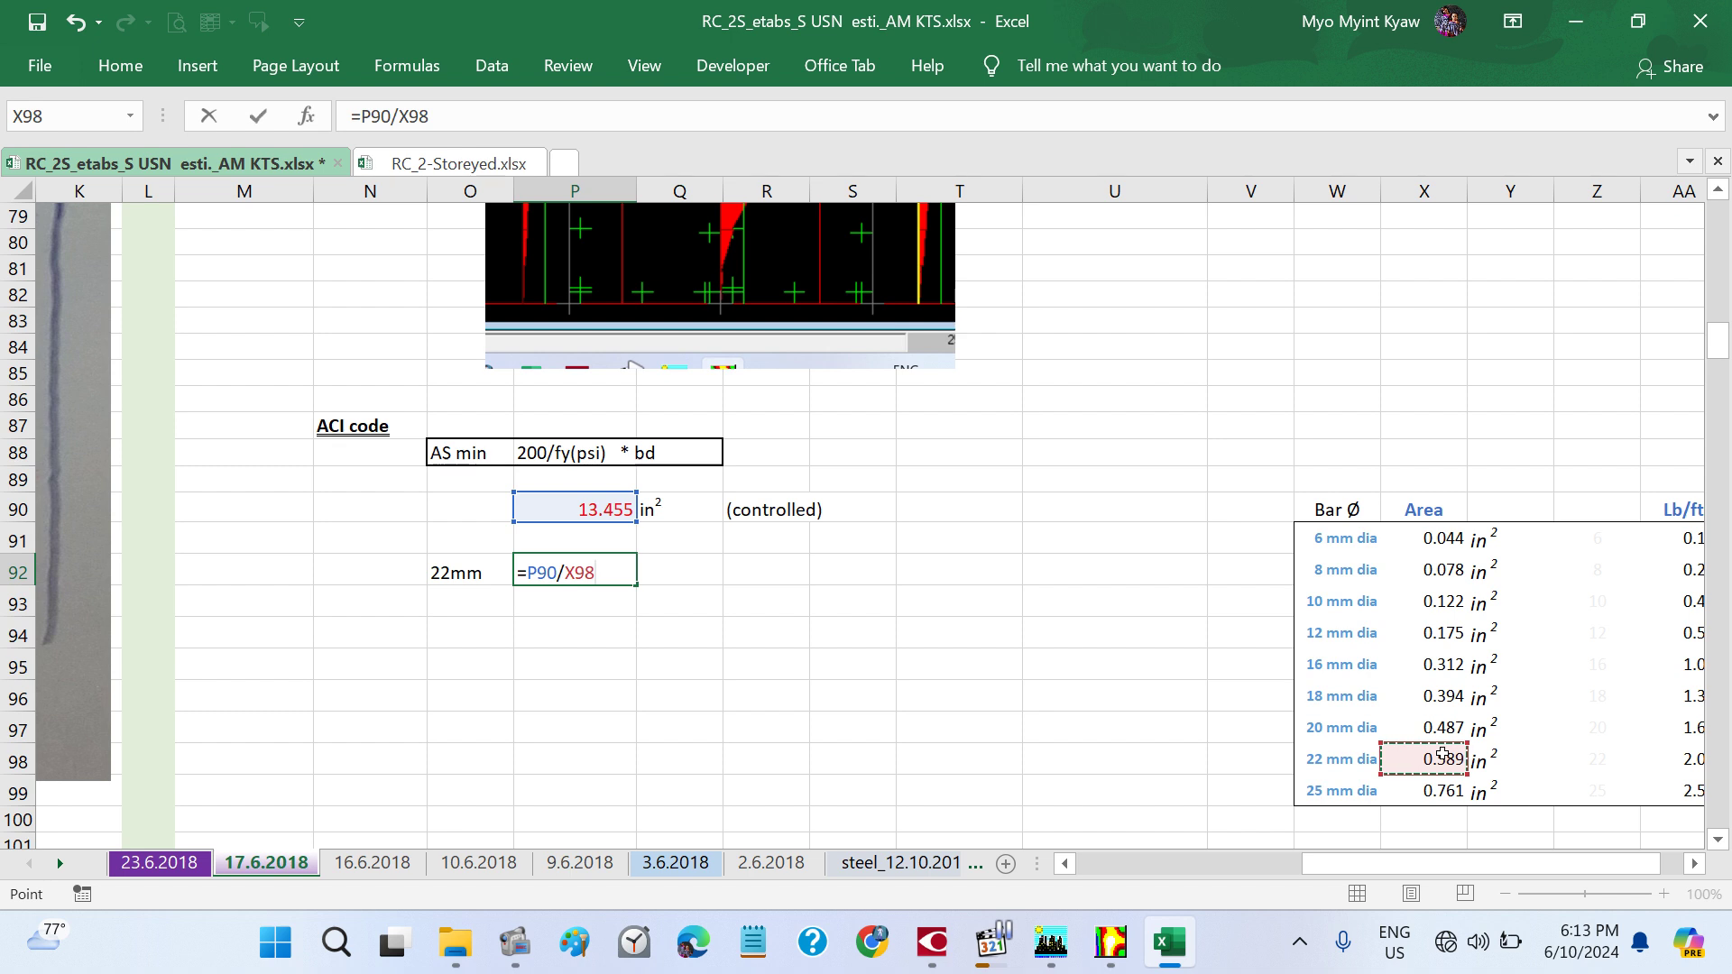
key(Return)
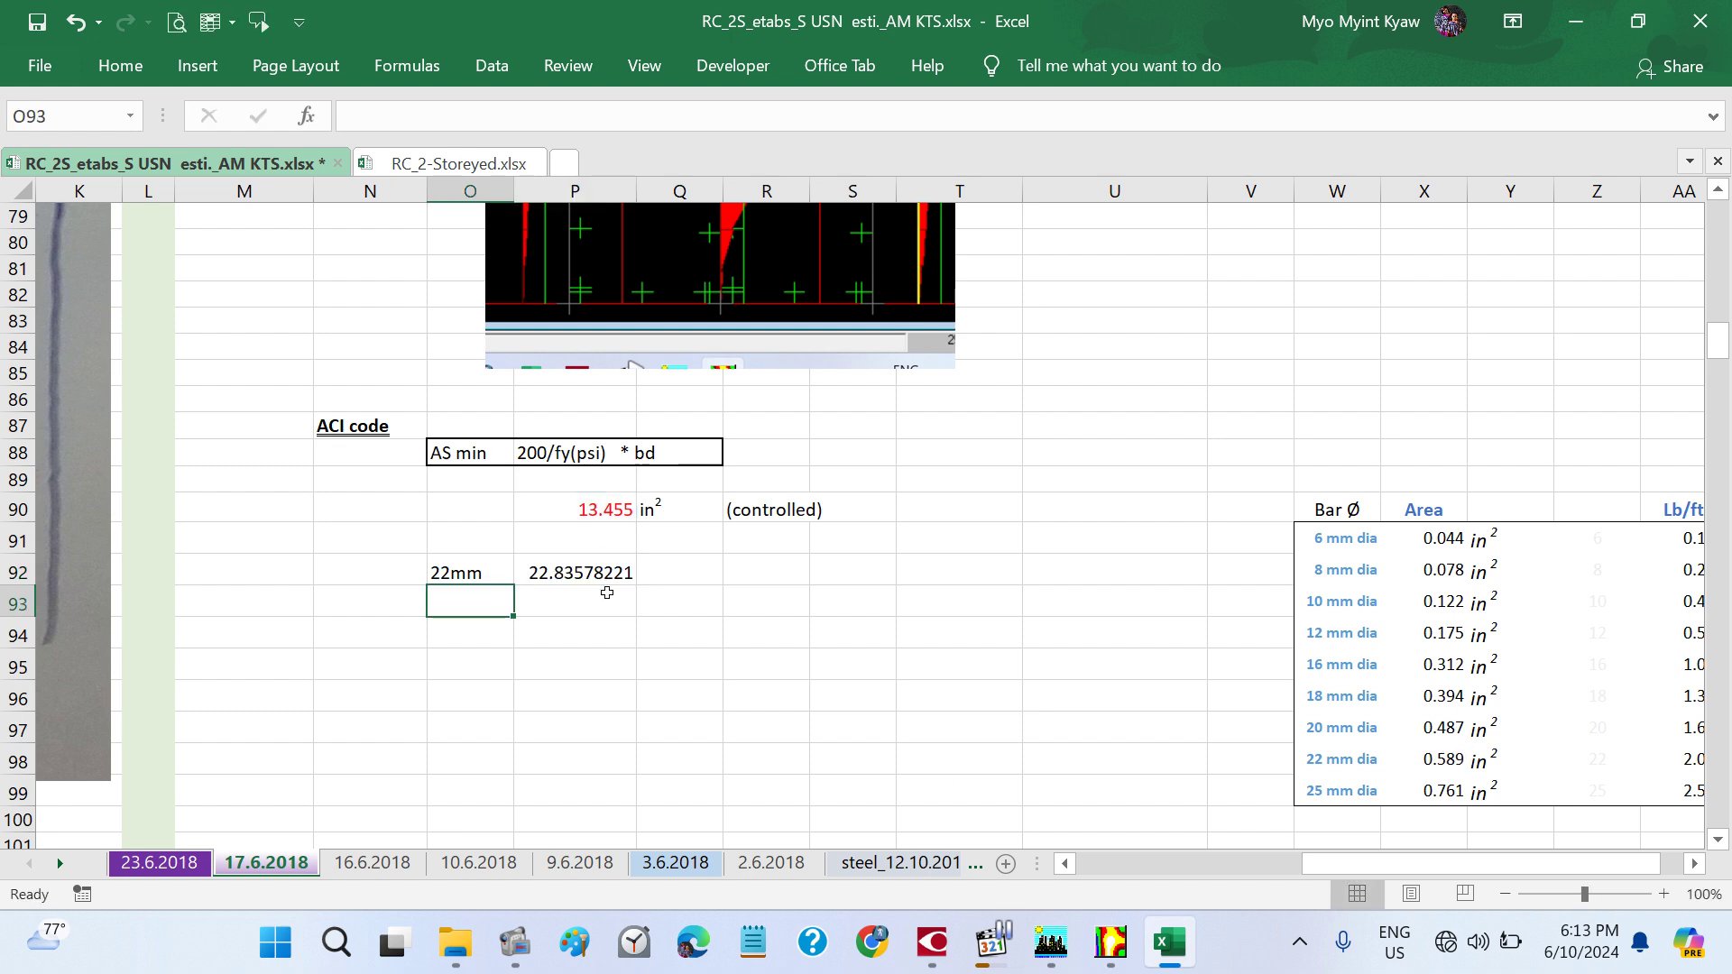
- Enter the rounded-up bar count 23 in P94 and the bar size 22mm Ø in Q94
click(563, 574)
click(596, 622)
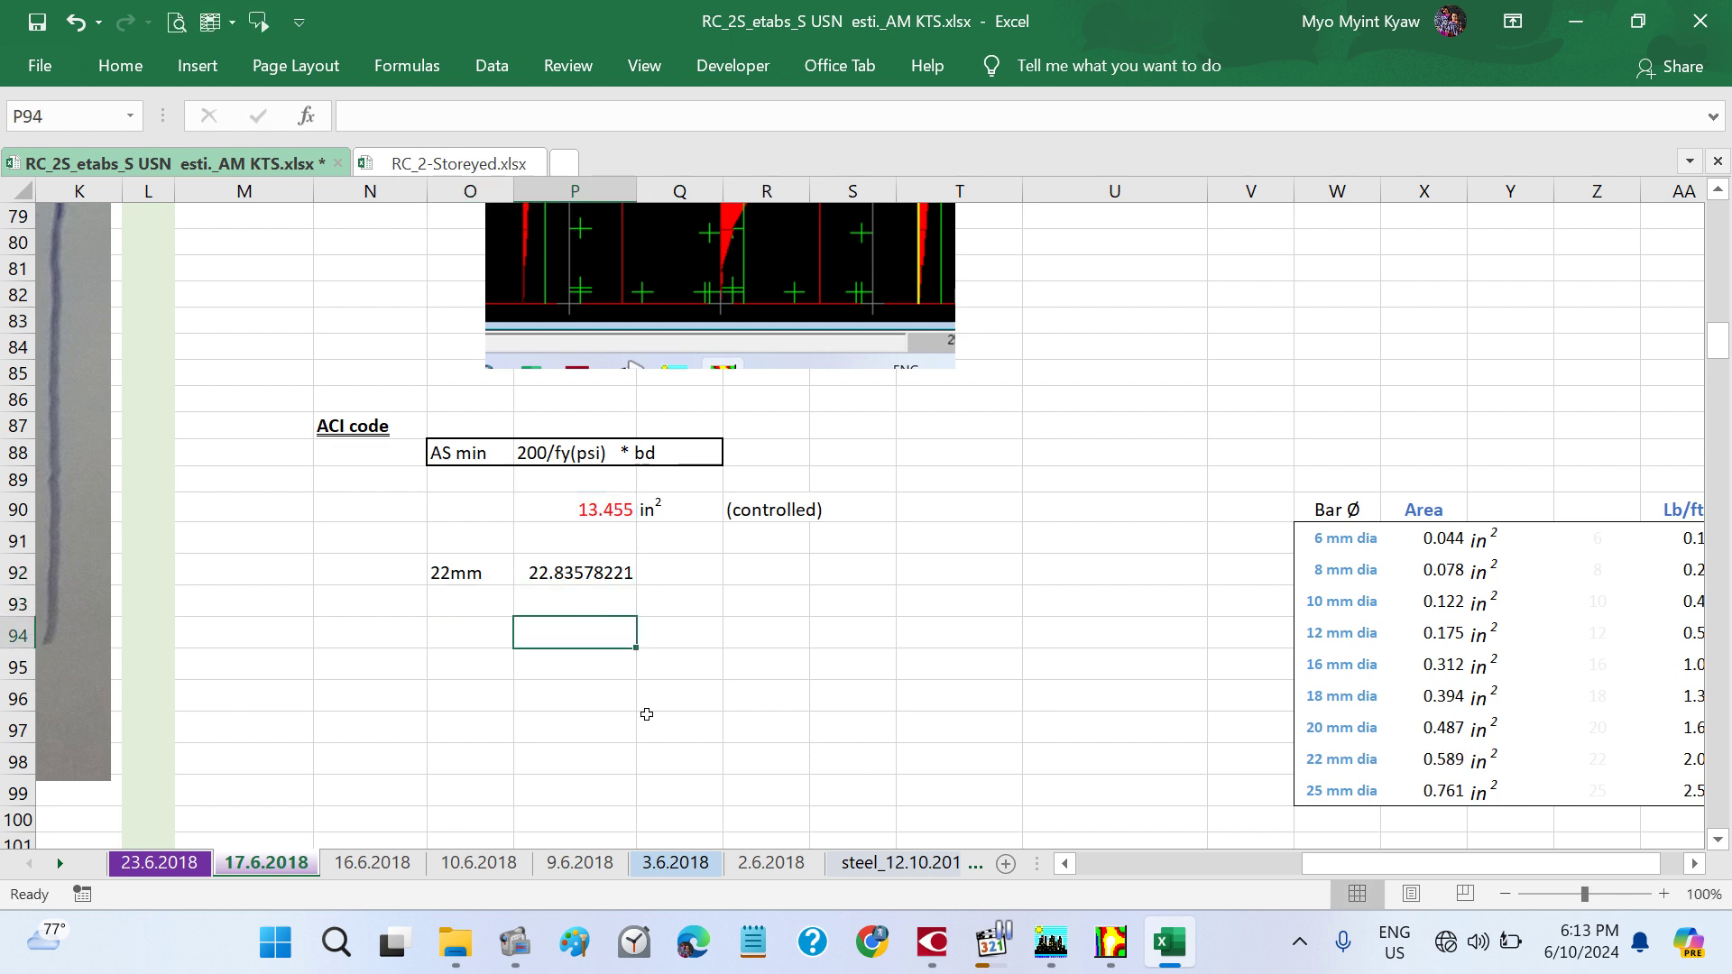
text(23)
key(Tab)
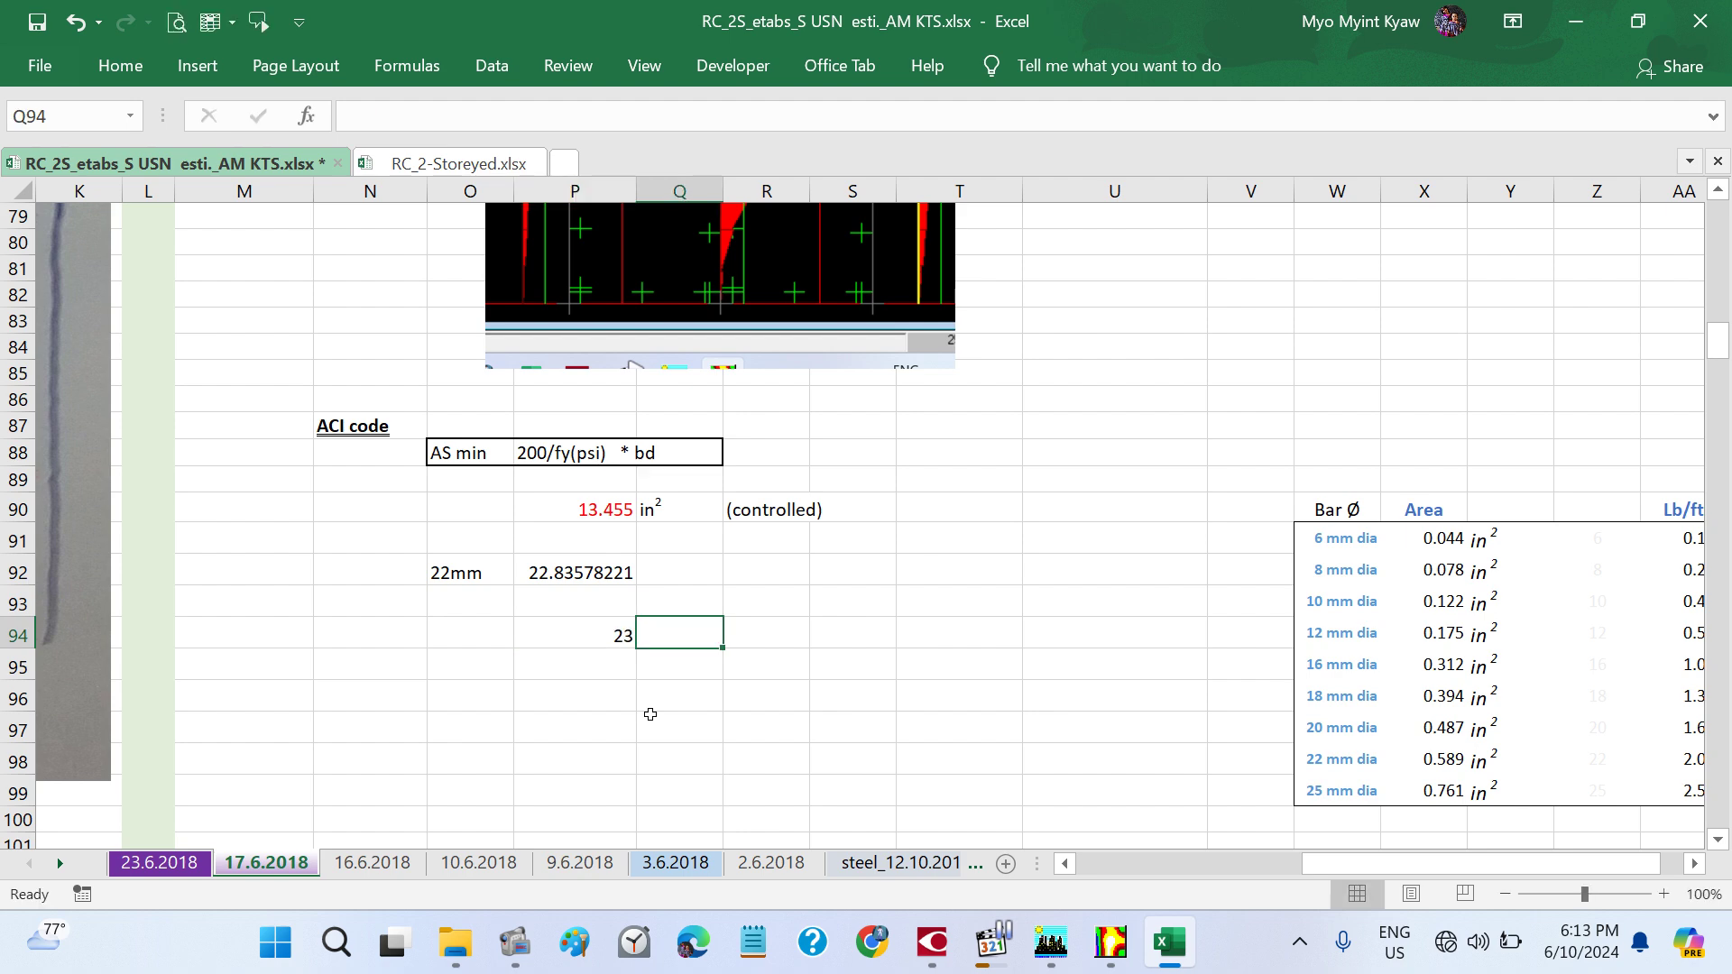
text(22)
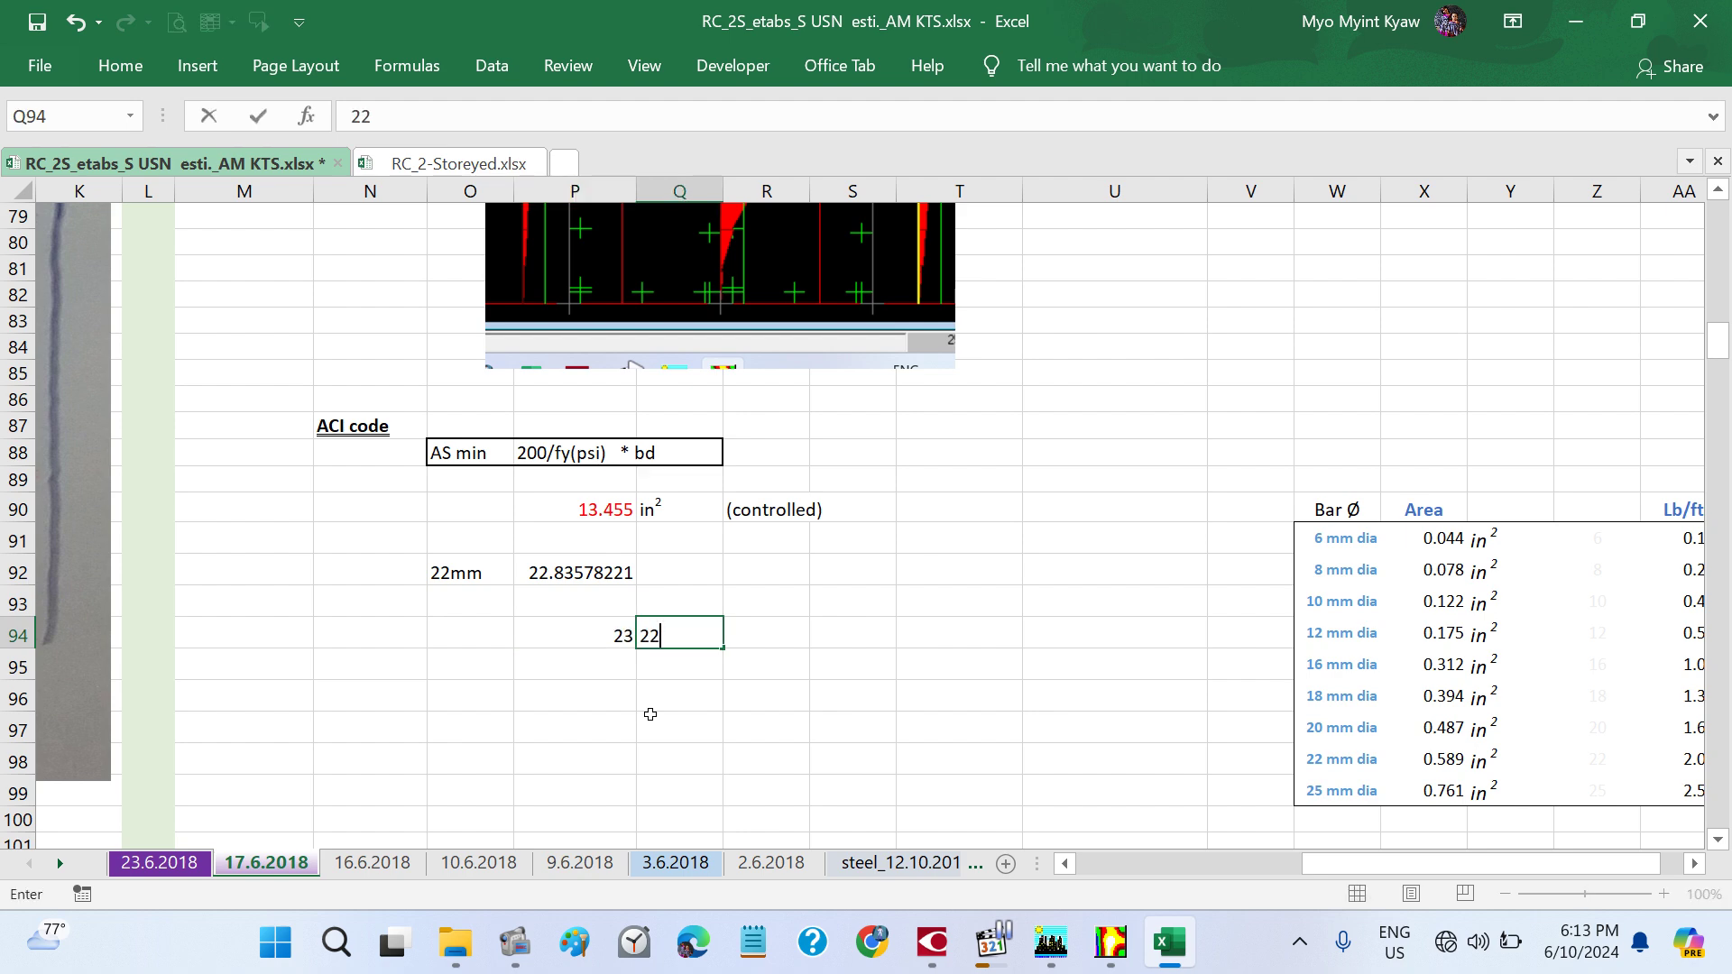
text(mm)
text( dia)
key(Return)
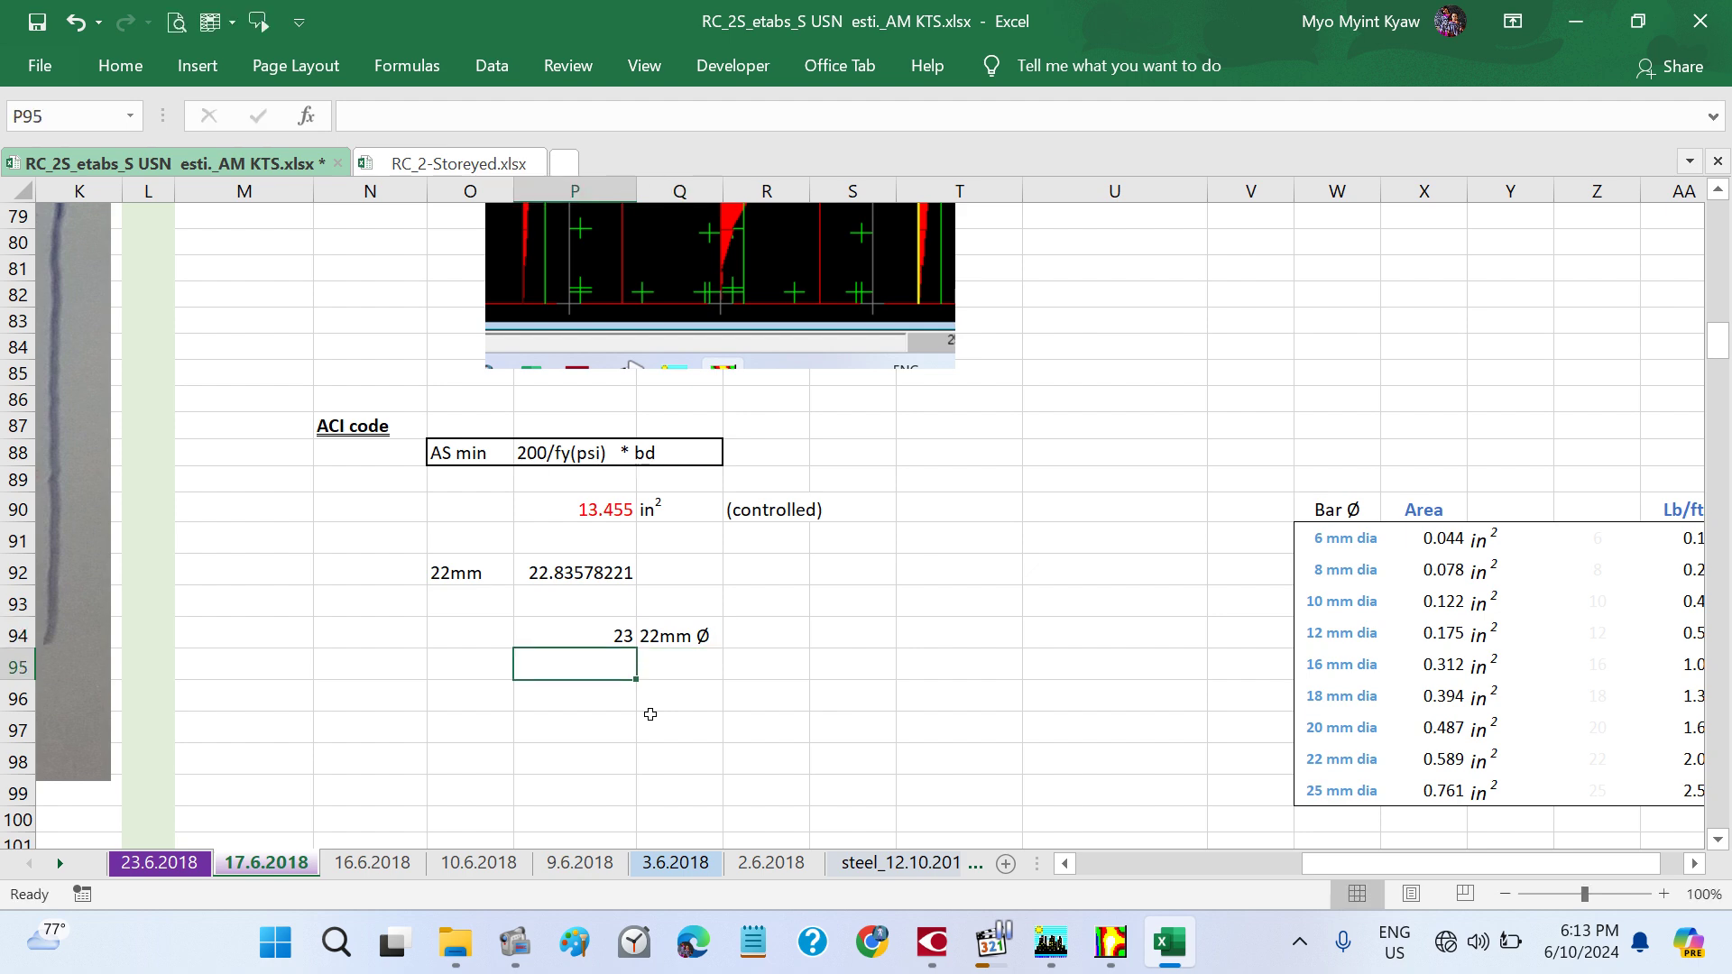
click(668, 641)
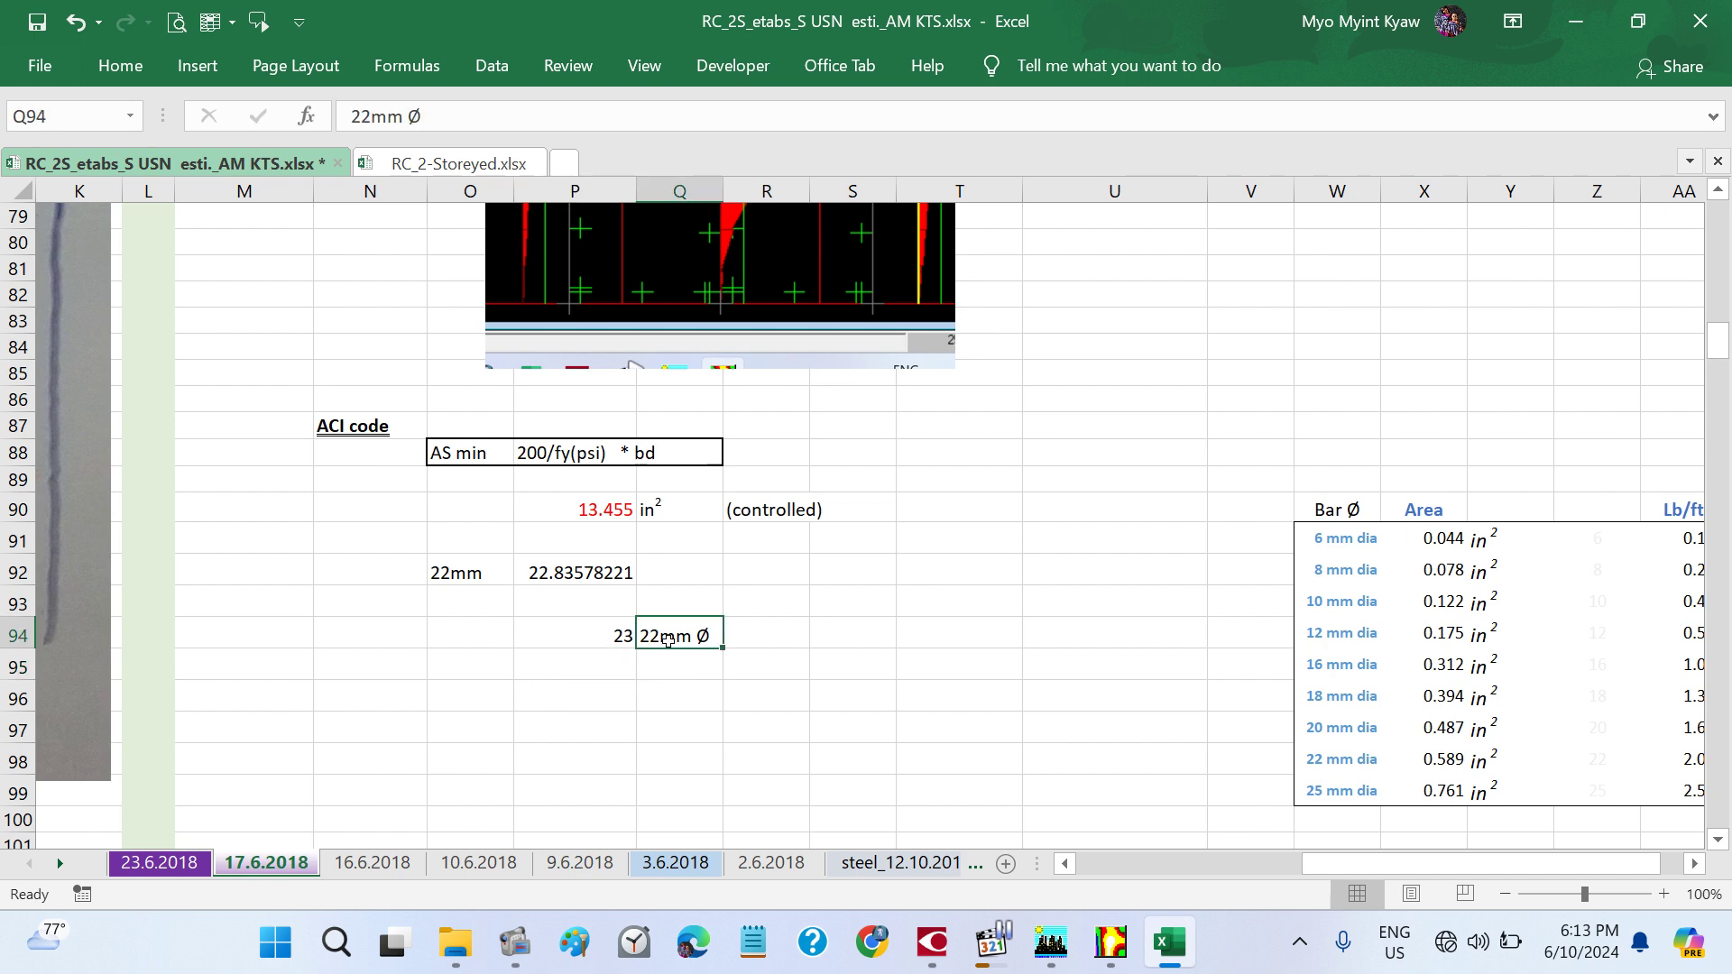
click(617, 637)
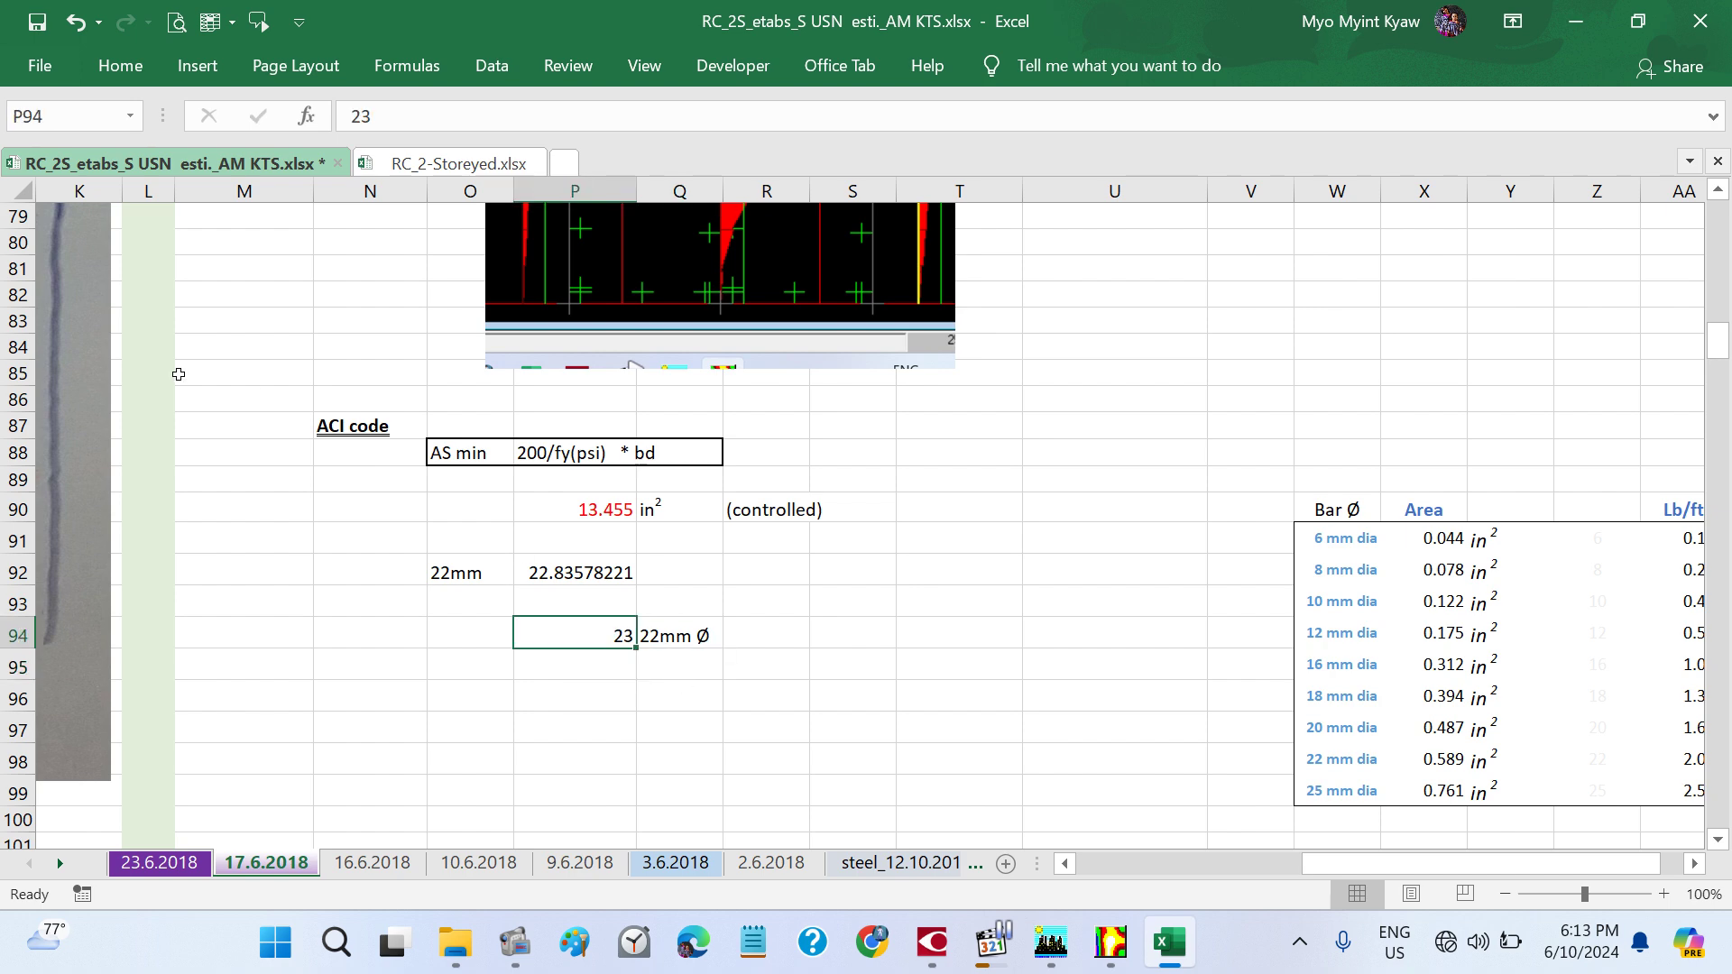
scroll(315, 506, left, 5)
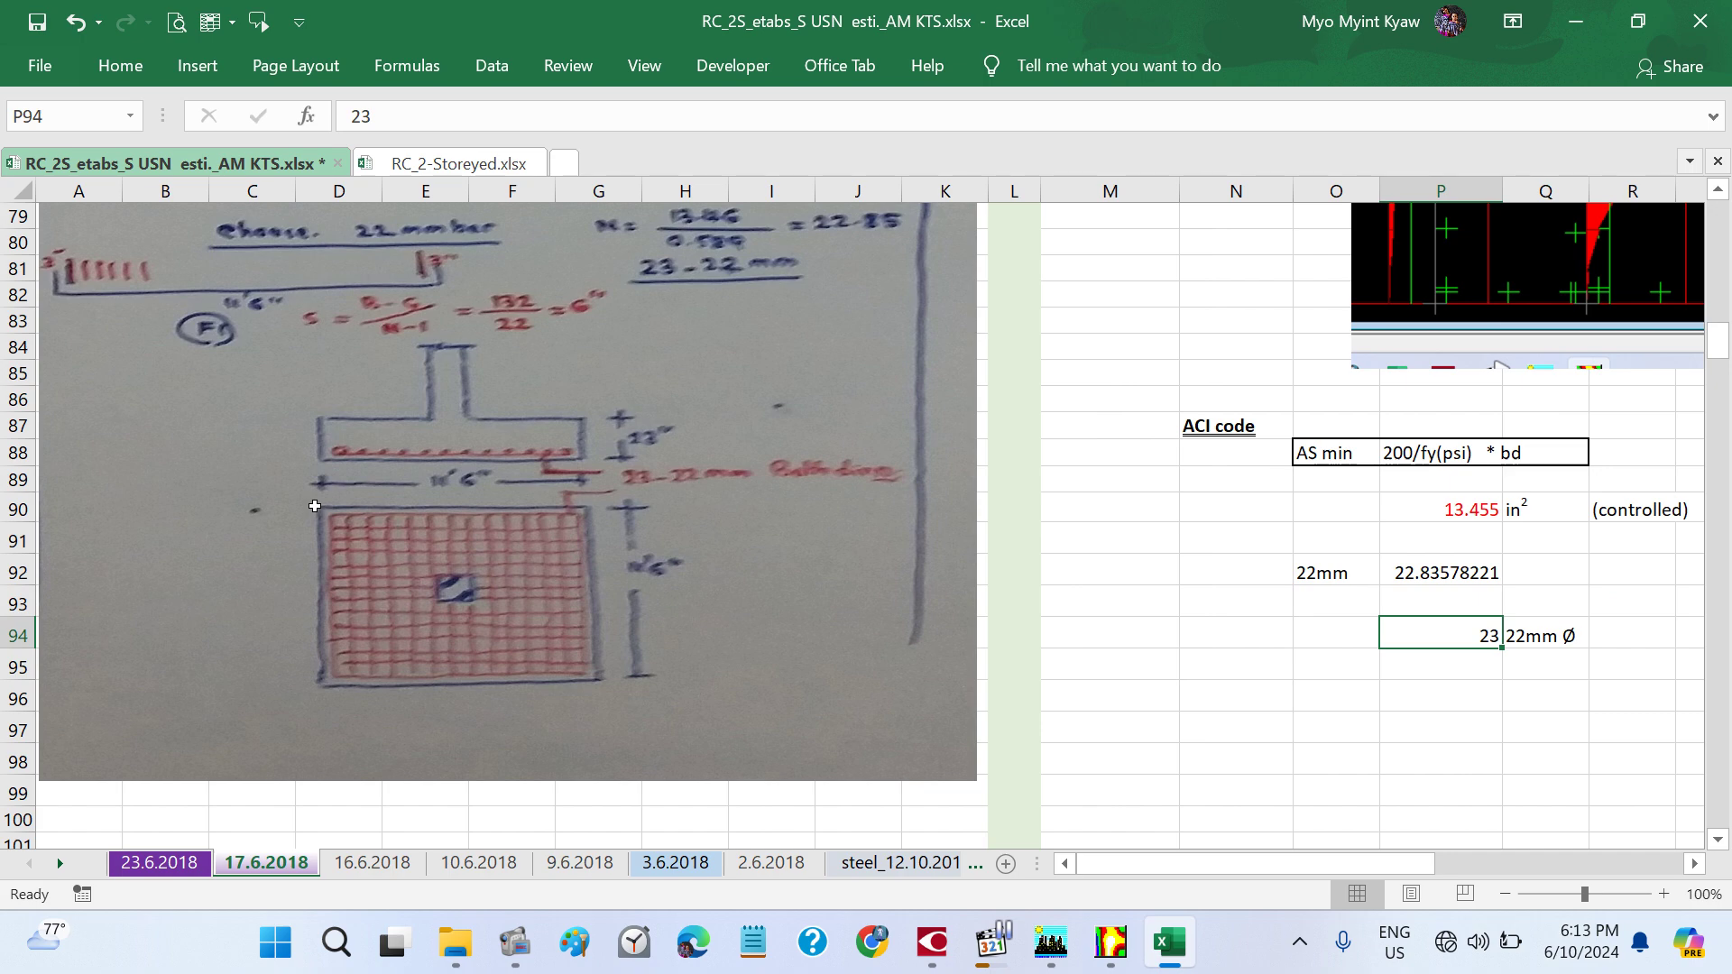